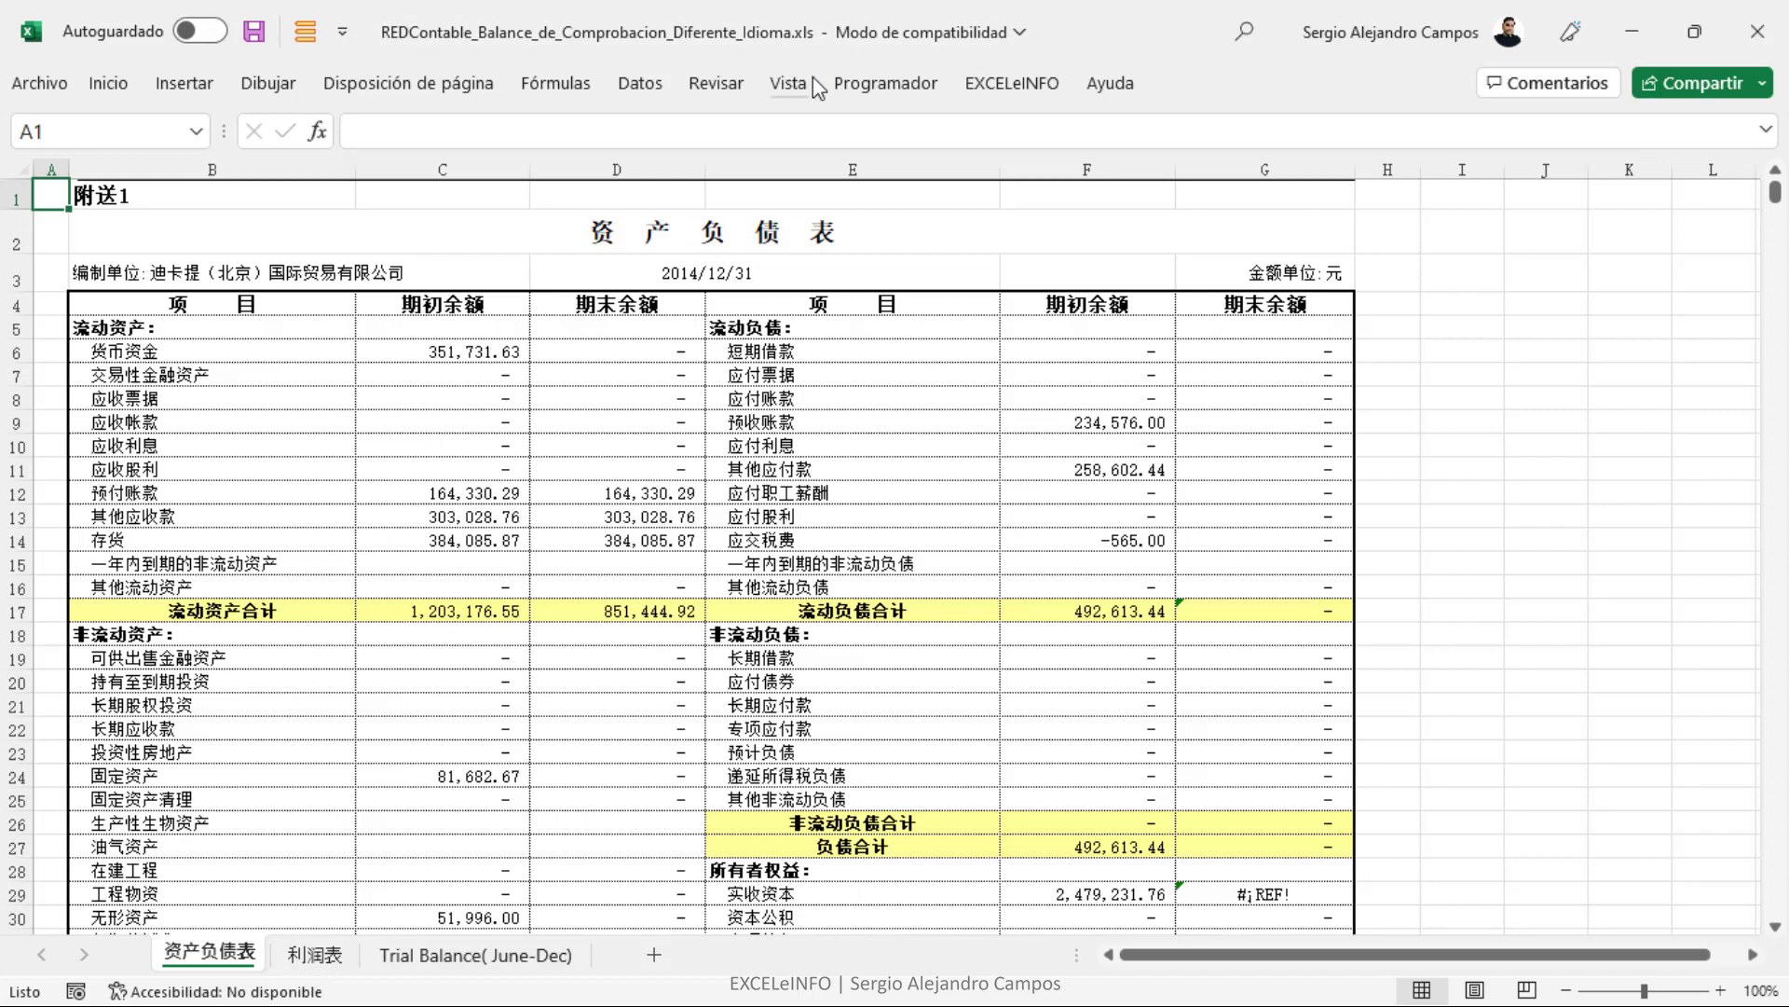
- Select cell B6, which holds the first asset label, and show the Programador (Developer) ribbon tab
click(279, 352)
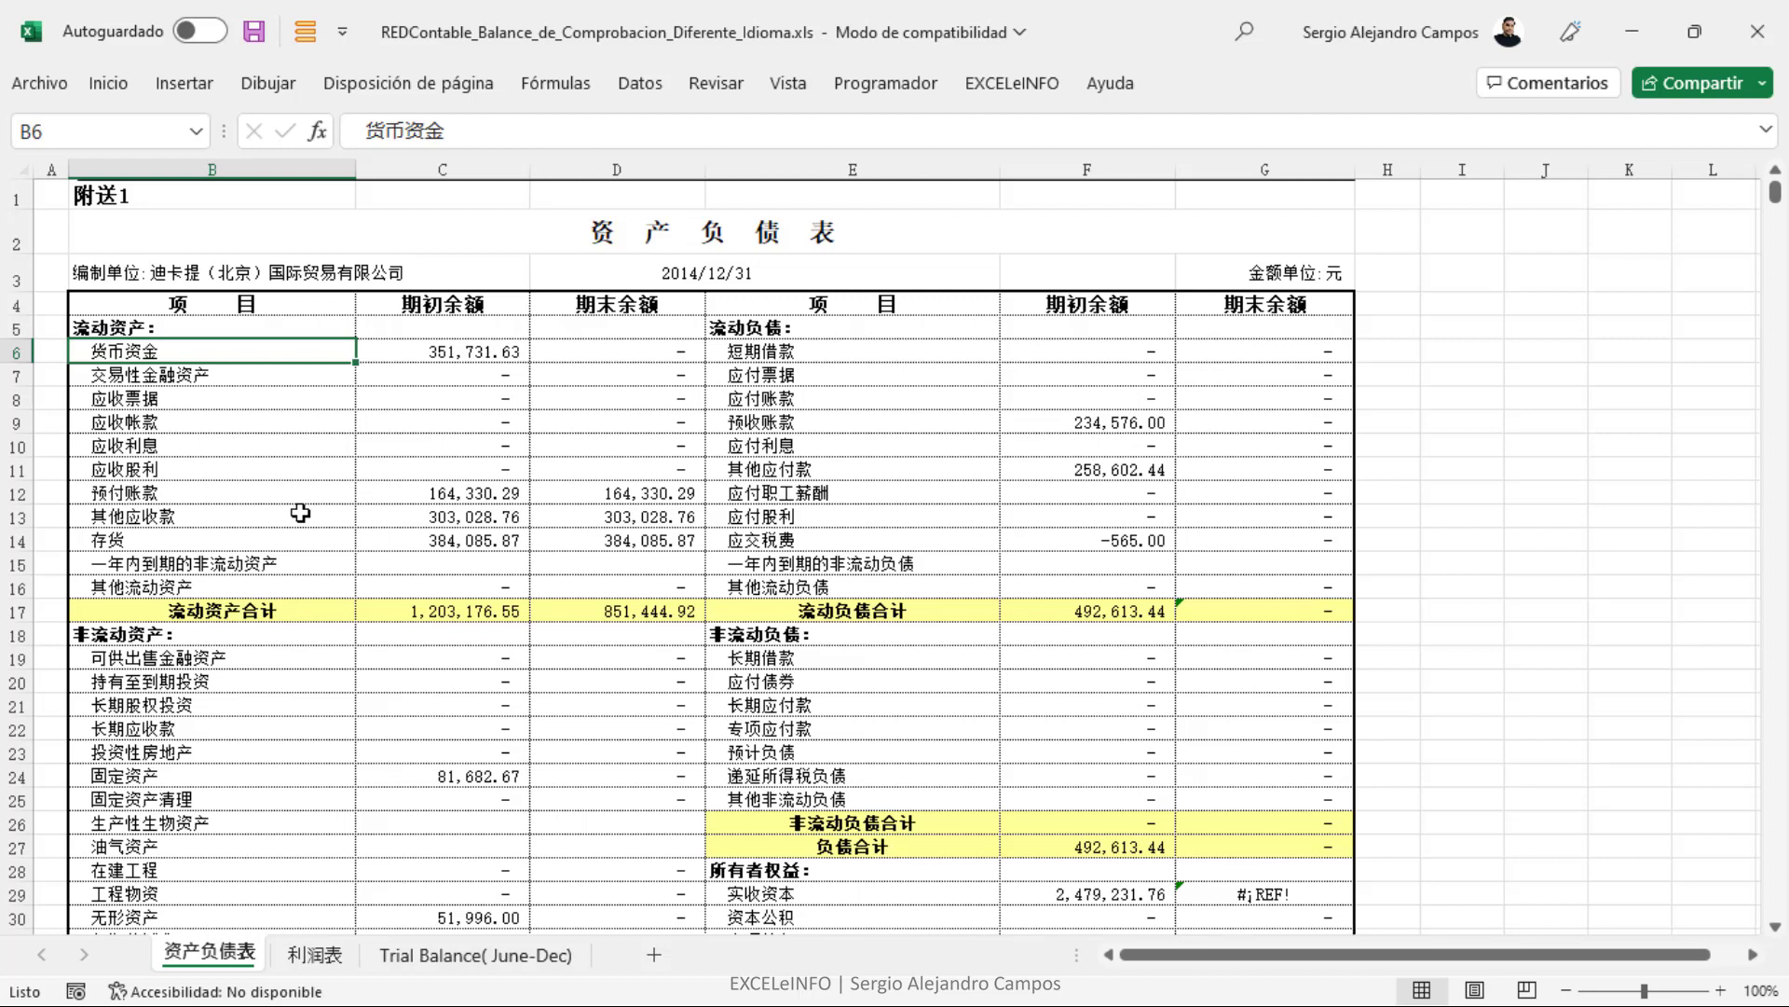
click(916, 88)
- Open the Visual Basic editor and scroll through the Módulo3 translation code
click(43, 187)
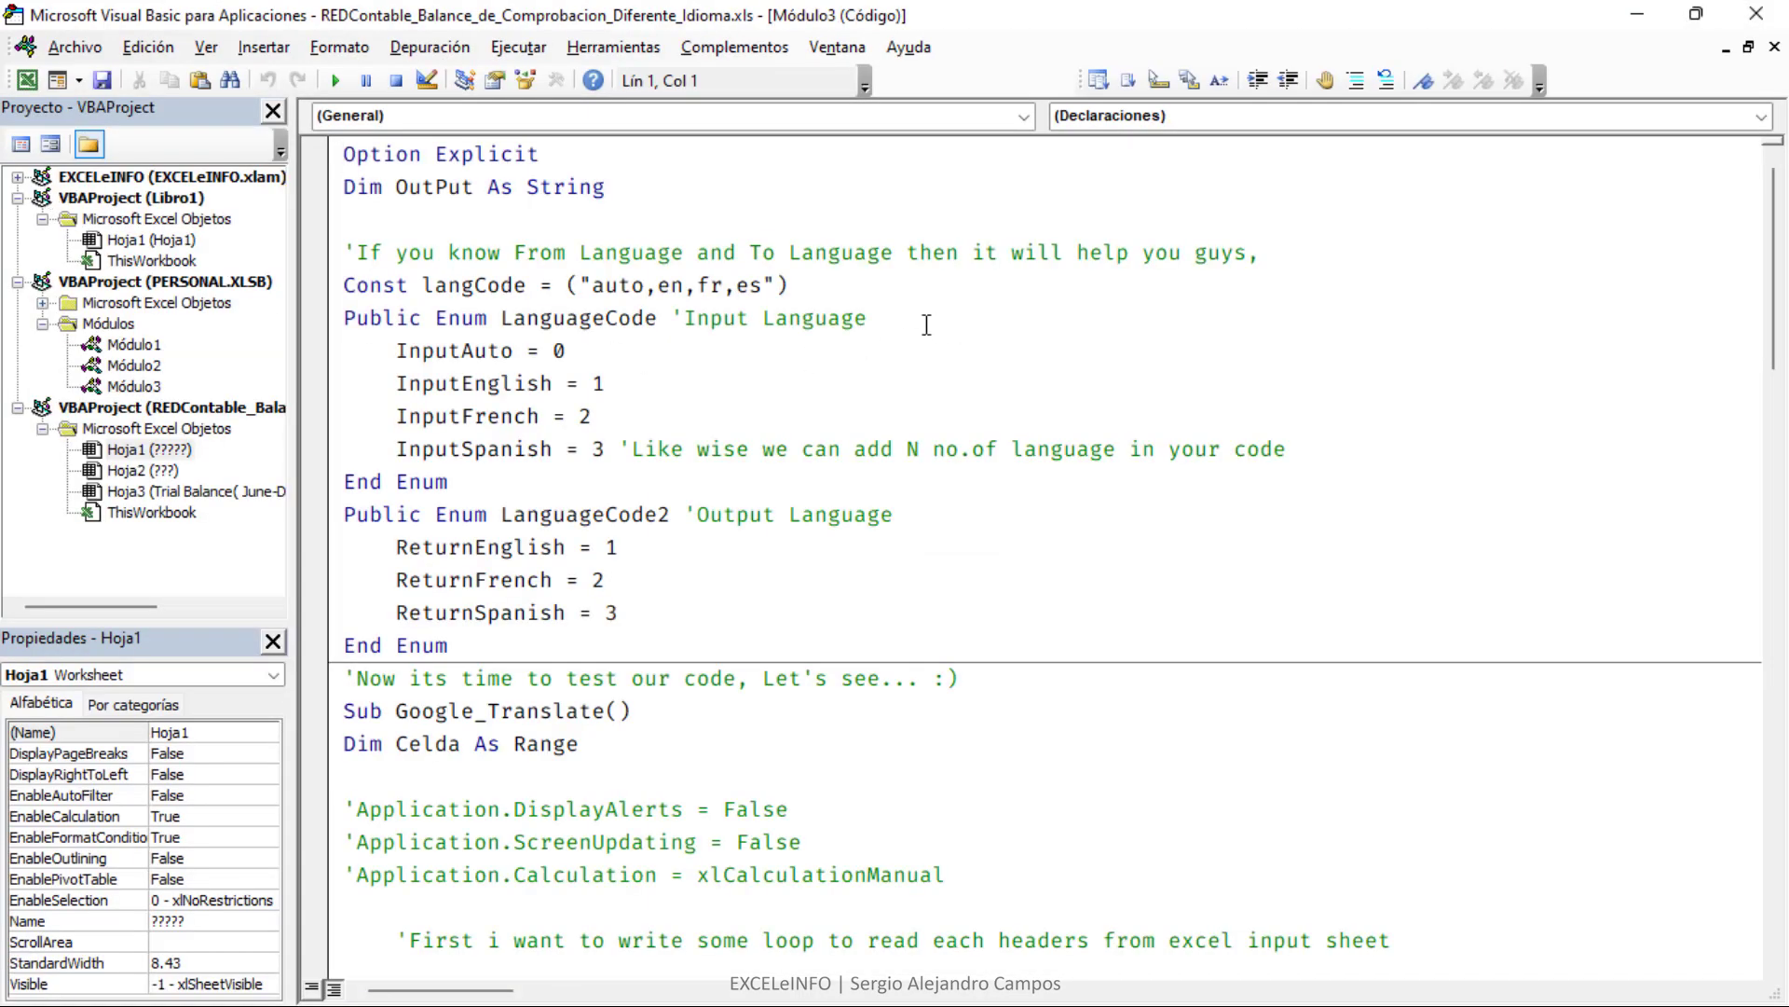
scroll(926, 324, down, 4)
scroll(926, 325, down, 4)
scroll(927, 325, down, 6)
scroll(926, 323, down, 3)
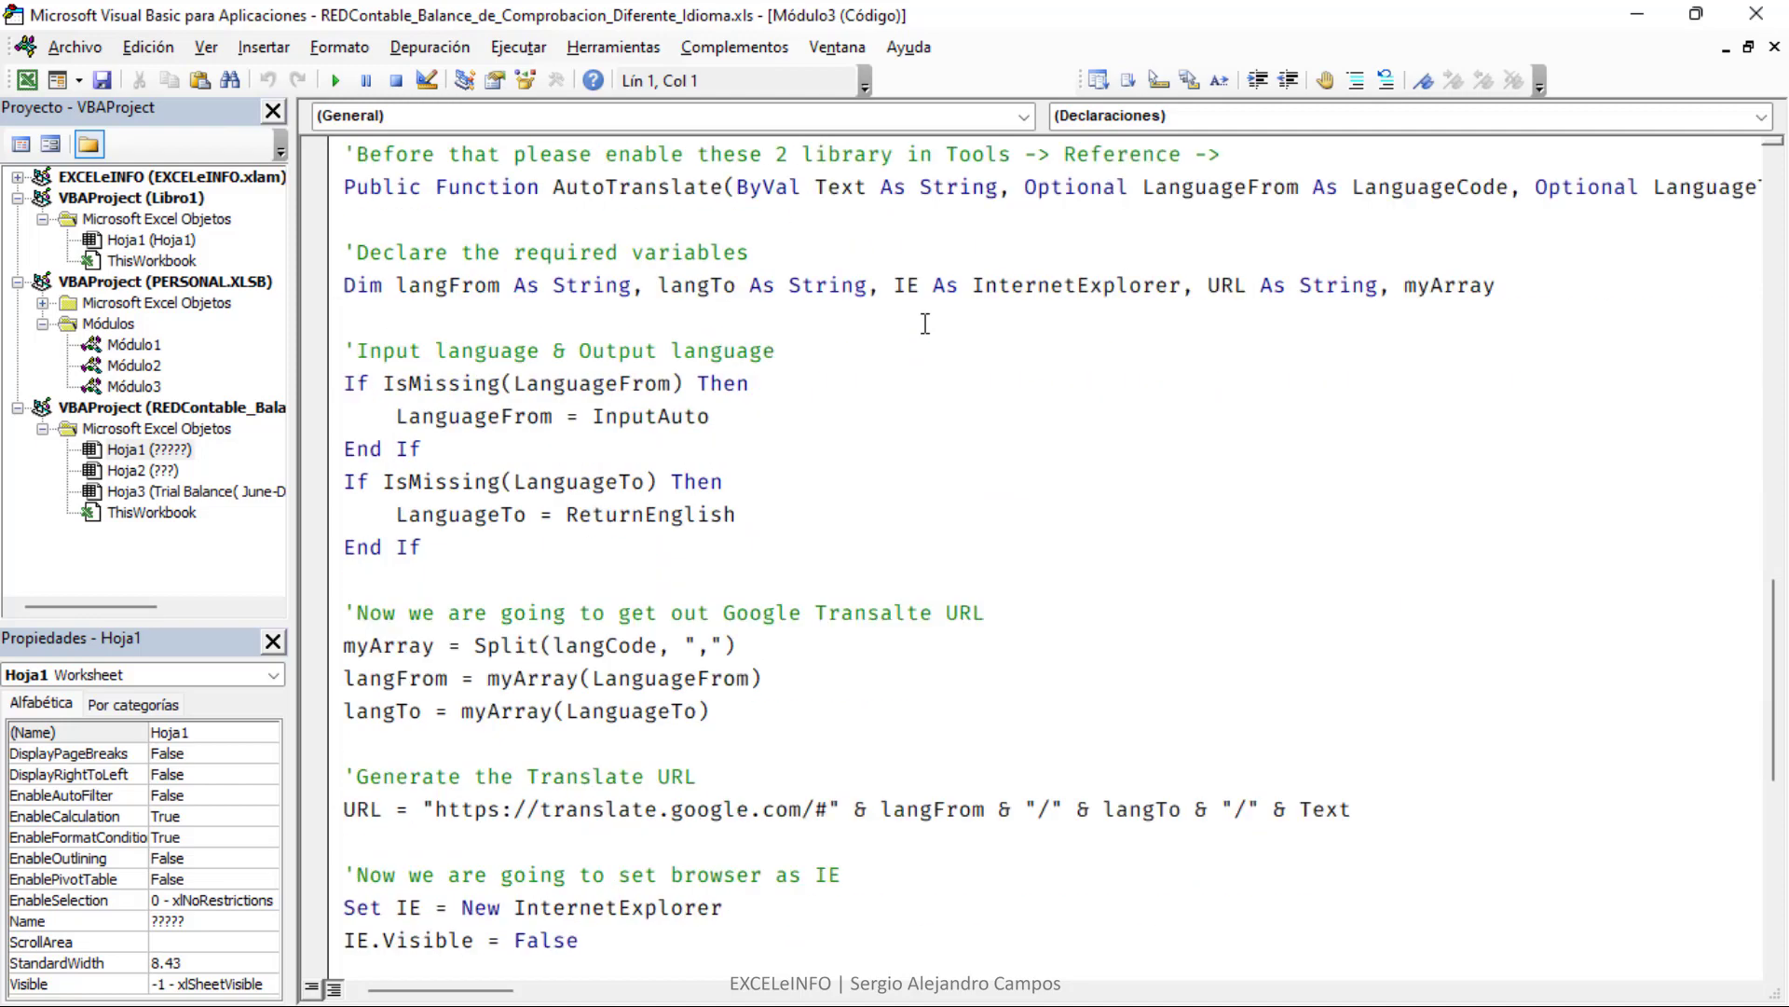
scroll(926, 323, down, 7)
scroll(925, 323, up, 9)
scroll(925, 323, up, 4)
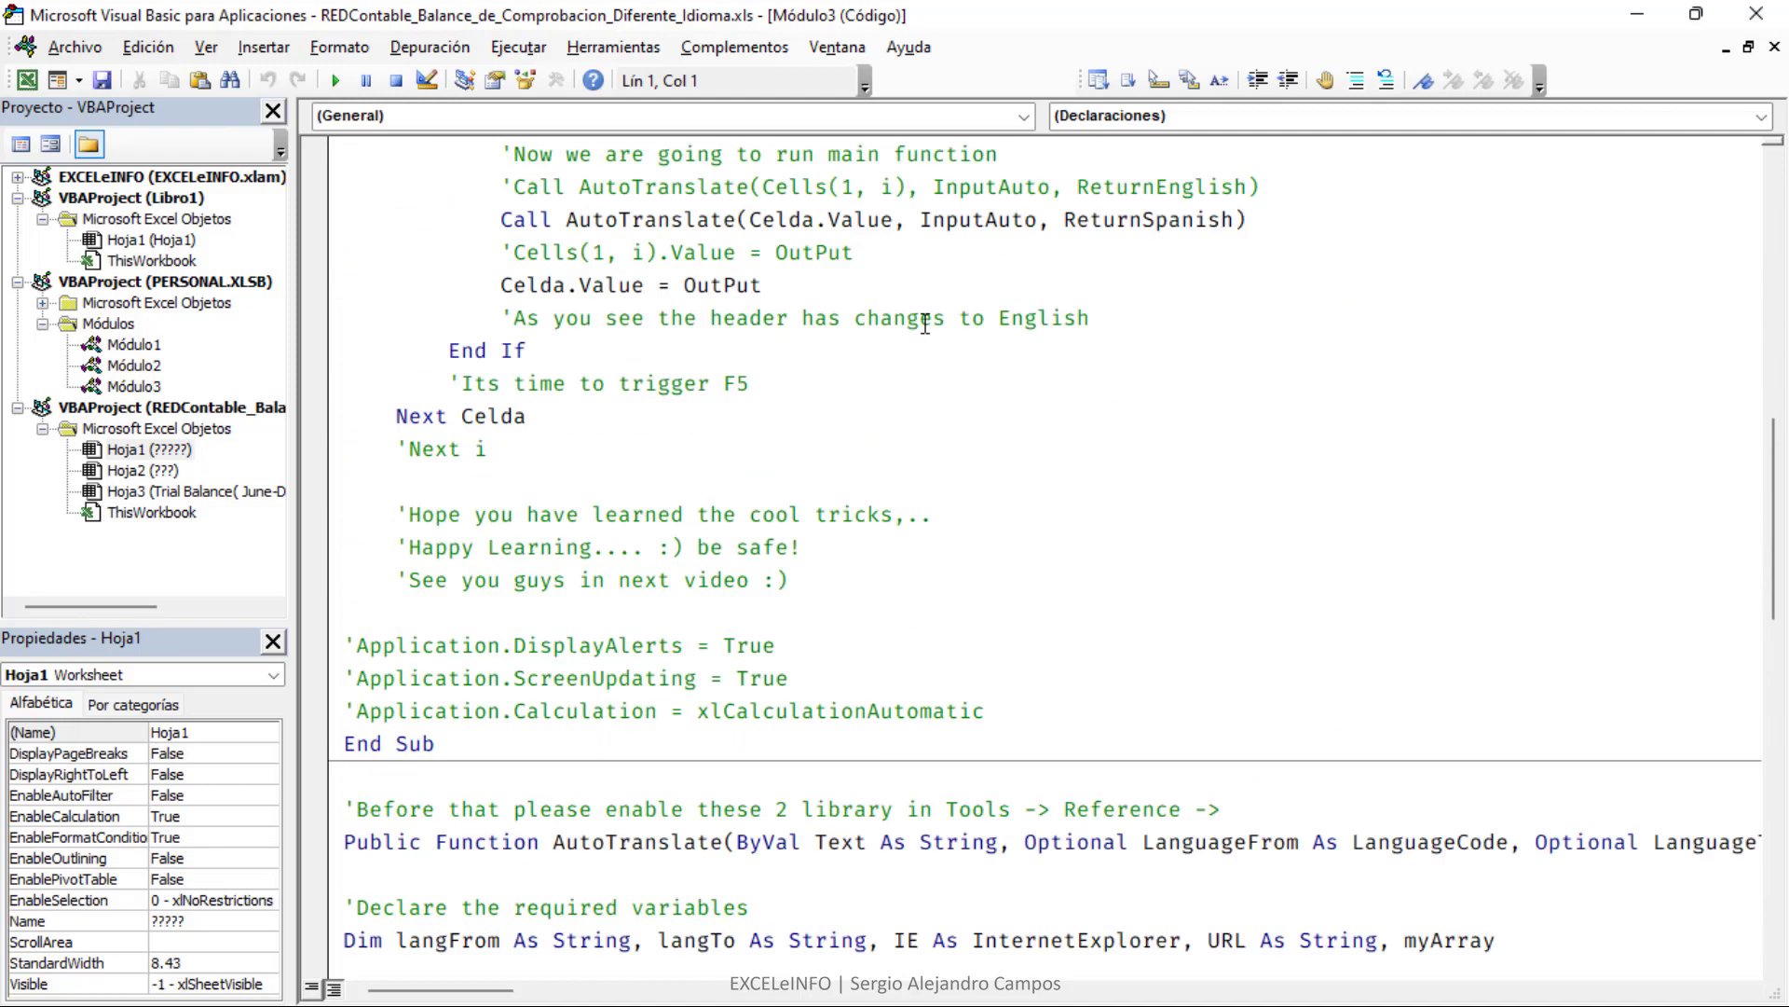
scroll(926, 323, up, 10)
scroll(925, 323, up, 2)
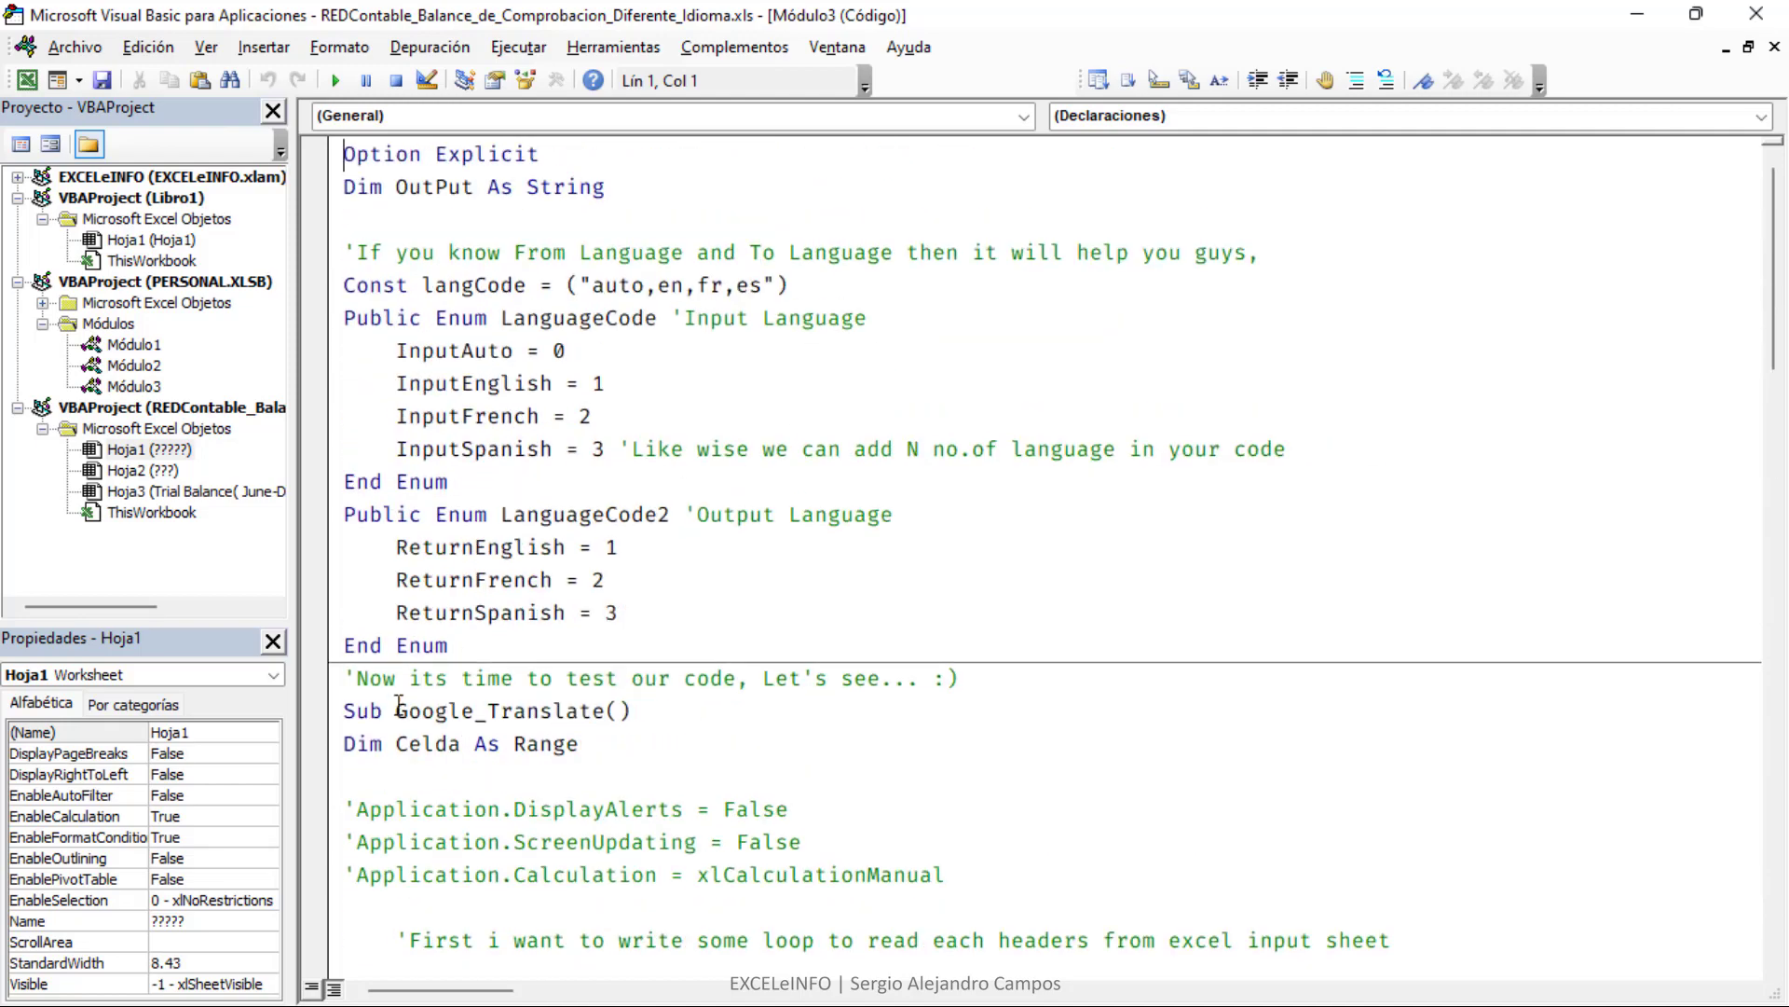
- Highlight the Google_Translate procedure name, then bring the GitHub source page forward
drag(396, 714, 598, 712)
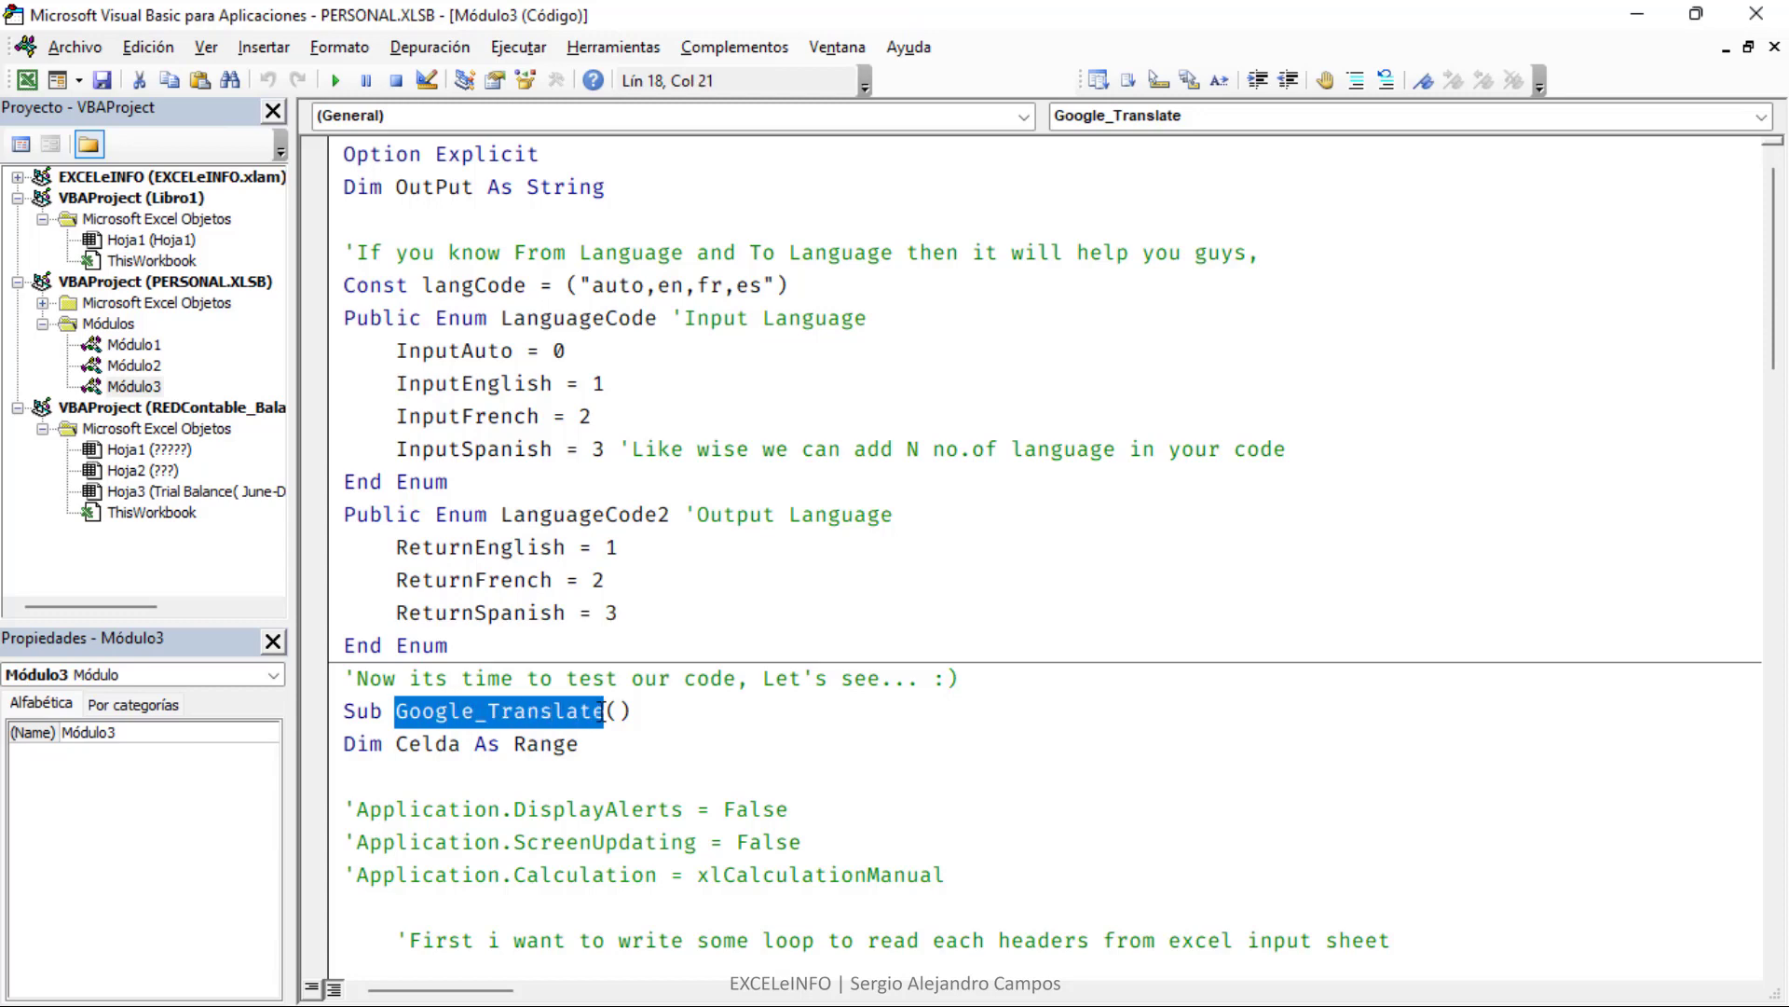
click(632, 711)
scroll(690, 700, down, 1)
scroll(697, 689, down, 3)
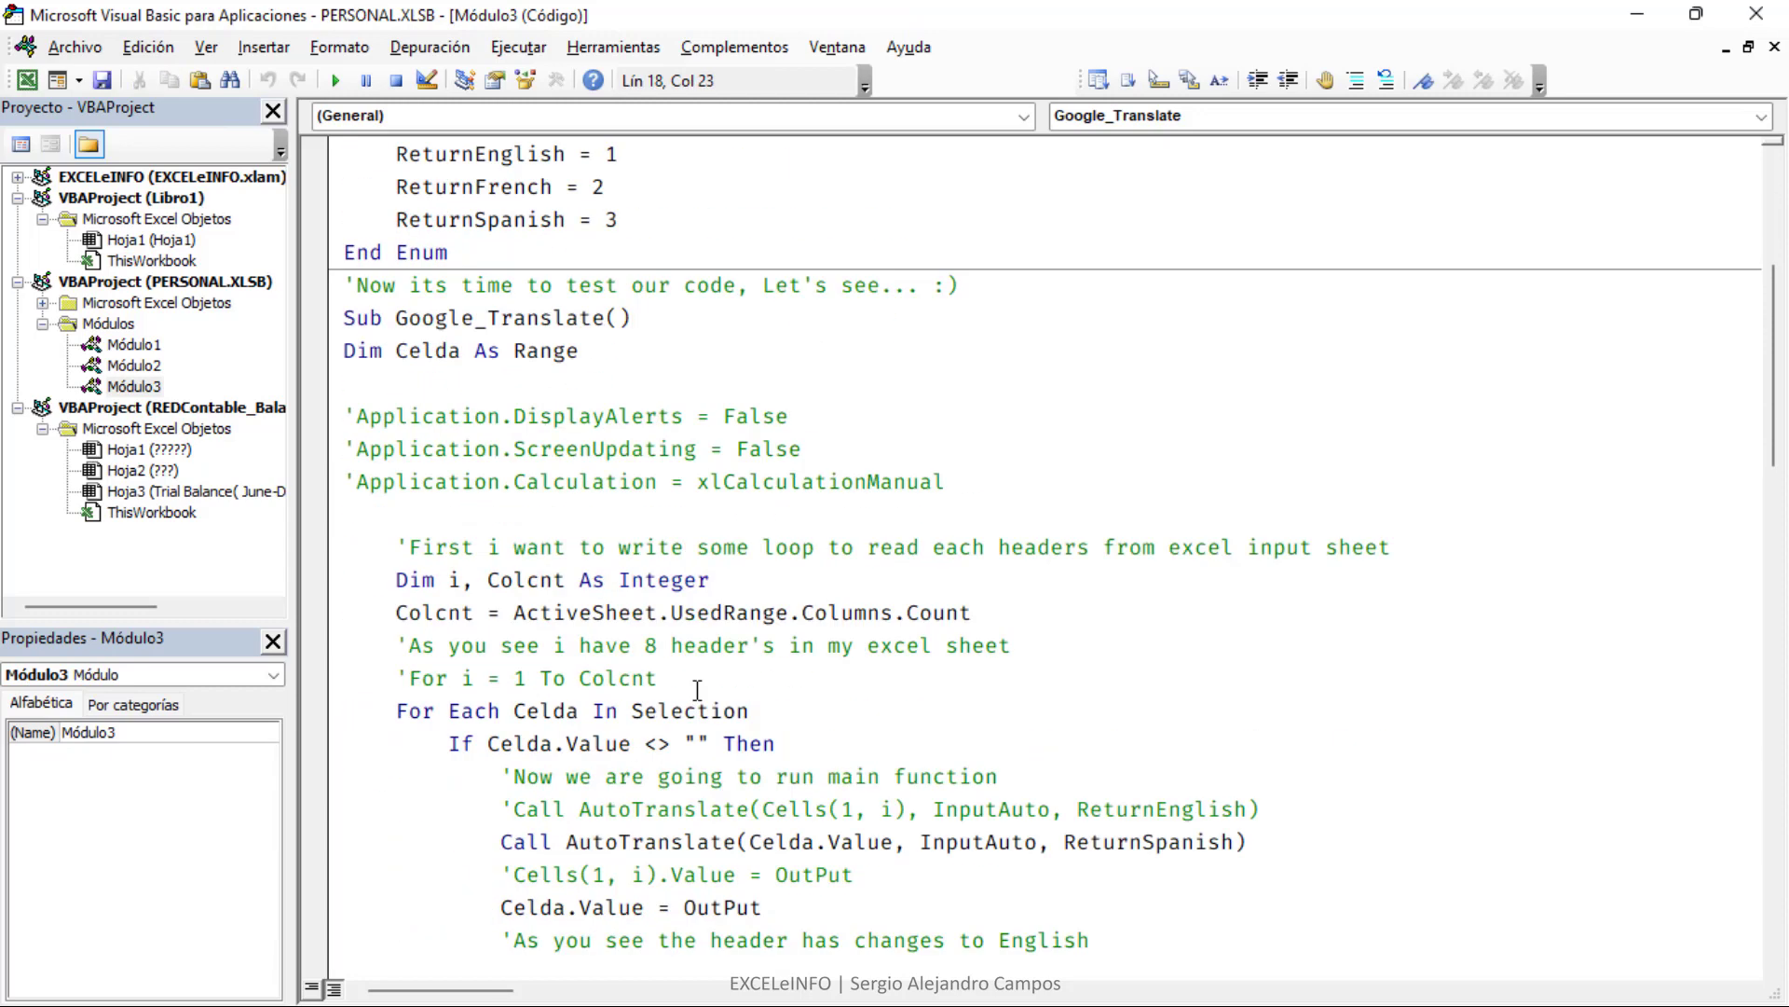
key(alt+Tab)
key(alt+Tab)
key(alt+Tab)
key(alt+Tab)
key(alt+Tab)
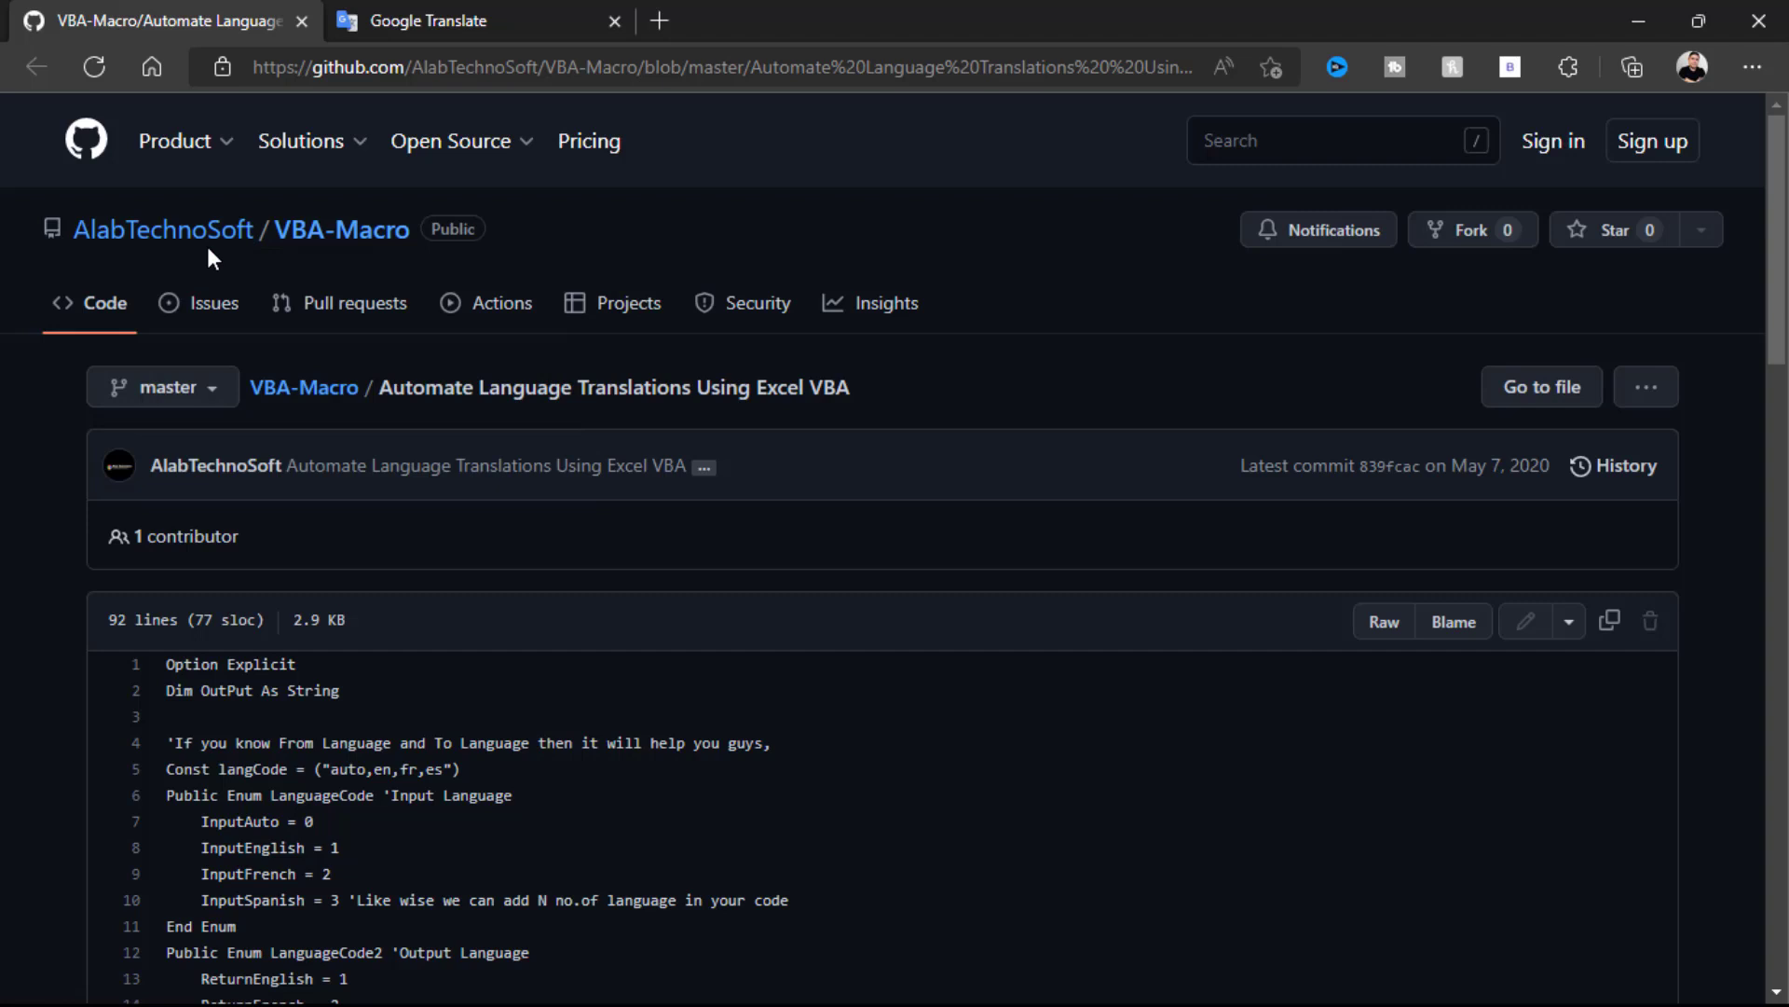
- Scroll through the GitHub 'Automate Language Translations Using Excel VBA' code, then return to the VBA editor
scroll(7, 544, down, 3)
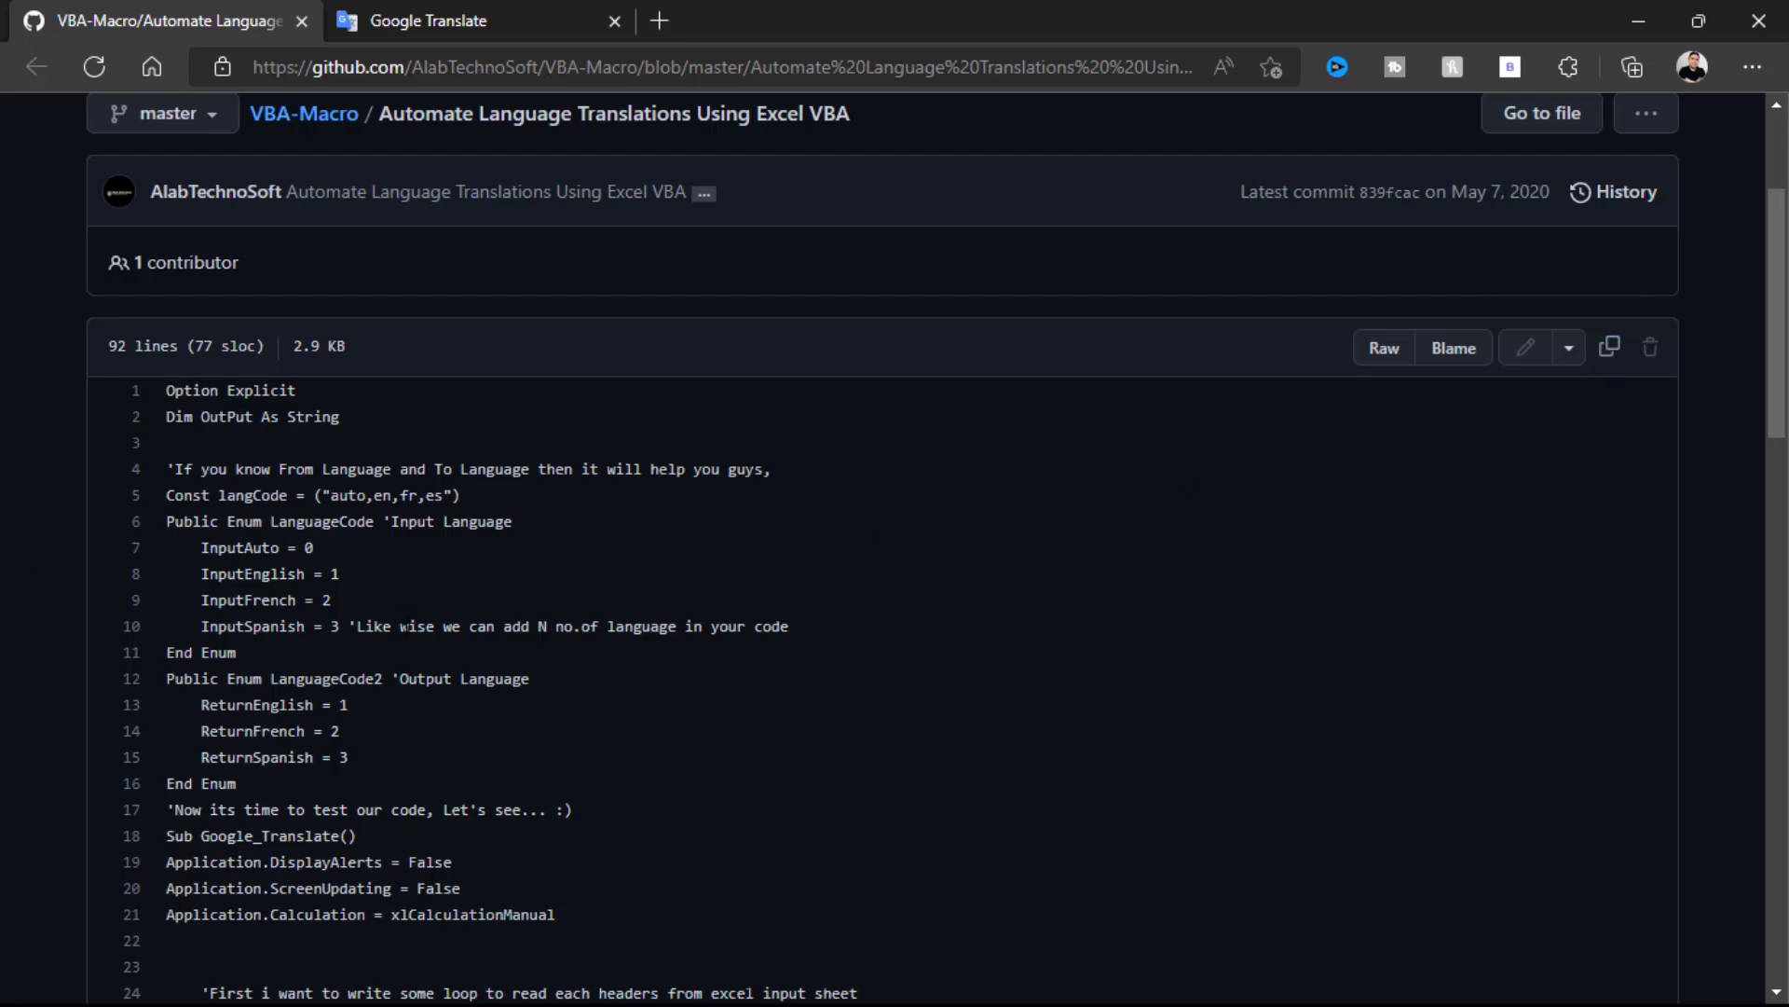
scroll(441, 568, down, 9)
key(alt+Tab)
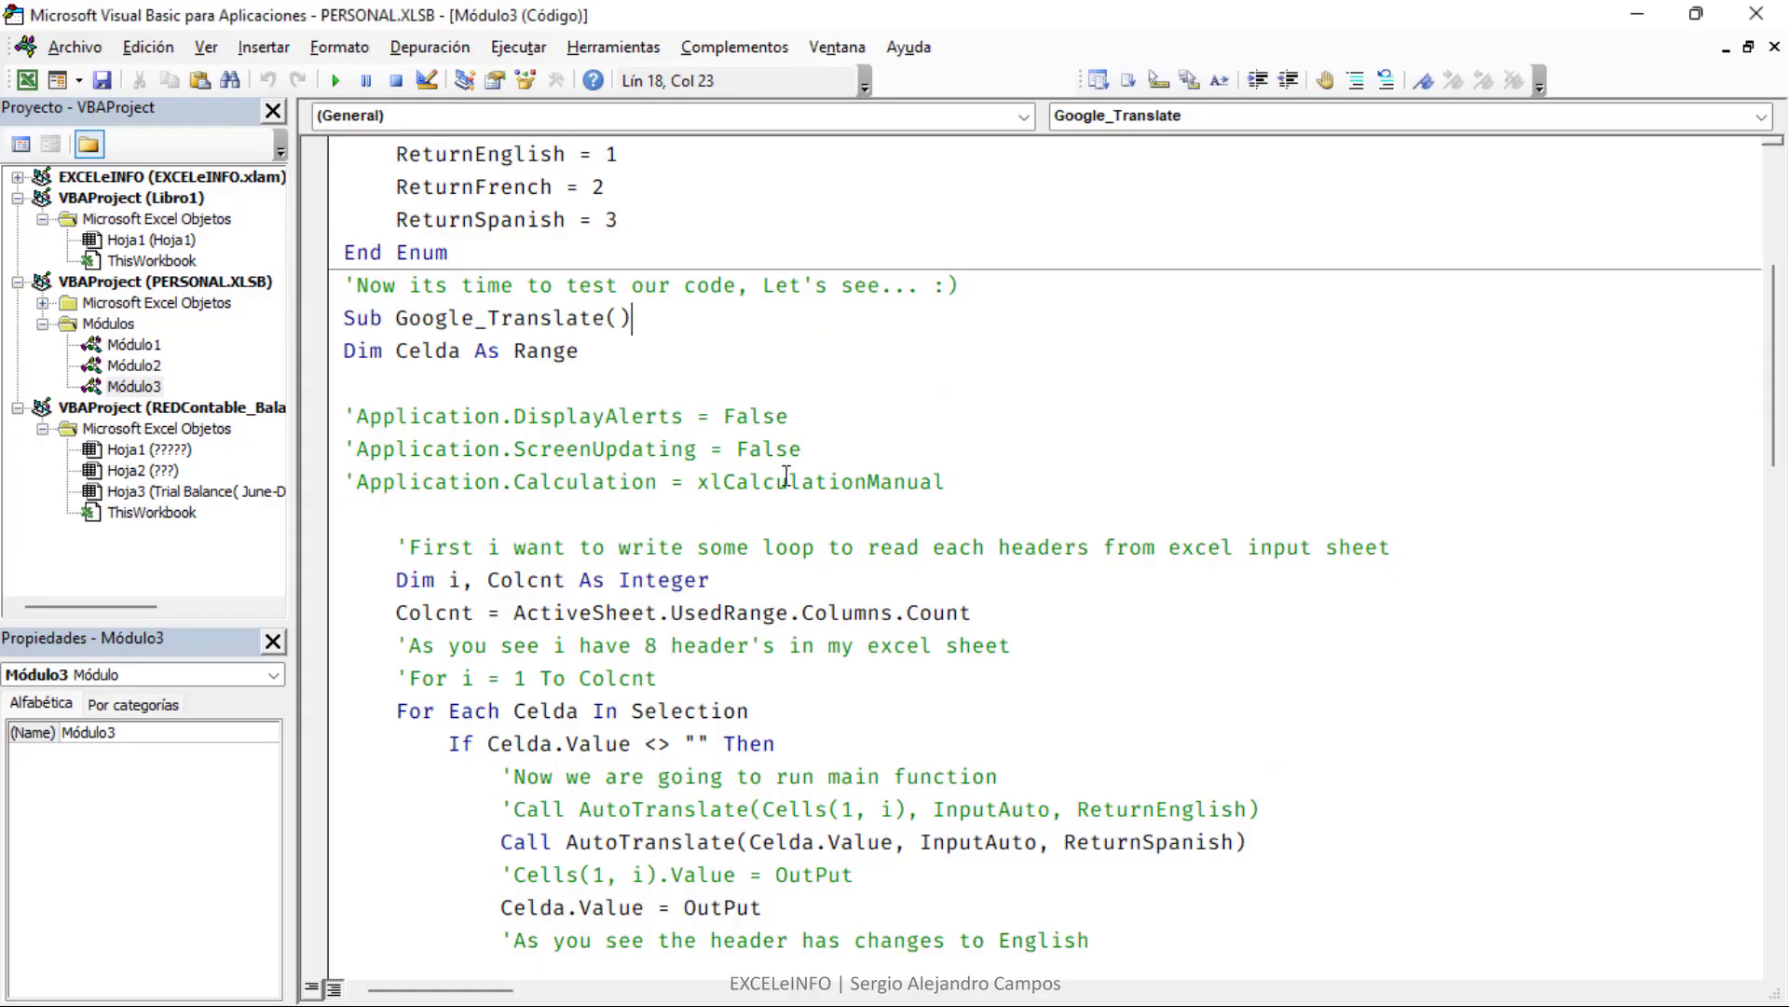
- Comment out the Colcnt = ActiveSheet.UsedRange.Columns.Count line with an apostrophe
scroll(786, 476, up, 2)
scroll(802, 471, up, 2)
scroll(802, 470, down, 2)
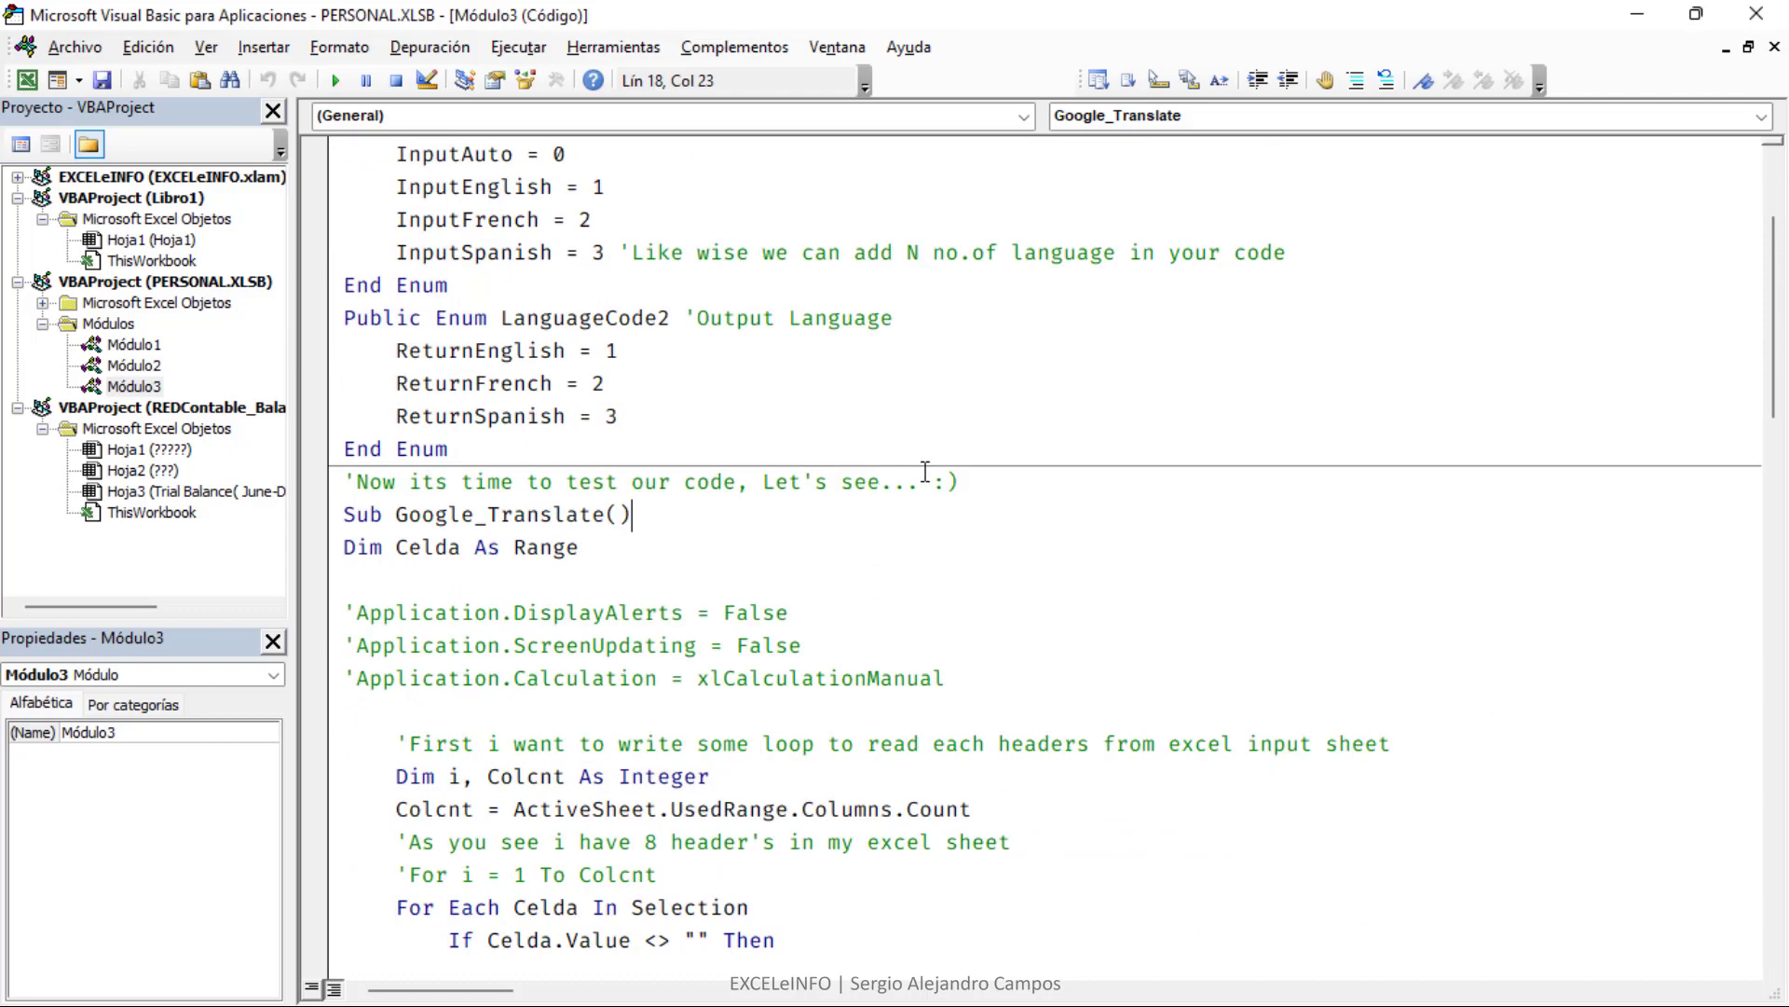
scroll(927, 480, down, 1)
scroll(928, 480, down, 4)
click(397, 318)
text(')
click(697, 420)
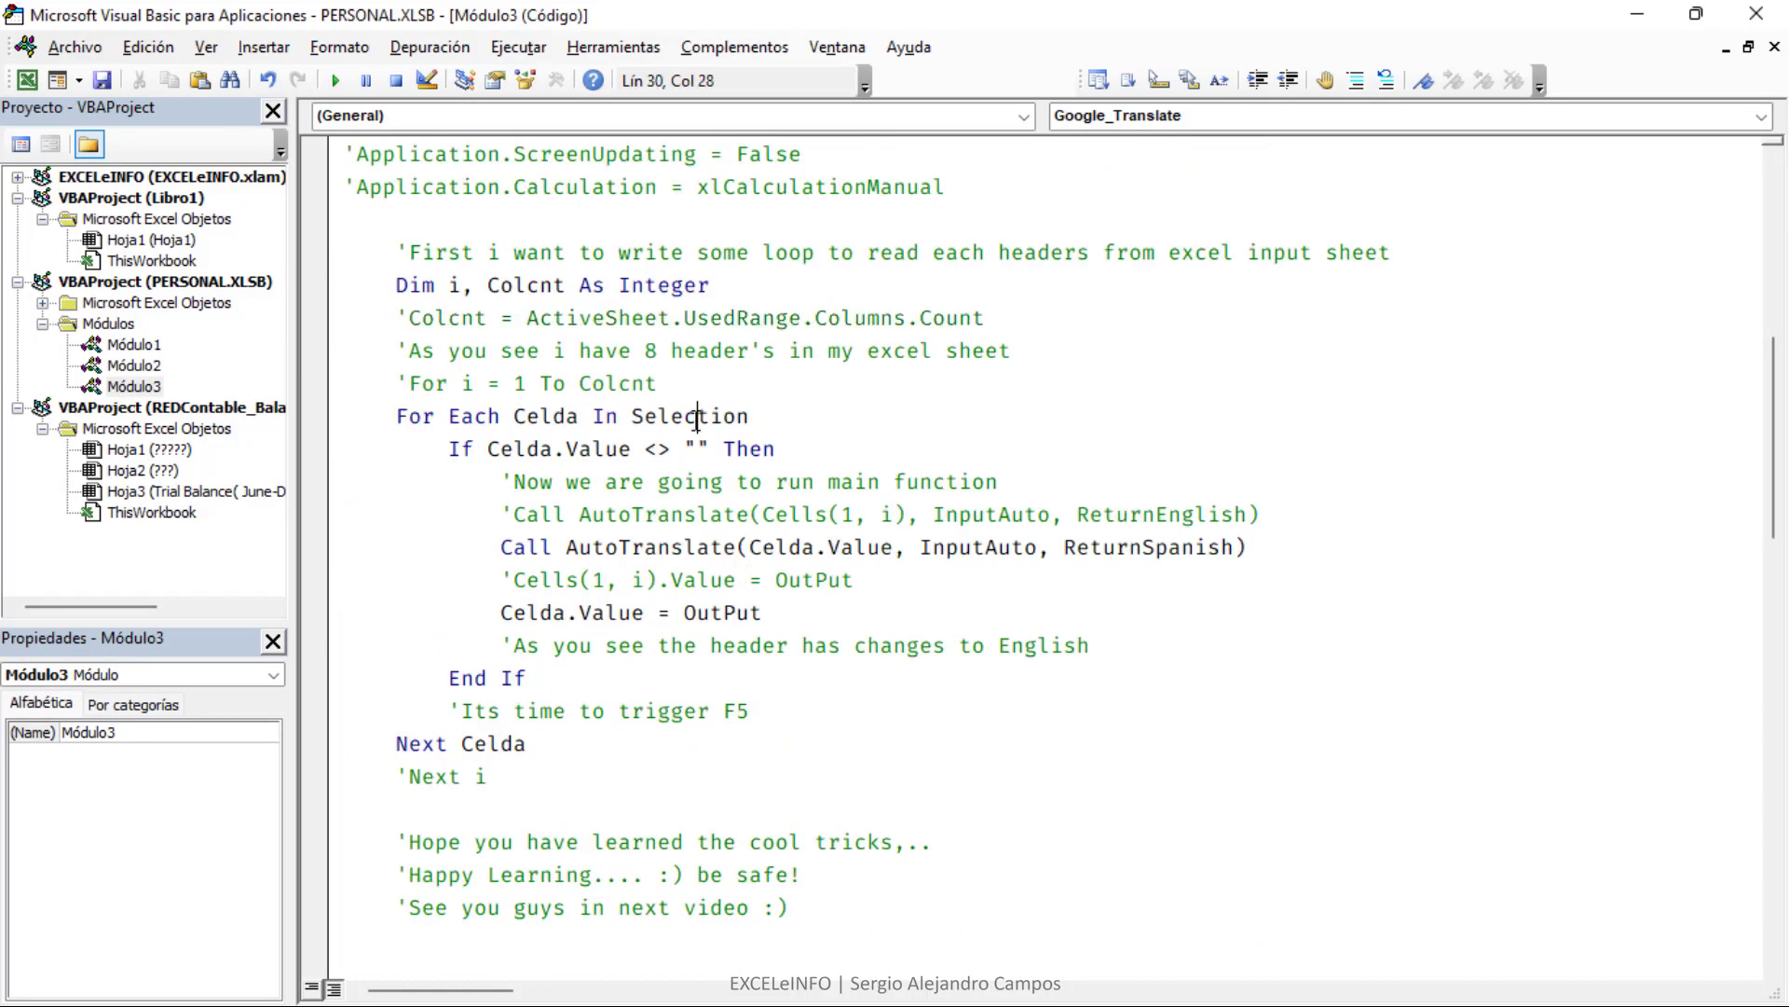
- Compare the For Each loop lines with the workbook and select the labels in B7:B11
key(alt+Tab)
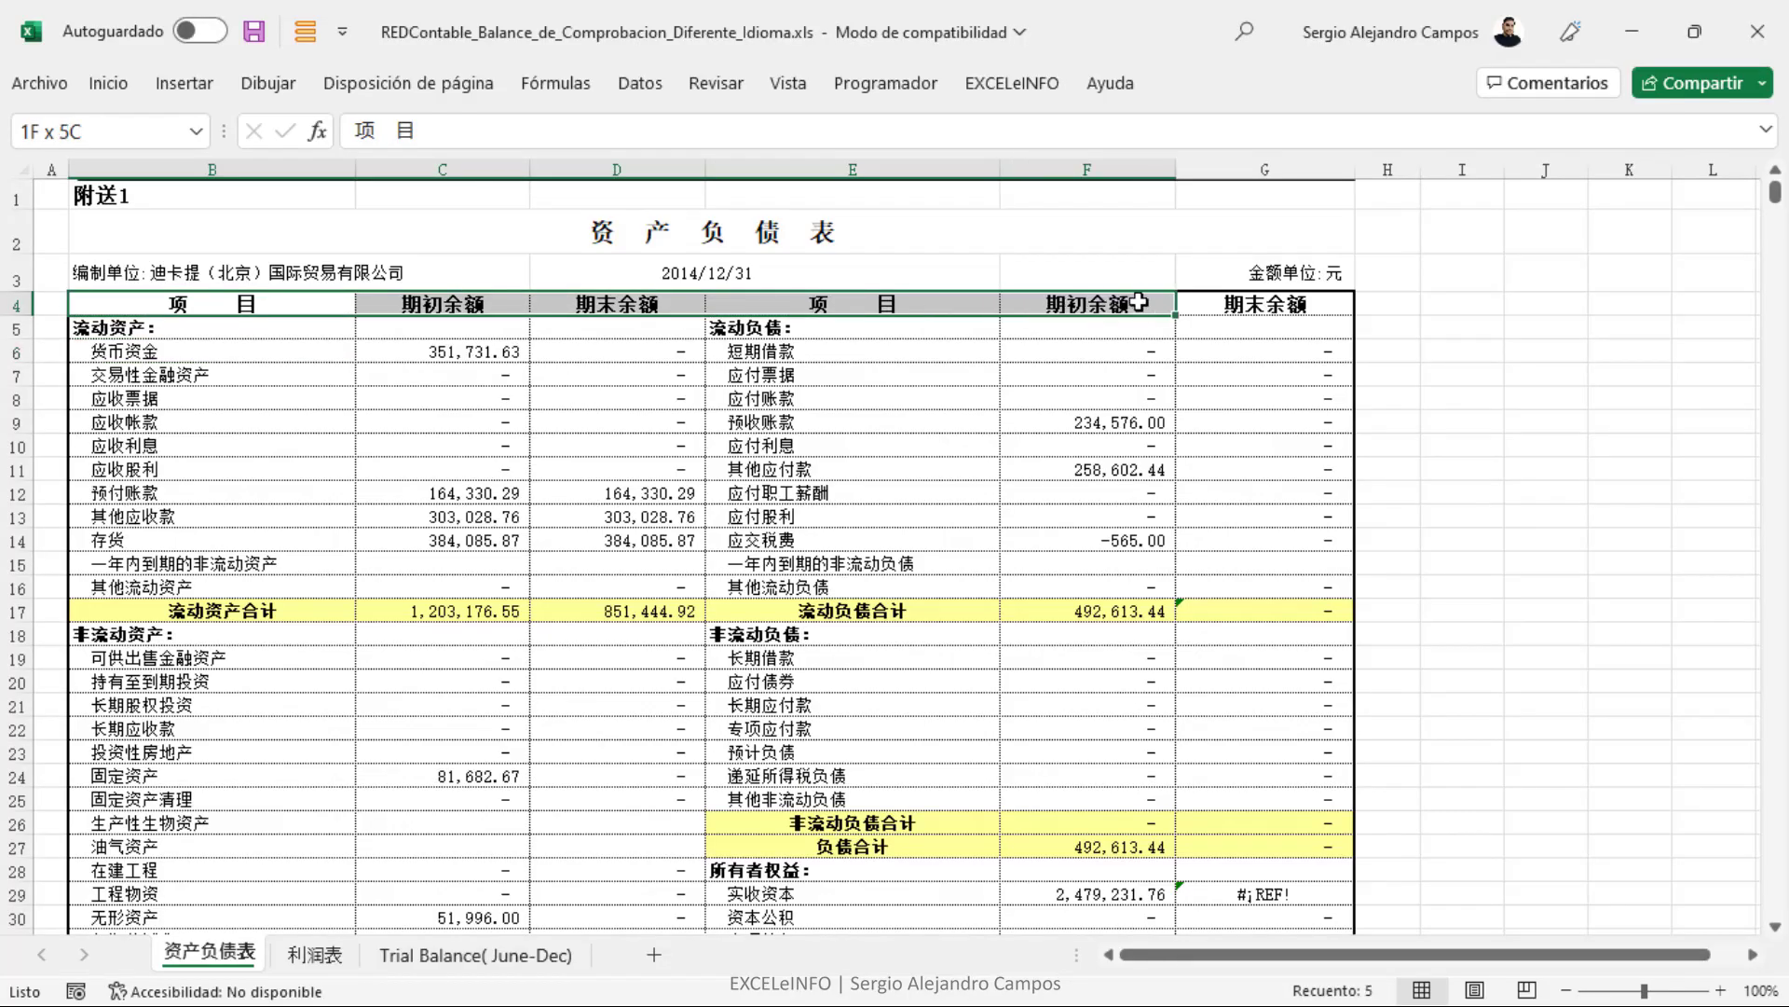
drag(263, 304, 1264, 304)
click(212, 387)
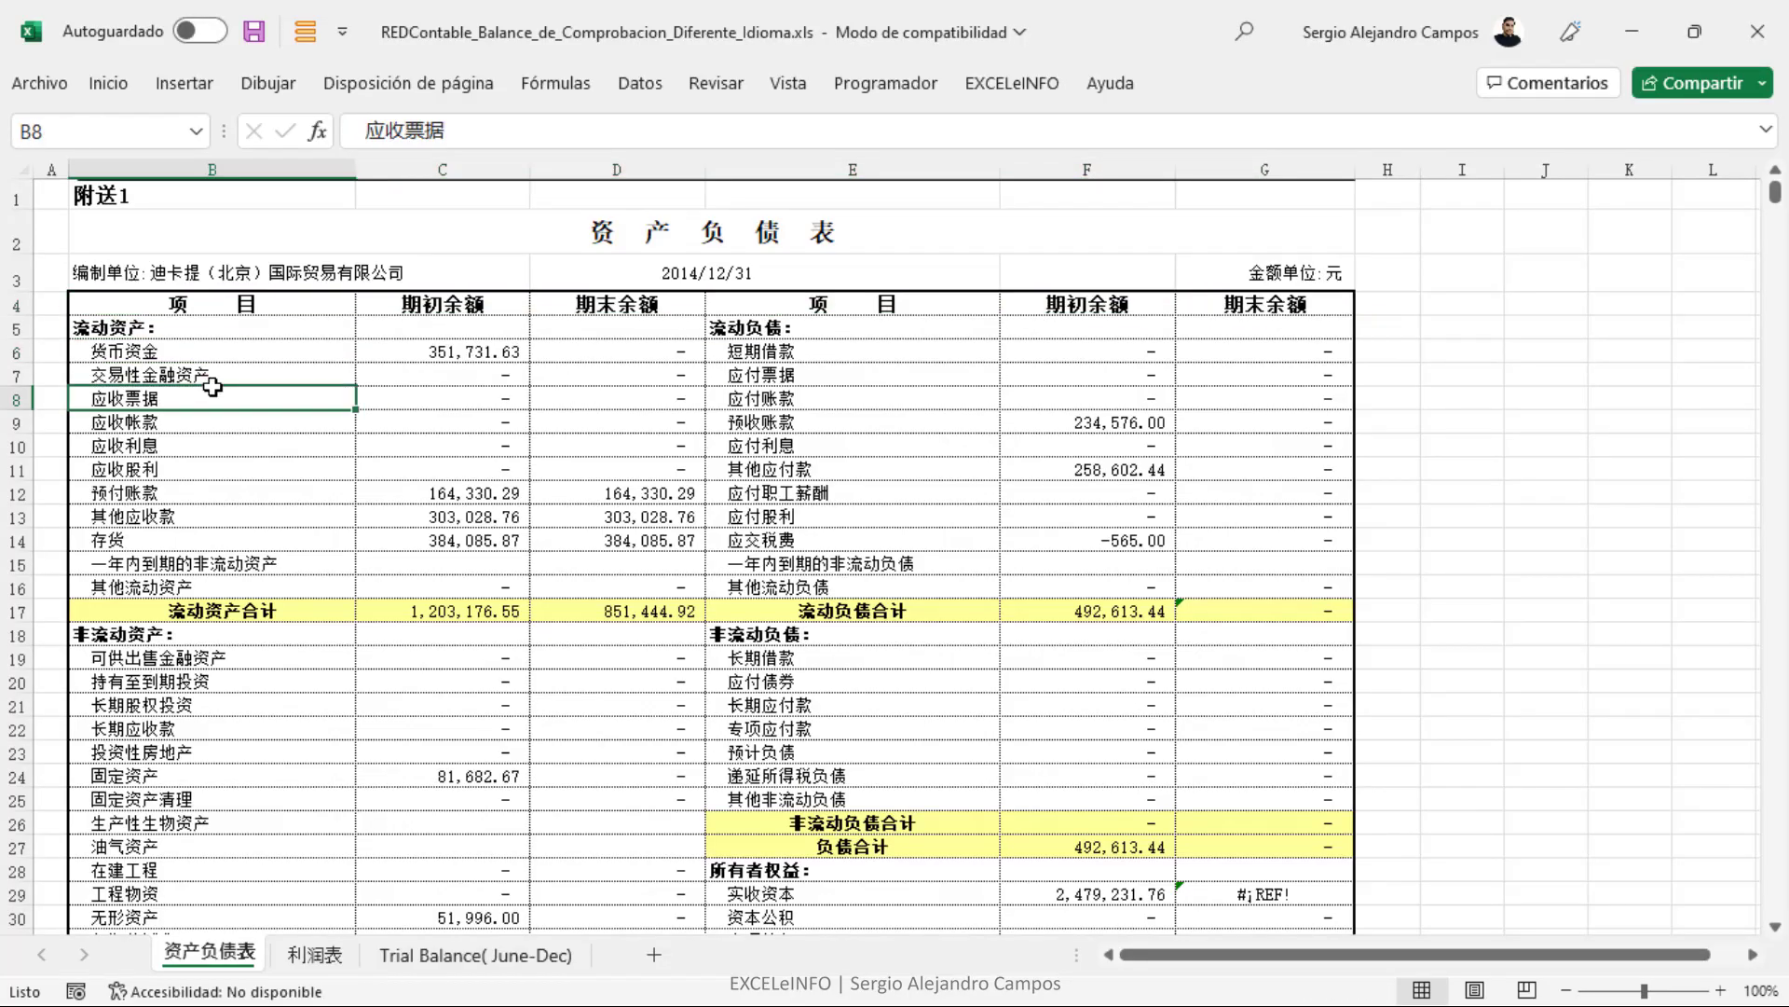
key(alt+Tab)
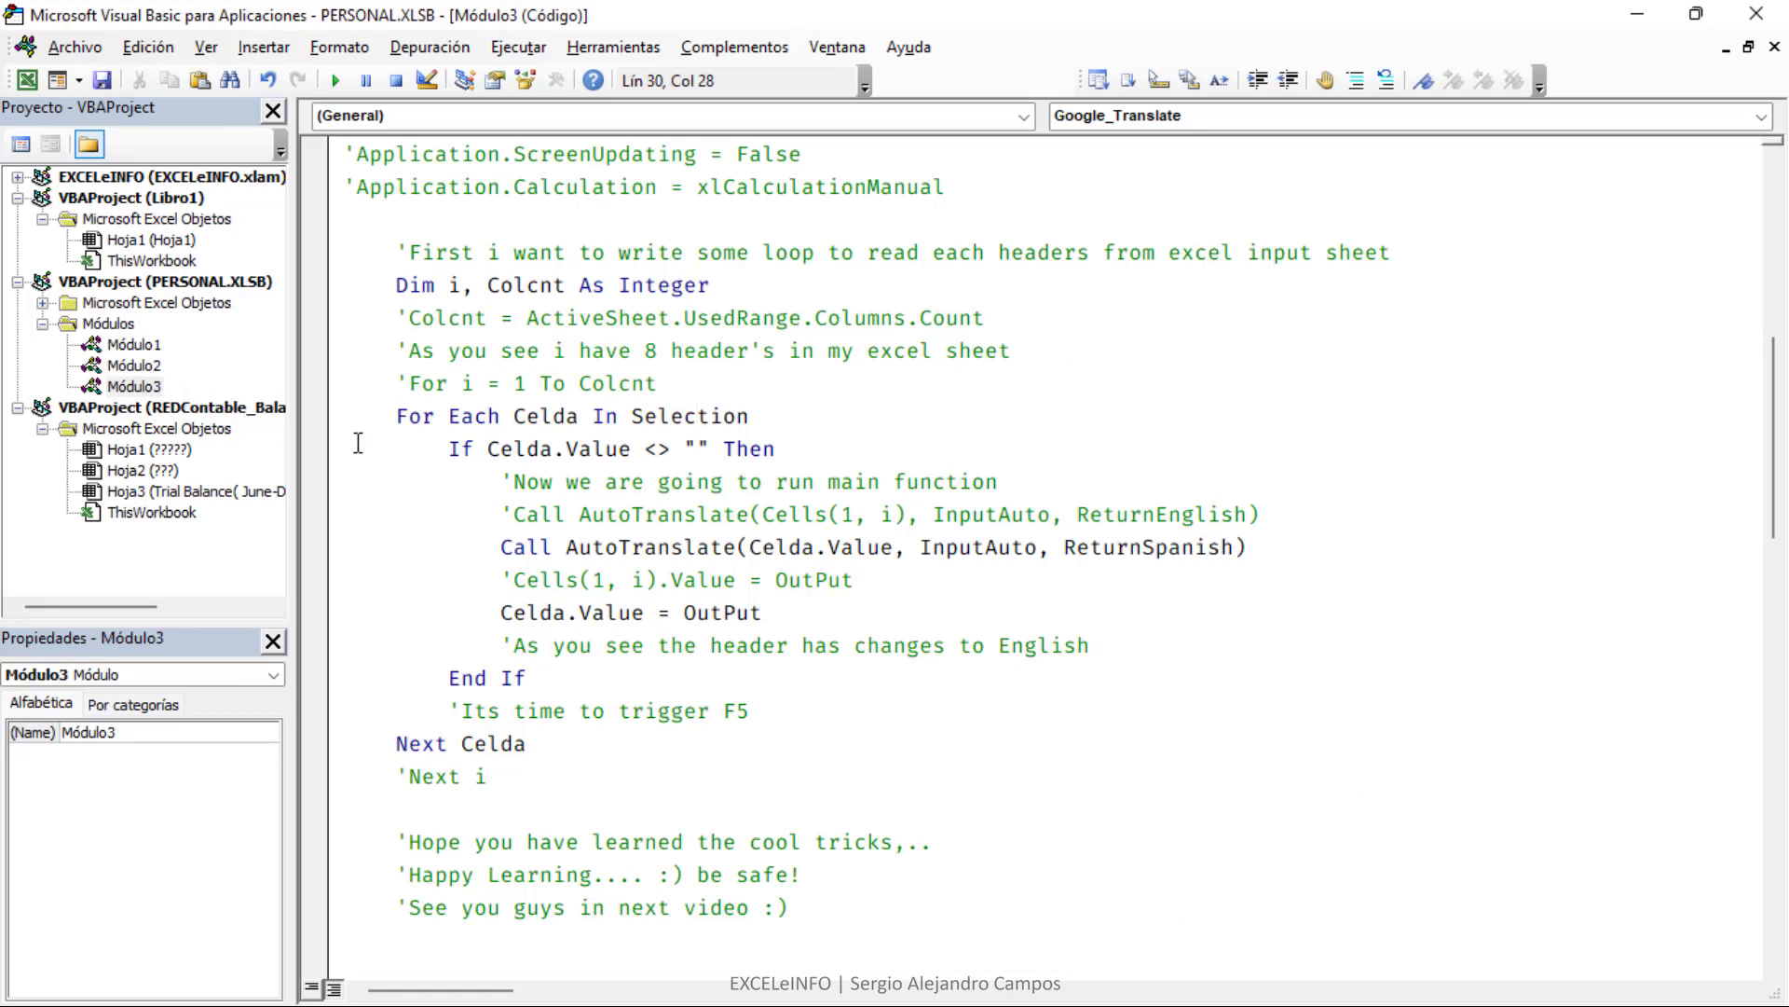
drag(379, 379, 657, 383)
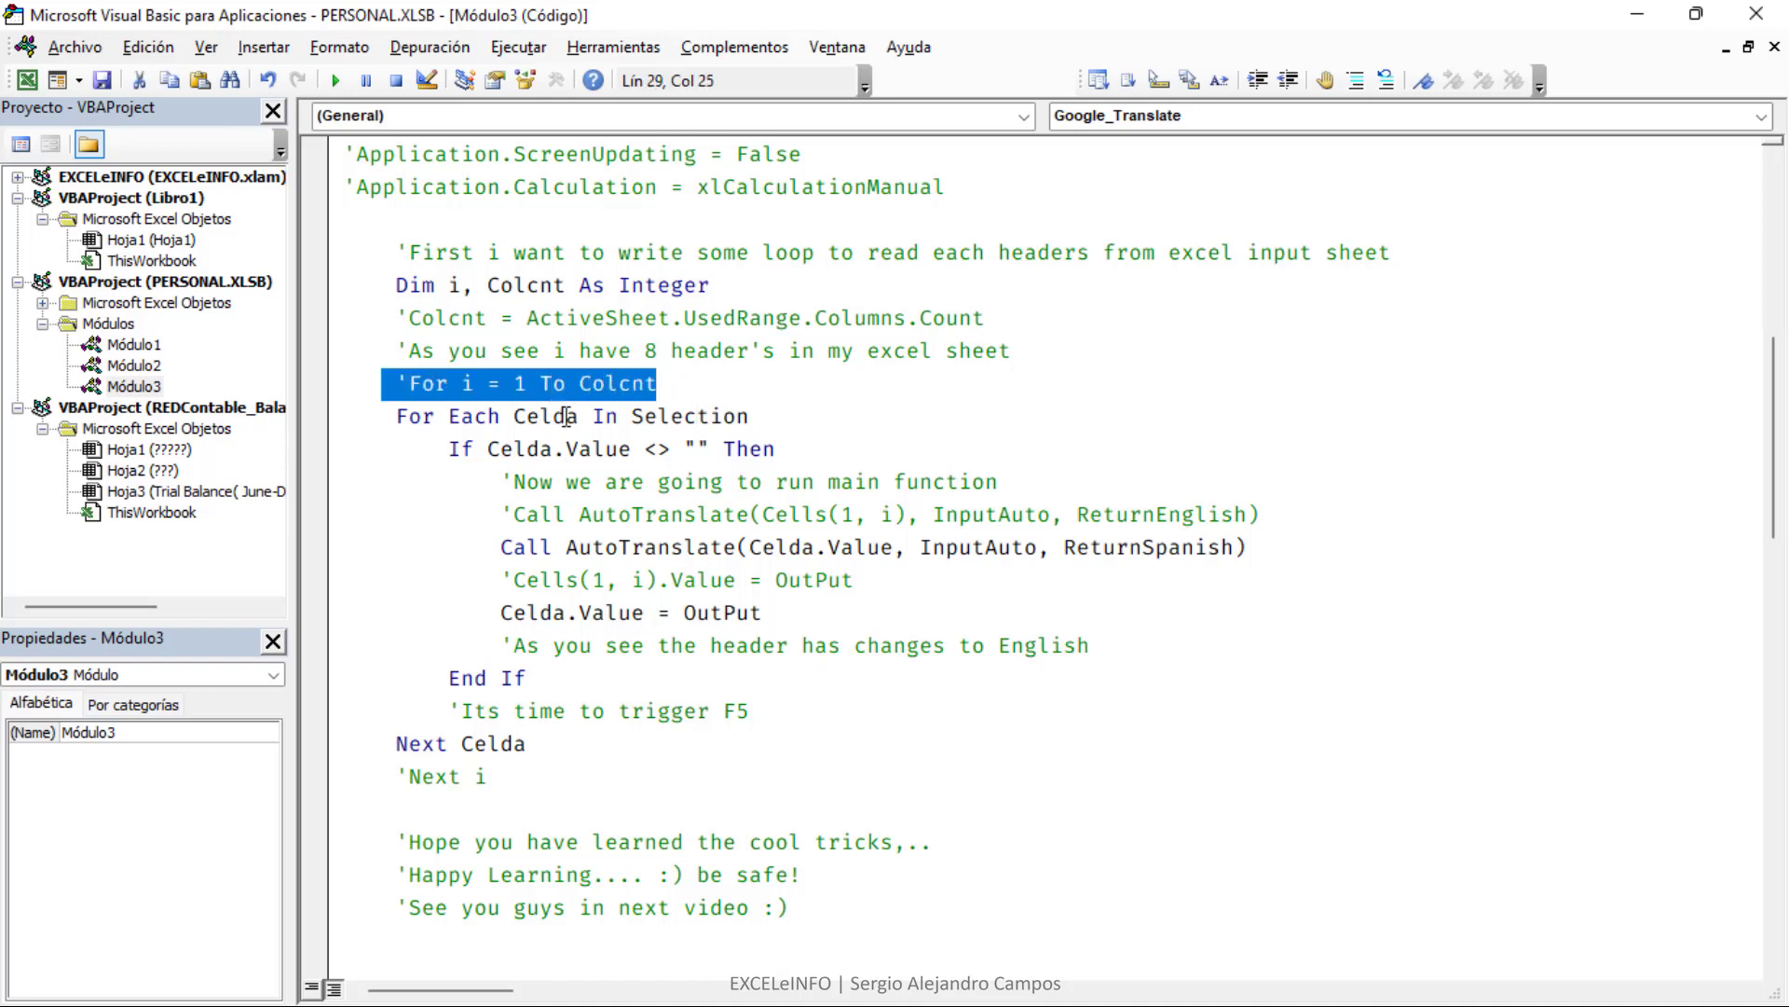
drag(364, 422, 776, 451)
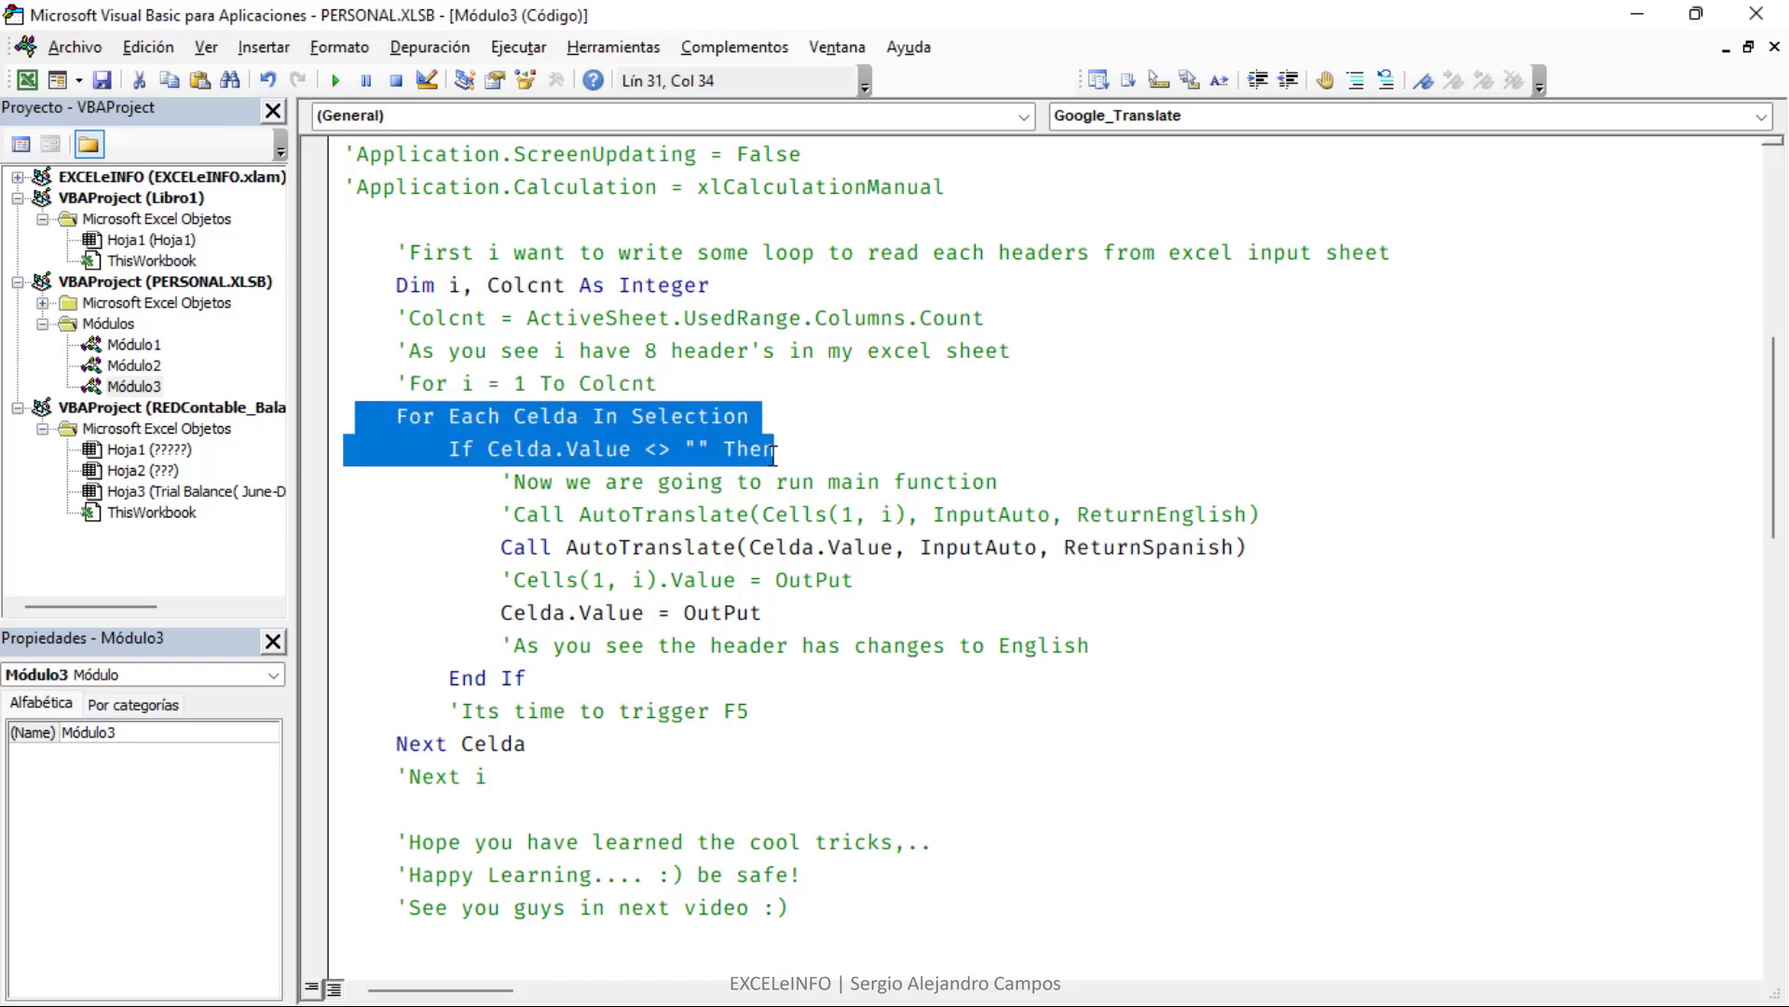
click(776, 450)
key(alt+F11)
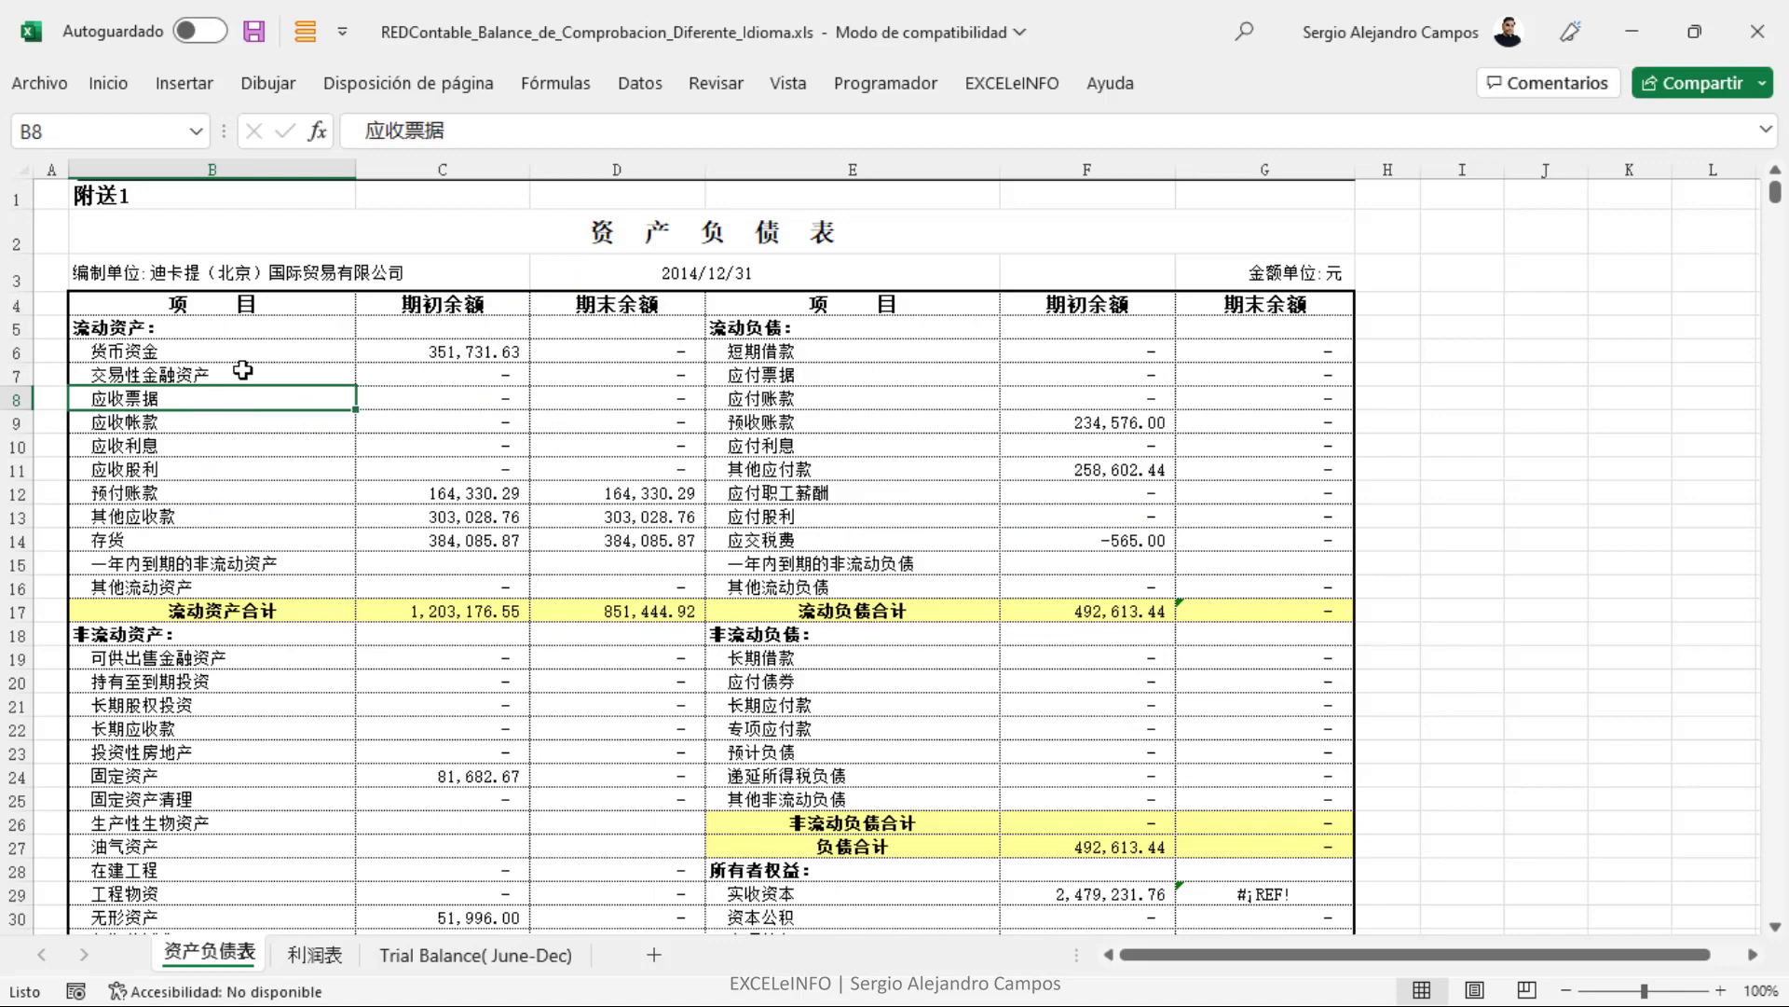
drag(242, 370, 224, 461)
key(alt+F11)
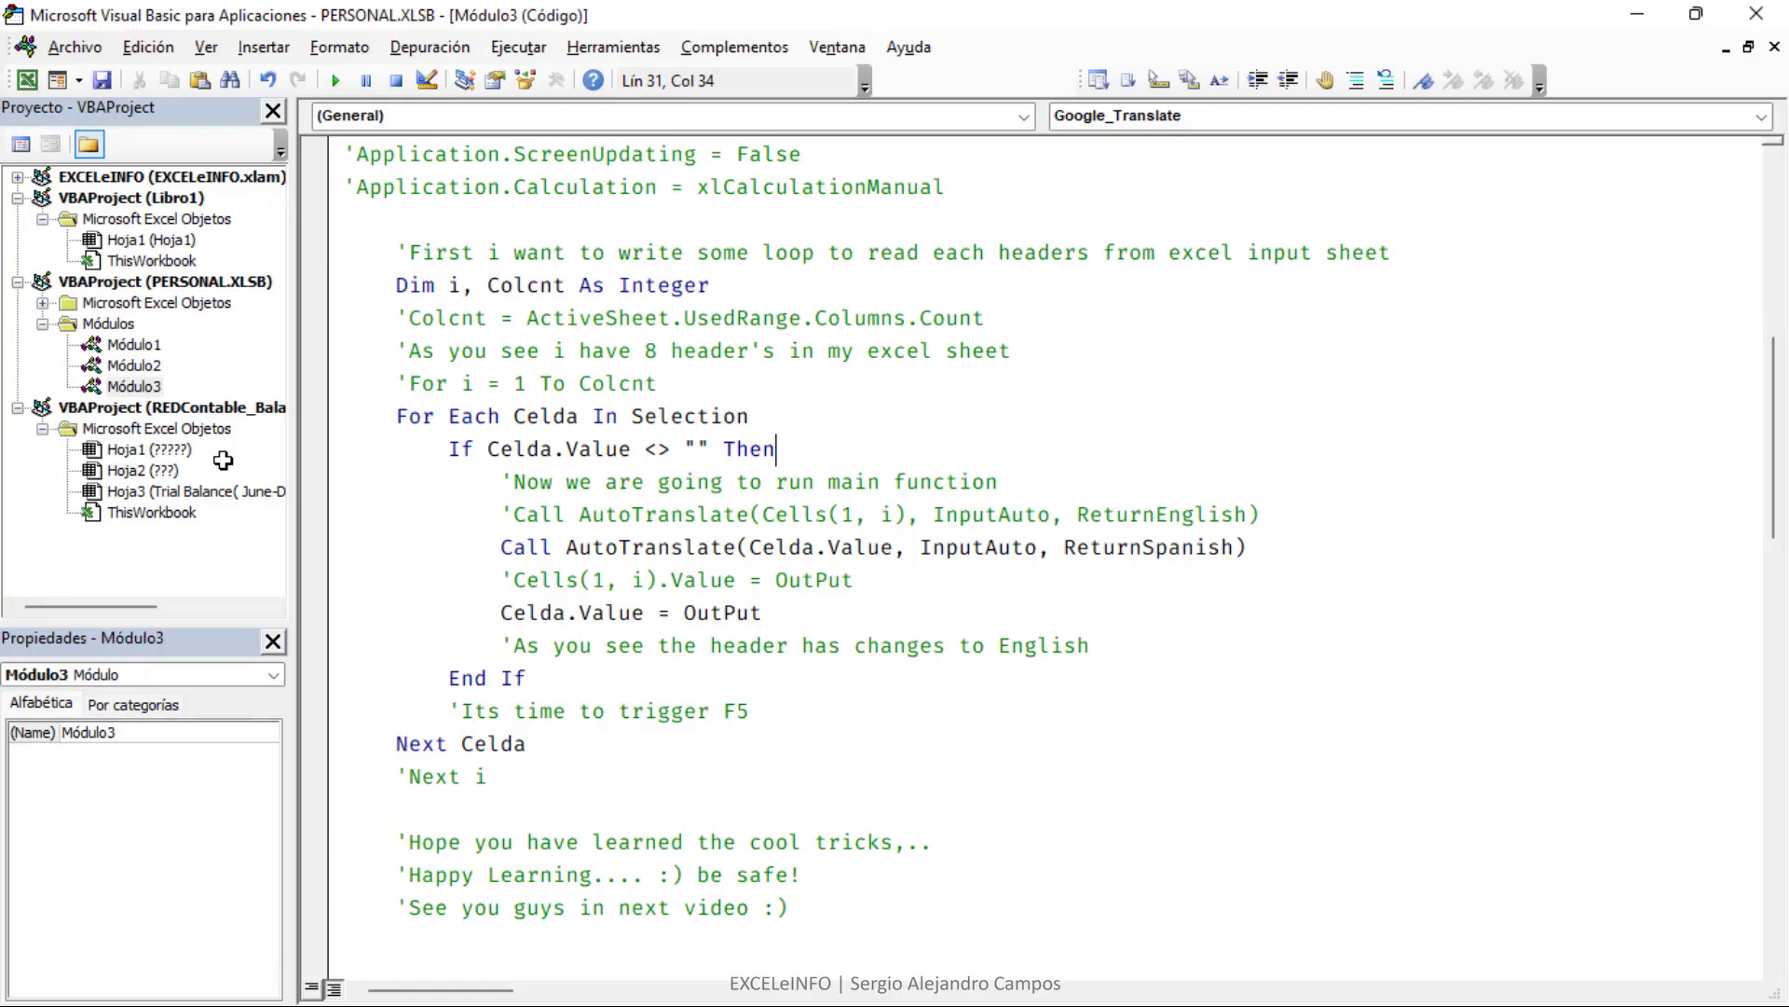
- Scroll to the AutoTranslate function and highlight its getElementsByClassName("Q4iAWc") call
scroll(518, 399, up, 1)
scroll(518, 399, down, 2)
scroll(518, 398, down, 8)
scroll(518, 399, down, 4)
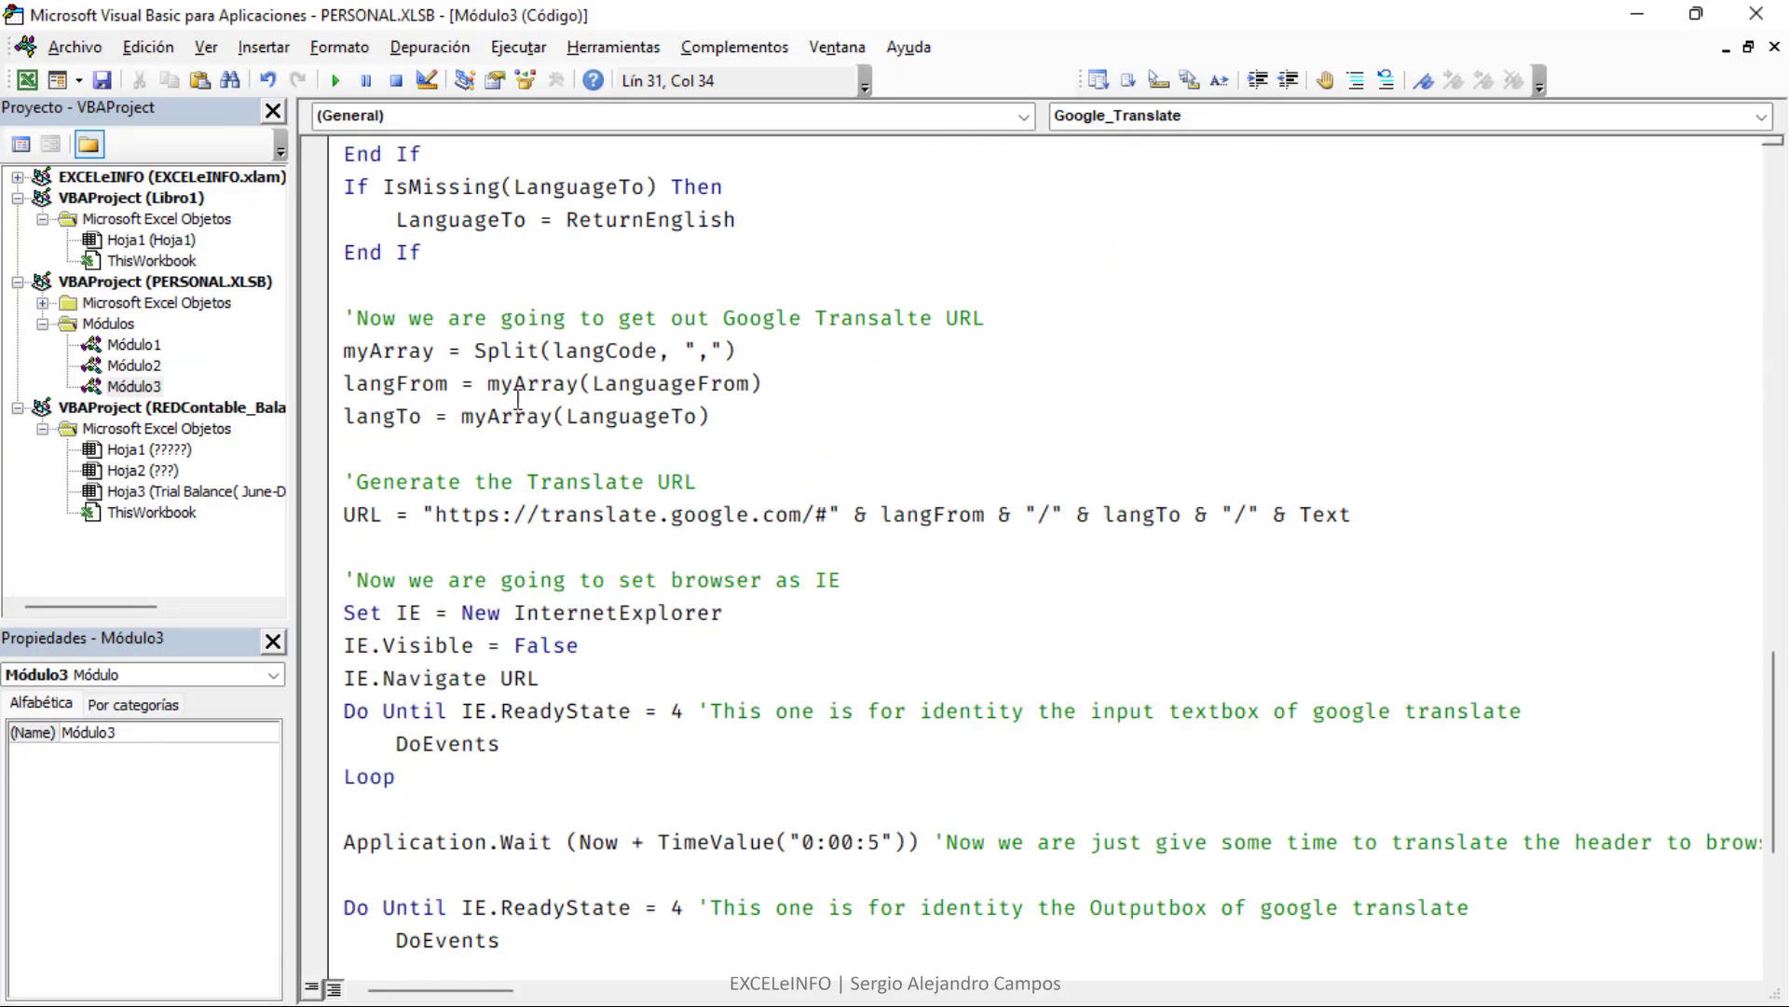
scroll(518, 399, down, 4)
scroll(518, 399, down, 1)
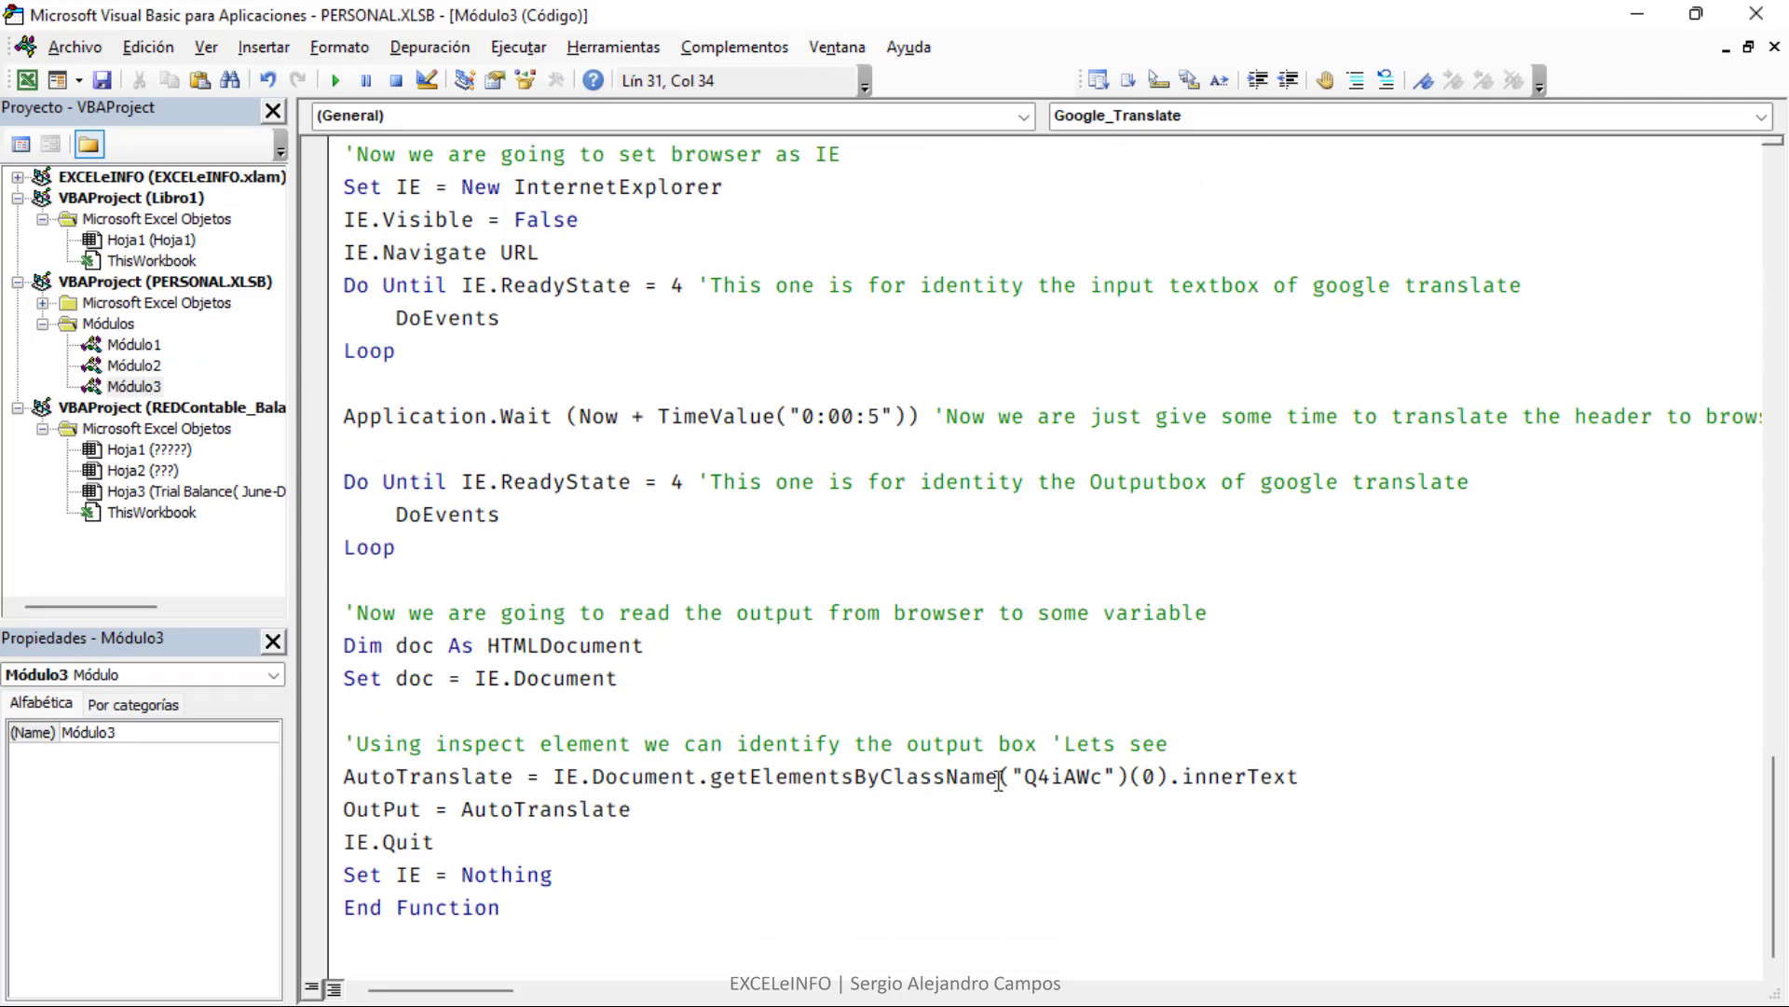
drag(711, 778, 1081, 776)
- Glance at Google Translate, then scroll back up to the language code declarations in Módulo3
key(alt+Tab)
key(Tab)
key(Tab)
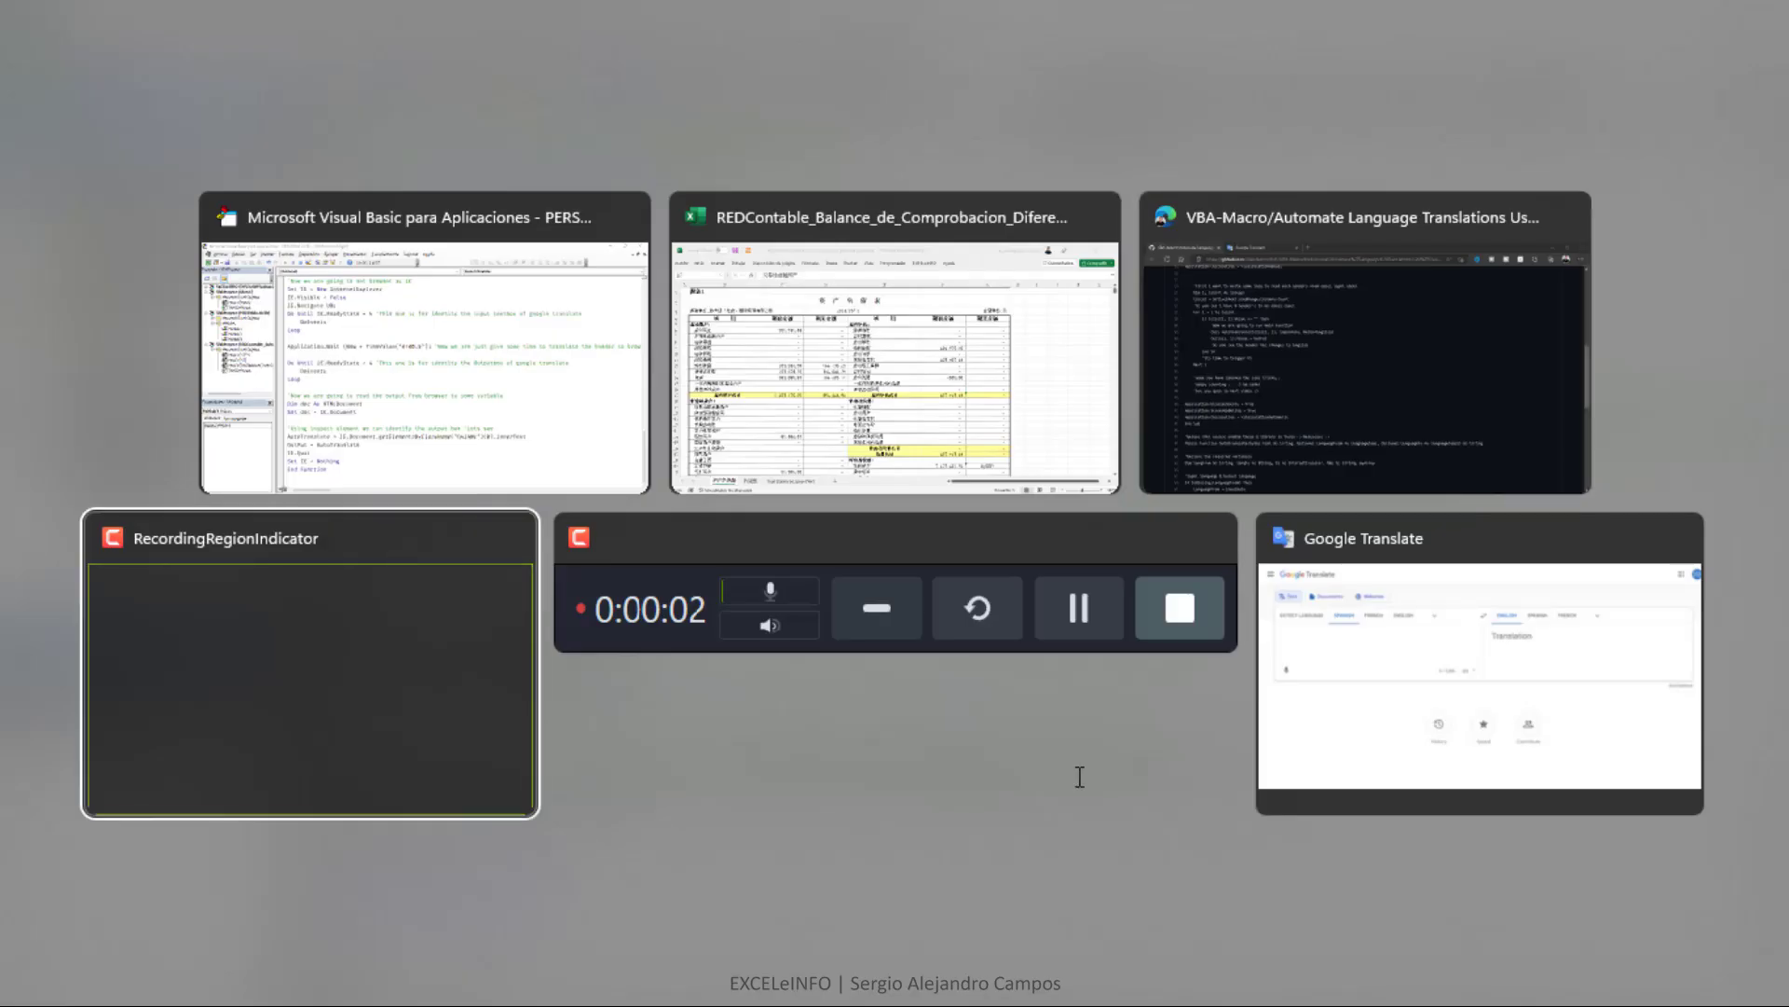
key(Tab)
key(Tab)
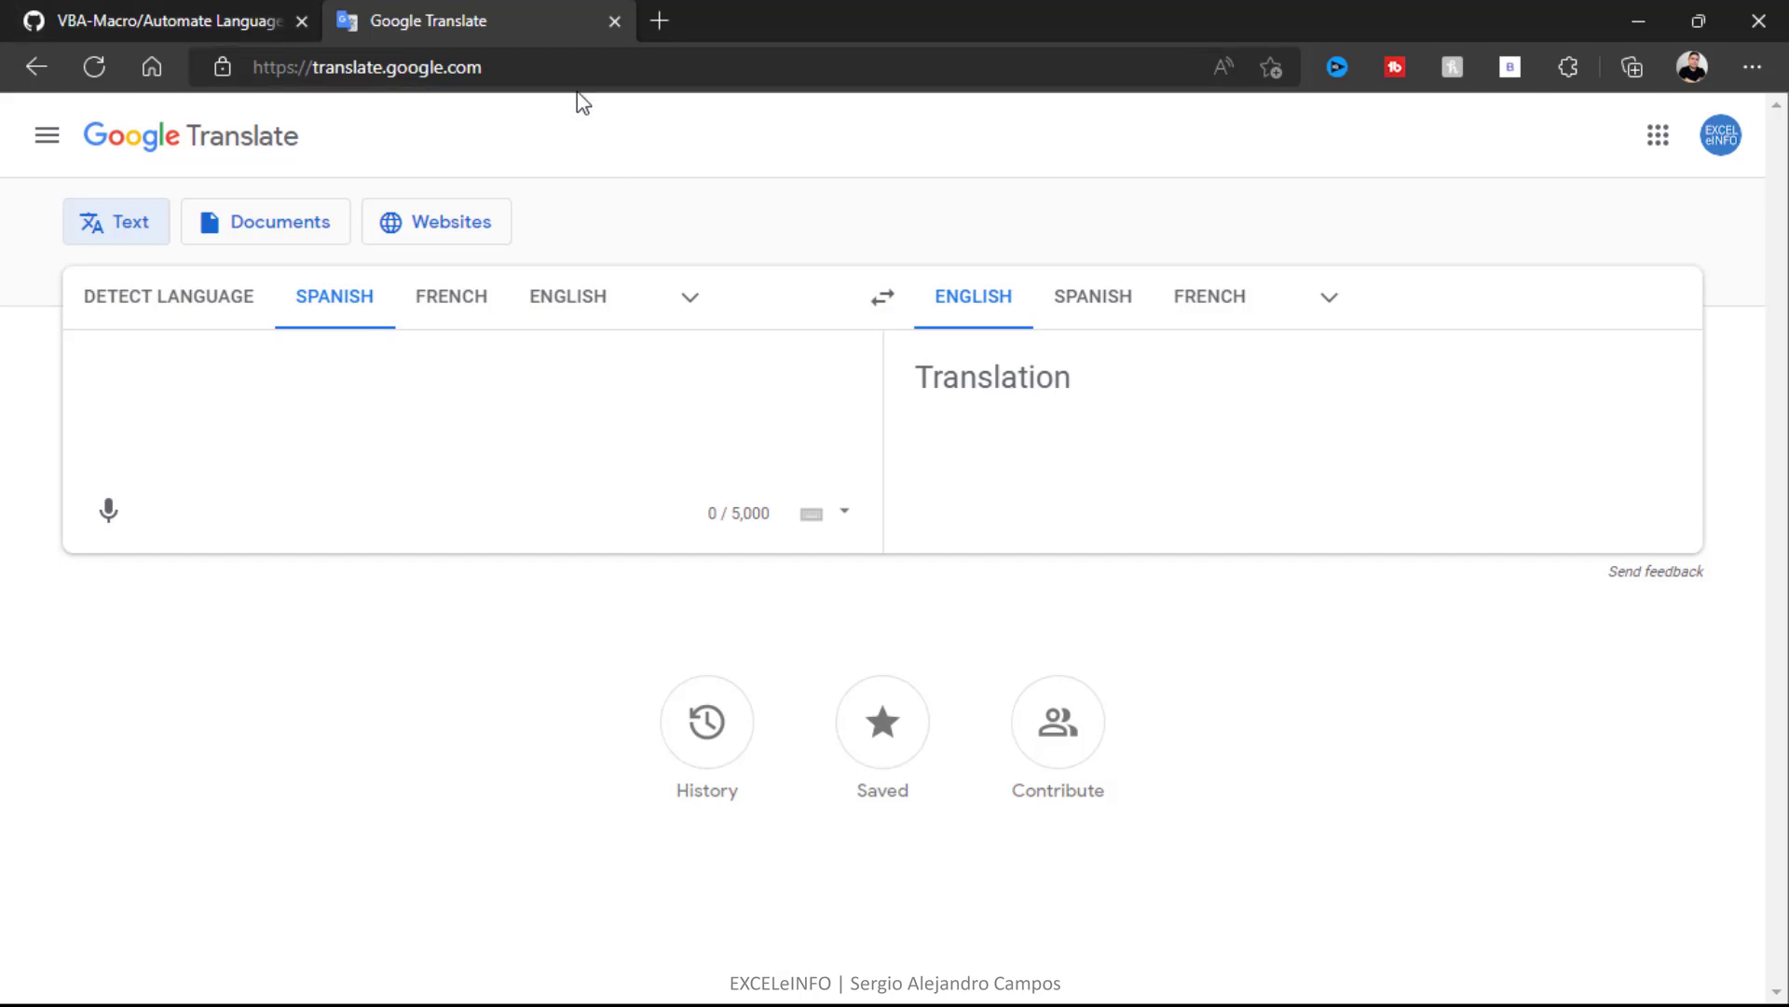
key(alt+Tab)
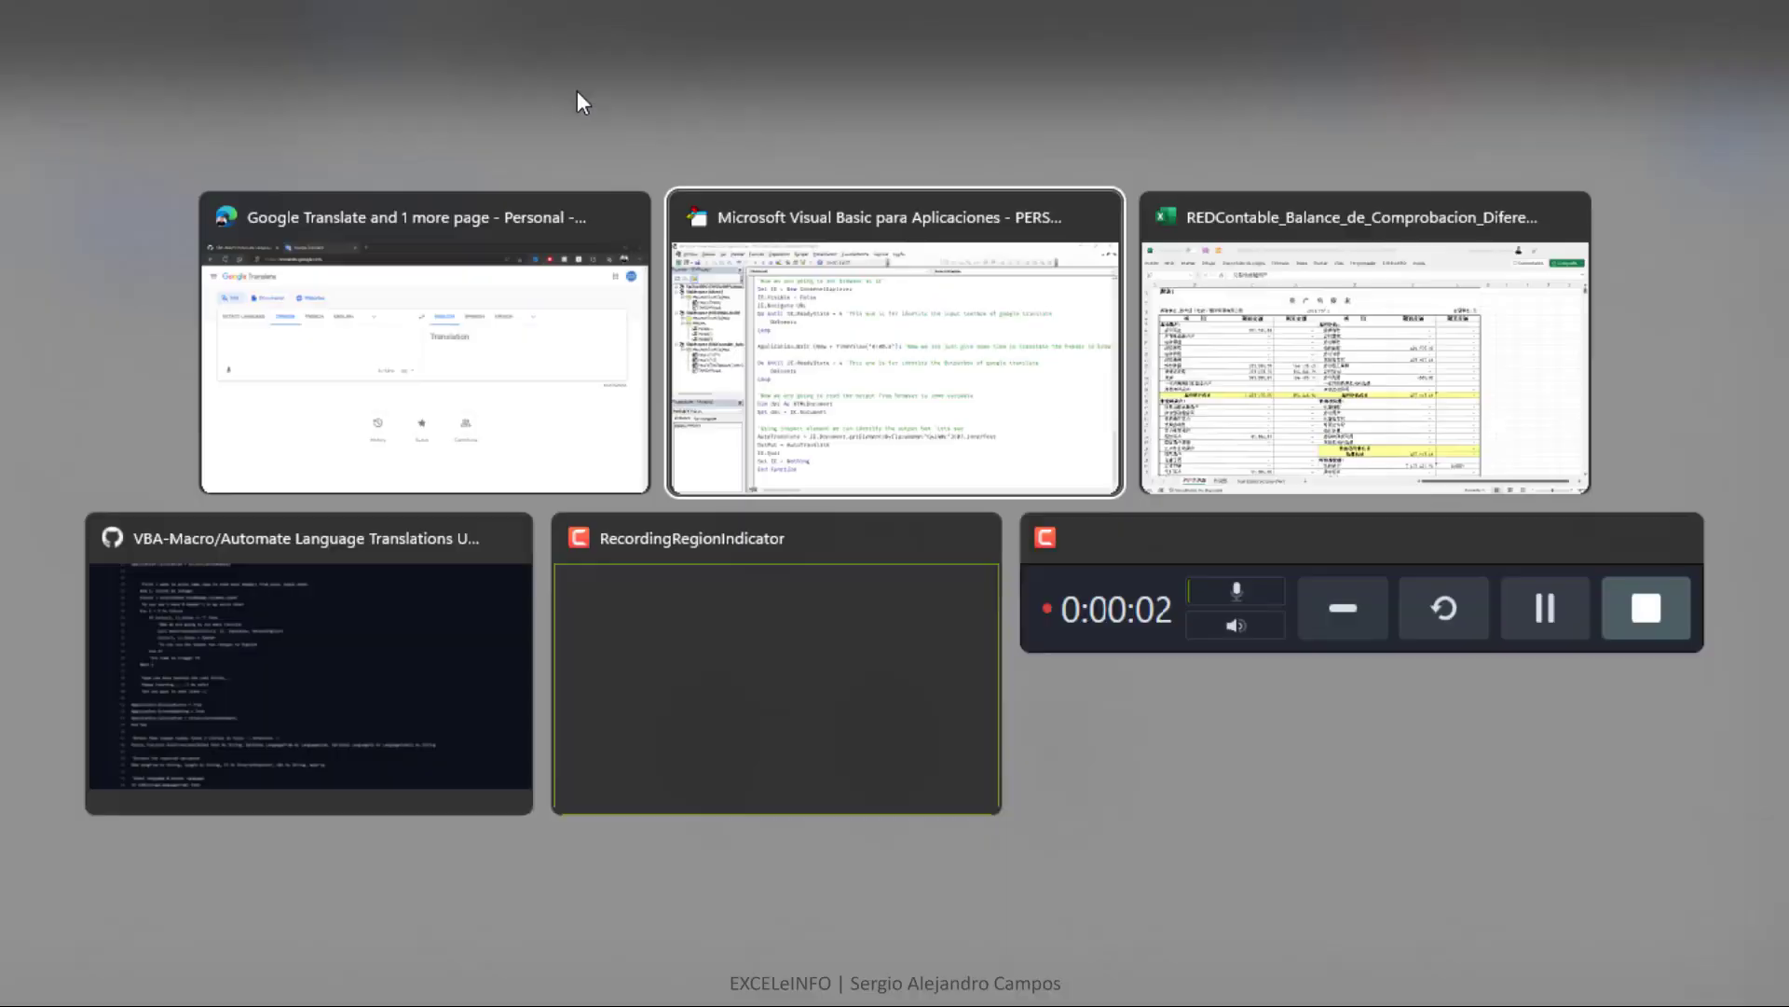
scroll(709, 416, up, 2)
scroll(708, 416, up, 7)
scroll(709, 416, up, 5)
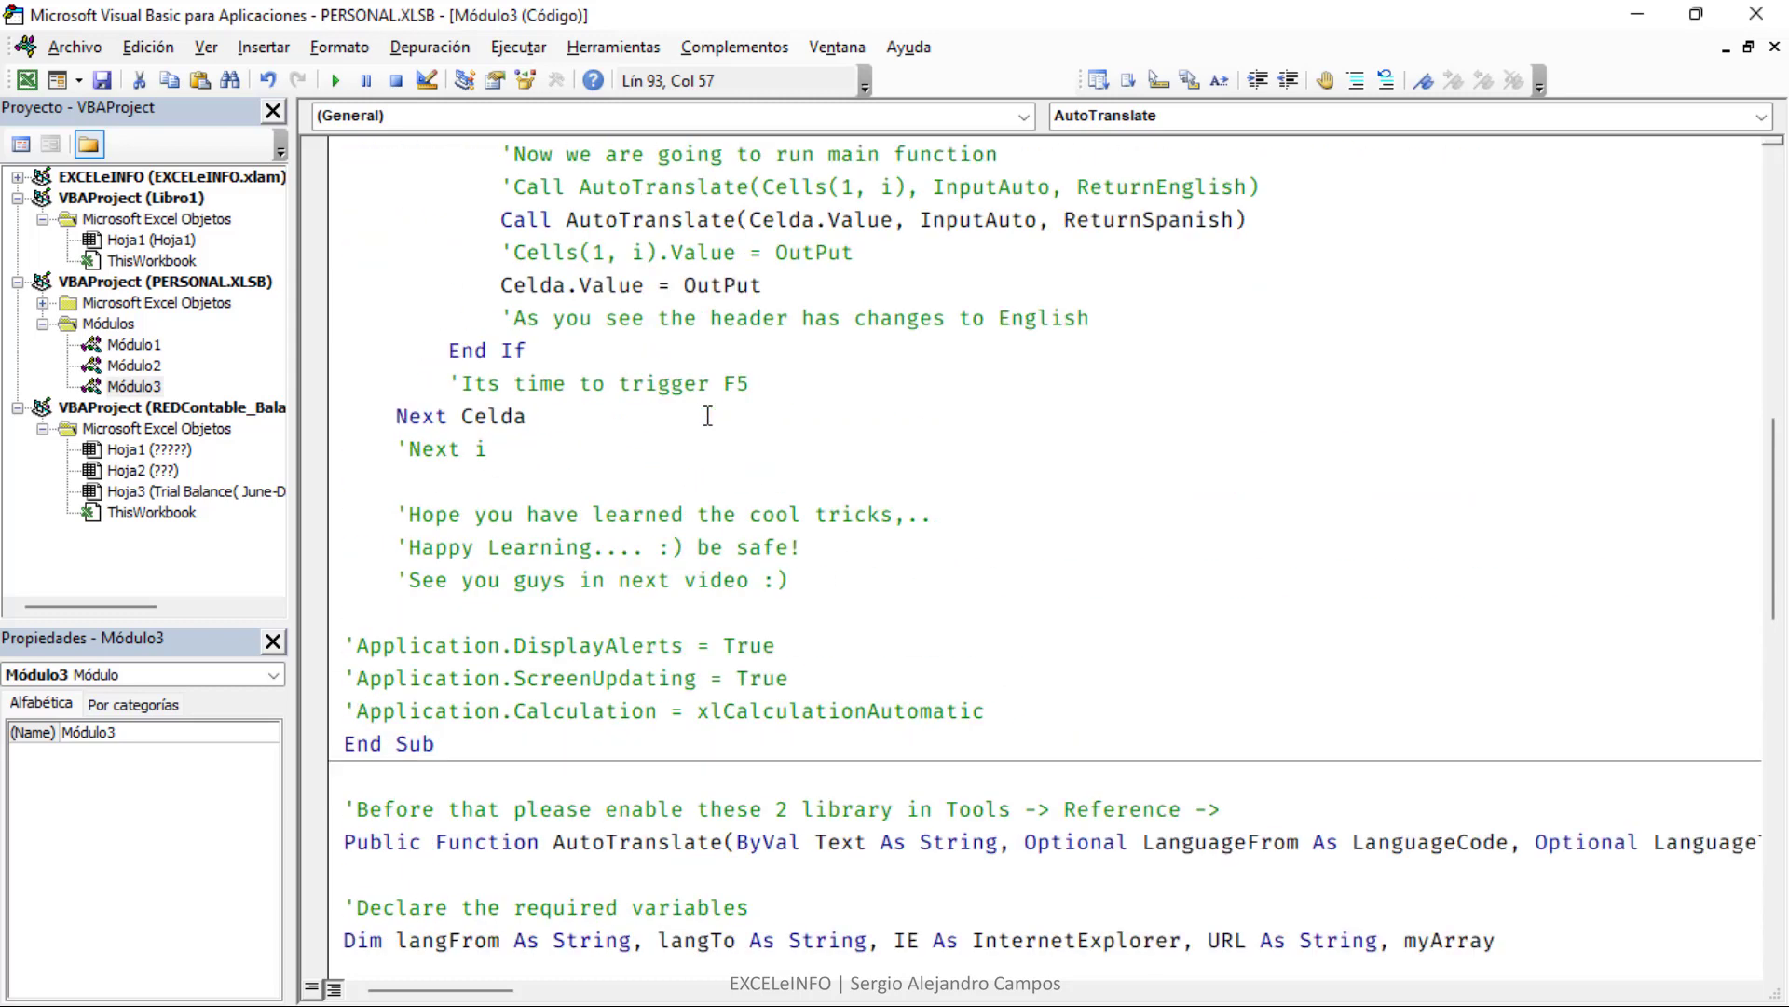
scroll(708, 416, up, 8)
scroll(708, 416, up, 1)
click(708, 416)
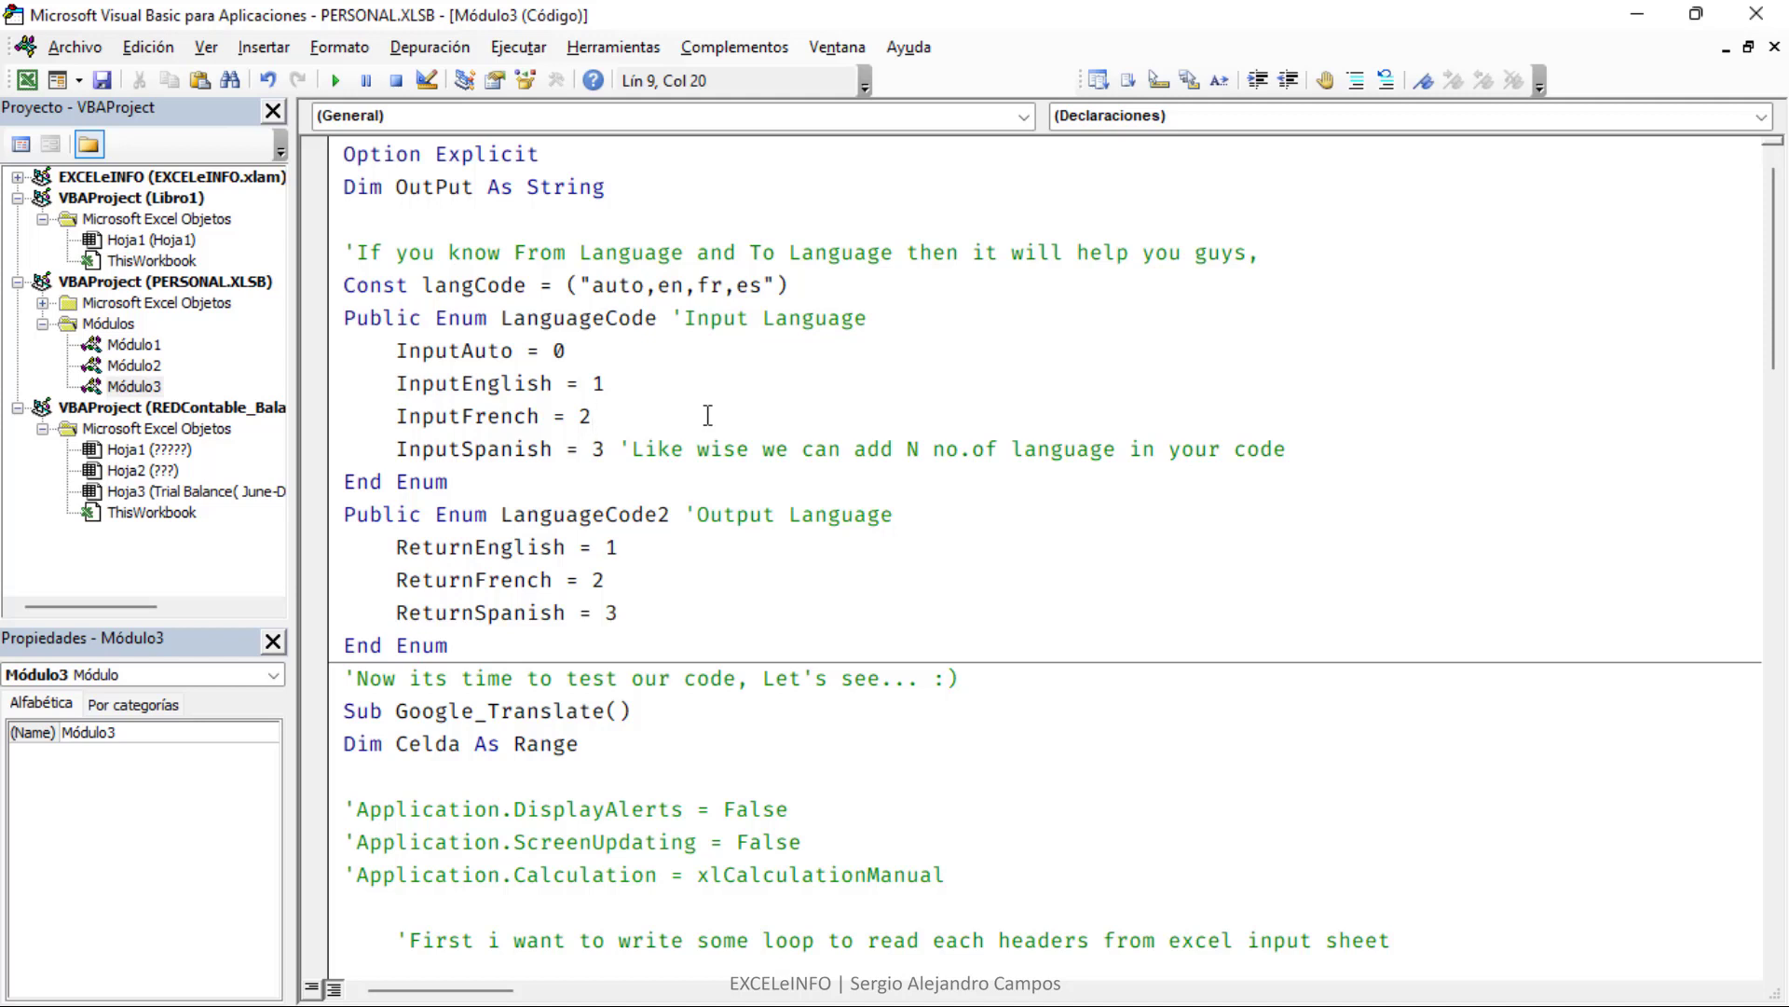
- Bring up the empty Google Translate Spanish-to-English text box at translate.google.com
key(alt+Tab)
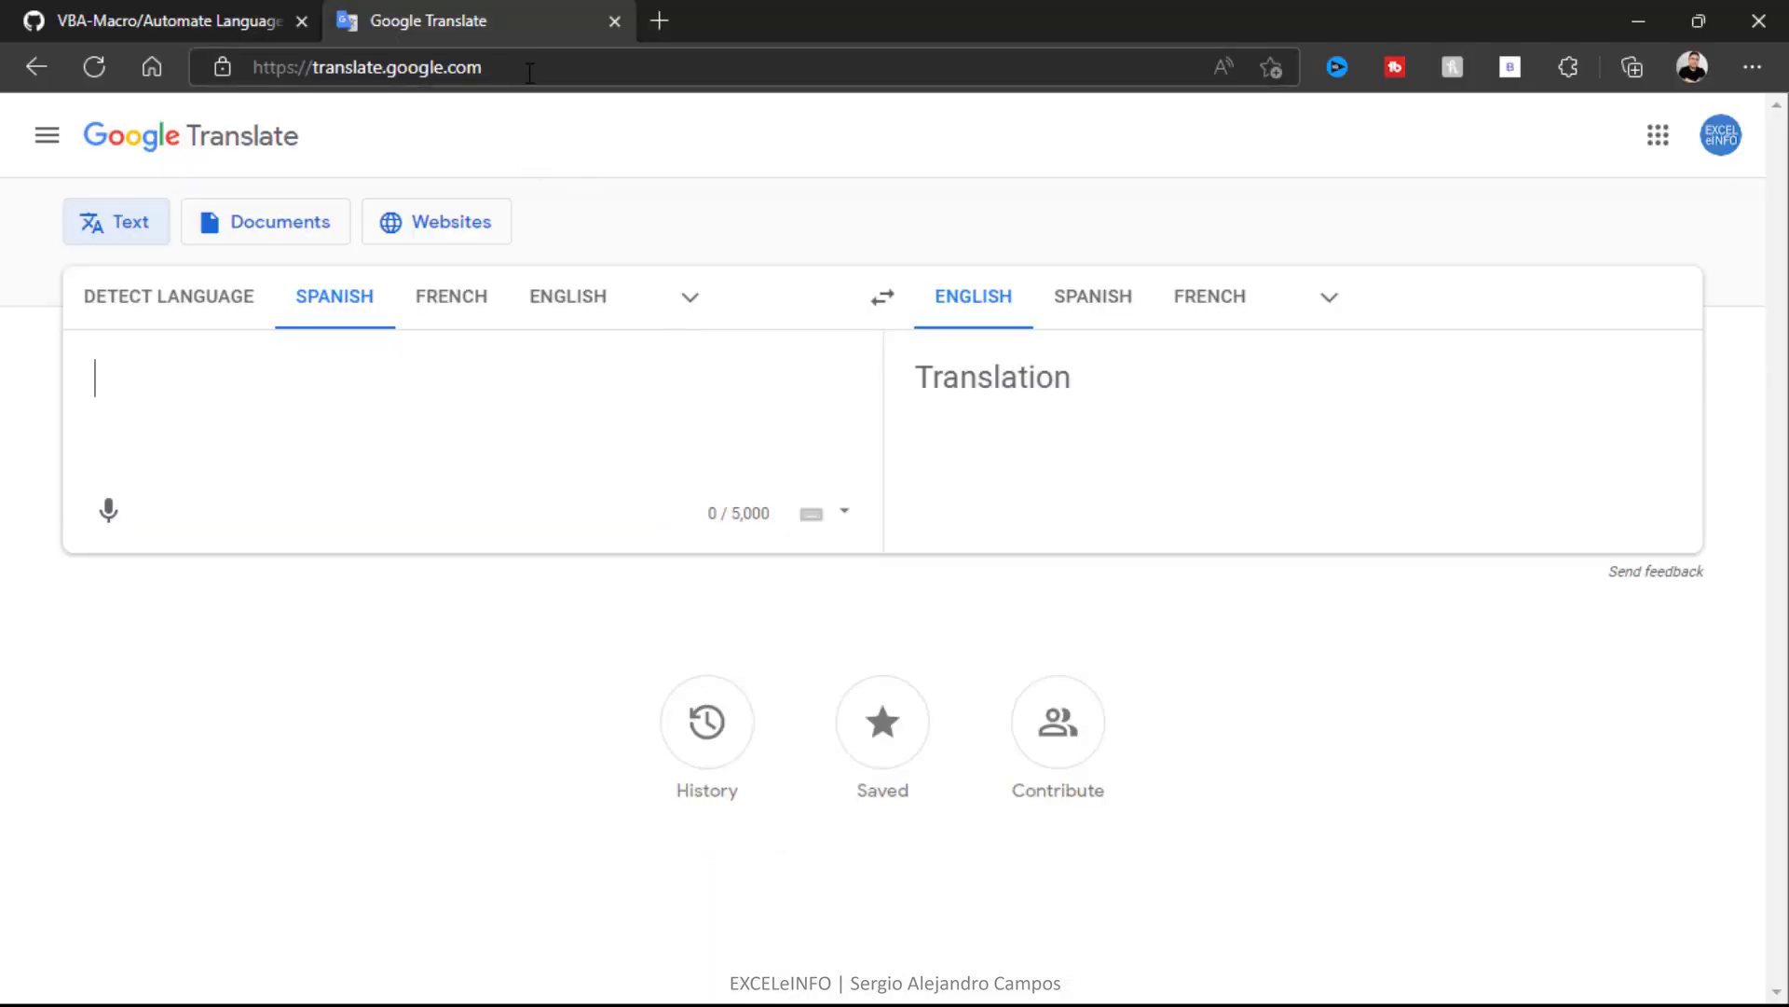
click(538, 76)
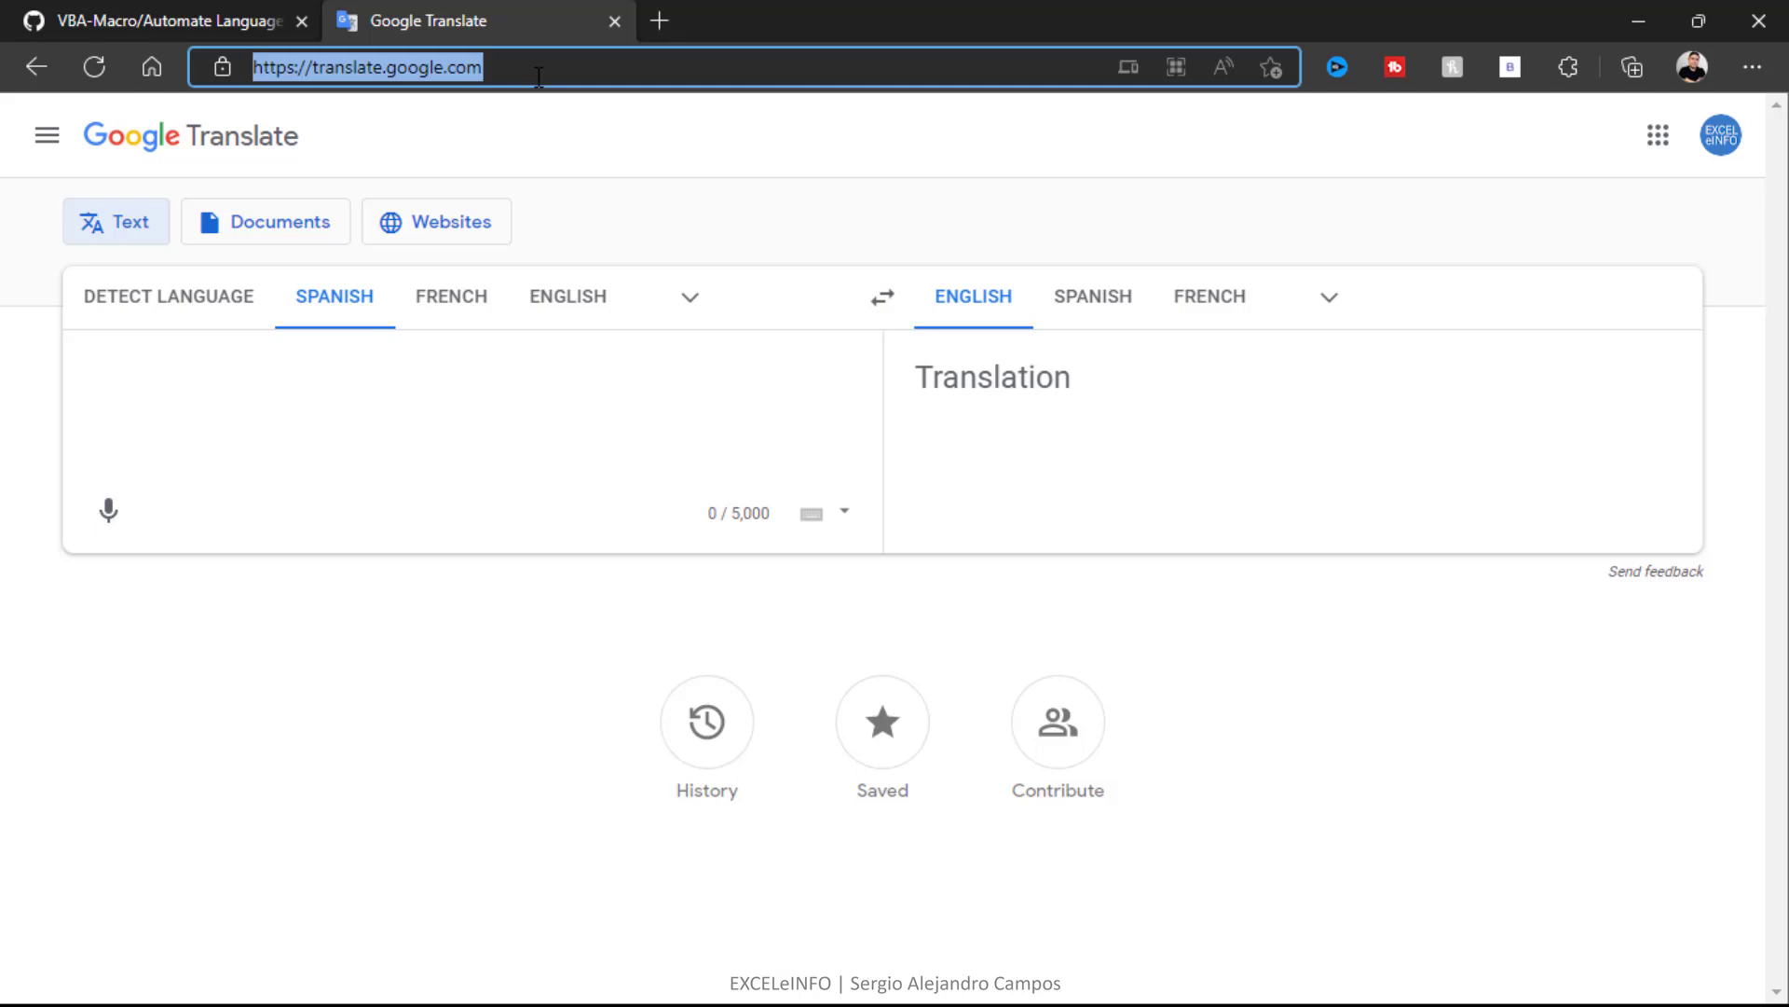
click(225, 372)
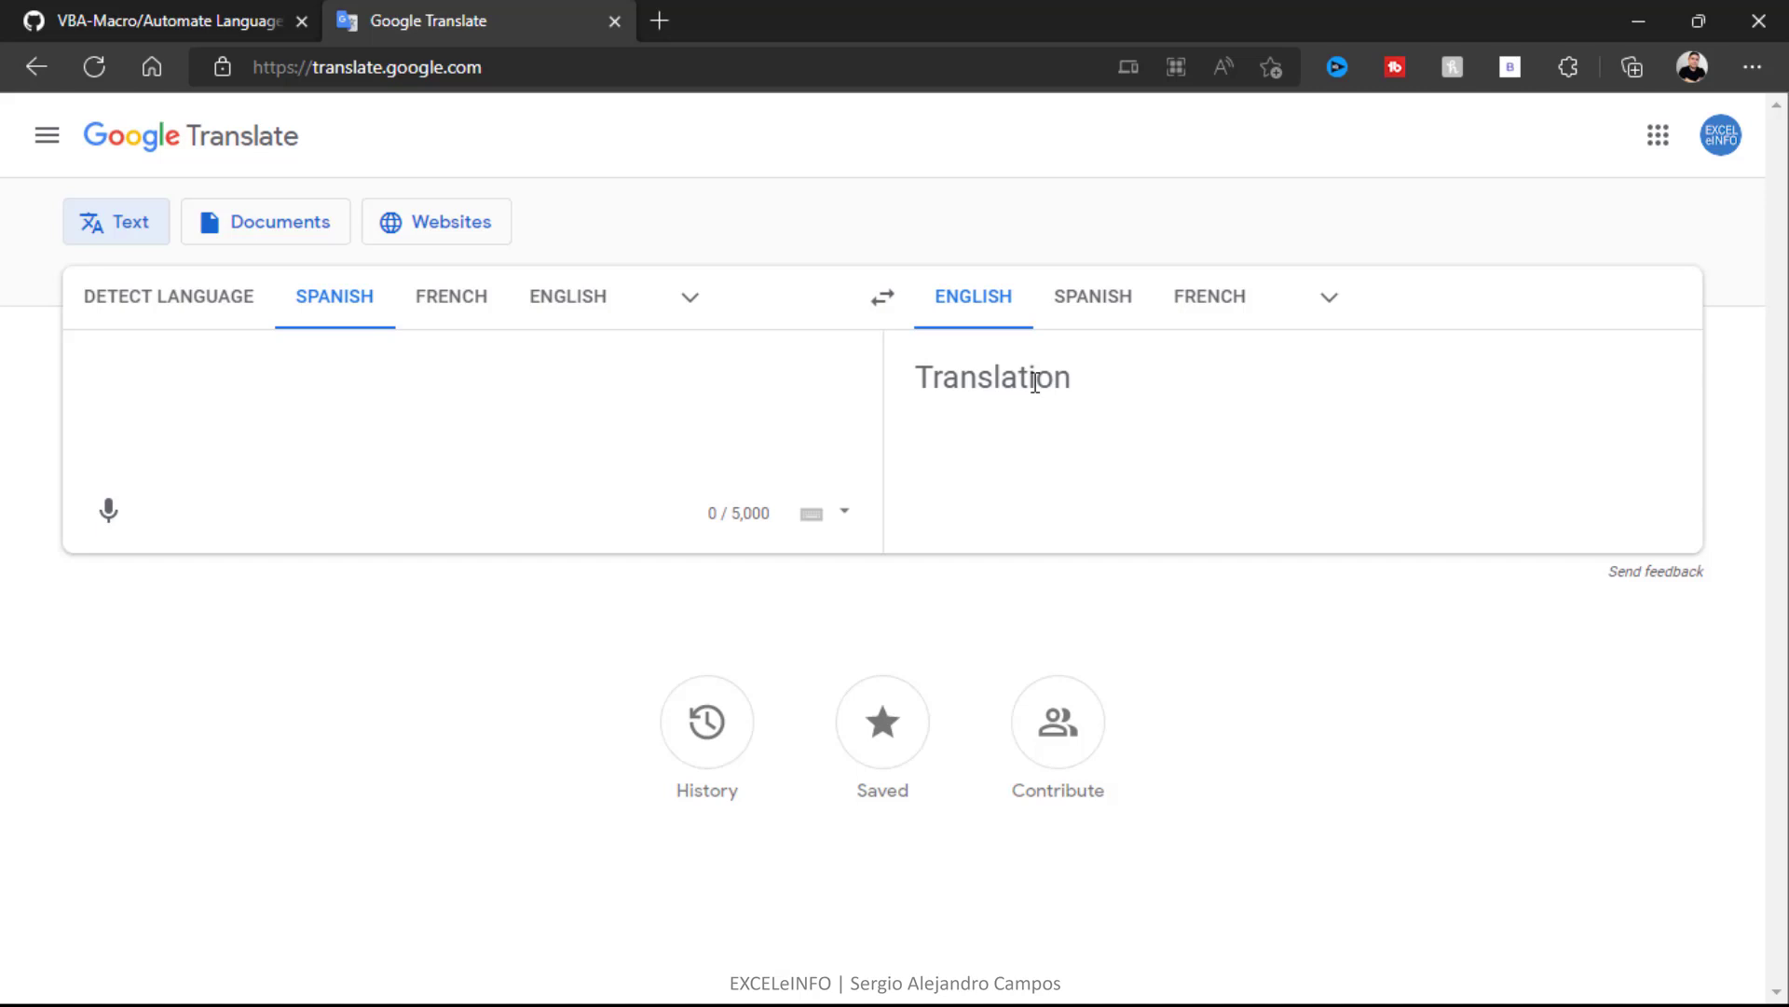
- Select cell B7 in the workbook, then reopen the VBA editor and highlight Google_Translate
key(alt+Tab)
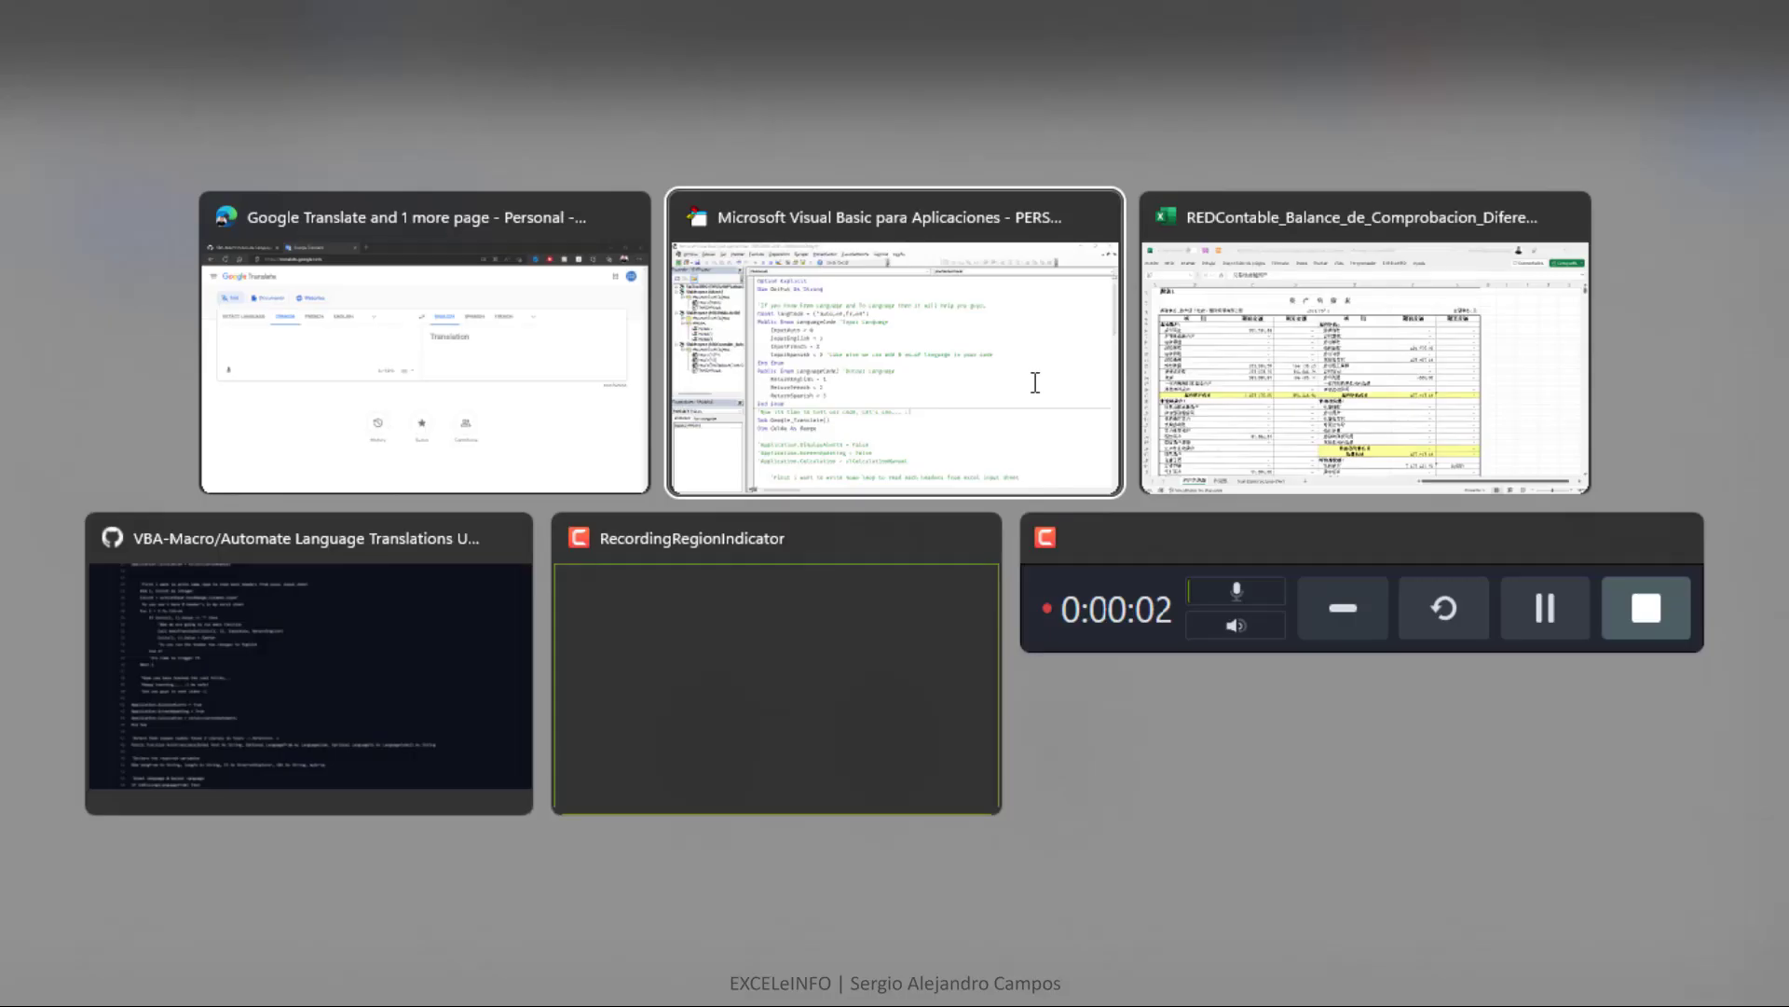
key(alt+Tab)
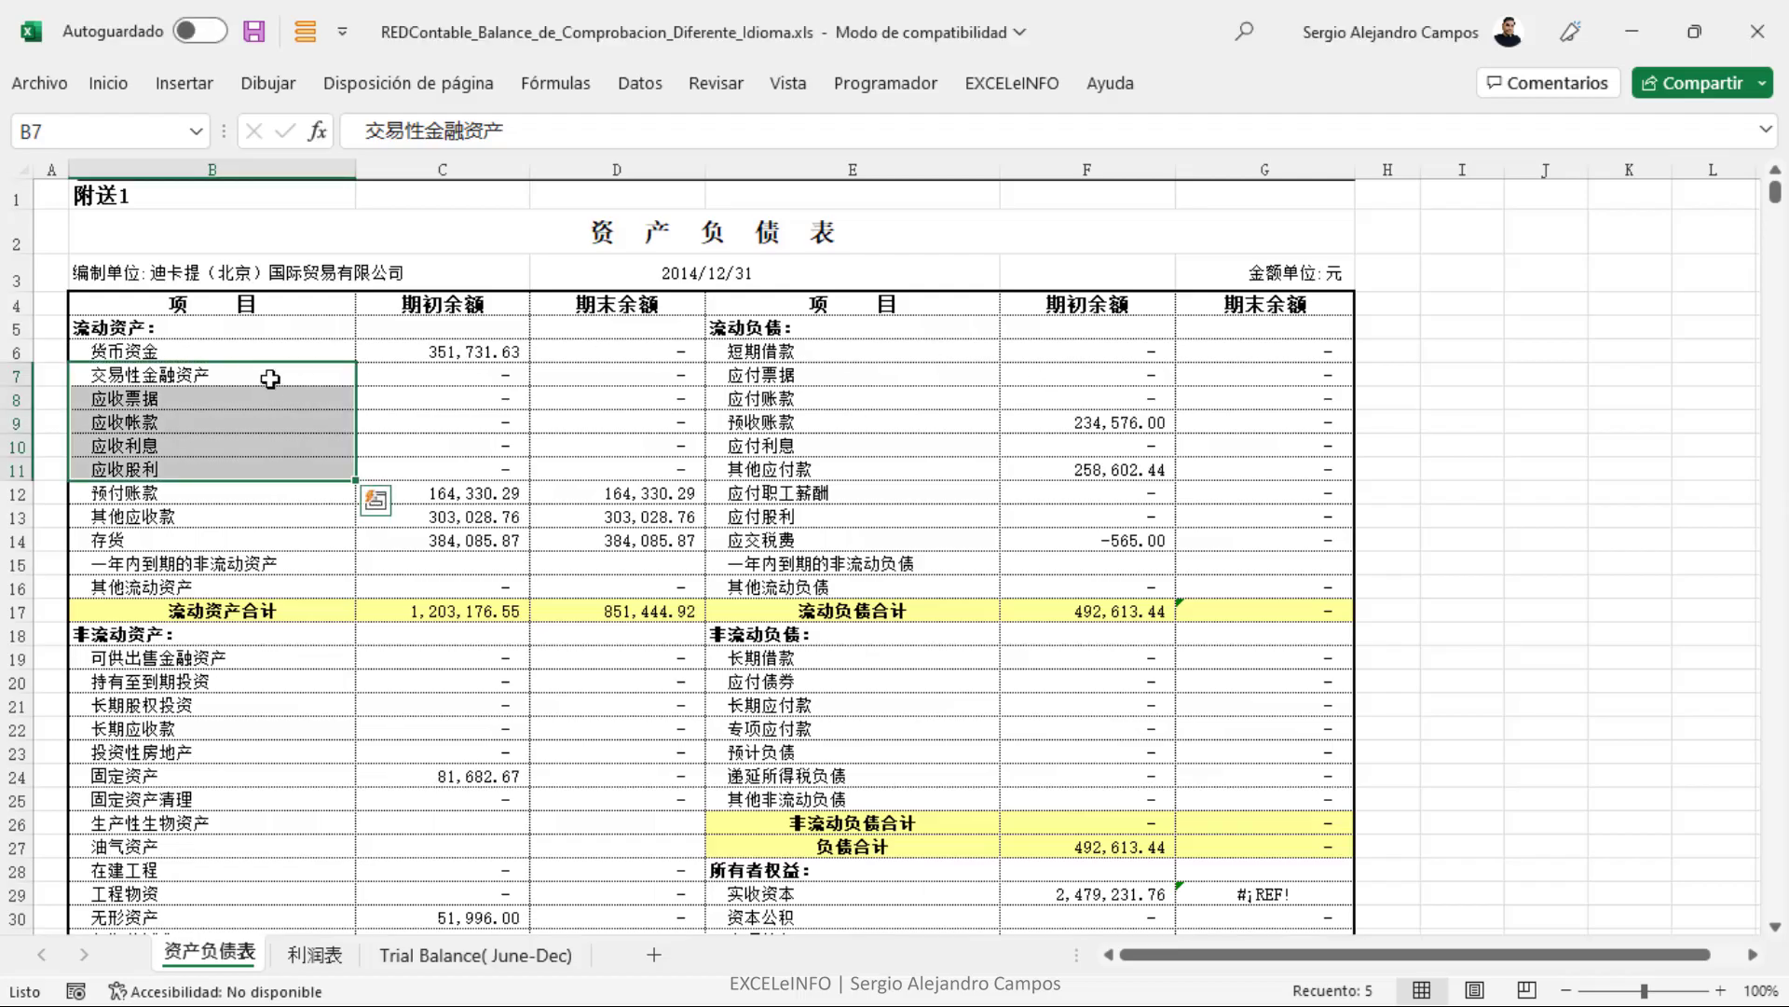
click(270, 379)
key(alt+F11)
scroll(824, 363, down, 2)
scroll(825, 363, down, 1)
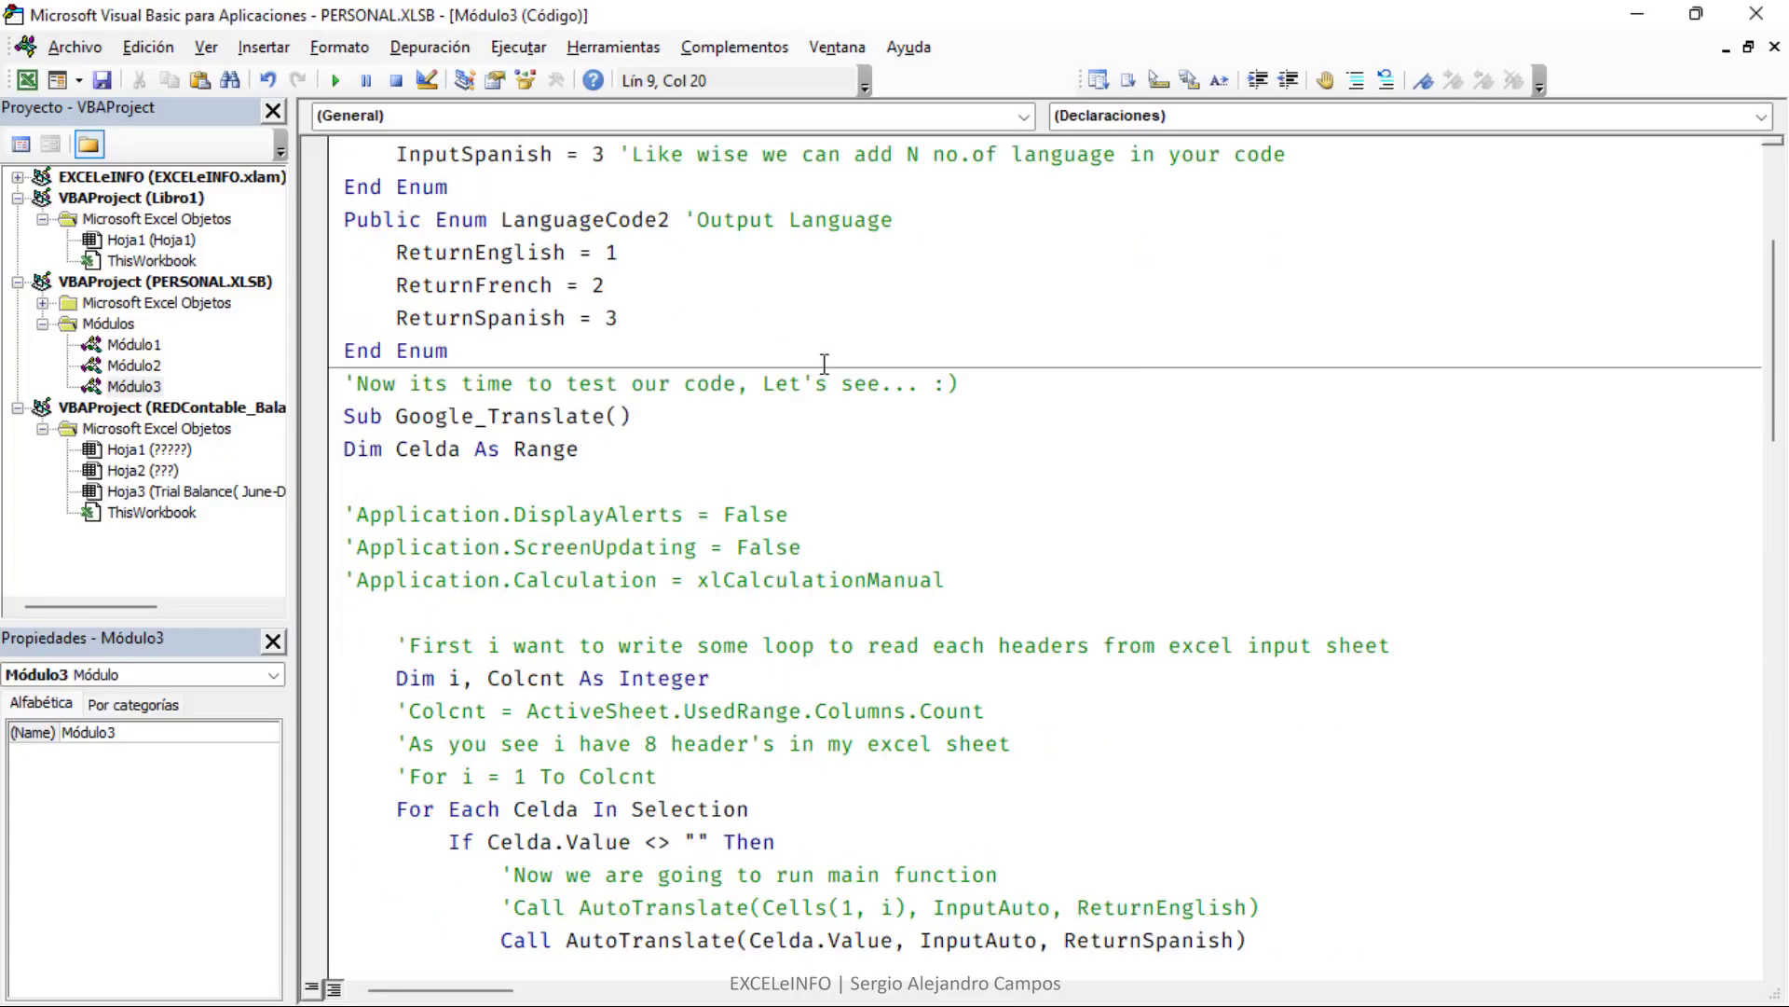
drag(396, 416, 601, 418)
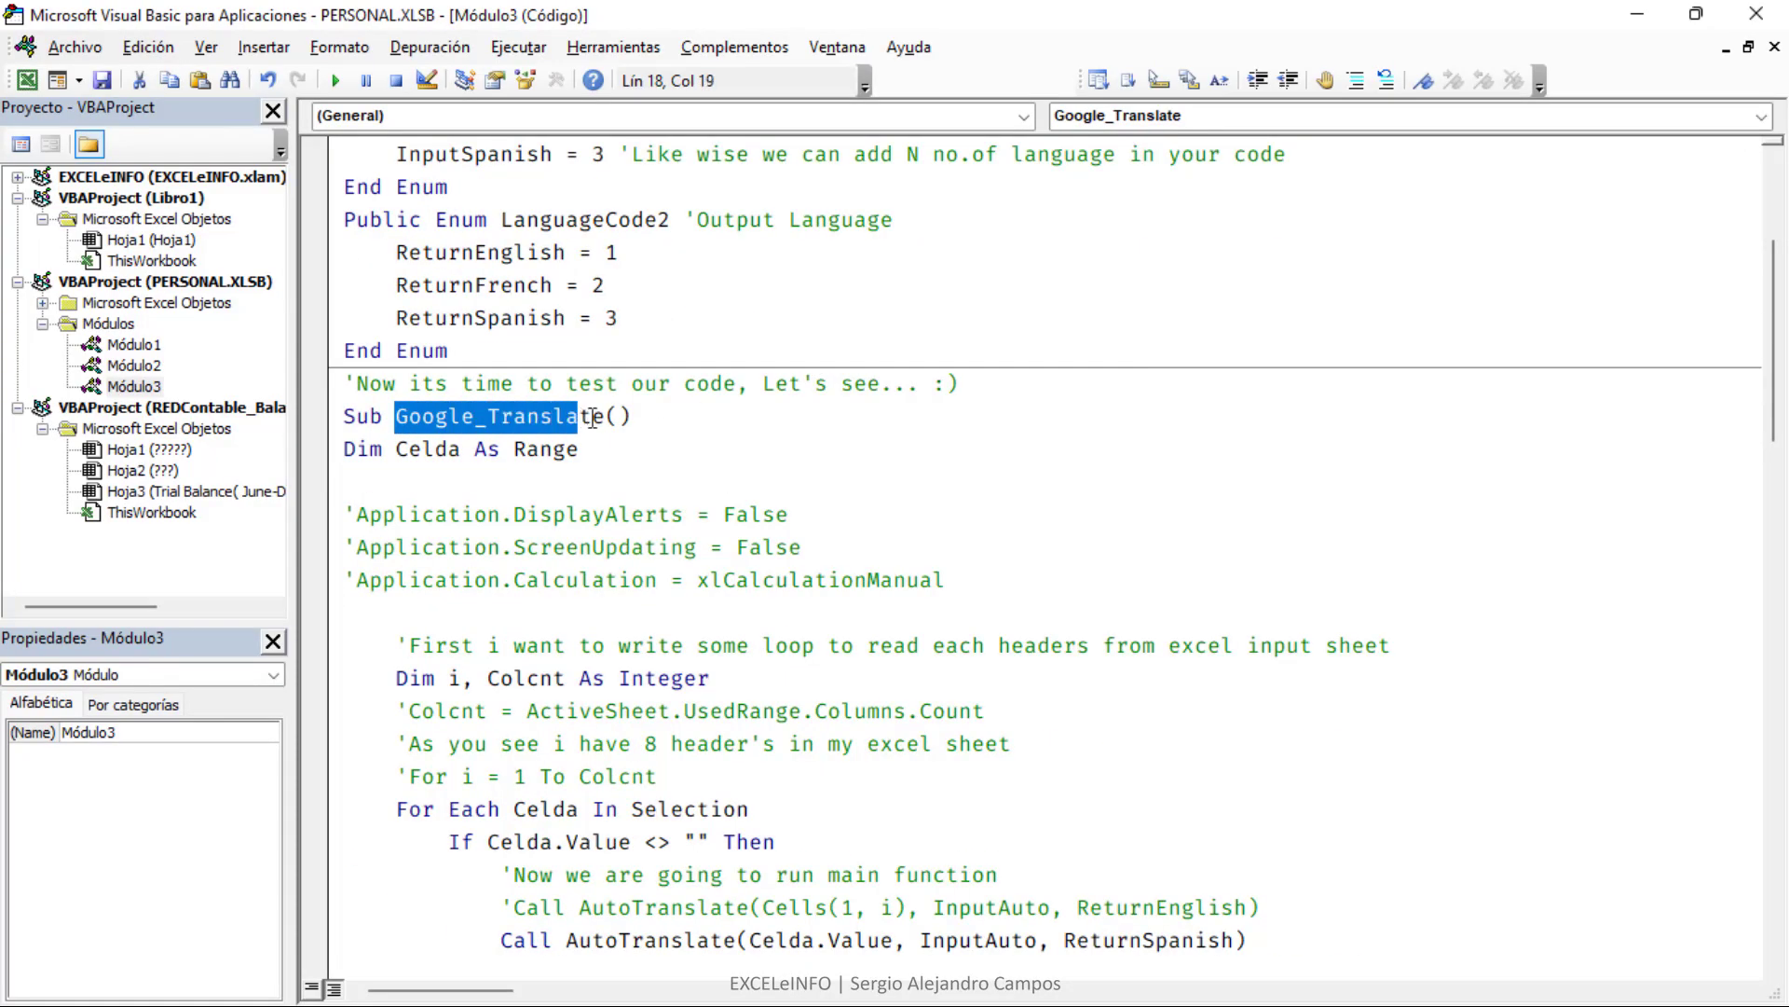
- Compare the procedure with the GitHub source page, then return to the macro editor
key(alt+Tab)
key(Tab)
key(Tab)
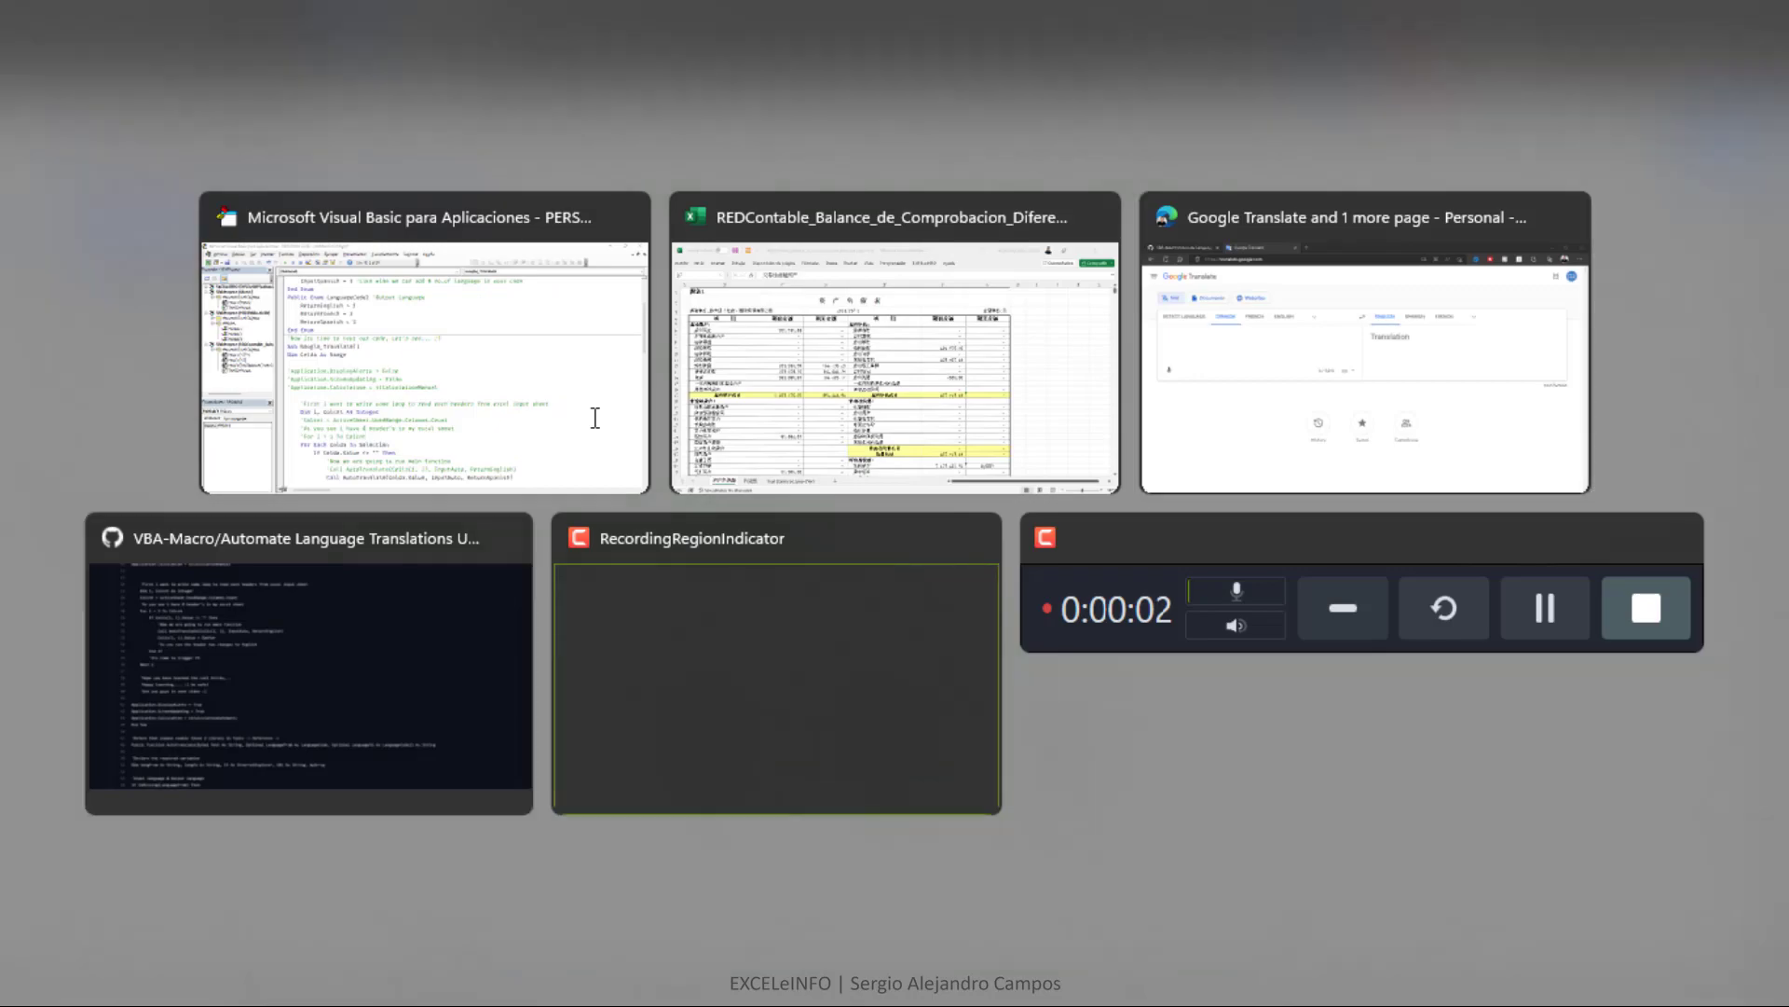
scroll(153, 323, up, 10)
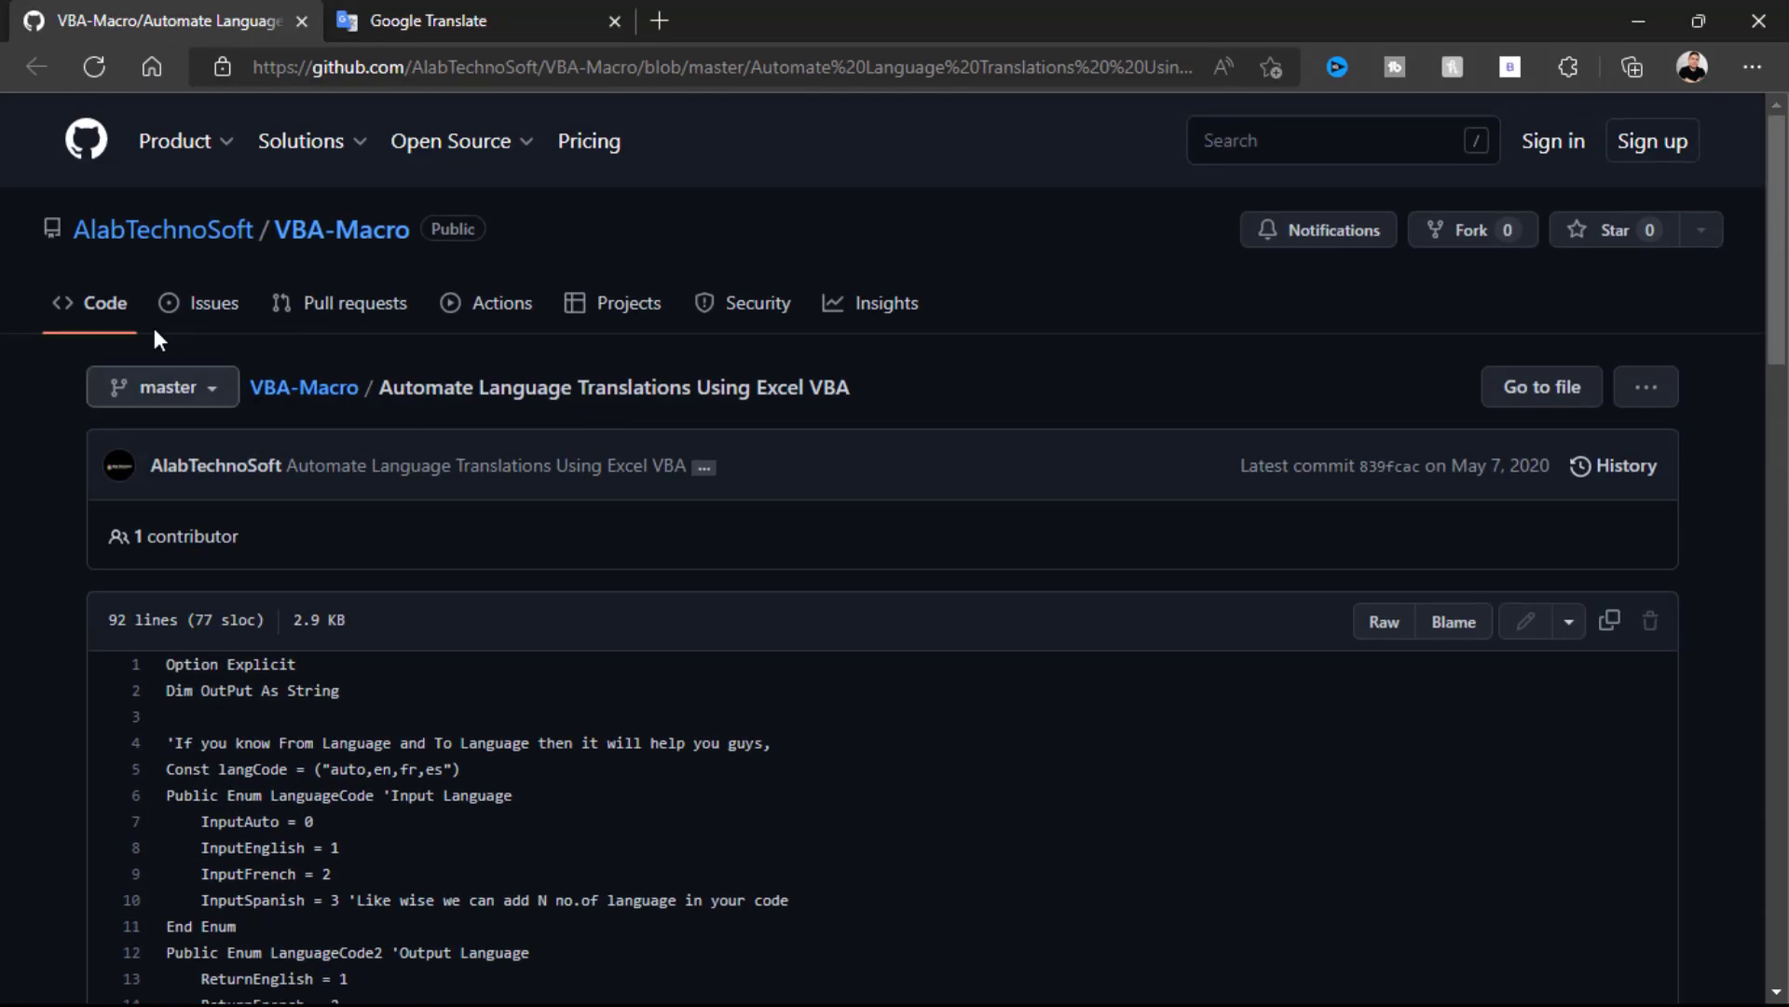
key(alt+Tab)
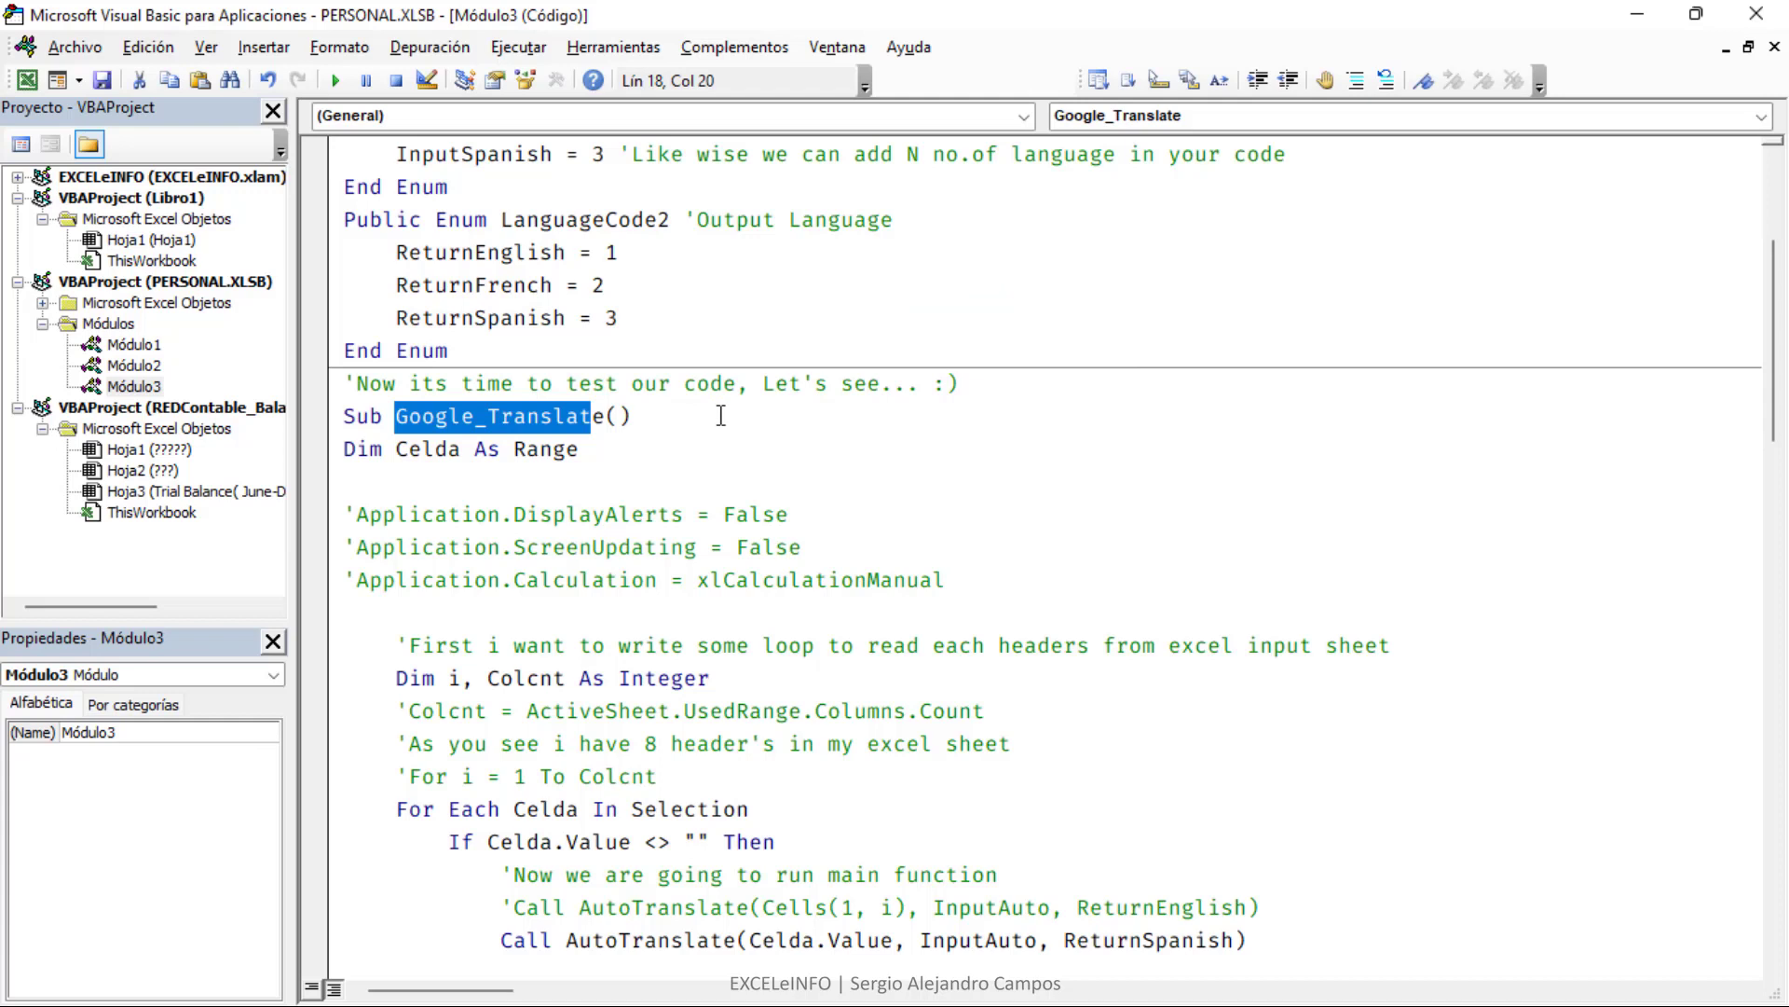
click(721, 416)
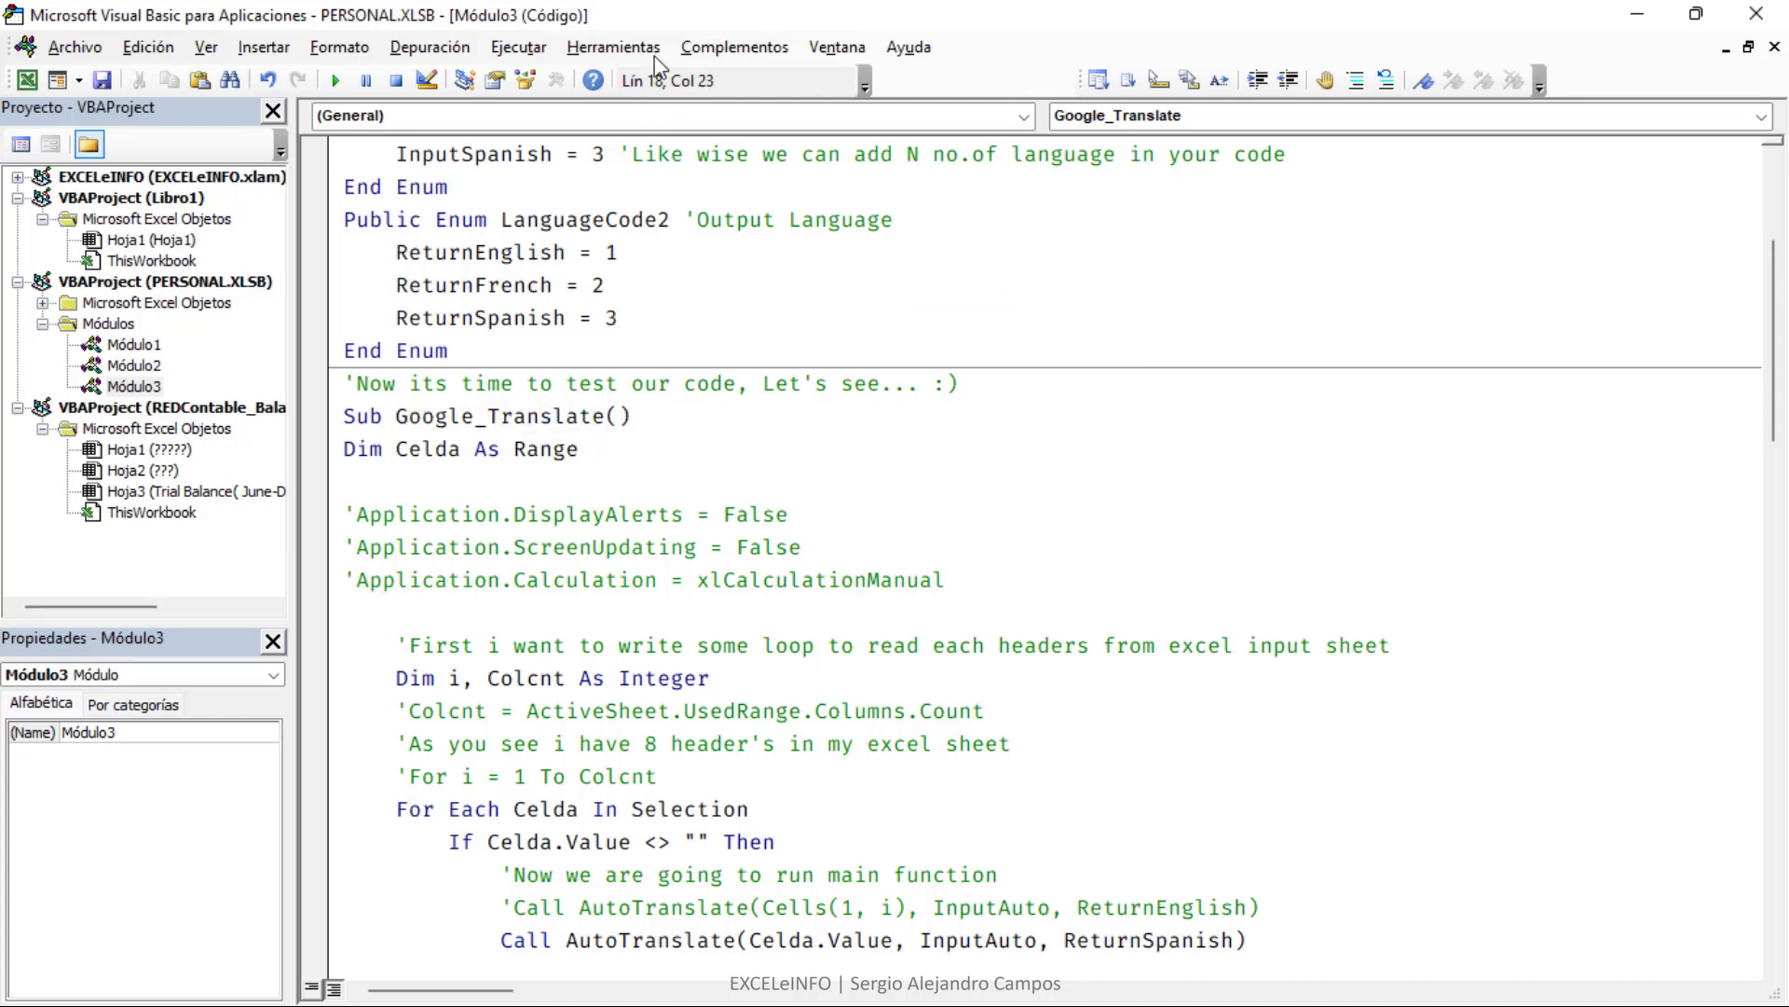
- Check that Microsoft HTML Object Library and Microsoft Internet Controls are ticked under Herramientas > Referencias
click(625, 51)
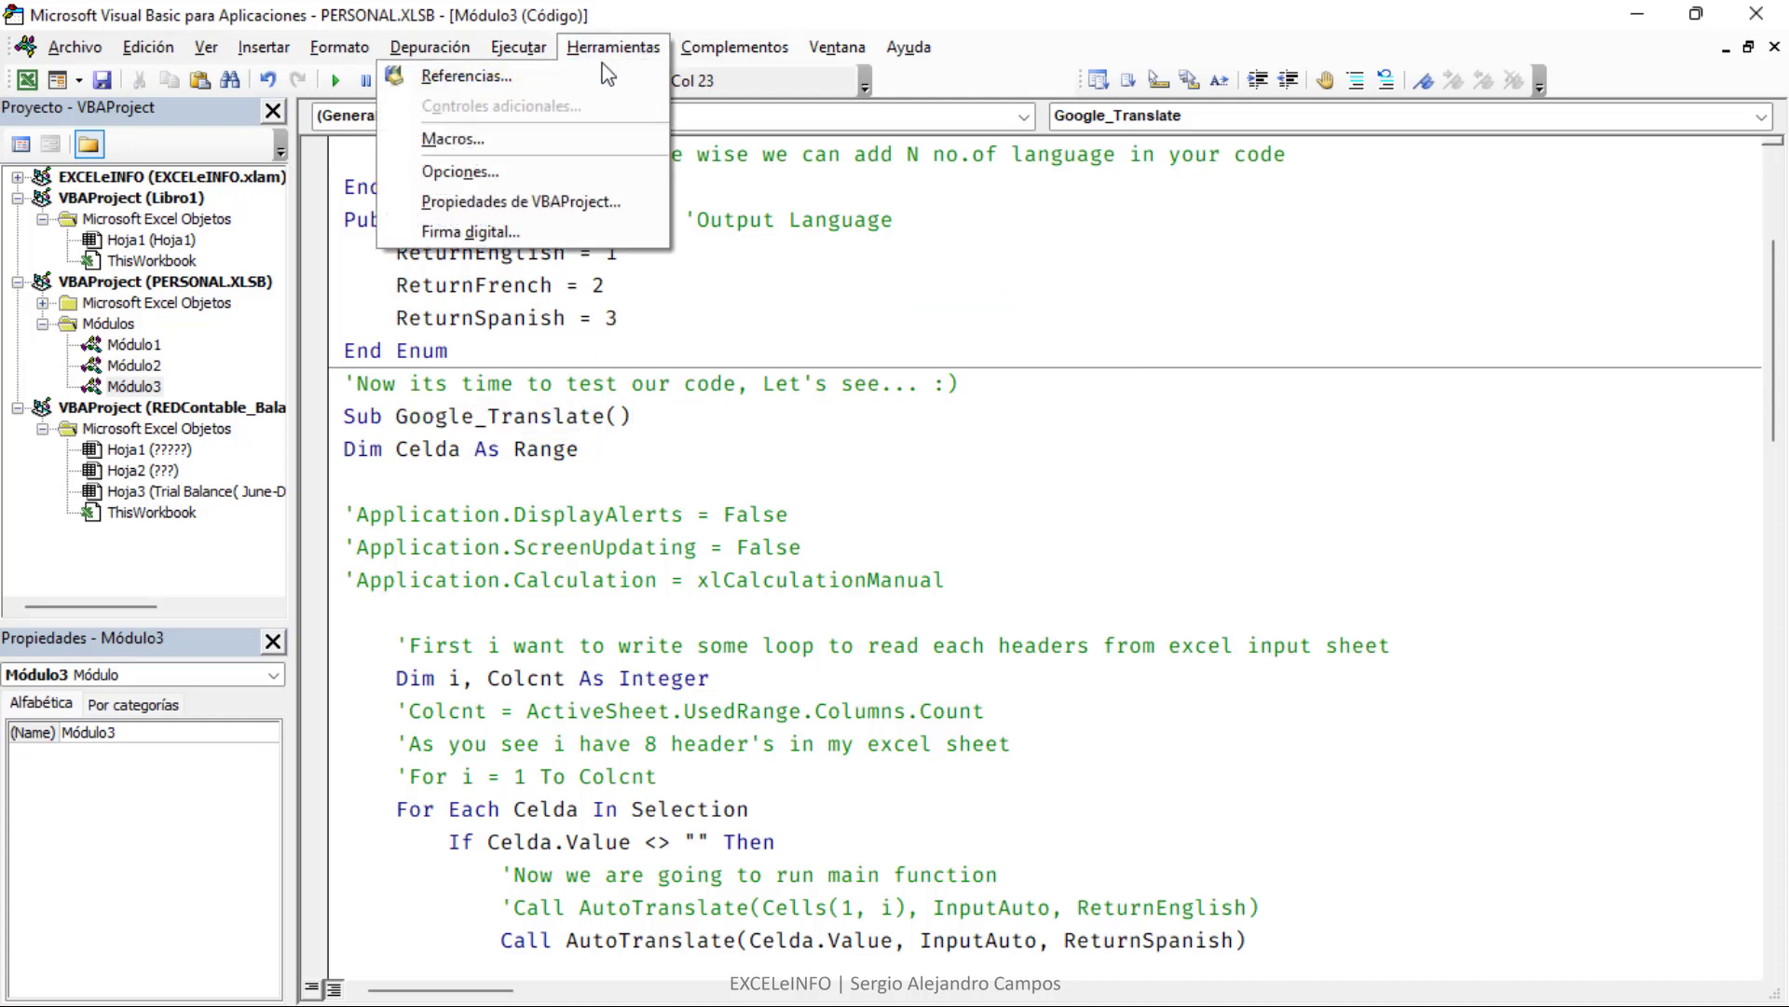
click(592, 75)
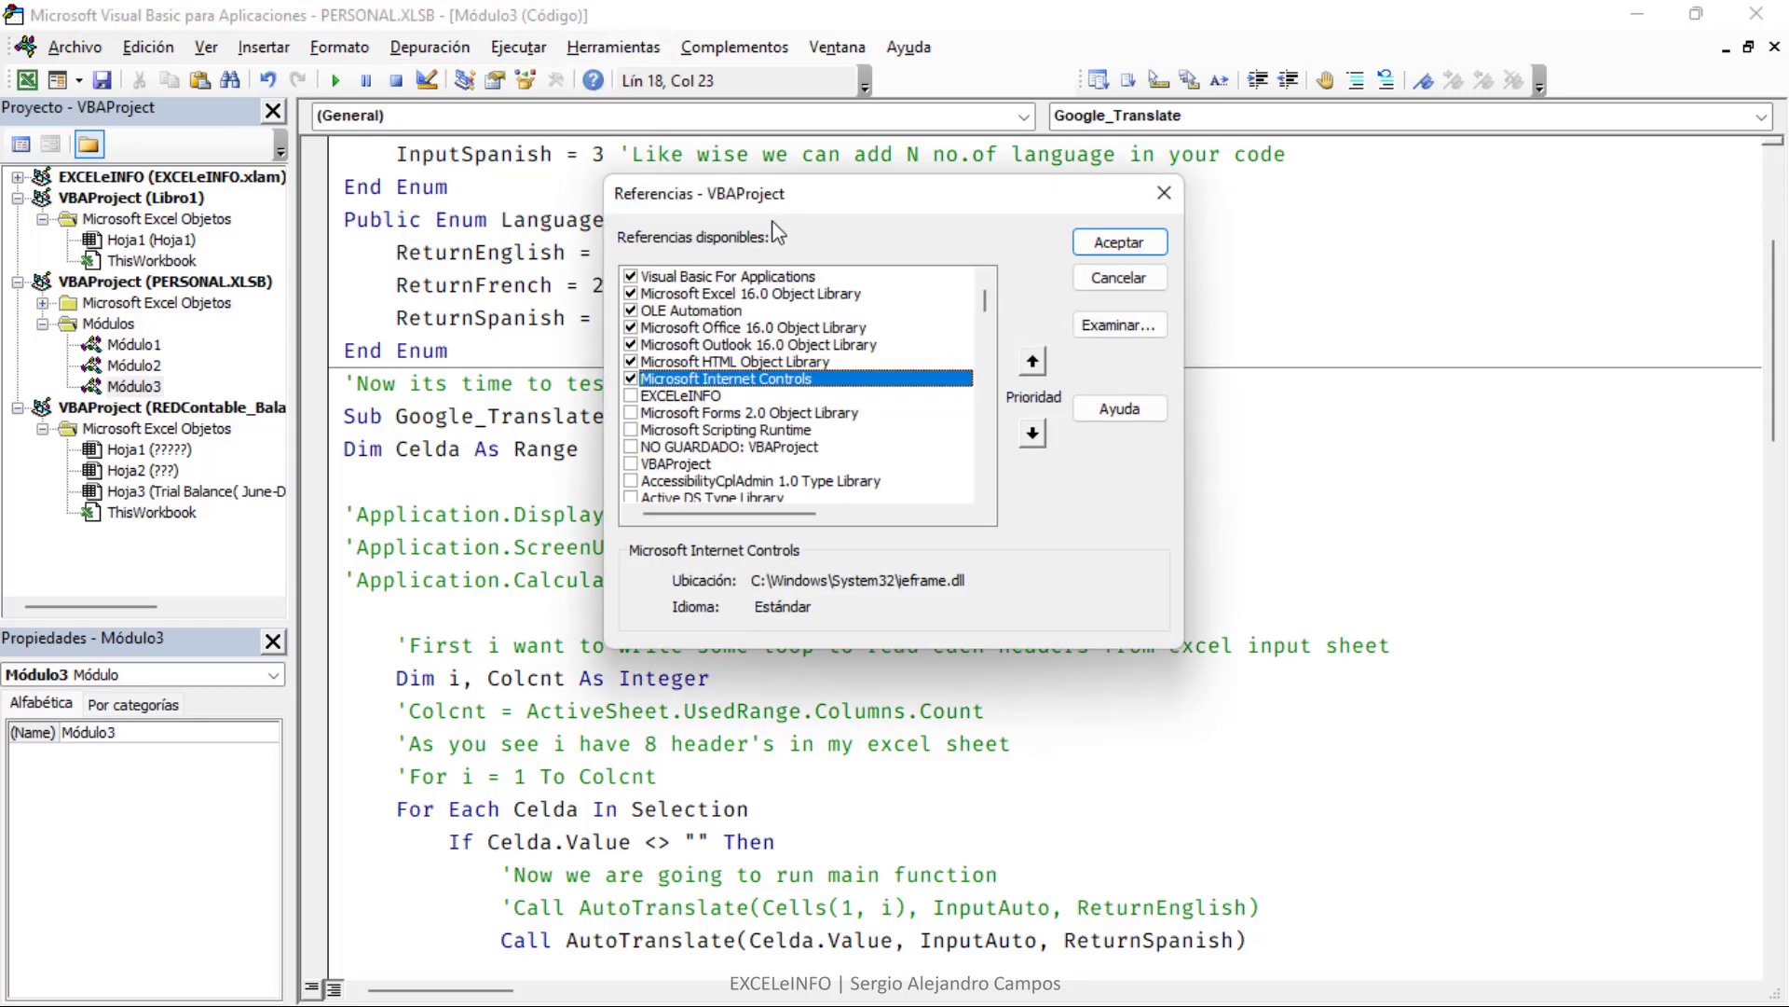
click(803, 363)
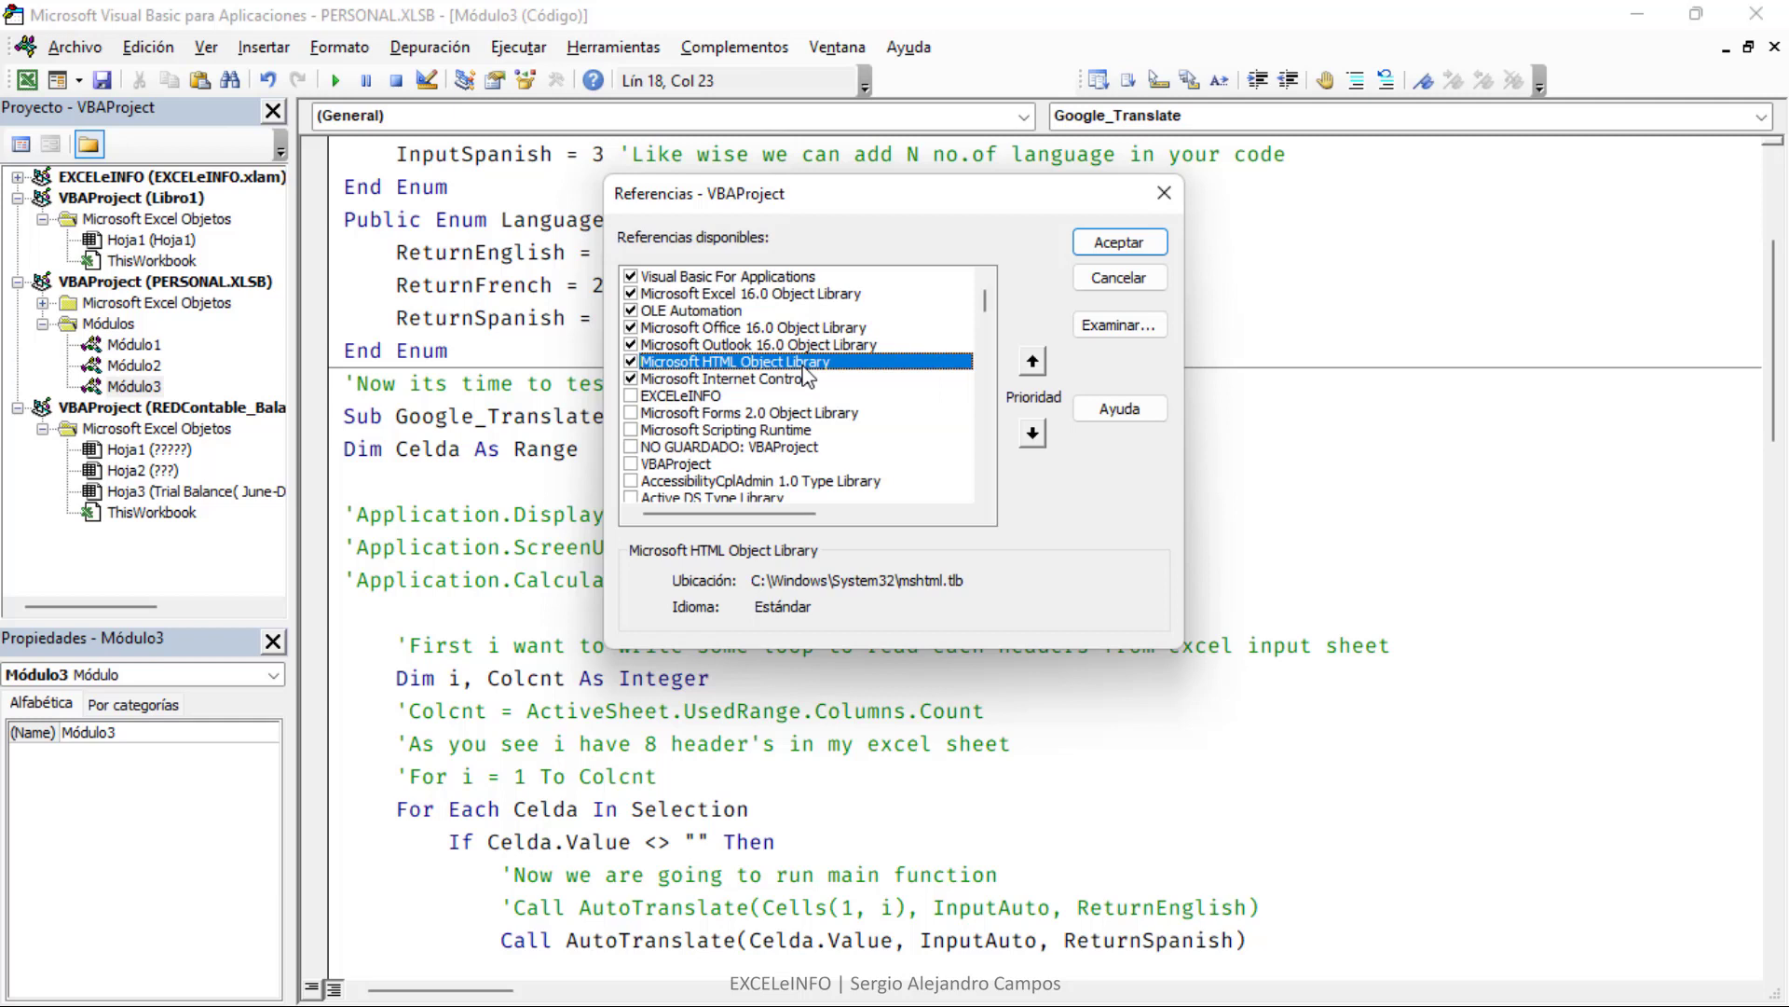
click(832, 380)
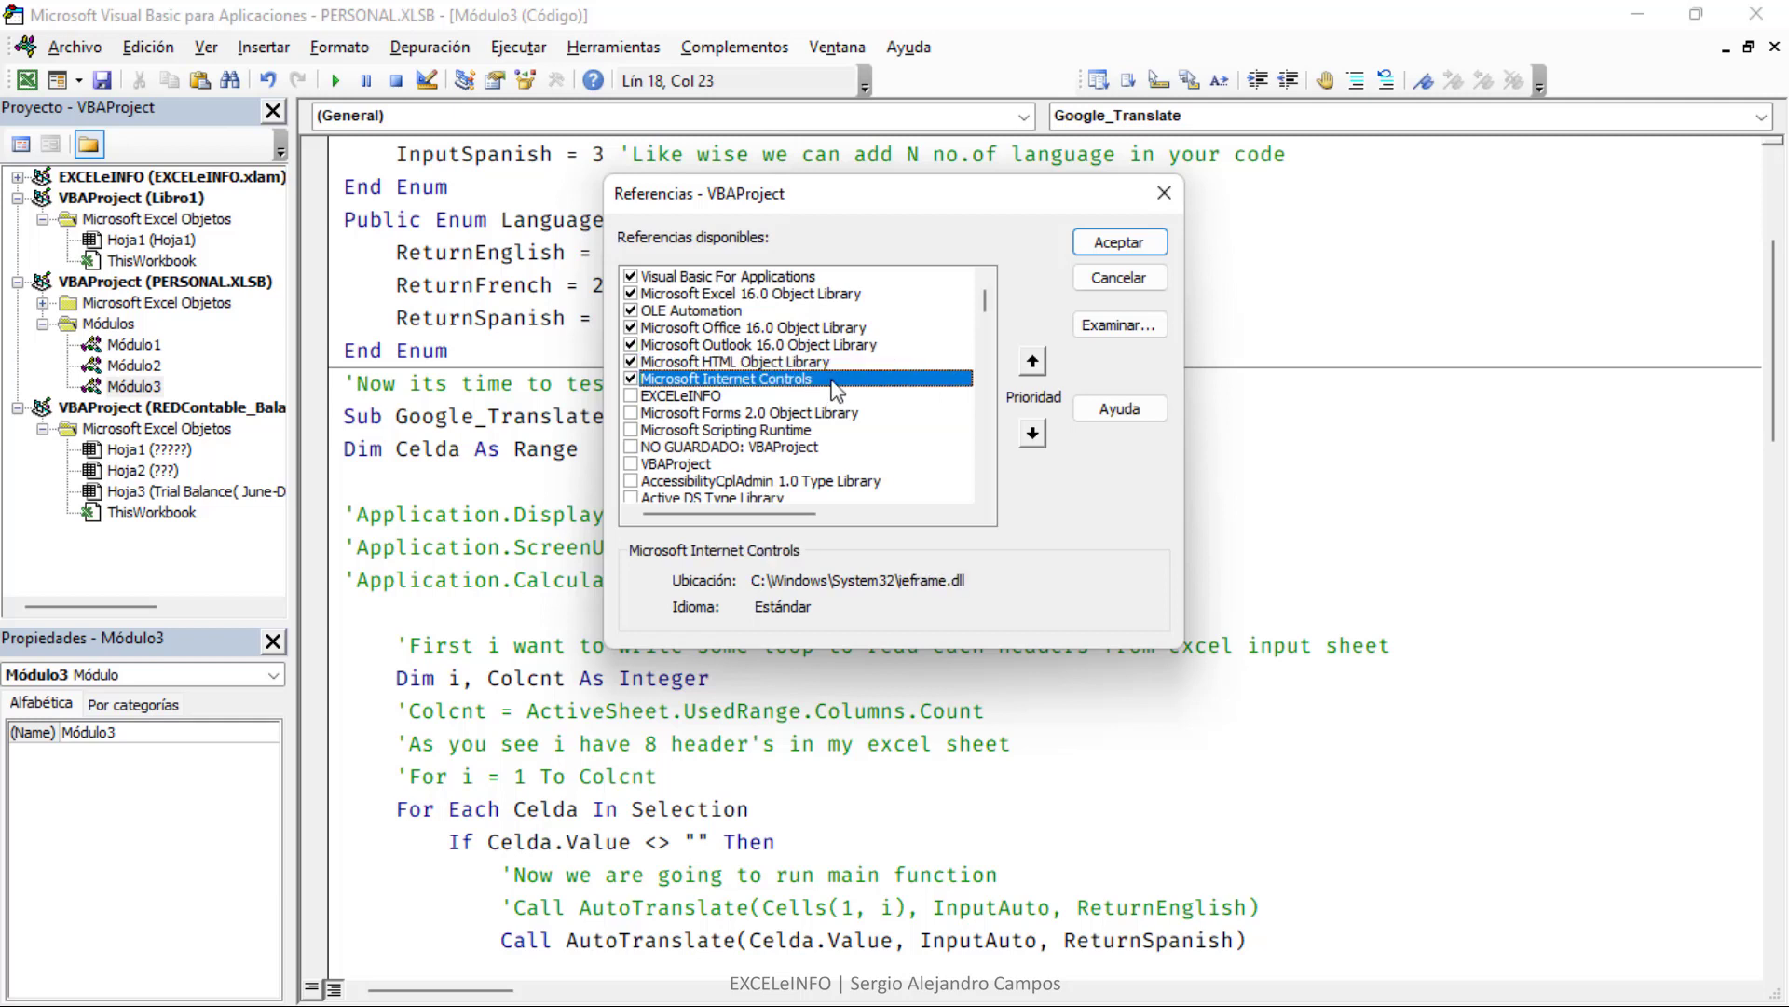
click(836, 364)
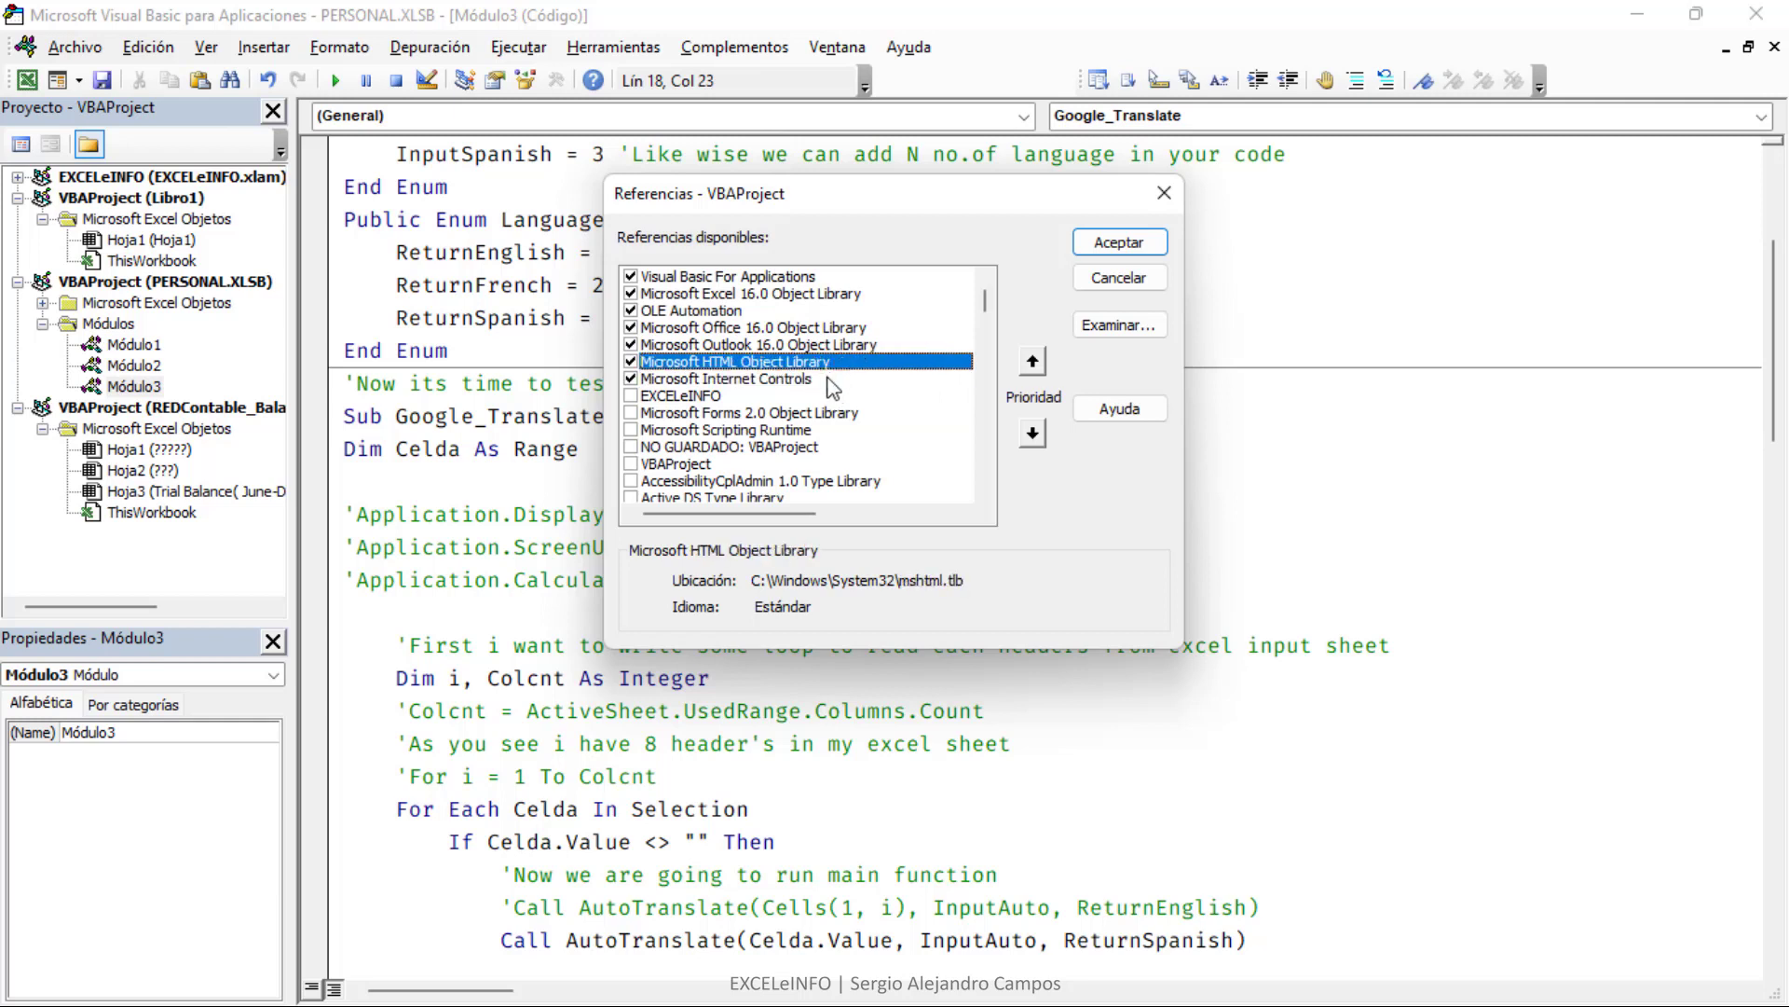
click(834, 380)
click(1169, 198)
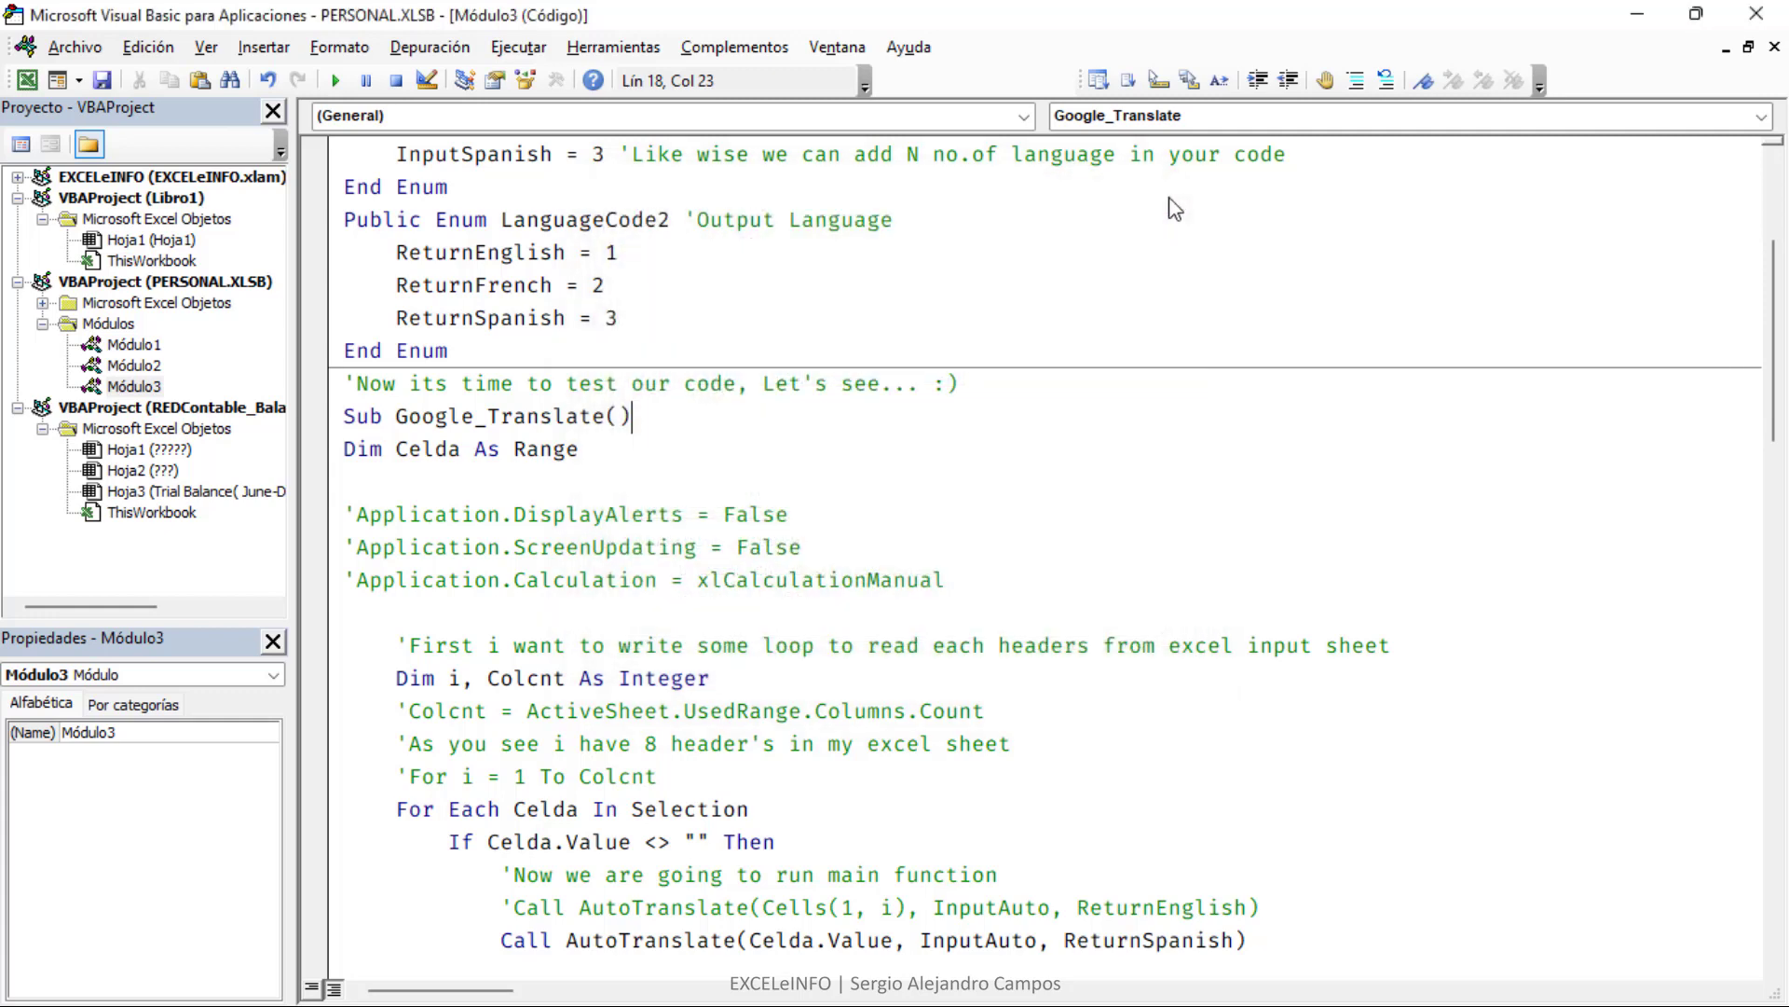
- Snap the VBA editor to the right half and the balance-sheet workbook to the left half
click(969, 251)
scroll(969, 251, up, 3)
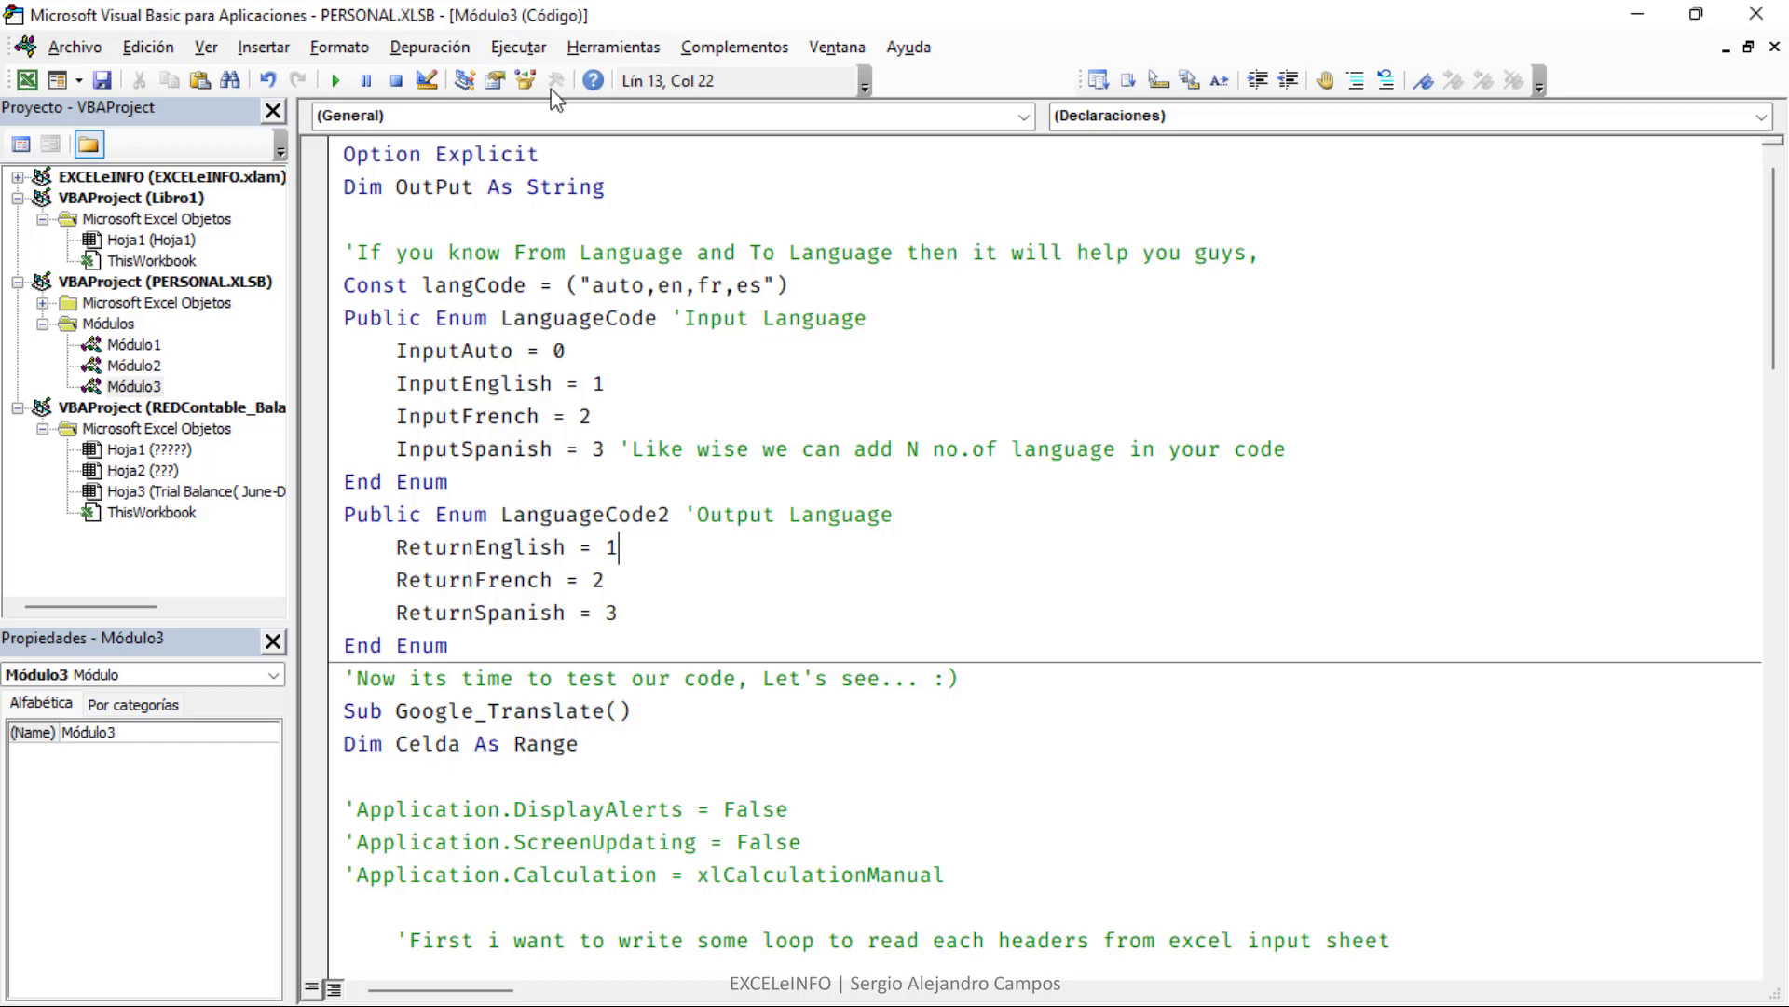
drag(552, 38, 1786, 187)
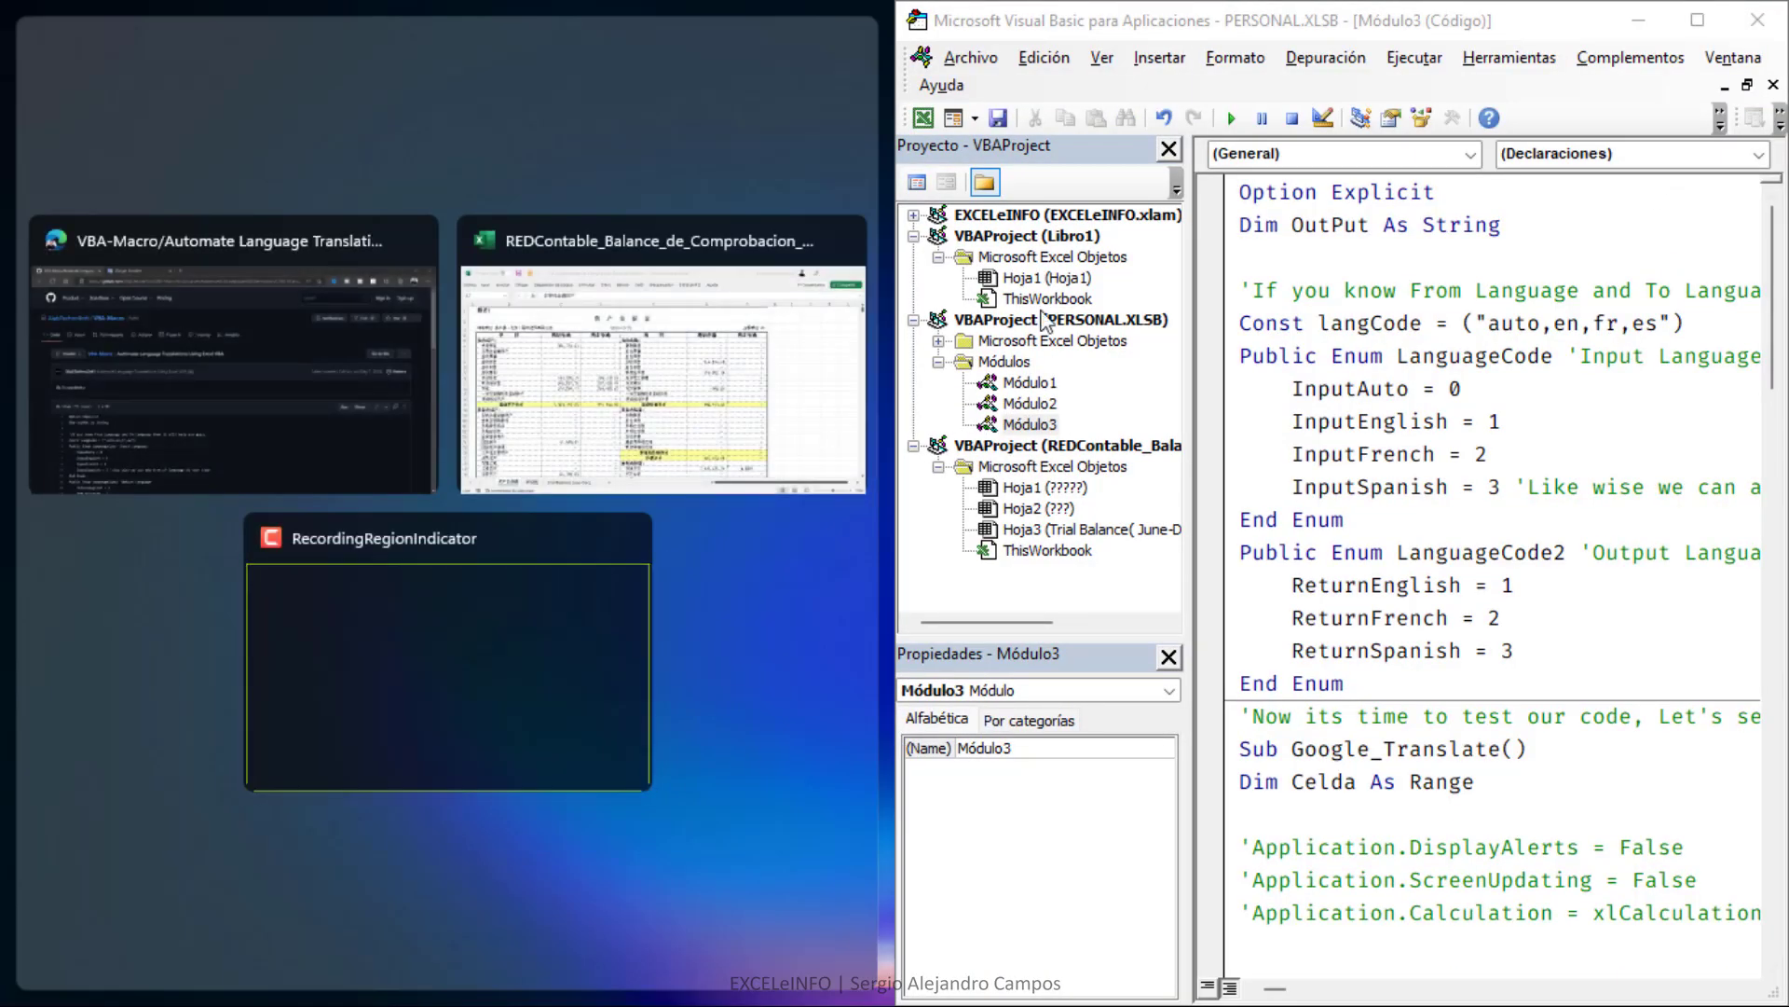
click(632, 386)
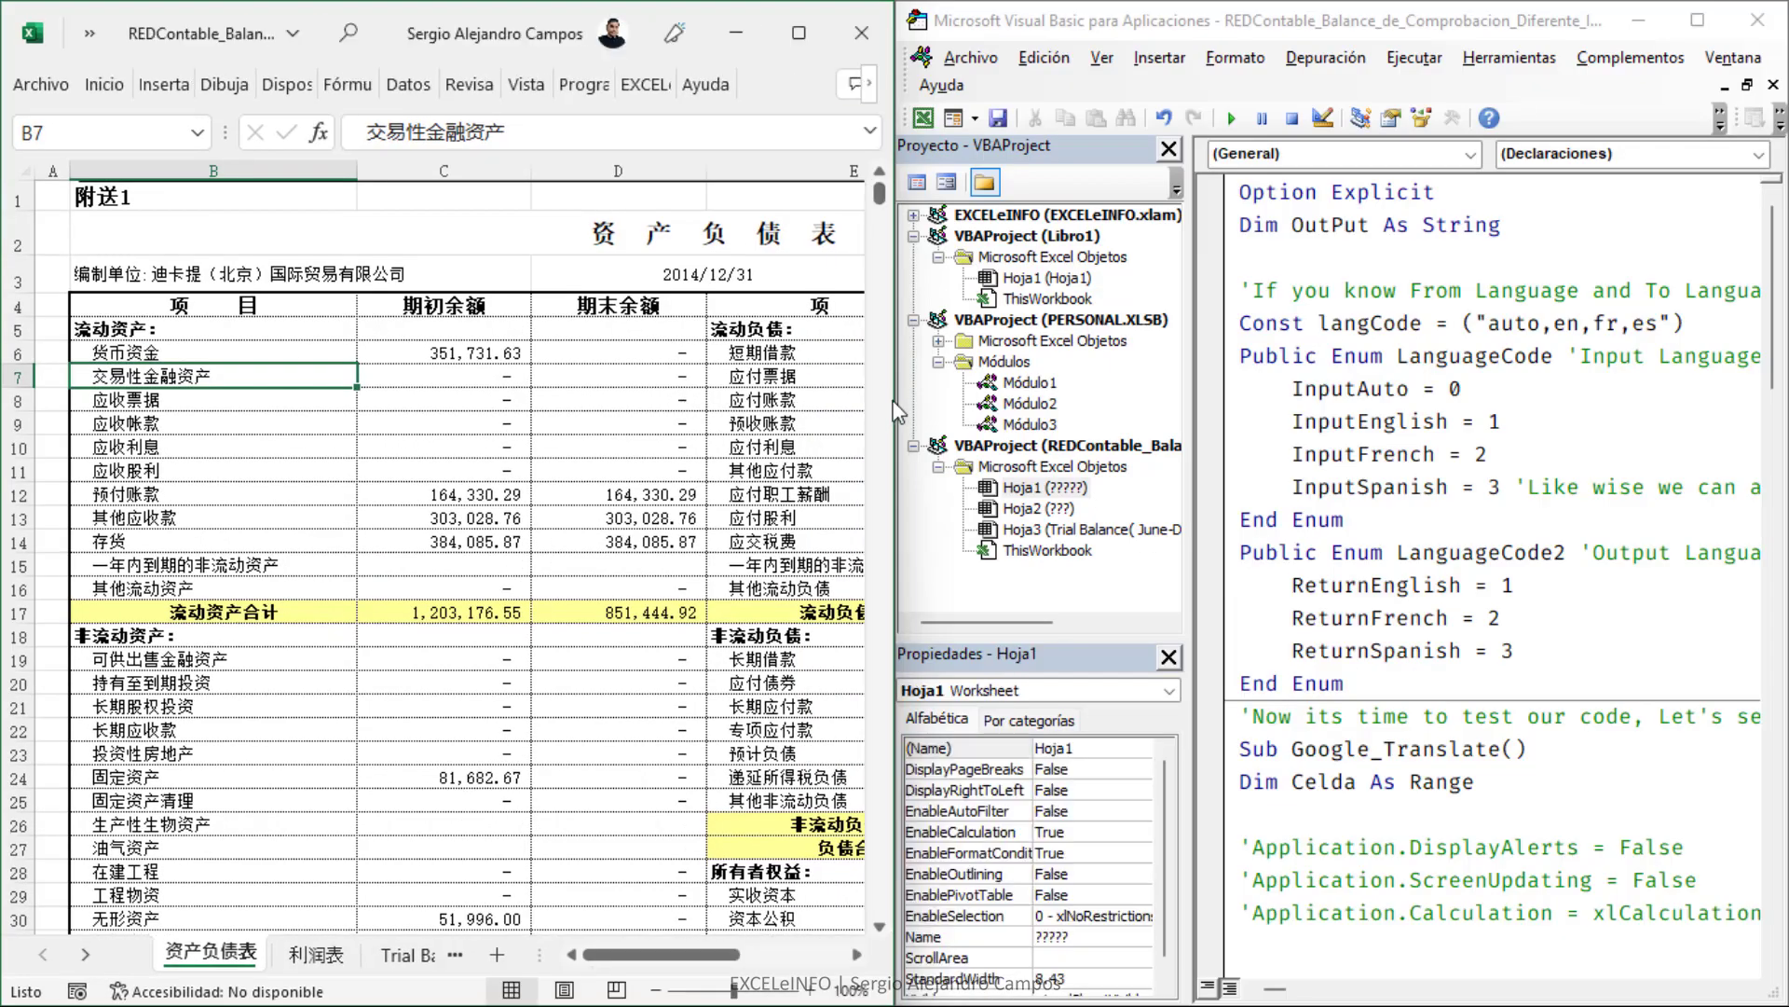
- Widen the code window, collapse the side panes, and select labels B6:B8 in the workbook
drag(878, 412, 360, 427)
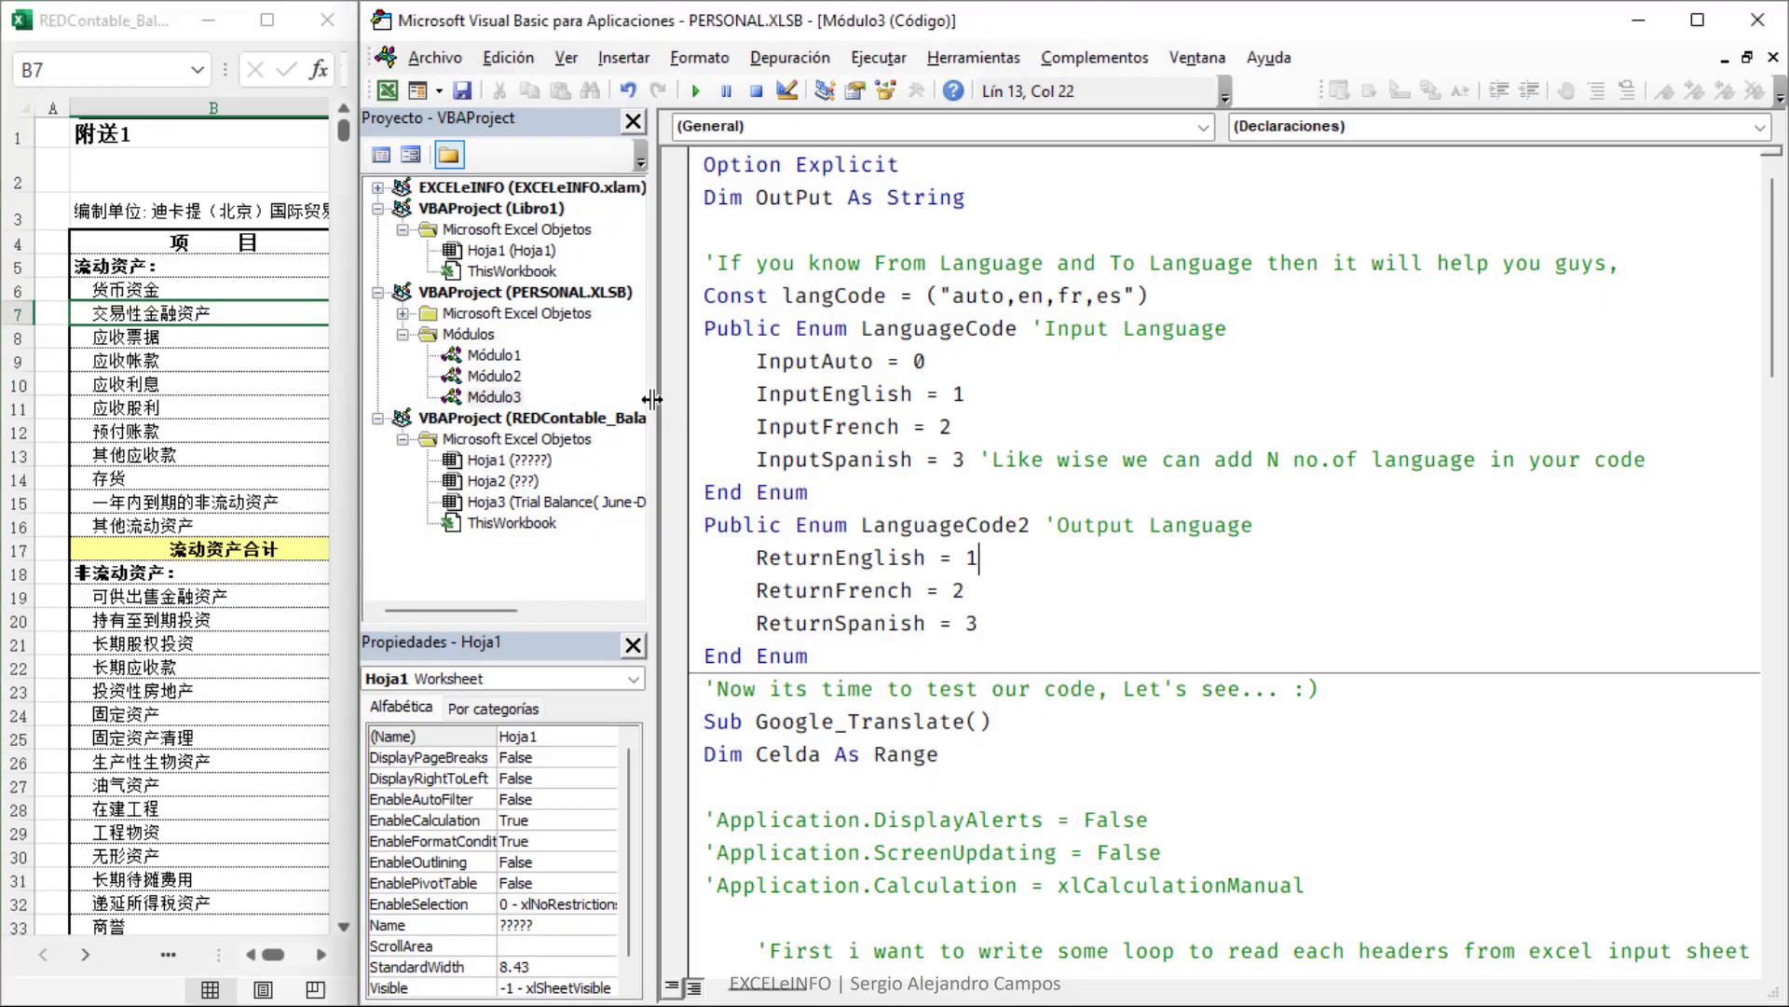
drag(664, 412, 364, 413)
click(200, 293)
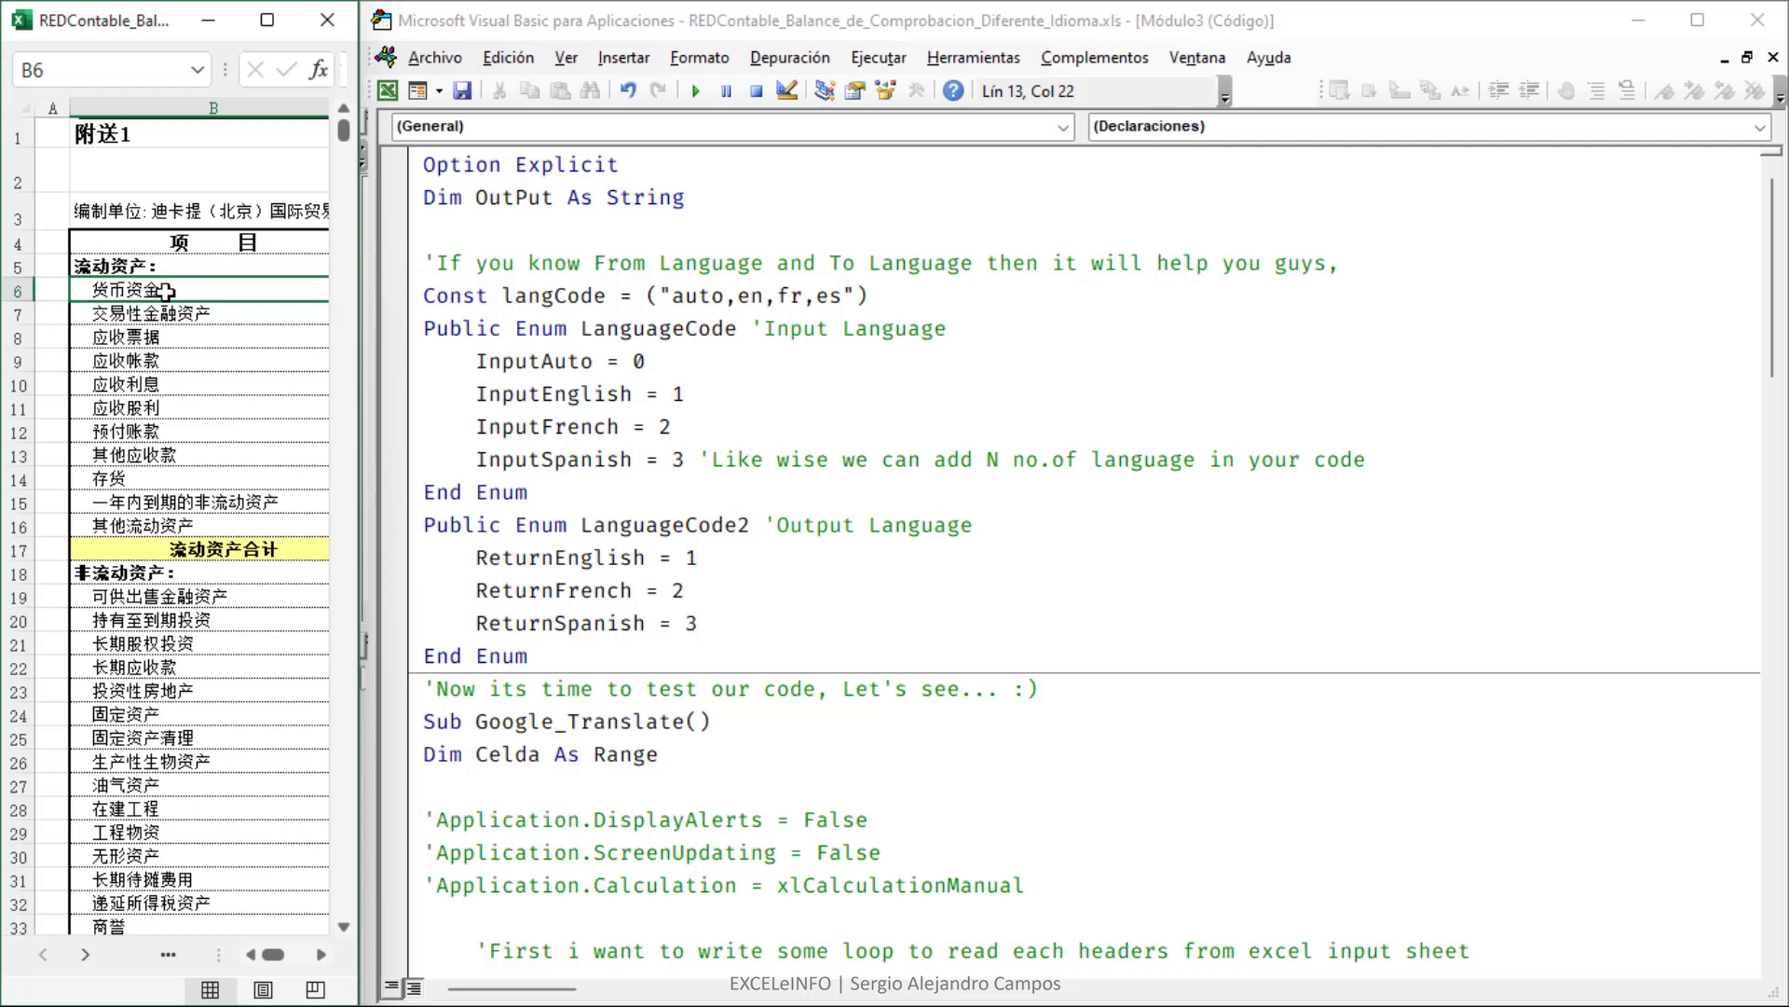
drag(161, 291, 165, 335)
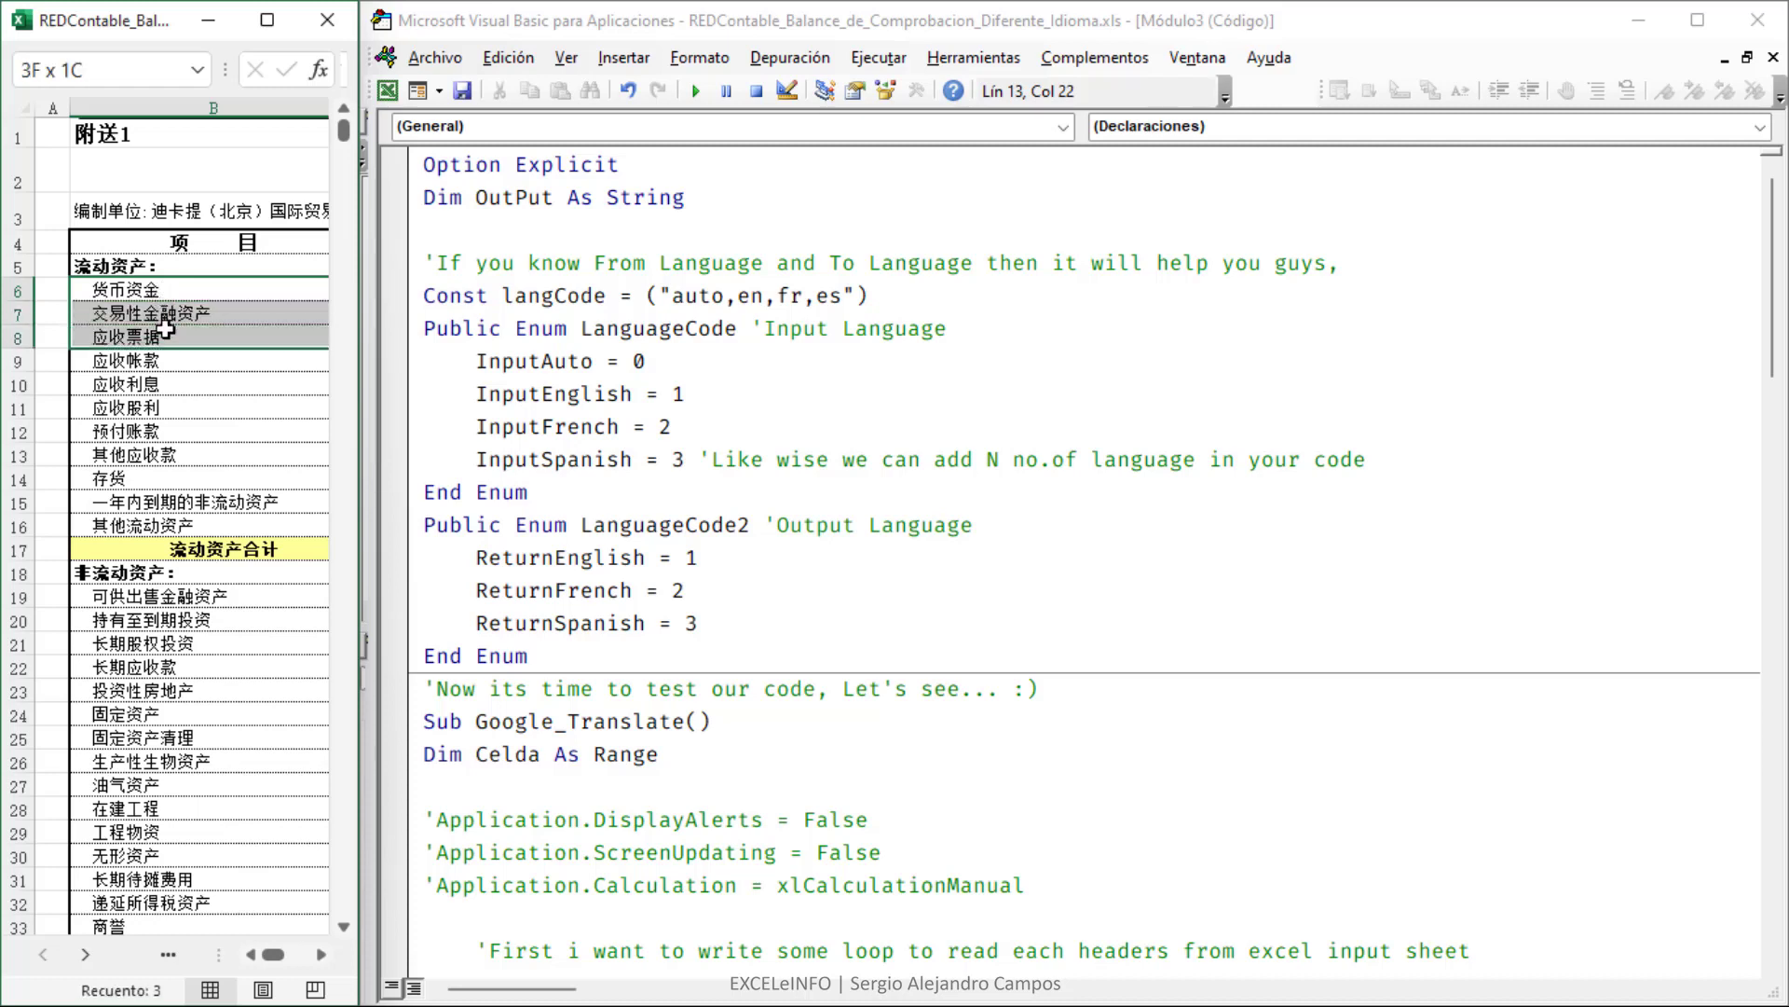
click(855, 328)
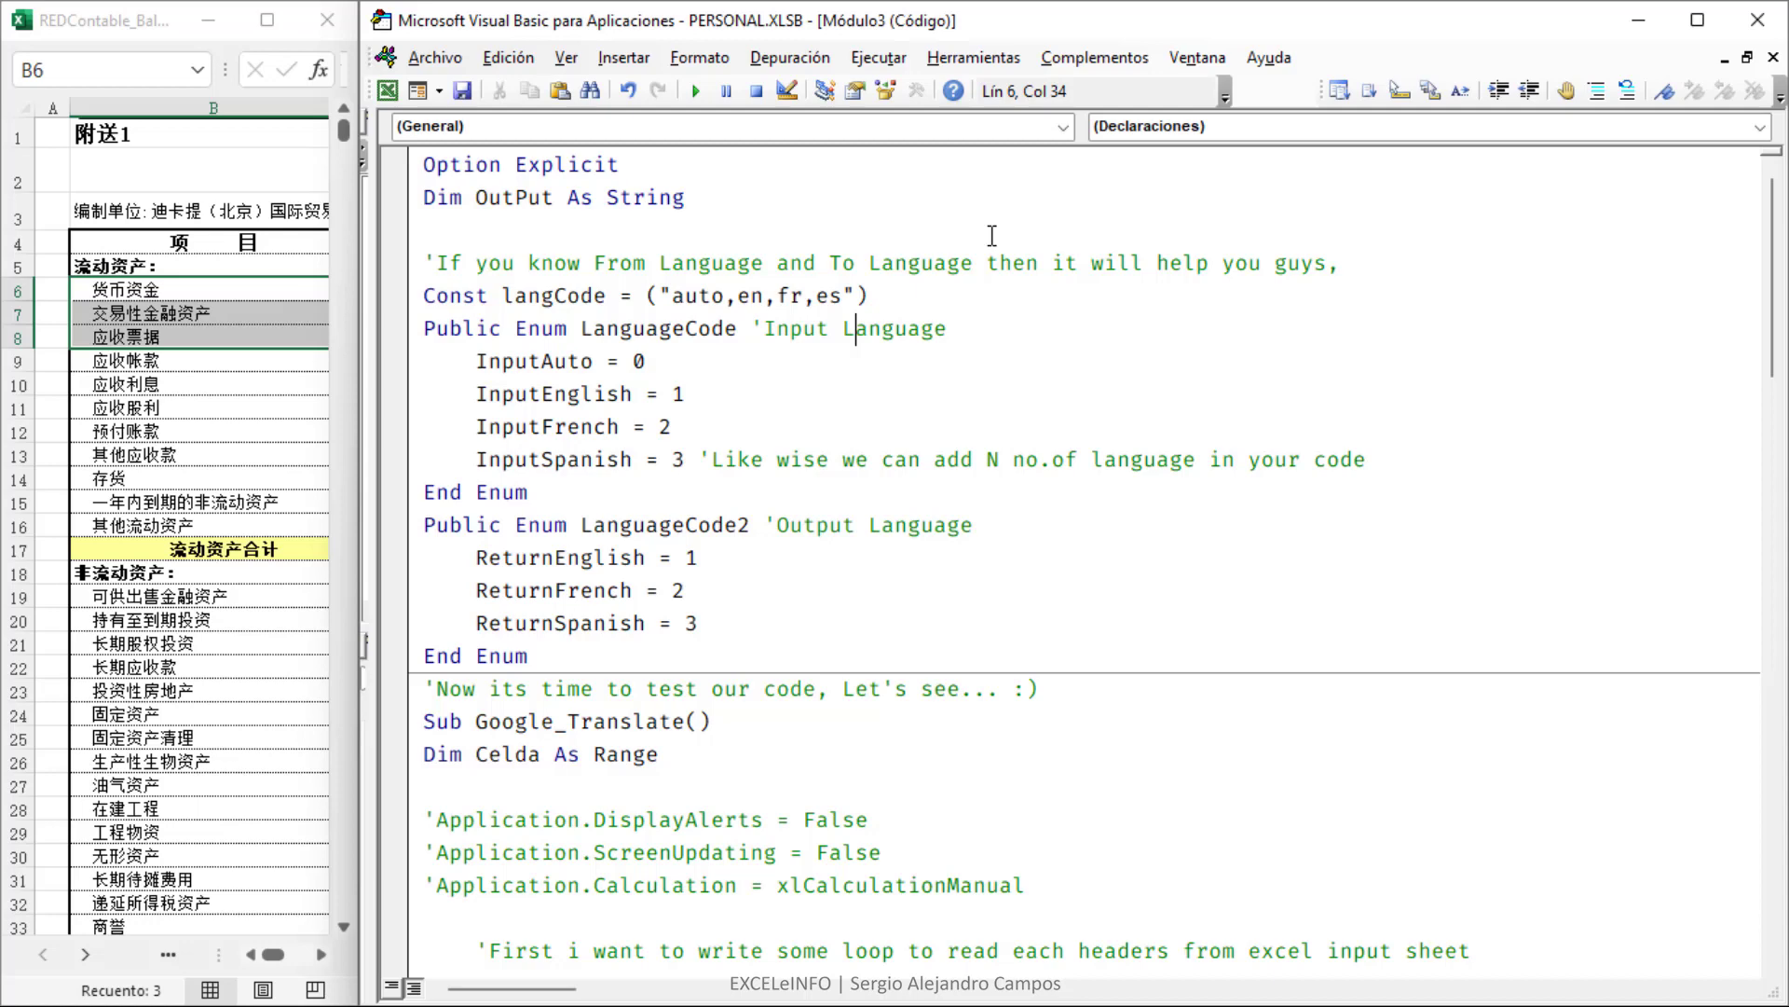
- Place the editing point inside the Google_Translate procedure
scroll(991, 235, down, 3)
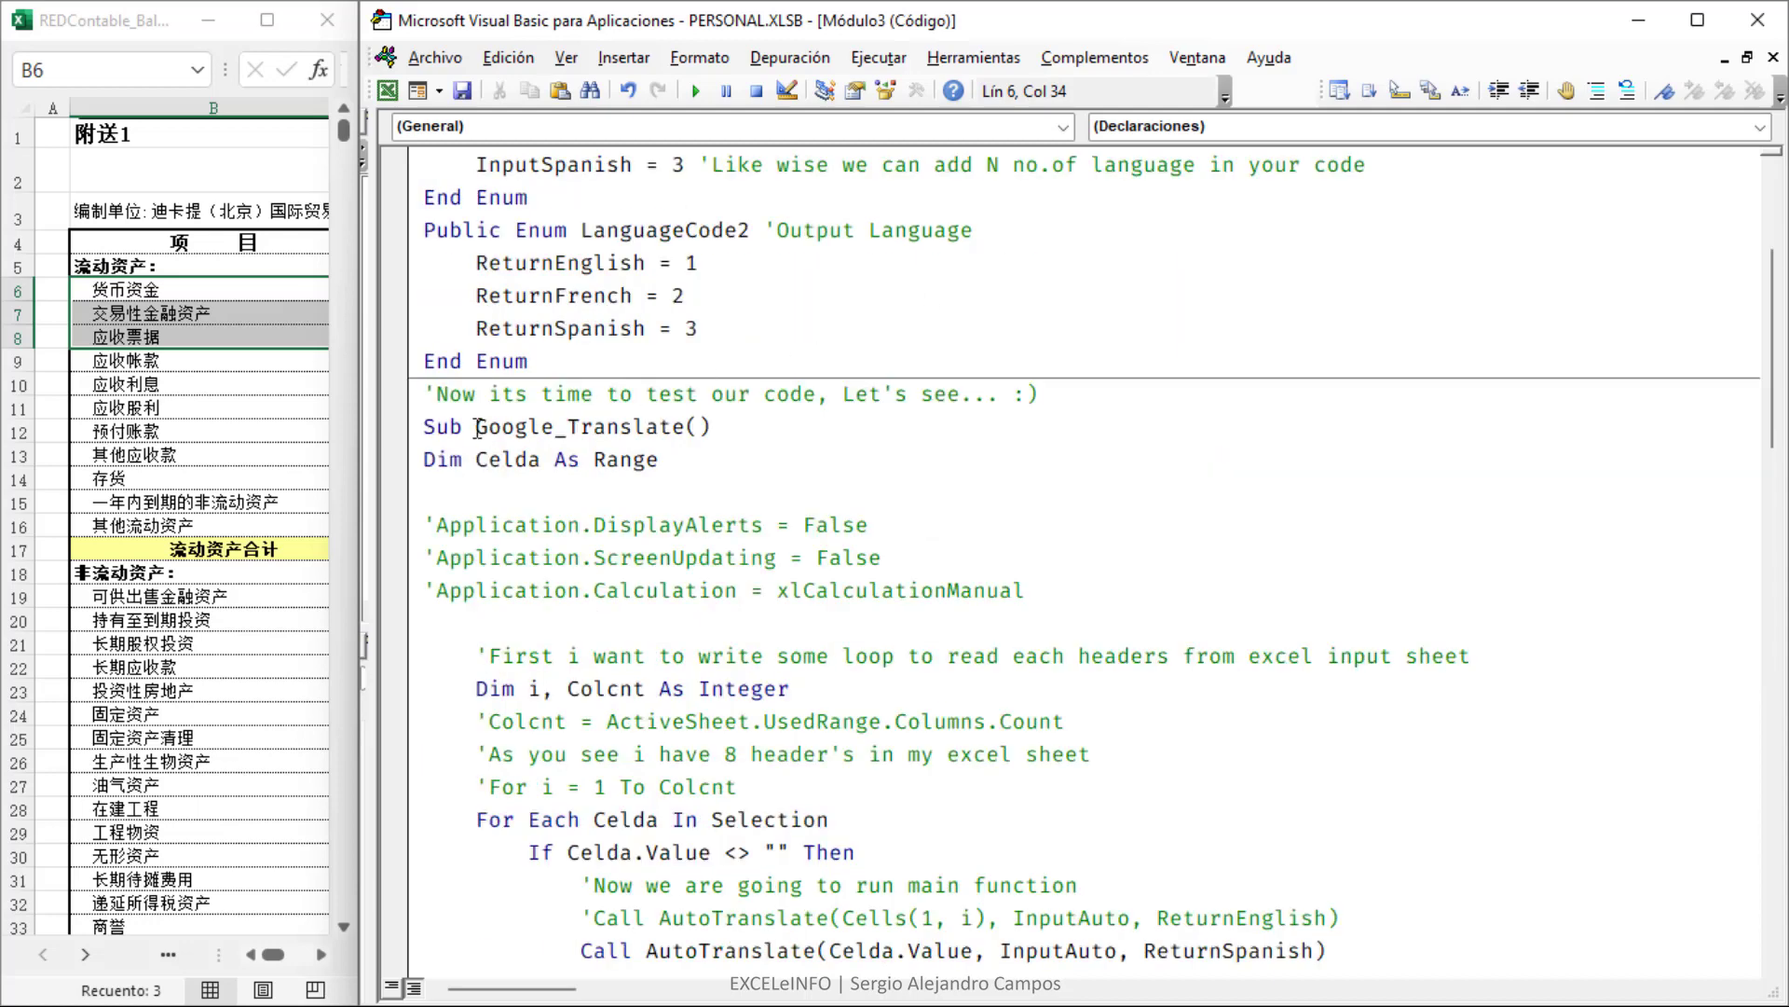
drag(475, 427, 566, 426)
click(602, 429)
scroll(601, 428, down, 1)
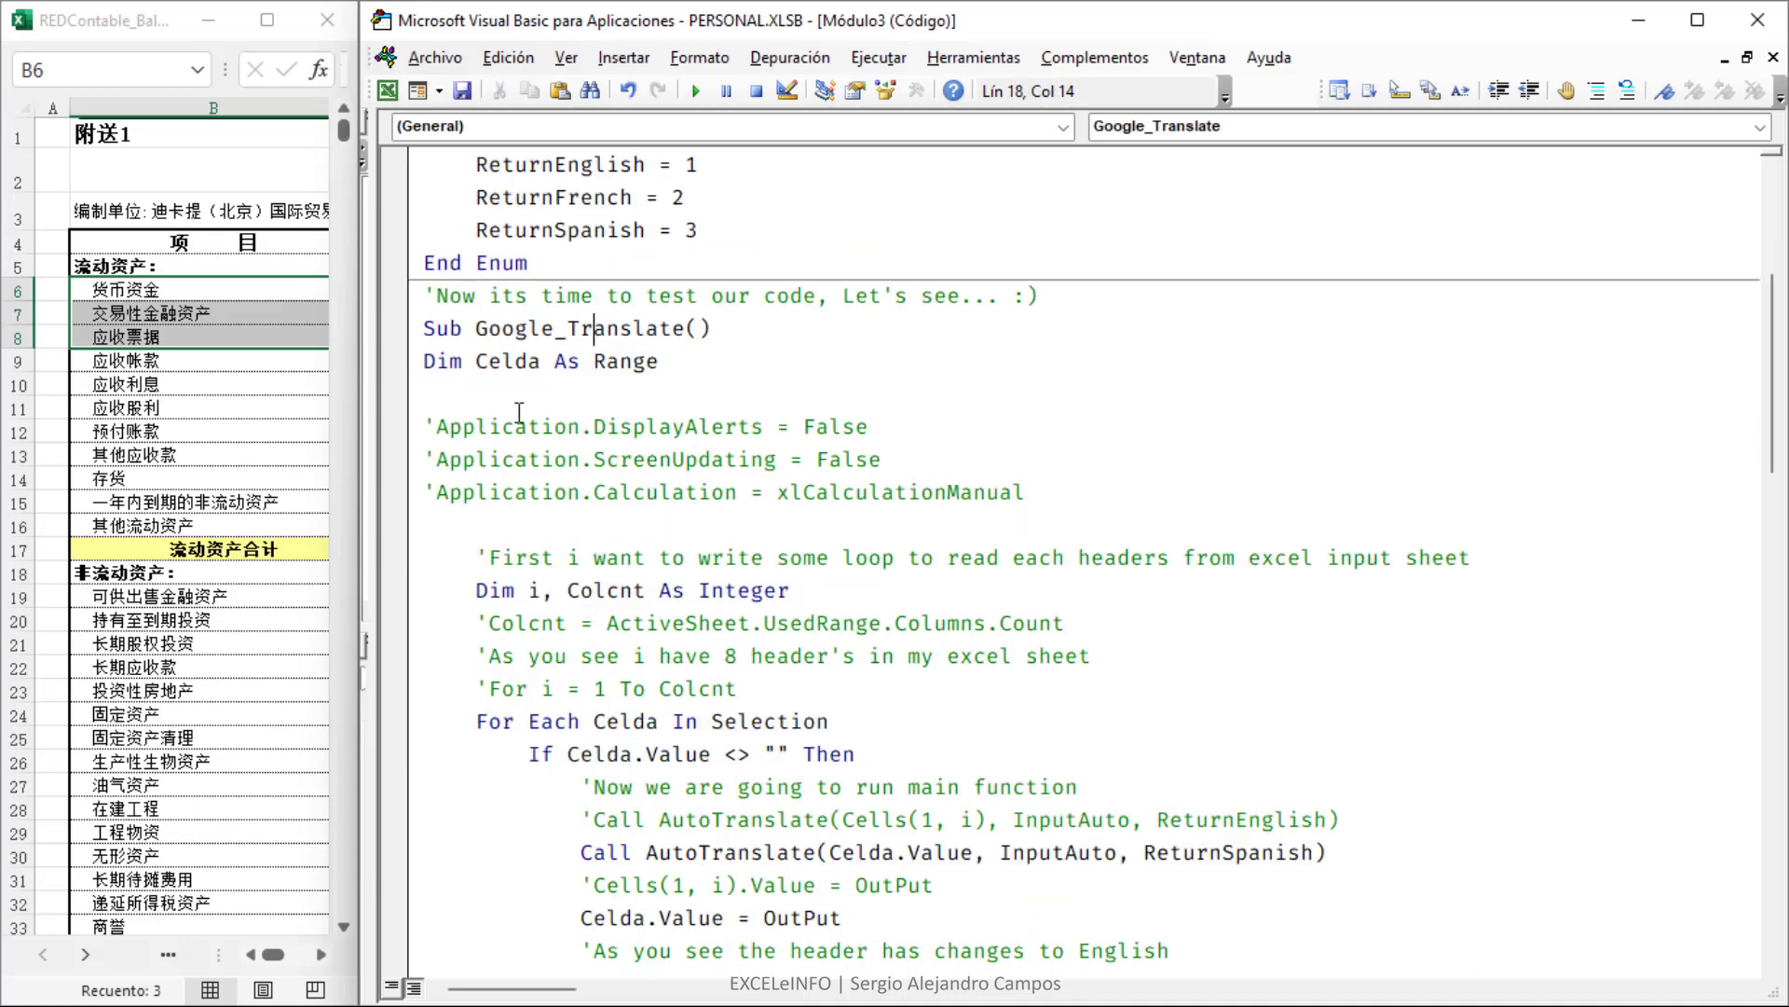
click(498, 392)
click(815, 62)
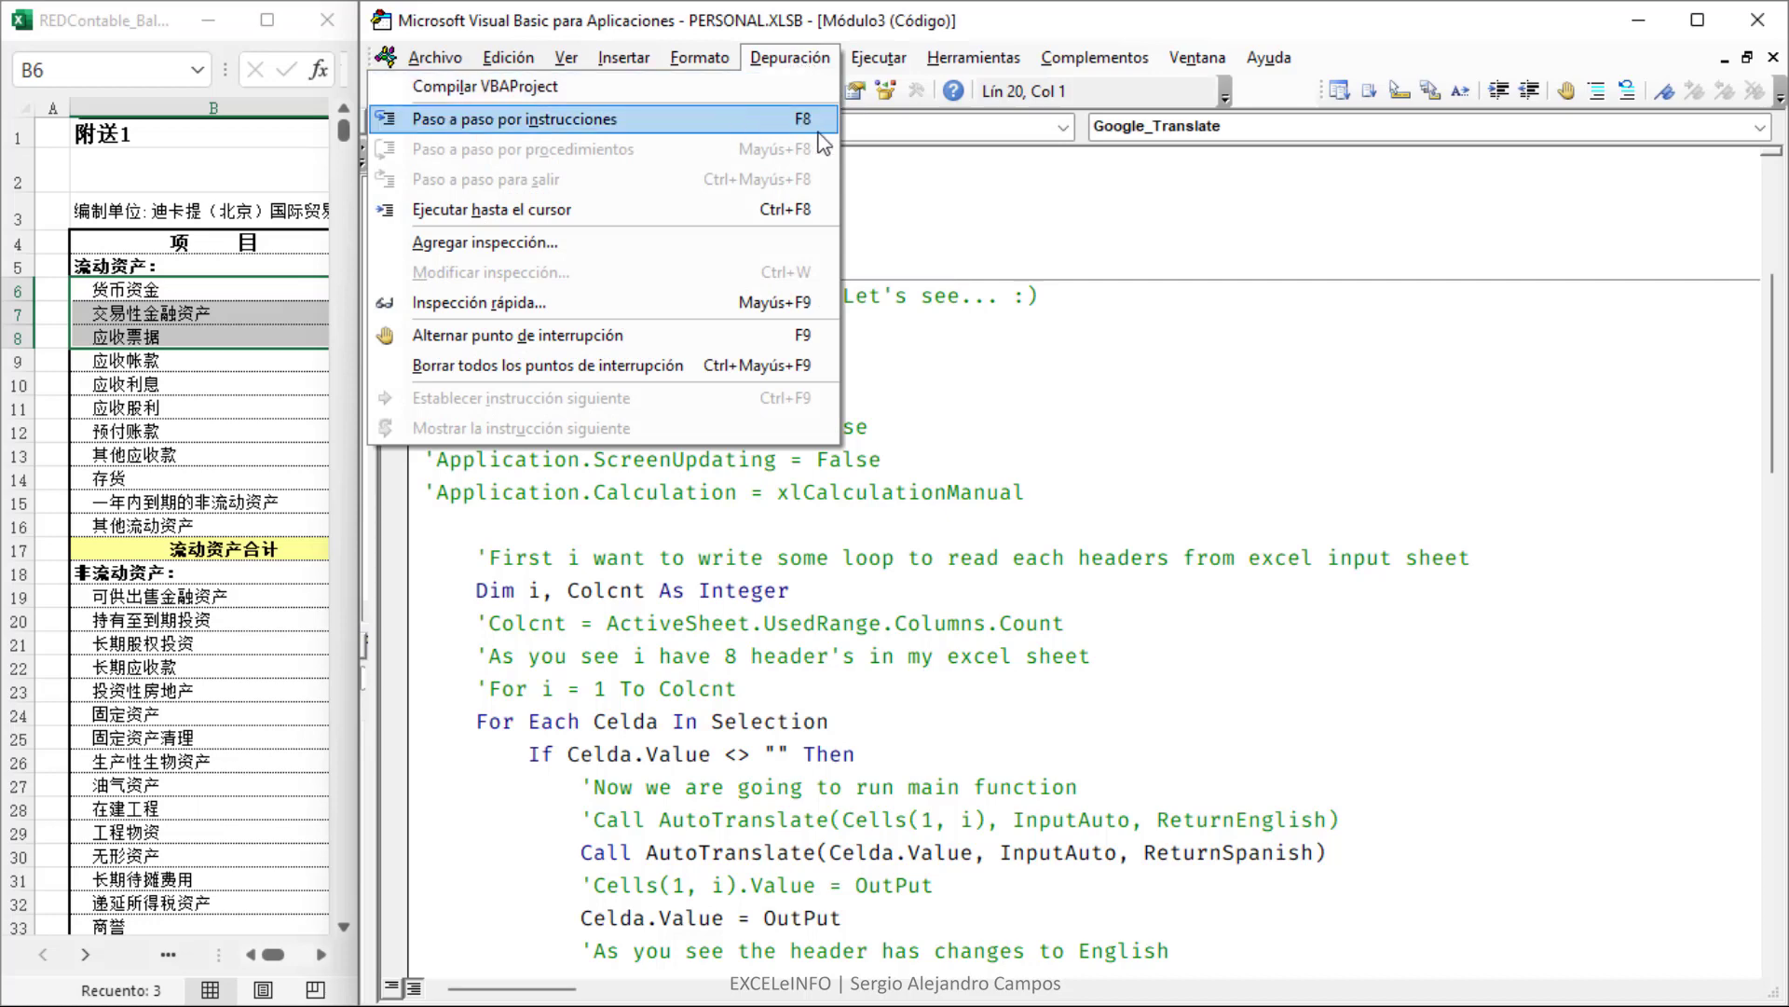
- Run Depuración > Paso a paso por instrucciones to pause Google_Translate at its opening line
click(820, 119)
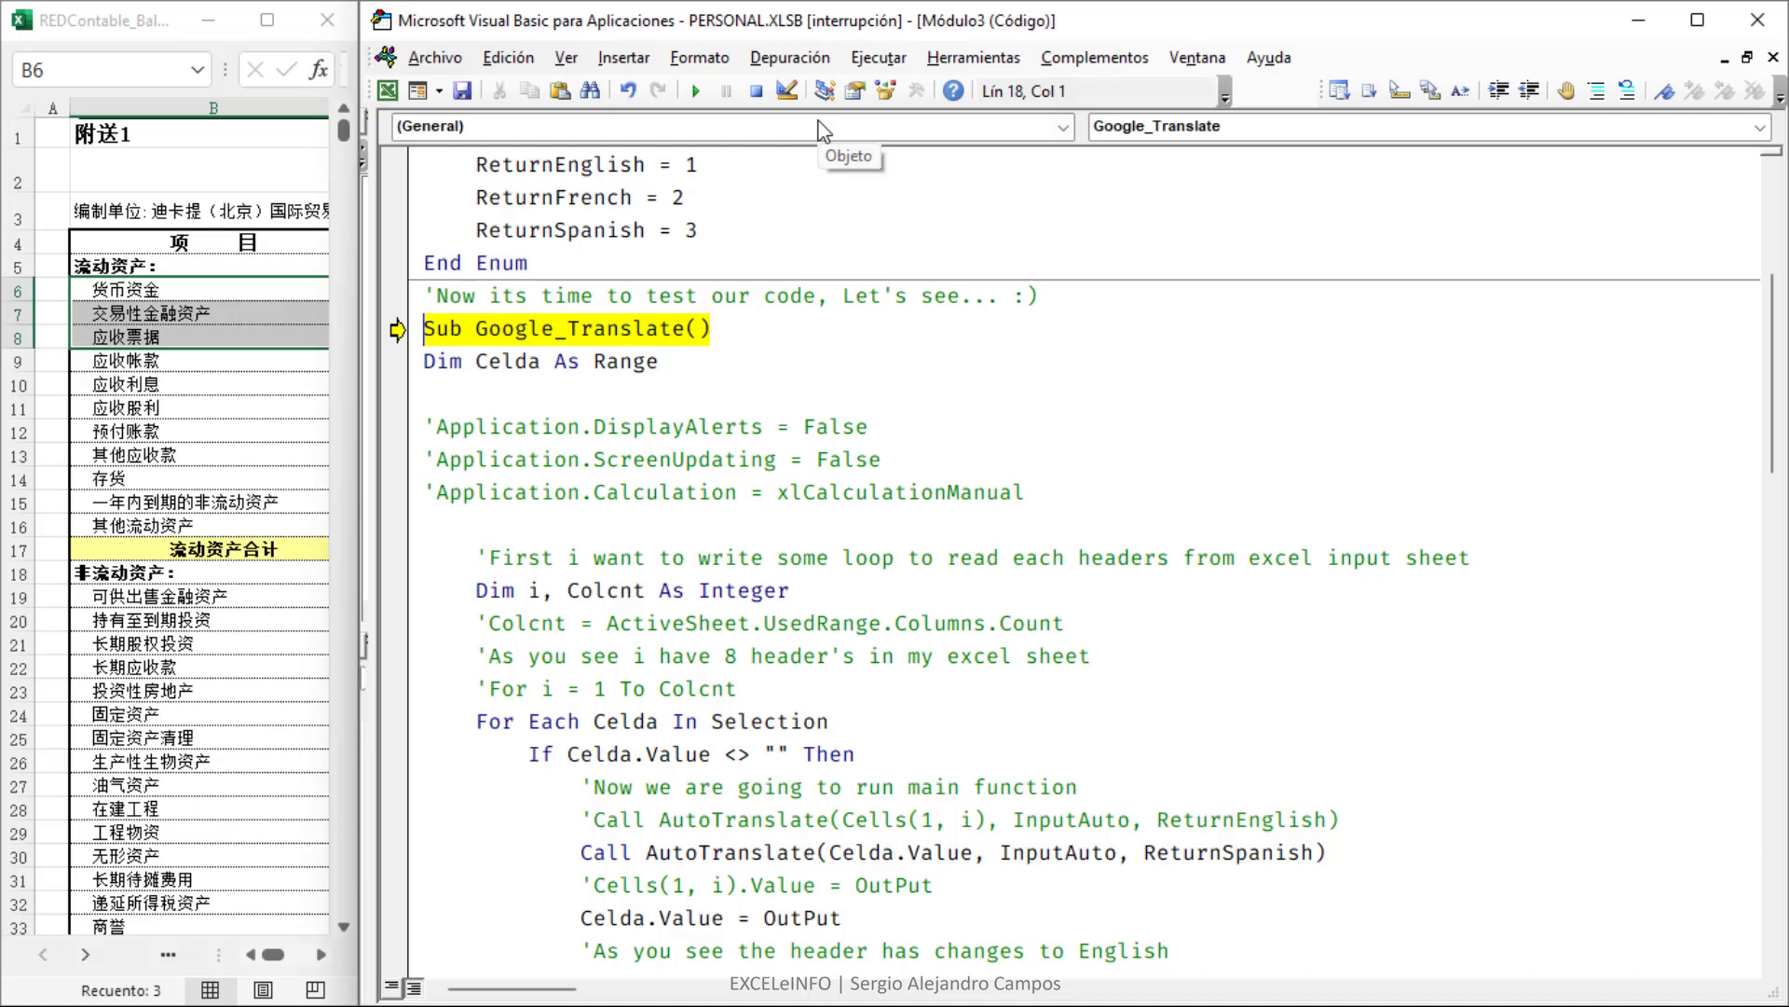
- Step with F8 past the For Each Celda In Selection line to the If Celda.Value <> "" check
key(F8)
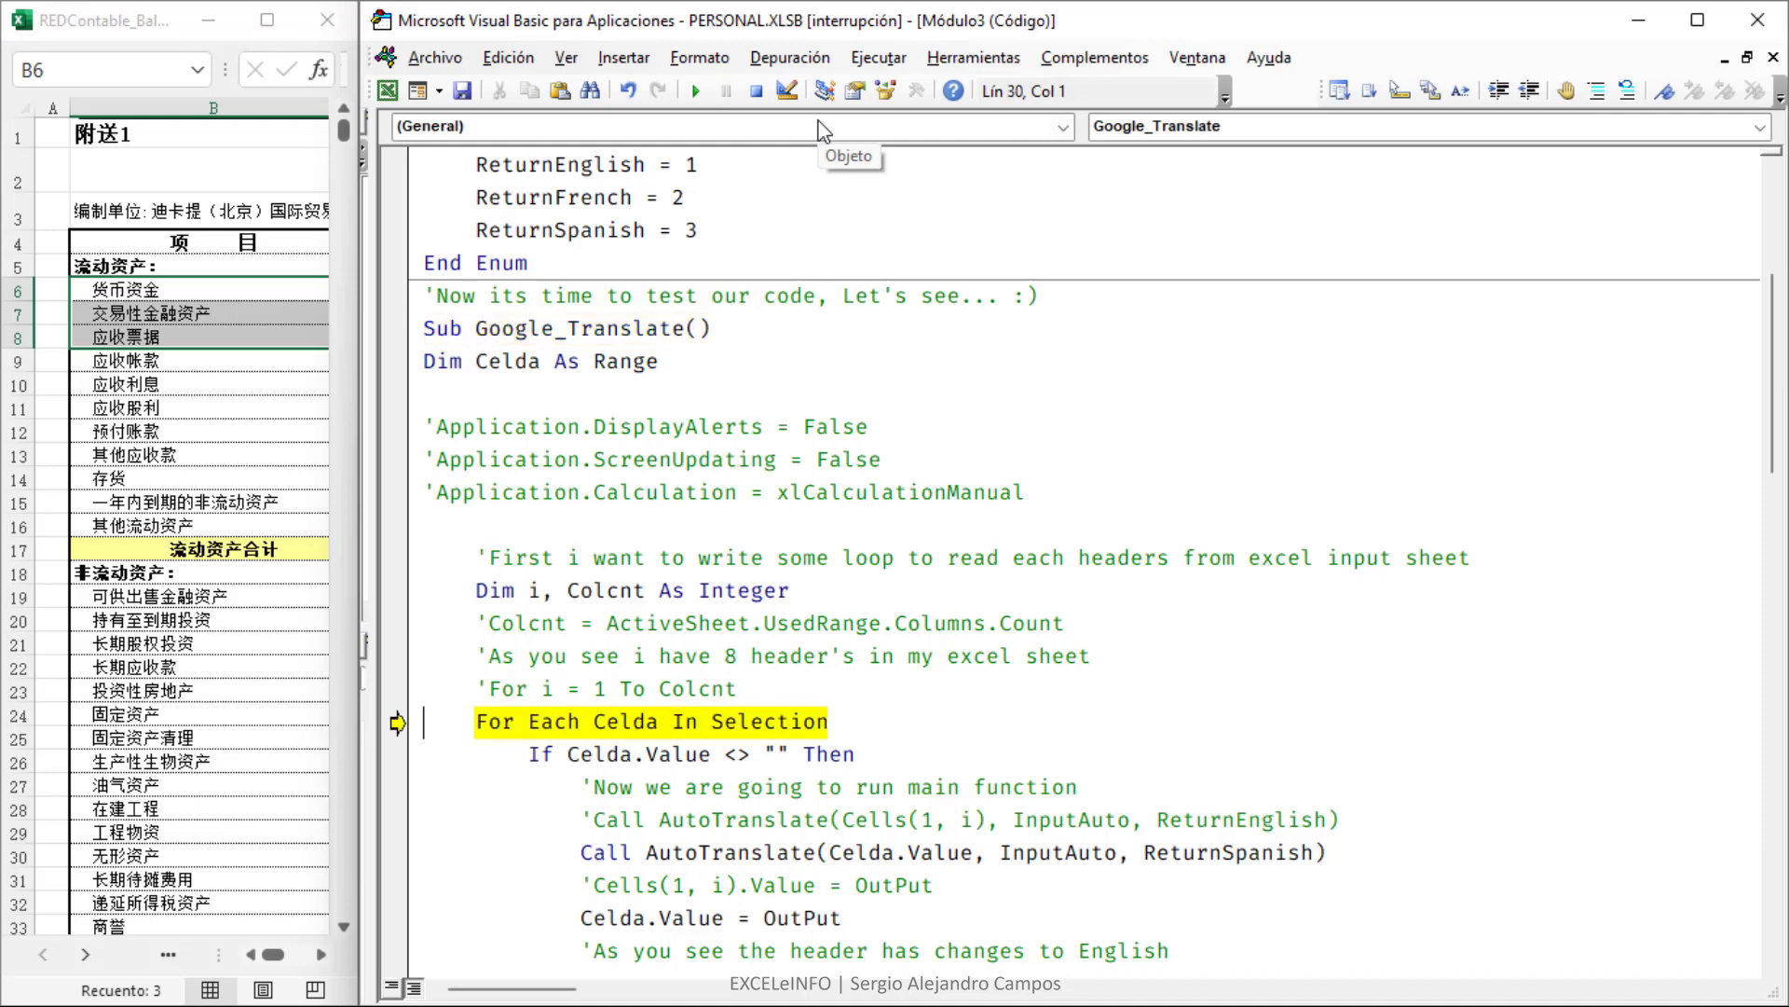
scroll(1253, 451, down, 1)
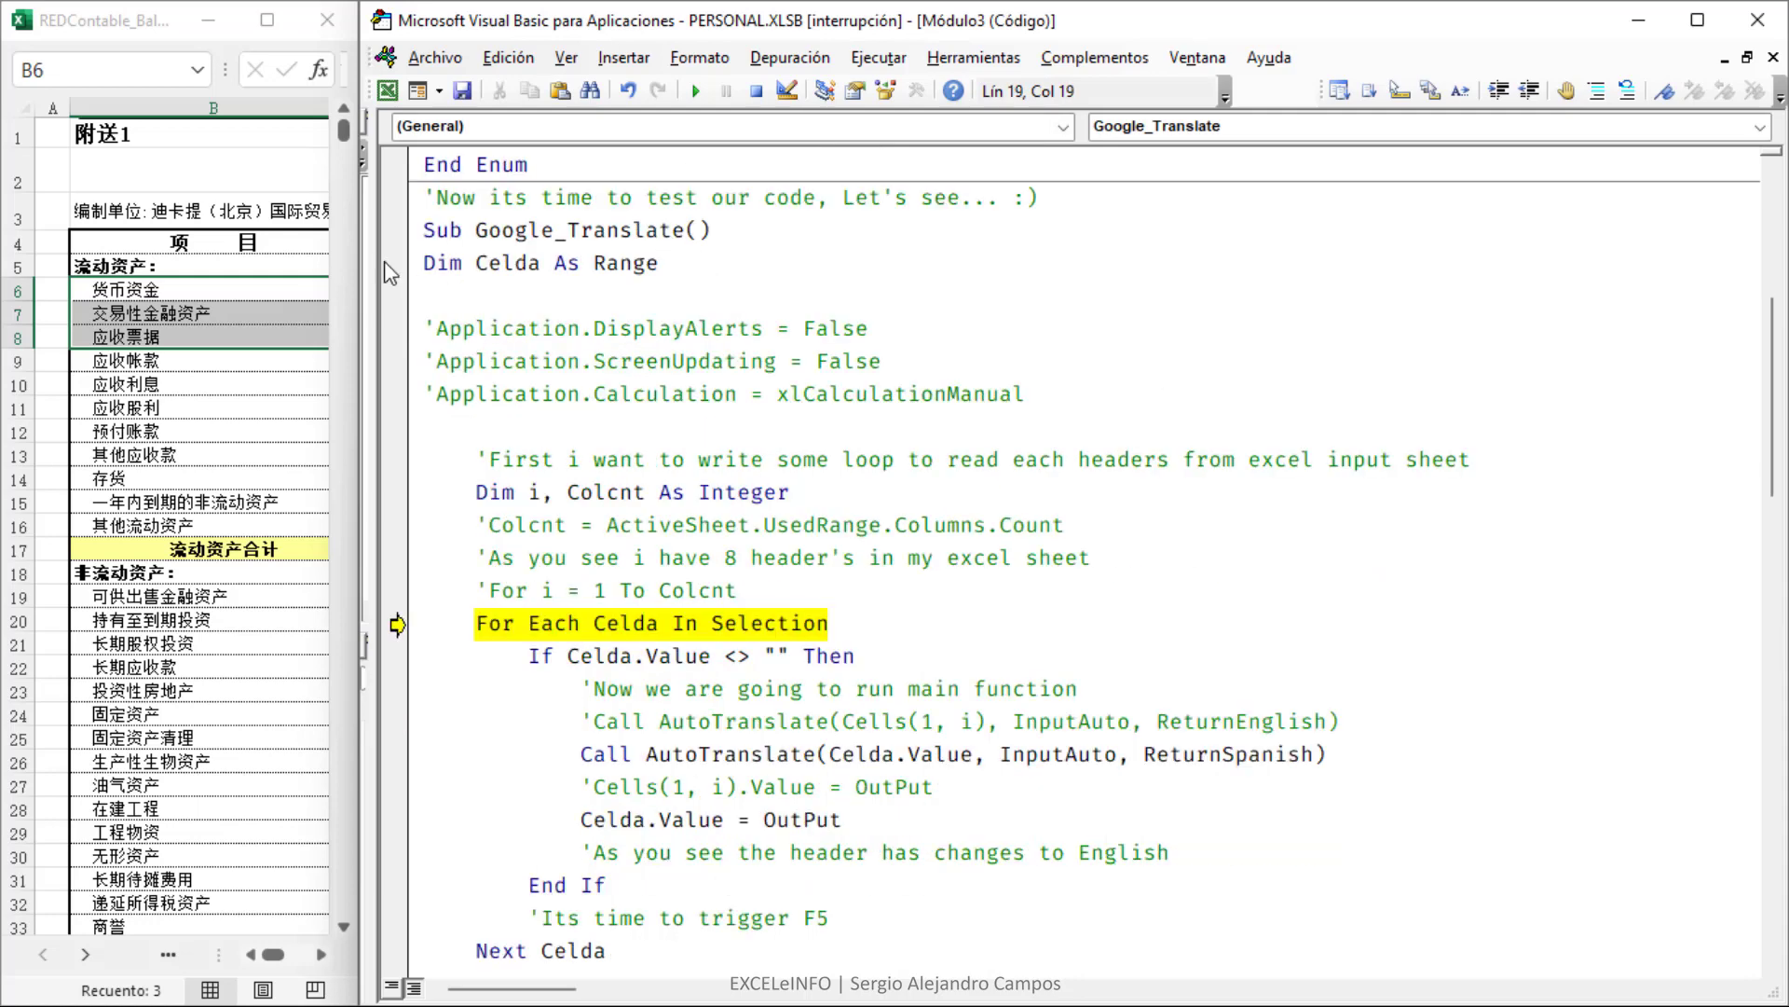
drag(424, 263, 697, 265)
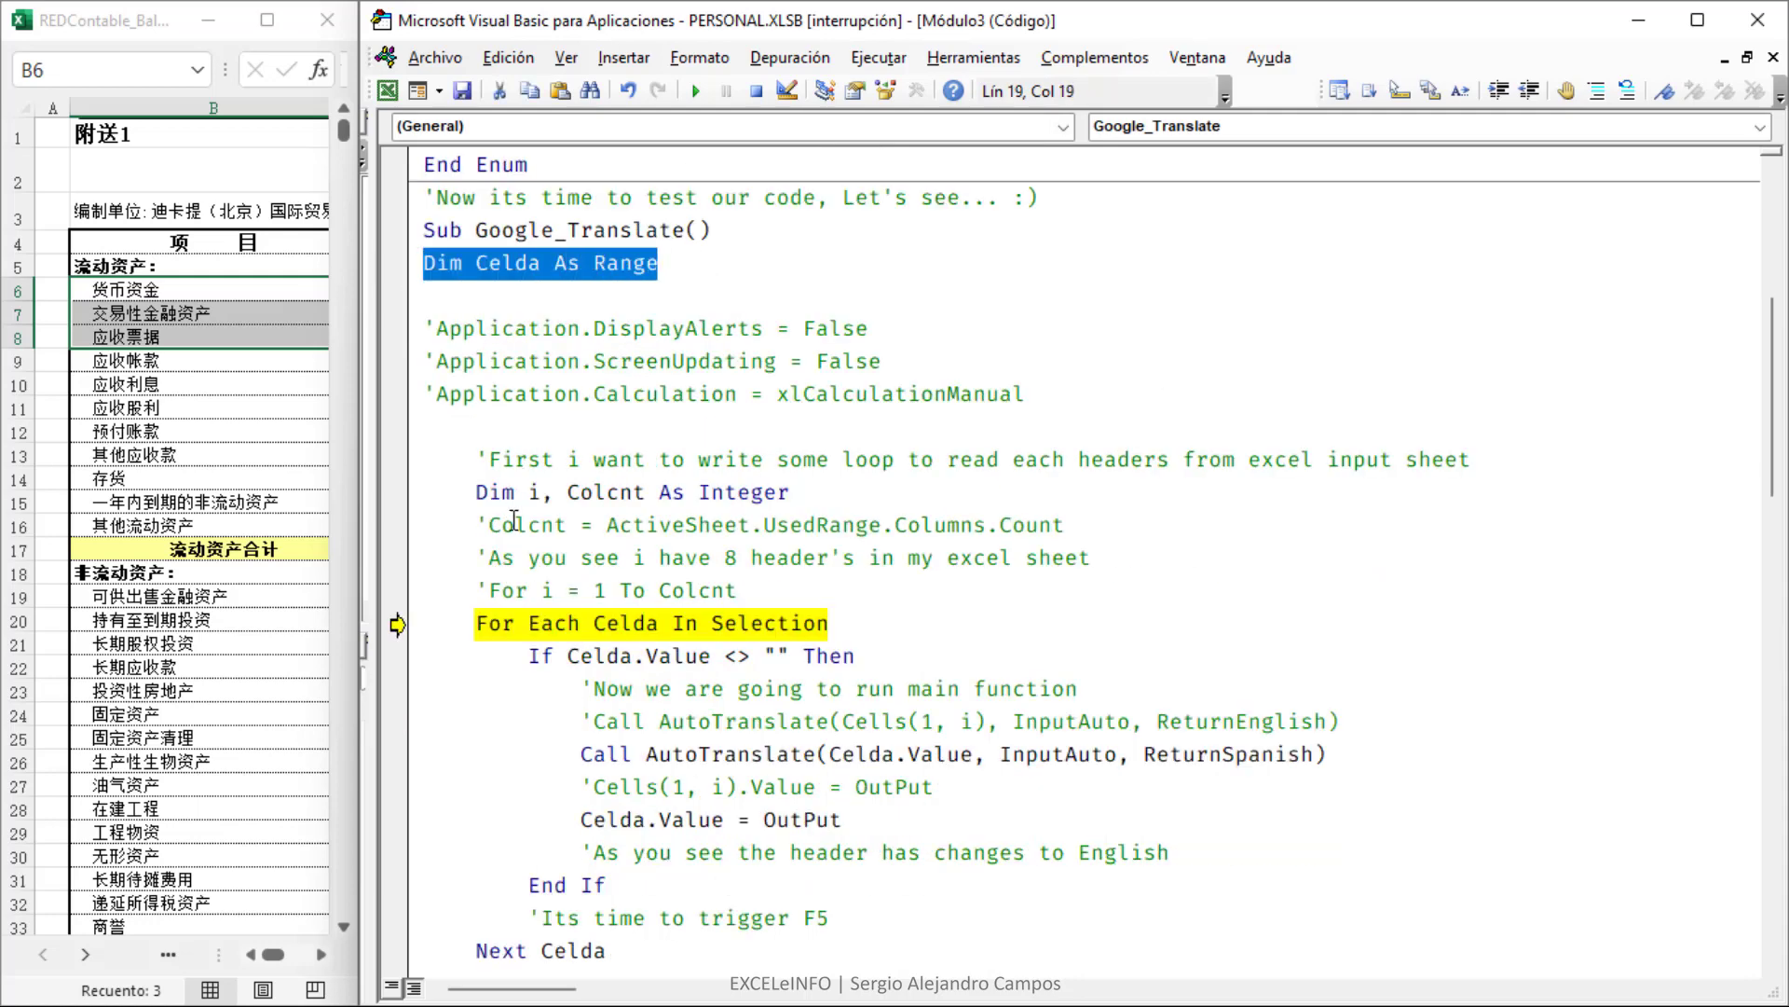
click(477, 623)
drag(554, 622, 849, 624)
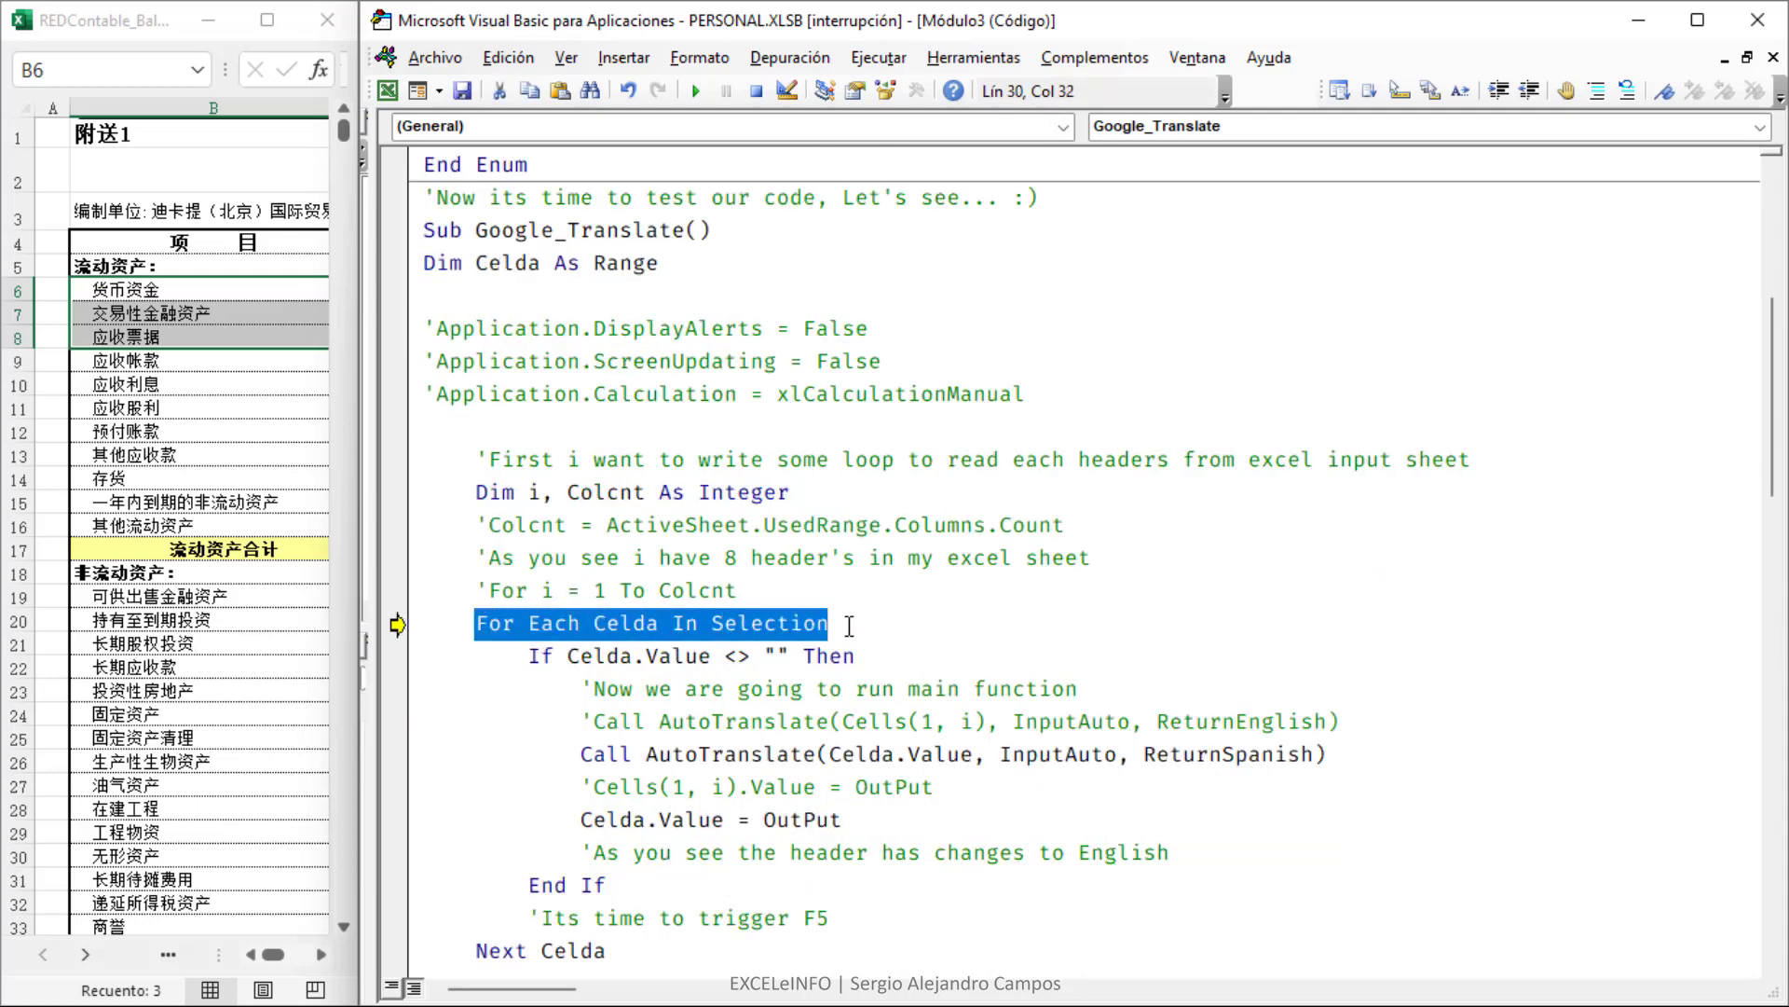
click(849, 624)
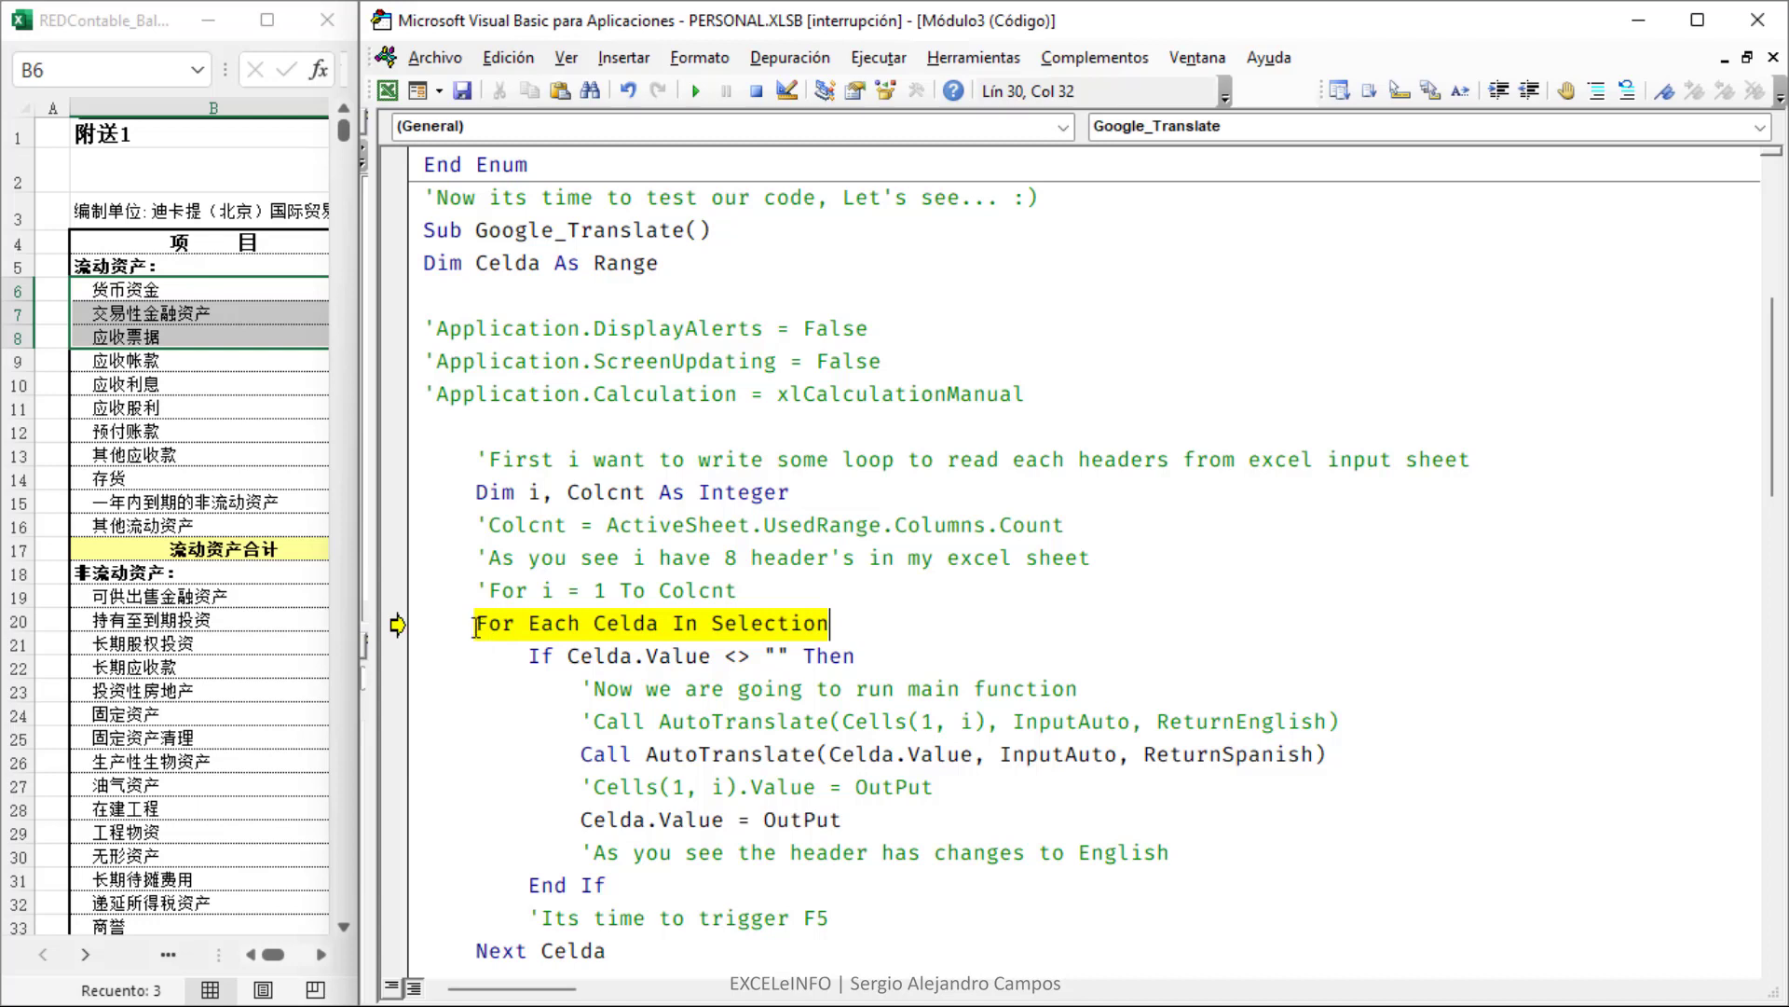
drag(475, 624, 843, 626)
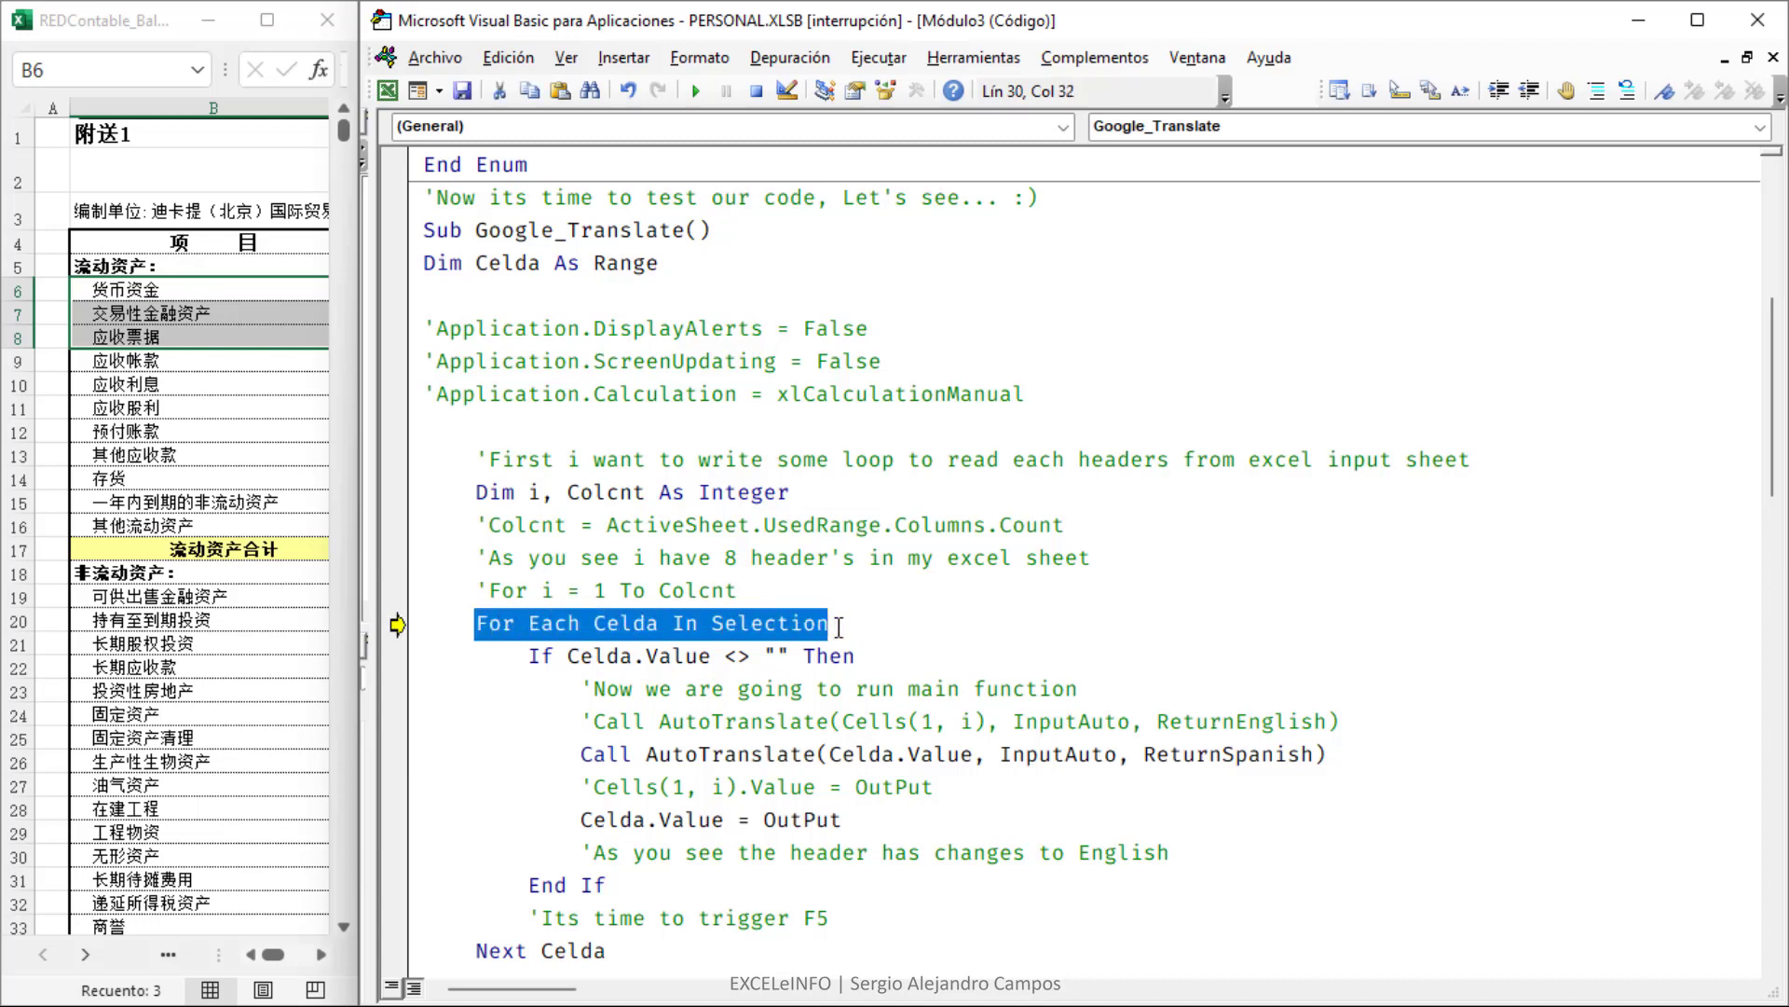
click(838, 627)
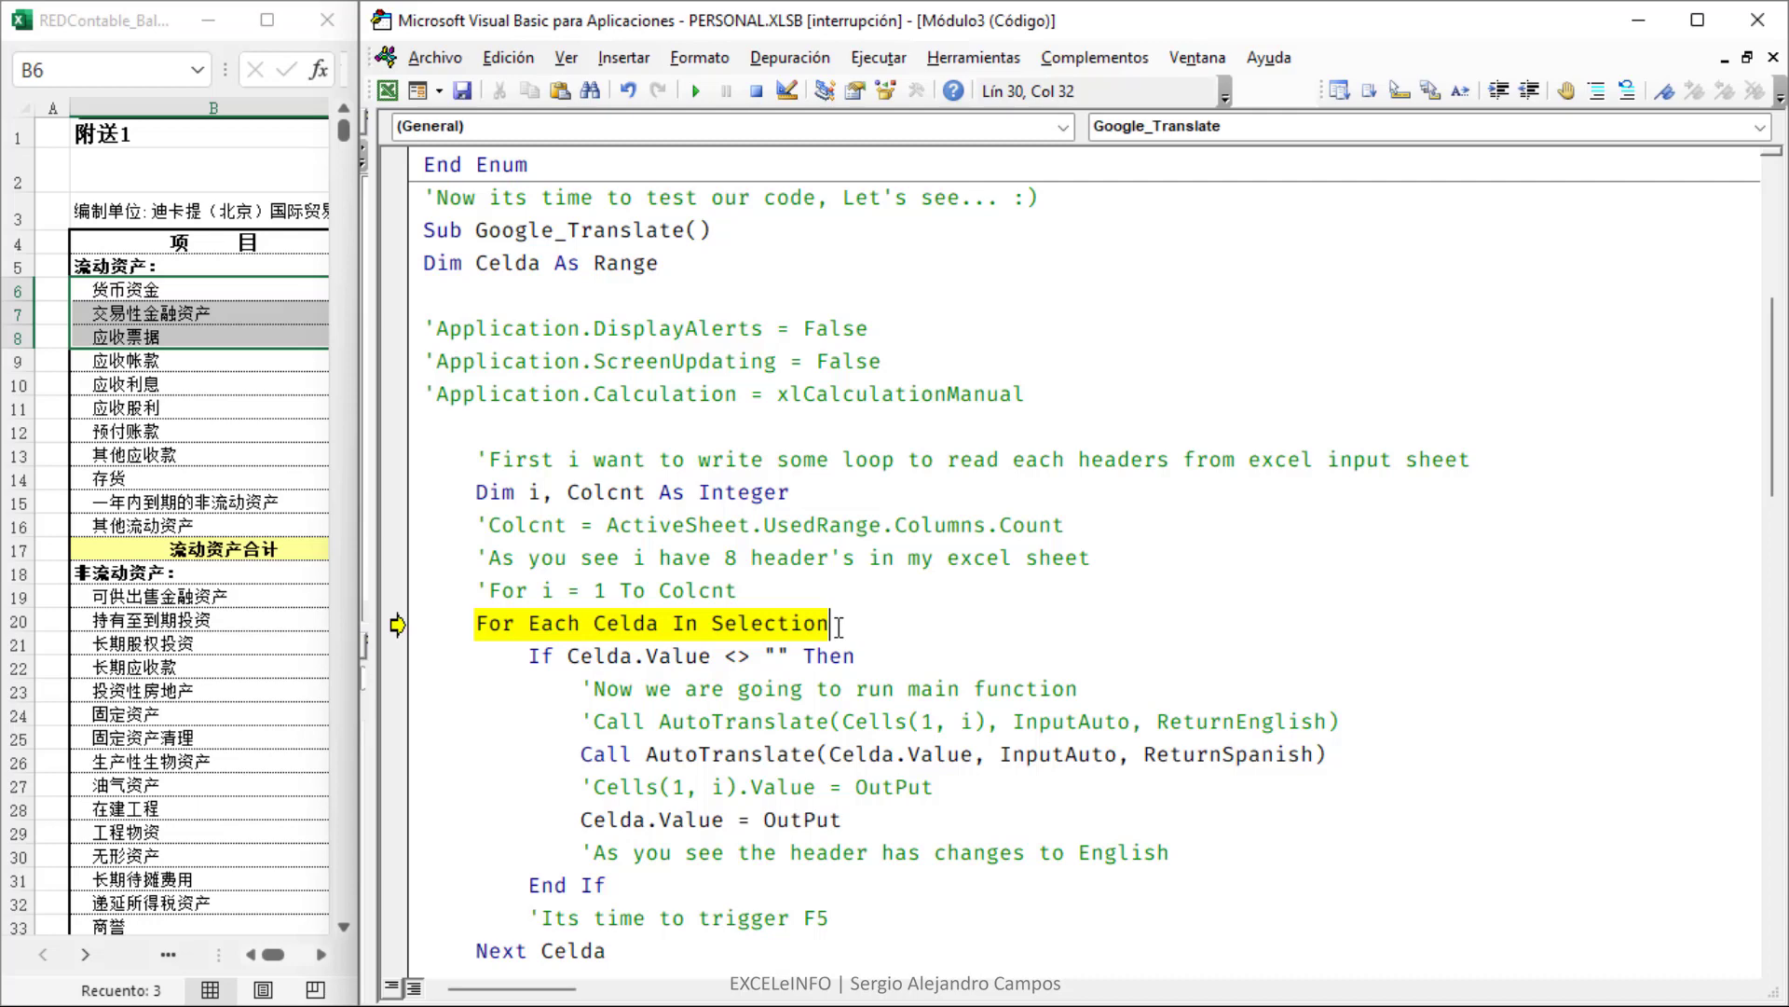
scroll(1337, 533, down, 2)
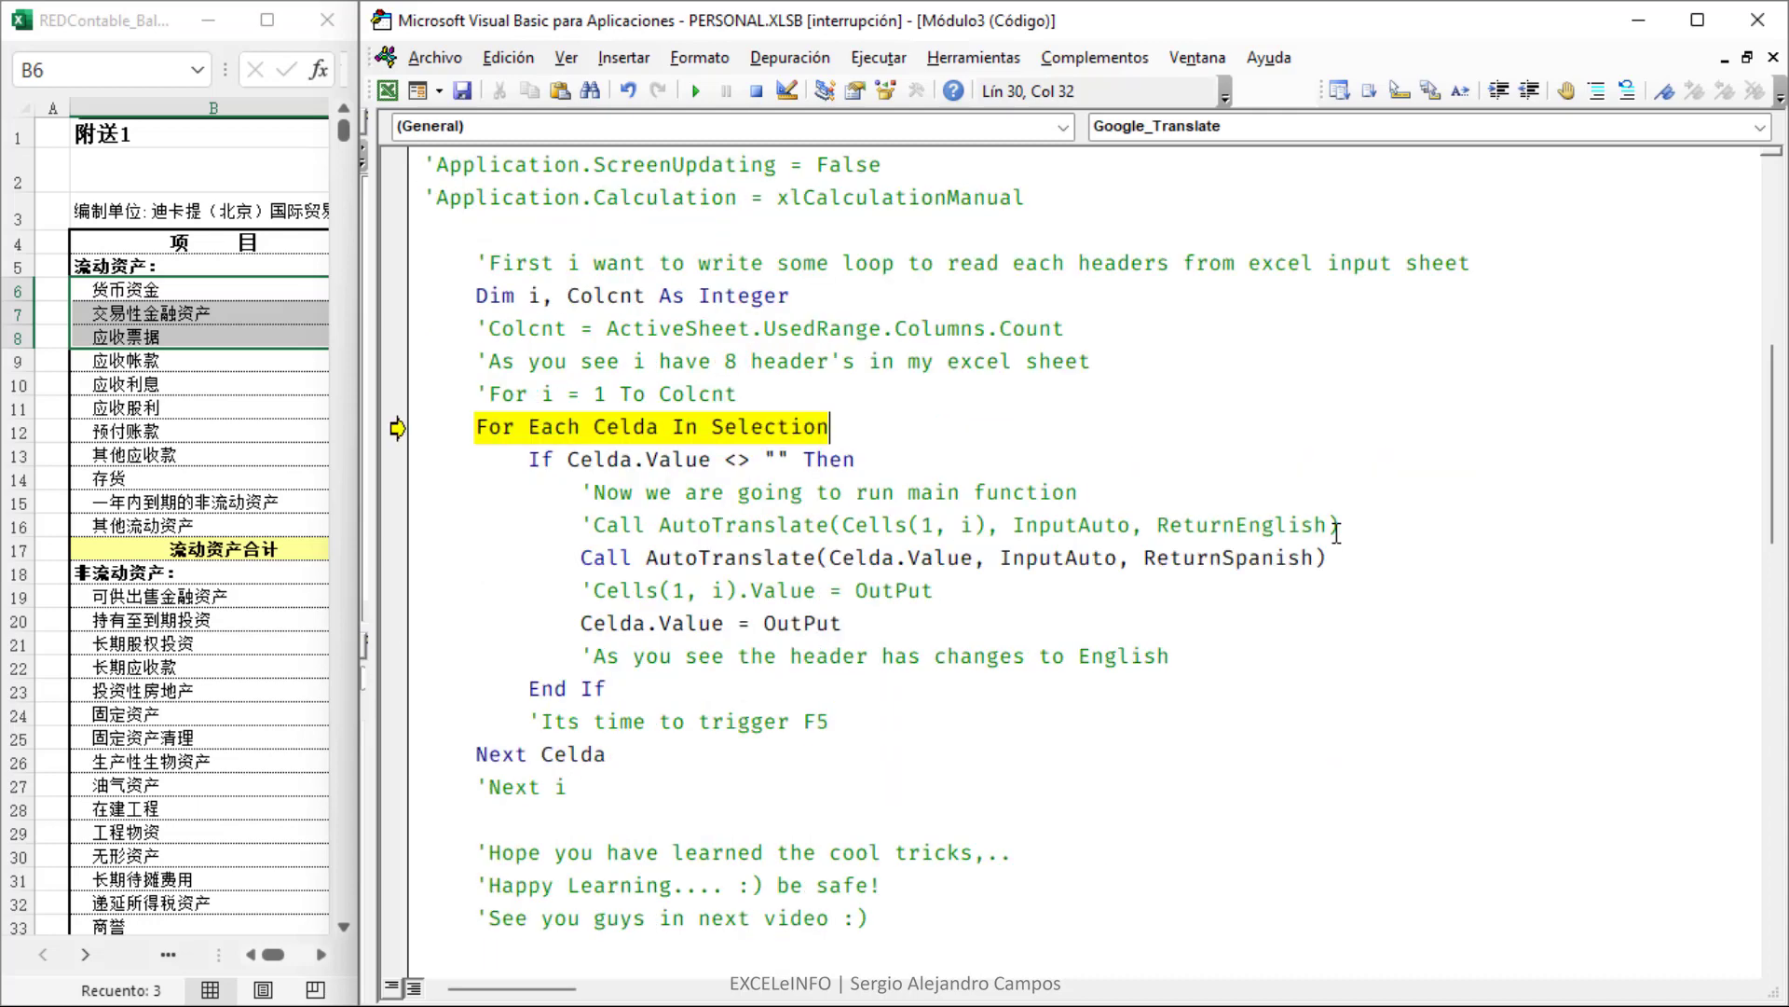
key(F8)
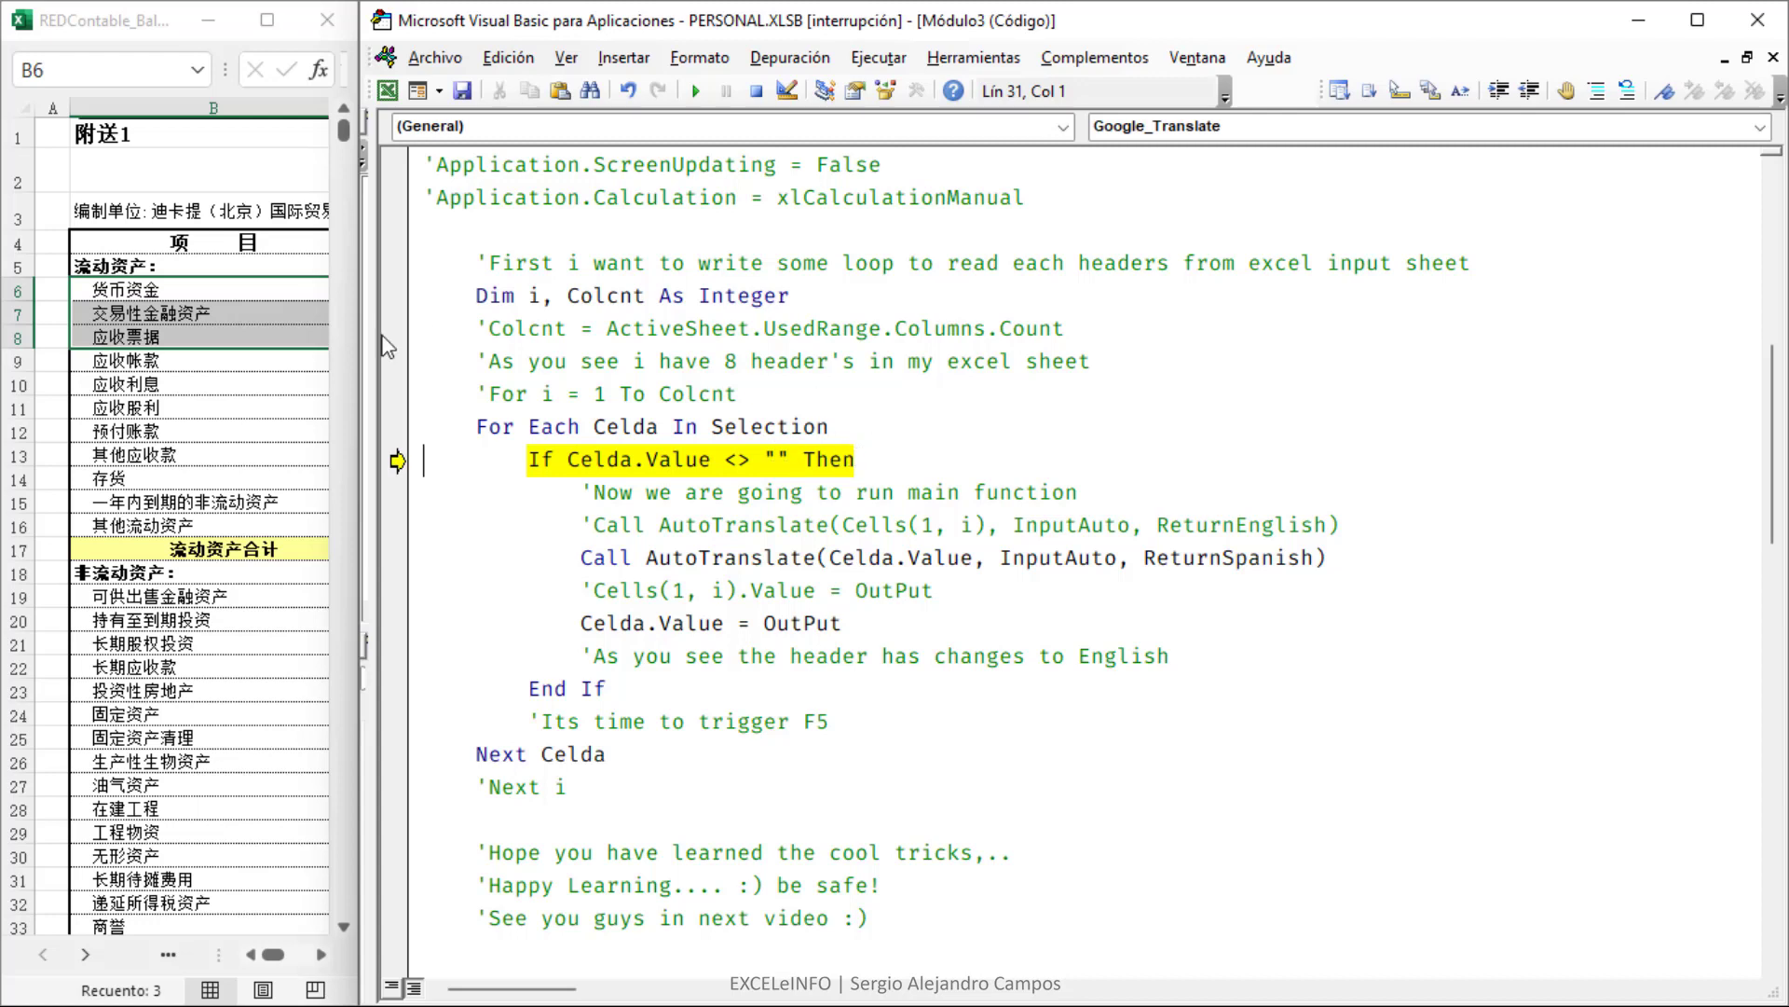
- Step the macro onto the Call AutoTranslate line and highlight the AutoTranslate function name
click(943, 466)
key(F8)
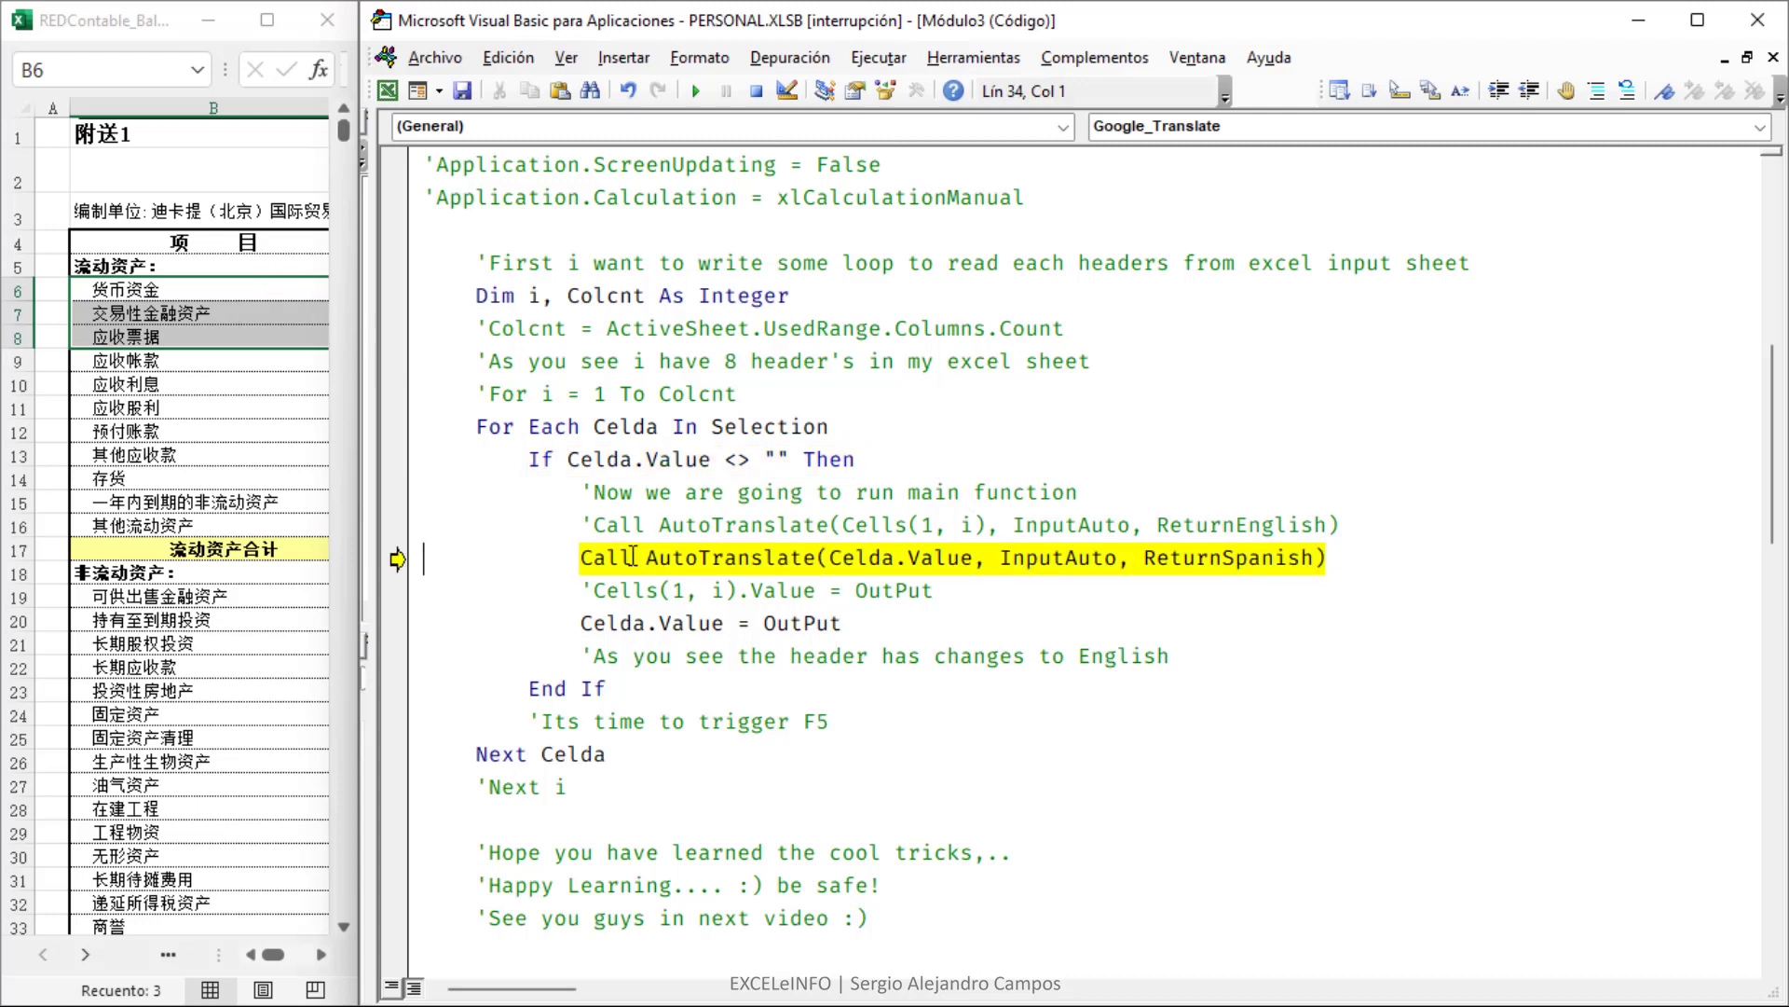
drag(645, 558, 815, 571)
click(815, 570)
- Highlight the Celda.Value and InputAuto arguments of the AutoTranslate call
drag(836, 557, 1299, 557)
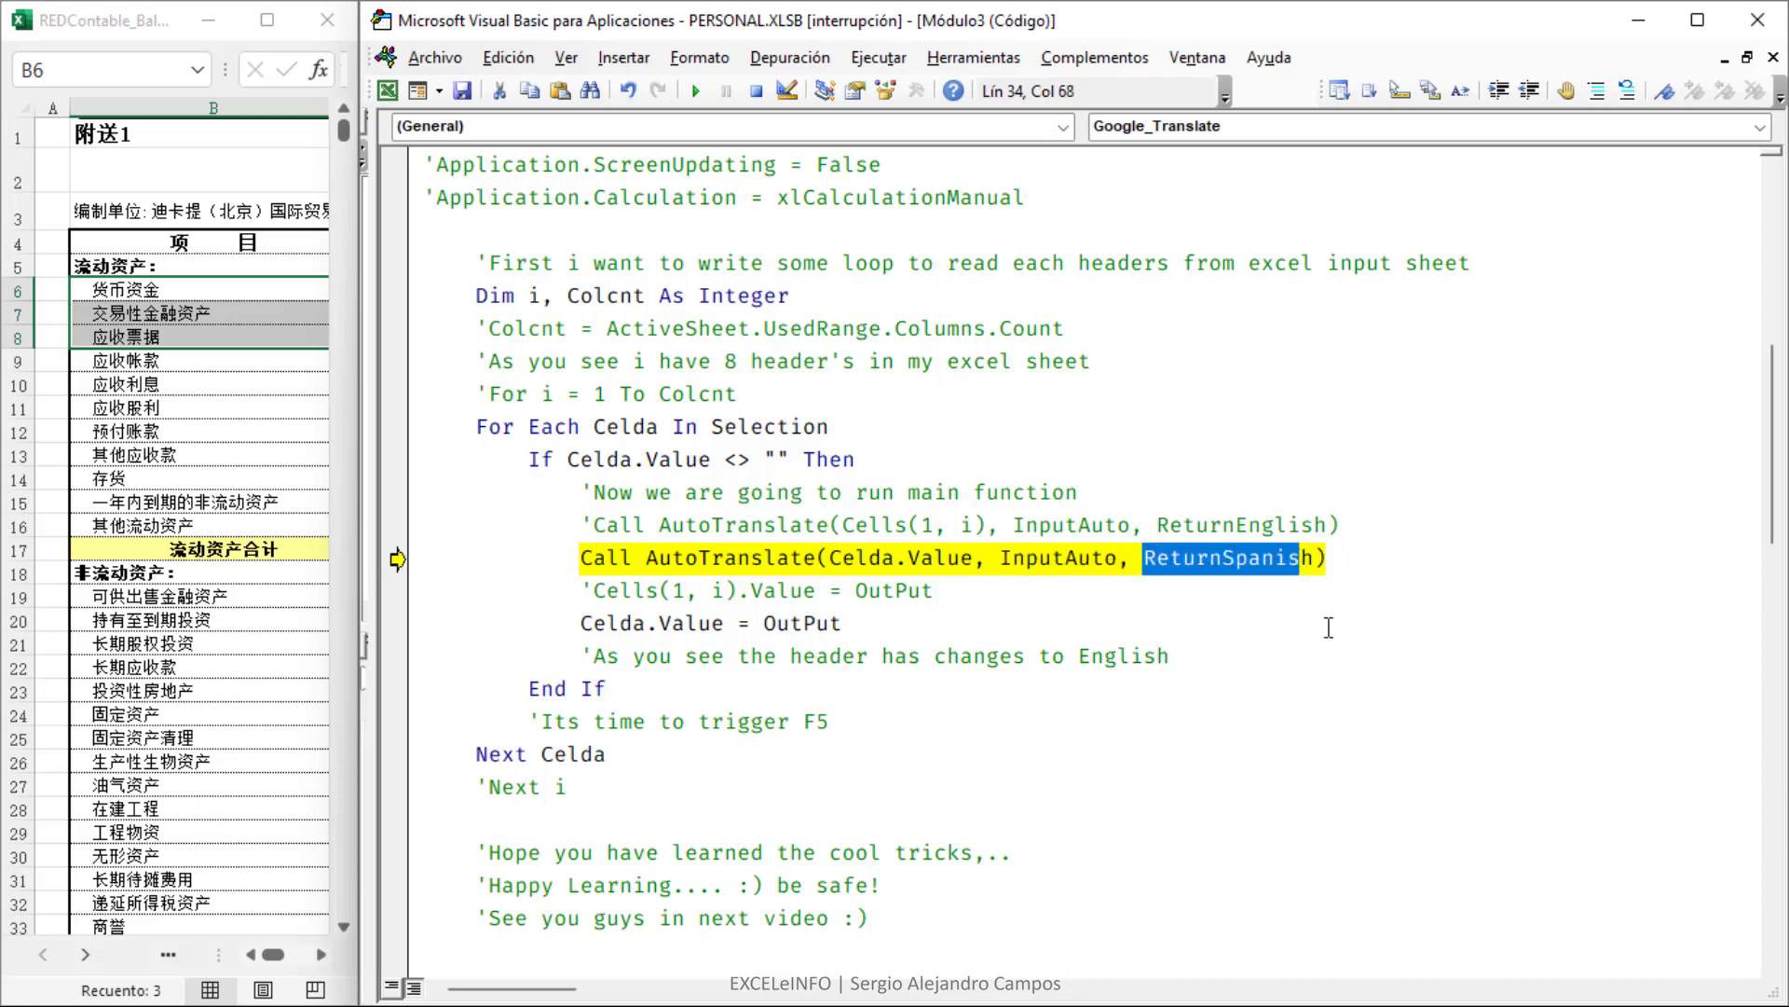
drag(1001, 559, 1119, 559)
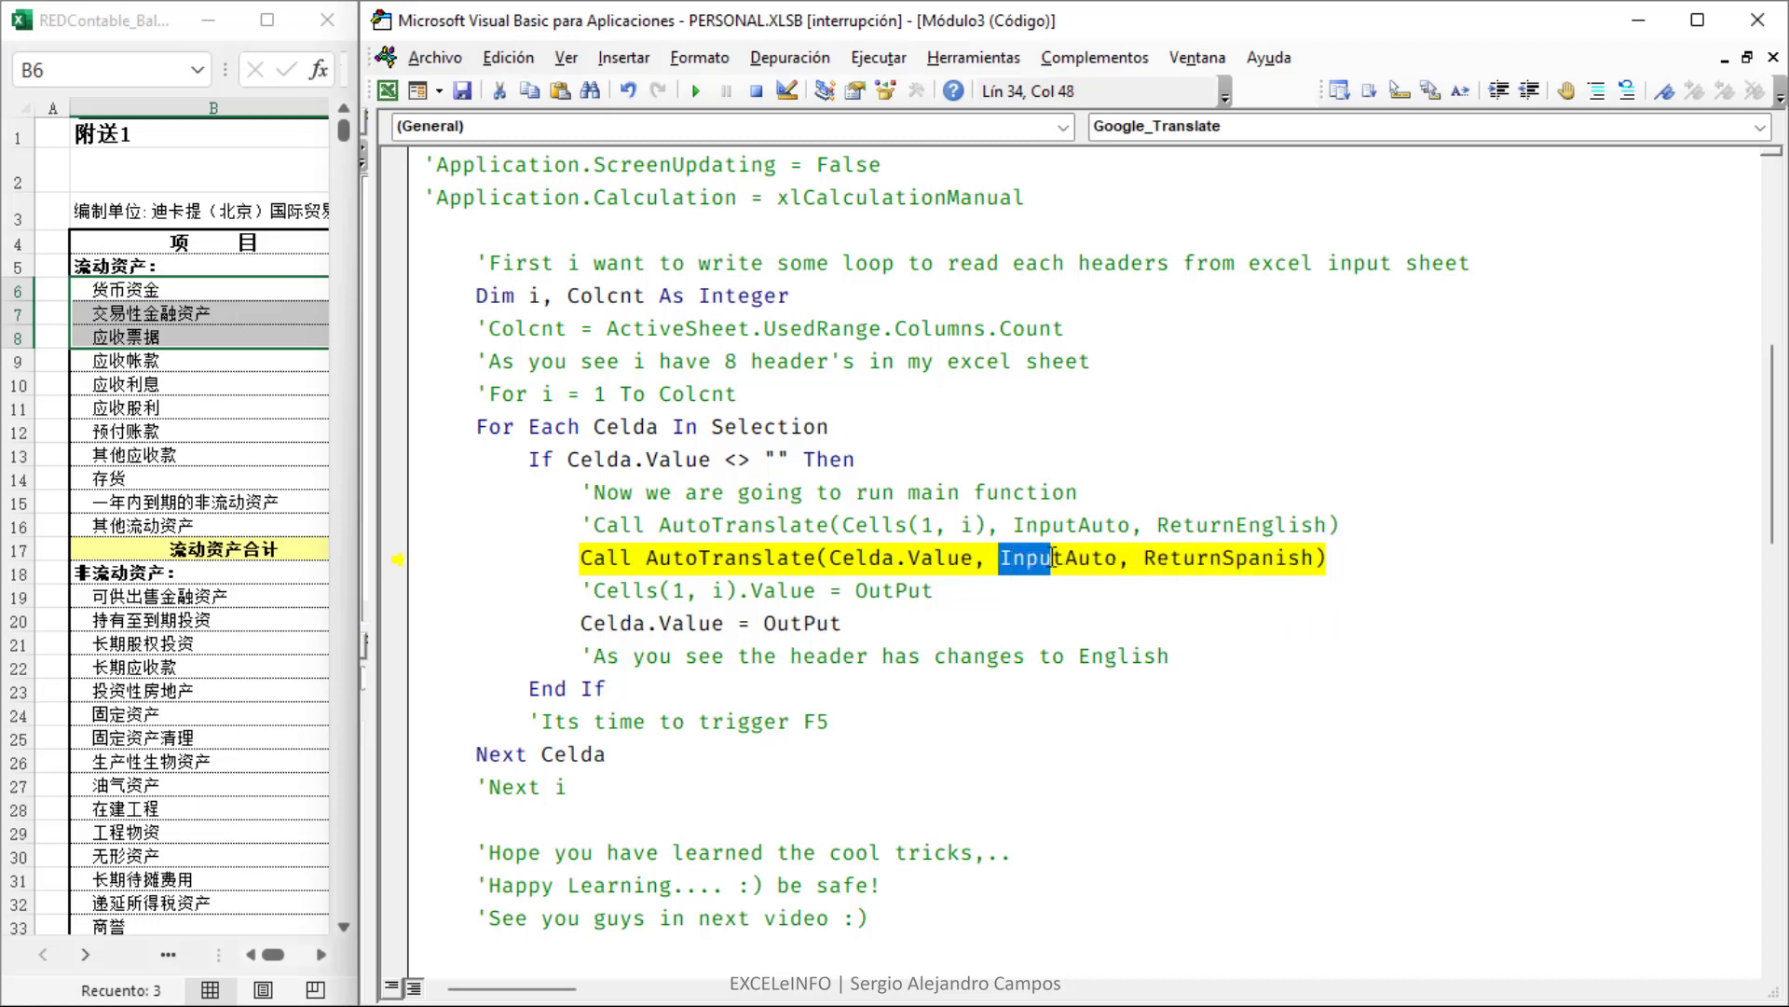
click(1119, 559)
scroll(1120, 560, up, 4)
scroll(891, 441, up, 2)
scroll(890, 441, up, 1)
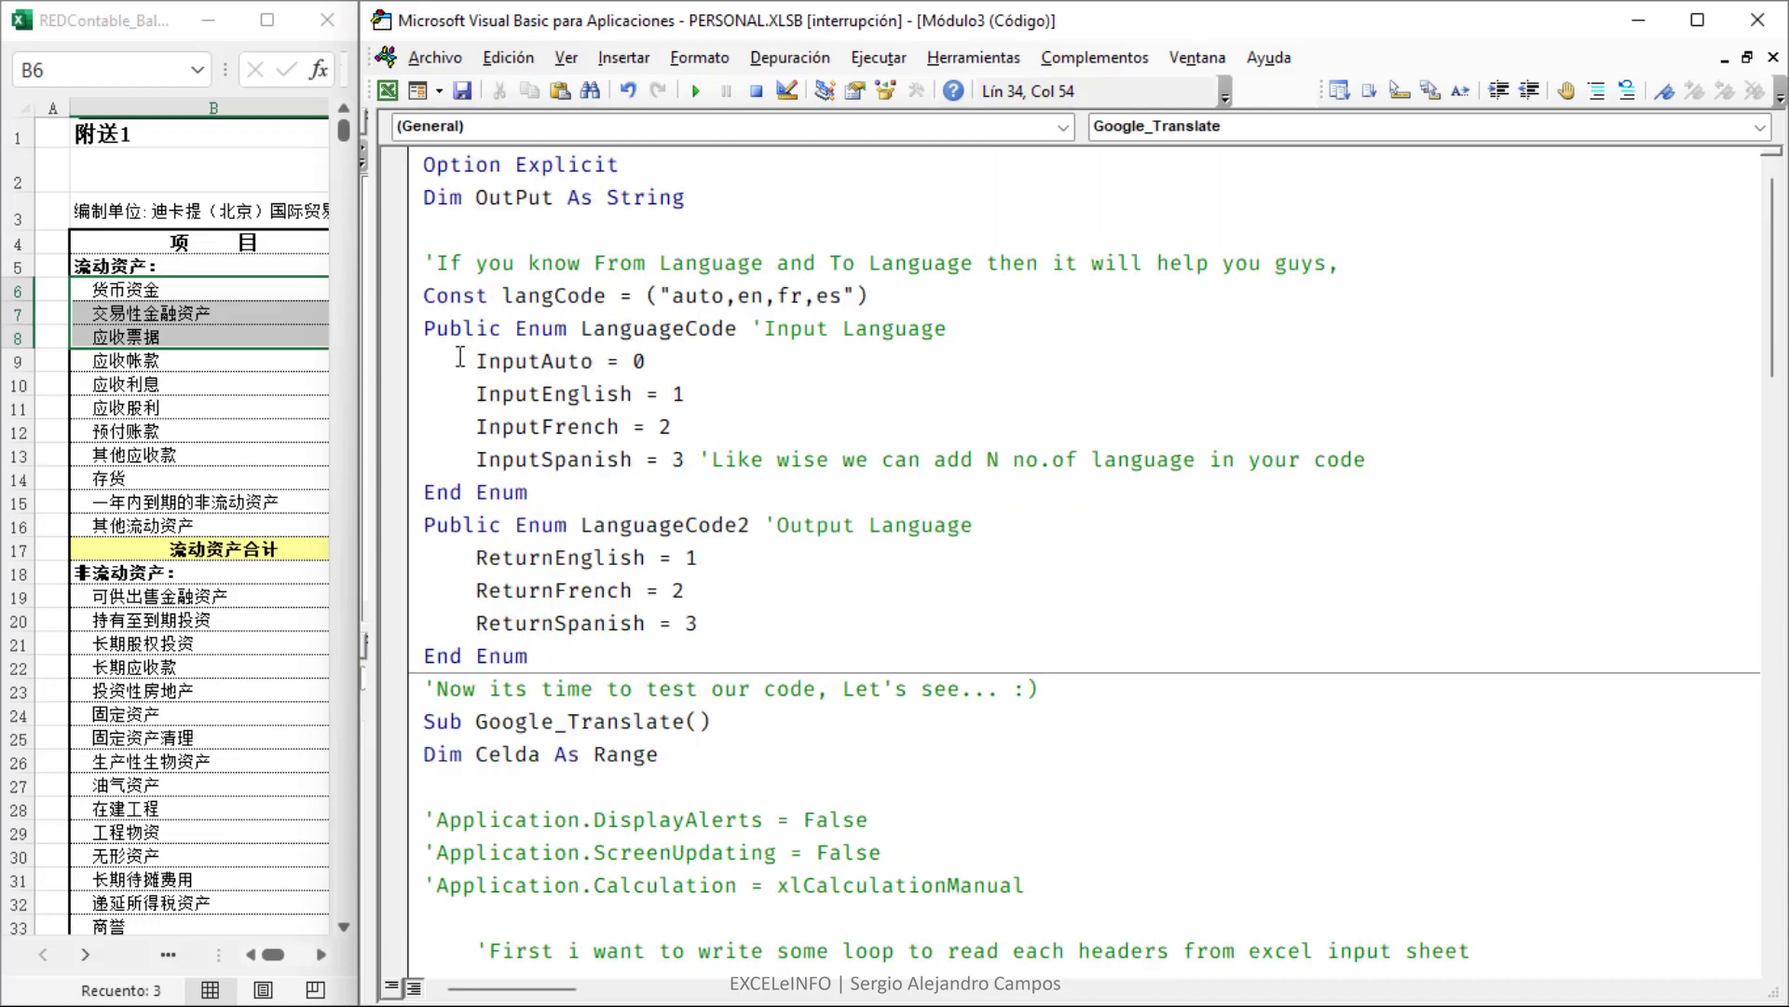
- Show that InputAuto equals 0 and point out the en and es codes in the language list
drag(476, 361, 646, 361)
click(646, 361)
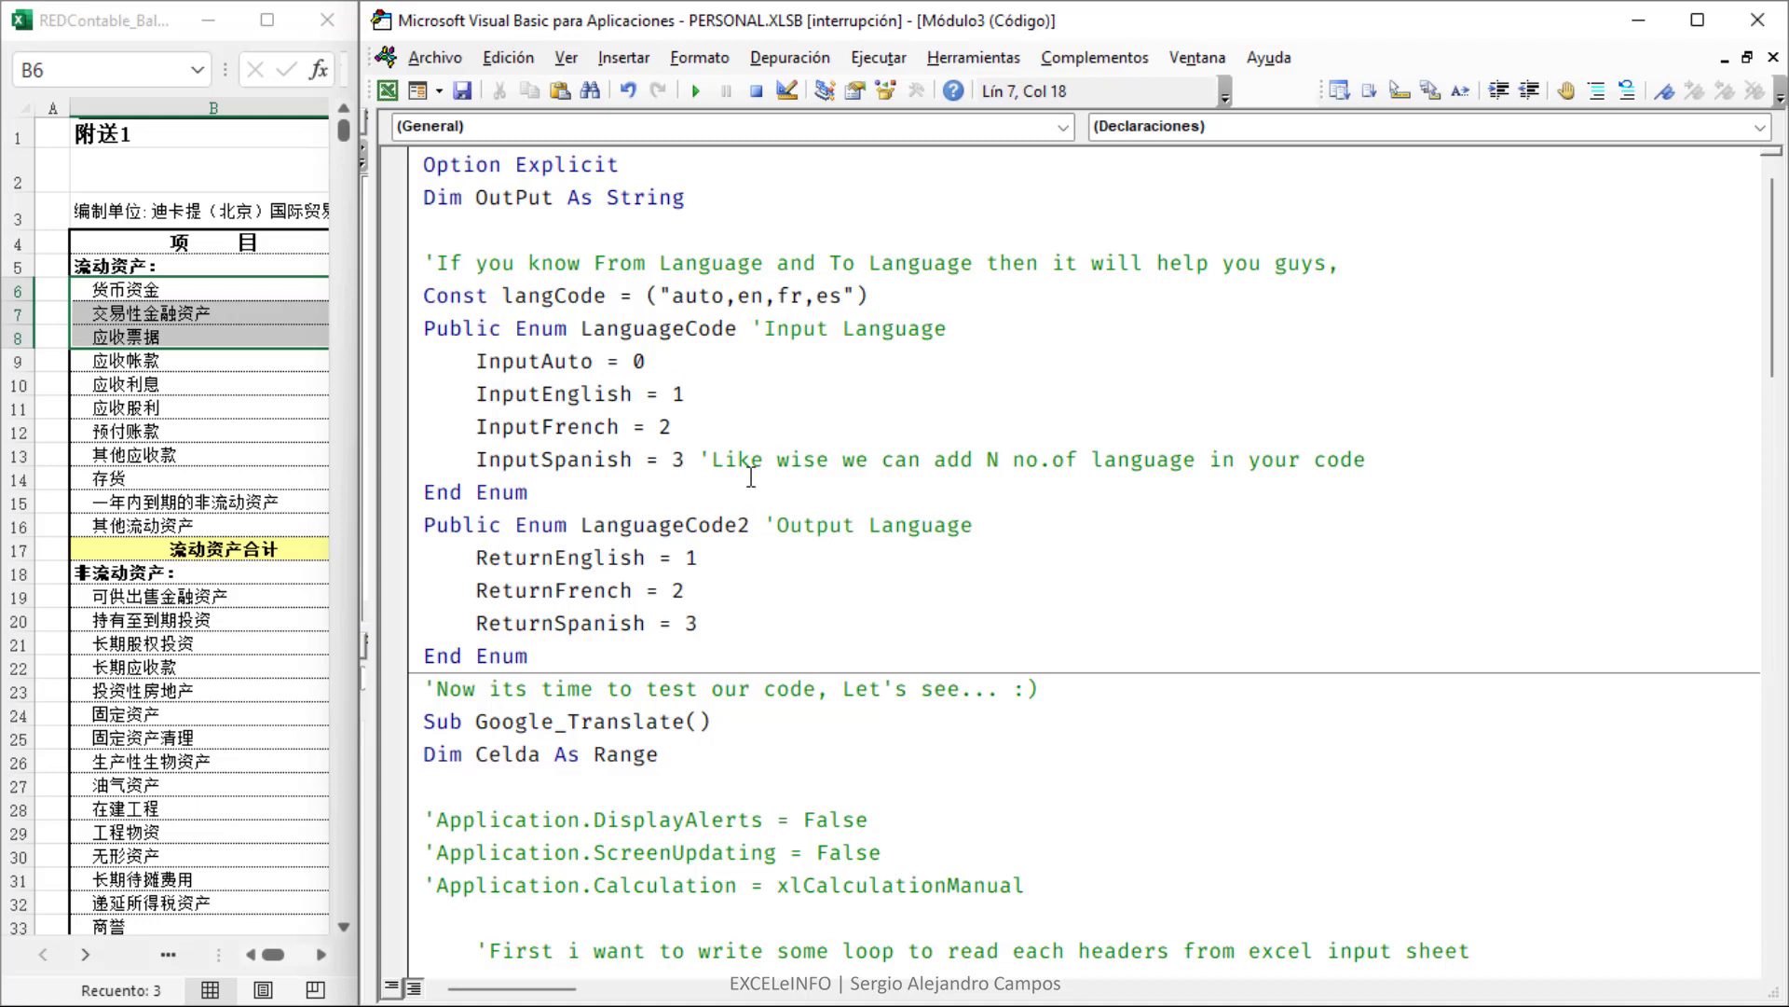
click(746, 299)
click(841, 298)
- Check the current value of ReturnSpanish in the AutoTranslate call
scroll(785, 470, down, 2)
scroll(785, 473, down, 1)
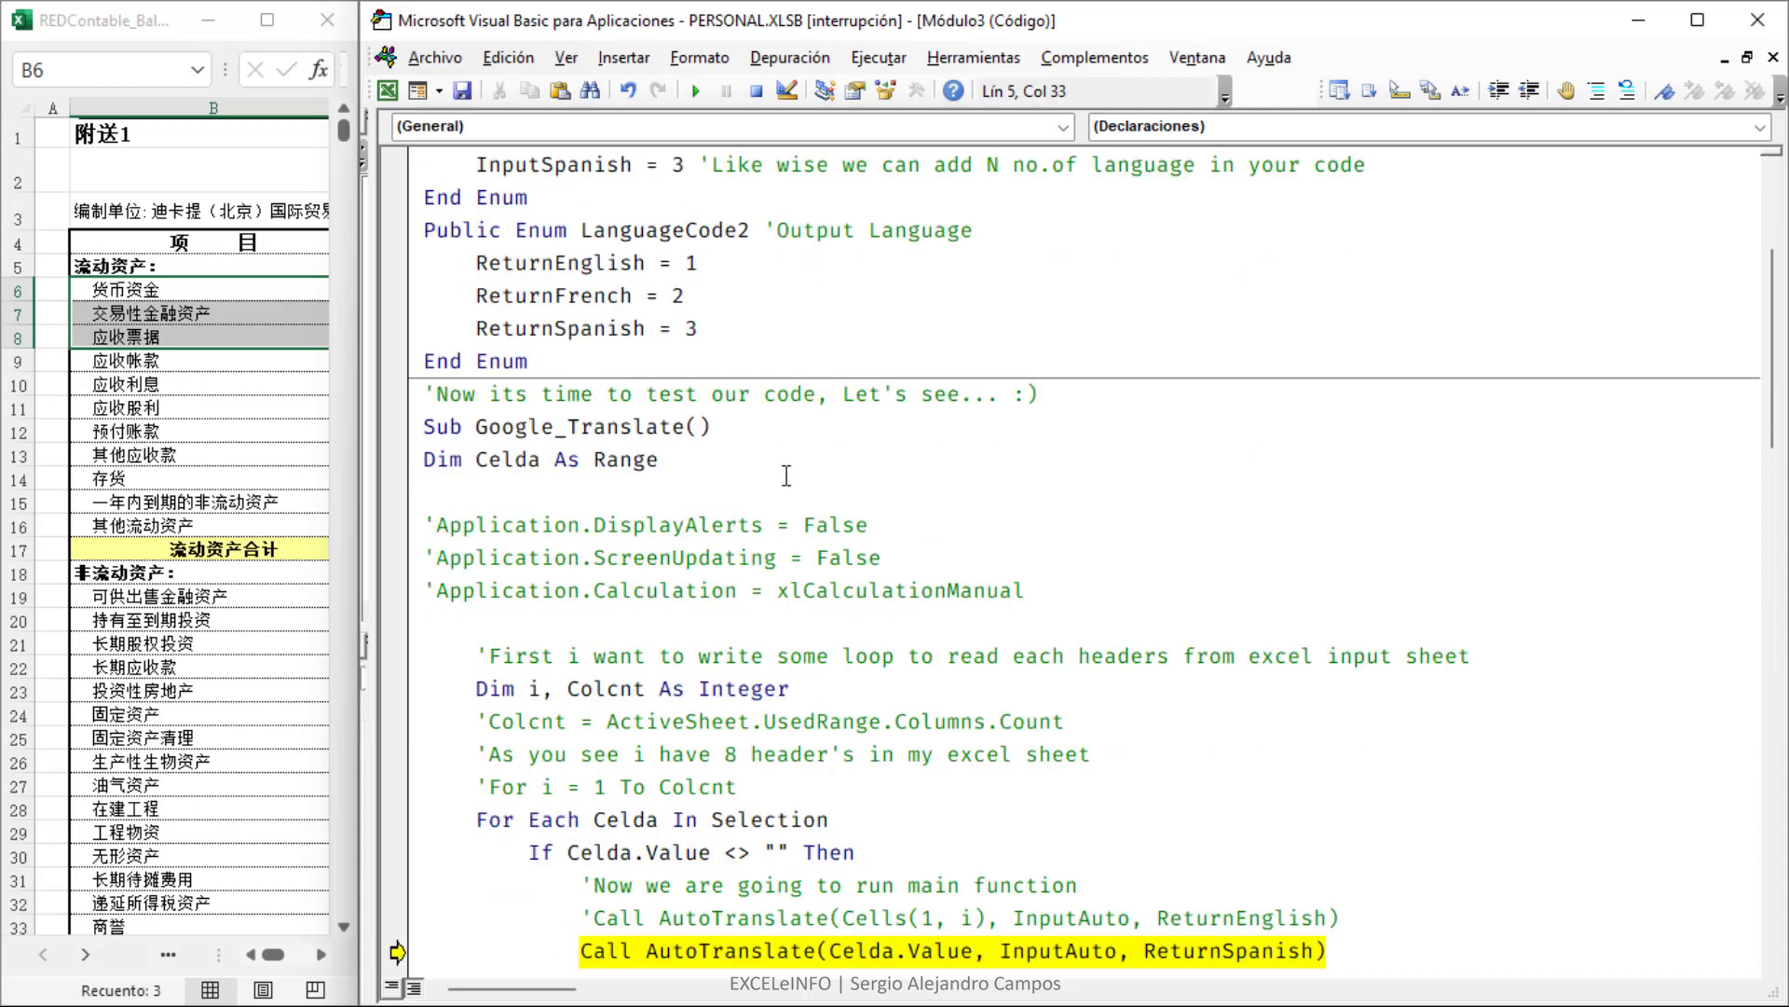
scroll(786, 475, down, 2)
scroll(785, 475, down, 1)
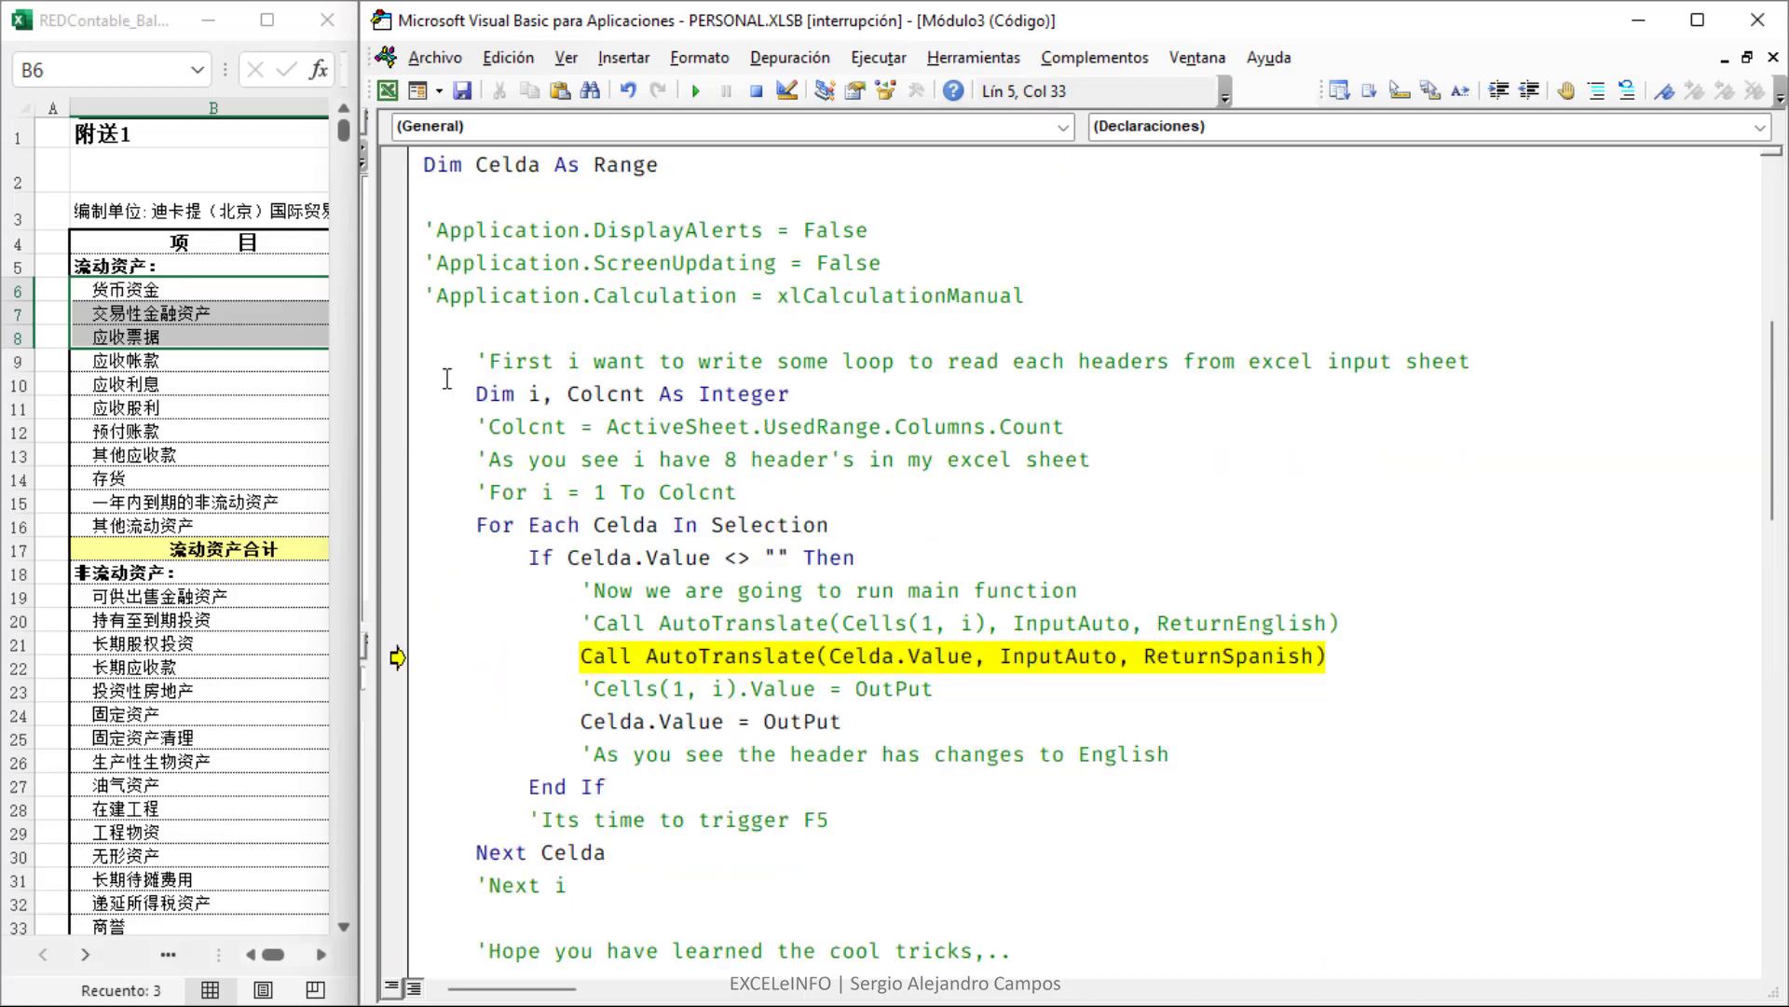
mouse_move(1060, 950)
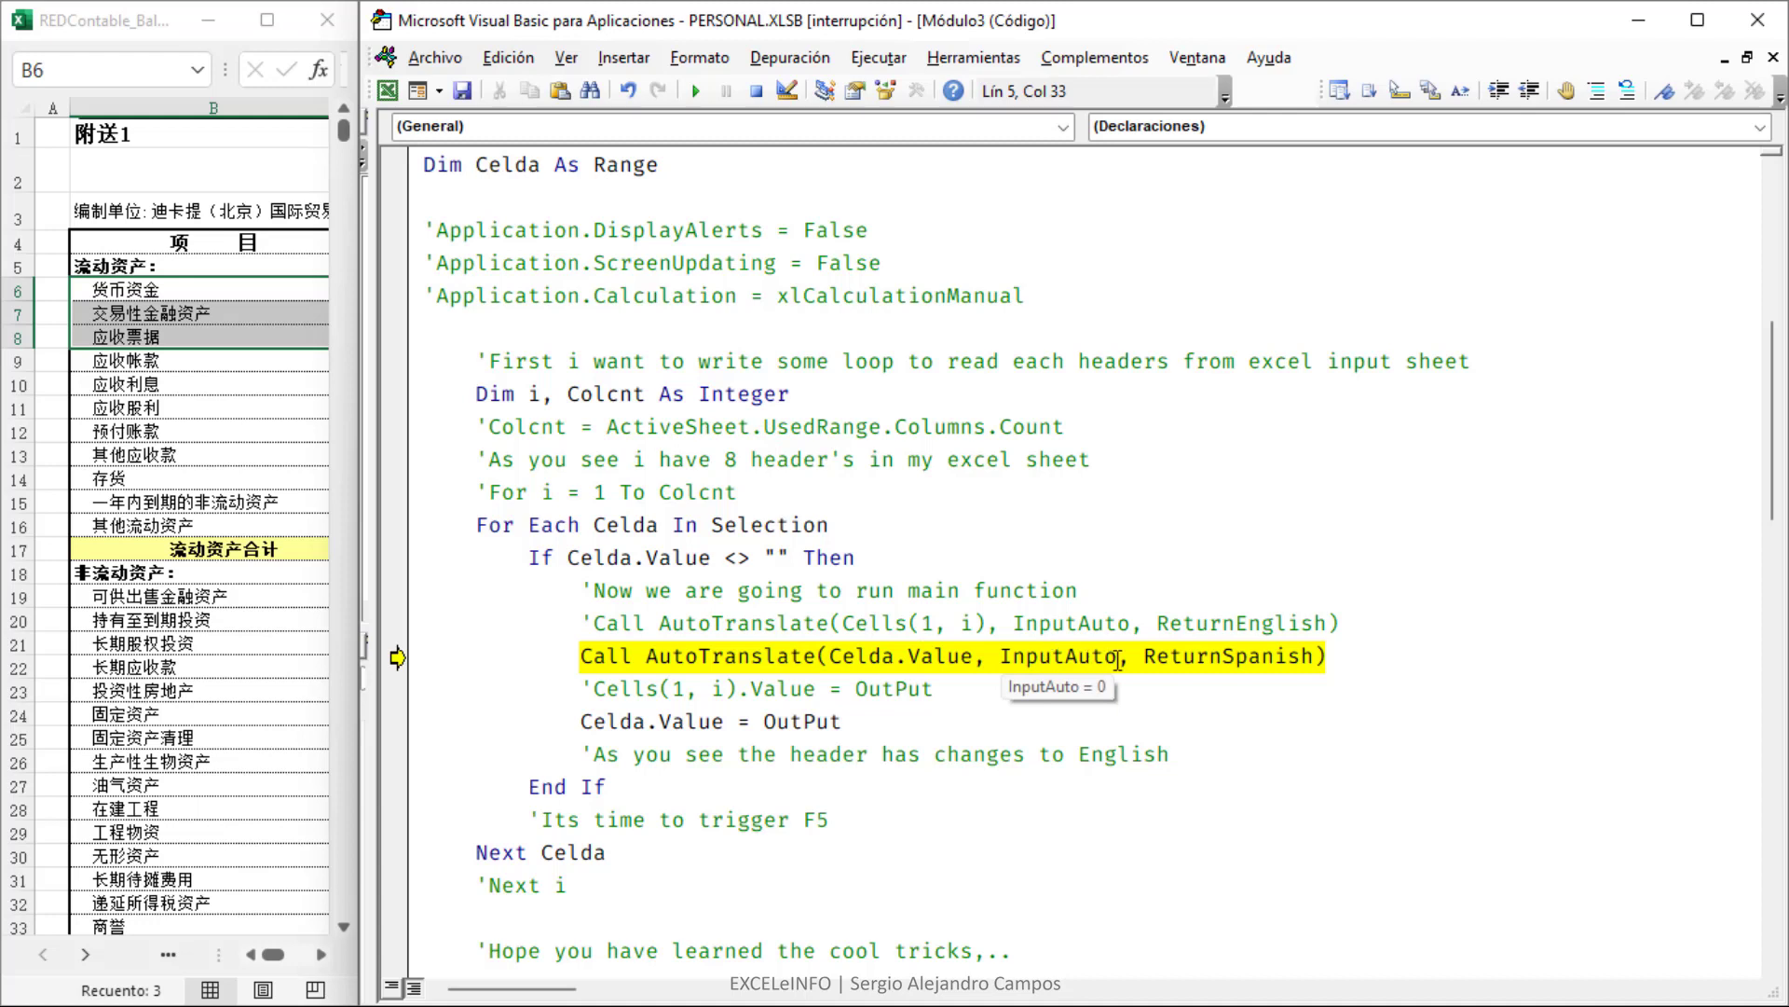
drag(1144, 656, 1314, 656)
click(1314, 658)
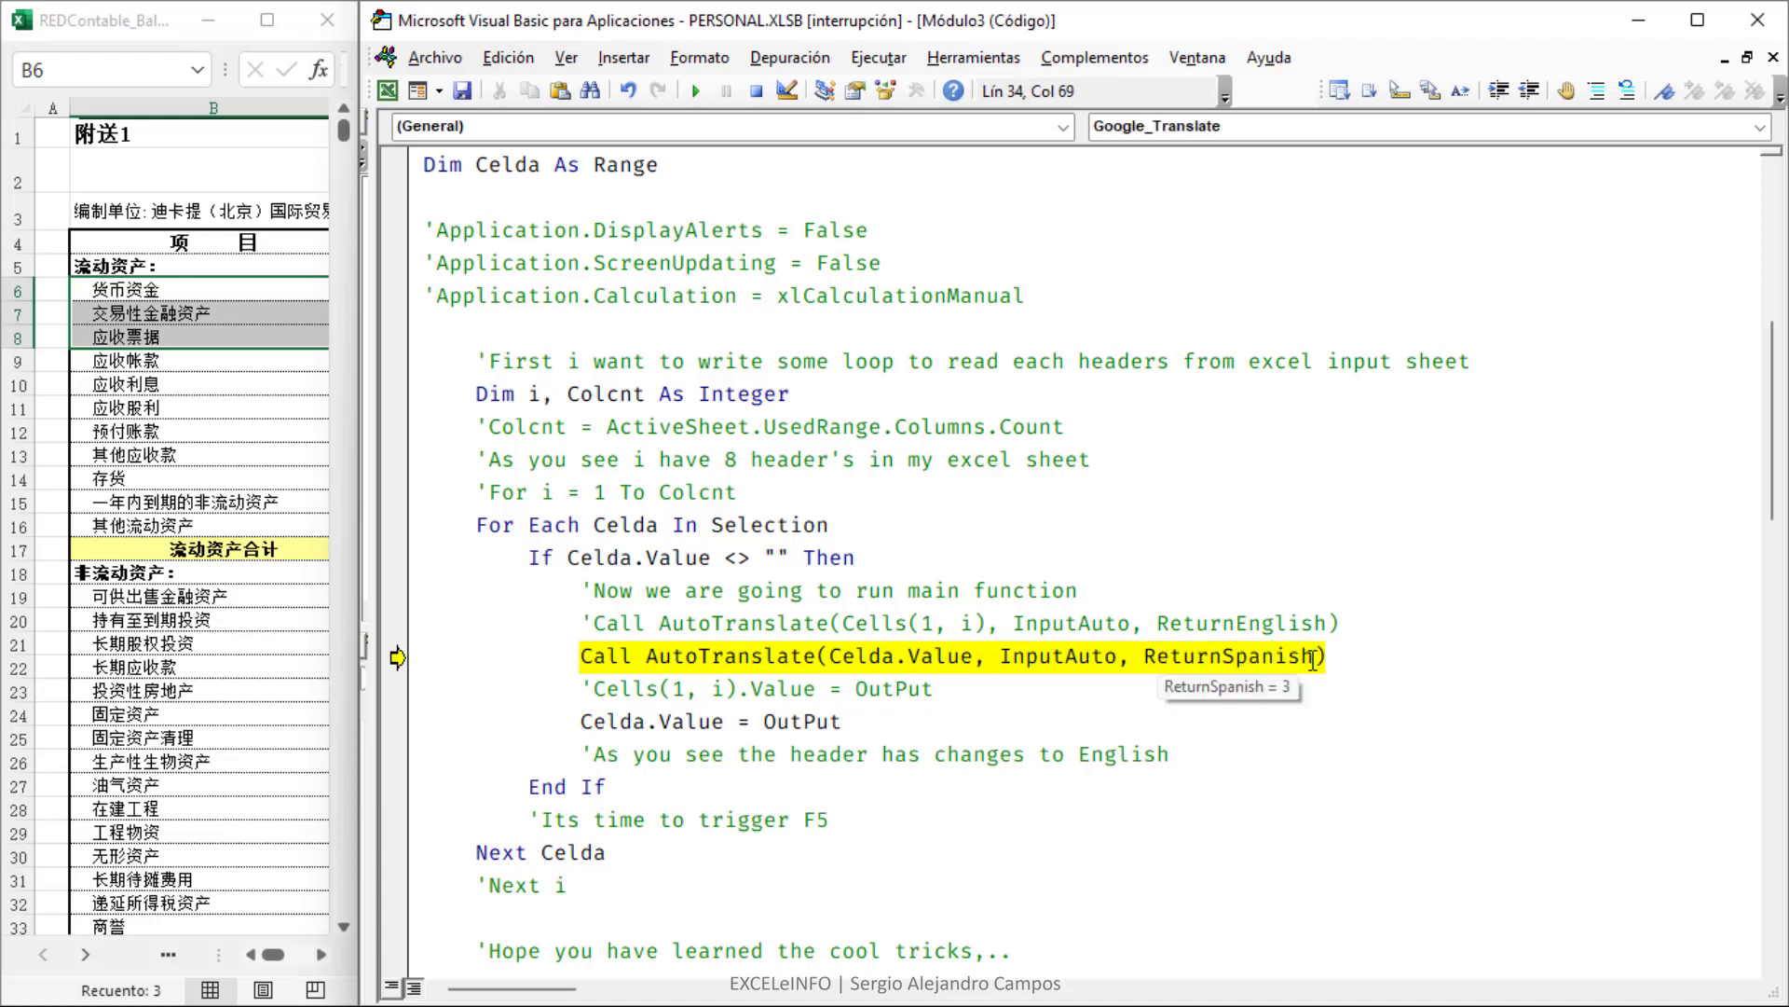
scroll(1313, 664, down, 1)
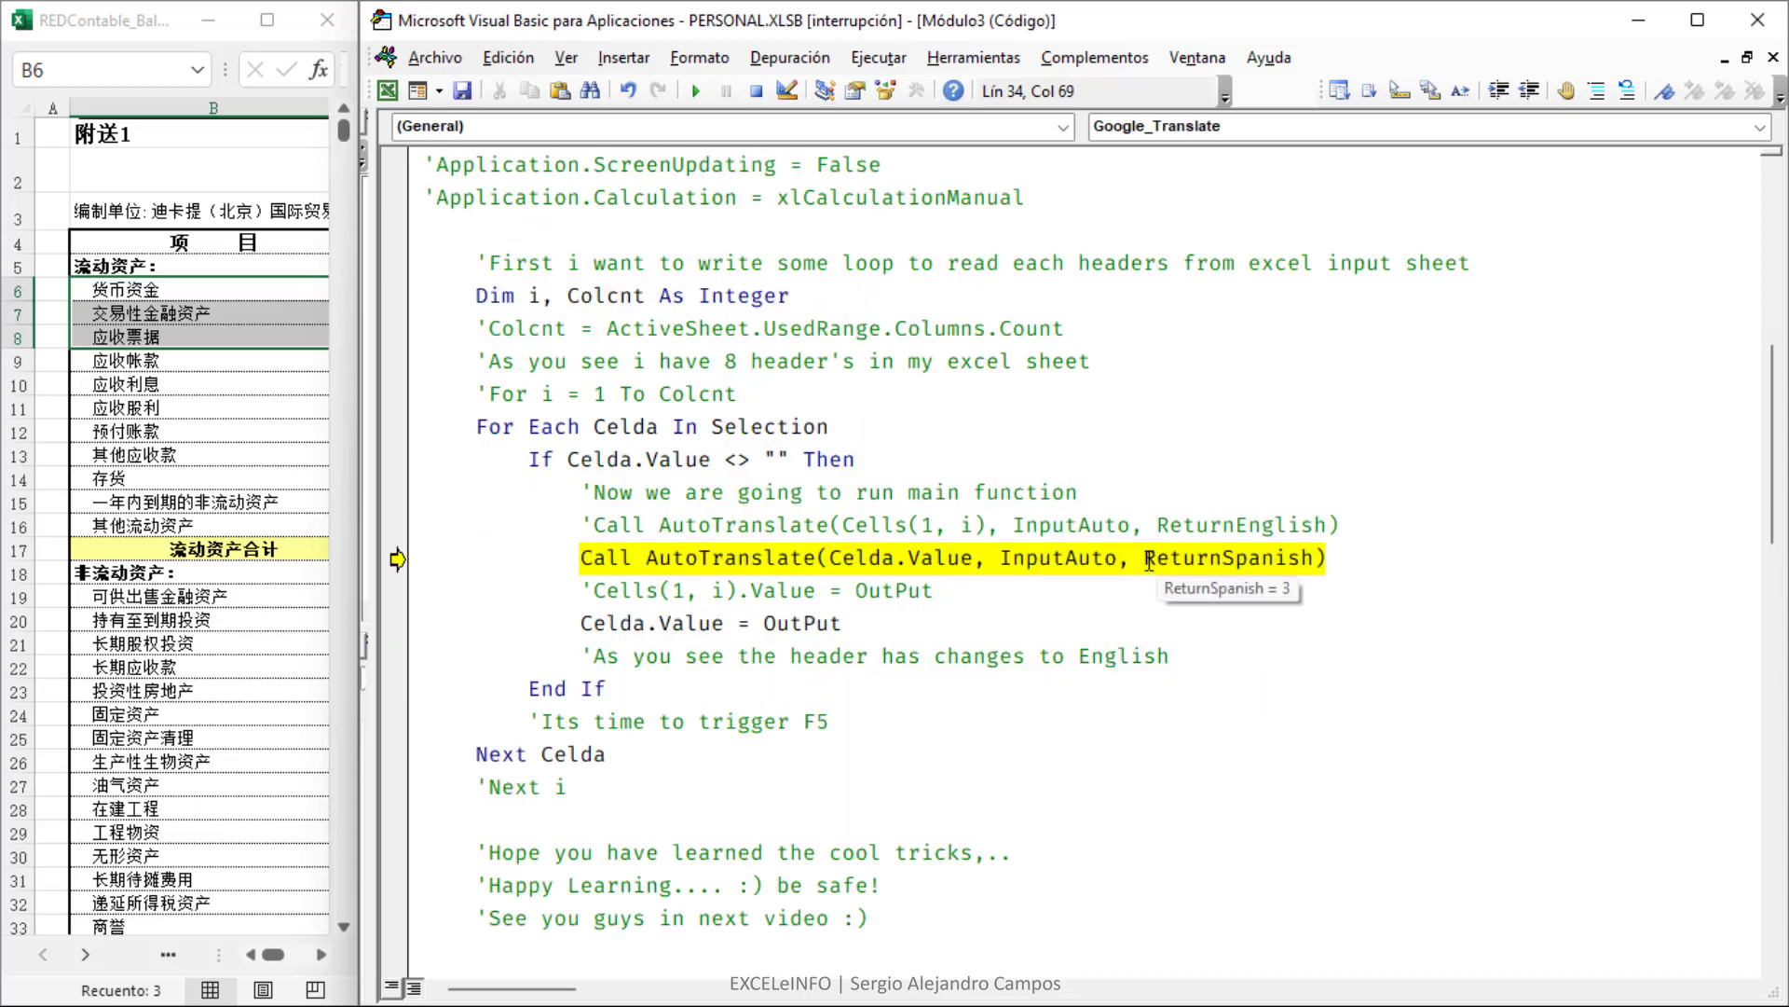
drag(1144, 557, 1309, 560)
click(1312, 559)
- Confirm ReturnSpanish is defined as 3 in the Enum, then return to the paused call
scroll(1314, 564, up, 3)
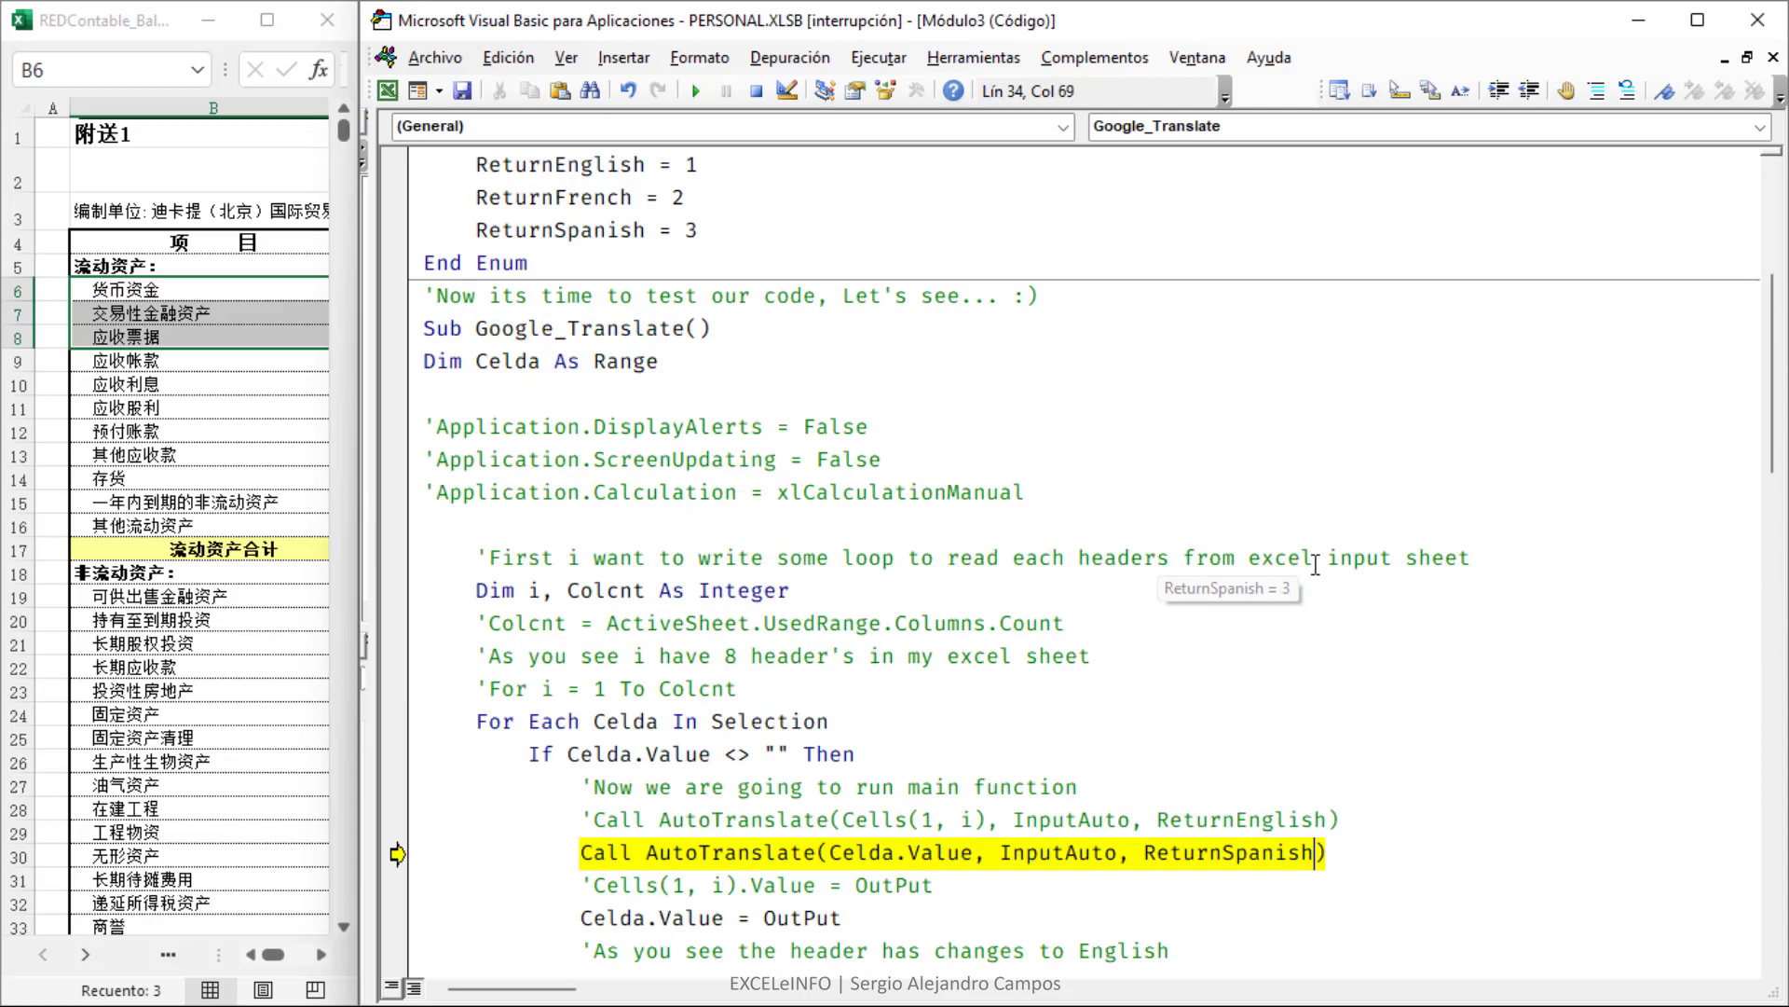
scroll(1314, 567, up, 2)
scroll(1314, 569, up, 1)
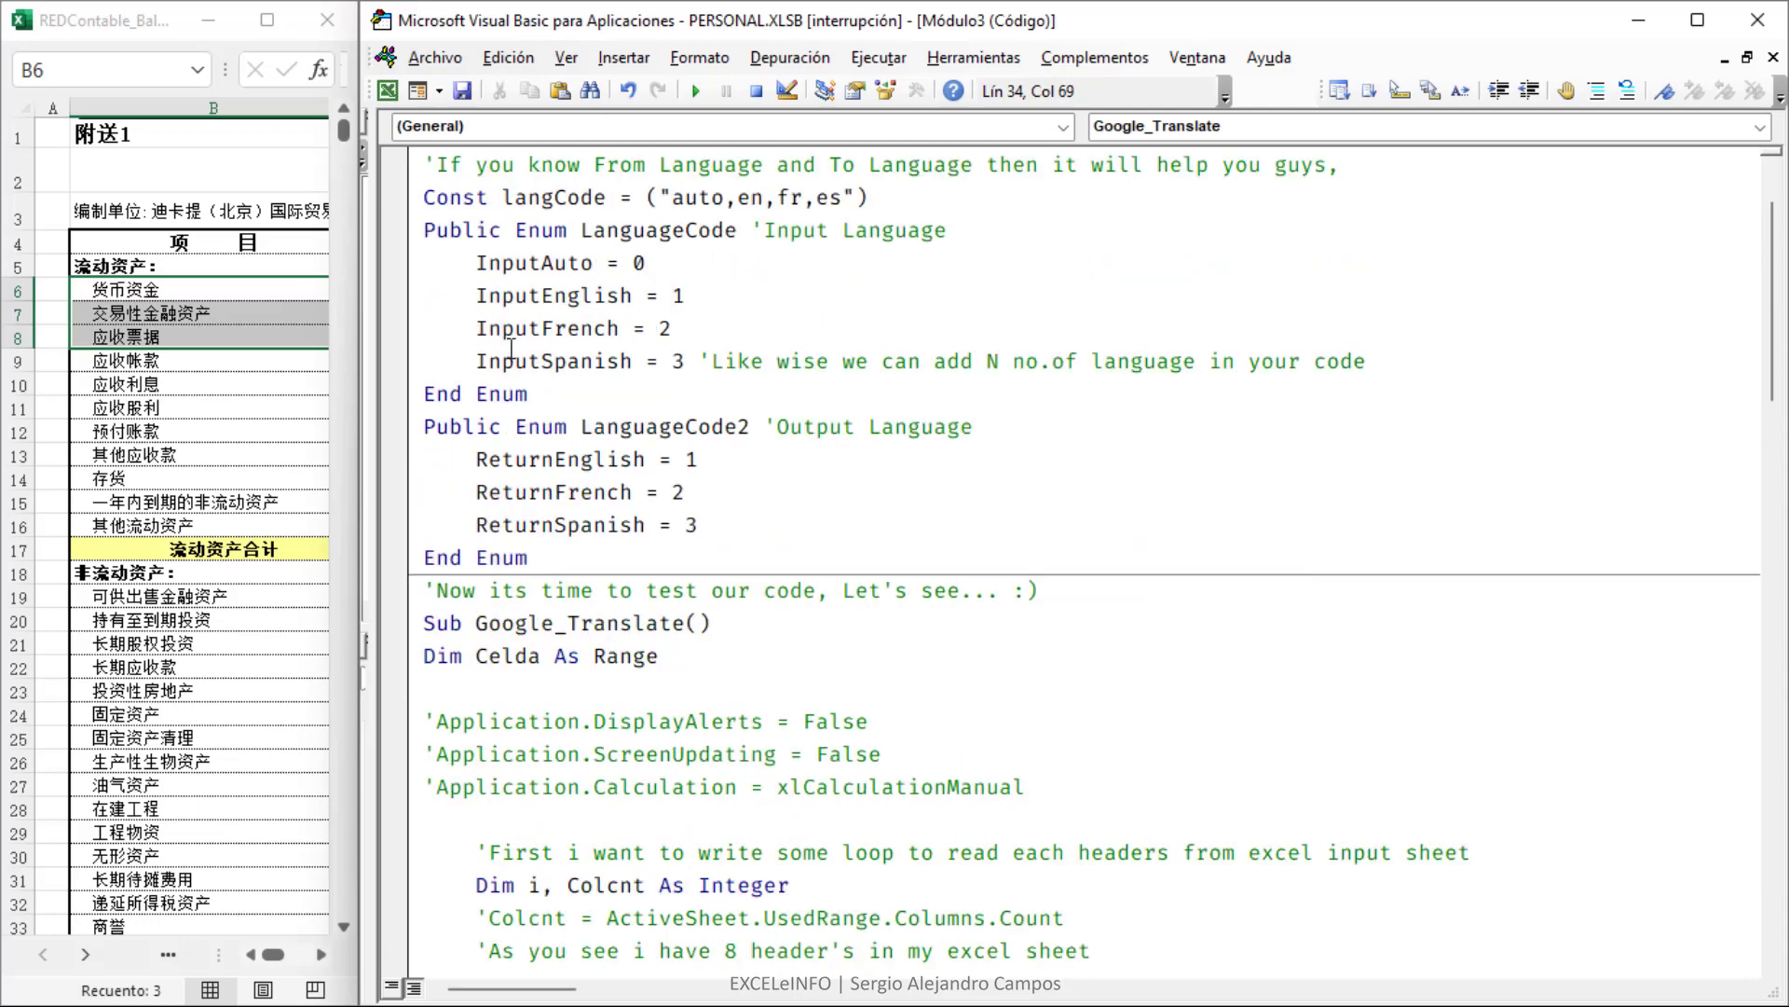
scroll(512, 354, up, 1)
drag(477, 623, 644, 624)
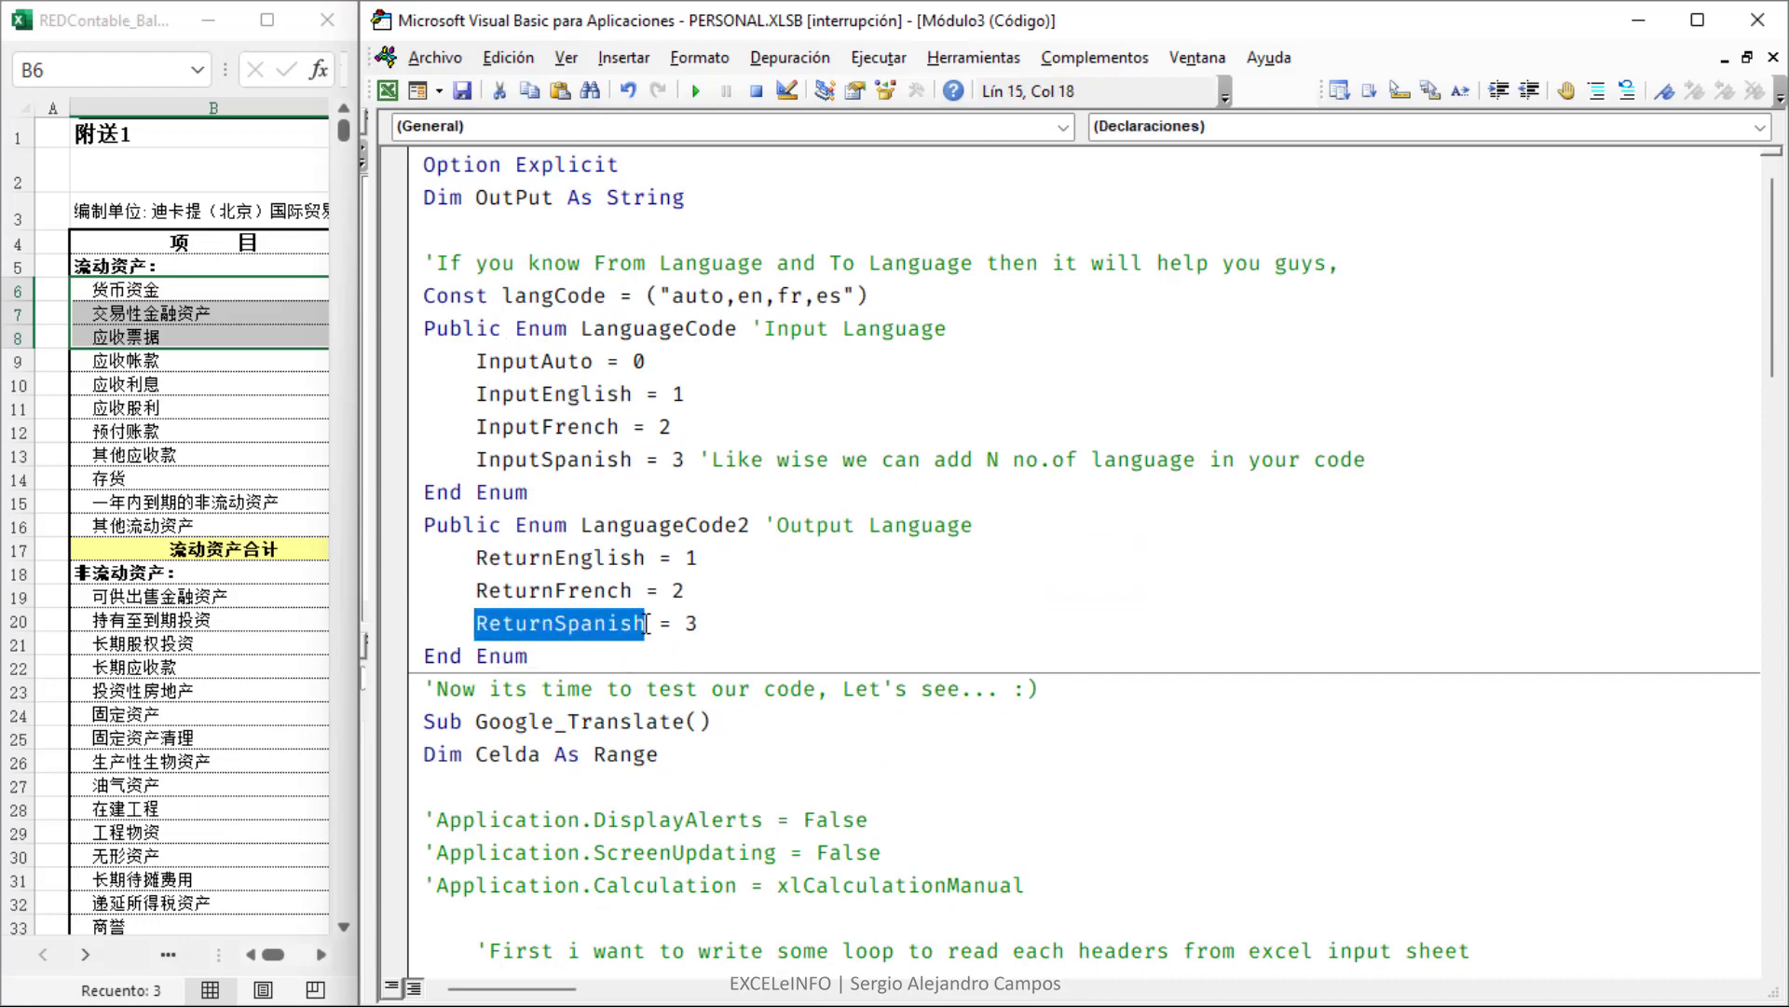
scroll(700, 624, down, 3)
scroll(932, 596, down, 4)
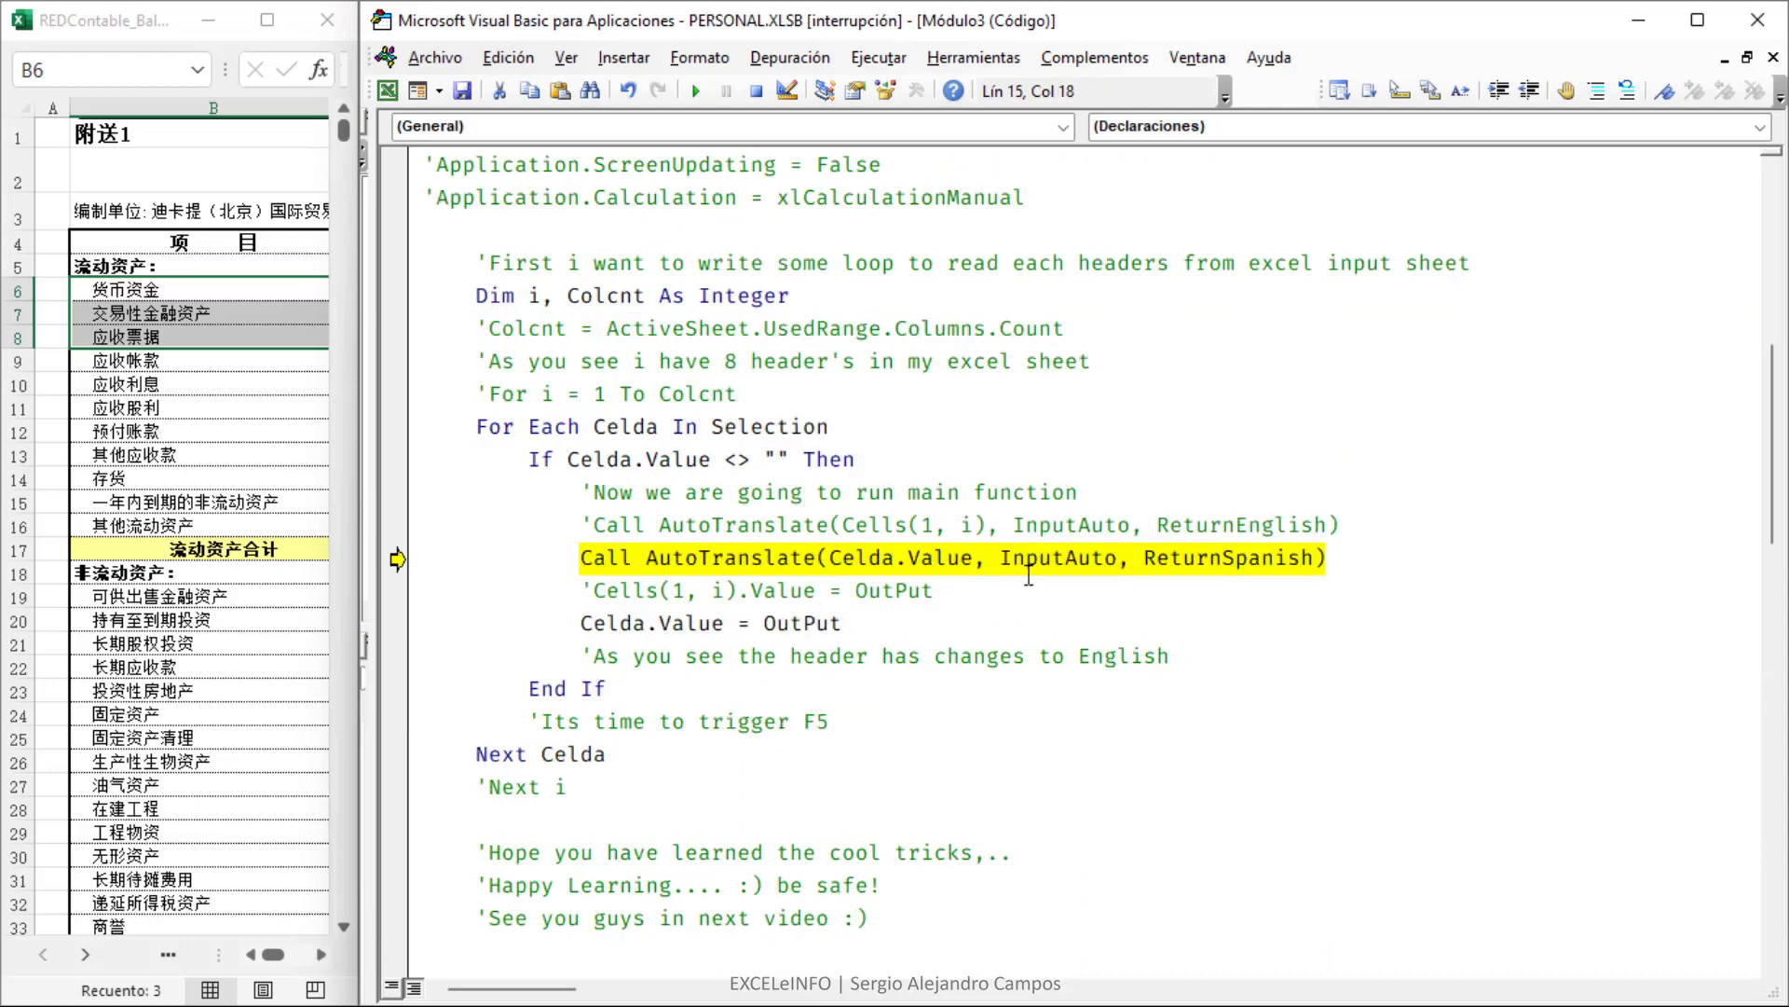
click(1027, 564)
- Step into the AutoTranslate function and highlight its name
key(F8)
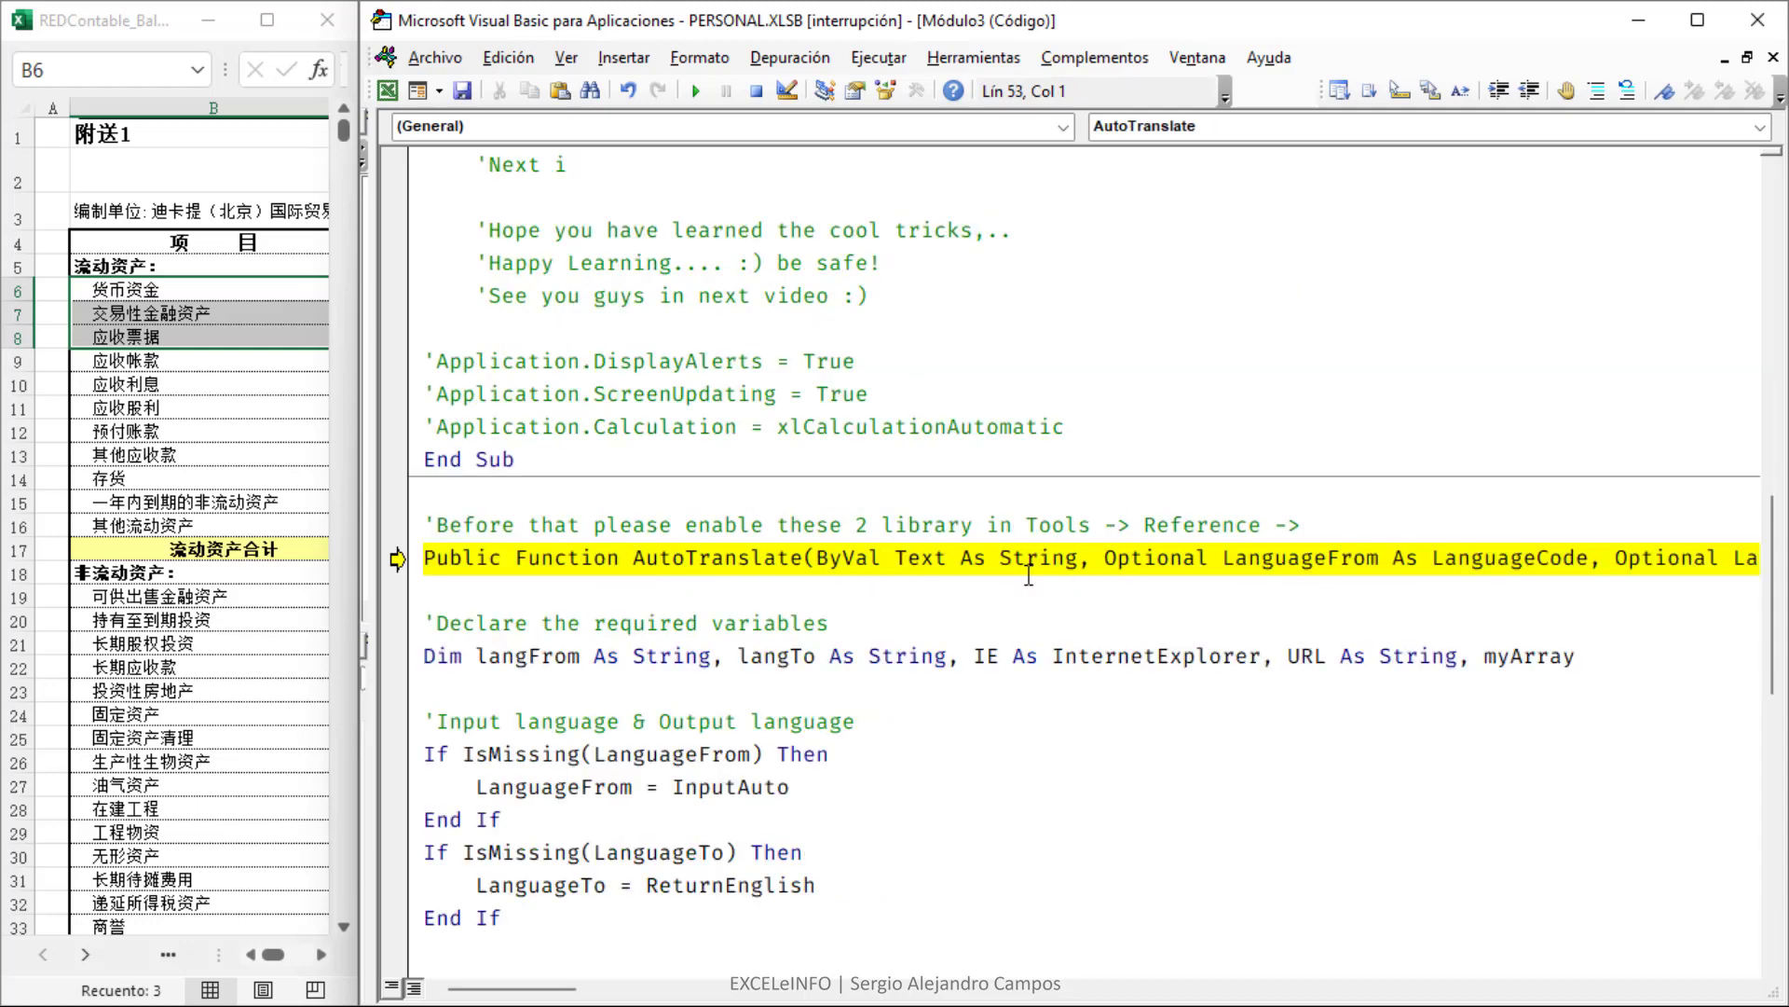
scroll(1029, 573, down, 2)
scroll(1029, 573, down, 1)
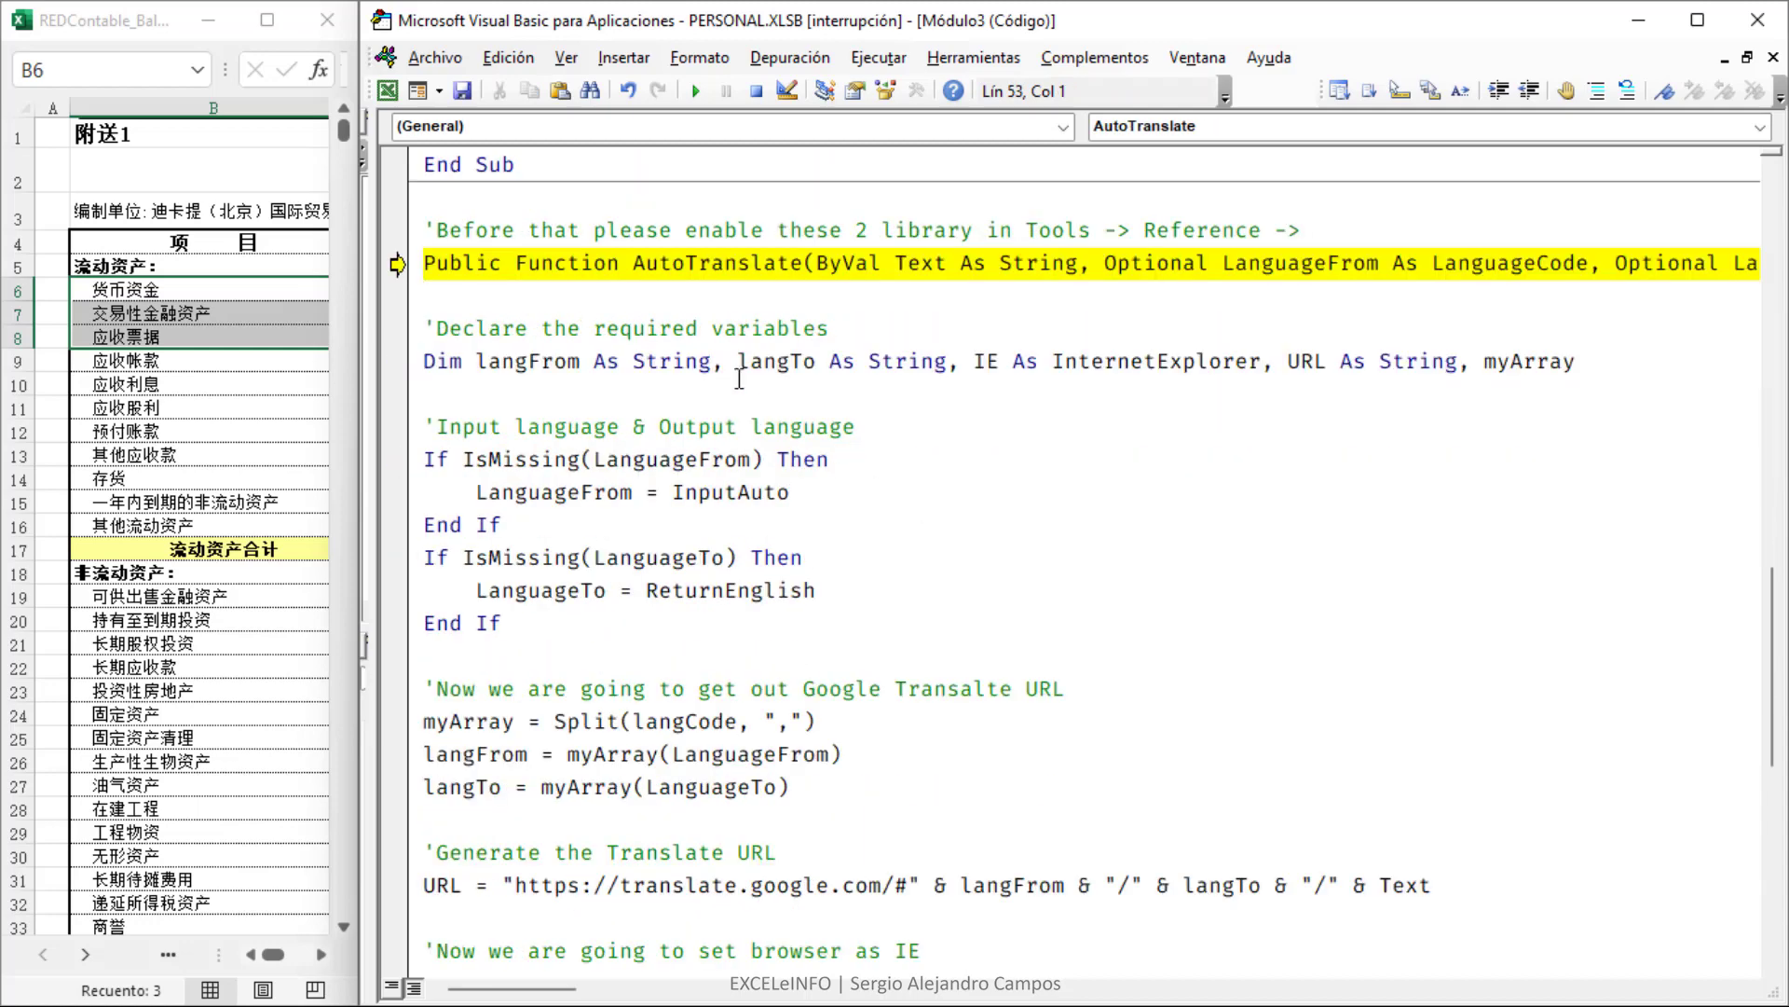
drag(633, 266, 809, 265)
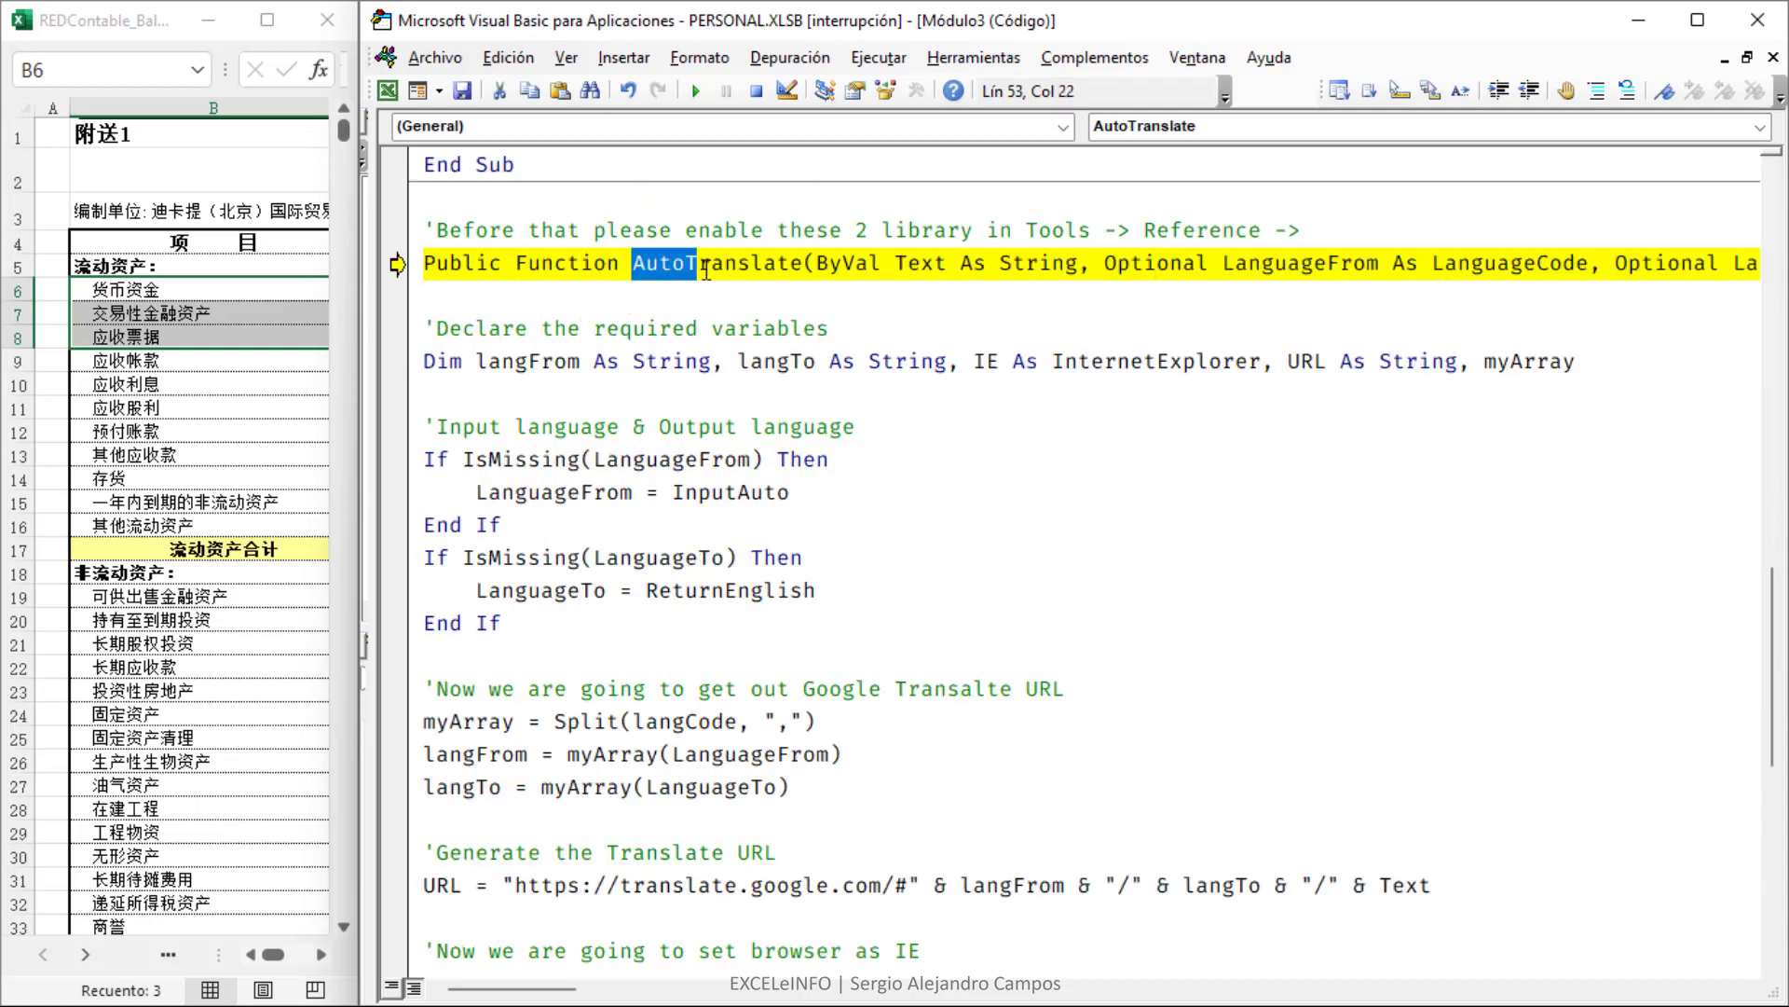
click(700, 298)
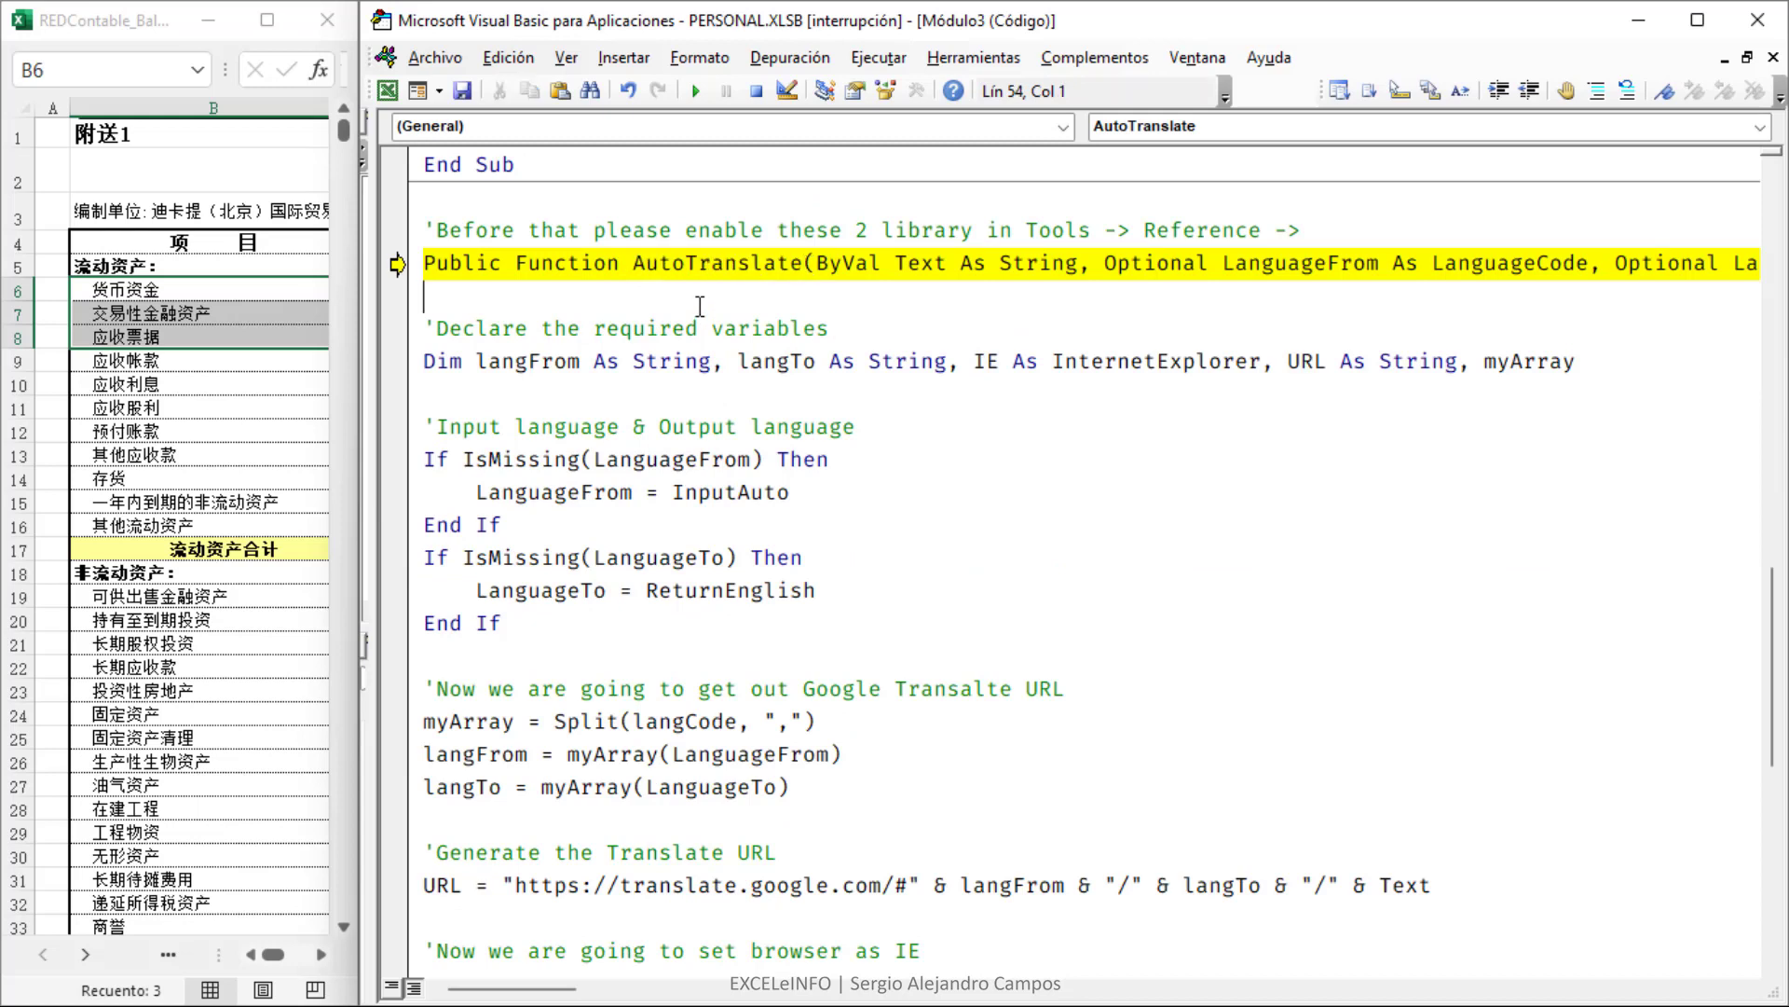
- Step through the IsMissing LanguageFrom check, which defaults LanguageFrom to InputAuto
key(F8)
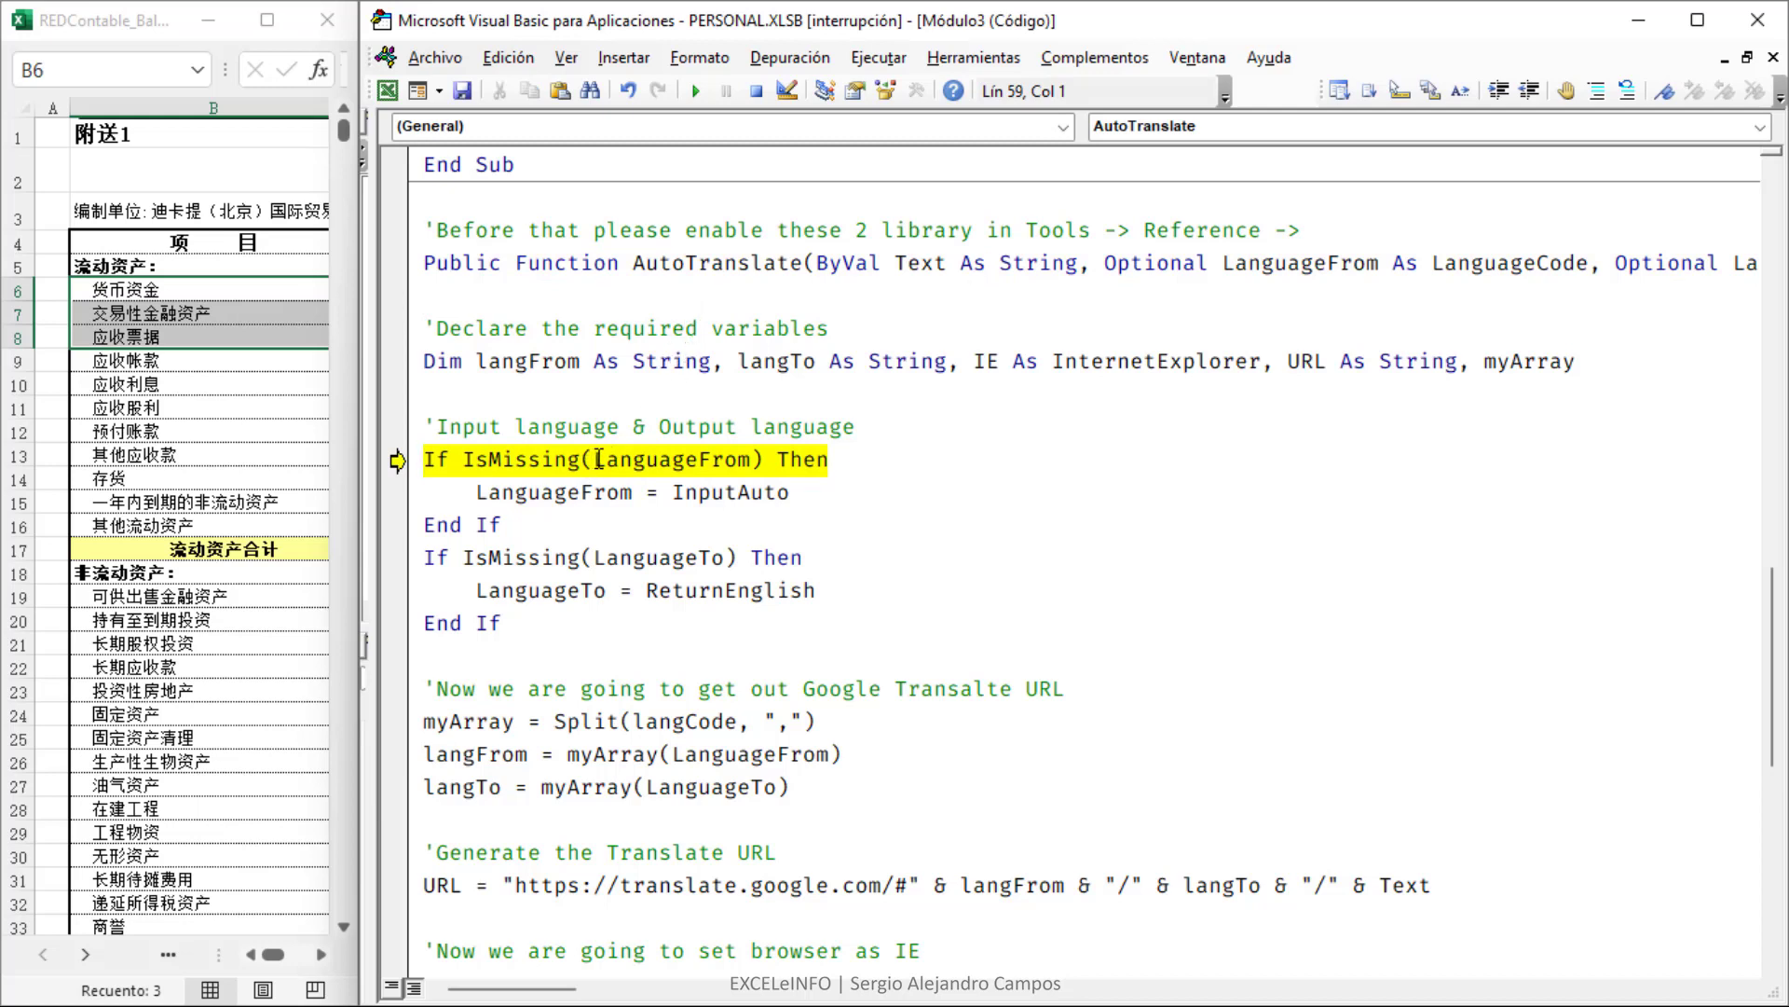
drag(598, 459, 751, 459)
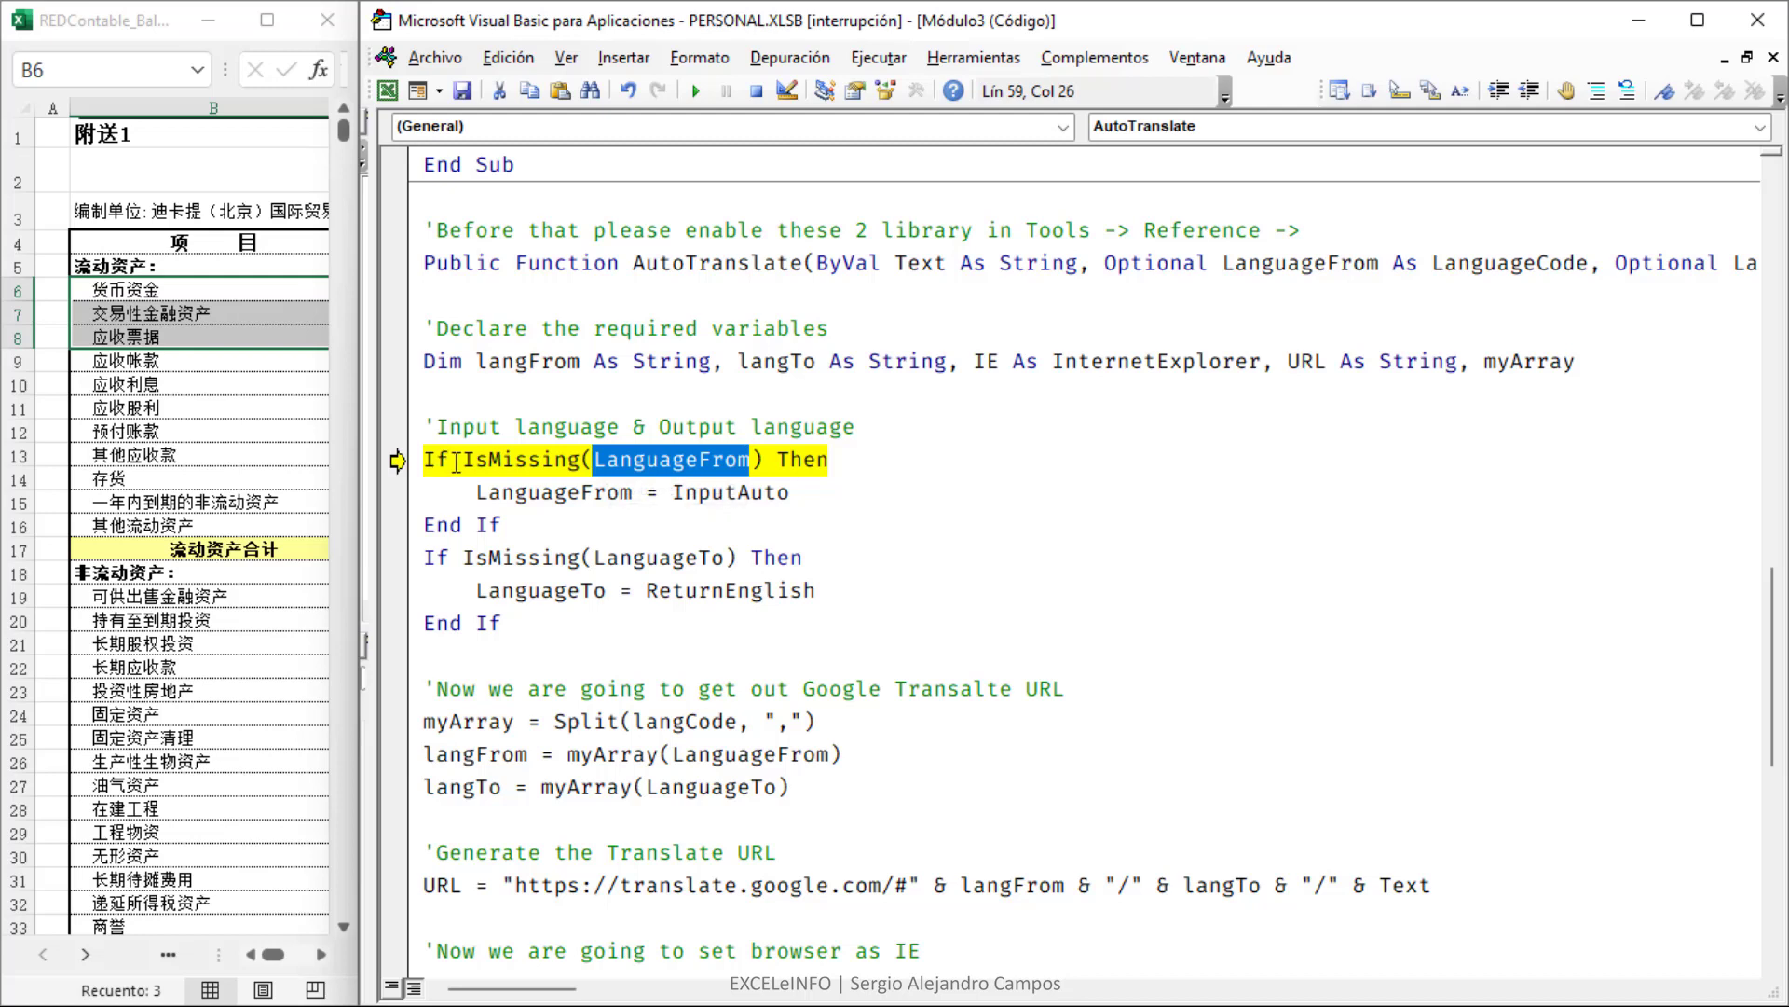
drag(462, 459, 581, 461)
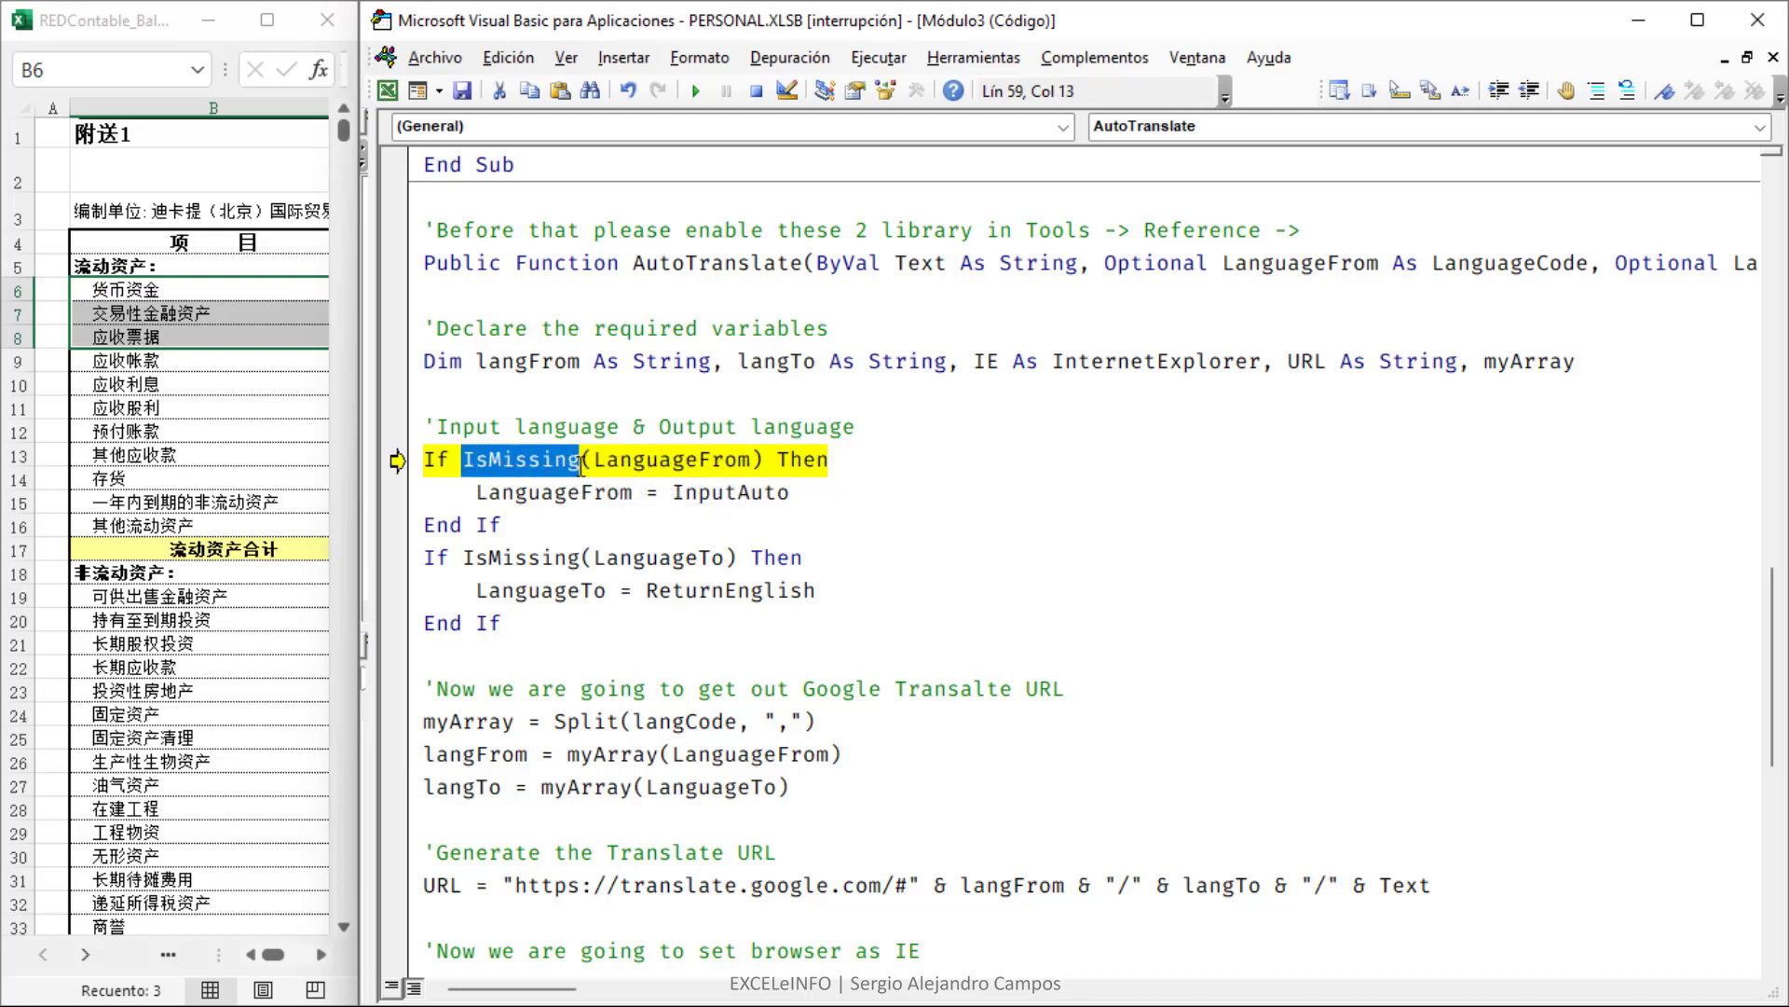
key(F8)
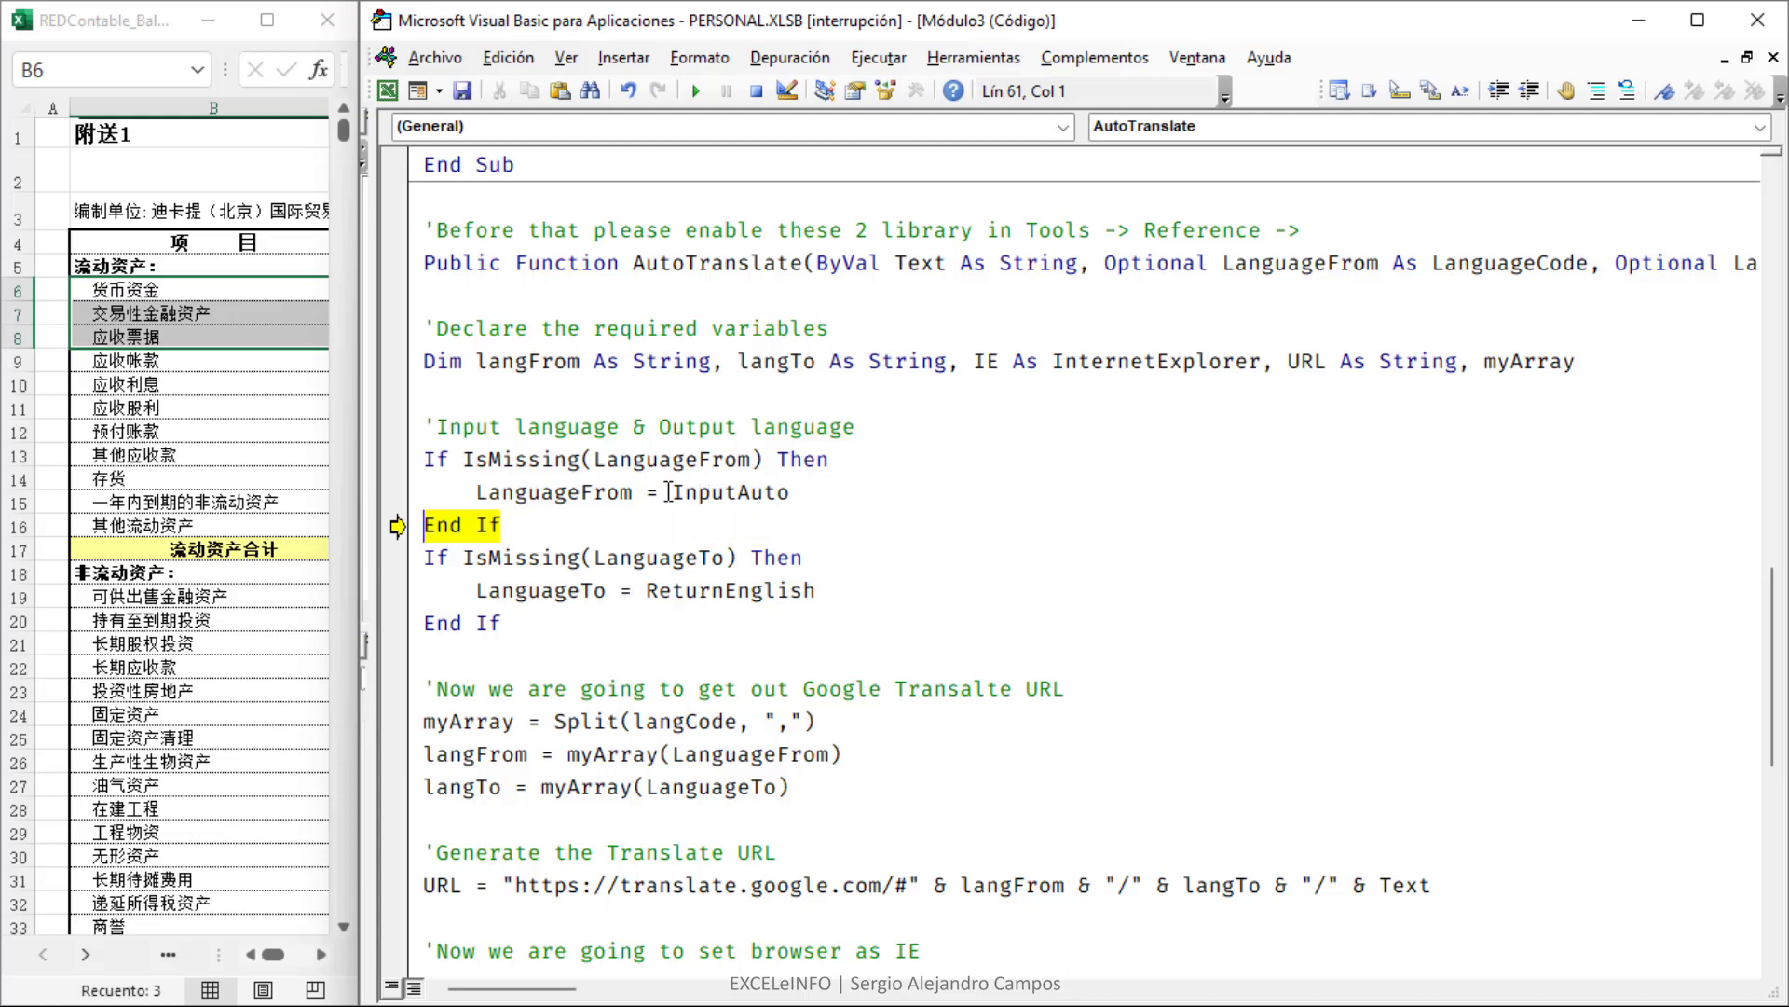
drag(672, 493, 793, 494)
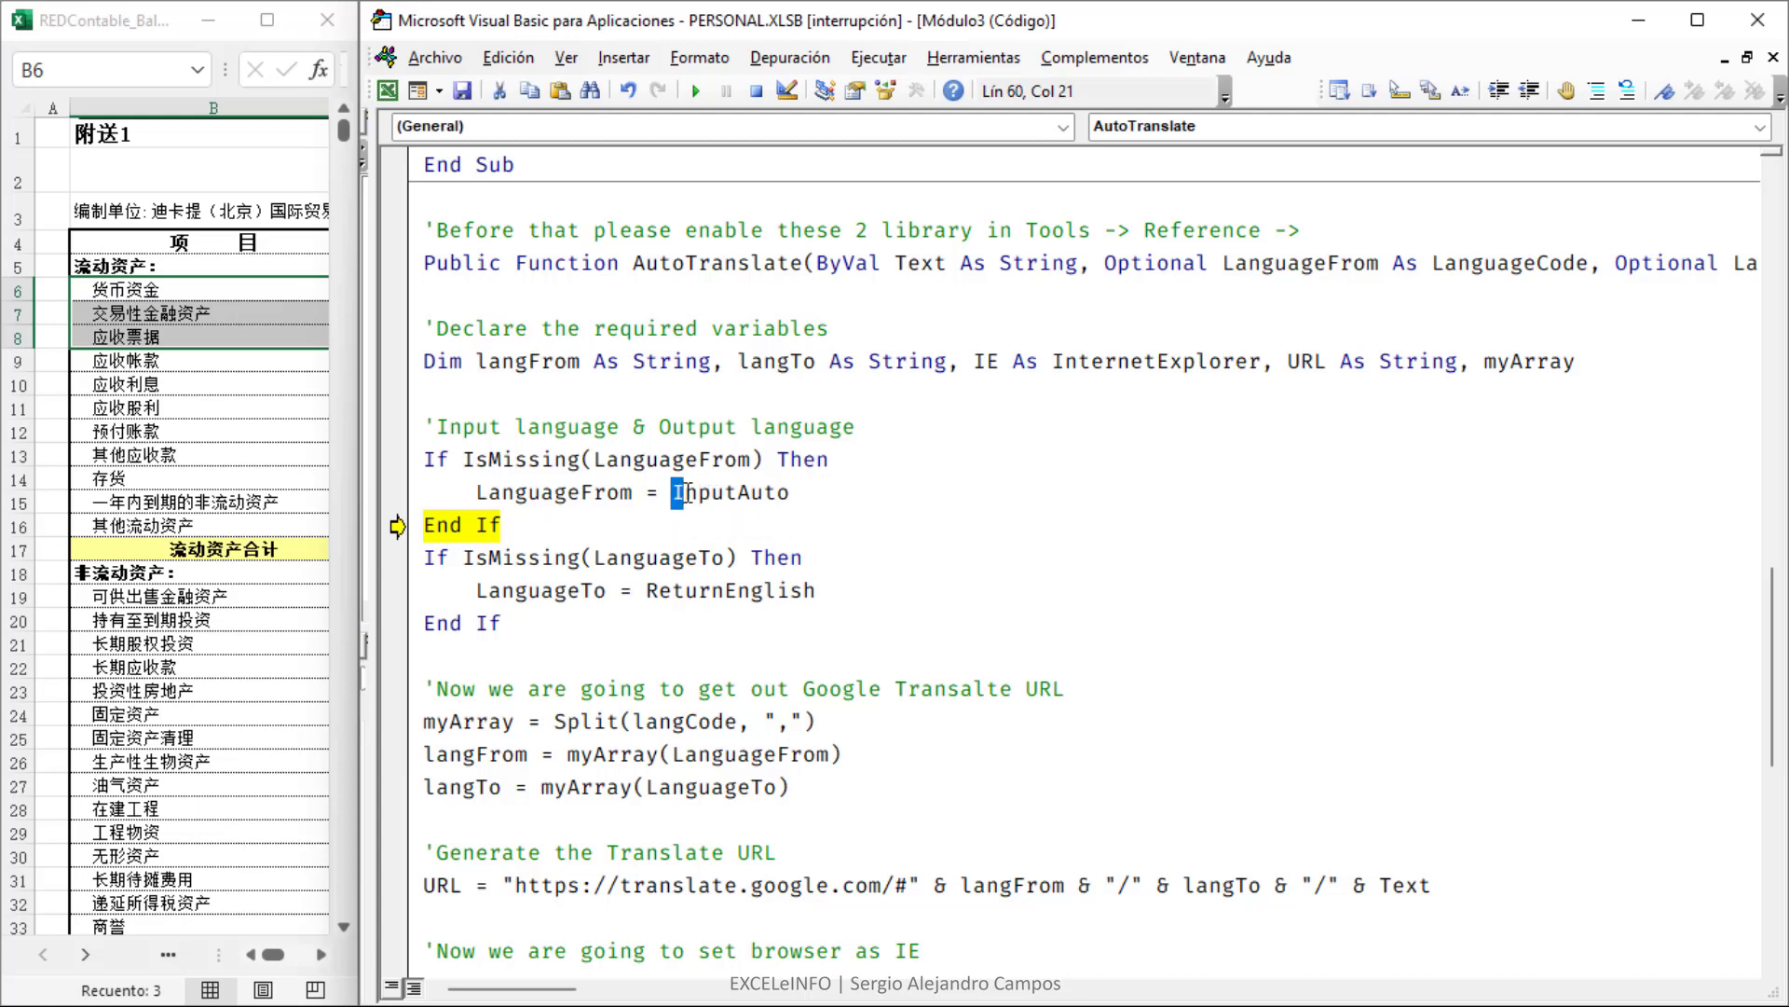
click(794, 494)
mouse_move(553, 492)
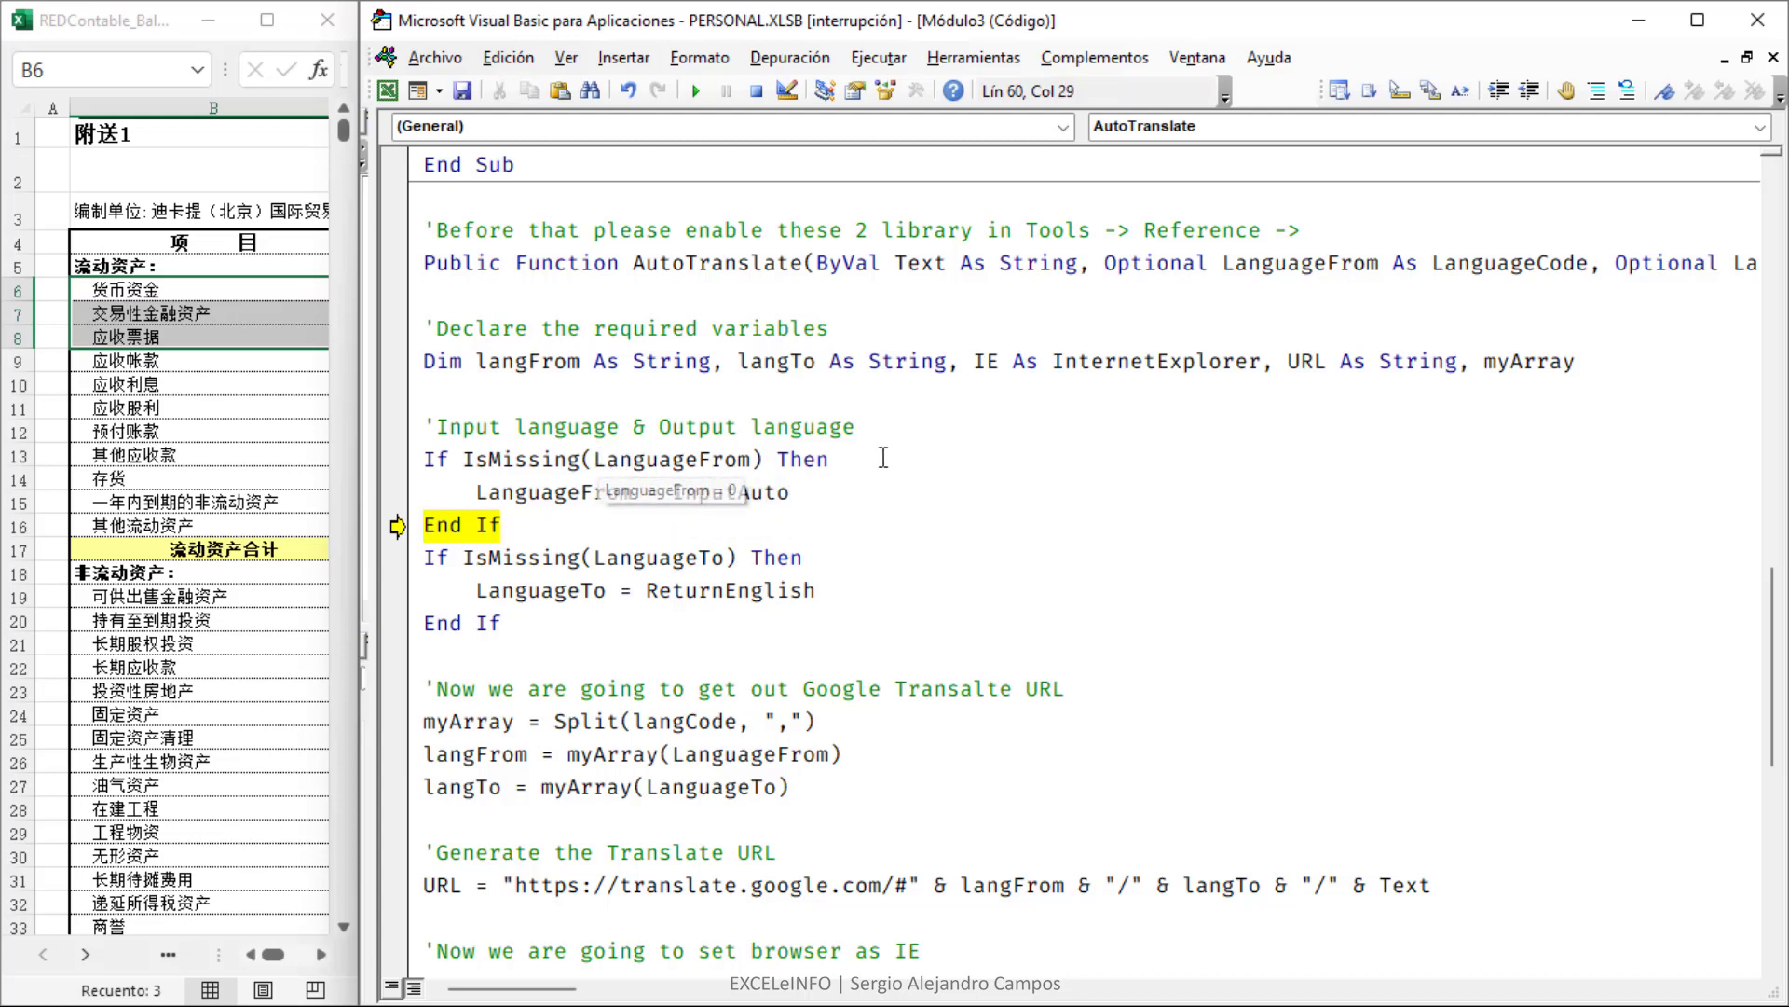
drag(501, 524, 436, 525)
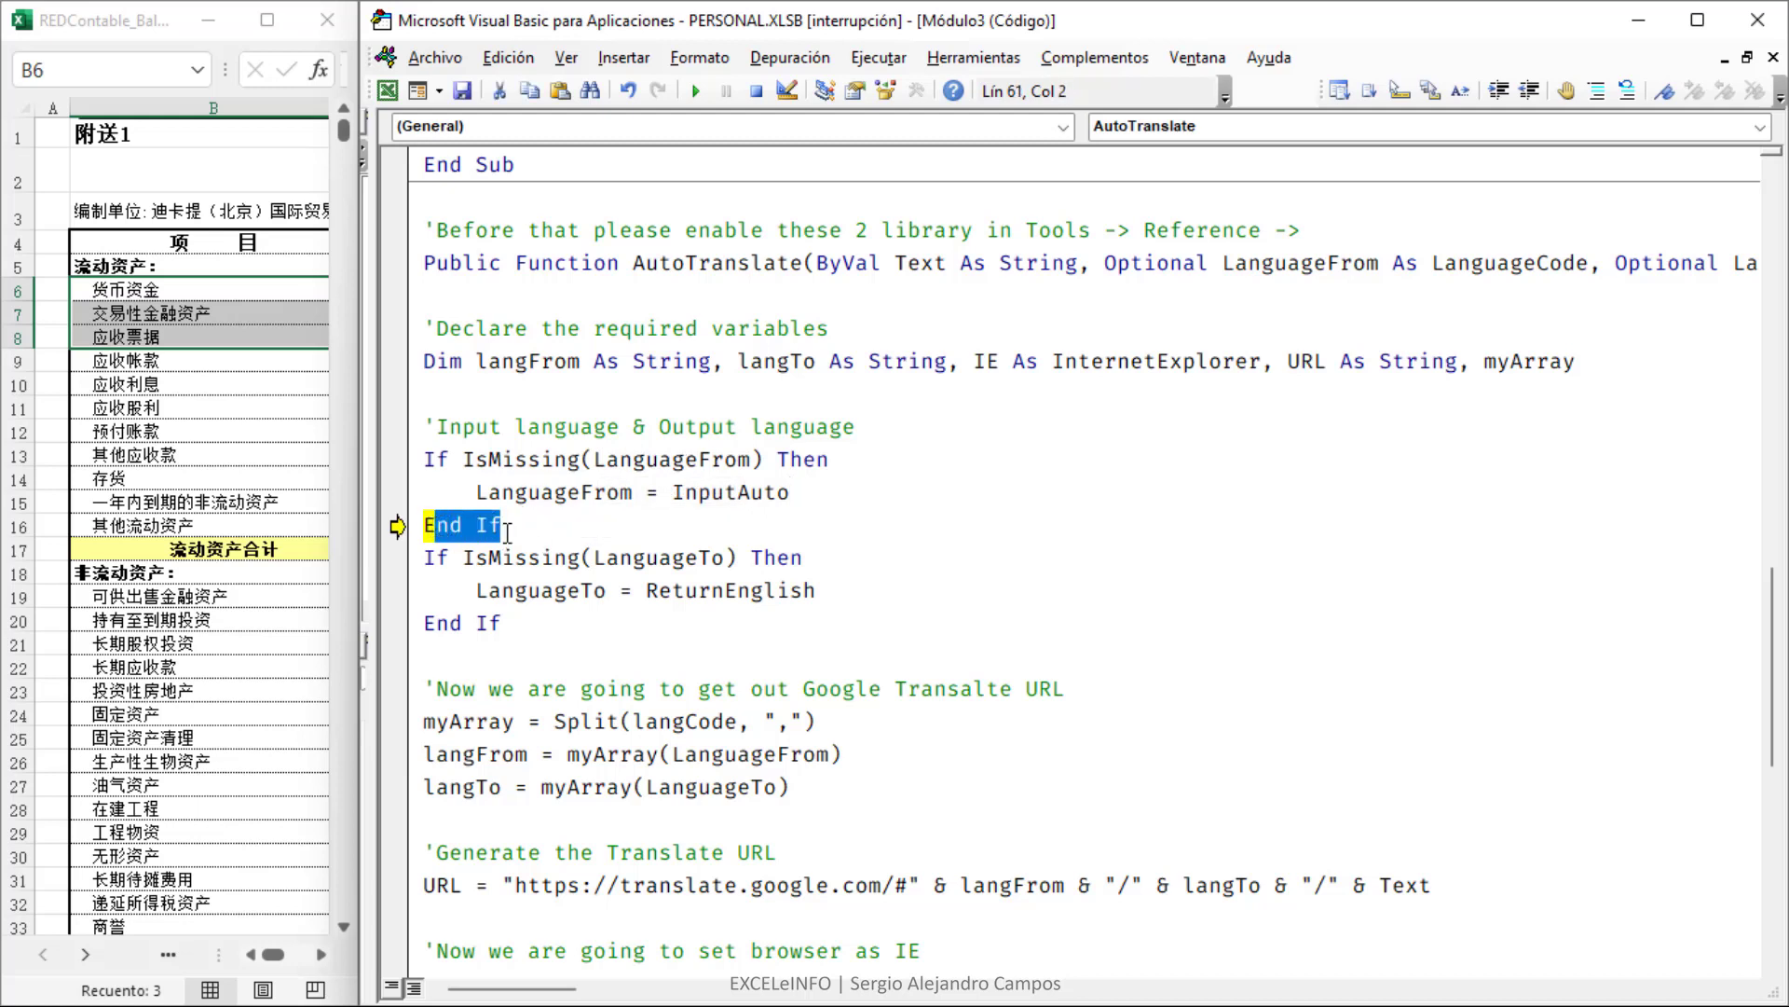
click(537, 531)
- Step past the target-language check defaulting to ReturnEnglish, reaching the Split line
key(F8)
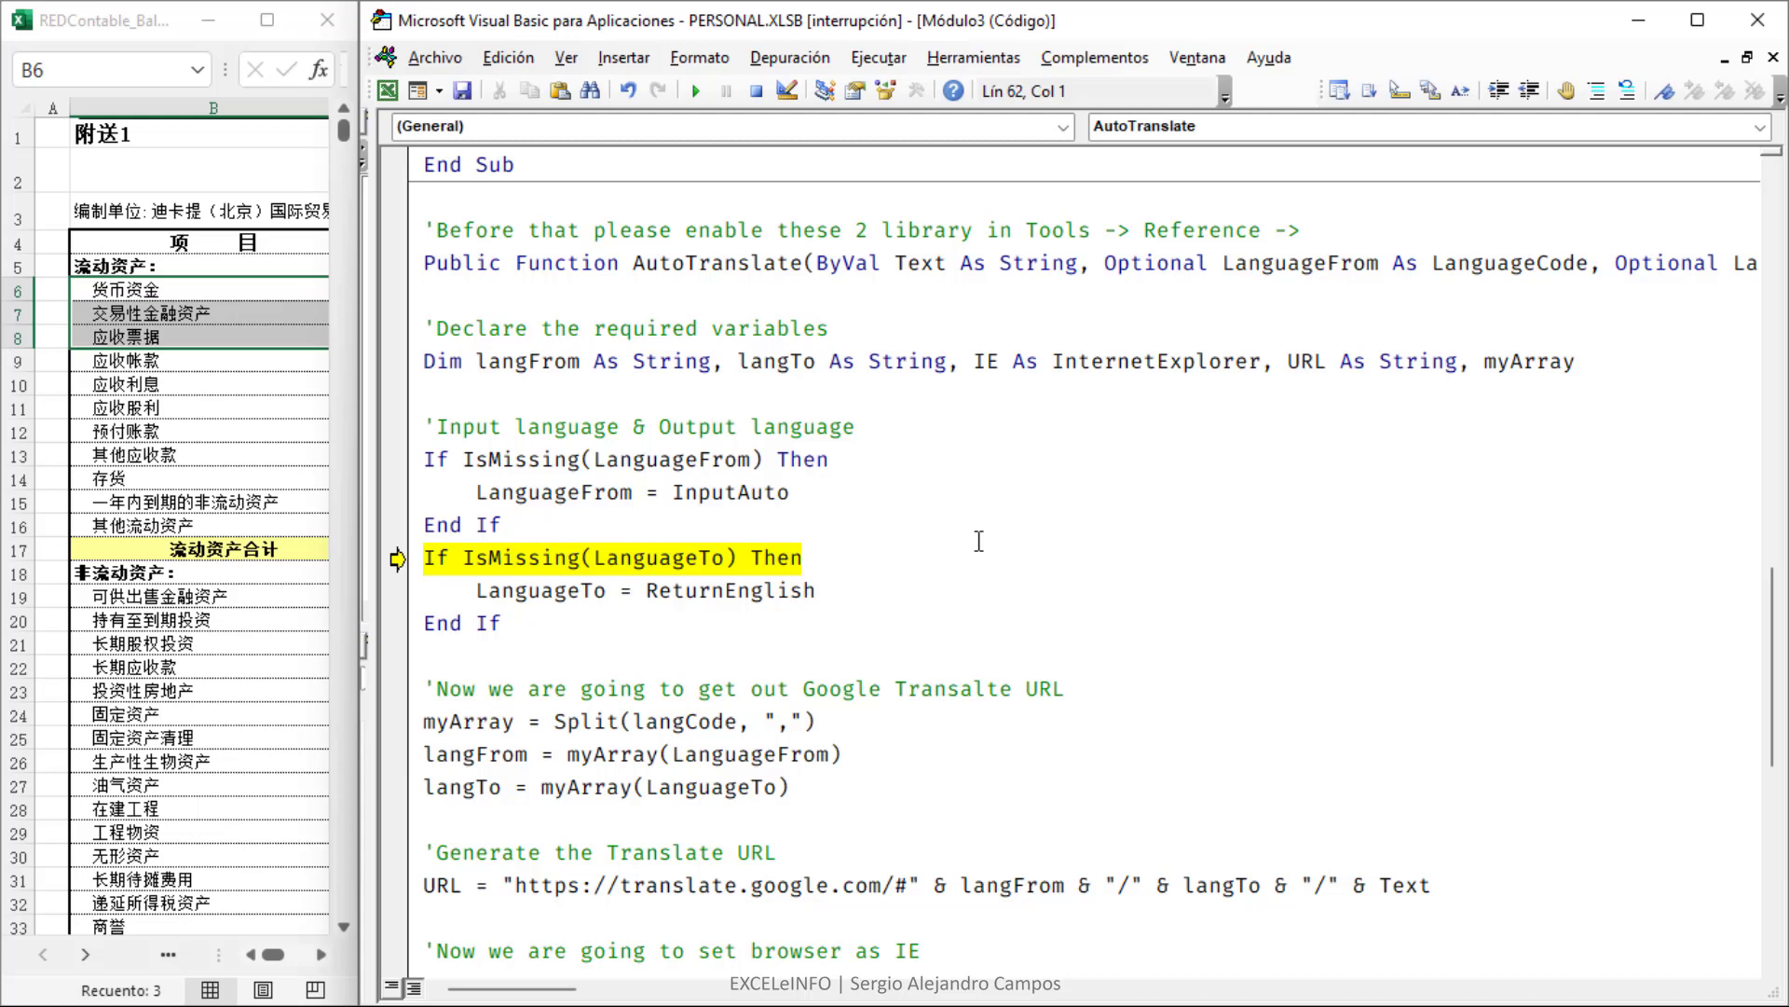
drag(646, 590, 819, 590)
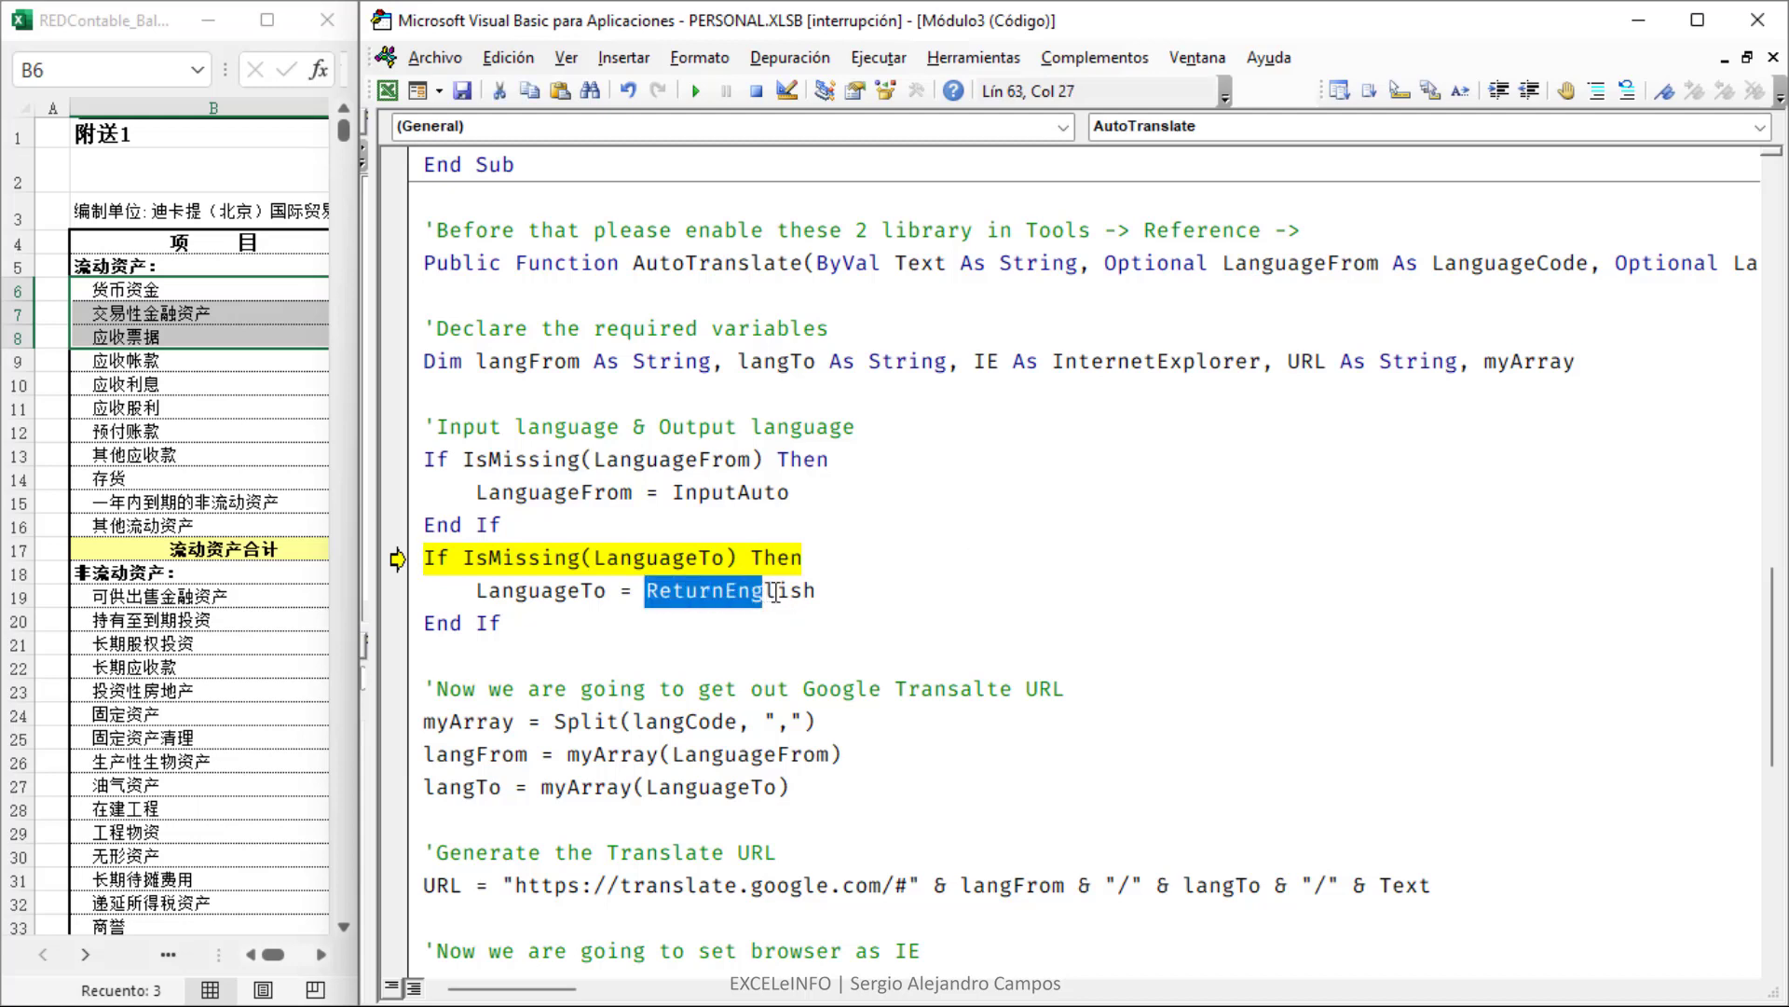
click(837, 592)
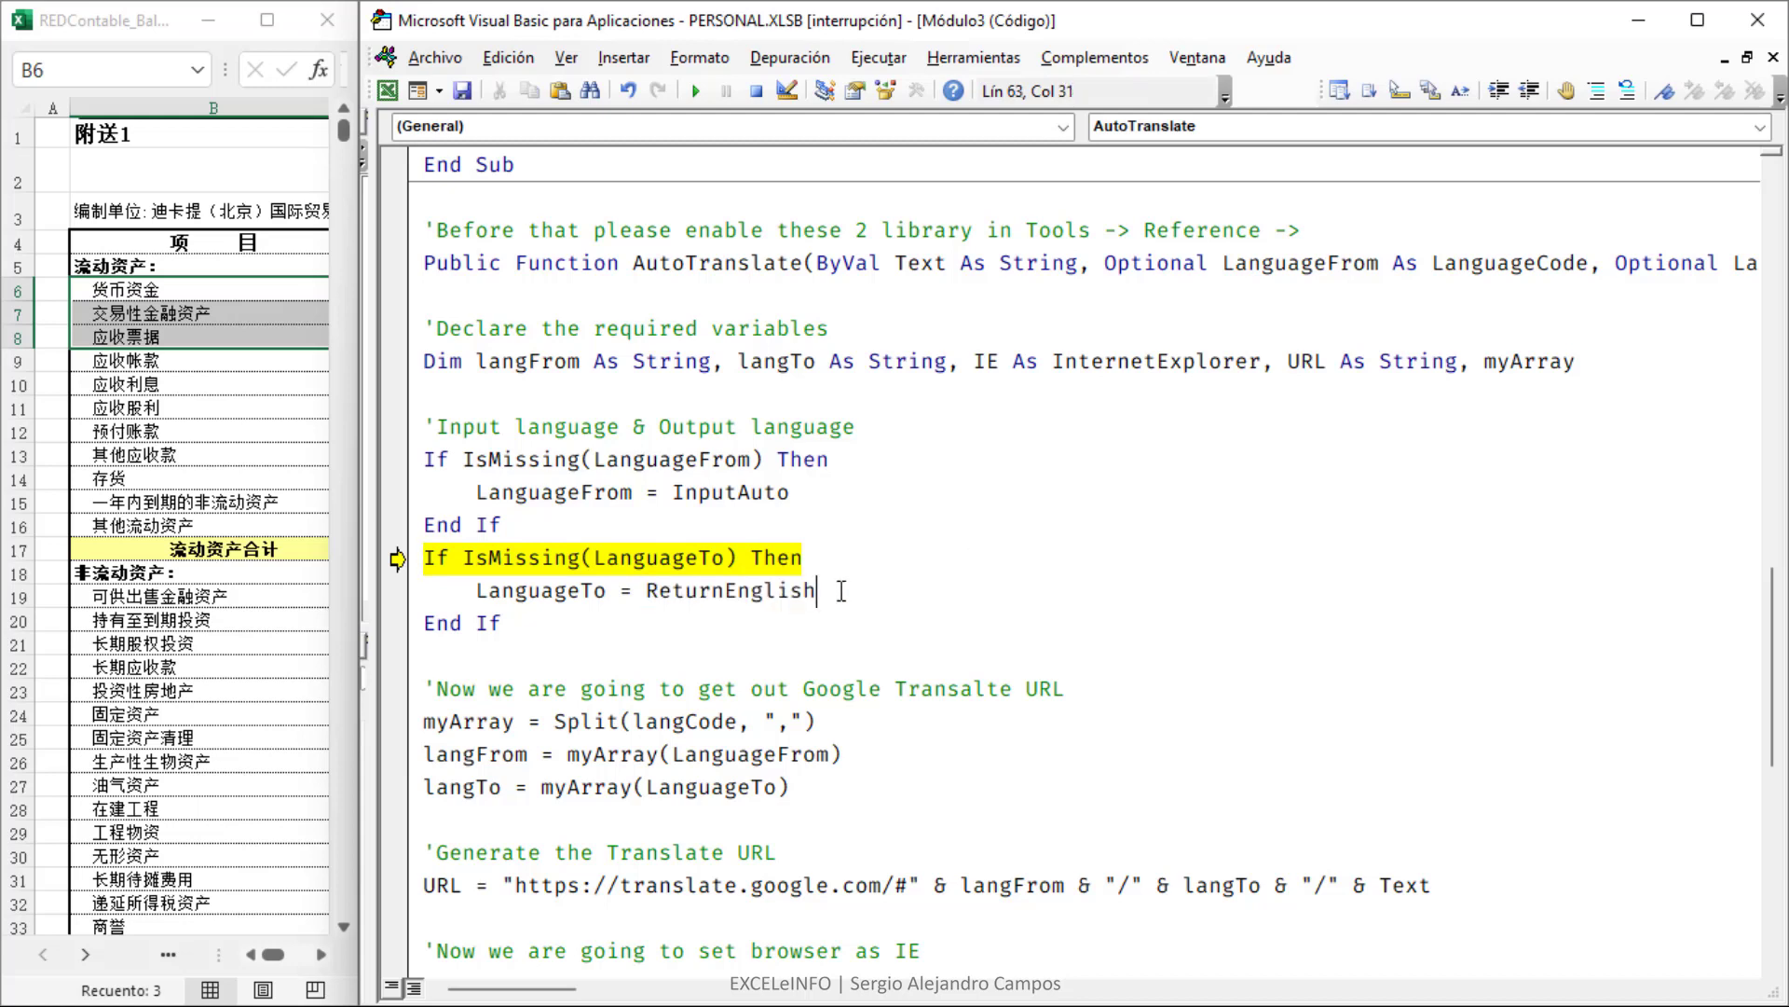
key(F8)
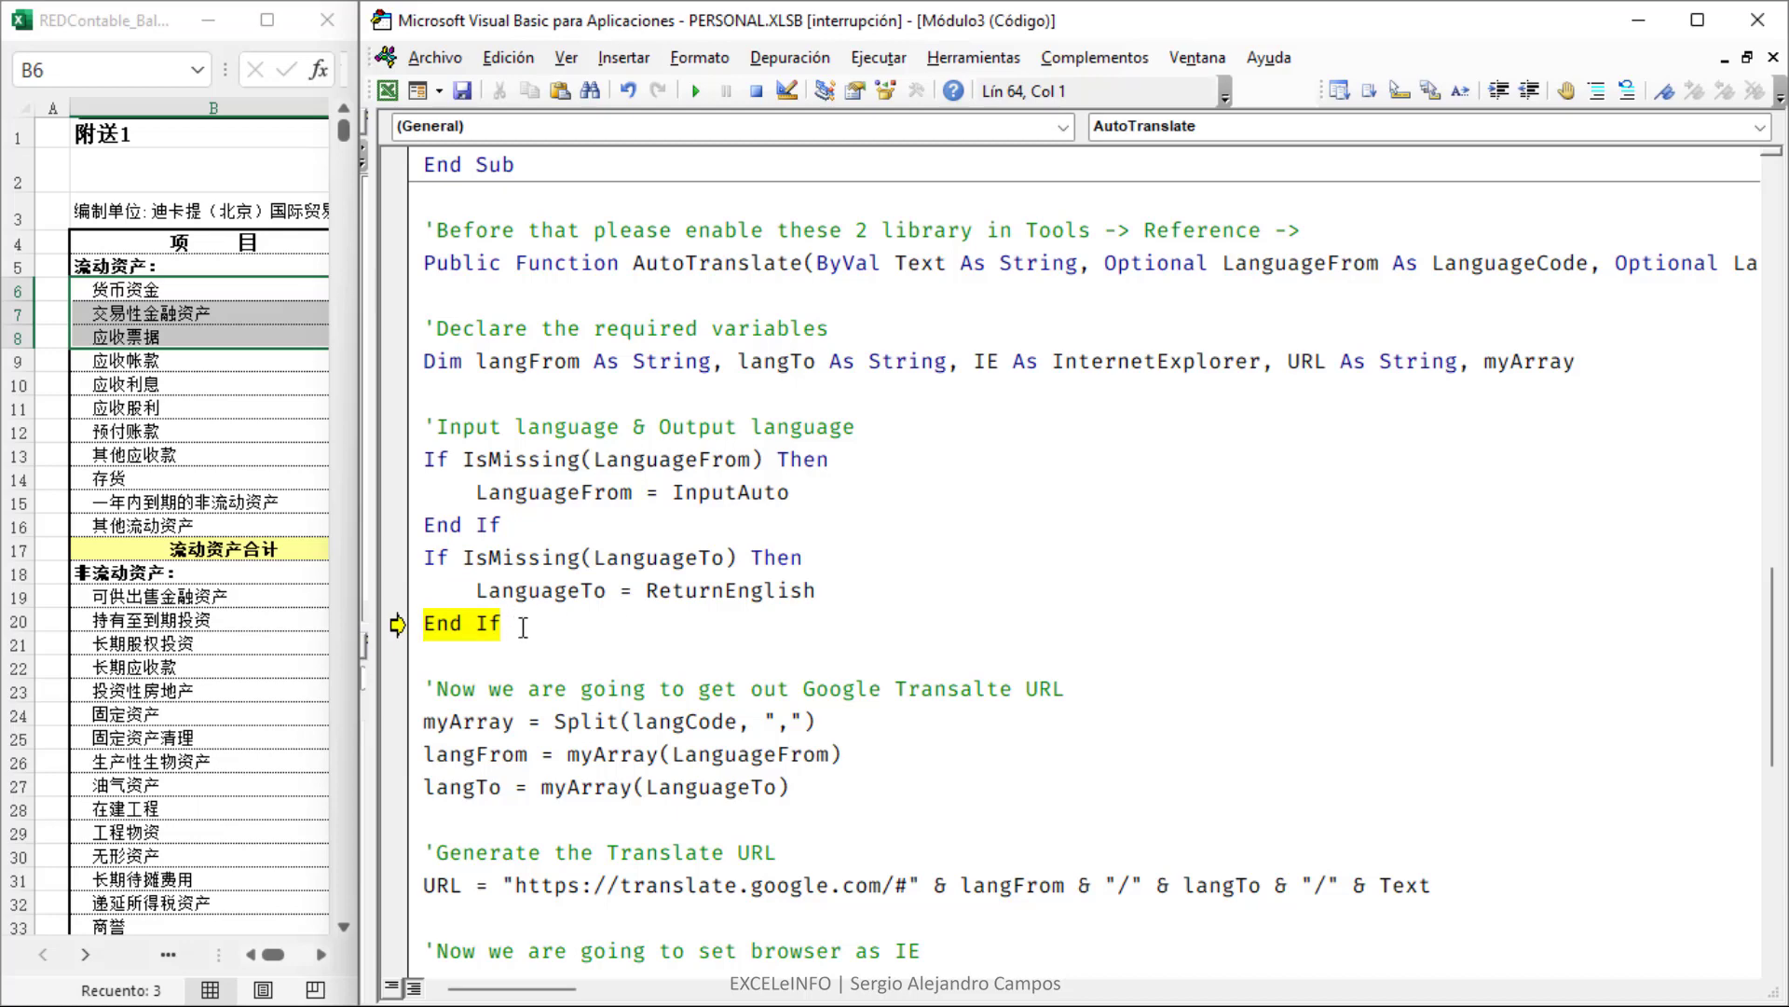
click(519, 622)
scroll(519, 615, down, 2)
scroll(519, 615, down, 1)
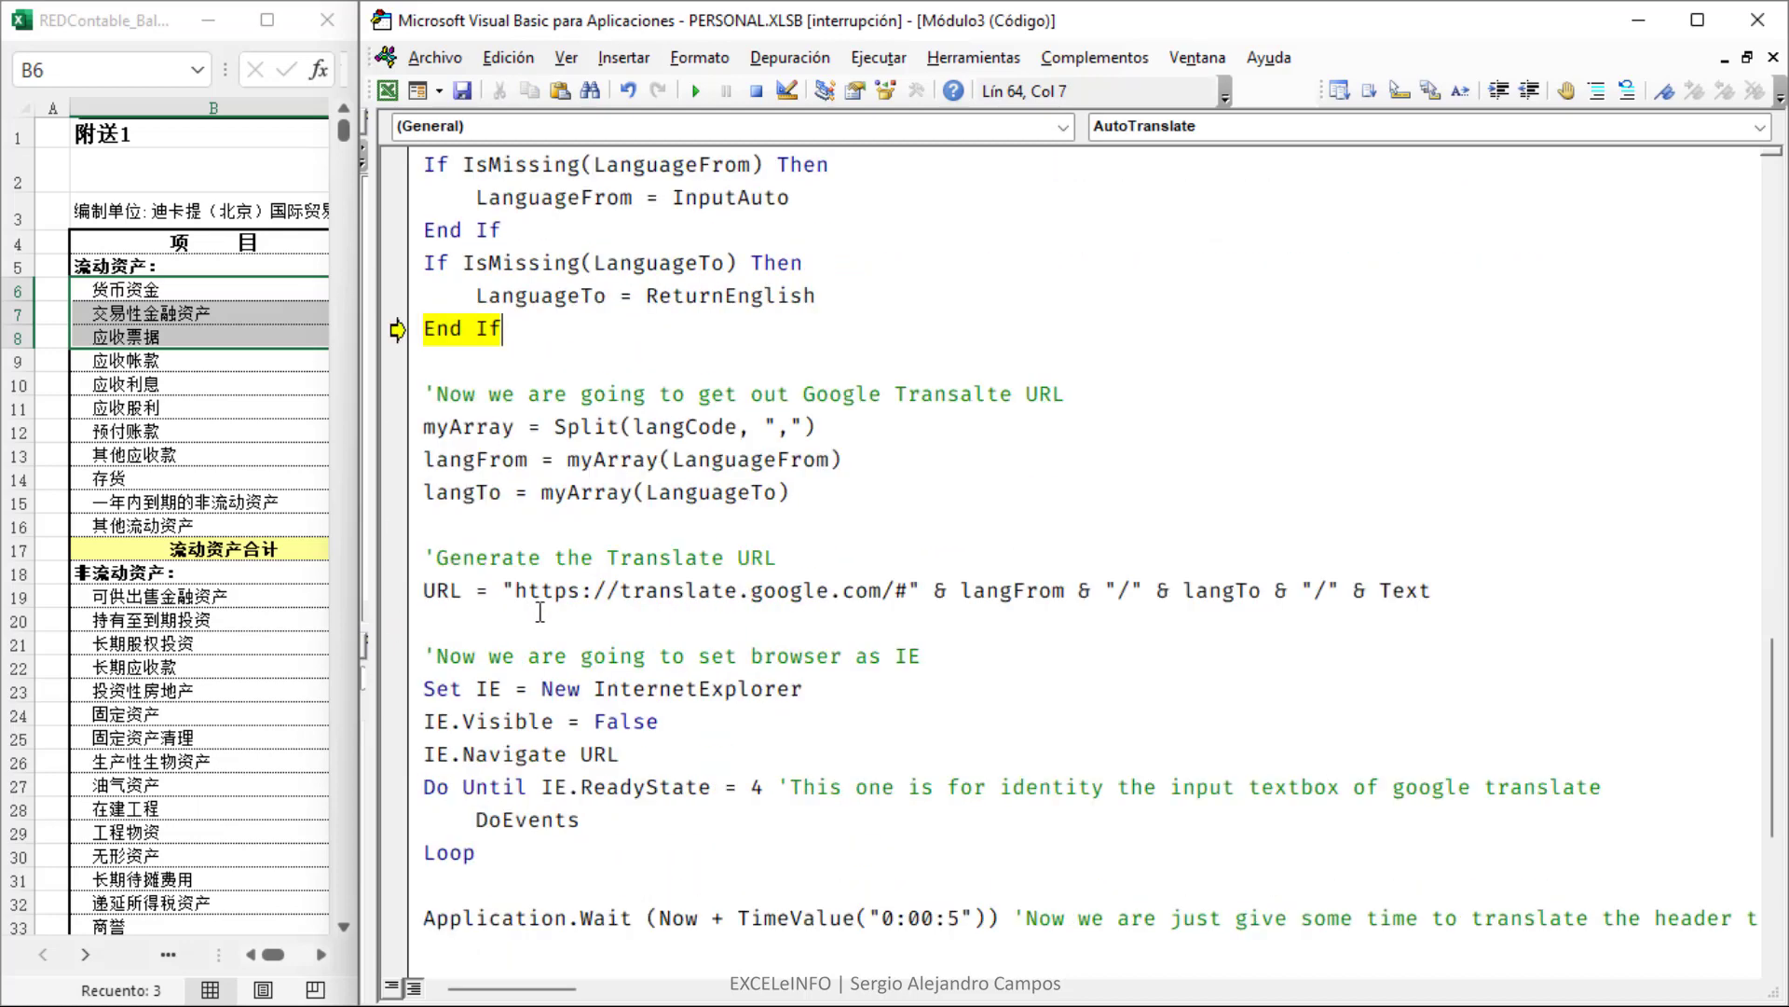
key(F8)
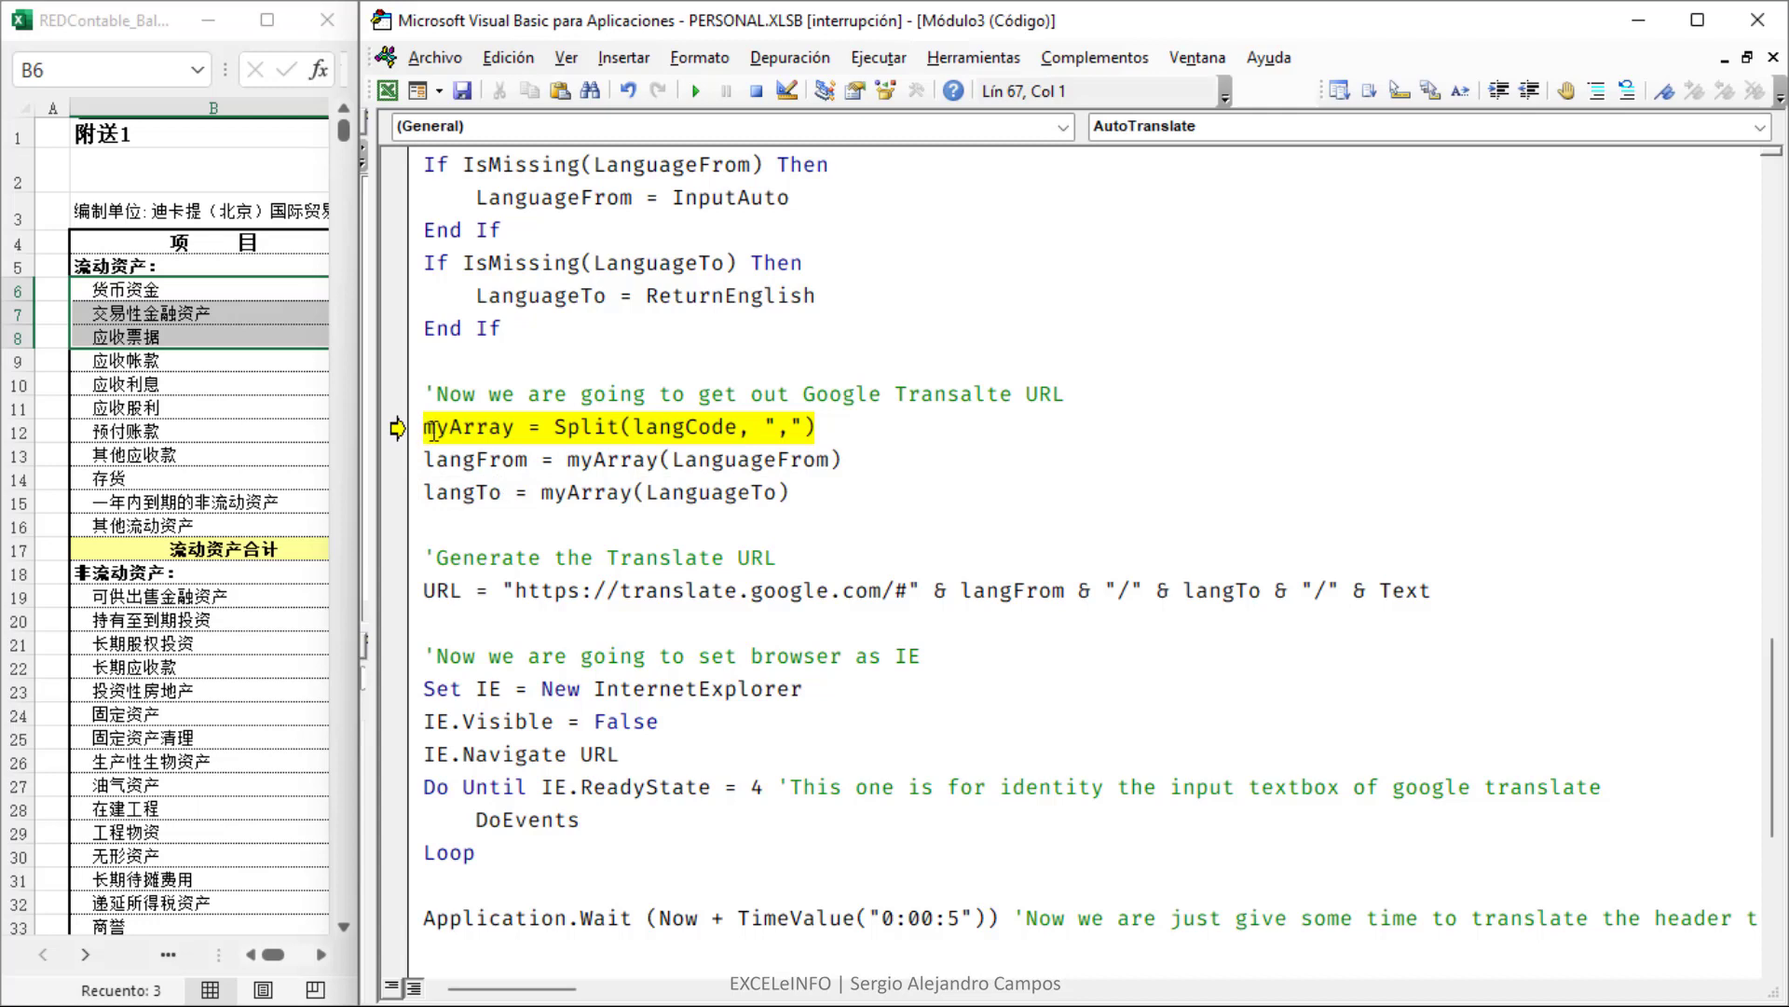
mouse_move(467, 427)
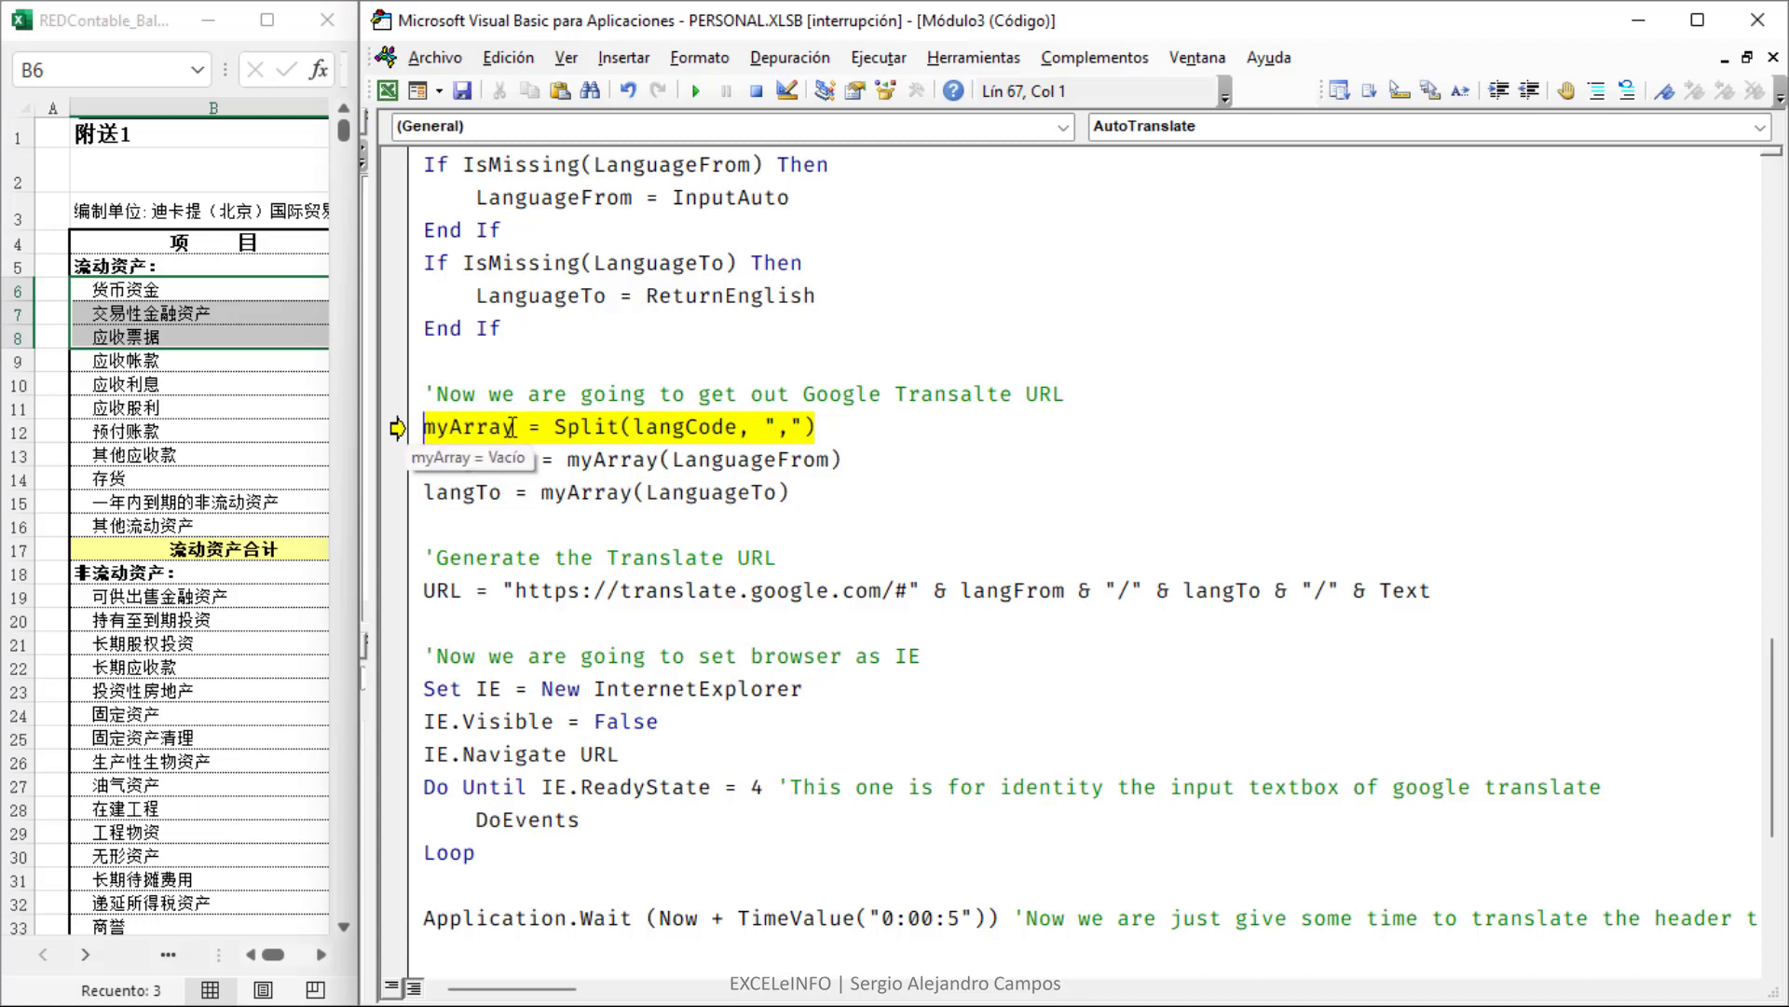
- Highlight the Split function and inspect the current value of langCode
double_click(556, 431)
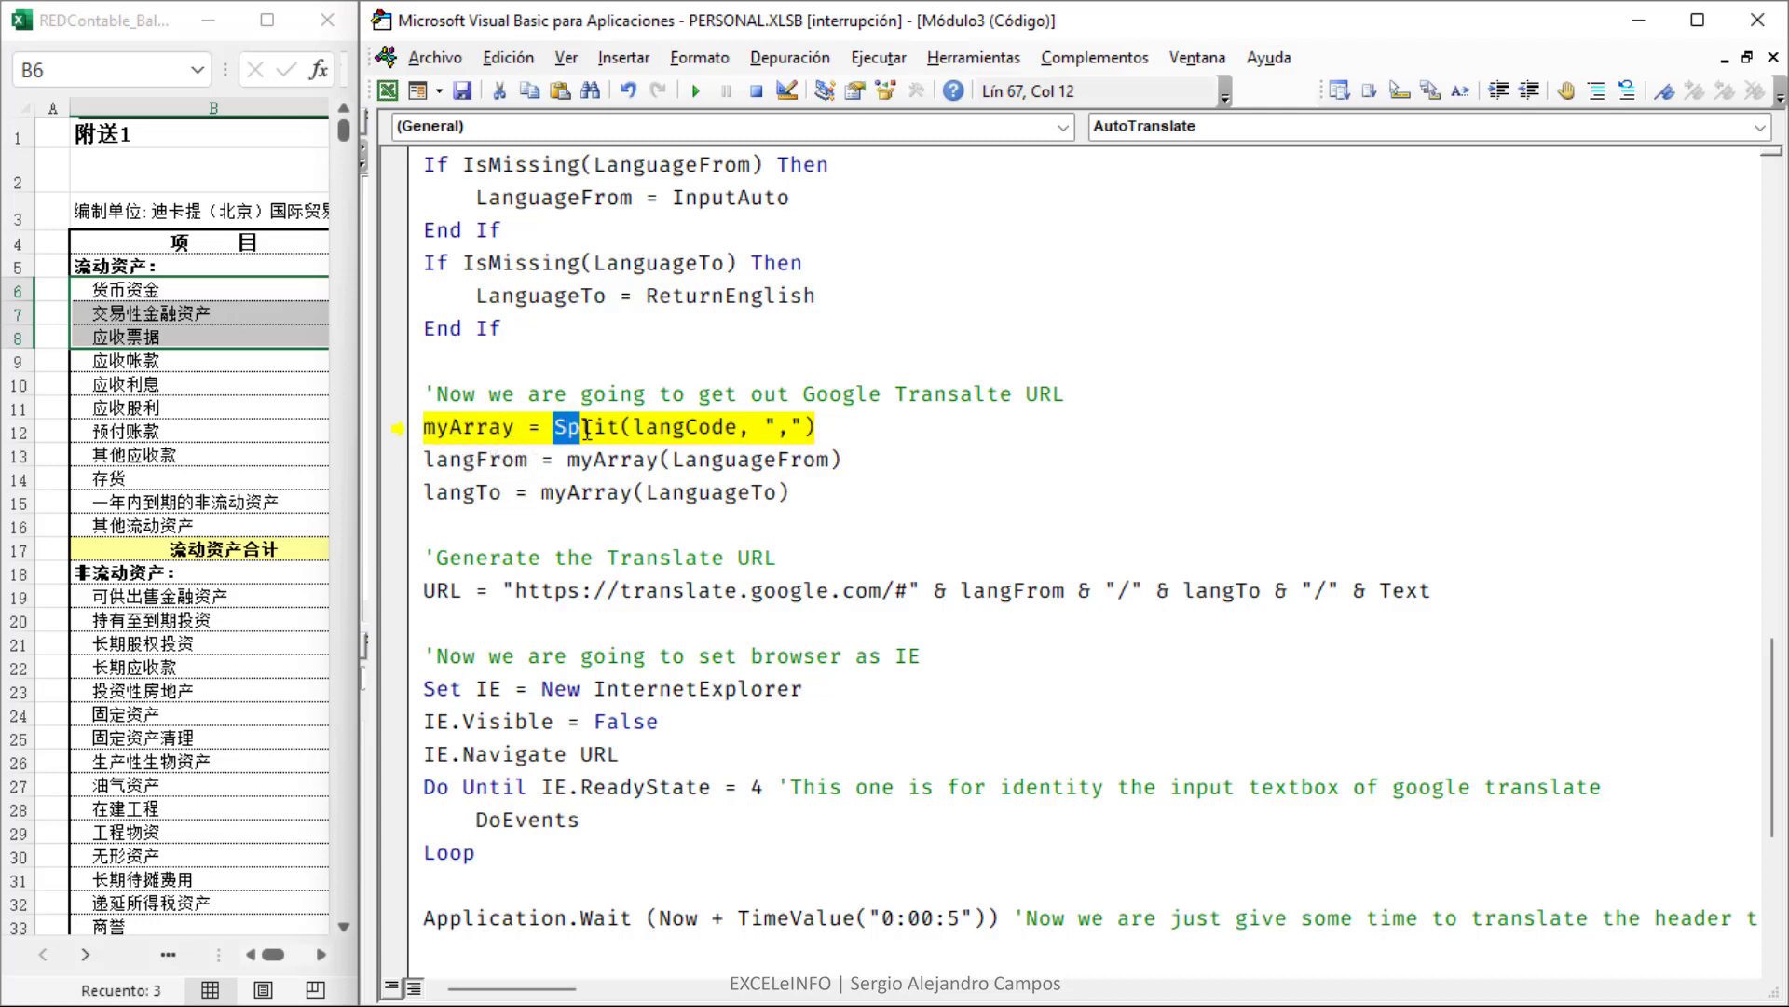
click(686, 427)
mouse_move(665, 427)
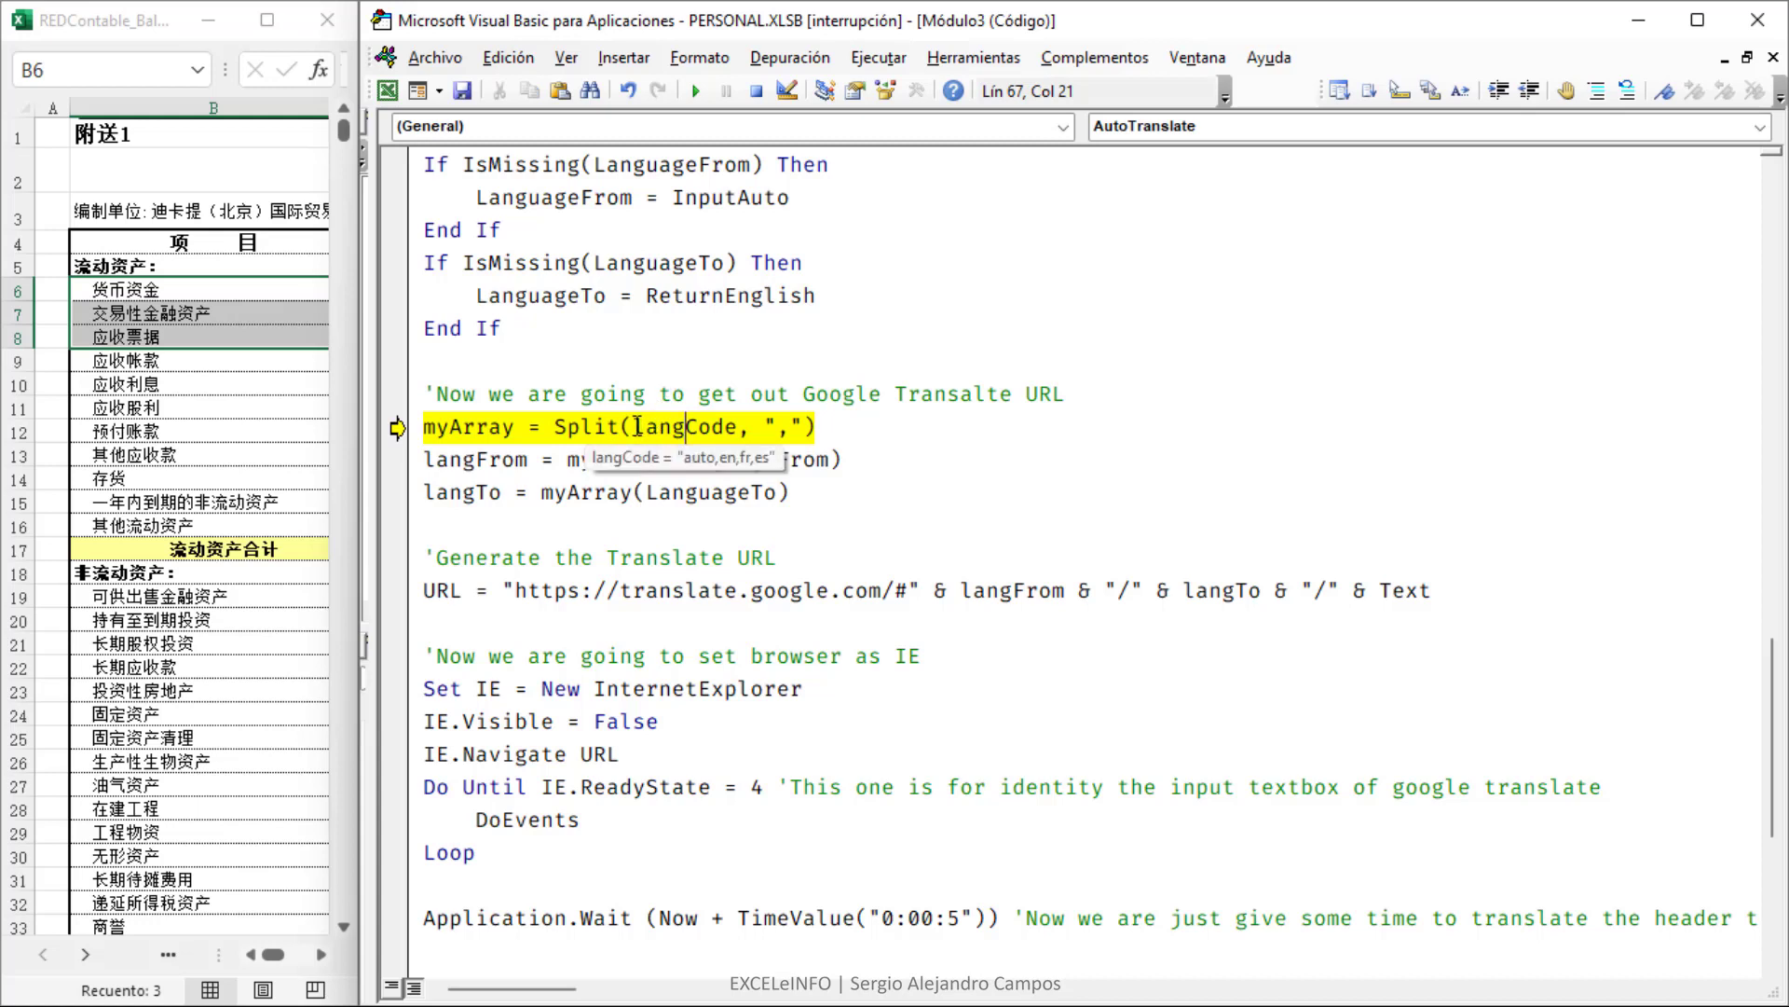
drag(638, 427, 741, 427)
click(634, 427)
drag(632, 426, 741, 427)
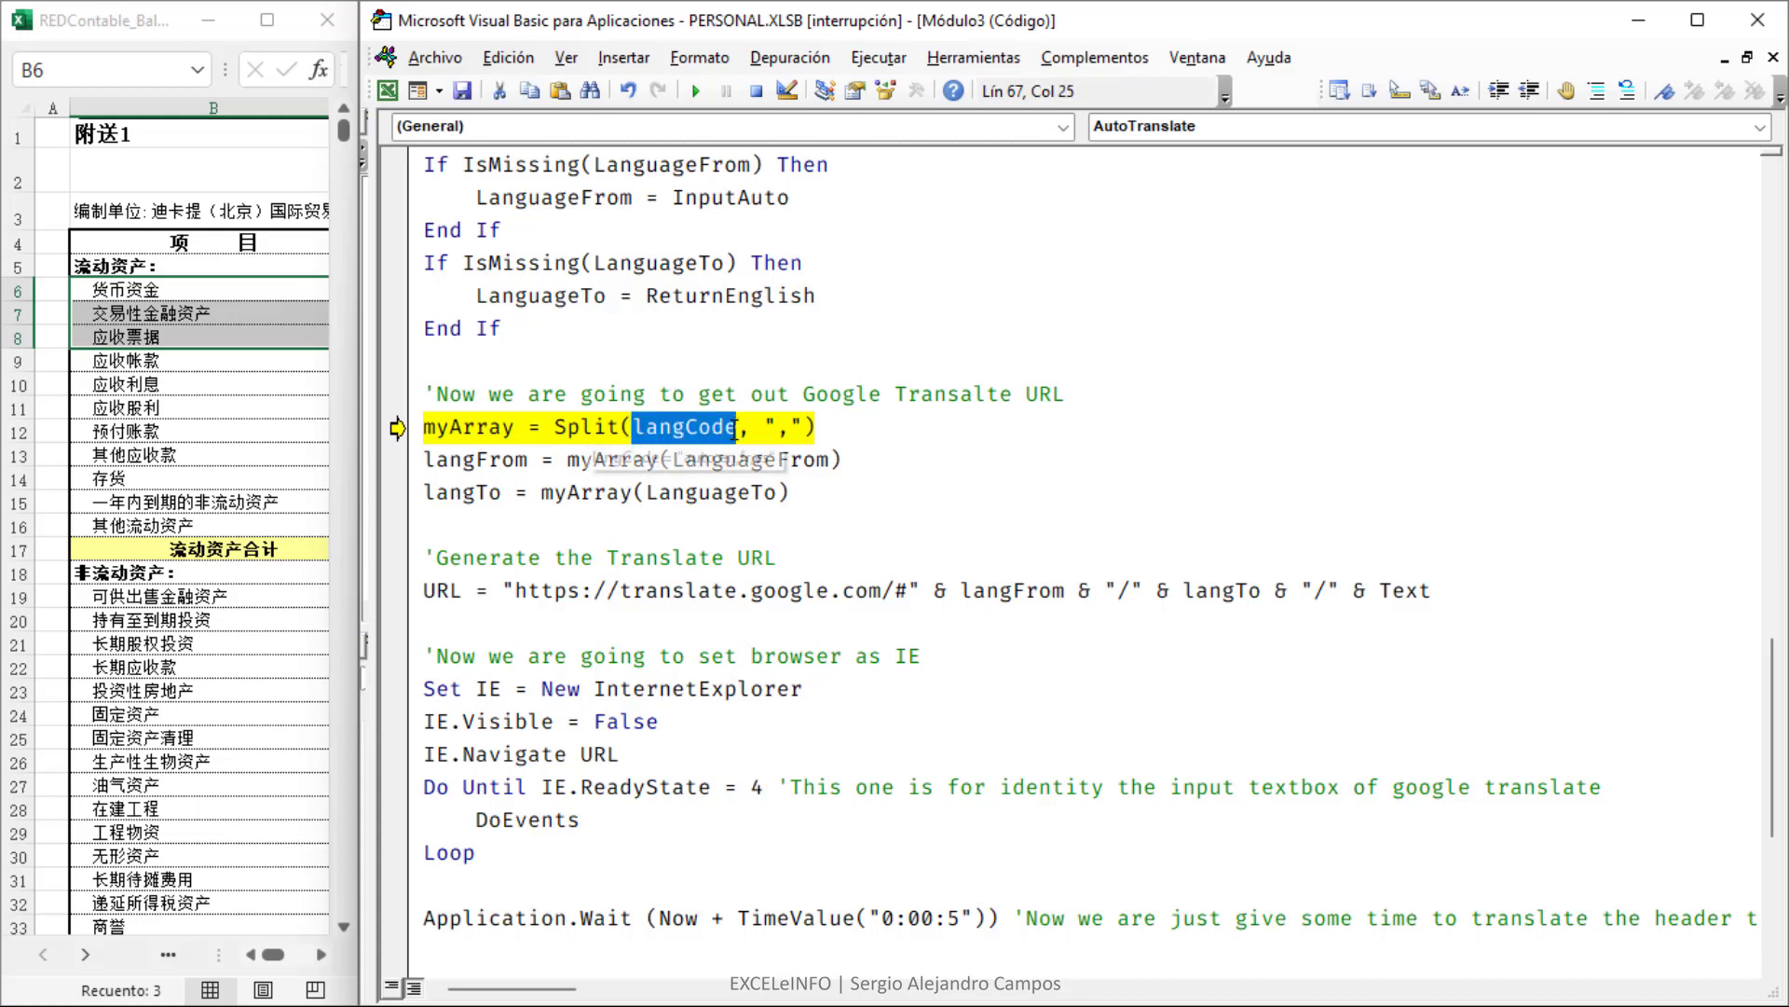
click(741, 427)
- Show the langCode constant declaration with its language codes, then scroll back to the Split line
scroll(694, 432, up, 2)
scroll(695, 431, up, 4)
scroll(695, 431, up, 5)
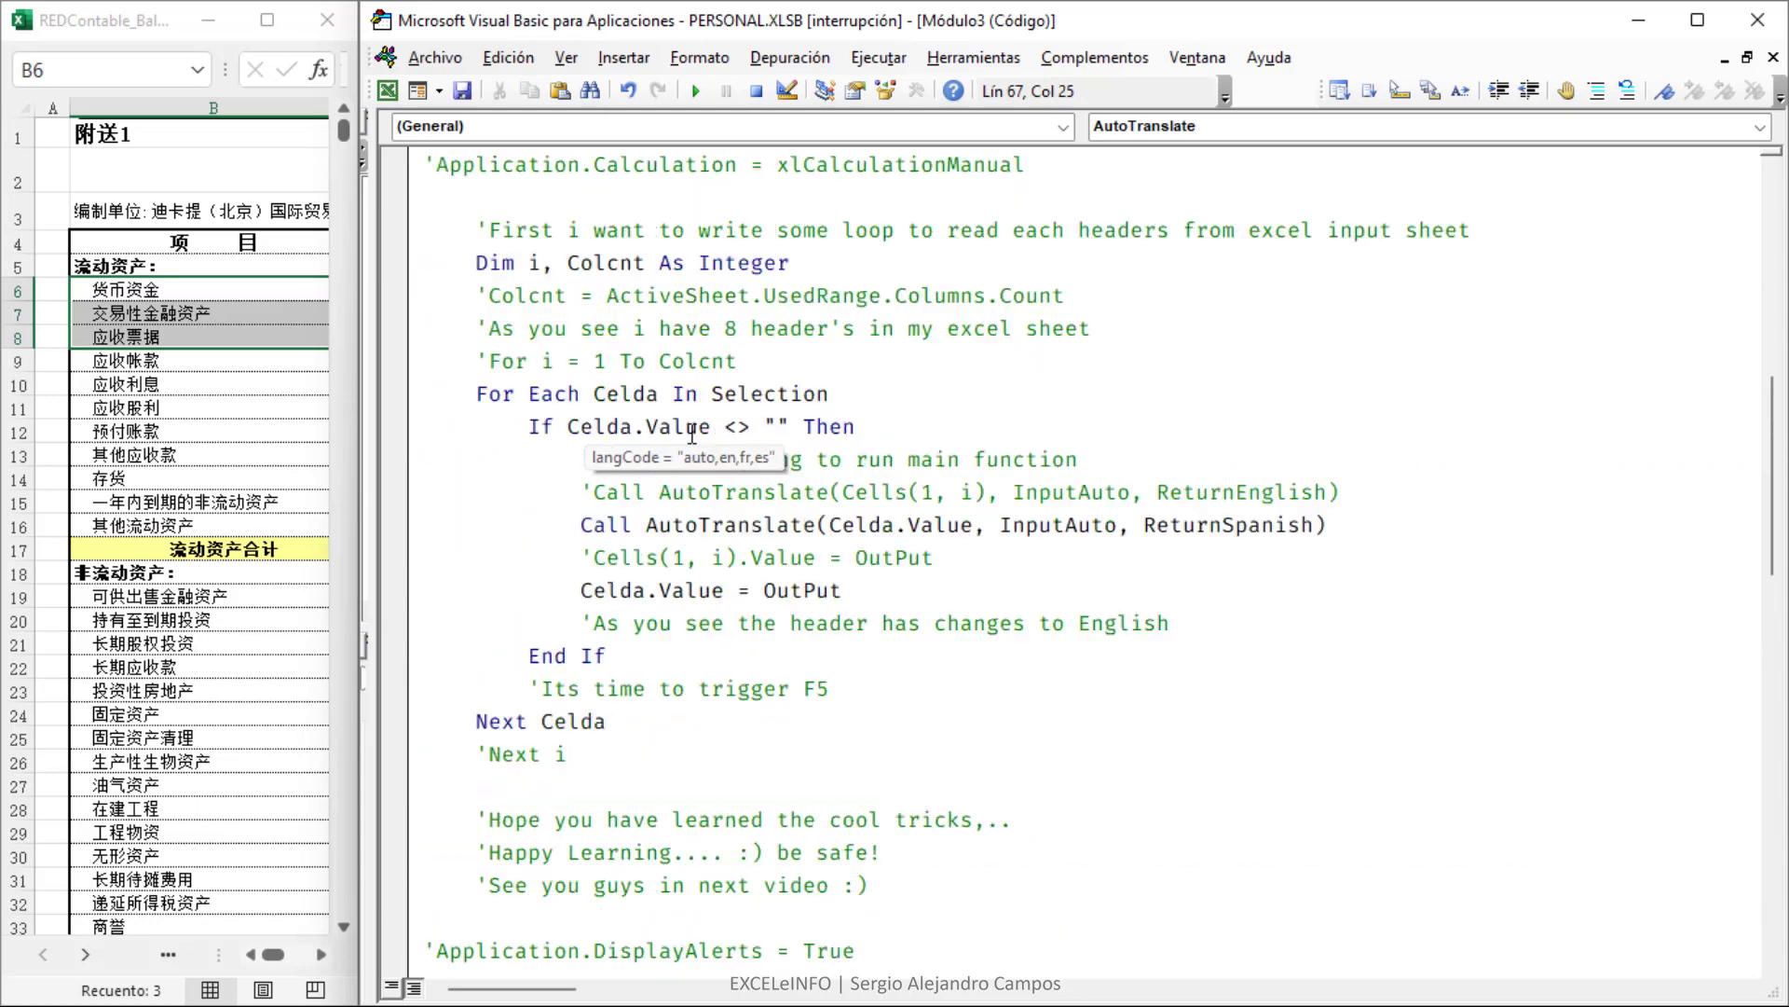
scroll(694, 432, up, 5)
scroll(692, 432, up, 3)
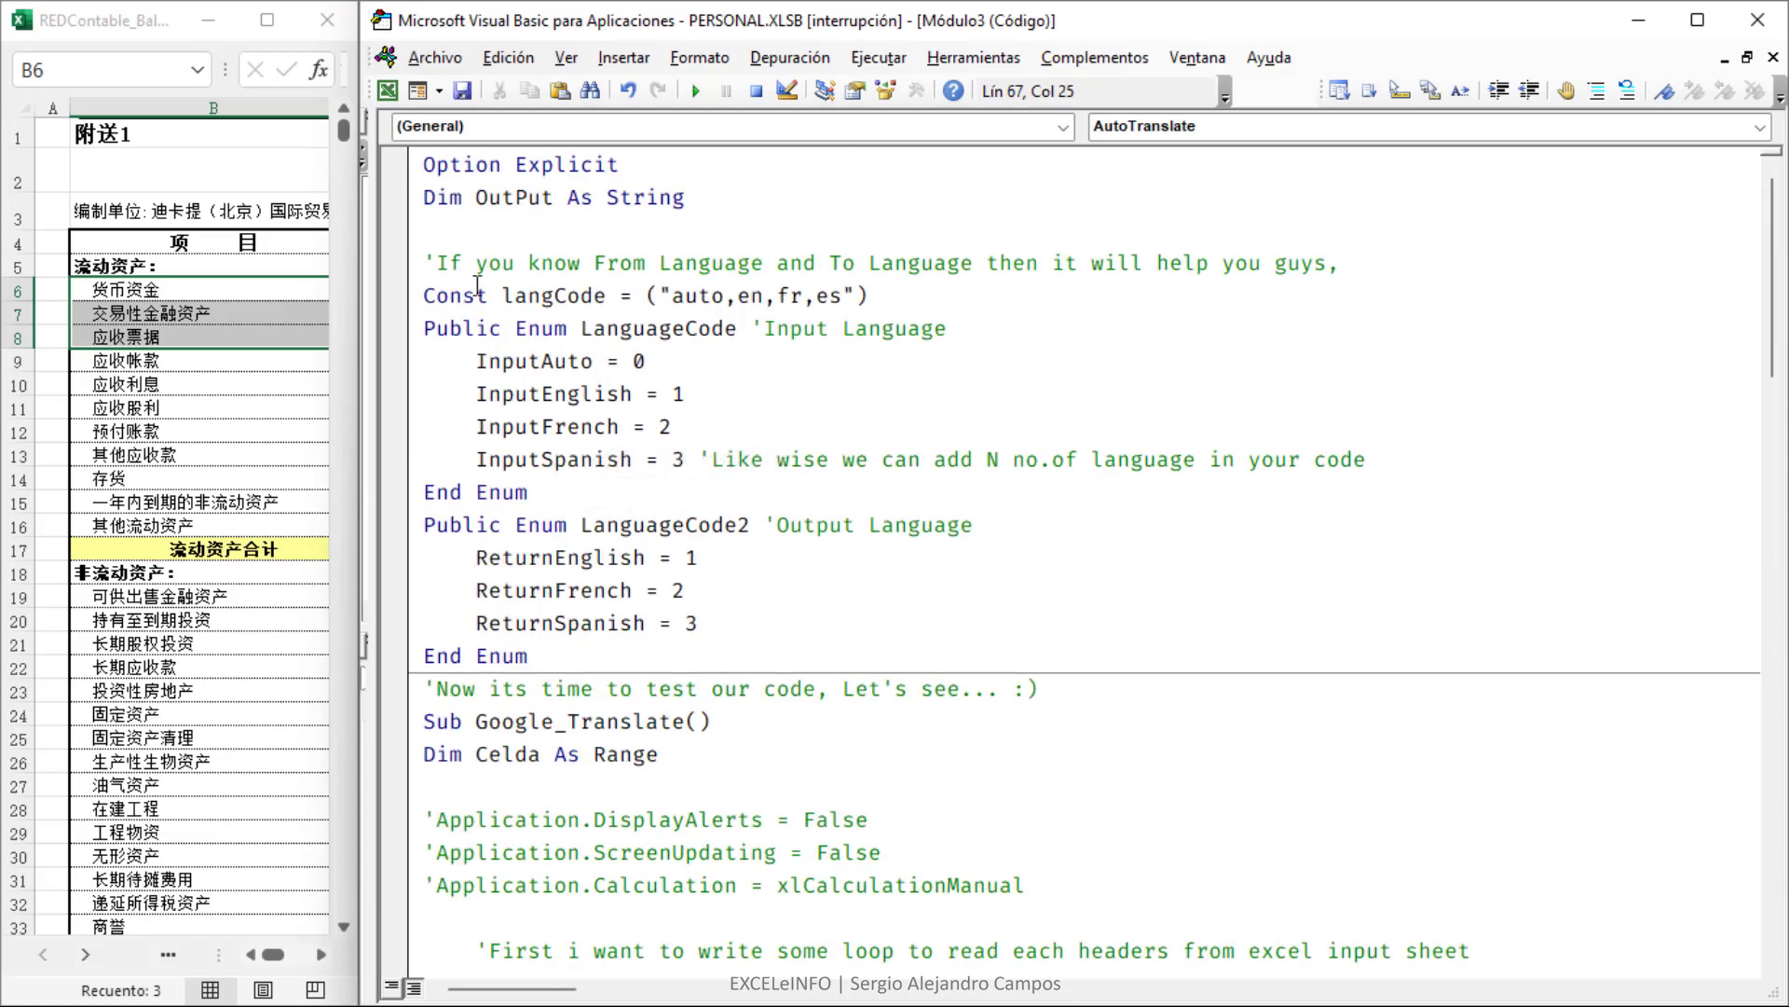
click(508, 296)
drag(508, 297, 843, 298)
click(850, 299)
scroll(850, 298, down, 6)
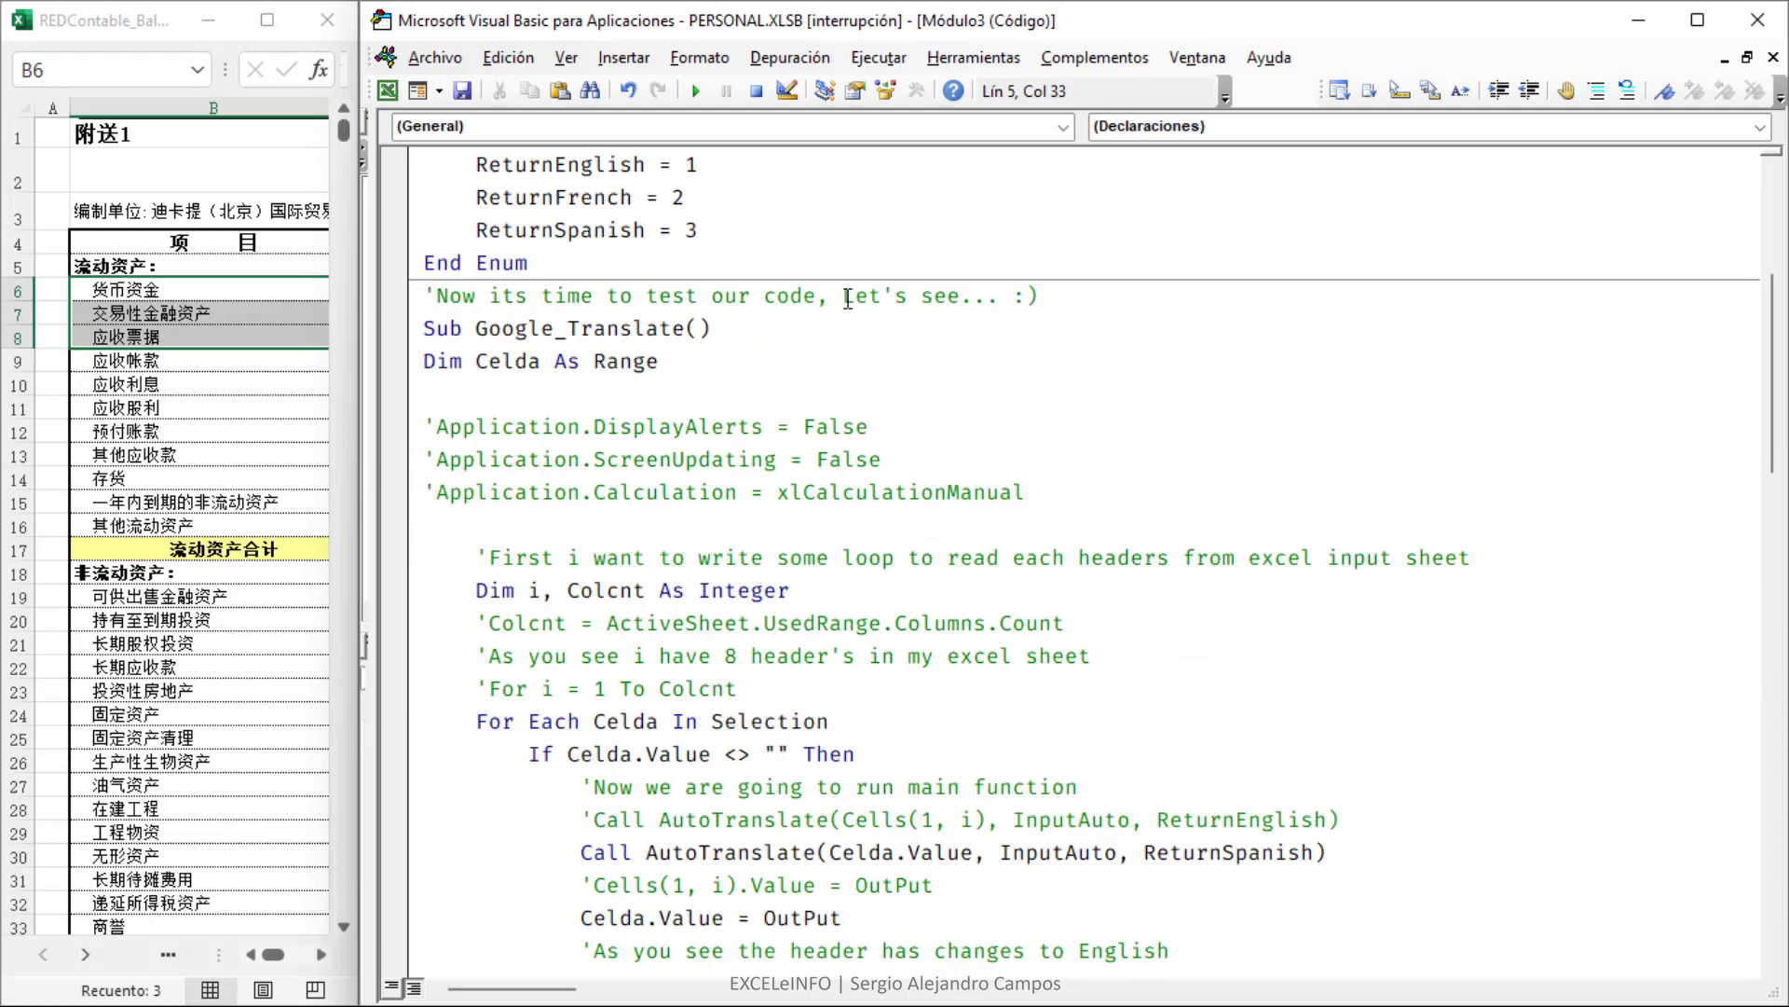
scroll(850, 299, down, 5)
scroll(850, 298, down, 2)
scroll(853, 297, down, 3)
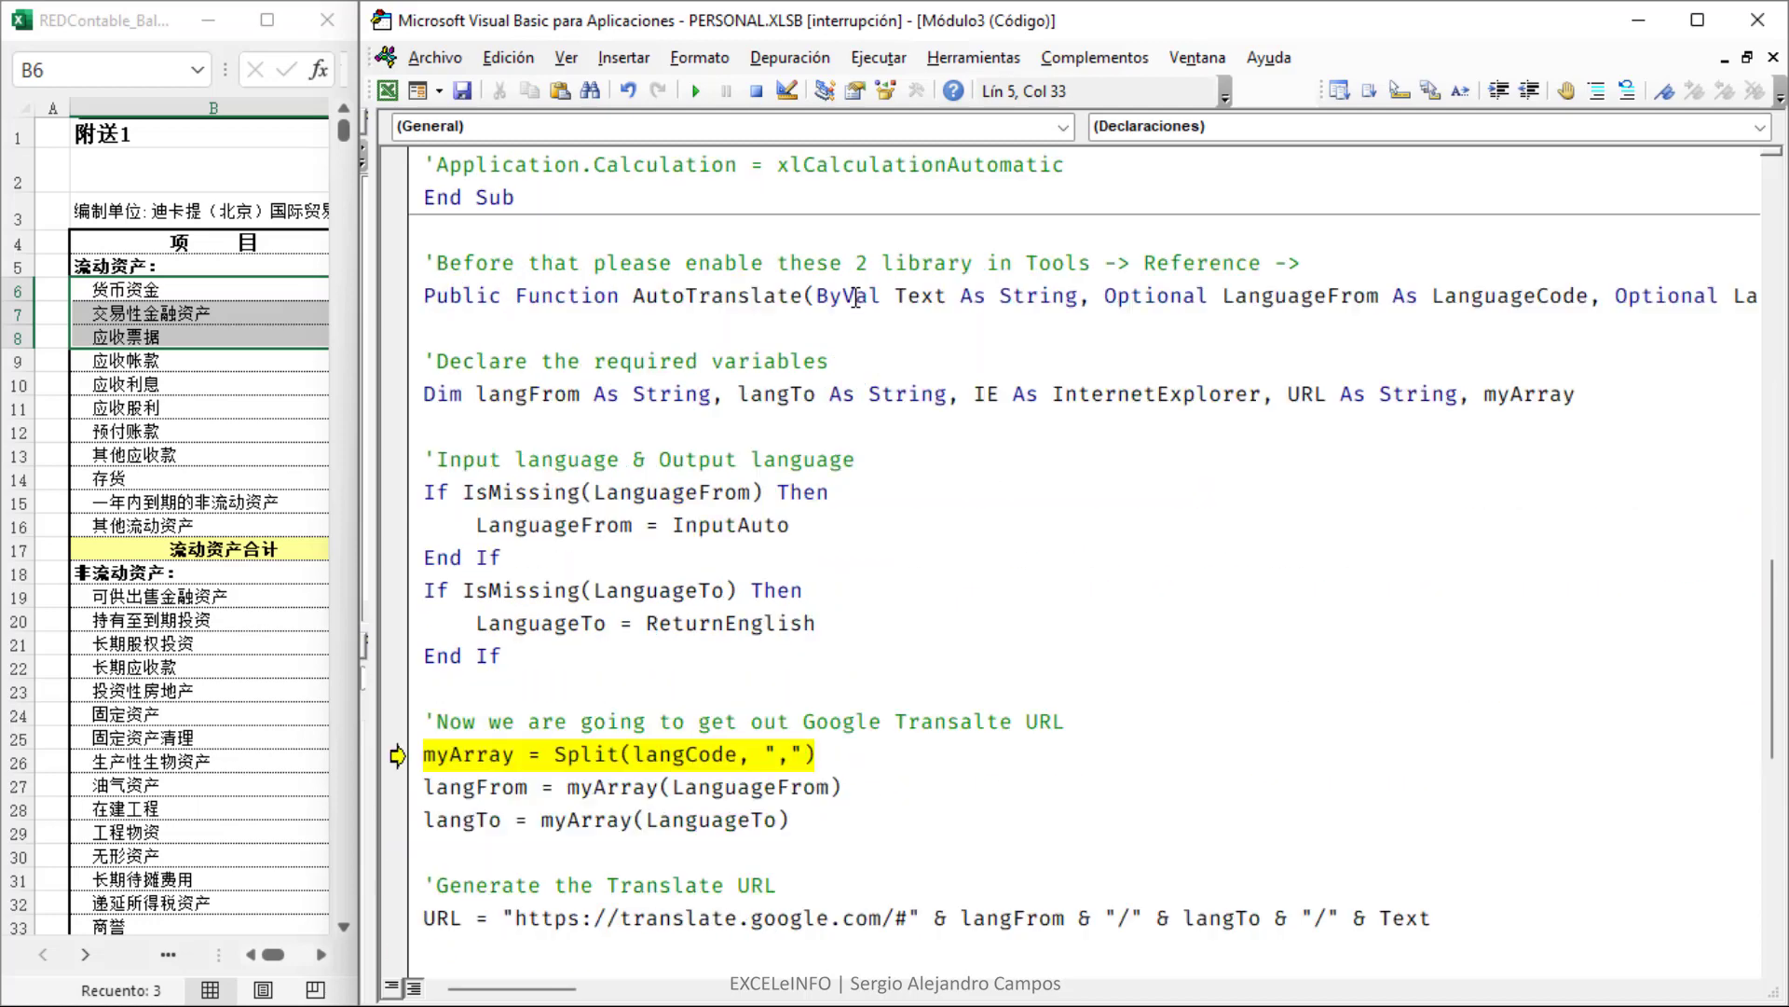
scroll(856, 296, down, 2)
scroll(856, 297, down, 1)
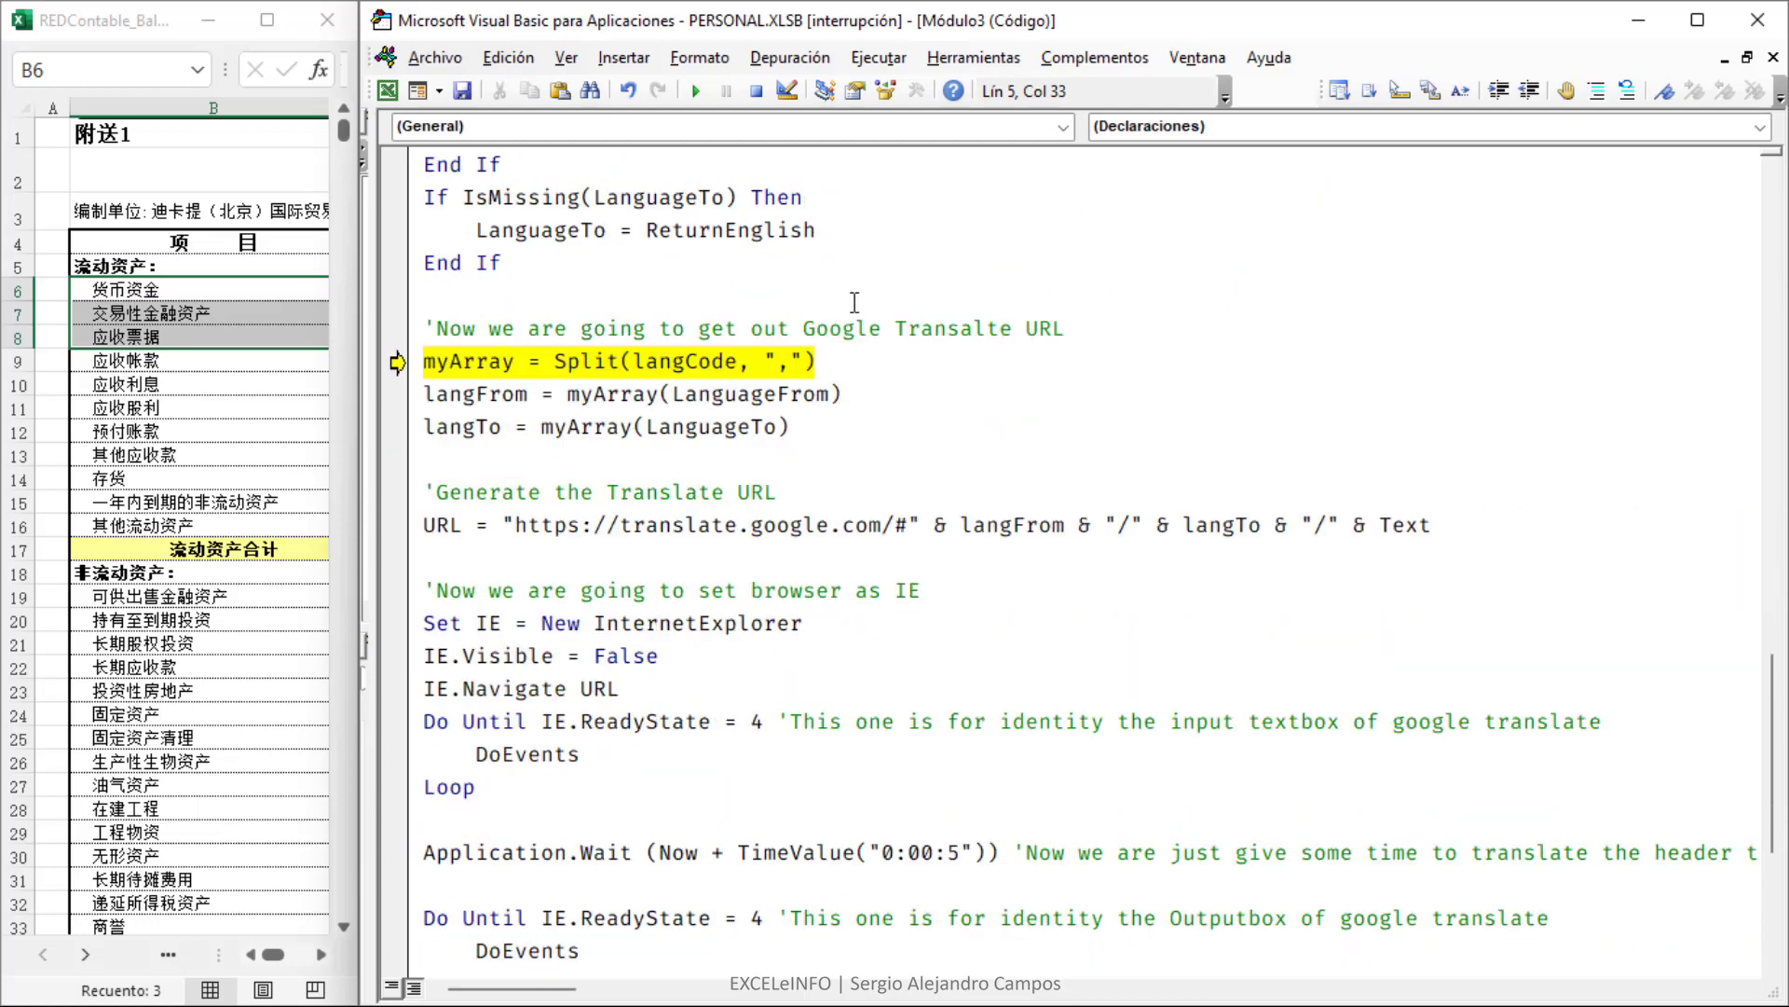
- Highlight the comma delimiter and the still-empty myArray, then execute the Split line
click(655, 359)
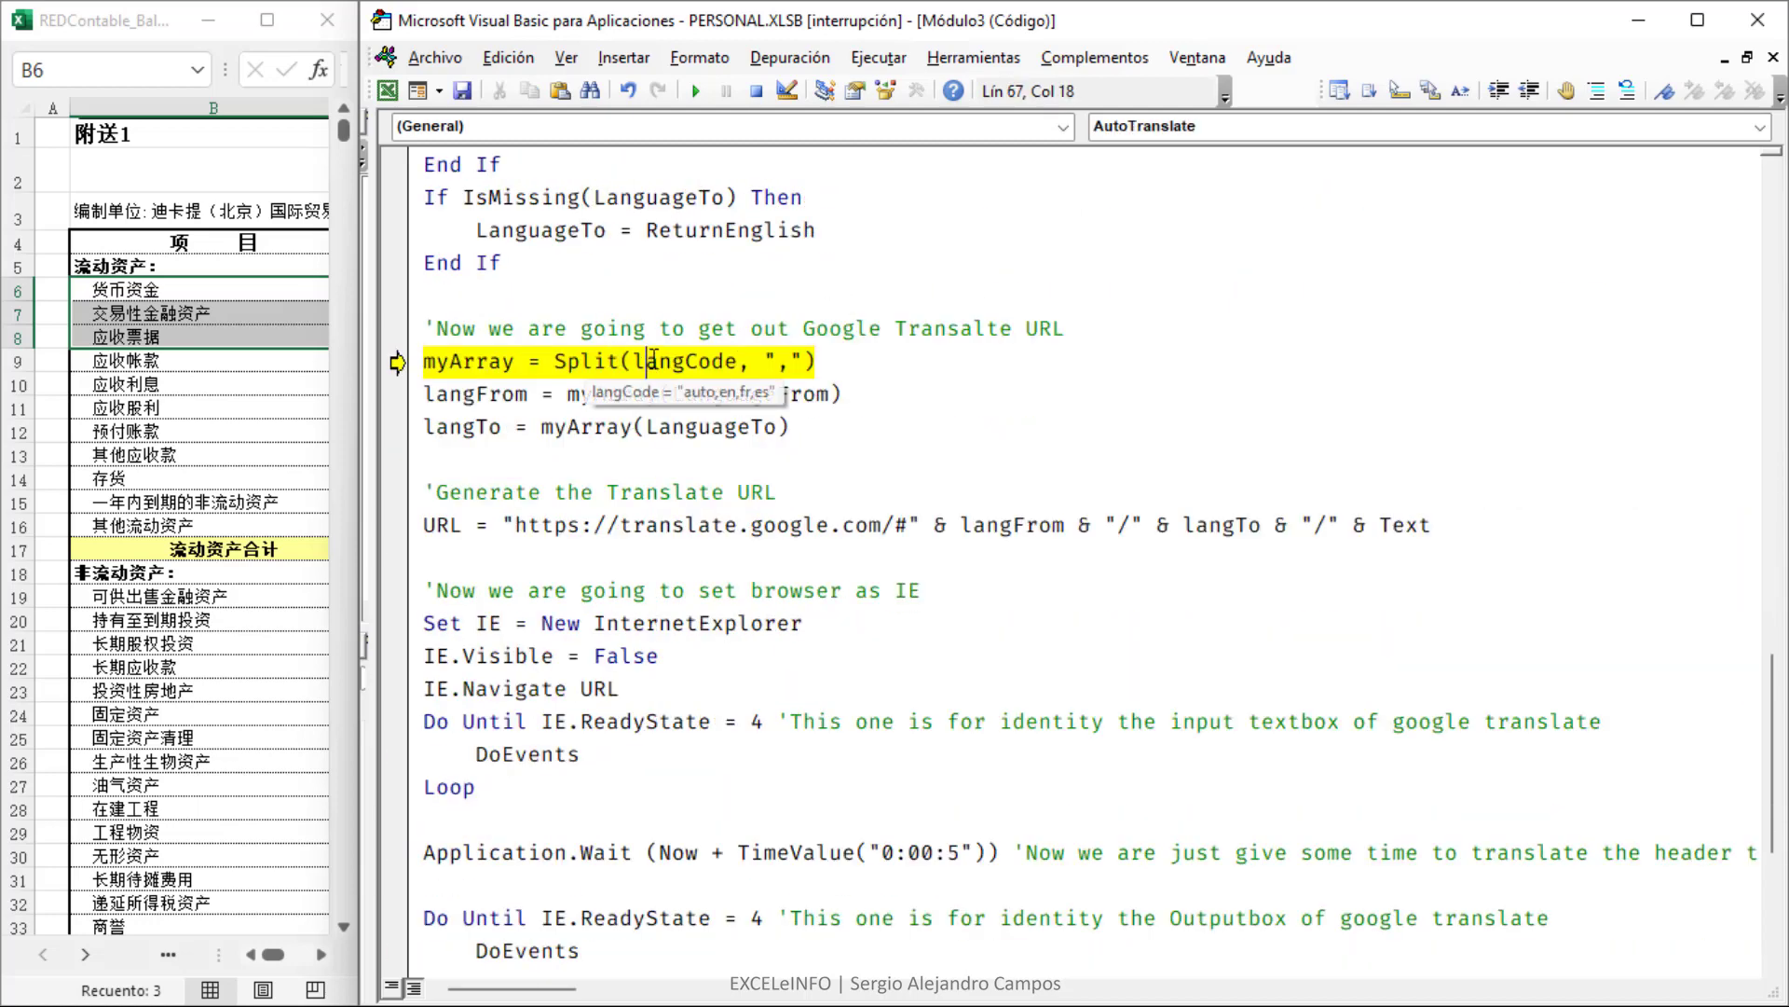
double_click(784, 360)
click(826, 361)
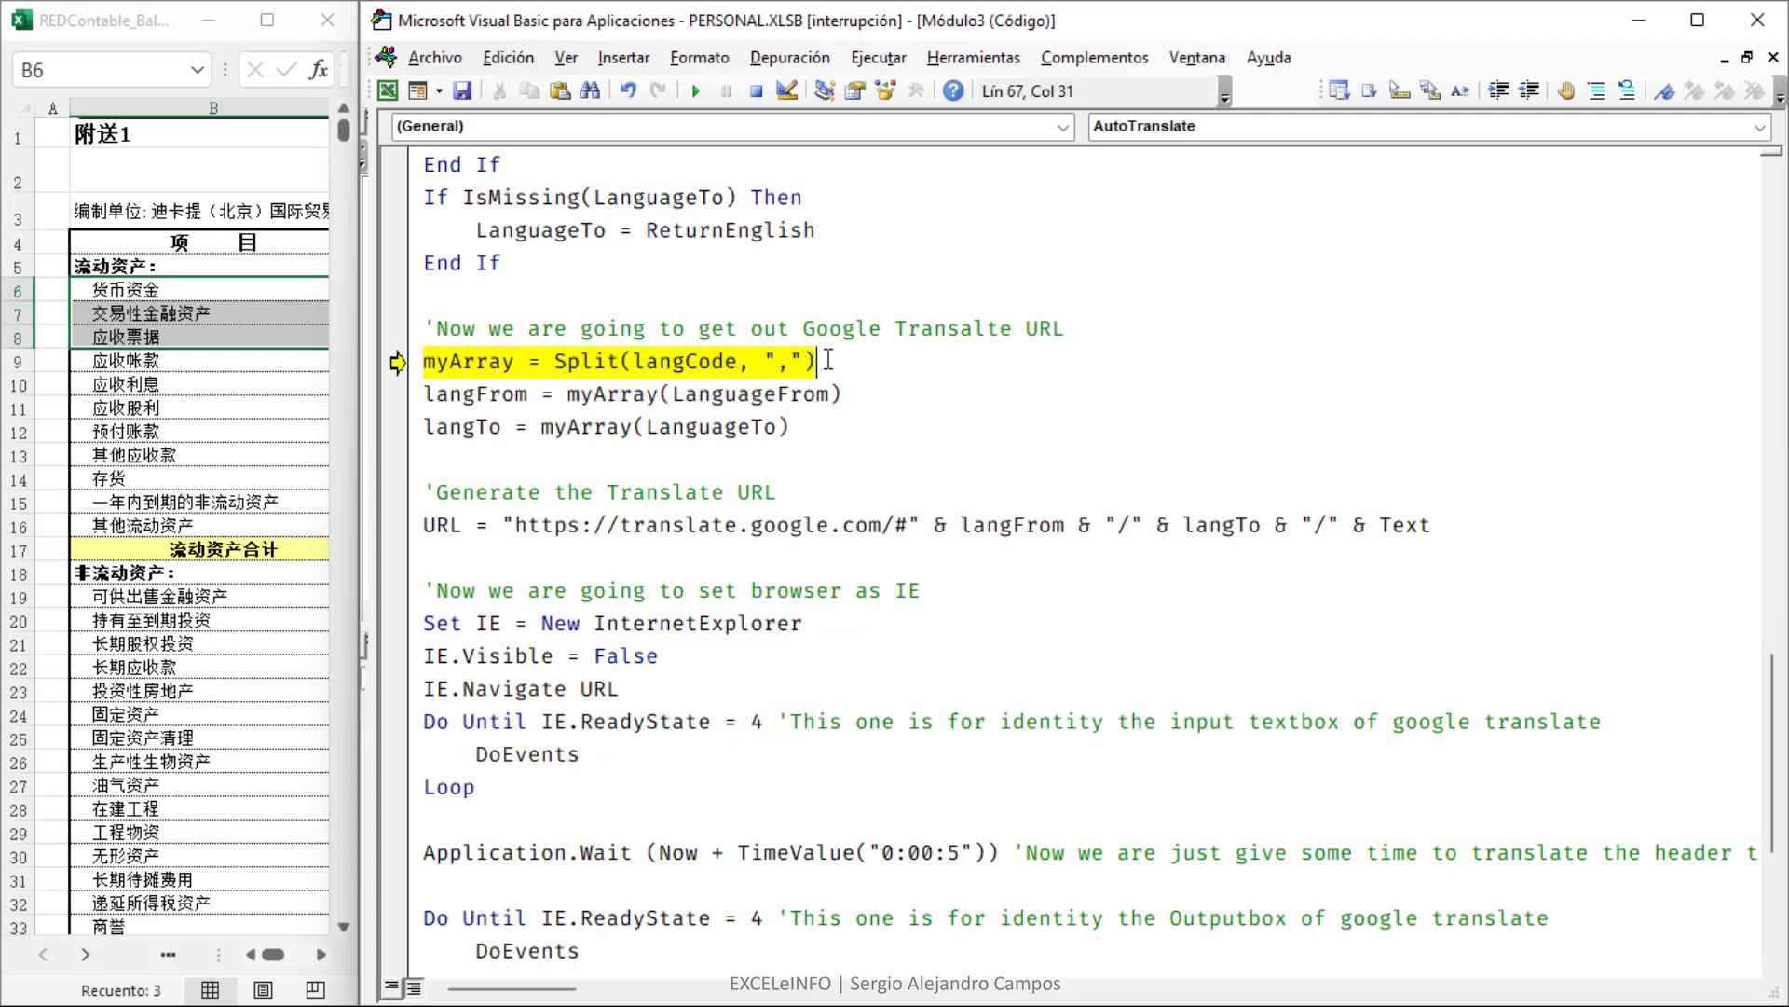
drag(423, 361, 512, 362)
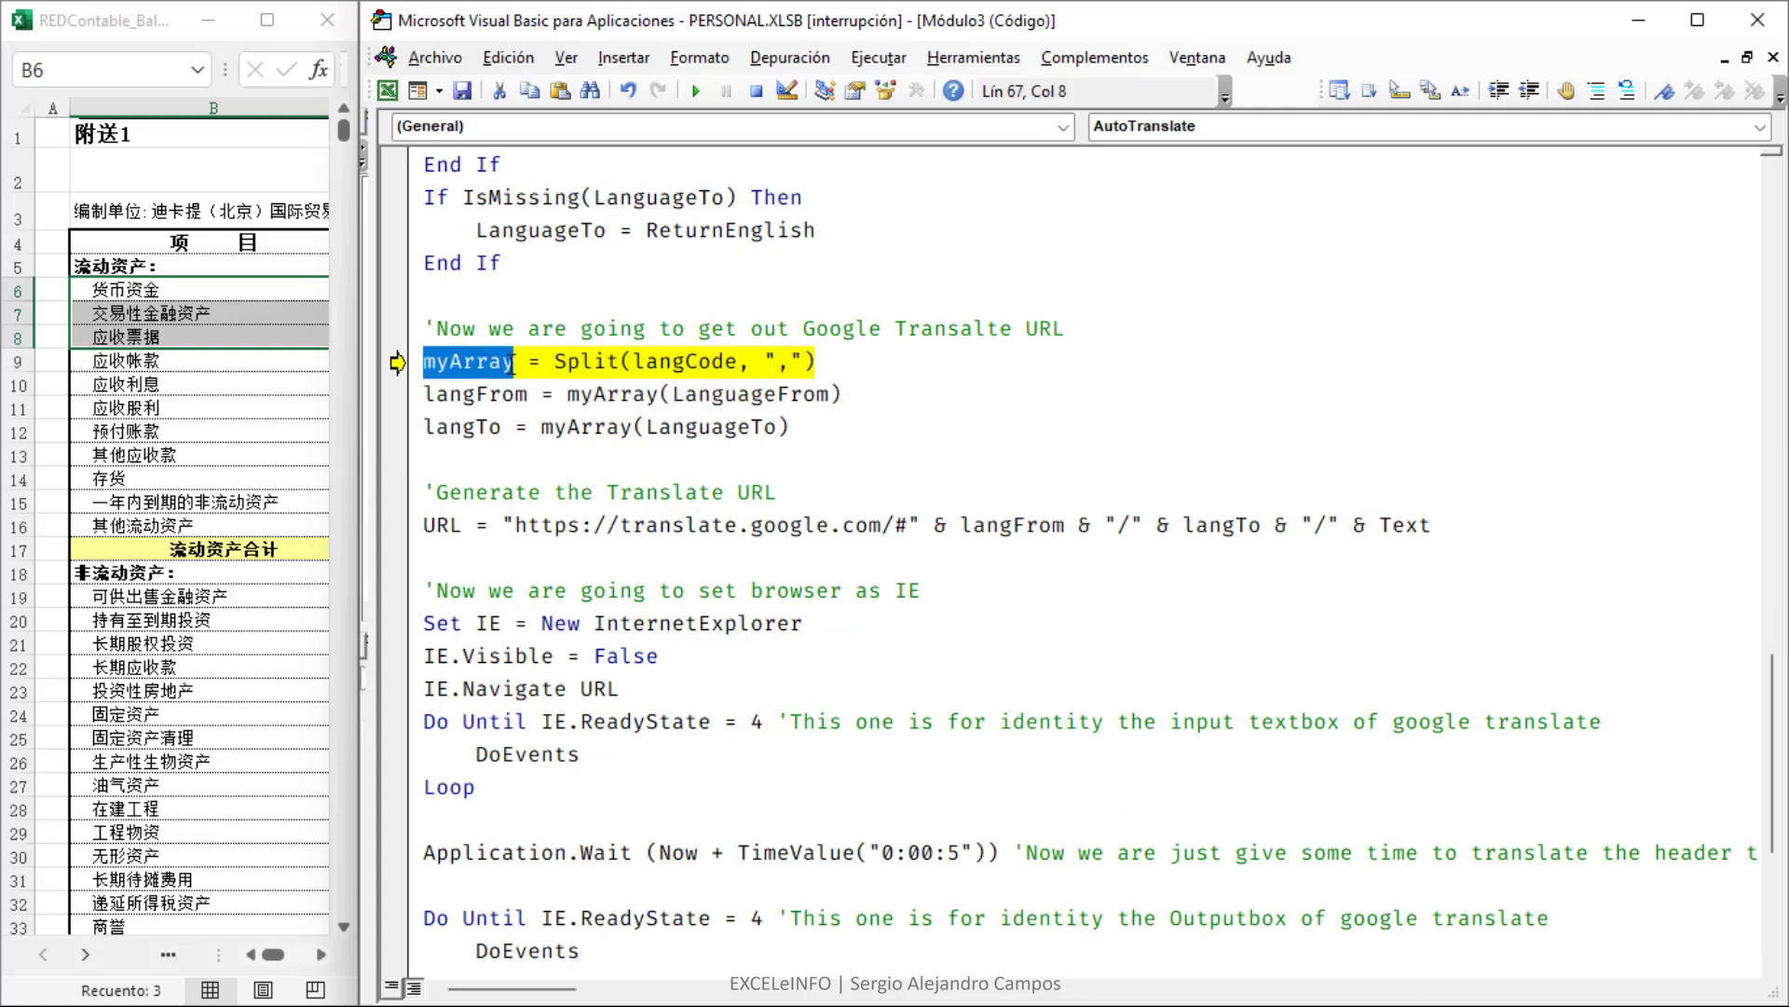
click(512, 362)
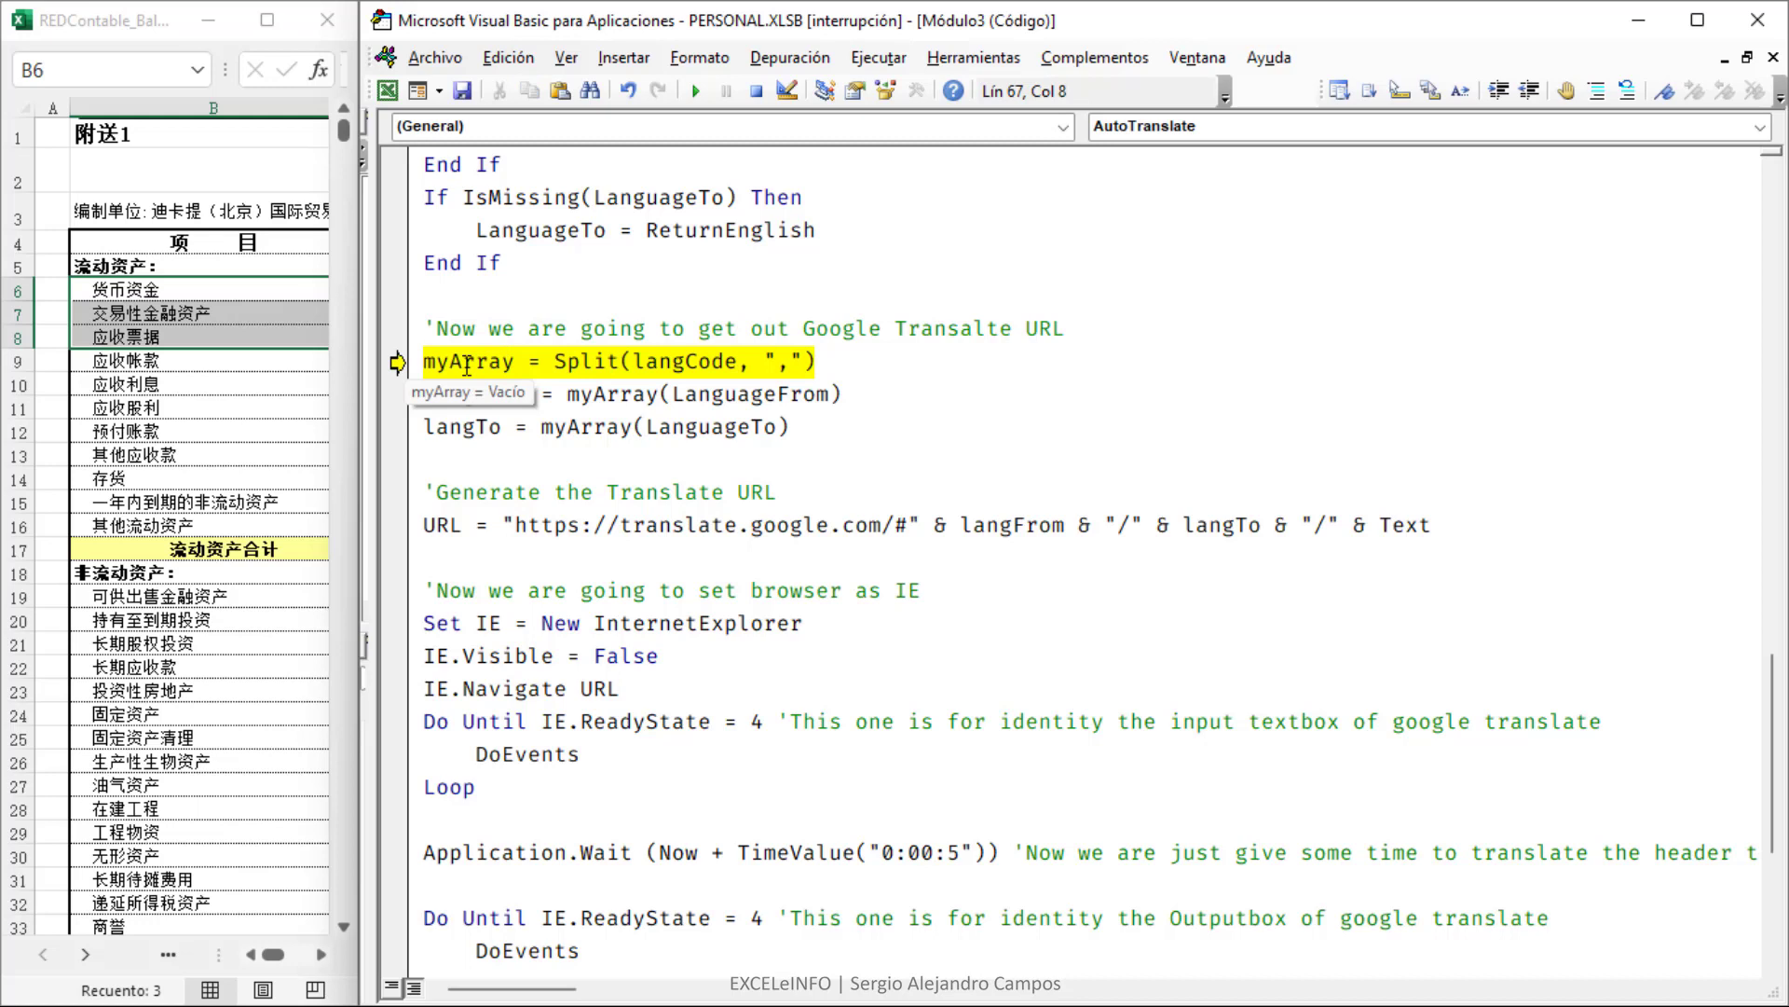
key(F8)
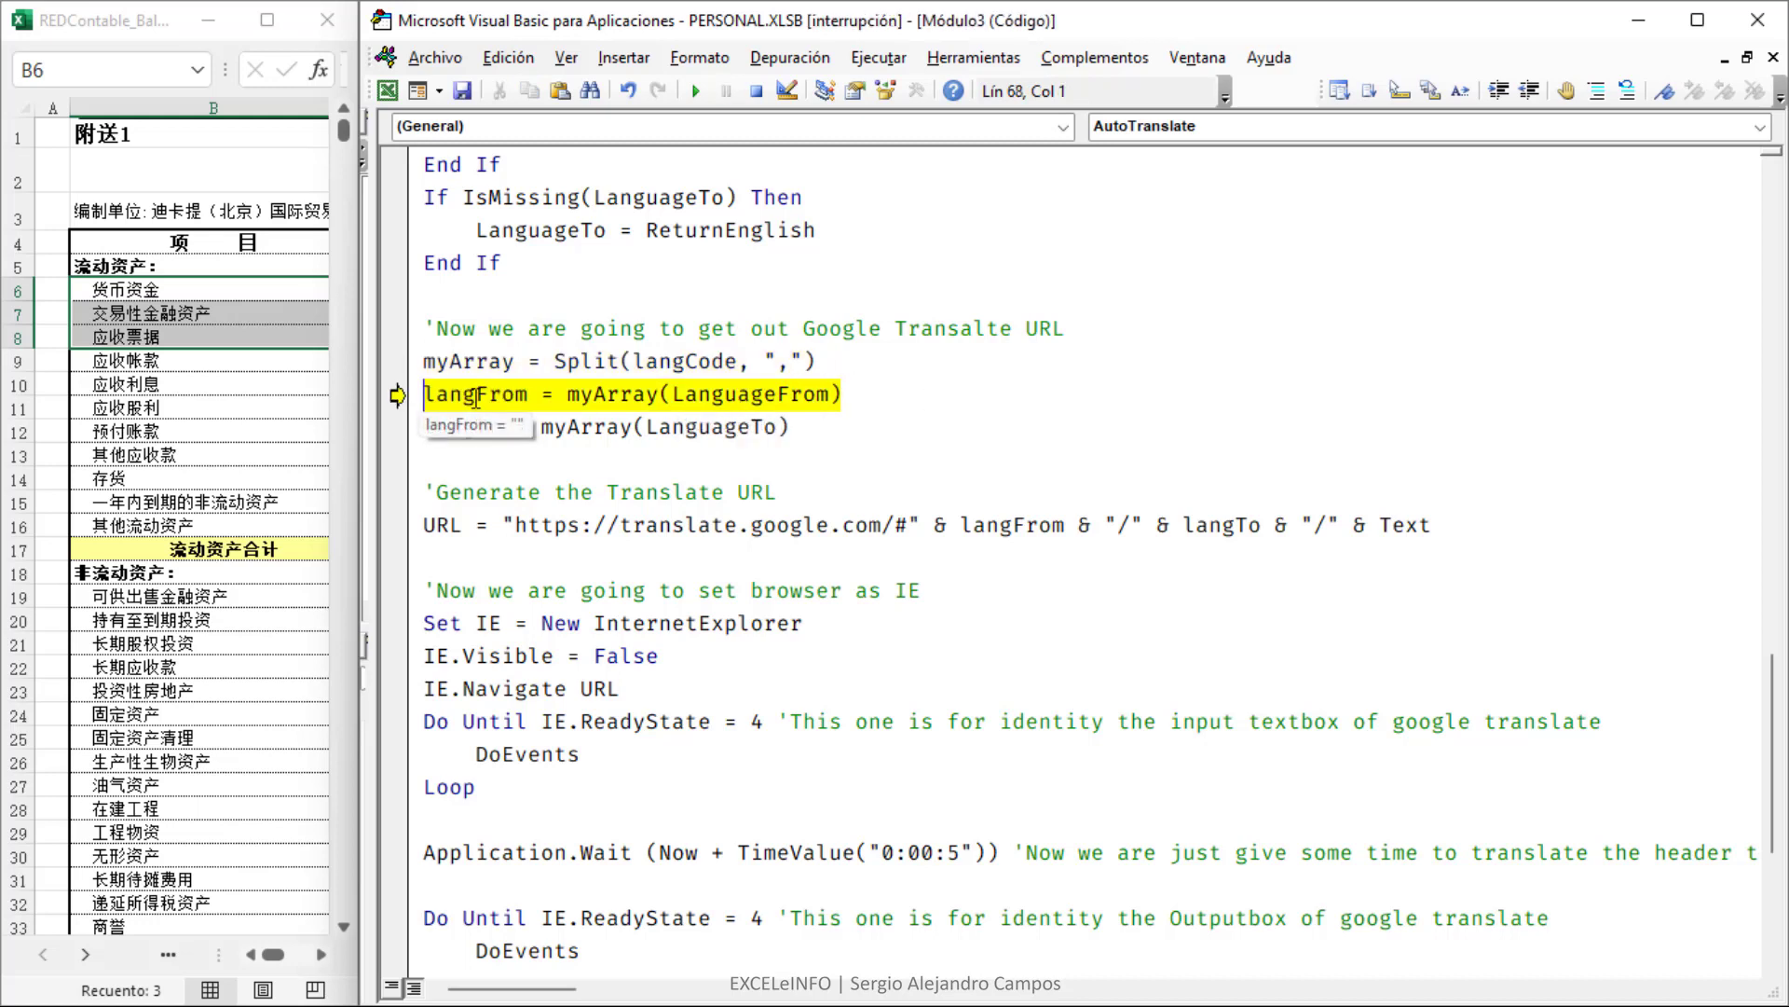
mouse_move(762, 394)
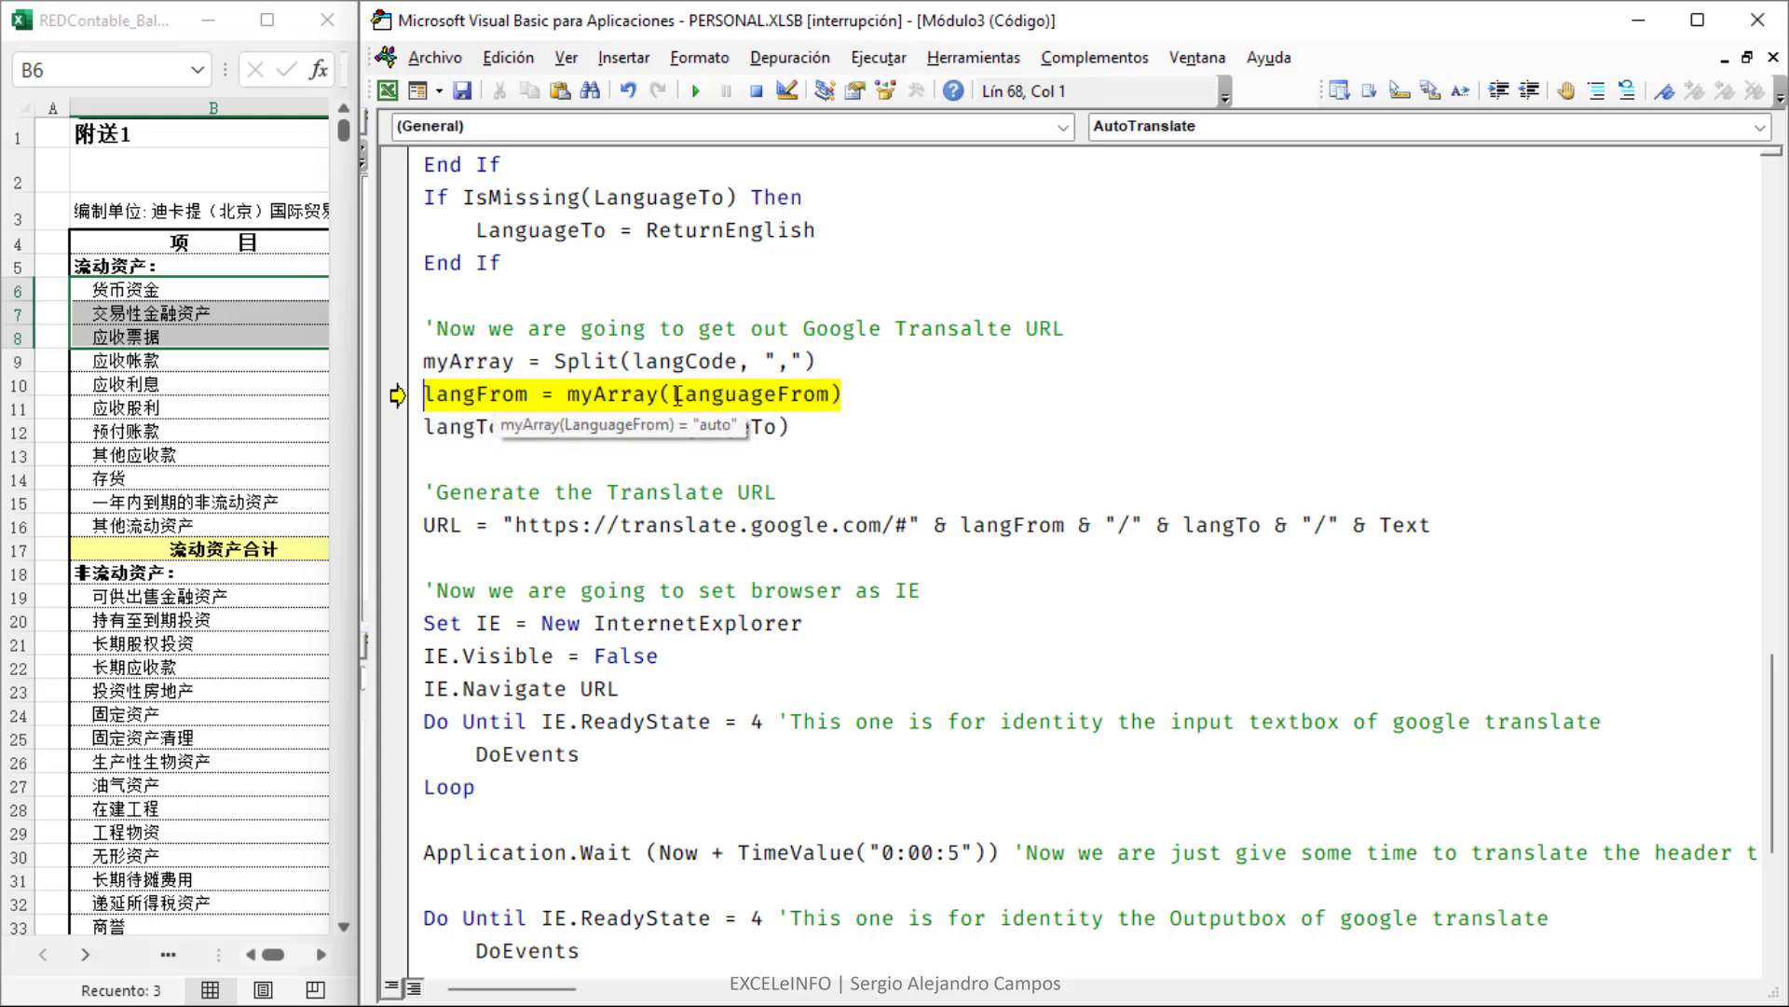
- Check the LanguageFrom value and execute the langFrom and langTo lookup lines
drag(675, 396, 832, 395)
click(729, 395)
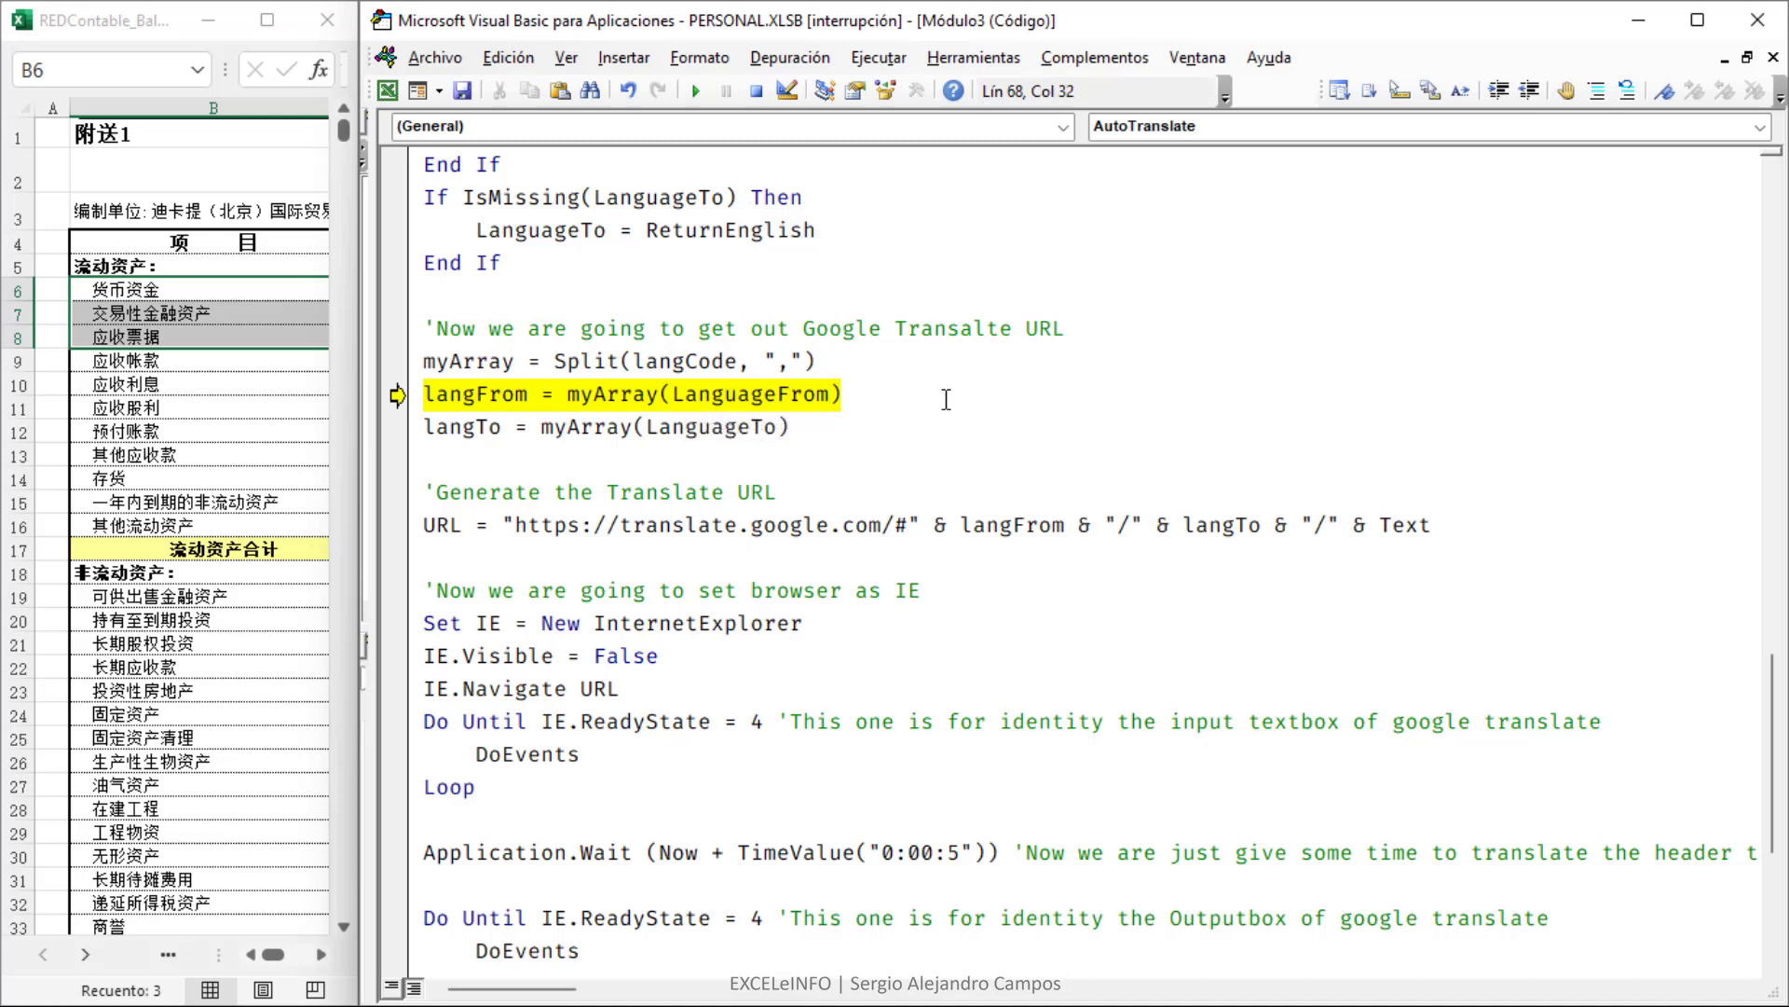
key(F8)
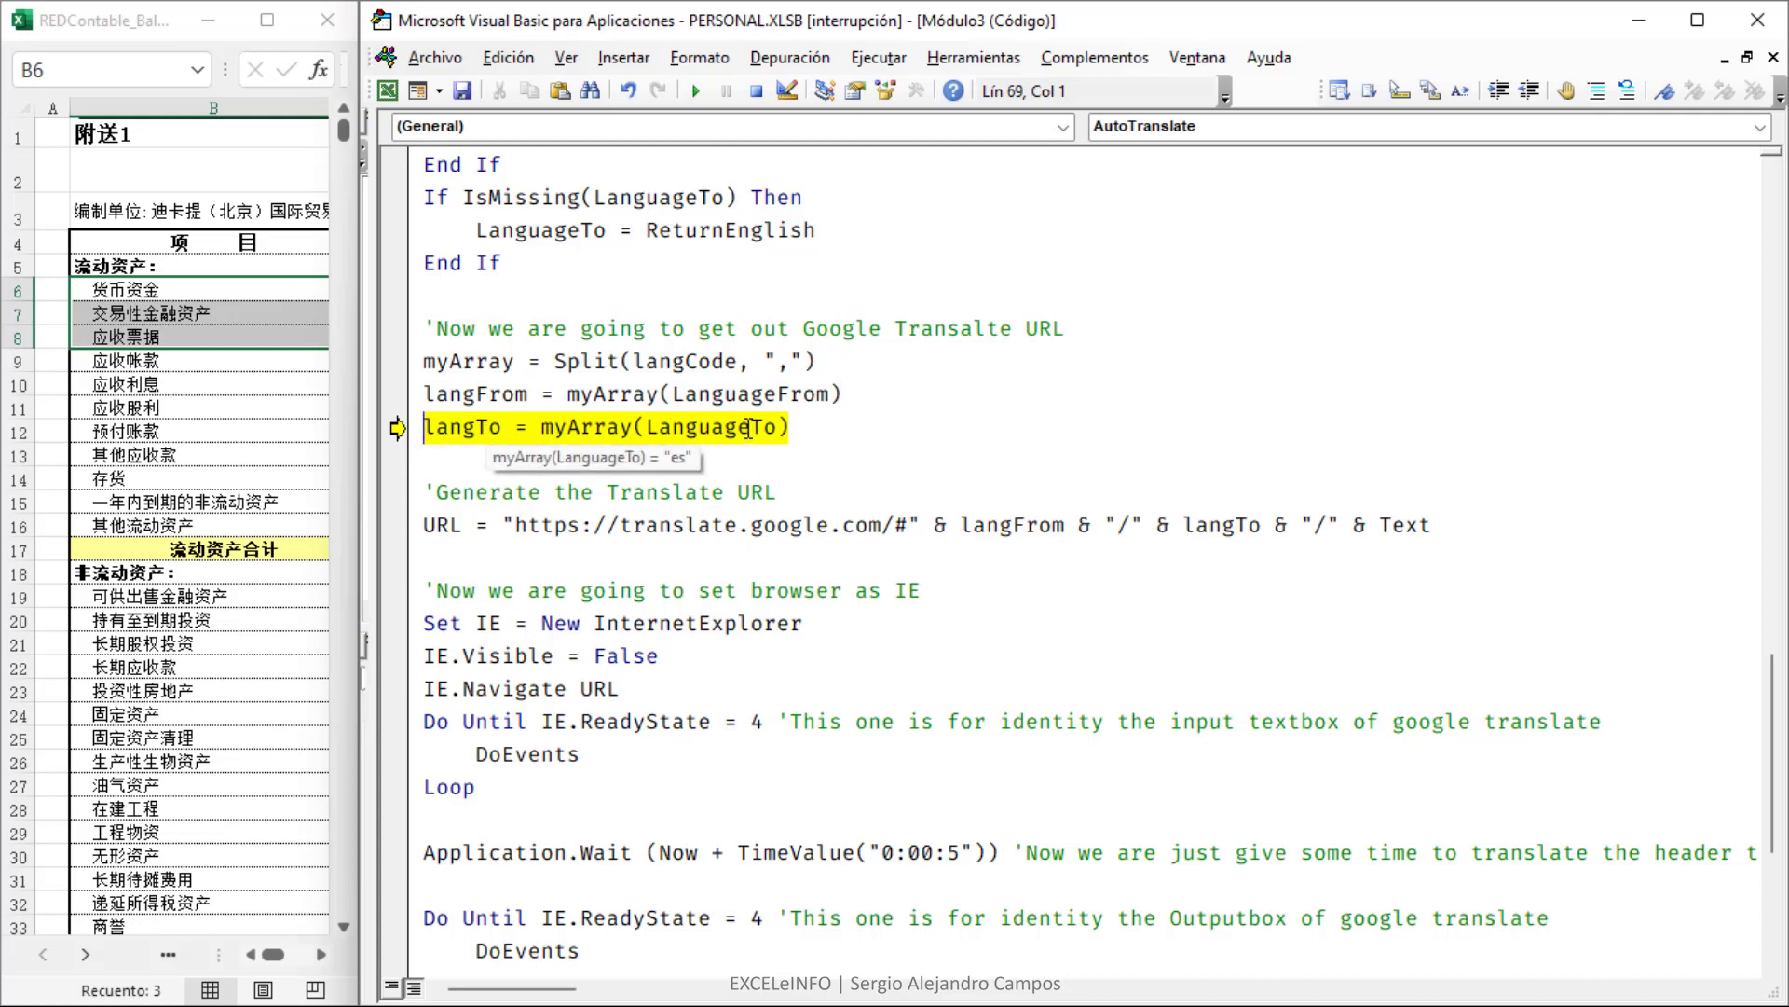
key(F8)
scroll(946, 428, down, 1)
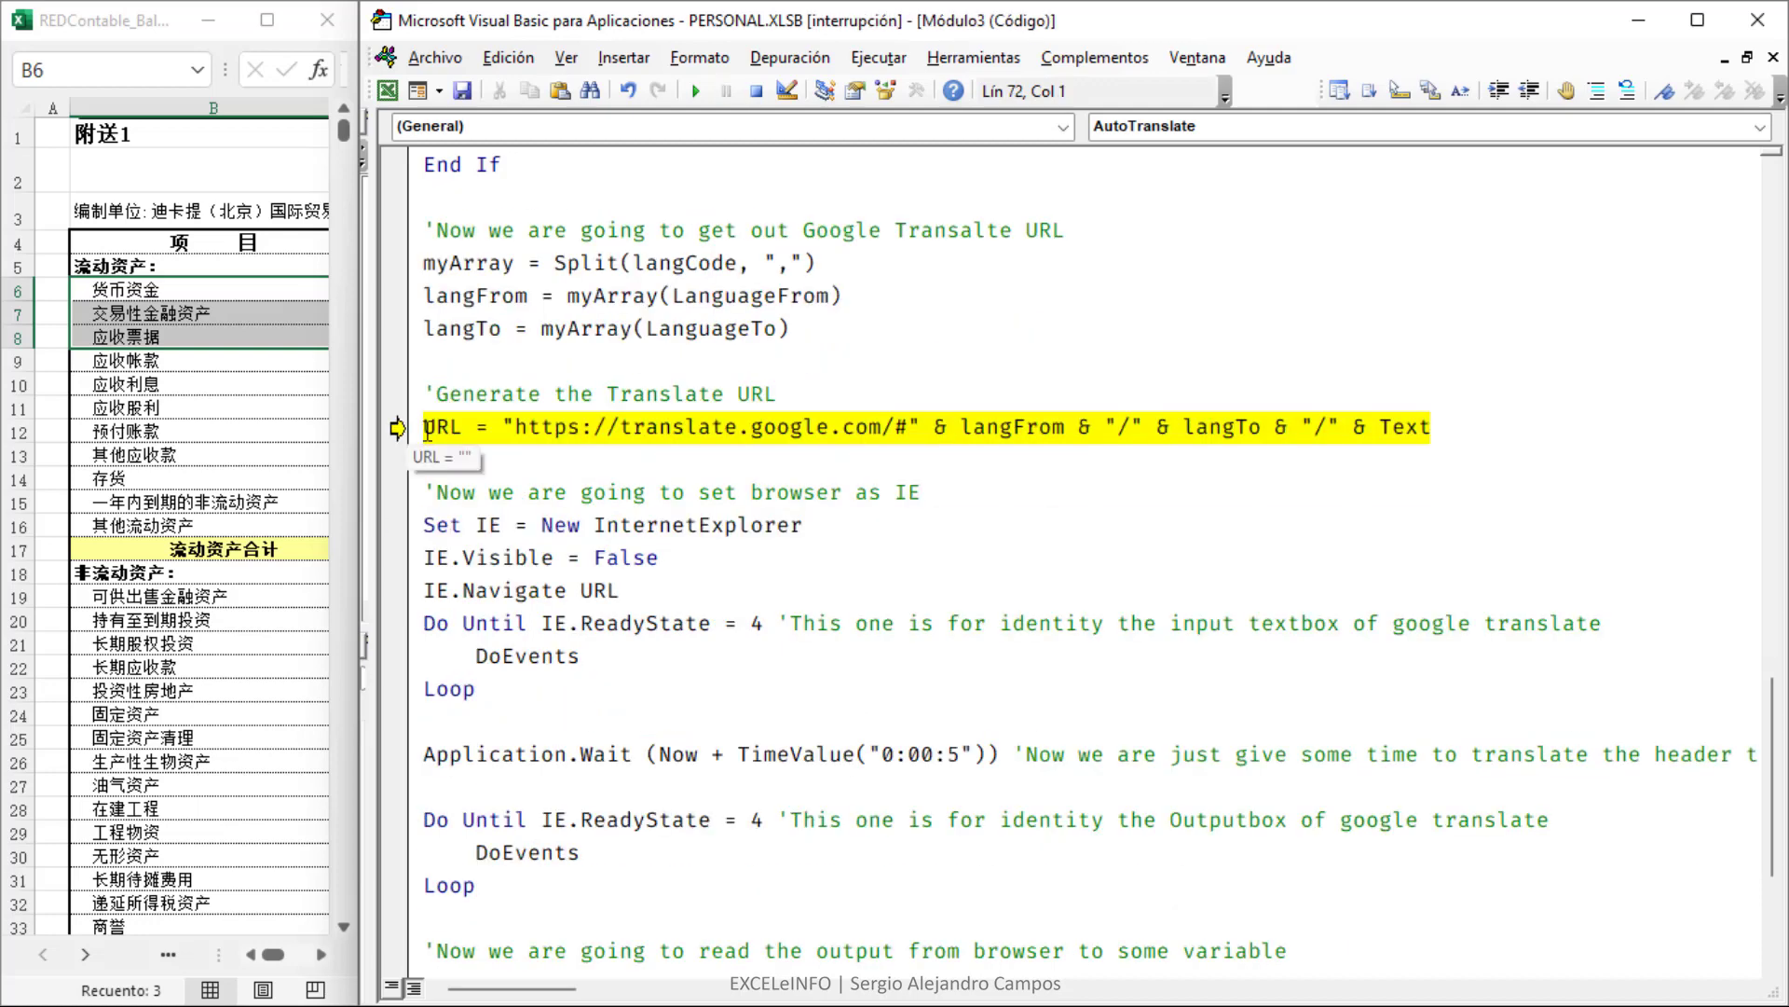
- Highlight the Google Translate base address and the langFrom and langTo parts of the URL
drag(424, 426, 462, 427)
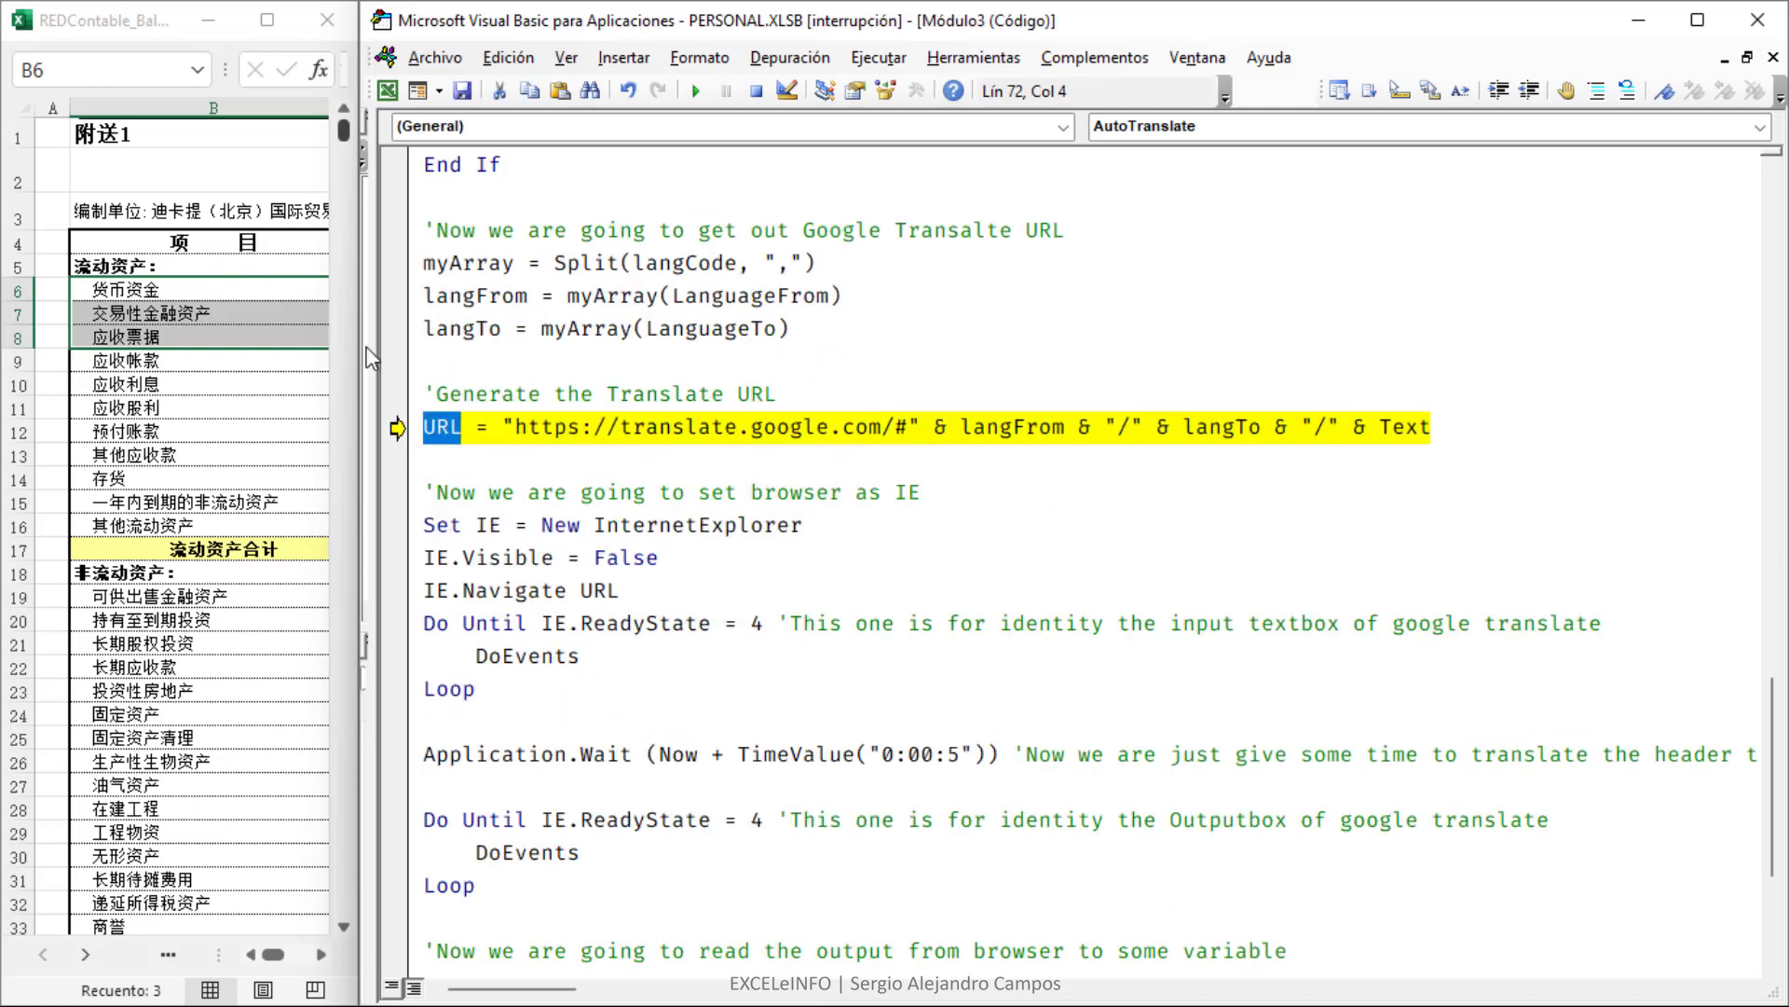
drag(513, 426, 843, 429)
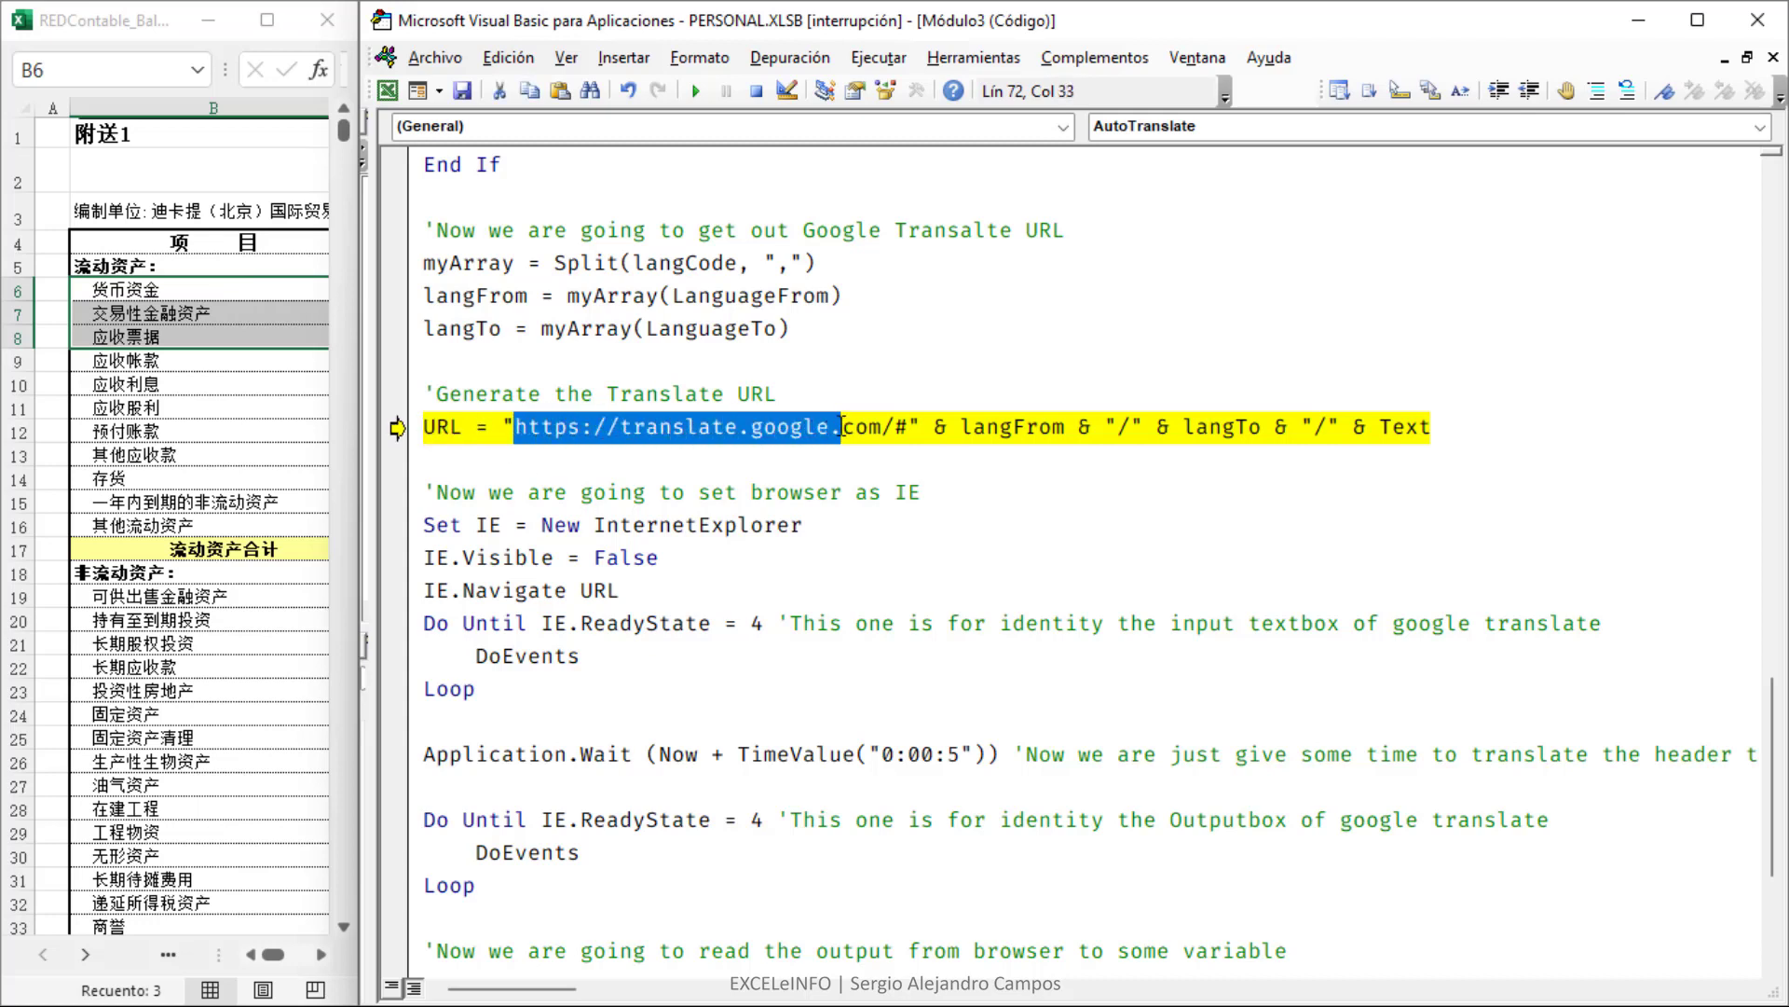
click(960, 430)
drag(960, 429, 1057, 435)
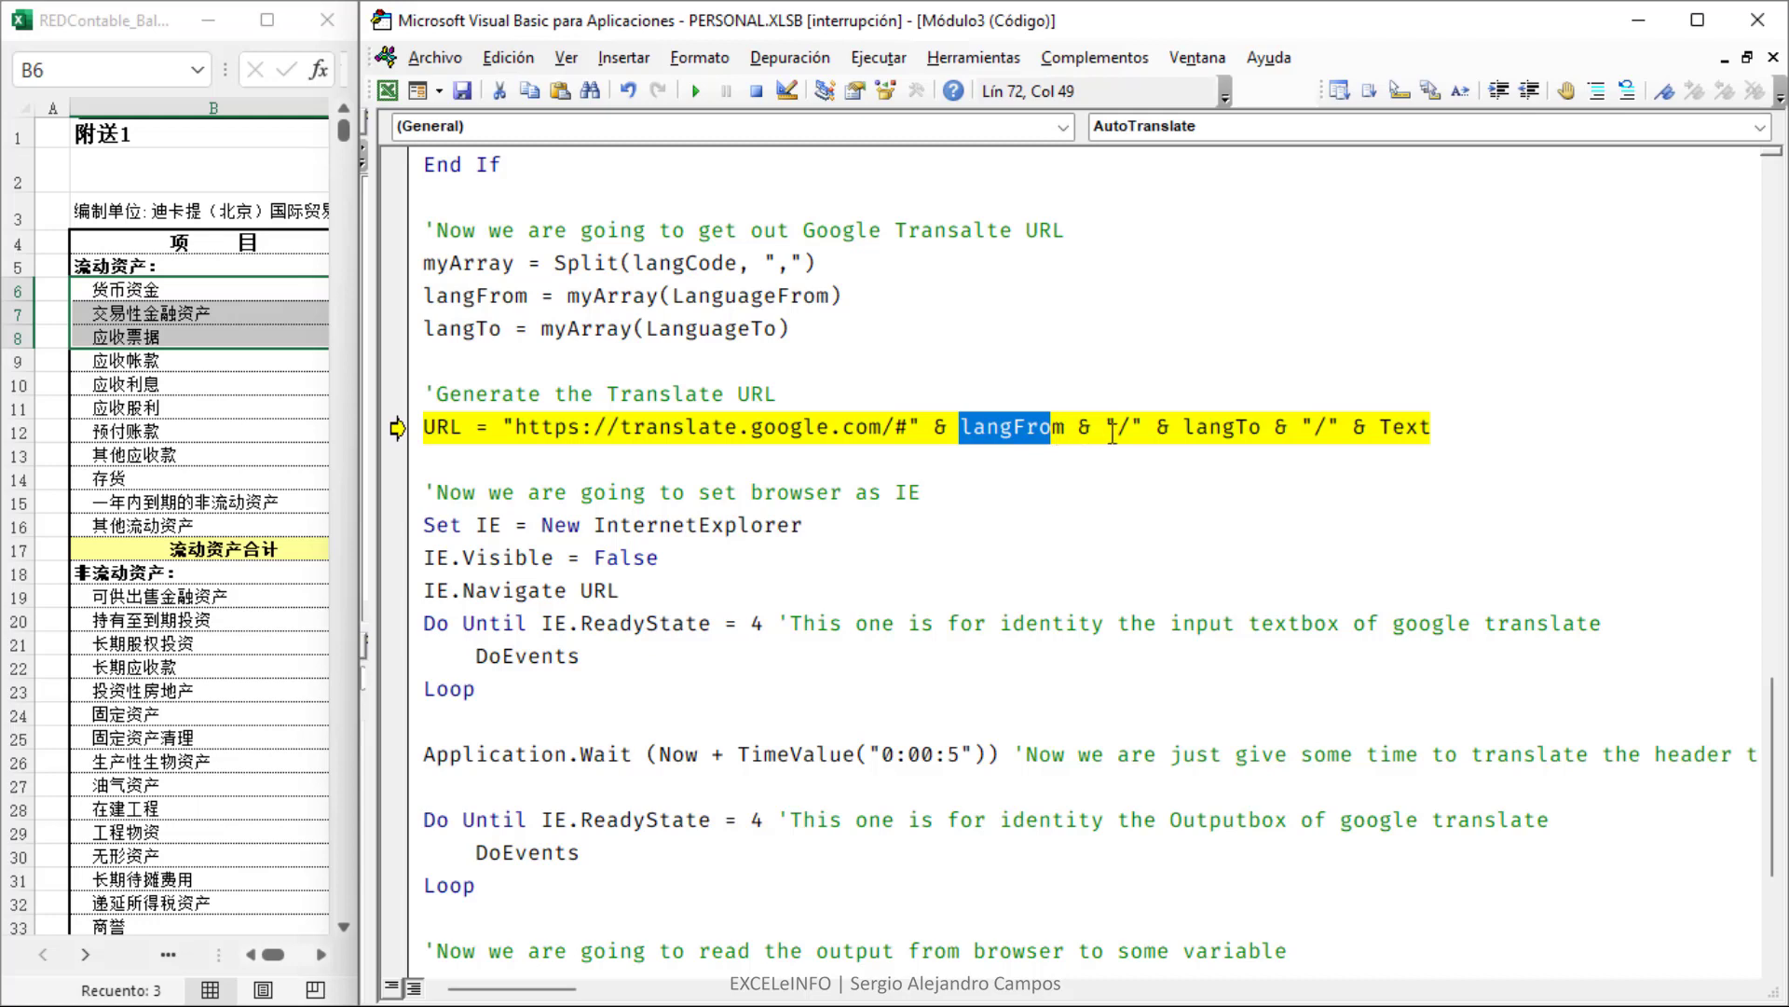
drag(1182, 427, 1252, 427)
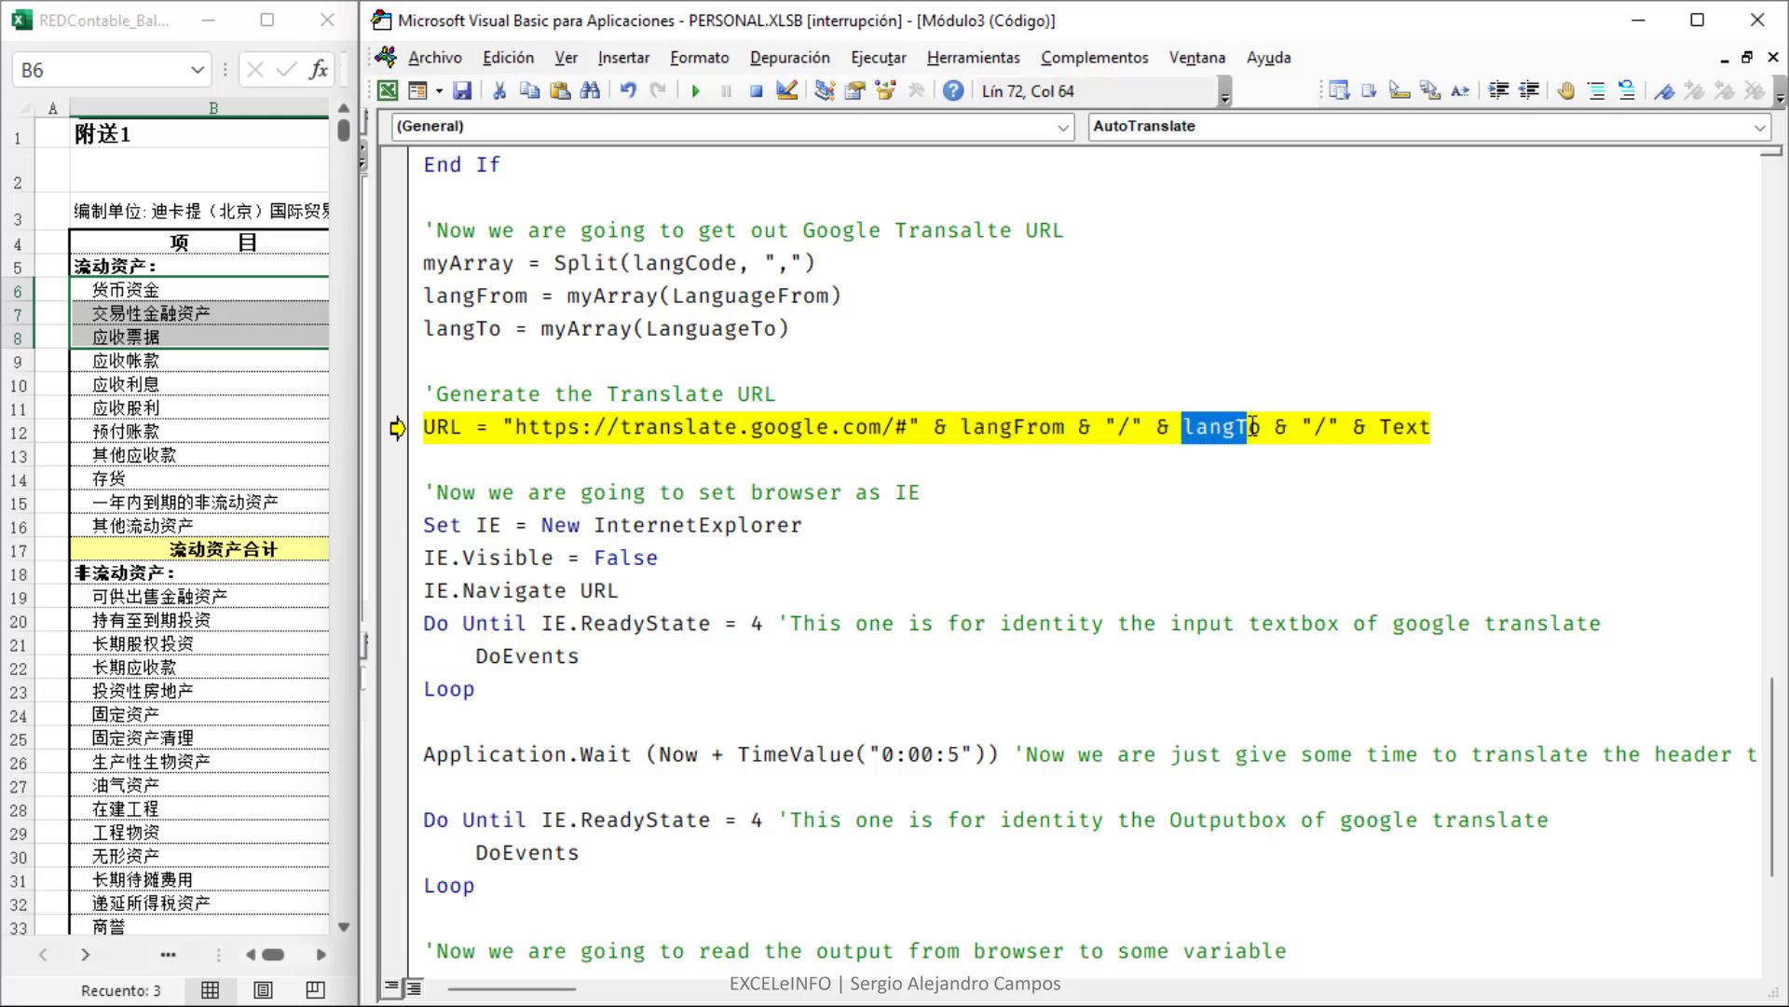
click(1436, 429)
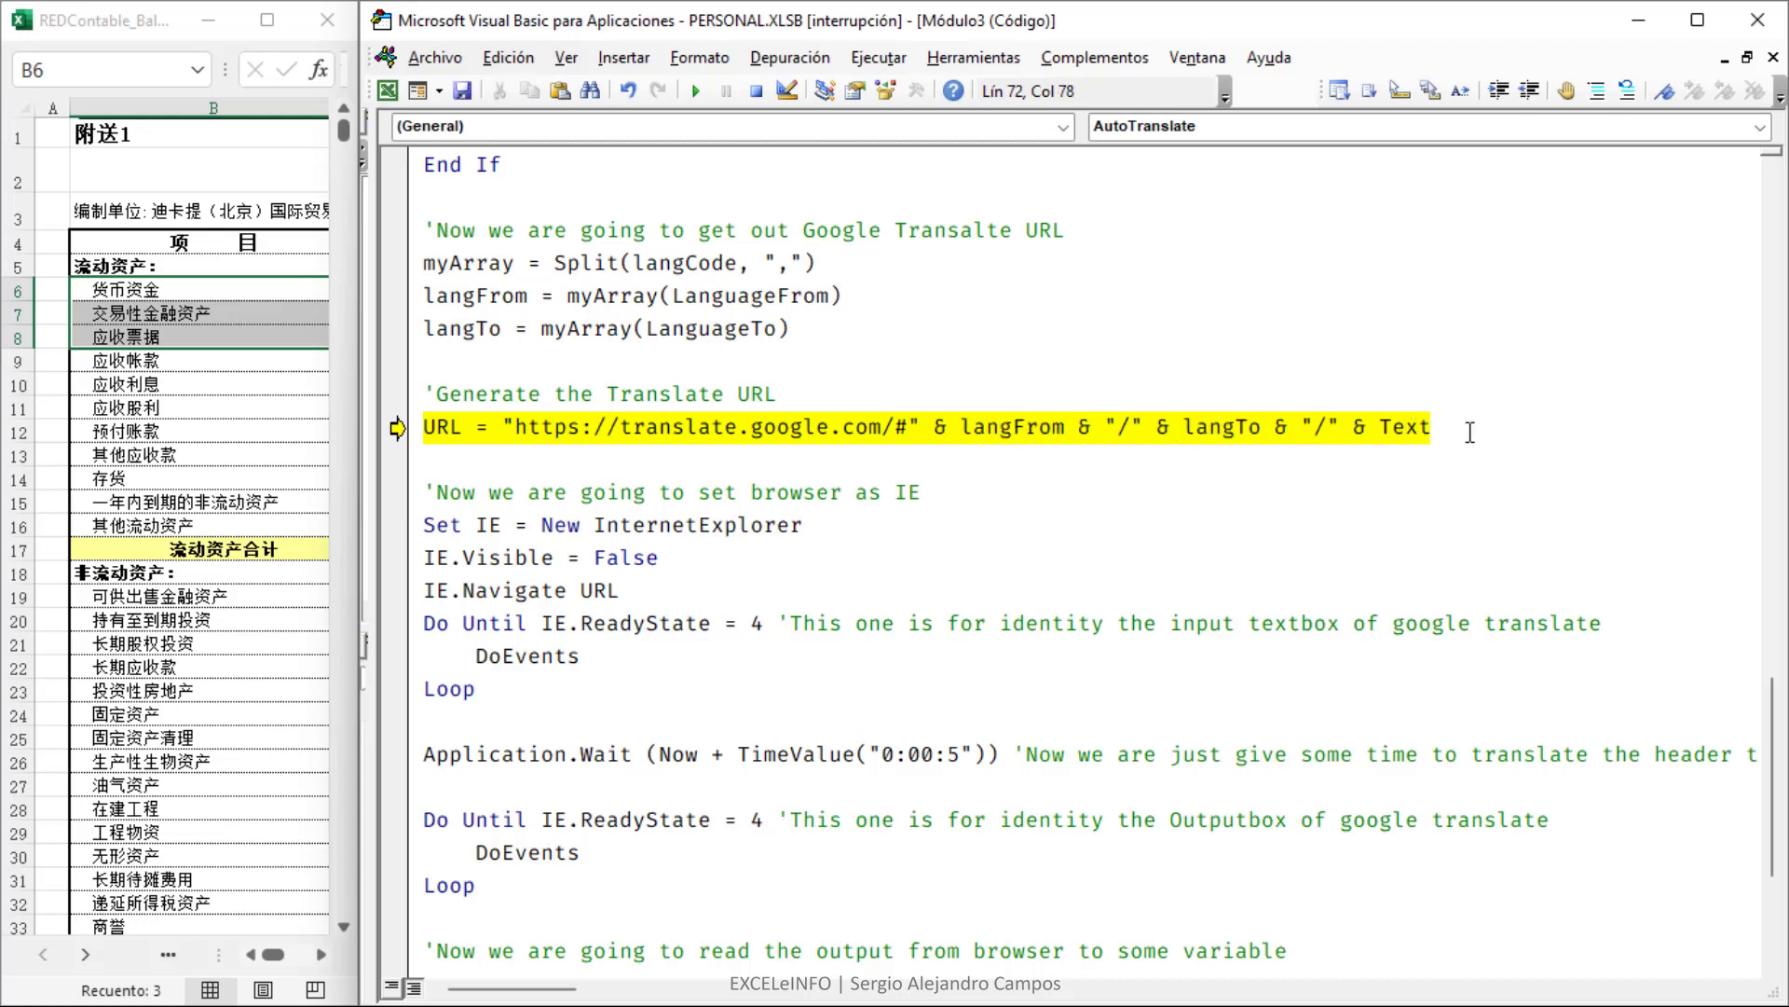
key(alt+Tab)
- Translate 'house' from Detect language into Spanish in Google Translate
key(alt+Tab)
key(alt+Tab)
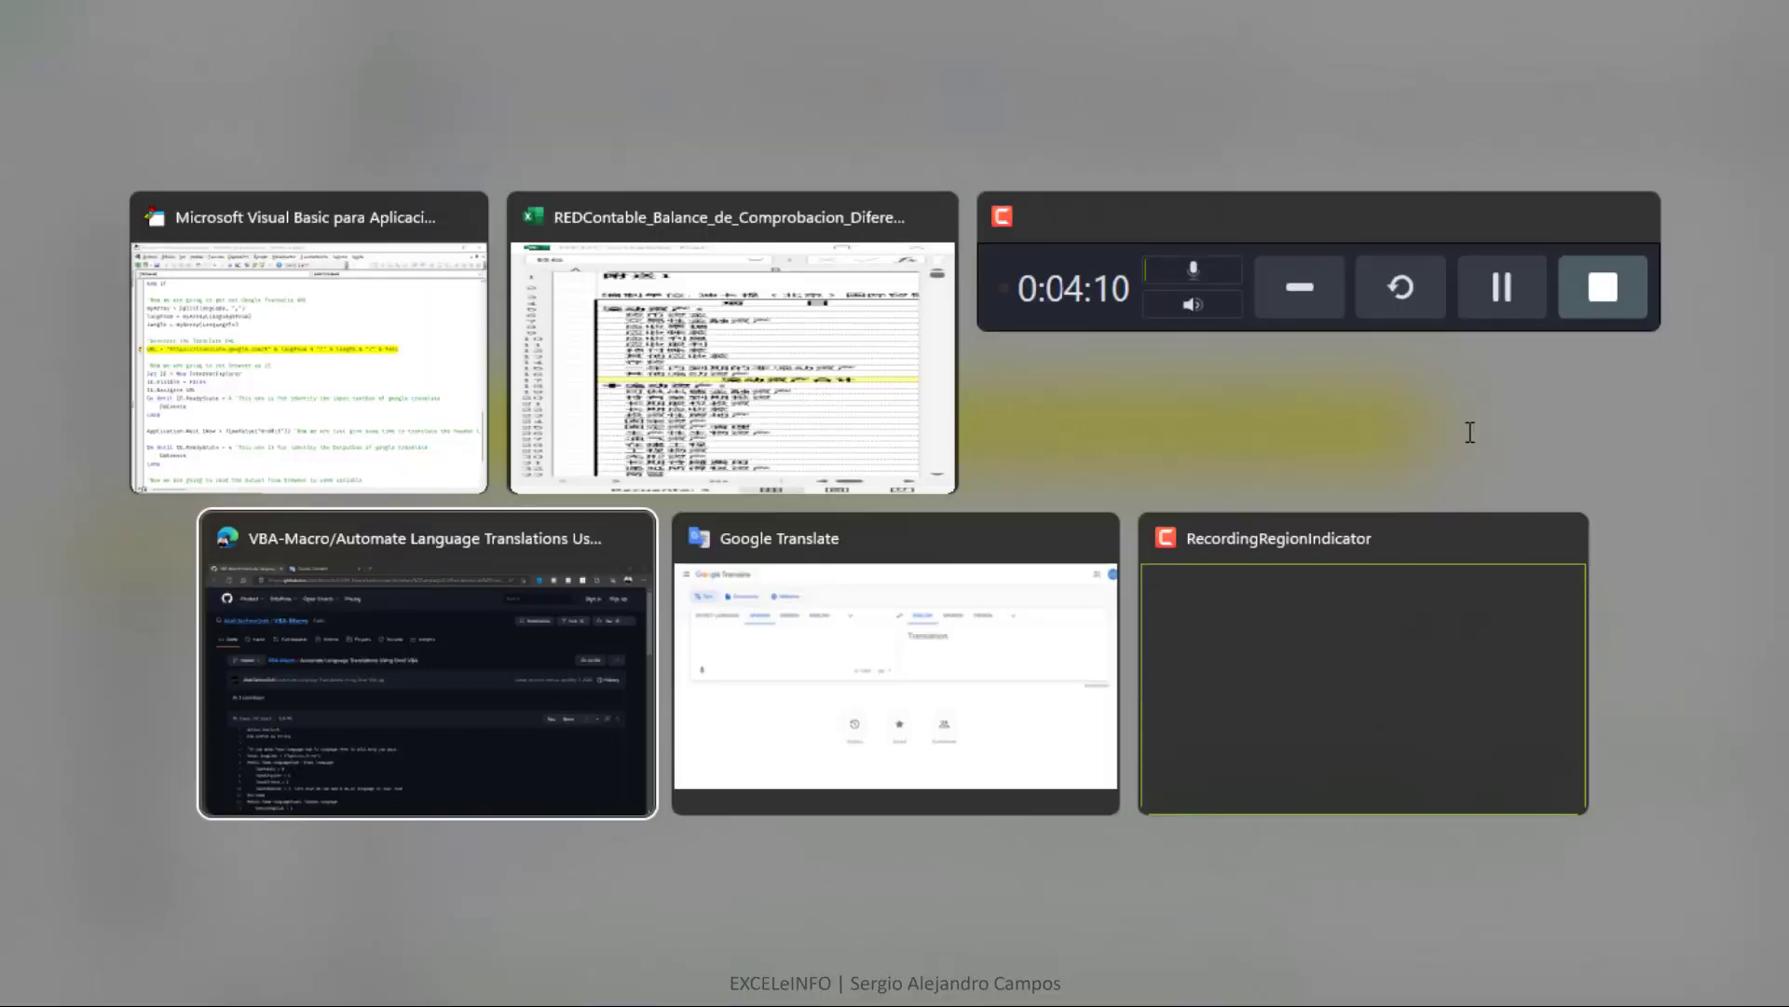
key(alt+Tab)
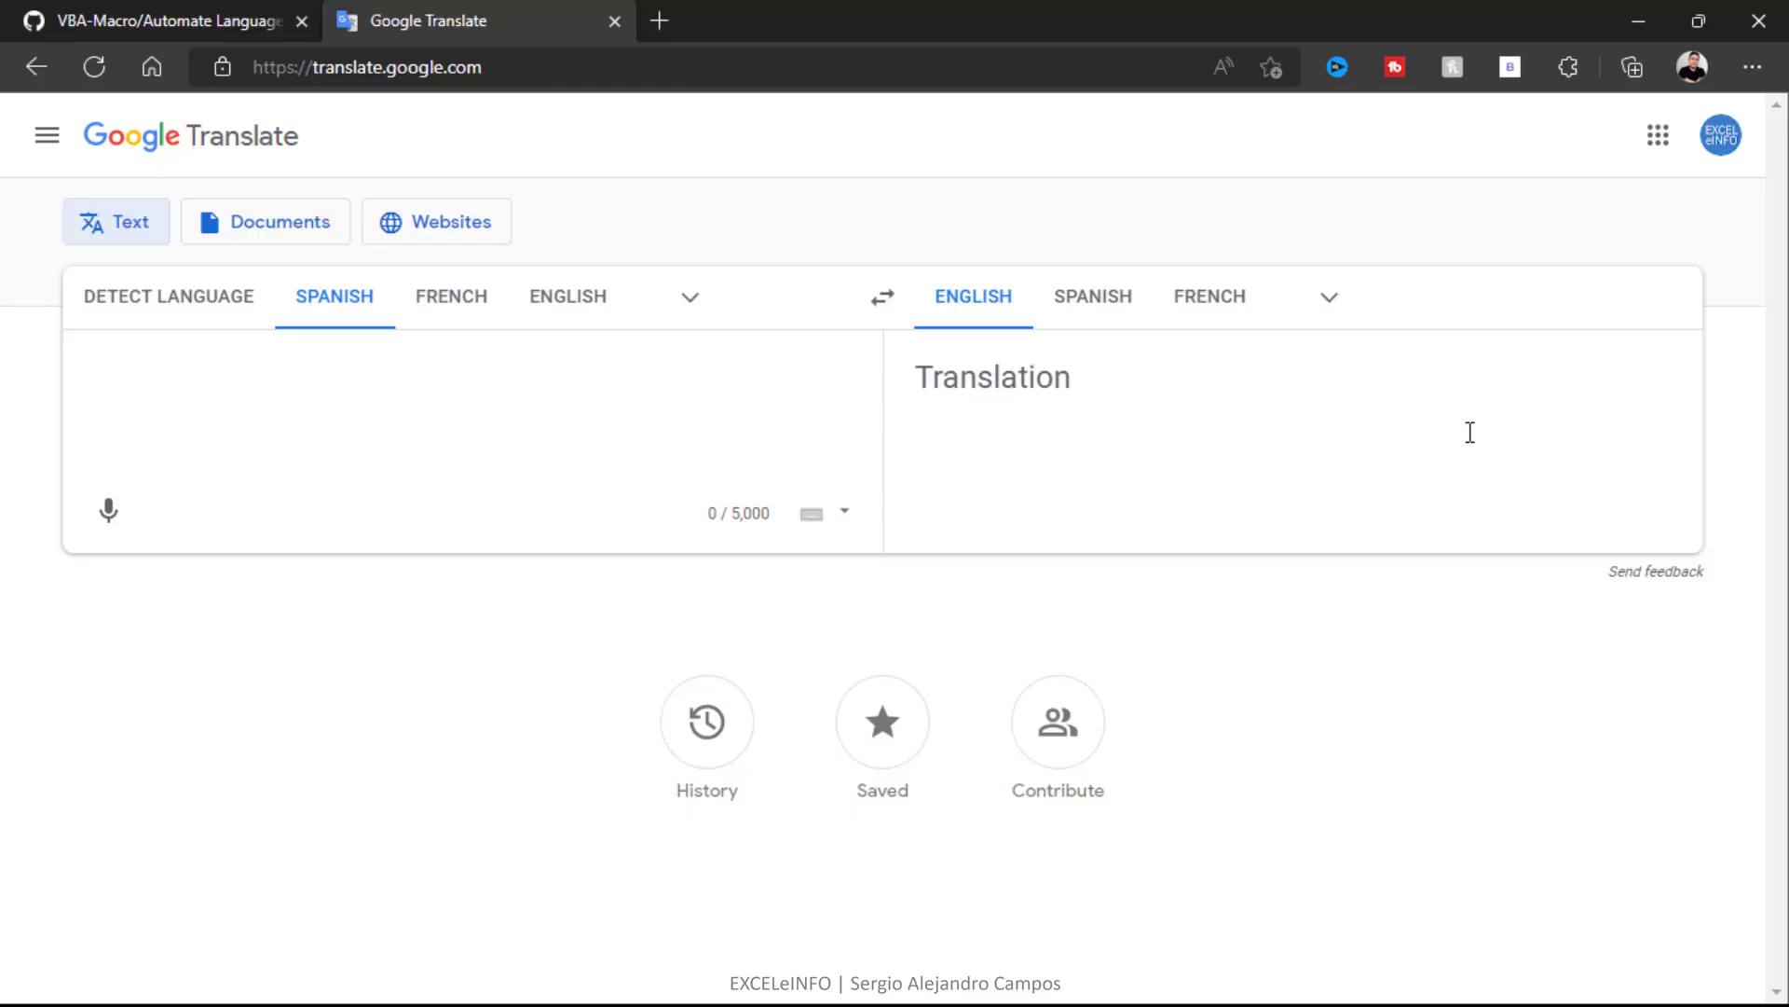
click(189, 304)
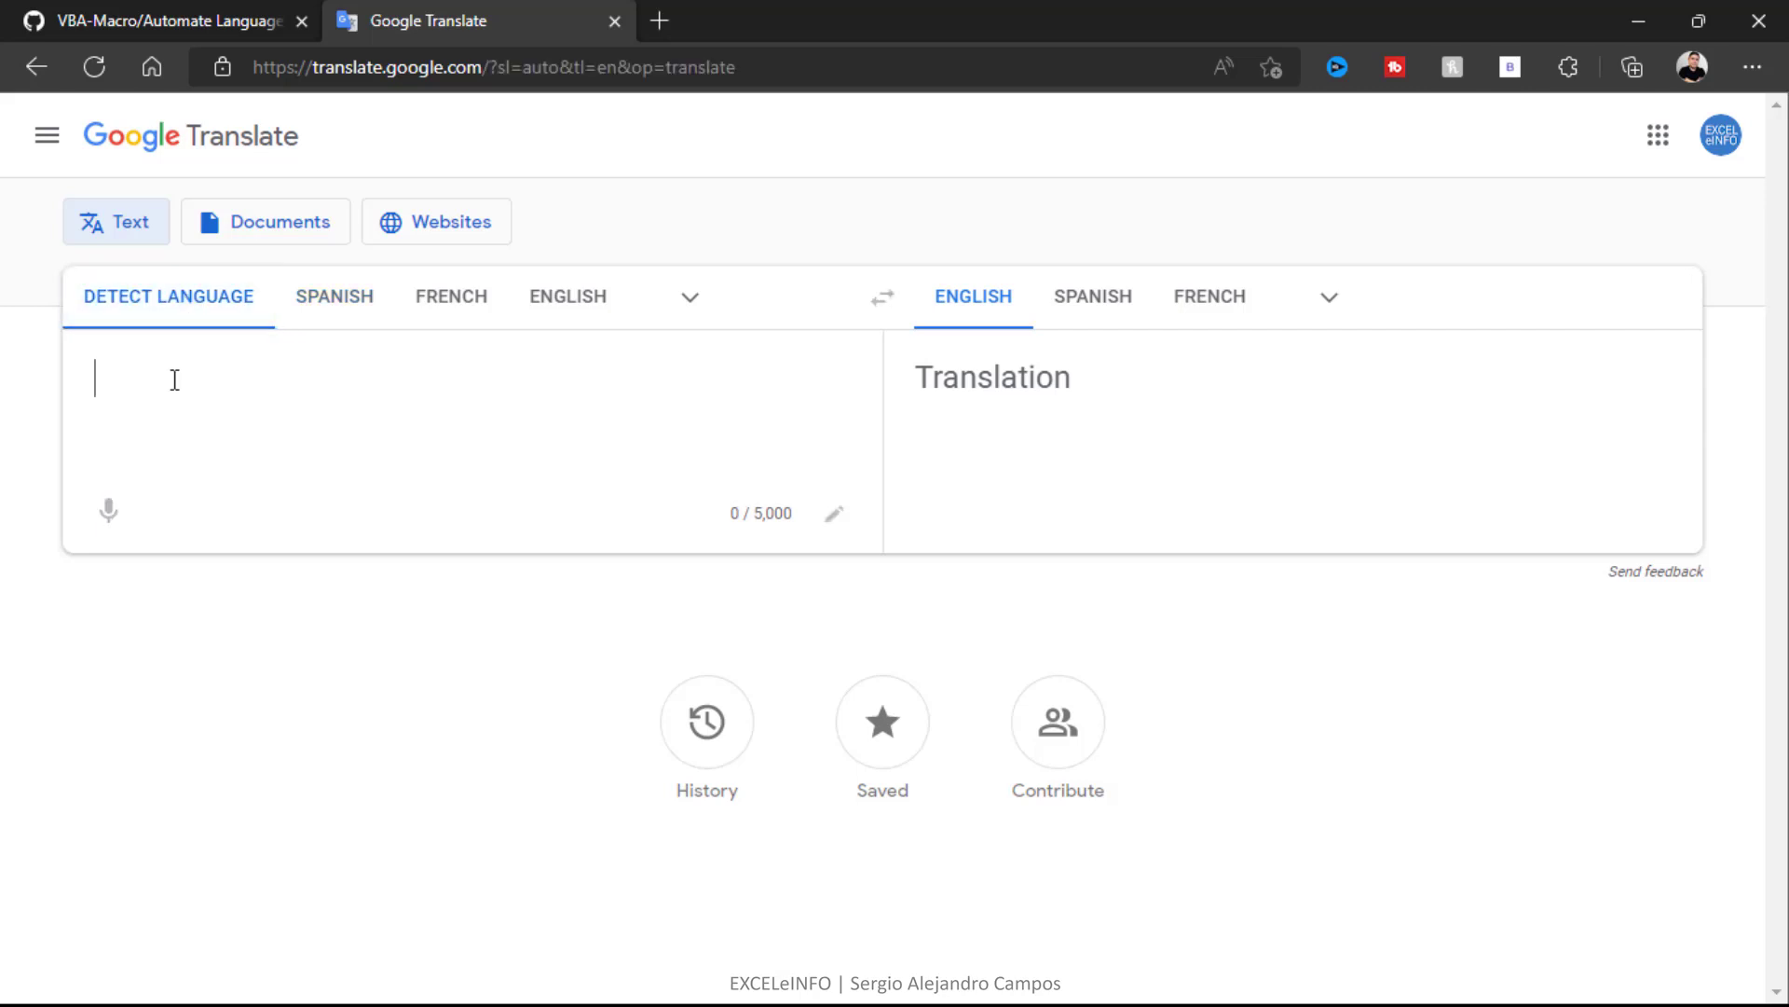
text(house)
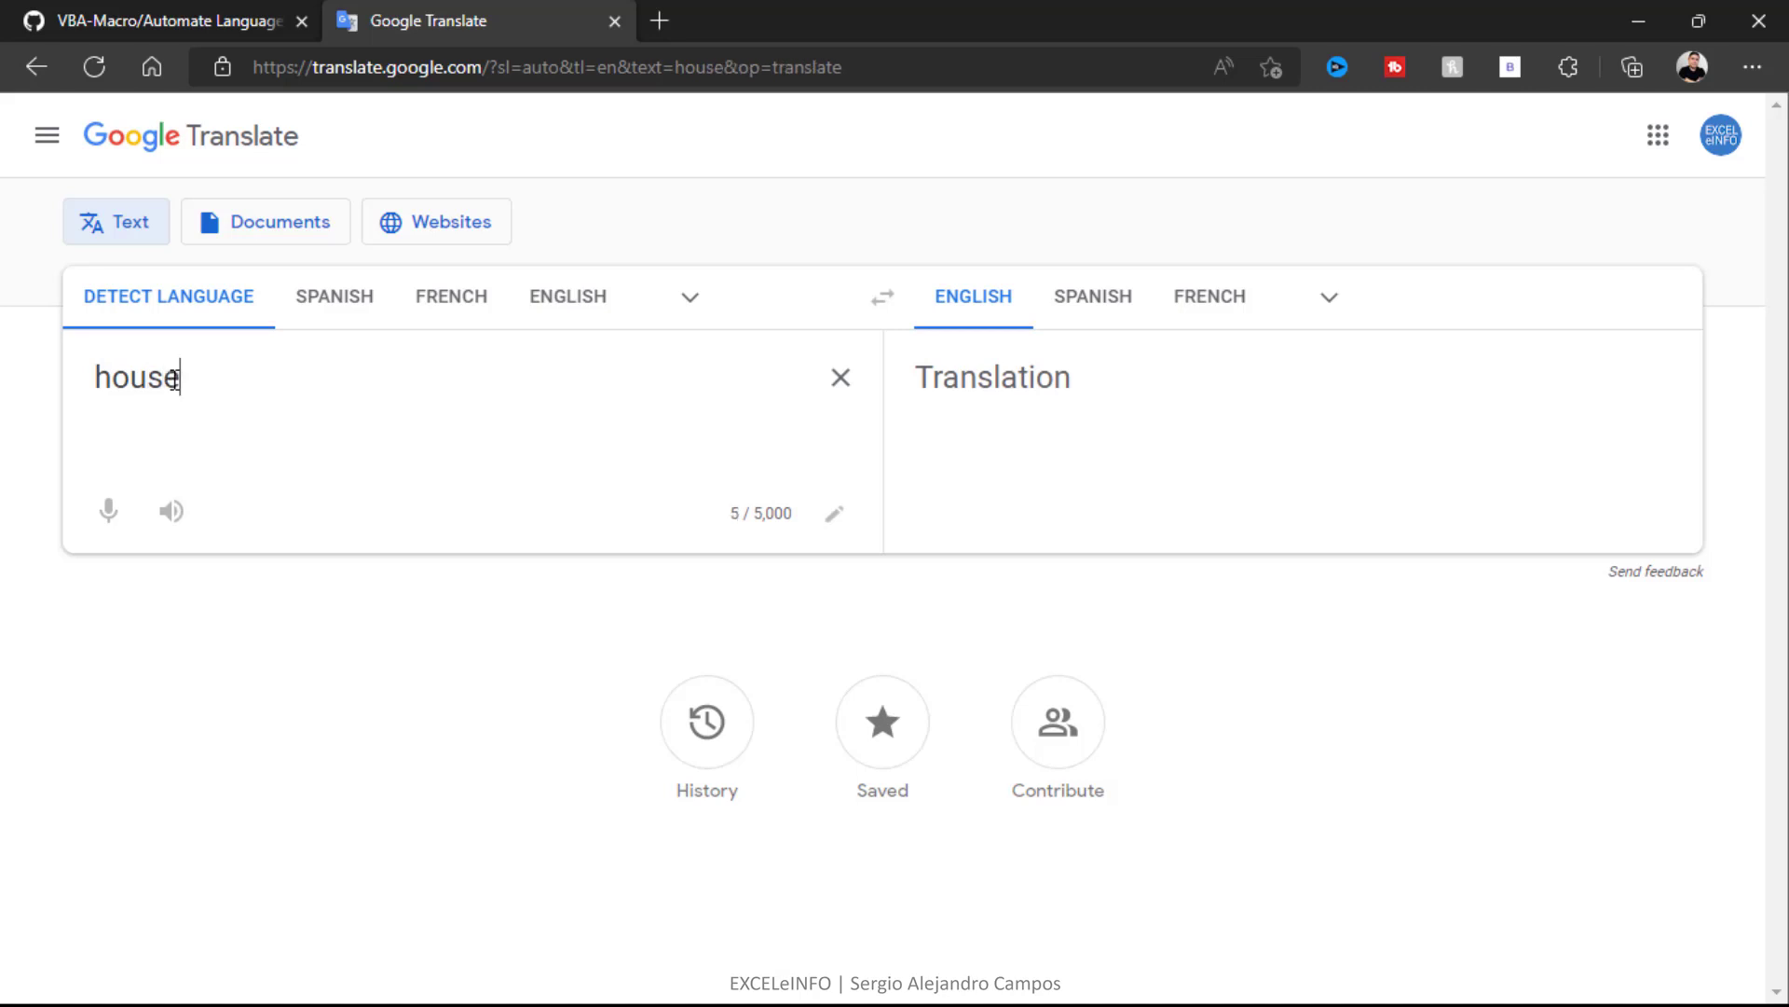
click(1086, 297)
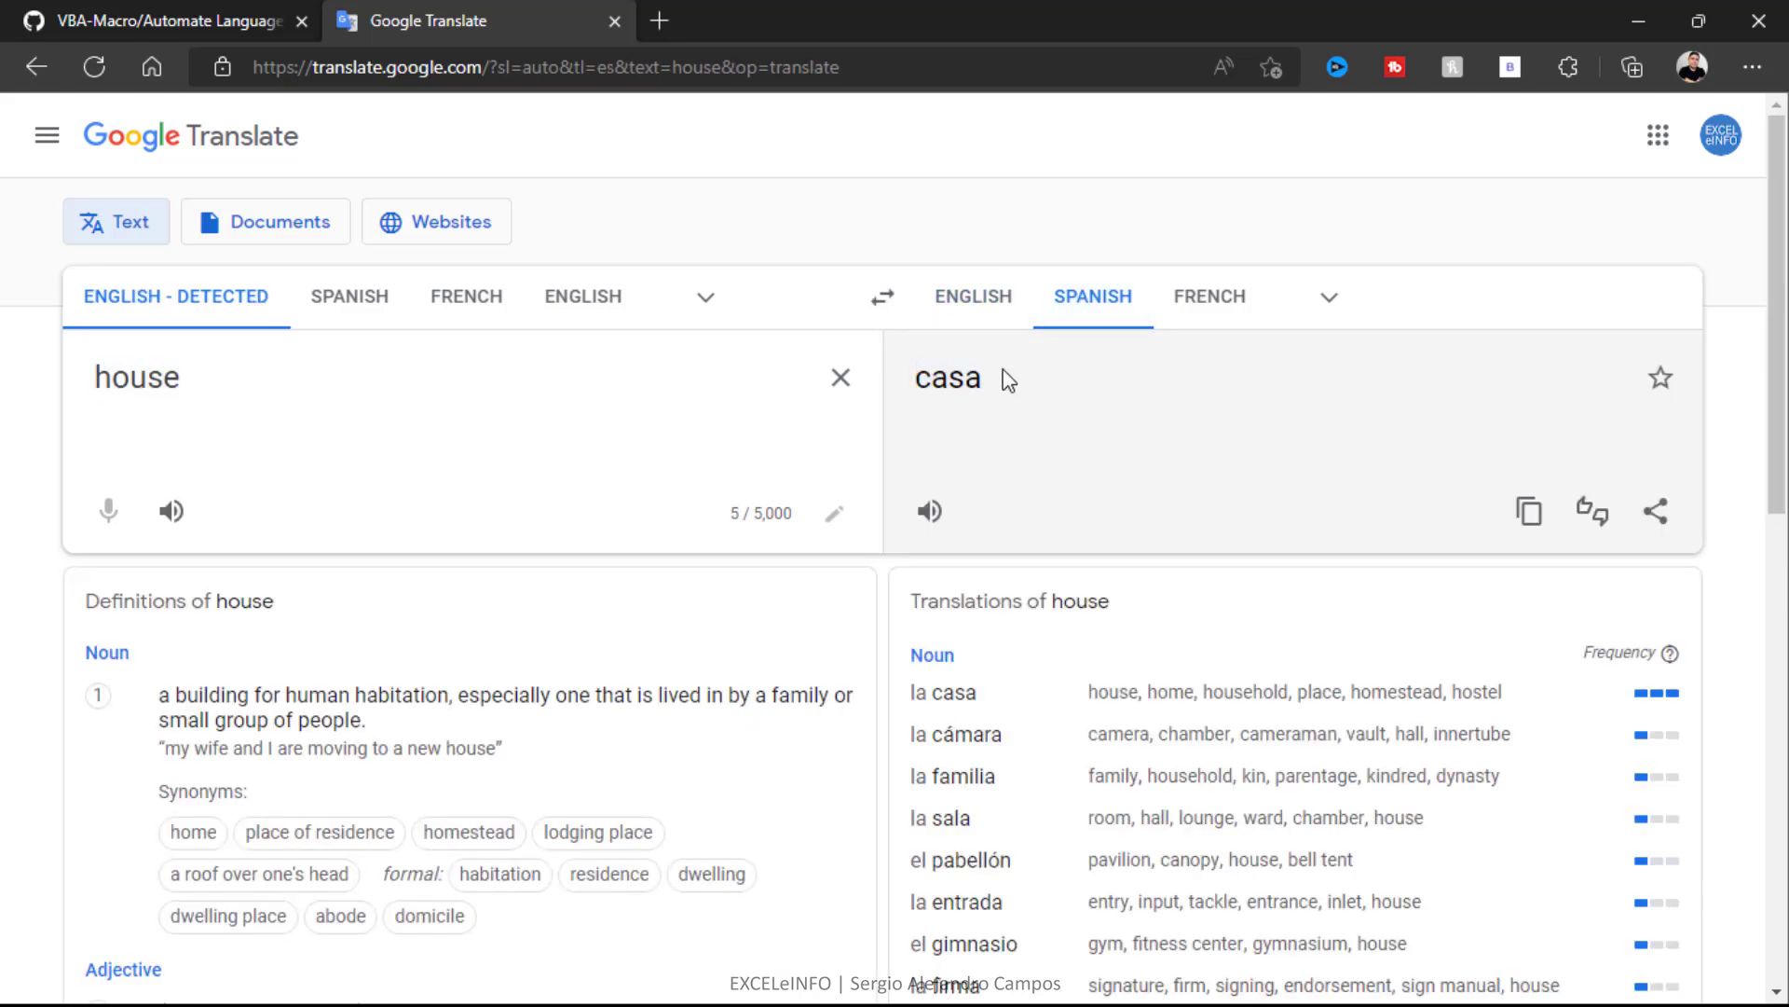
- Highlight the domain and the sl=auto, tl=es and text=house values in the address, then return to VBA
click(904, 63)
drag(312, 68, 461, 67)
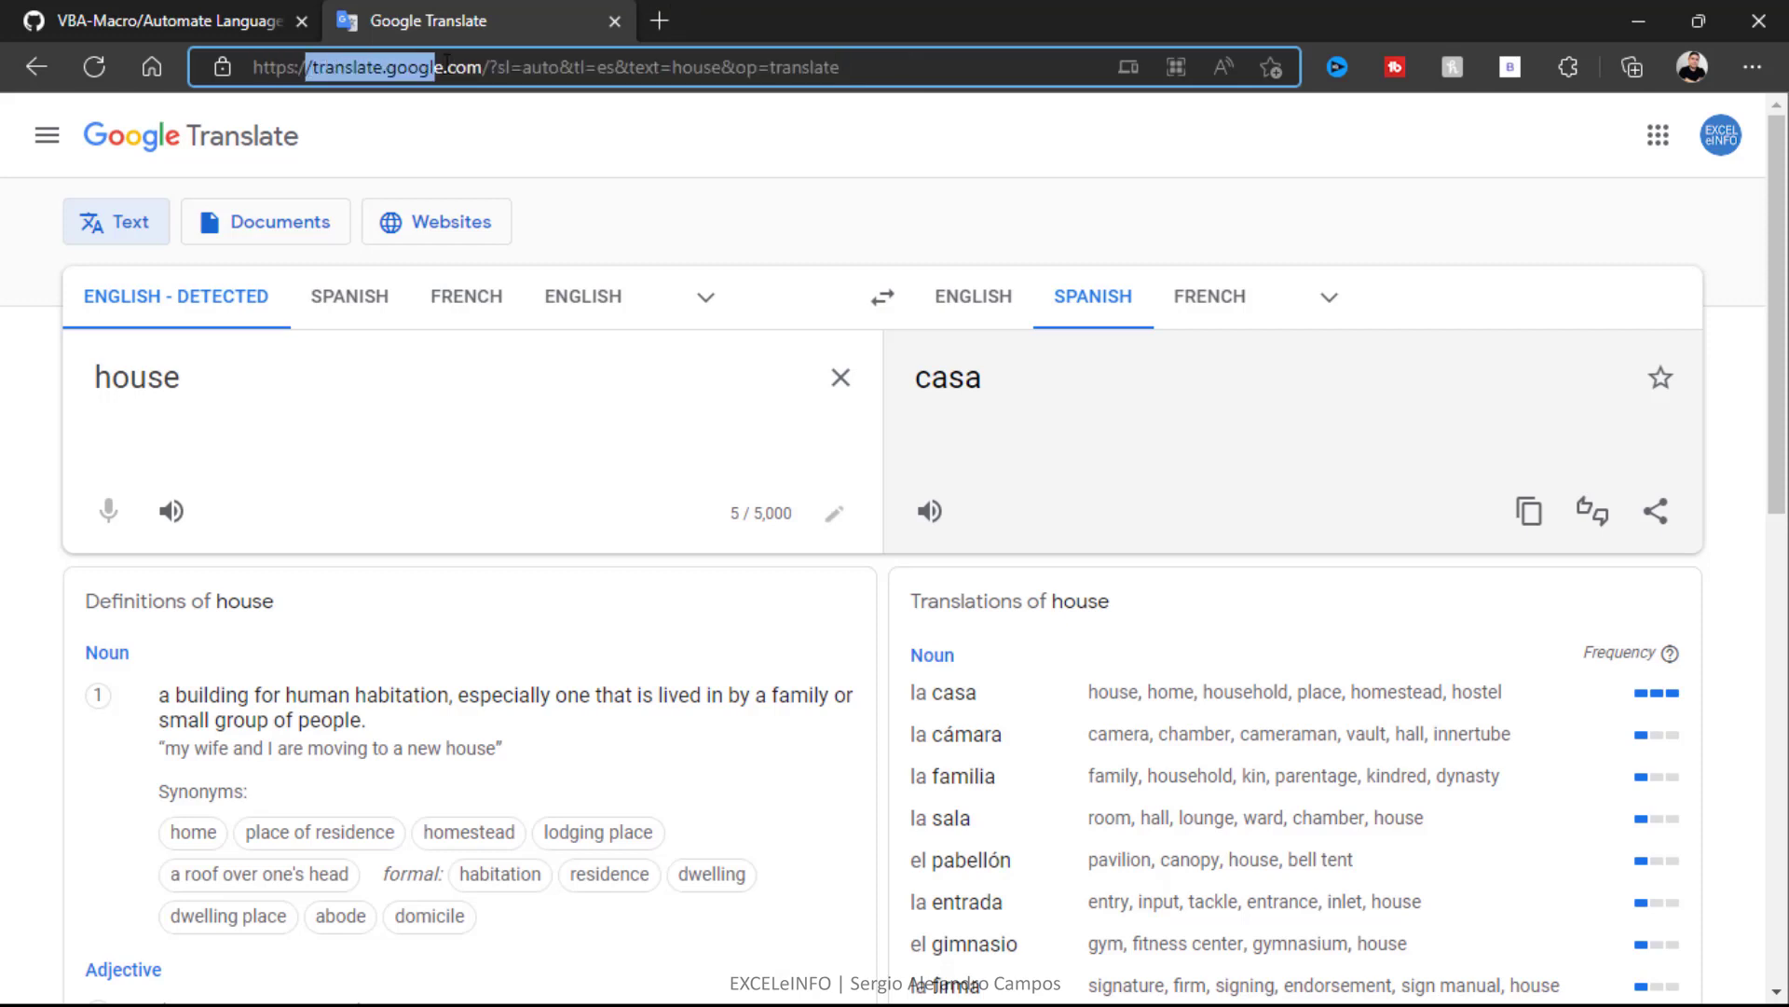
click(524, 67)
double_click(532, 68)
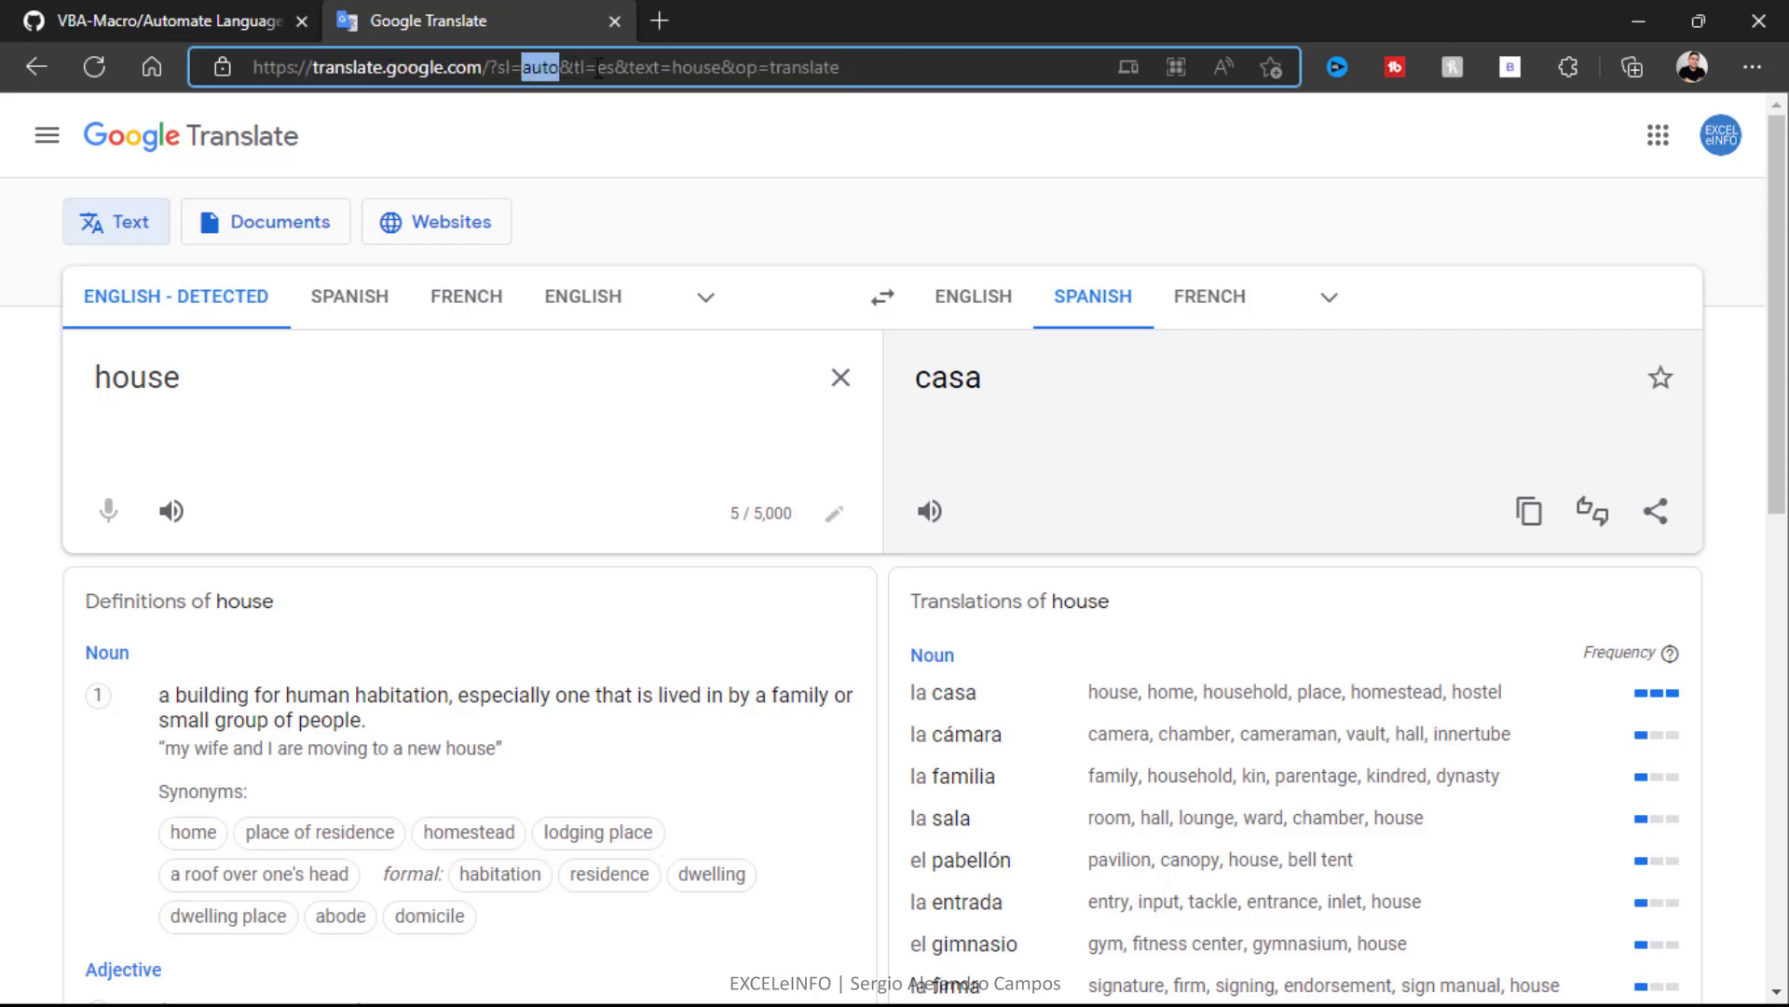
drag(597, 67, 612, 67)
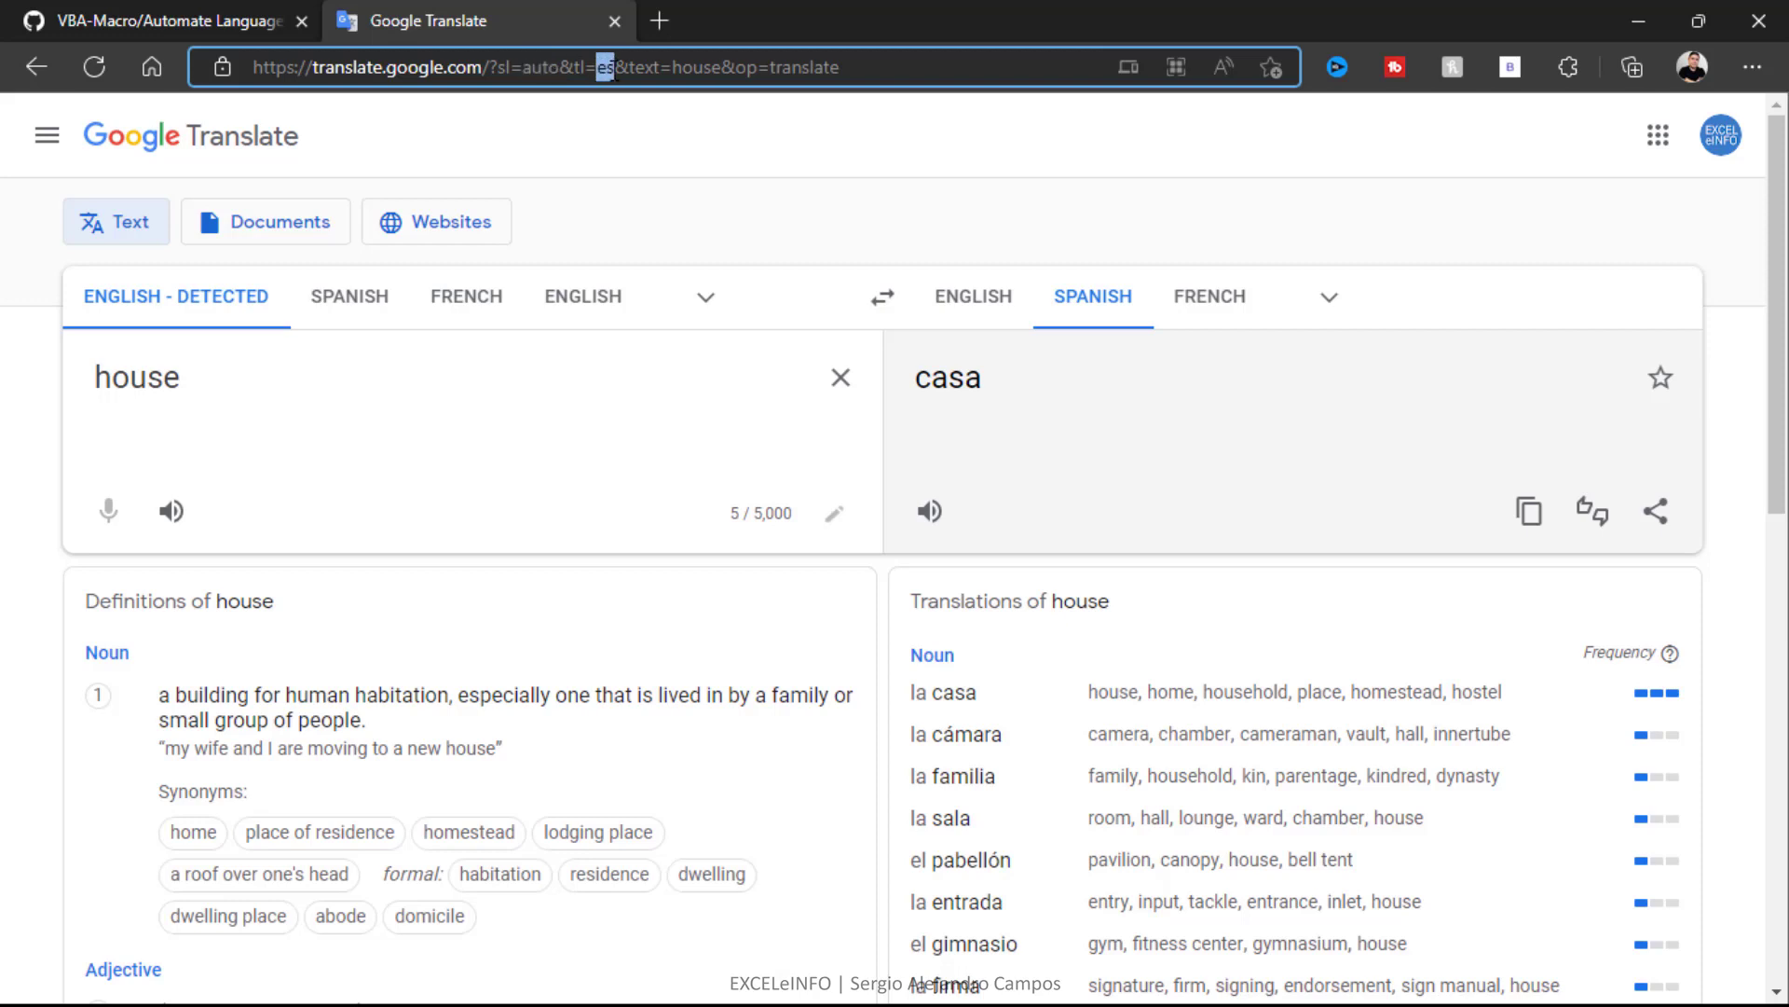
click(612, 69)
drag(671, 67, 721, 67)
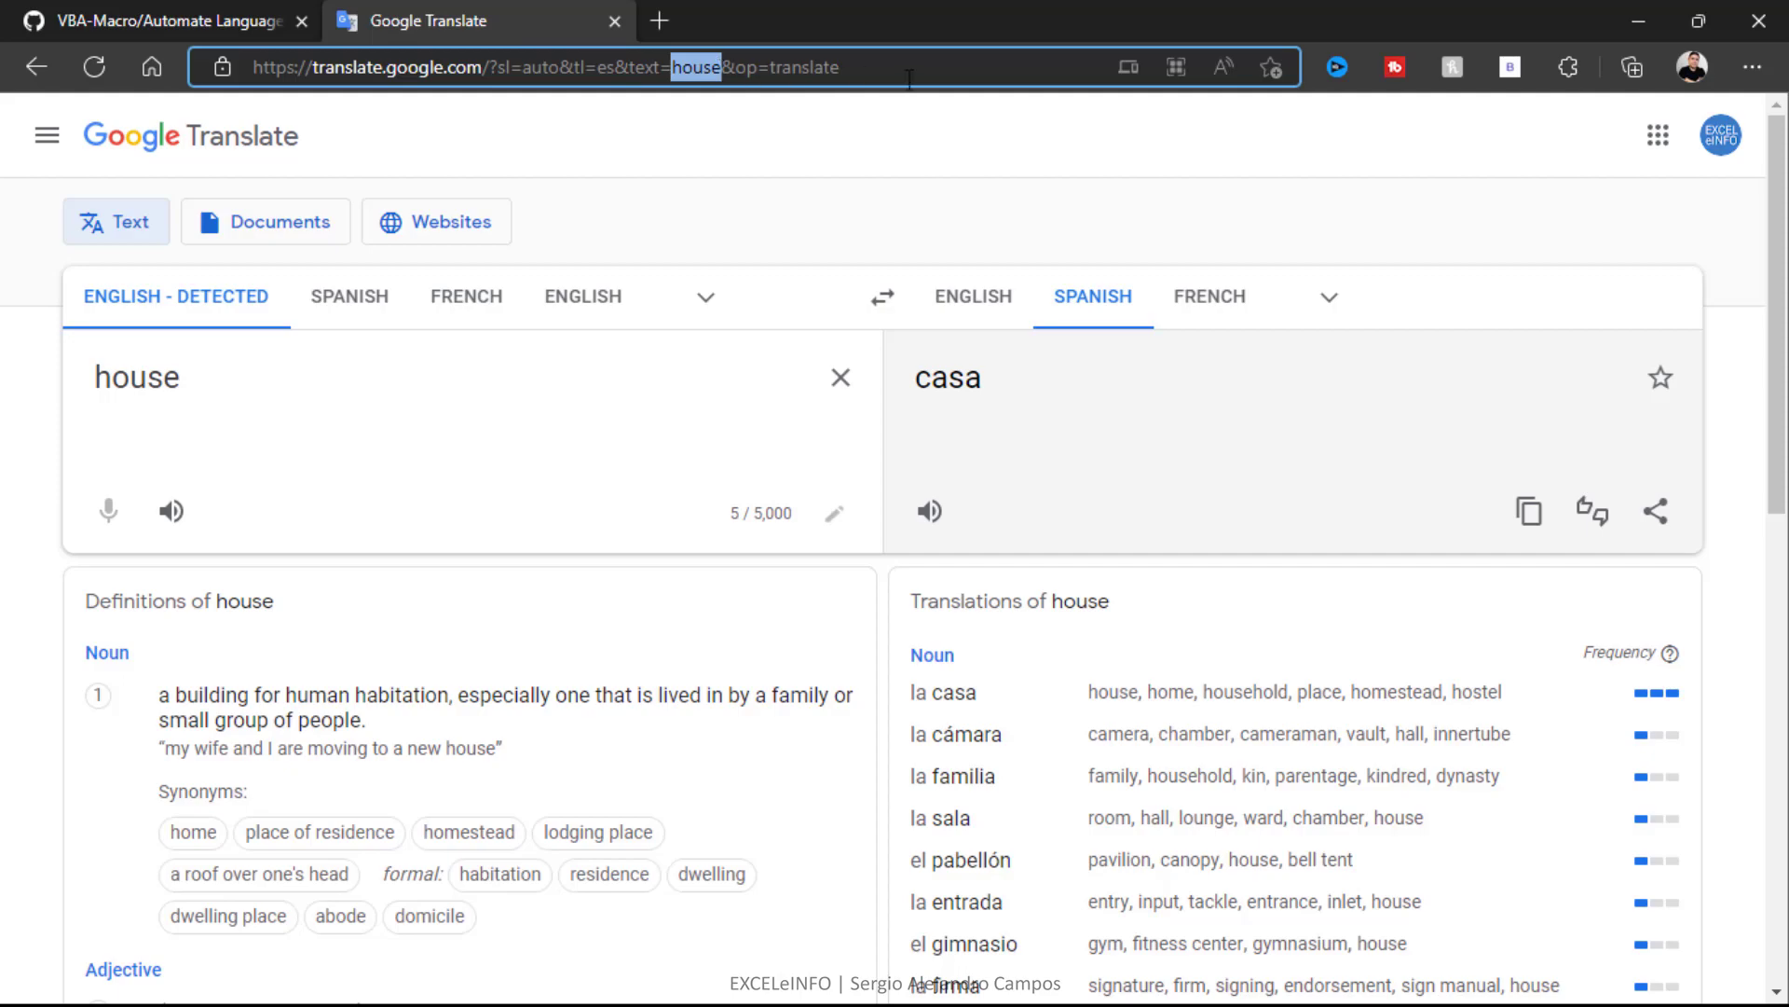
key(alt+Tab)
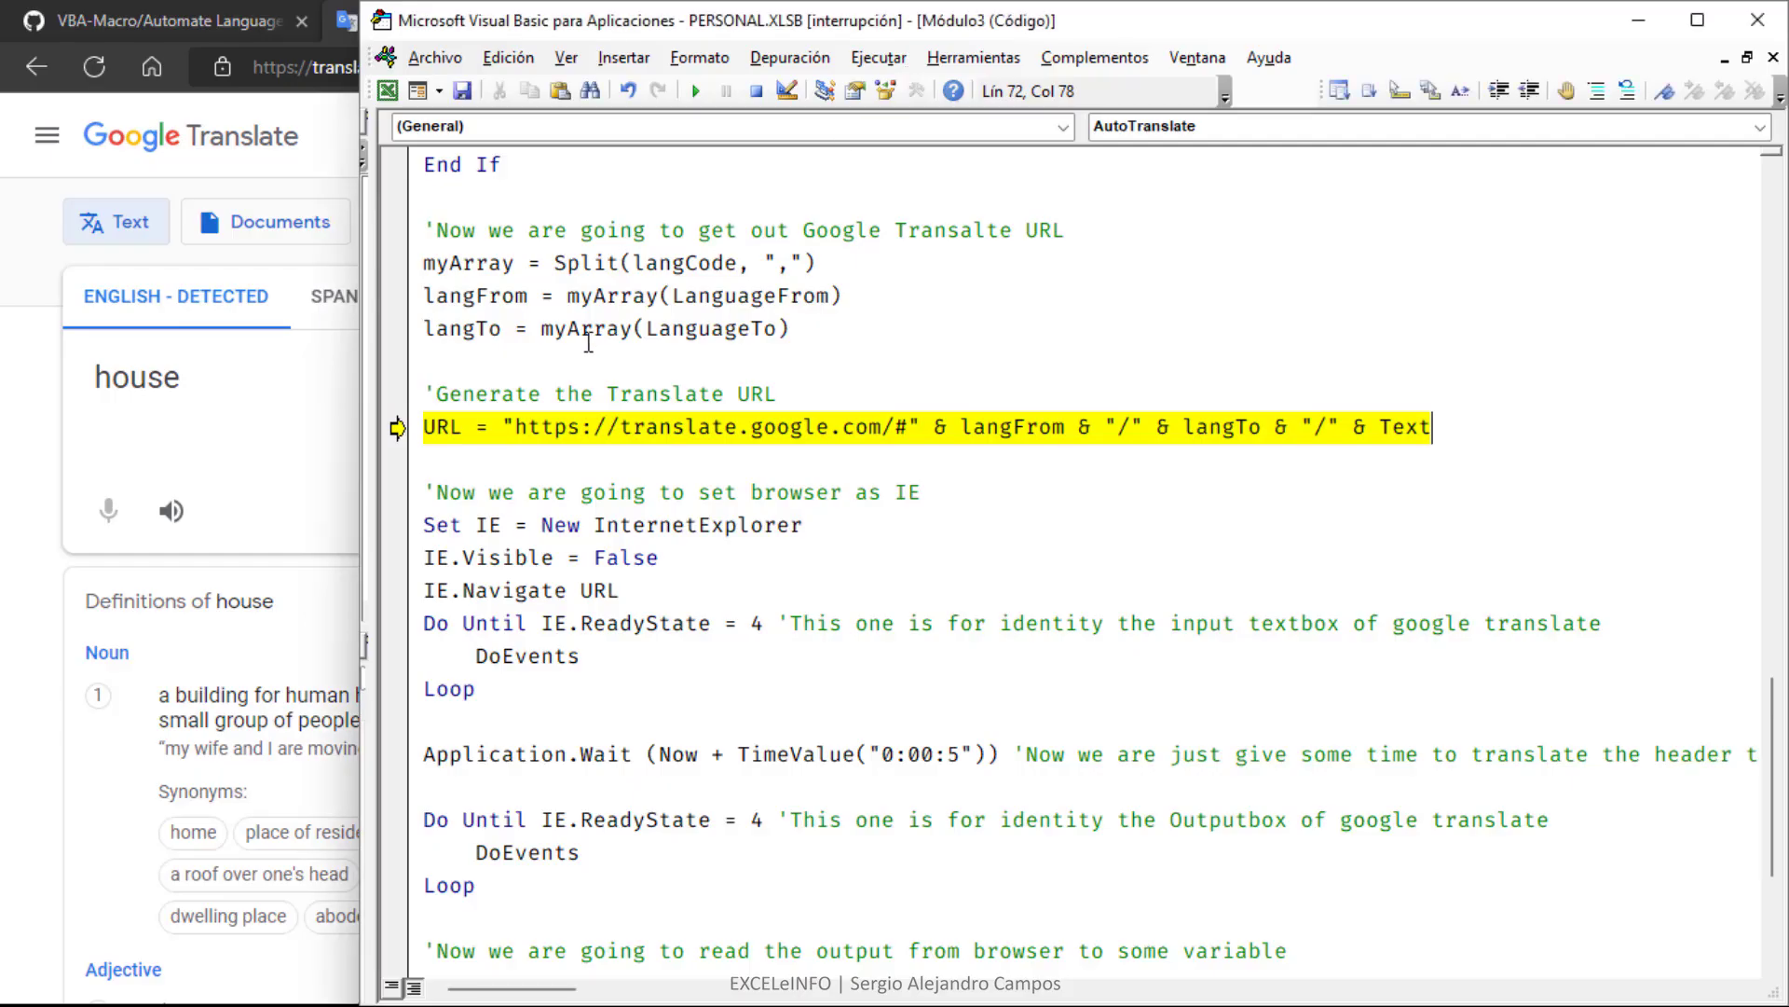
- Check the assembled translate URL, then step past the line creating the InternetExplorer object
drag(502, 427, 1473, 431)
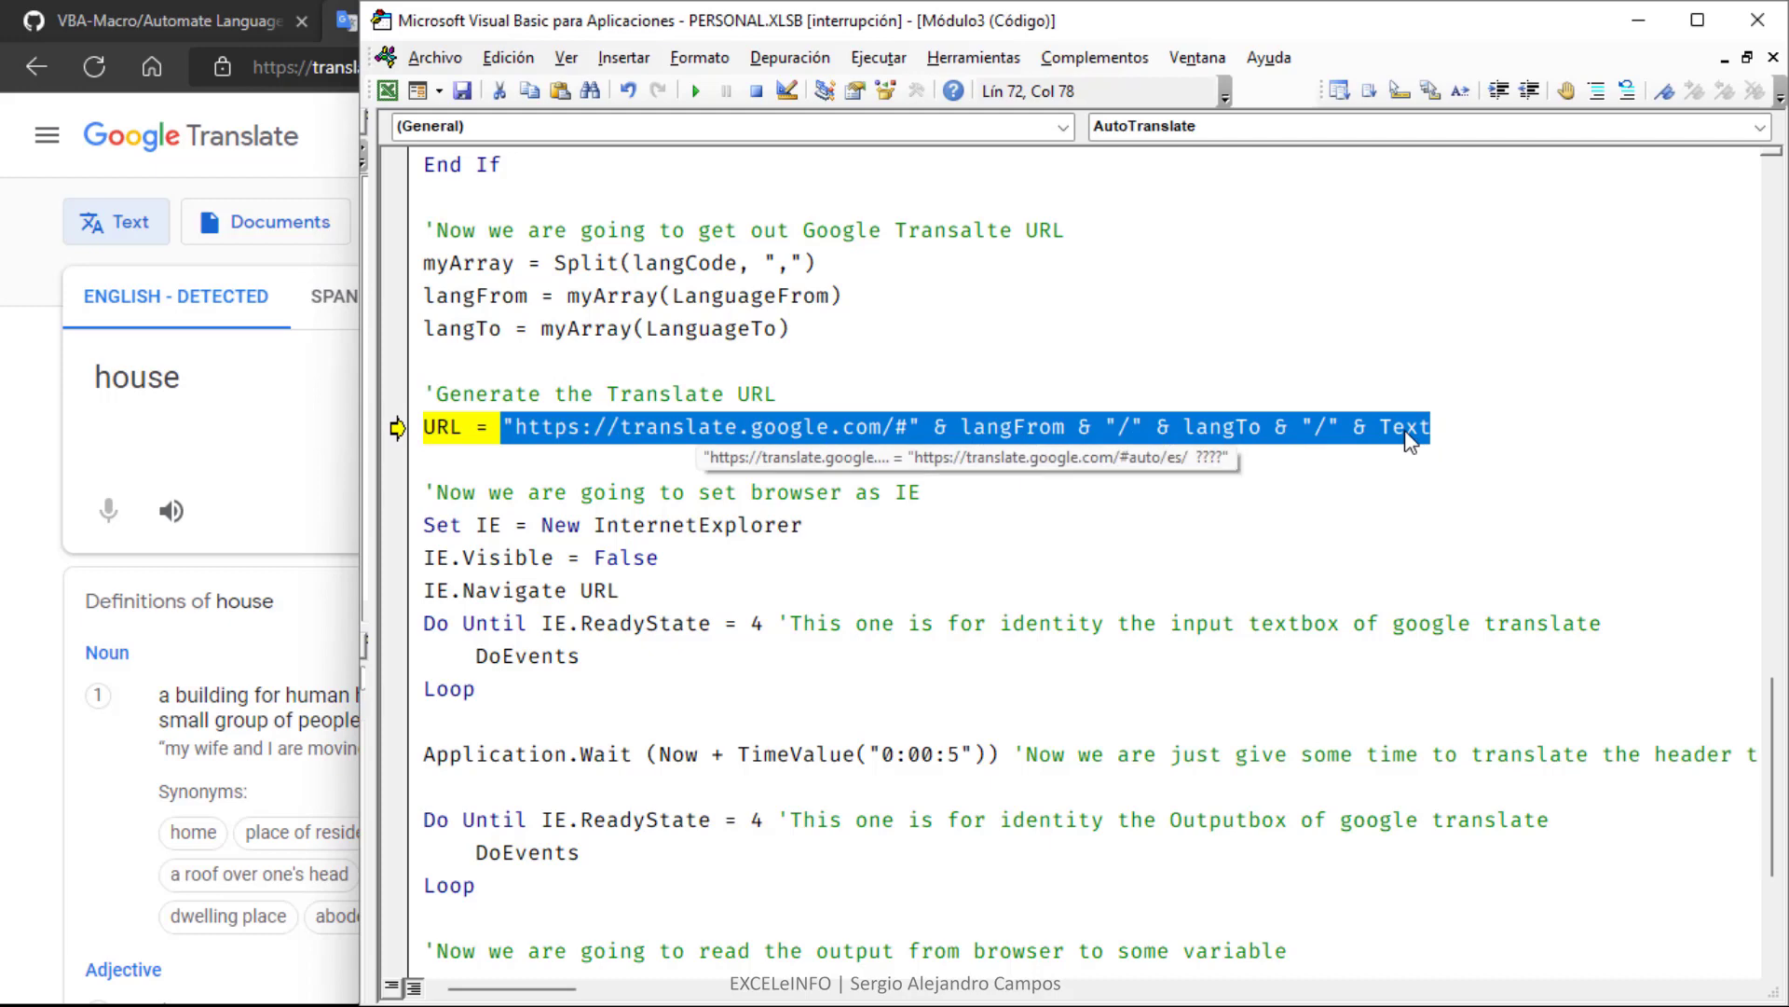
click(1372, 463)
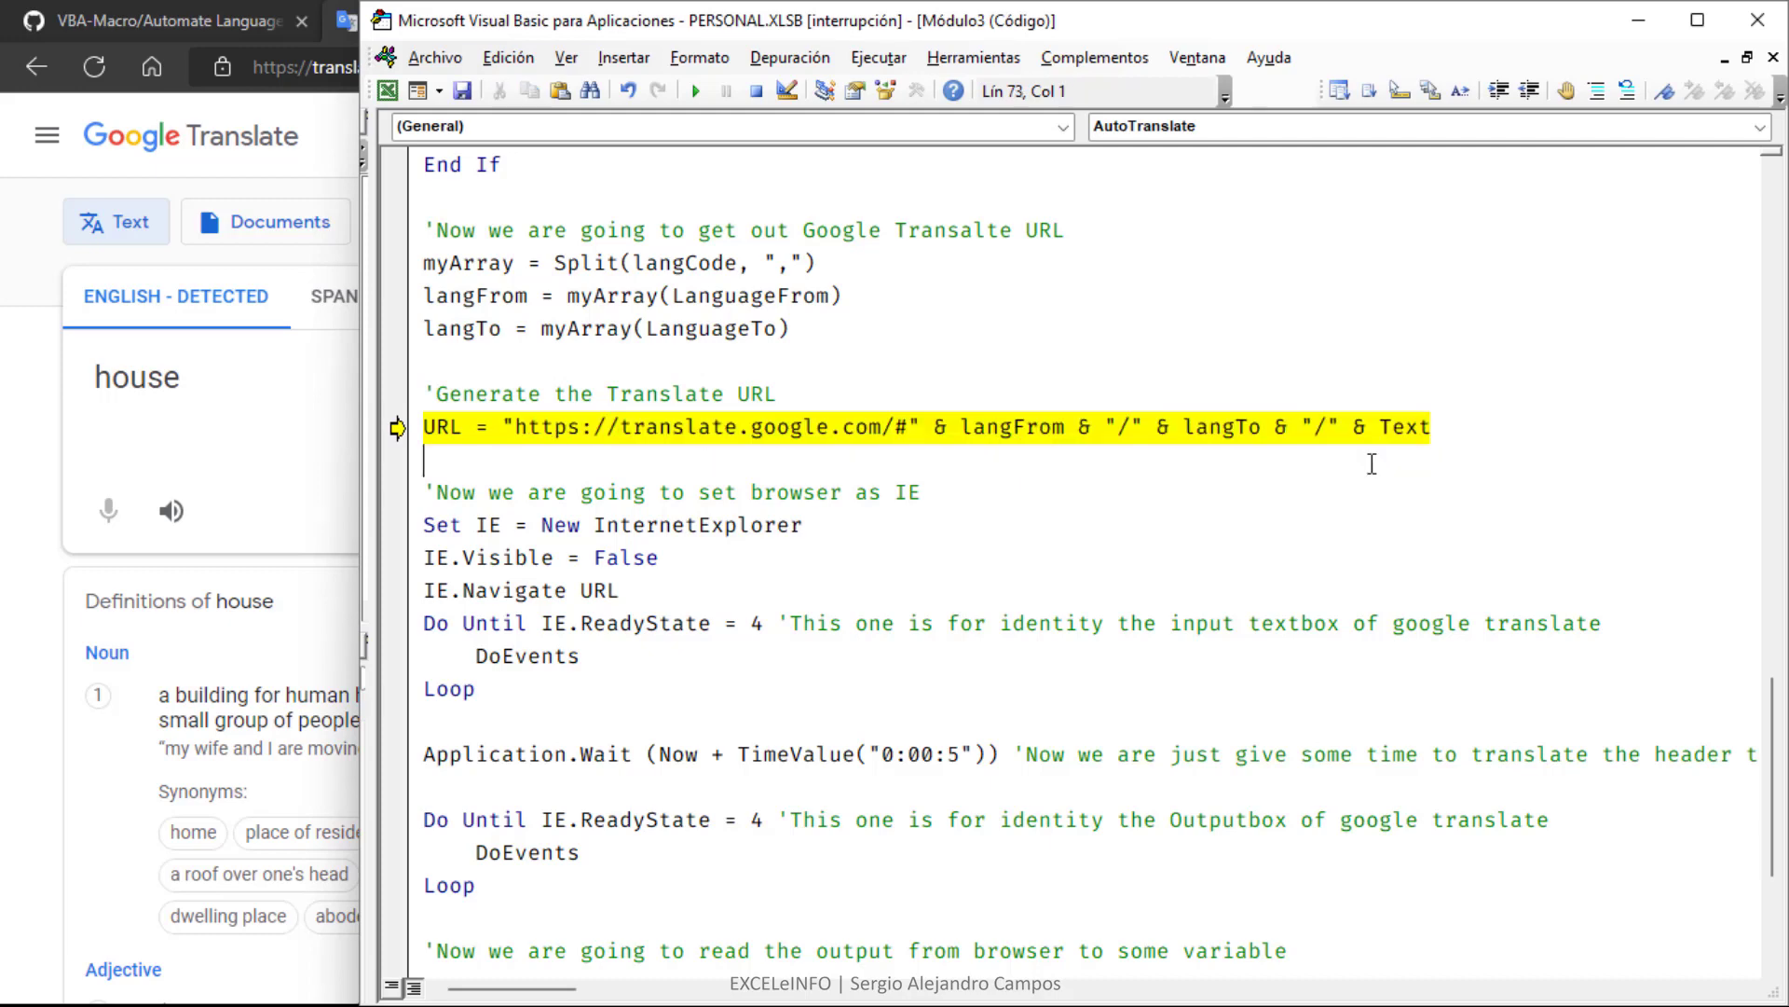
key(F8)
scroll(1371, 464, down, 1)
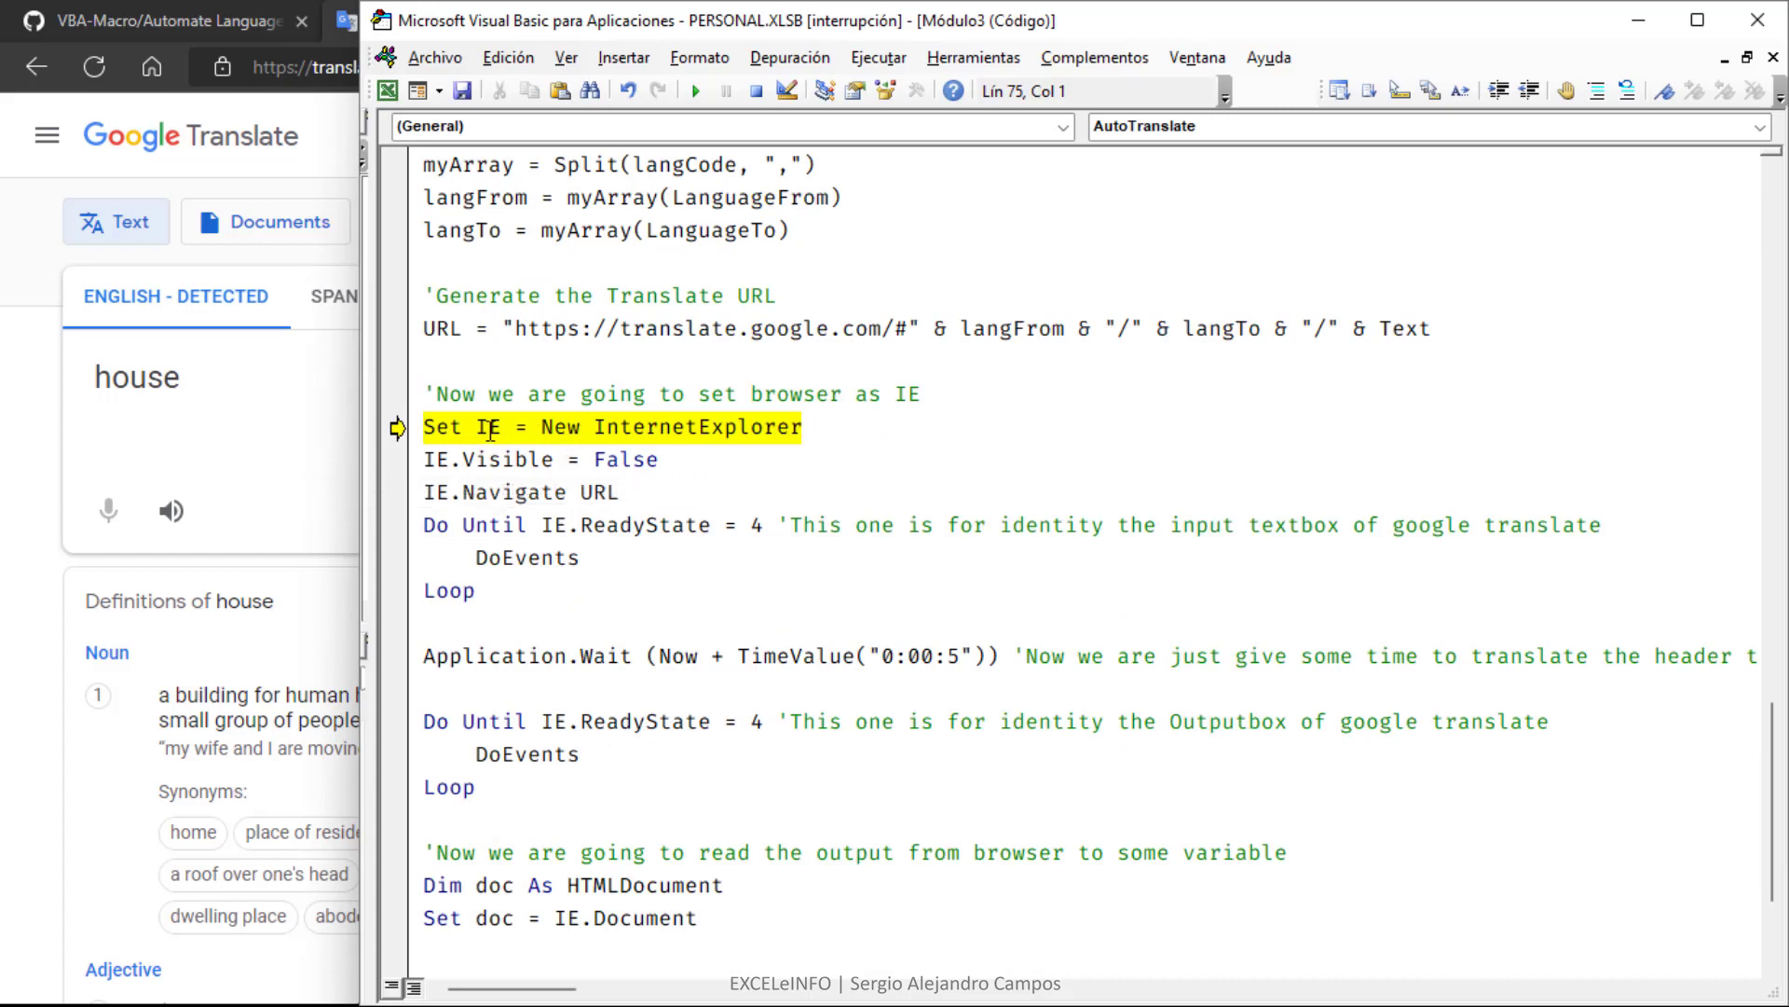
drag(476, 429, 804, 427)
click(814, 428)
key(F5)
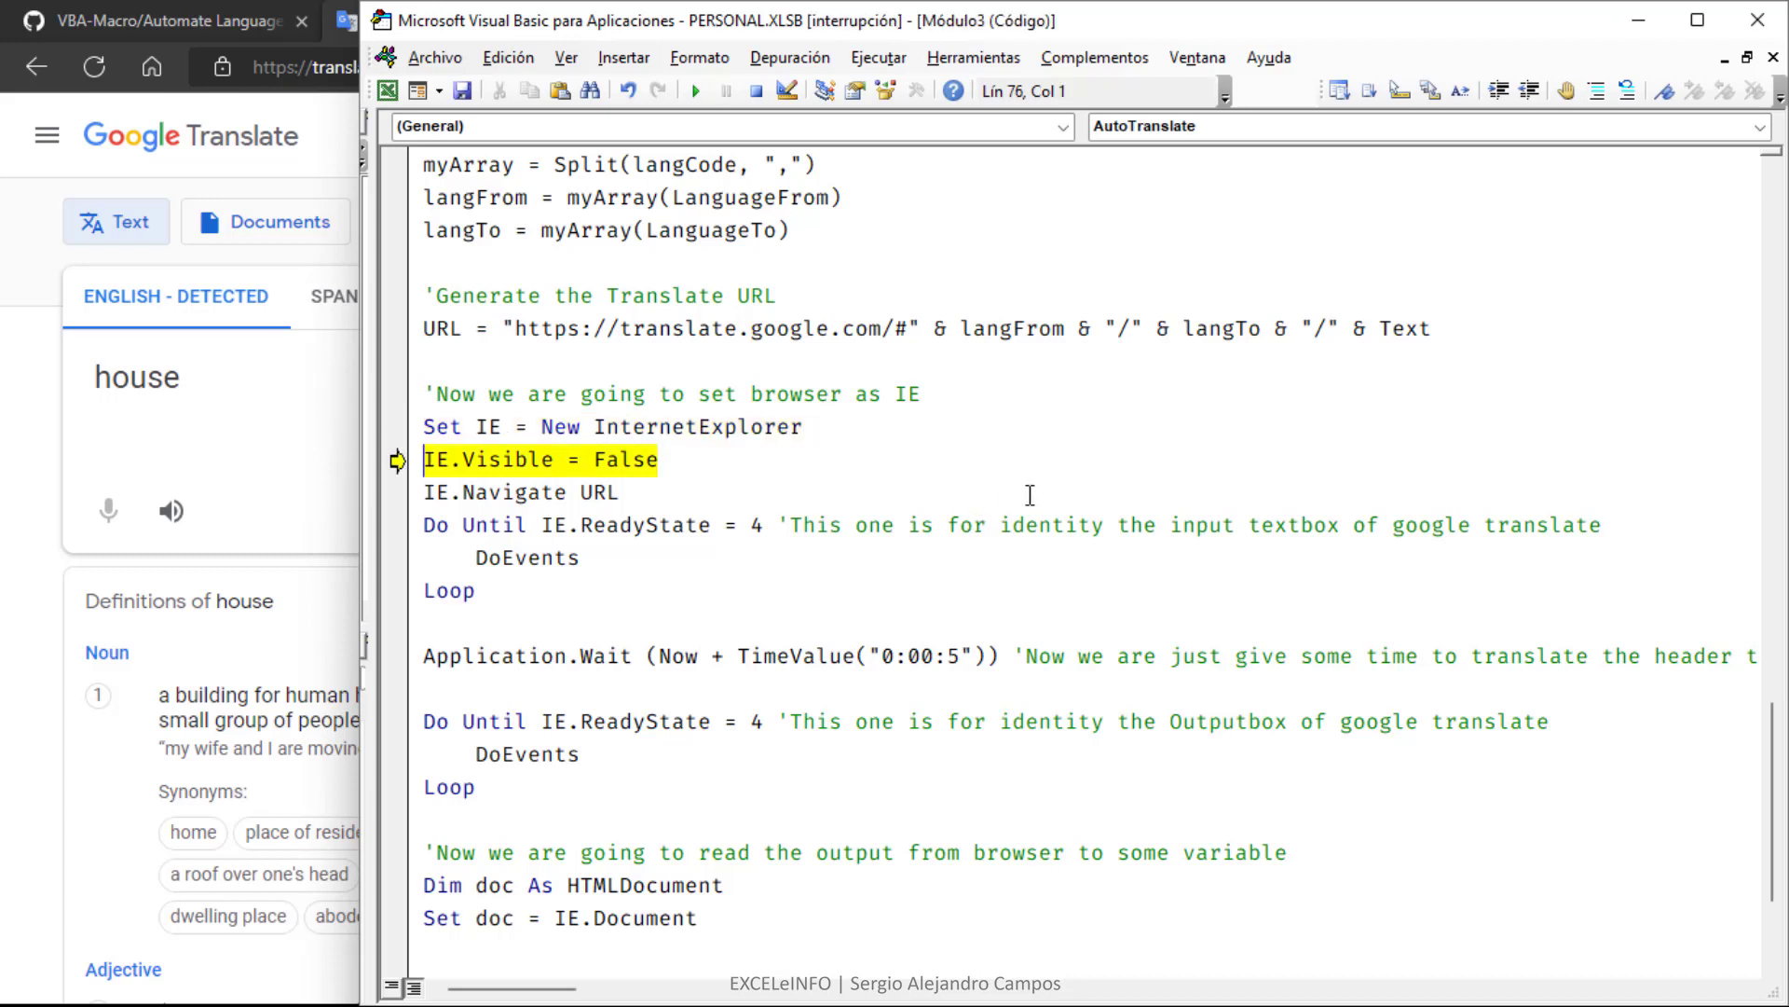
- Review the IE.Visible = False line and step past it to hide the browser
drag(596, 463, 660, 460)
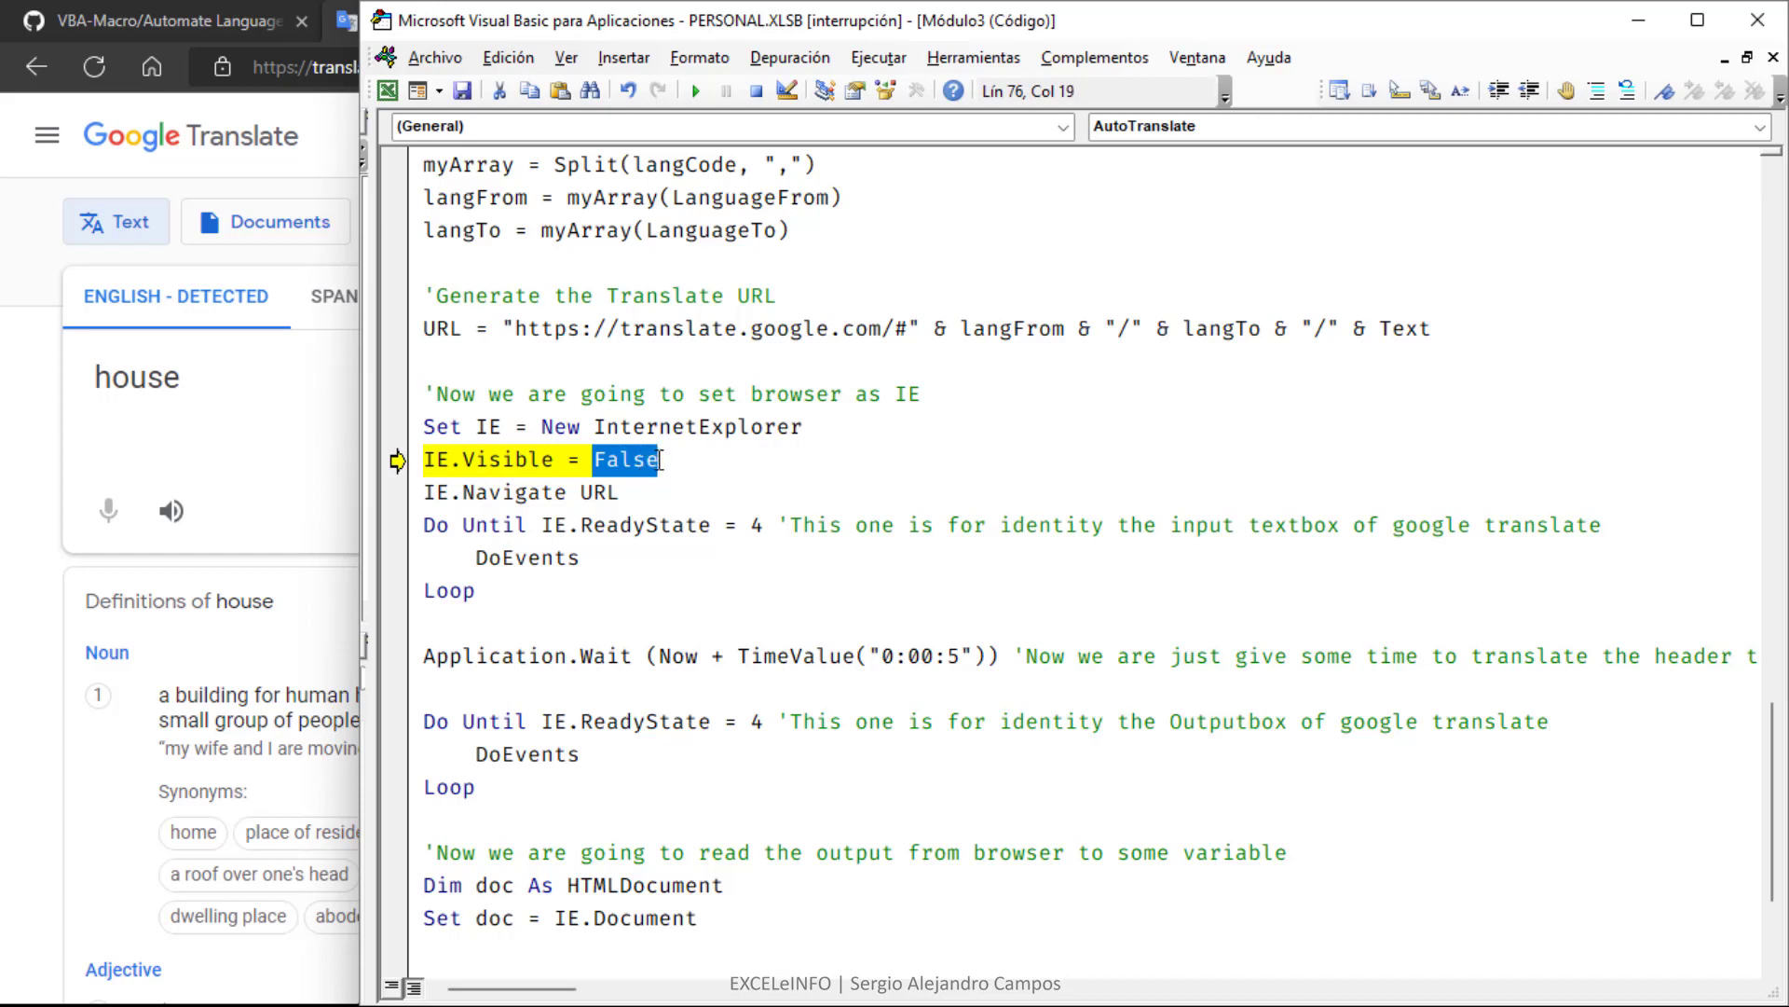
click(661, 461)
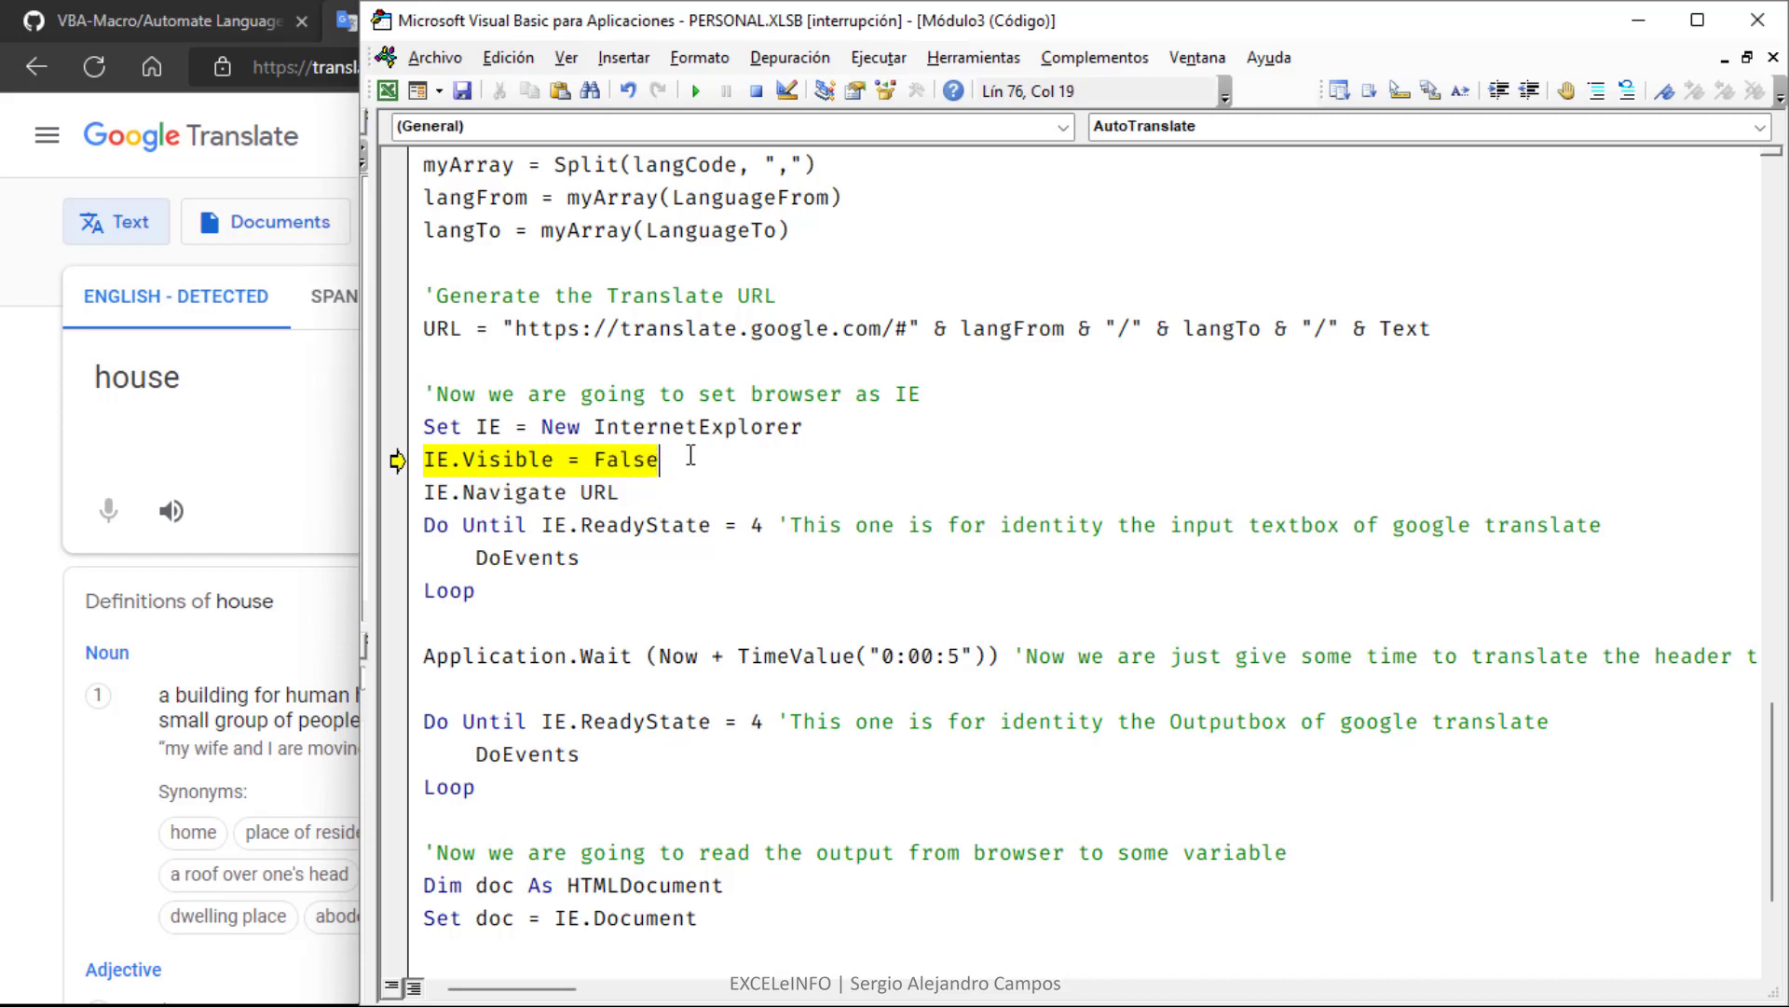
drag(596, 462, 662, 460)
click(464, 460)
drag(463, 460, 555, 461)
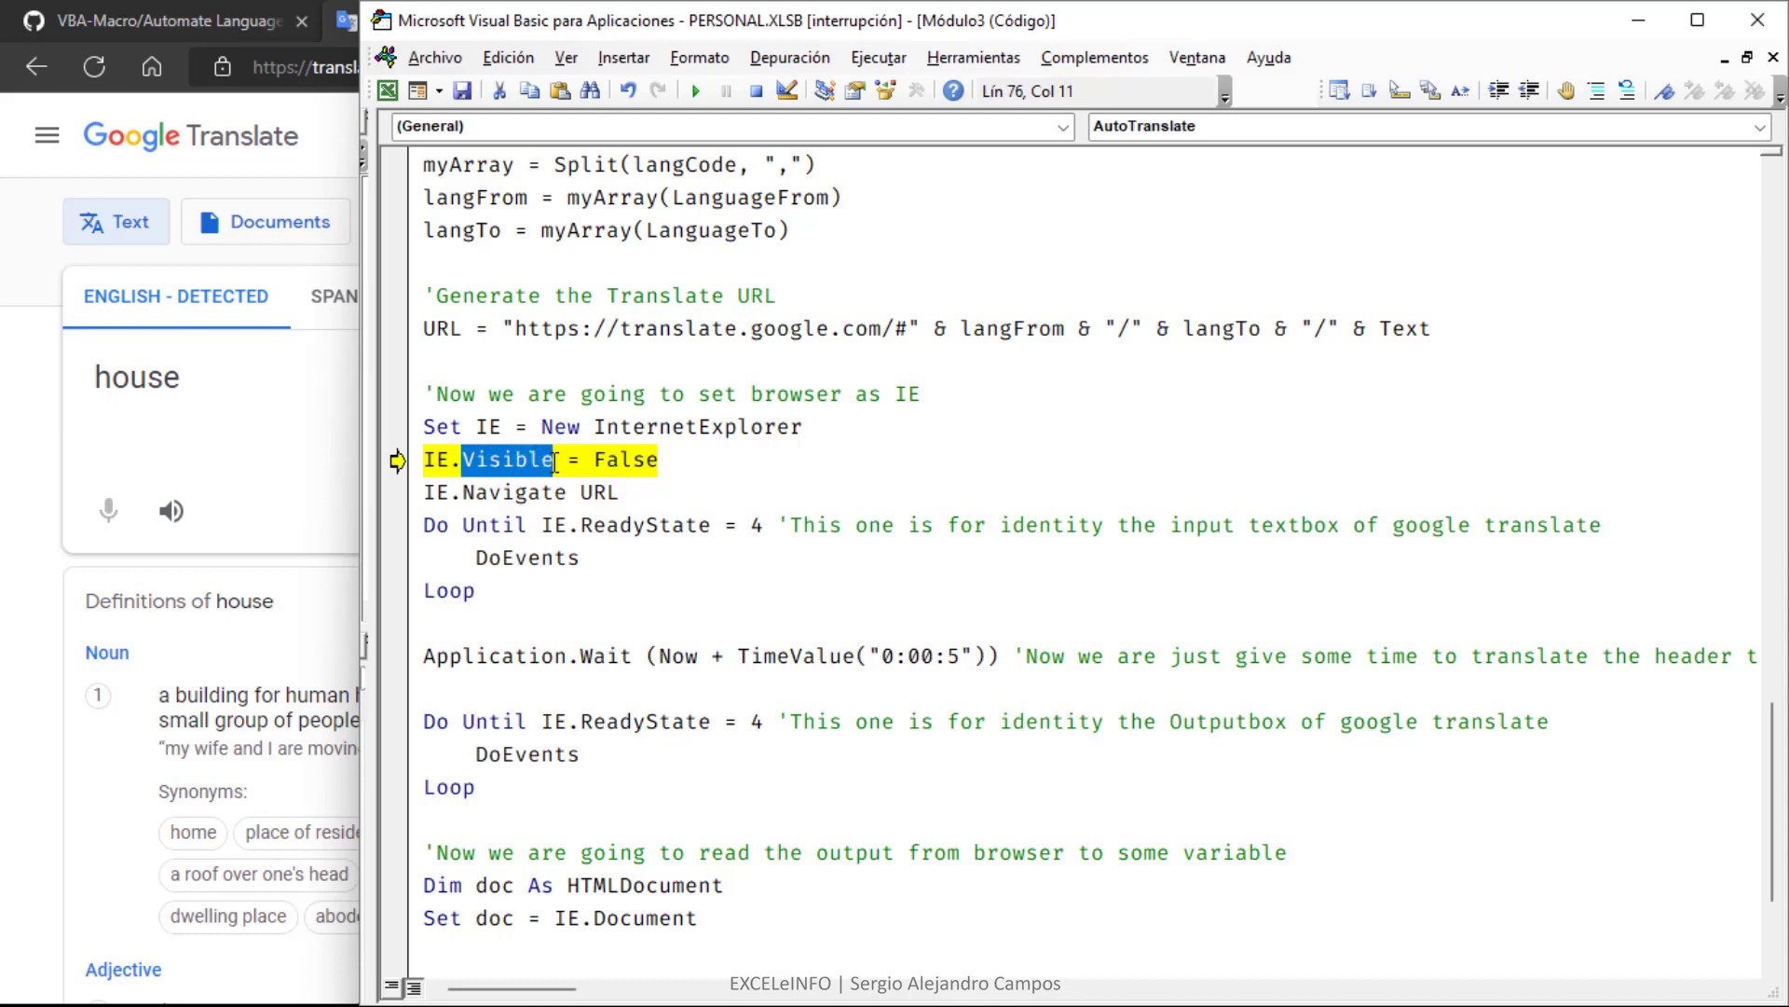
click(689, 463)
key(F8)
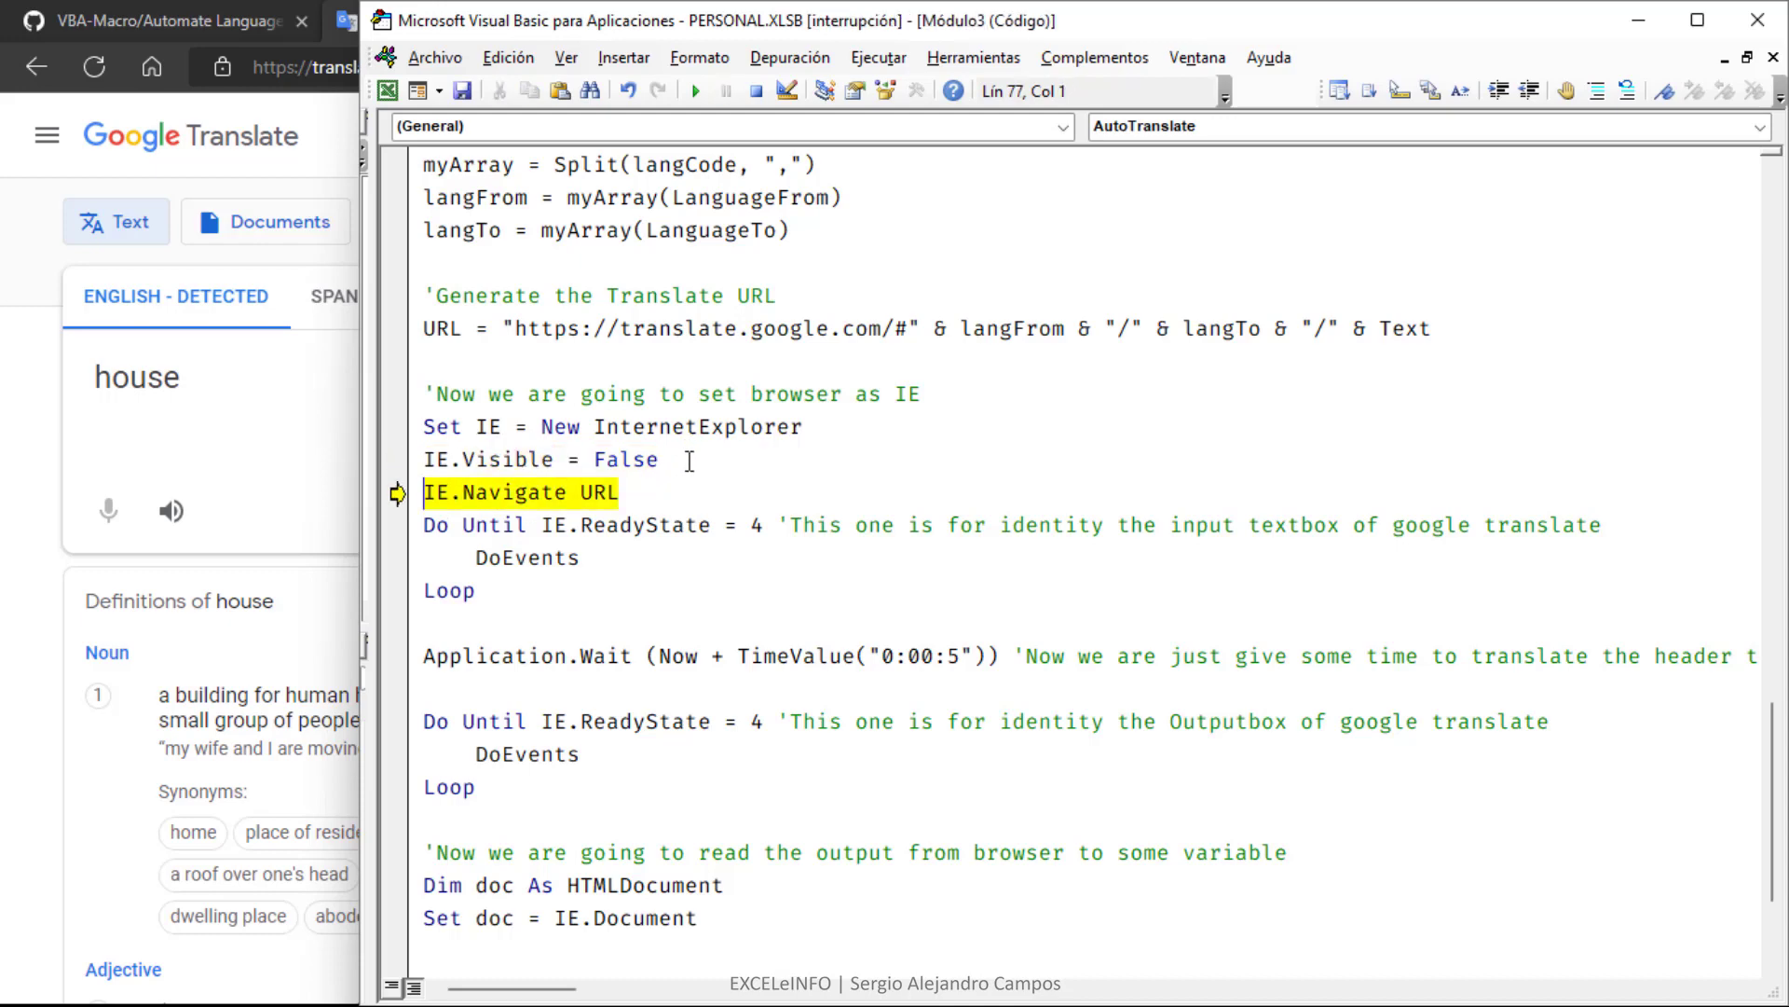
- Inspect the URL passed to IE.Navigate and step past it to load the translate page
scroll(801, 466, down, 2)
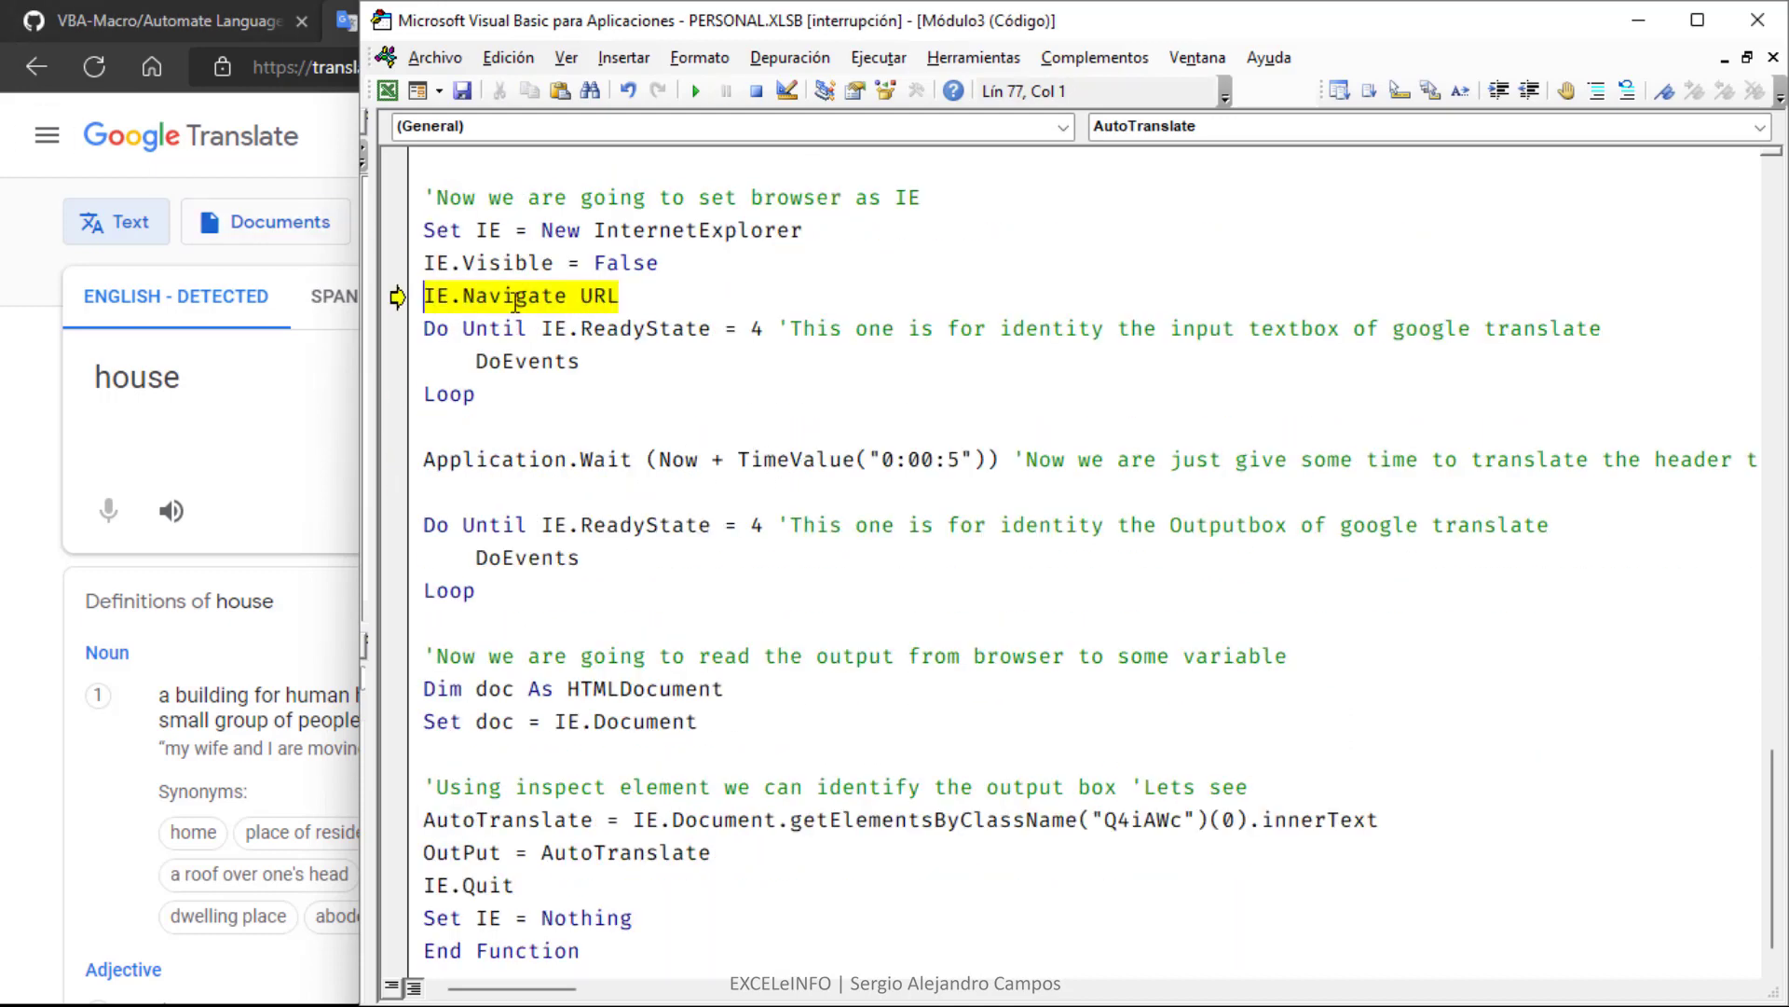
drag(463, 295, 618, 295)
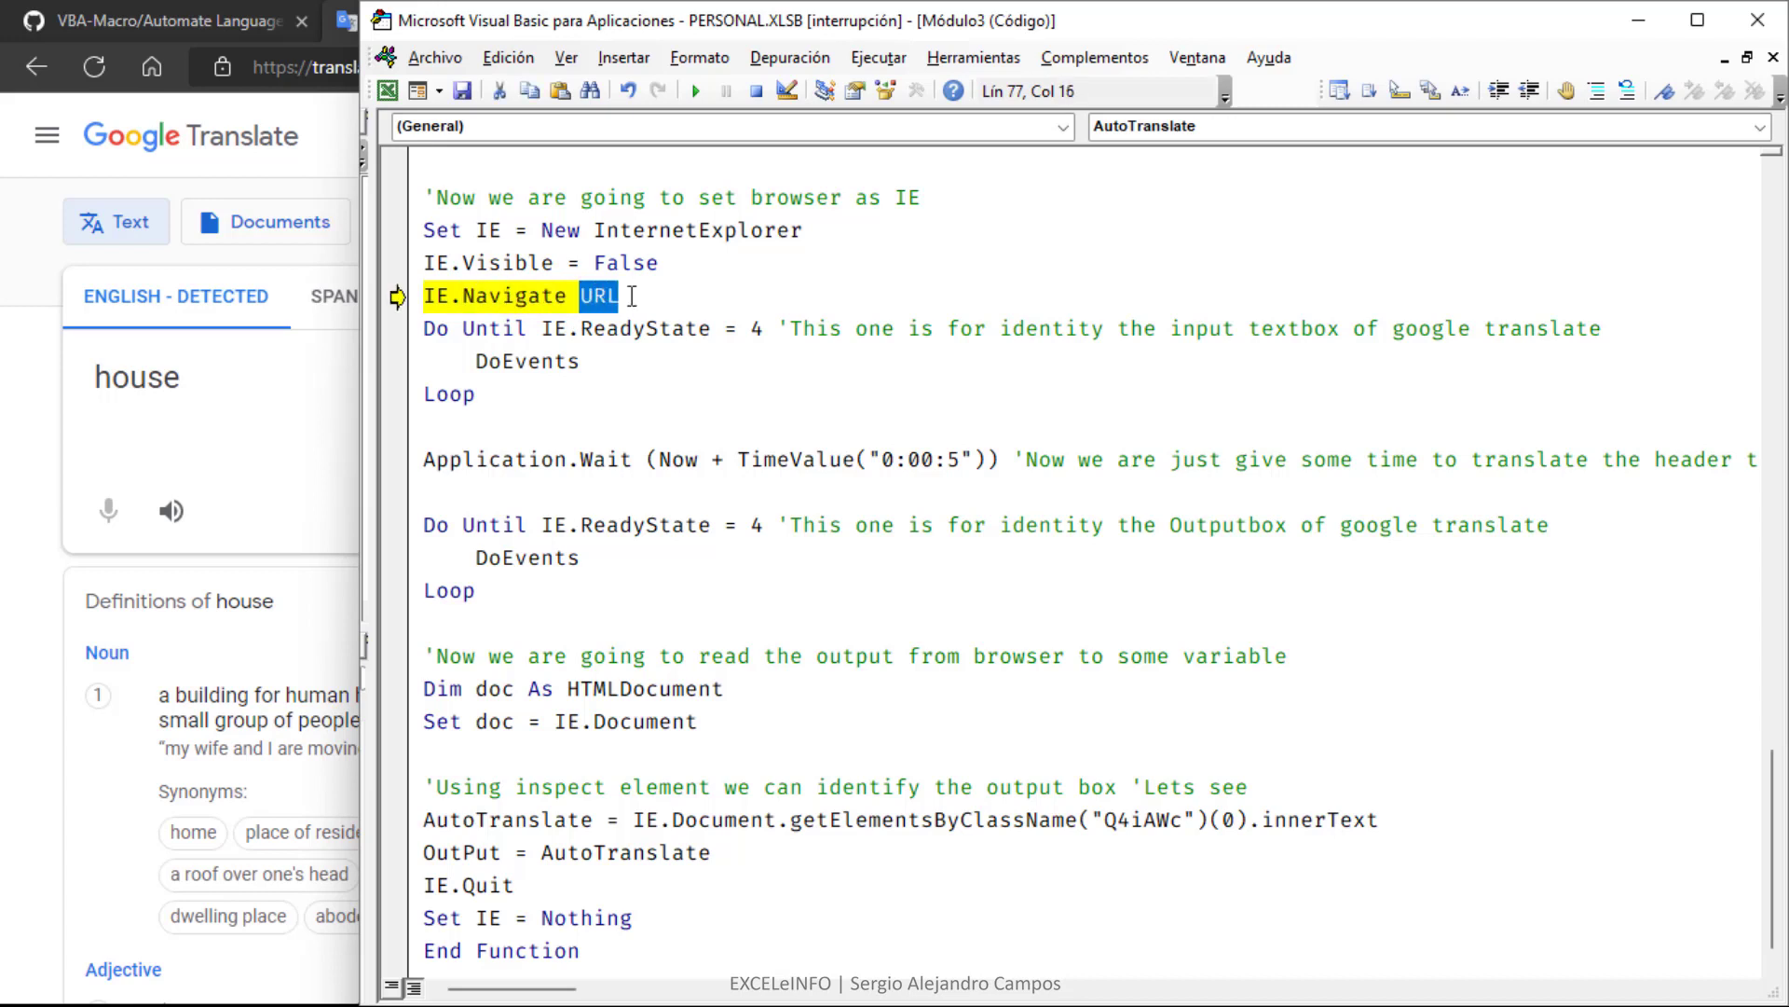
drag(455, 295, 437, 295)
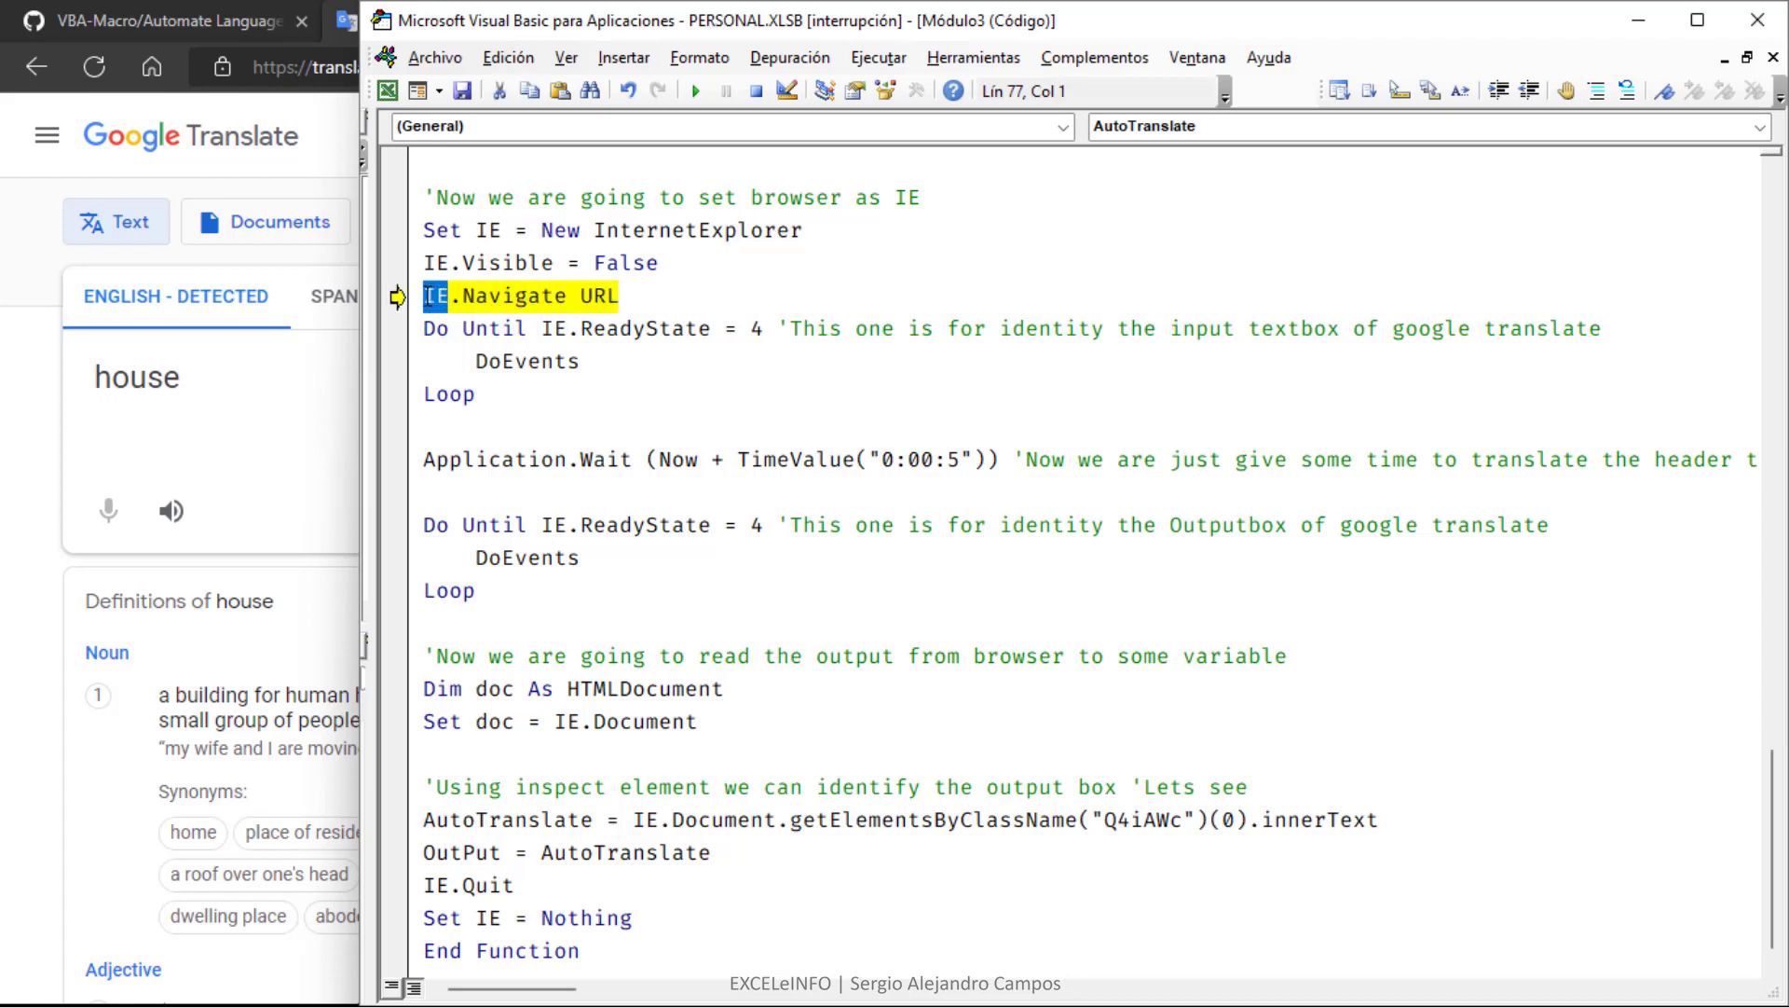
drag(604, 230, 813, 232)
click(816, 232)
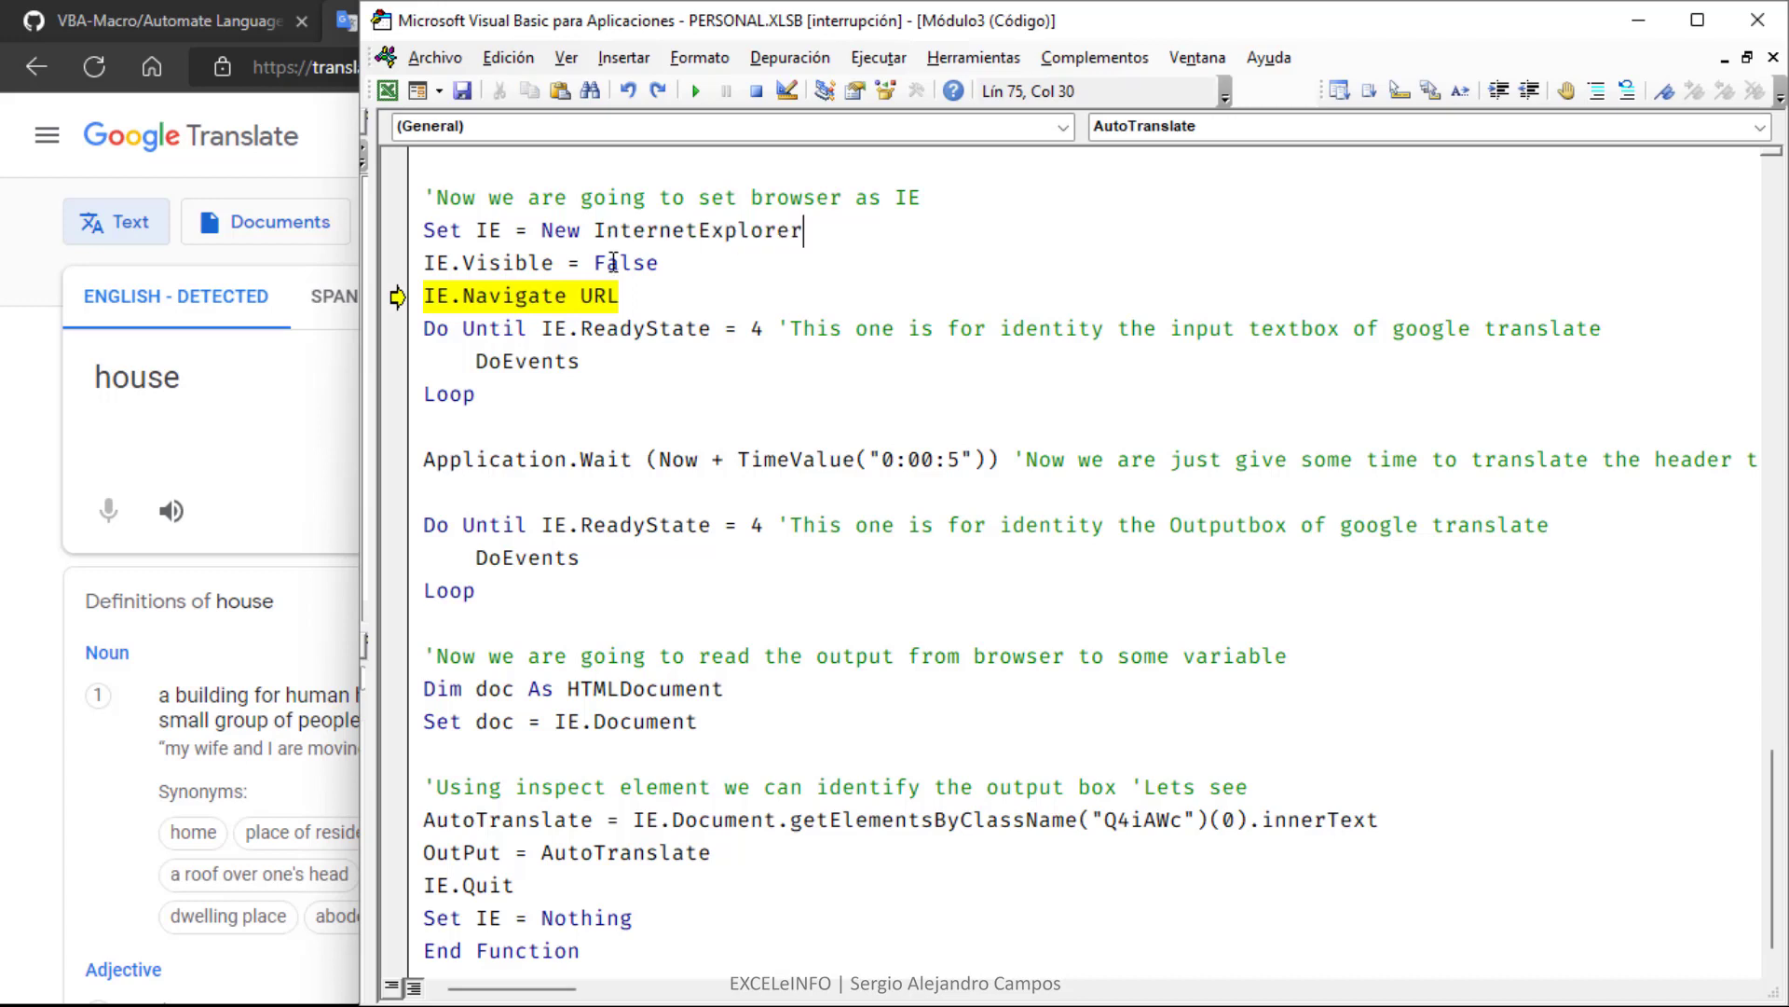
drag(593, 263, 663, 266)
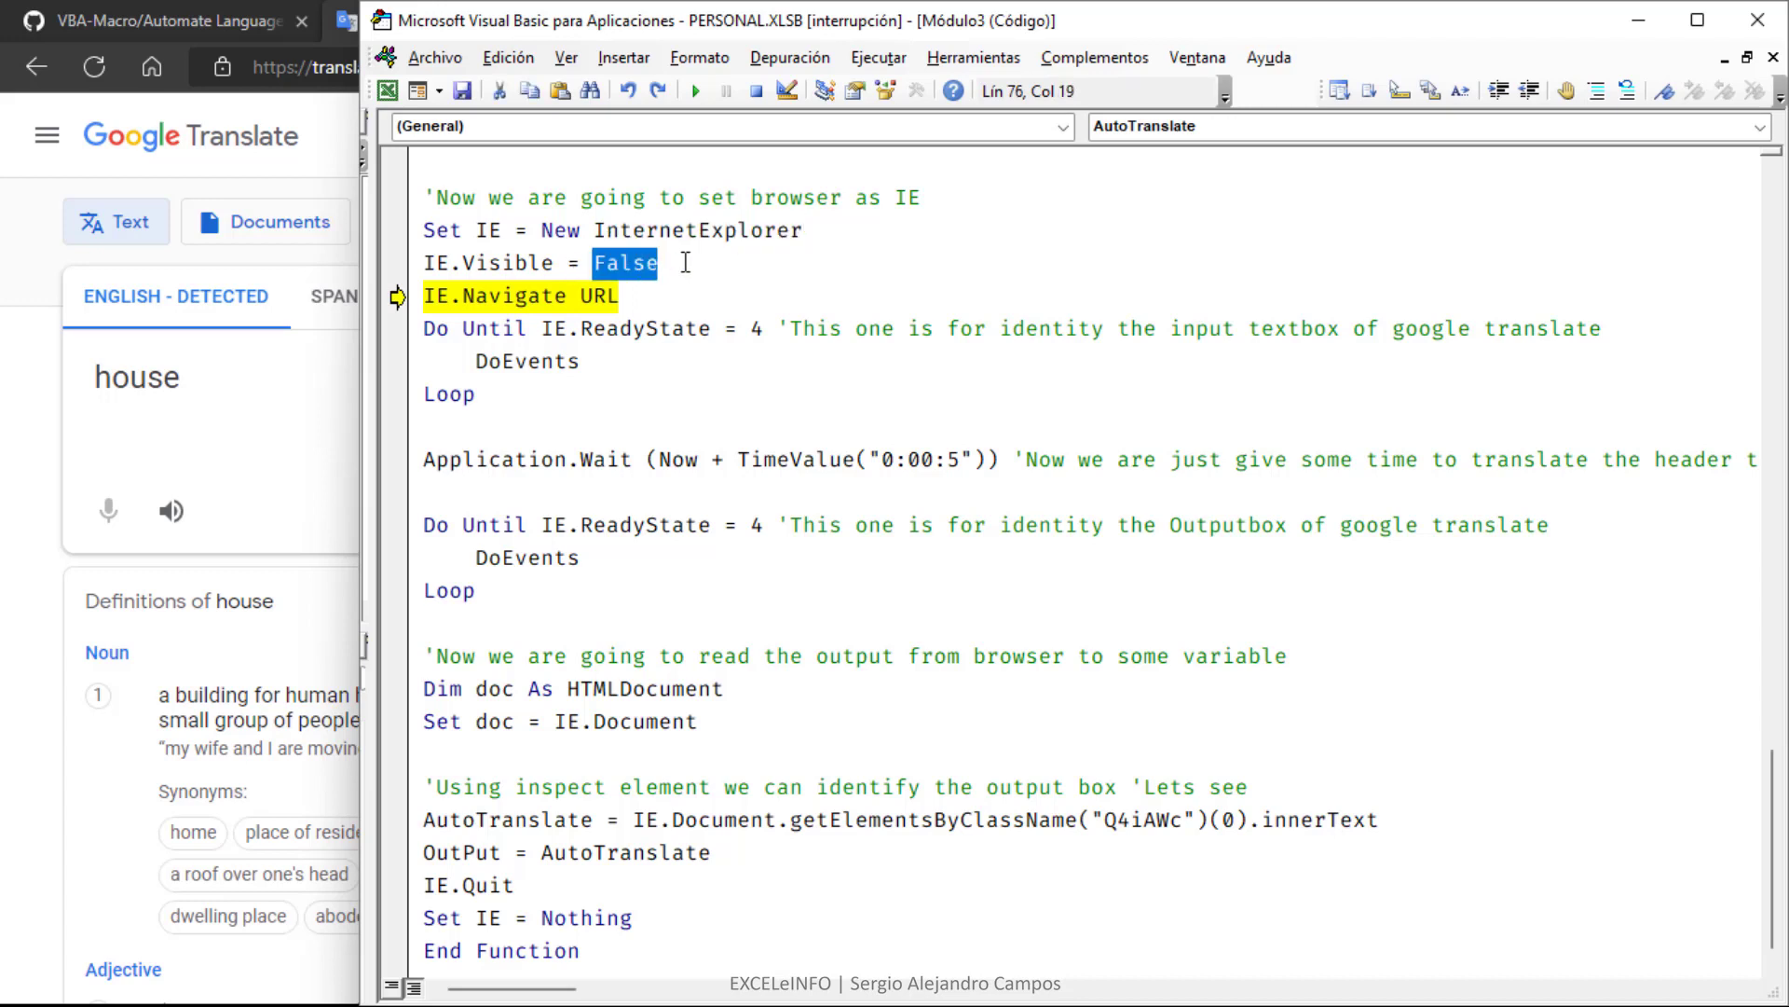
double_click(584, 295)
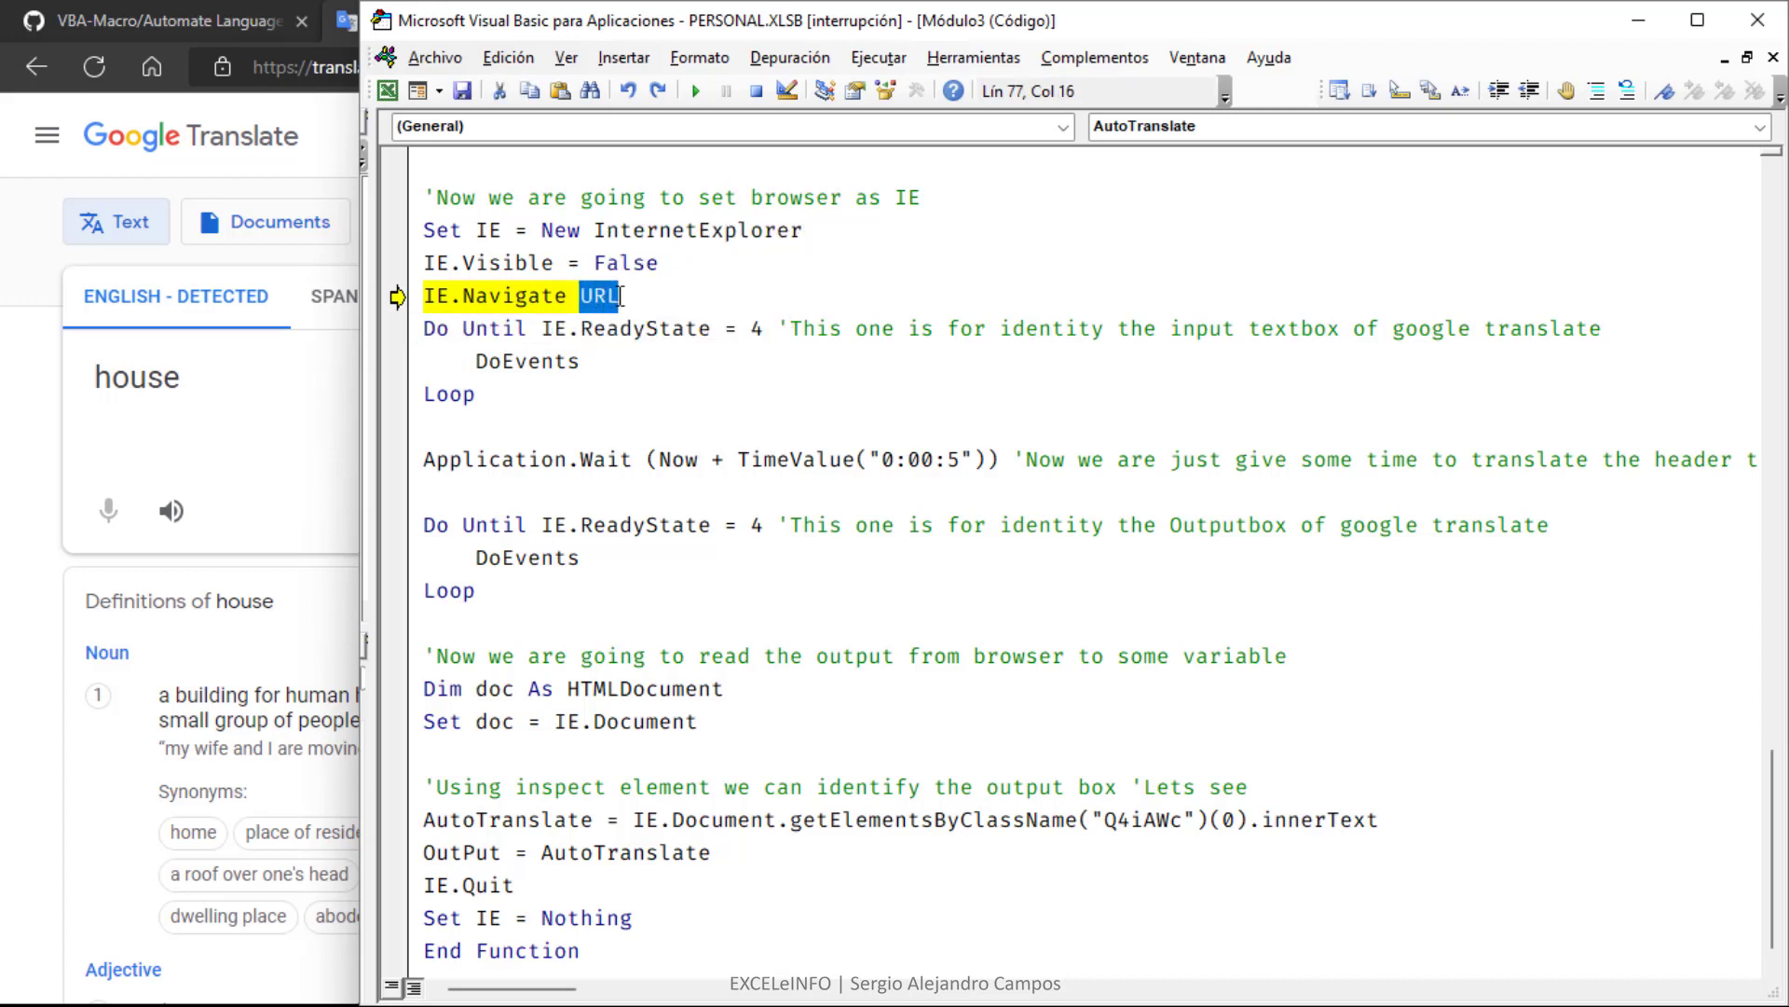
click(619, 295)
scroll(531, 343, up, 2)
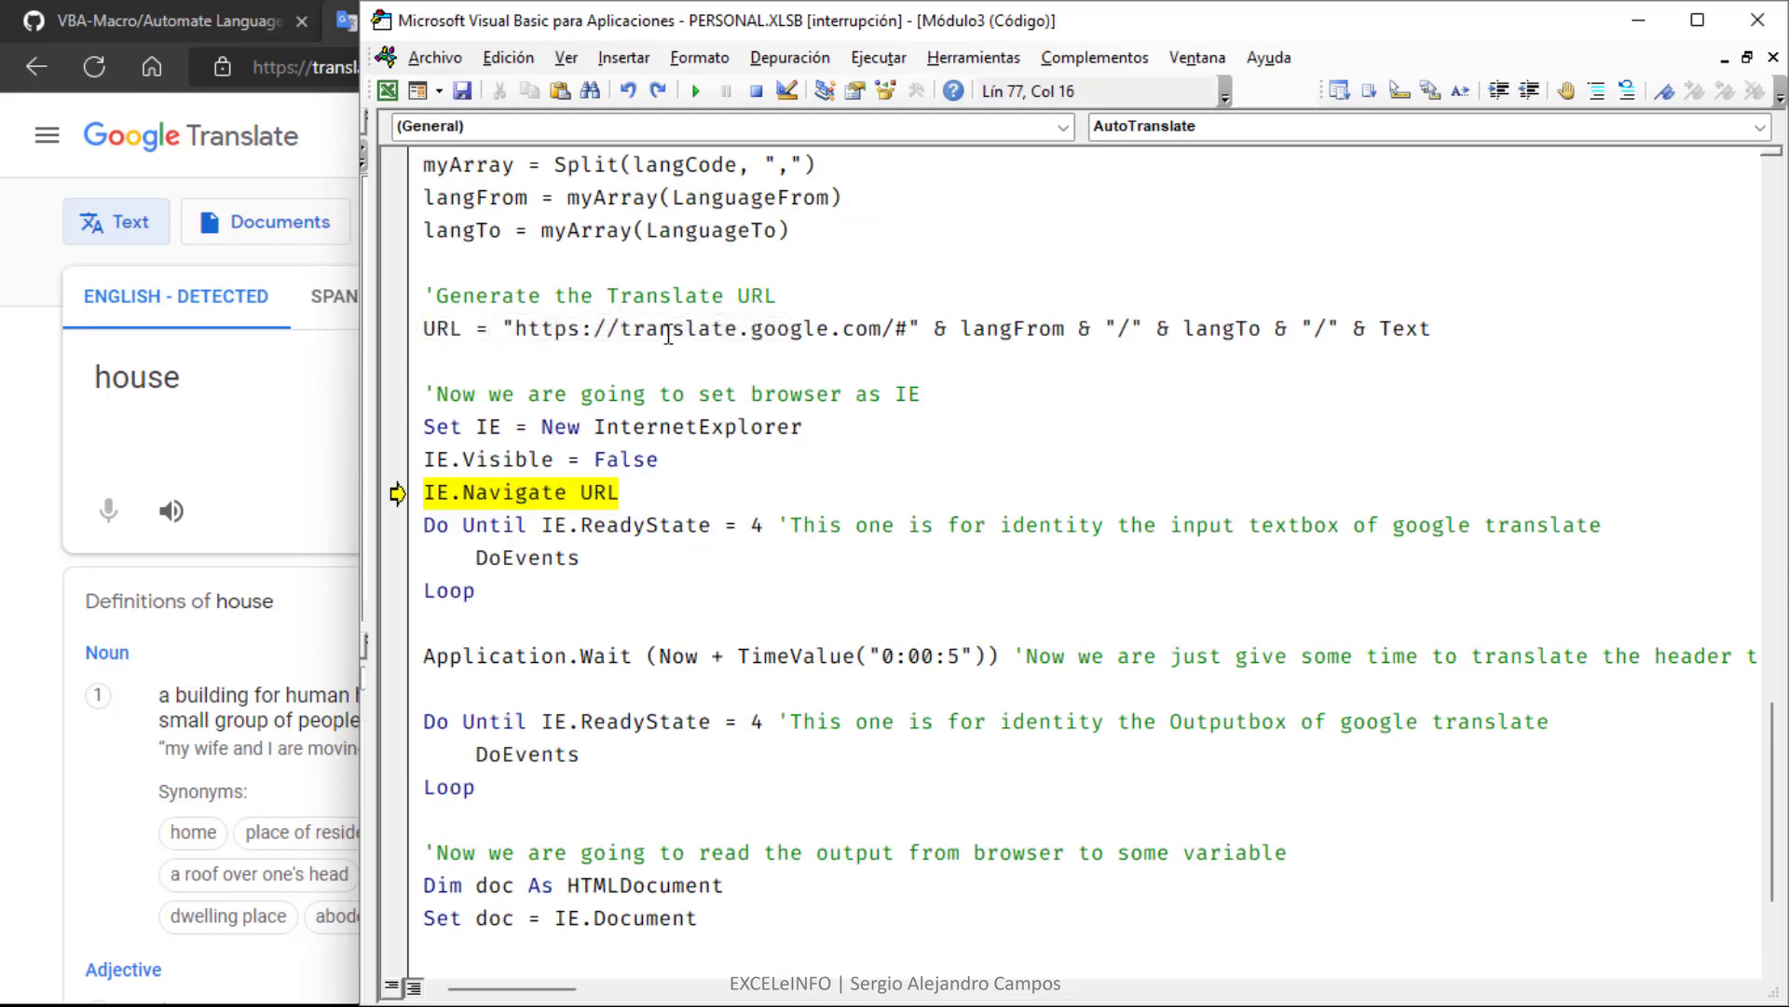
scroll(677, 361, down, 1)
key(F8)
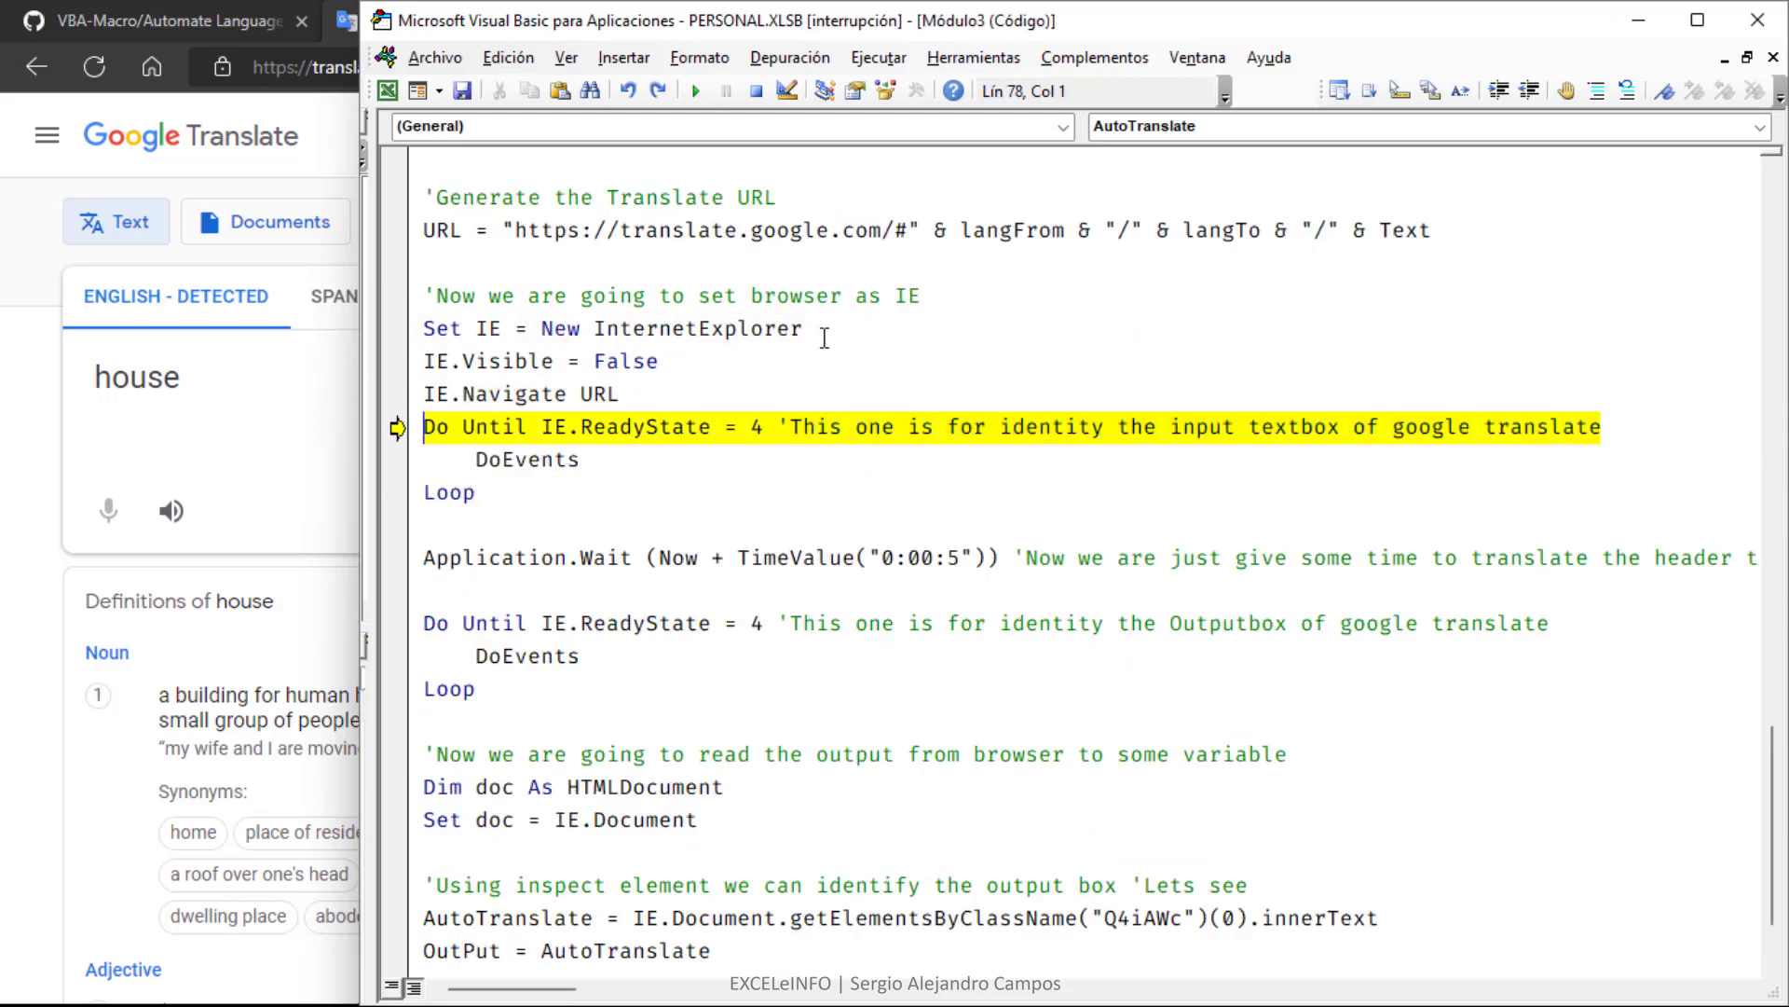
- Translate the English comment on the ReadyState loop in Google Translate
scroll(679, 391, down, 1)
click(660, 328)
drag(789, 328, 1598, 337)
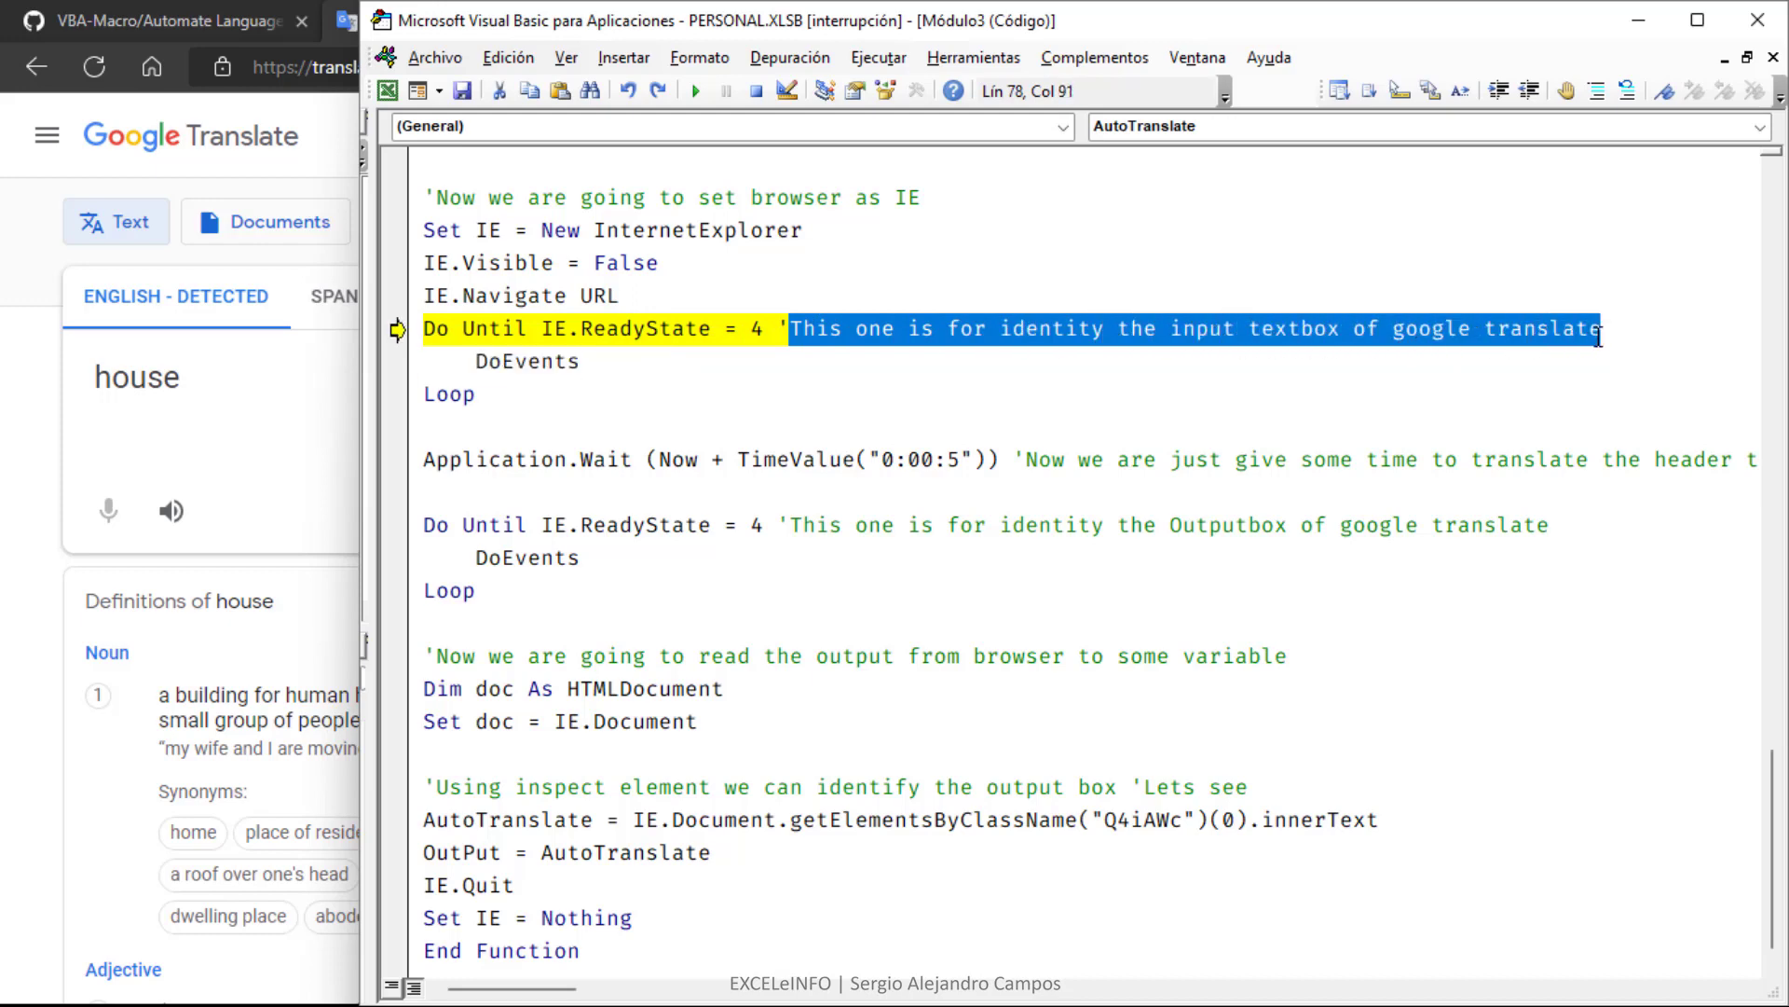
key(alt+Tab)
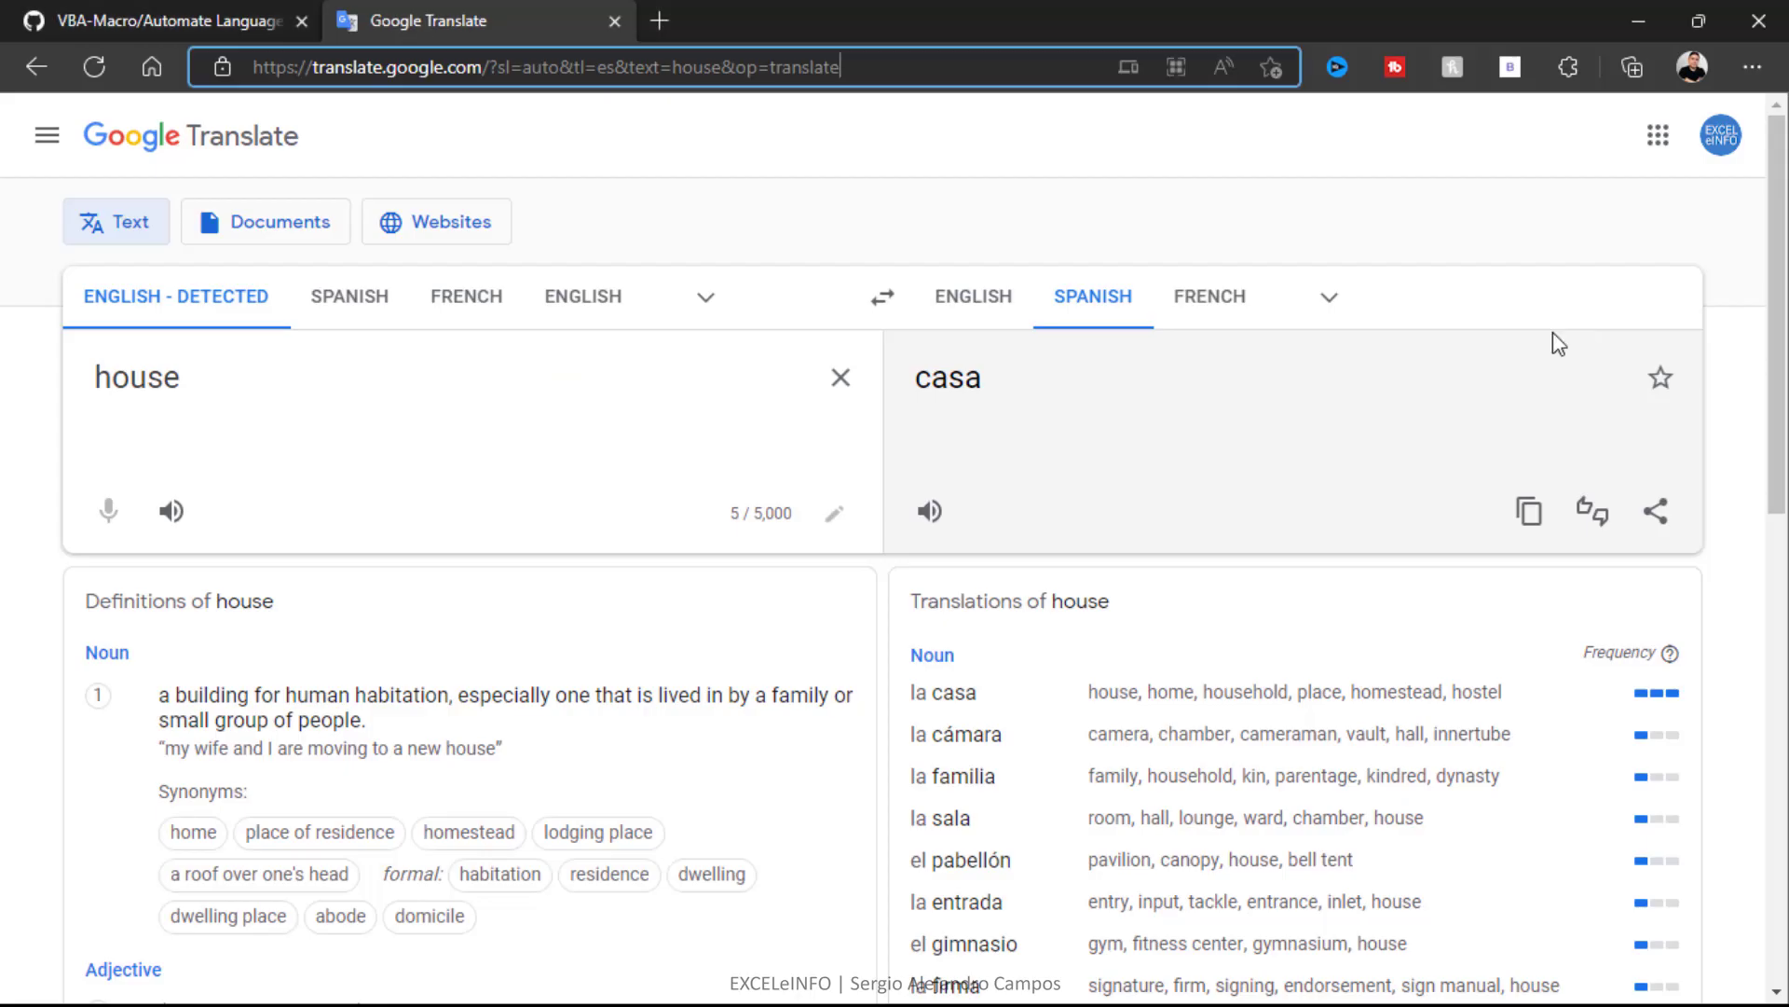
key(ctrl+a)
text(This one is for identity the input textbox of google translate)
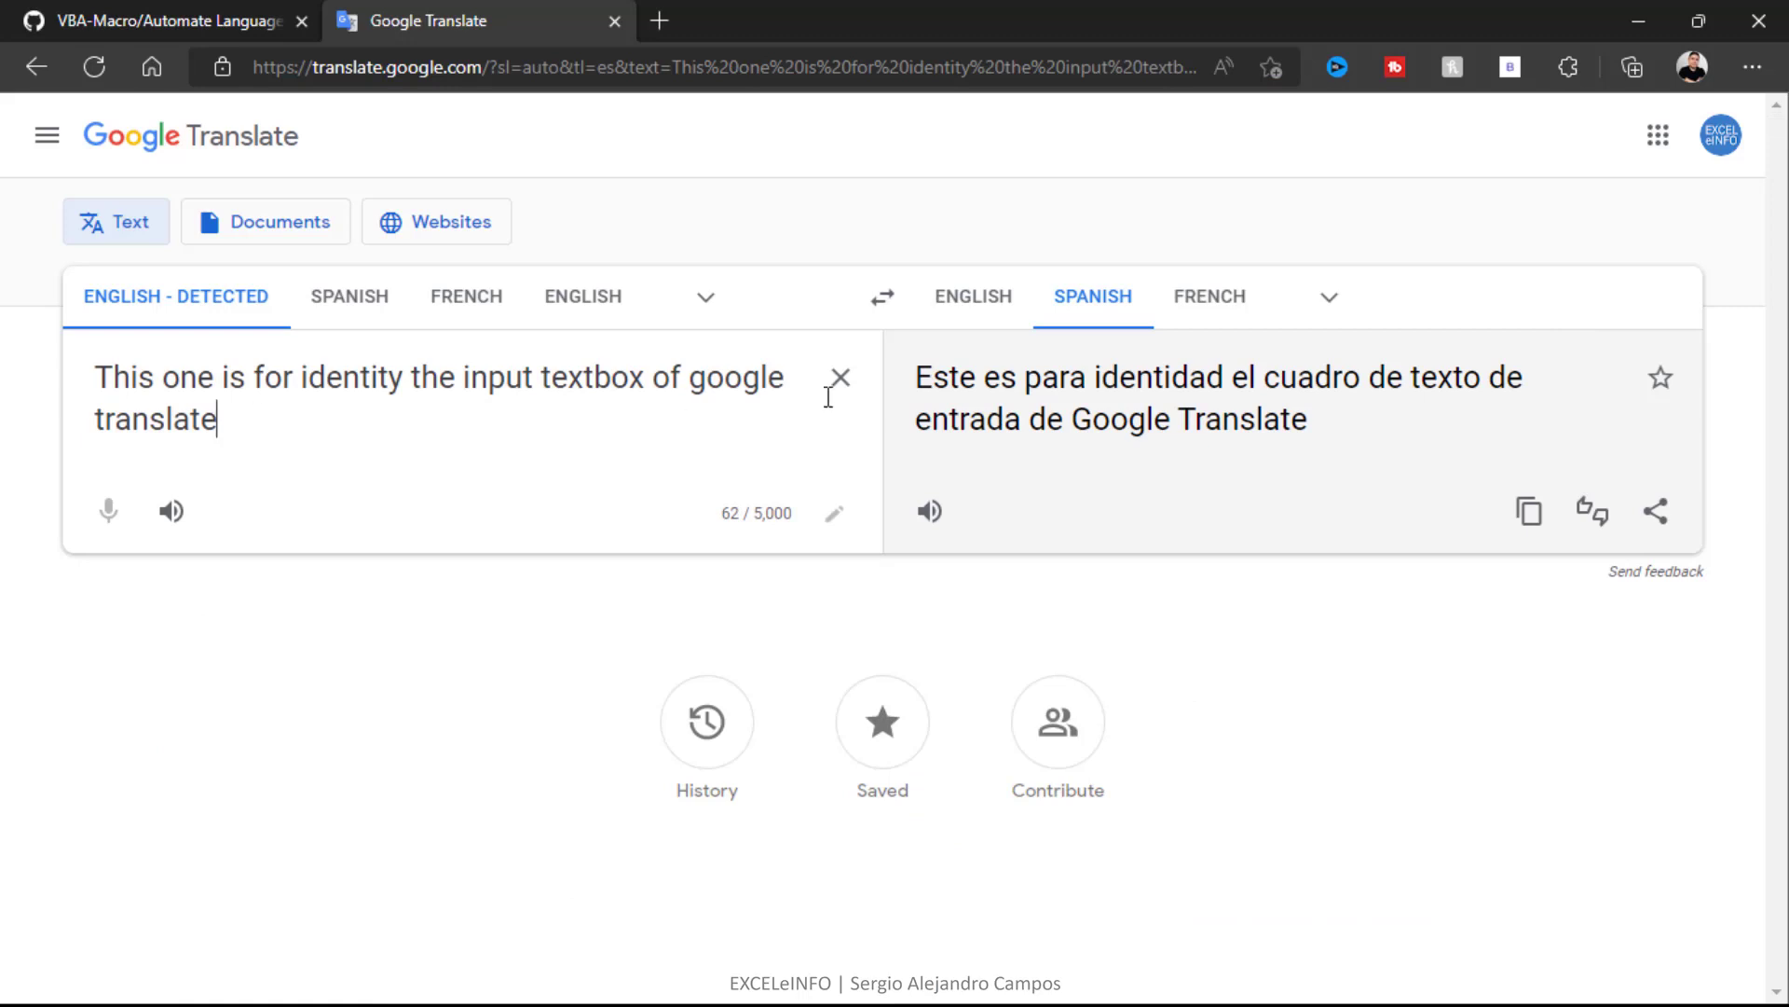
key(ctrl+a)
key(alt+Tab)
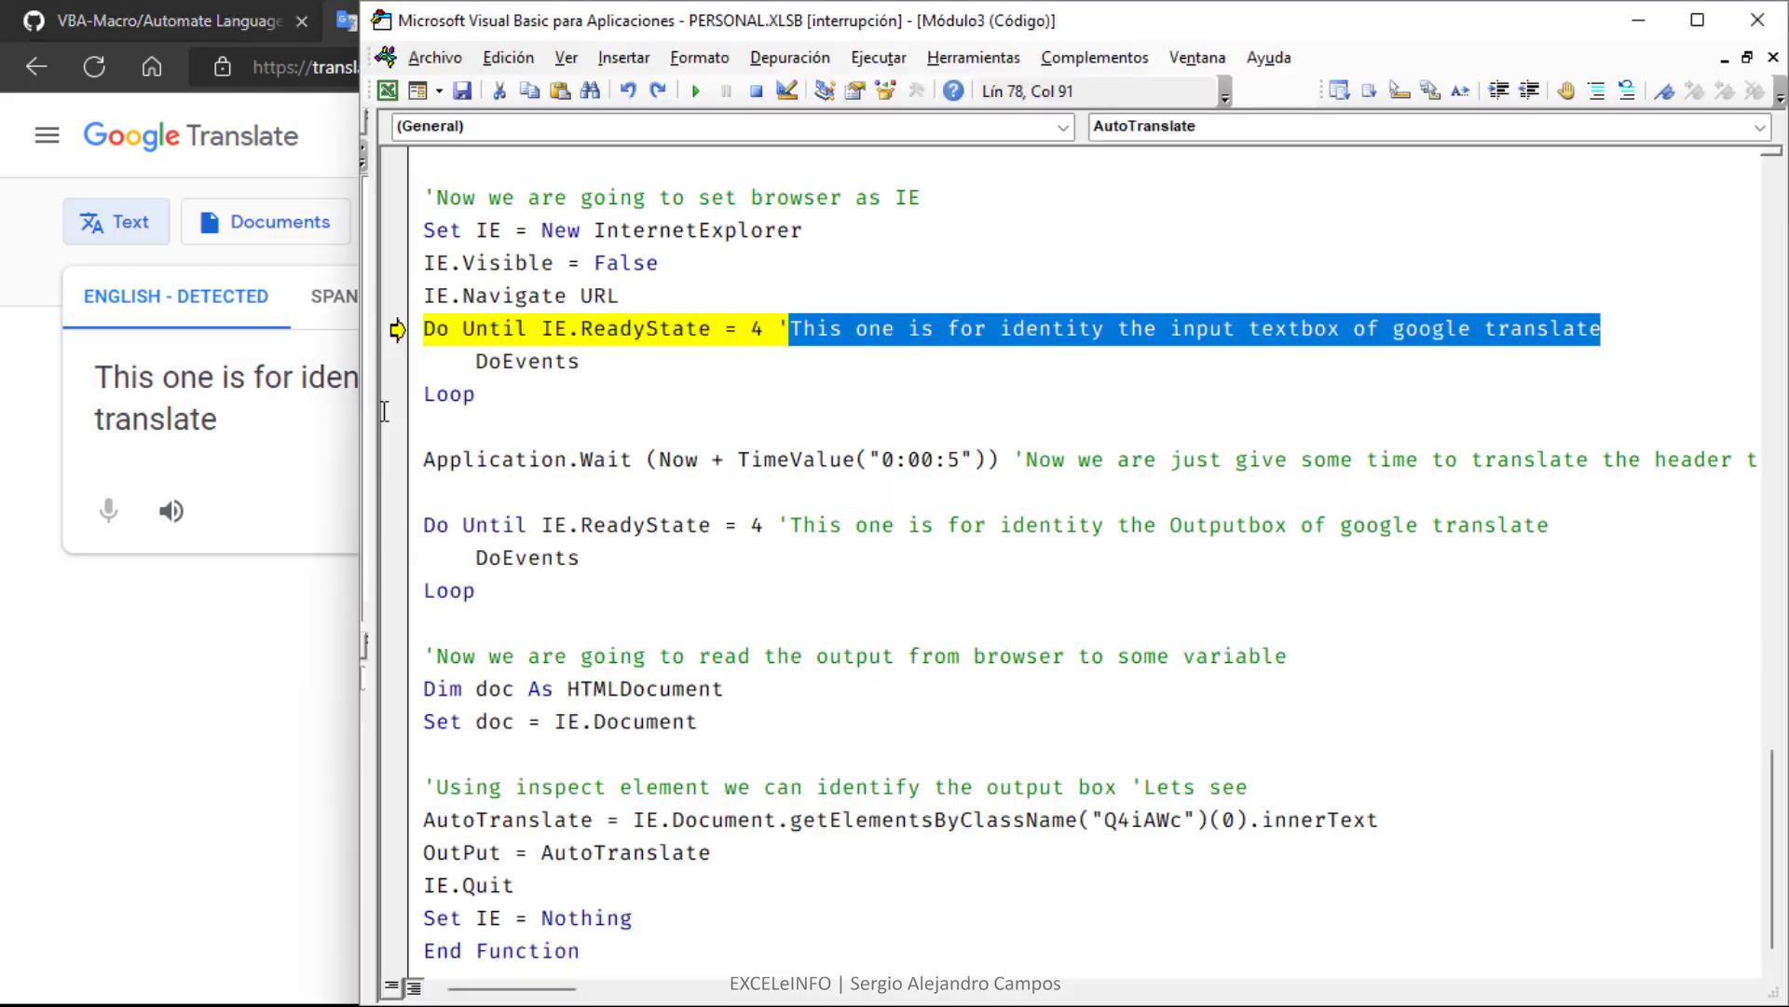
- Step through the ReadyState 4 page-load loop to the 0:00:5 Application.Wait line
click(832, 336)
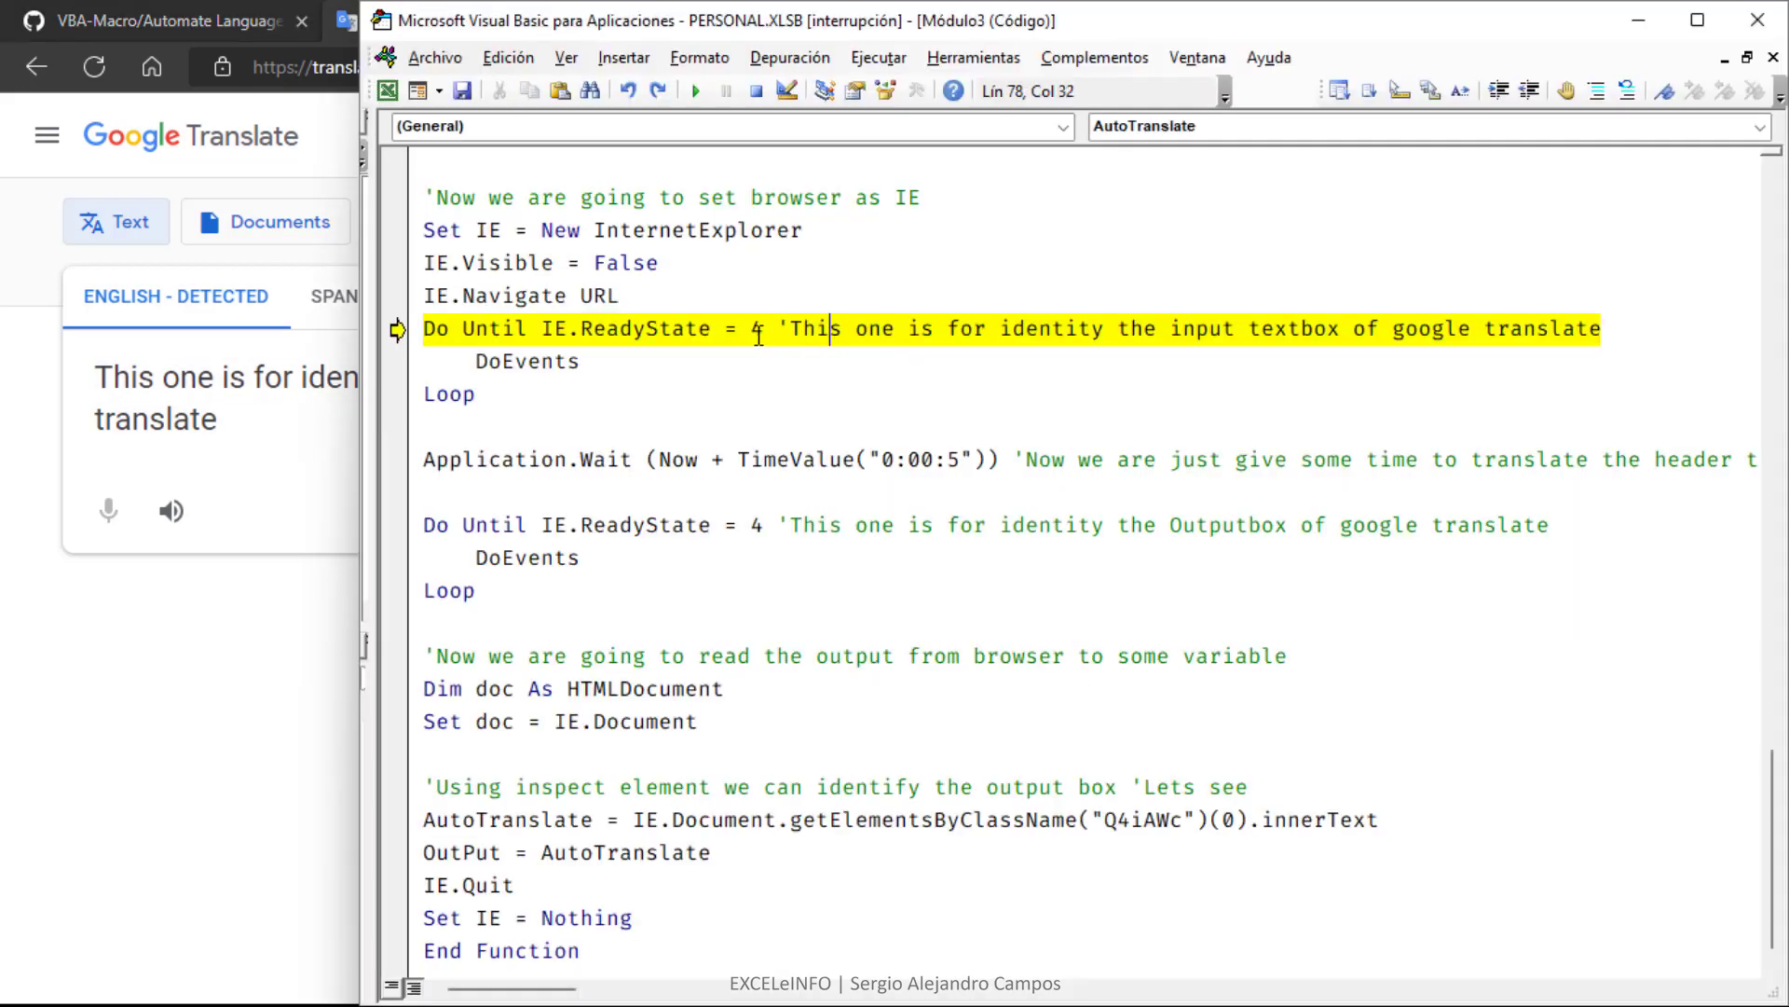
double_click(757, 331)
click(759, 331)
key(F8)
drag(883, 460, 962, 461)
click(962, 461)
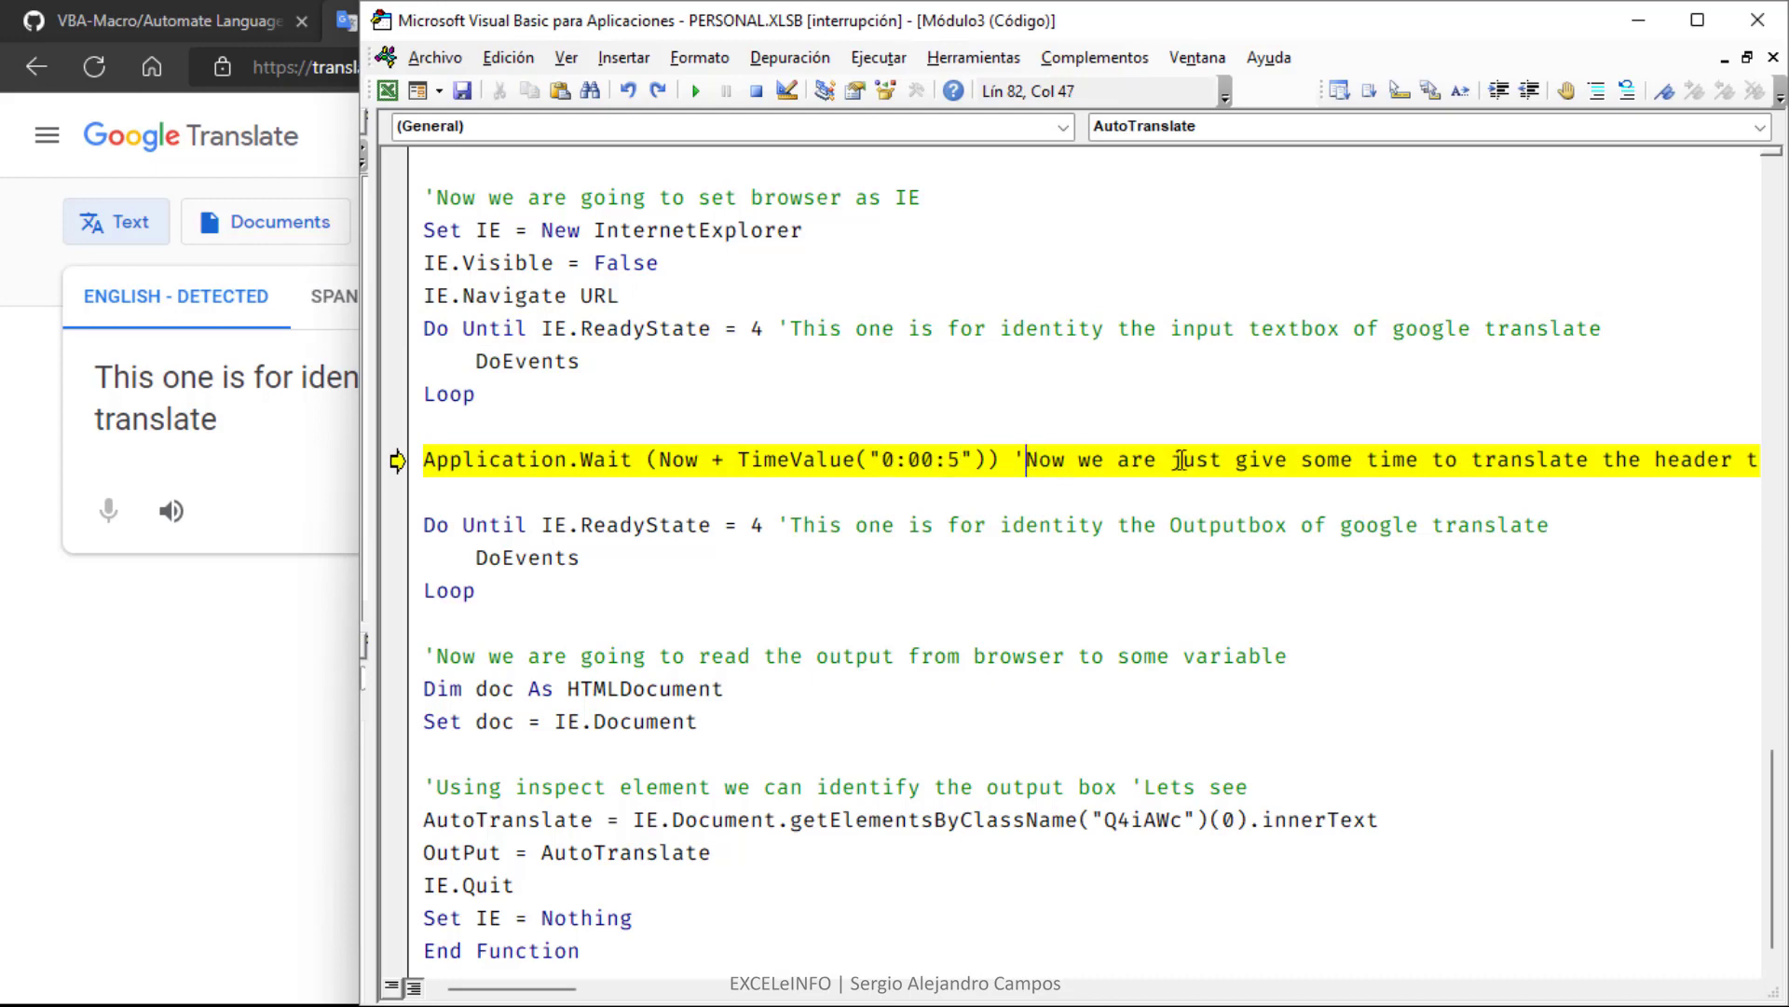
- Paste the wait-line comment into Google Translate to translate it
click(277, 377)
triple_click(277, 378)
text(Now we are just give some time to translate the header to browser (5 milli seconds))
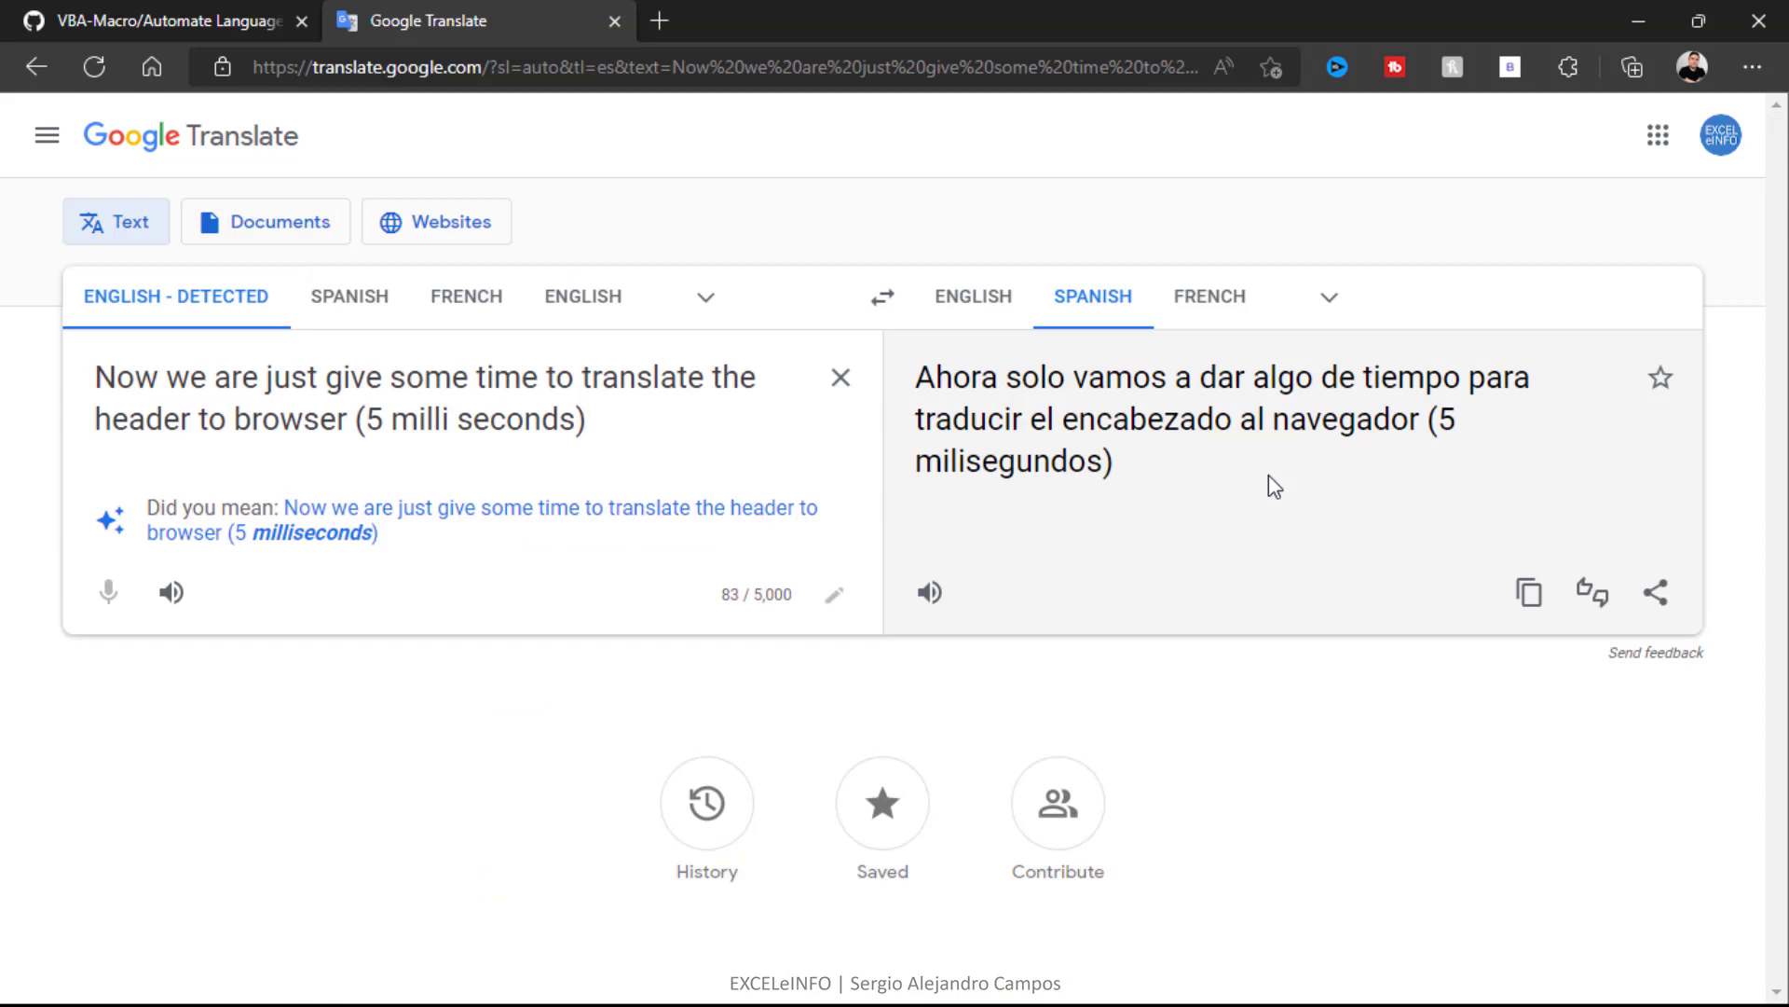
key(alt+Tab)
- Review the page-load loop and 5-second wait, then step past the wait to the output-box loop
scroll(904, 741, left, 5)
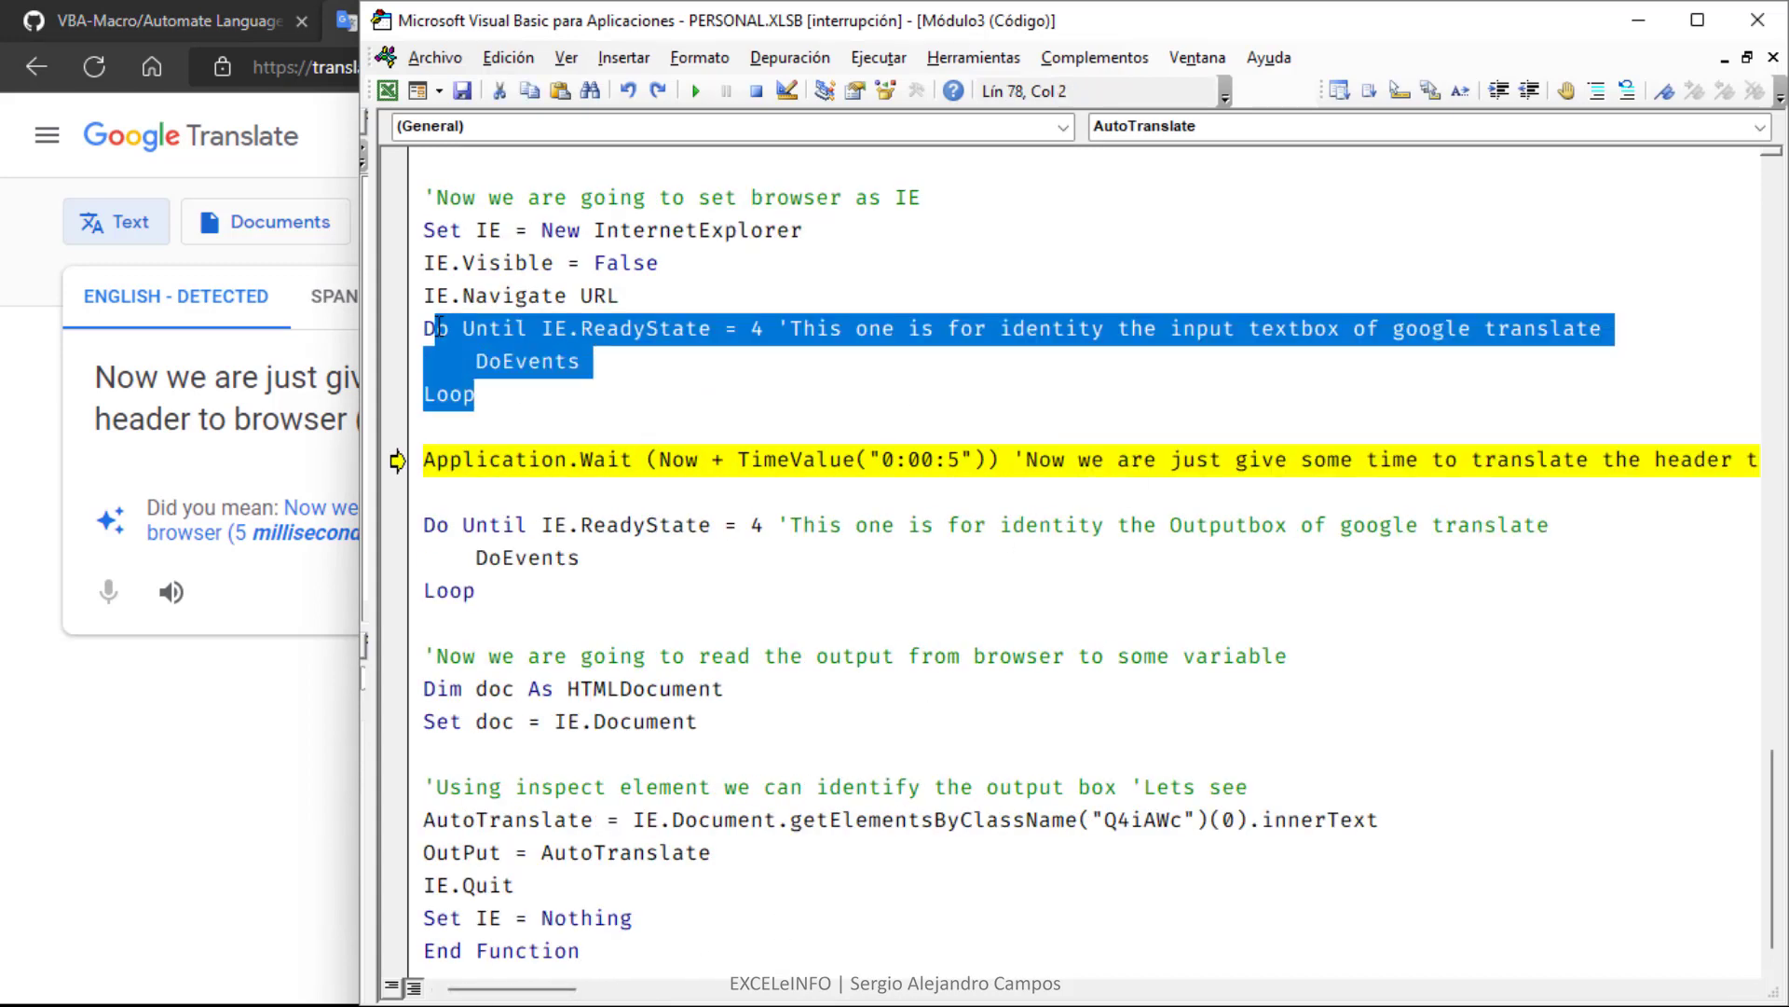
drag(540, 389, 423, 230)
click(765, 308)
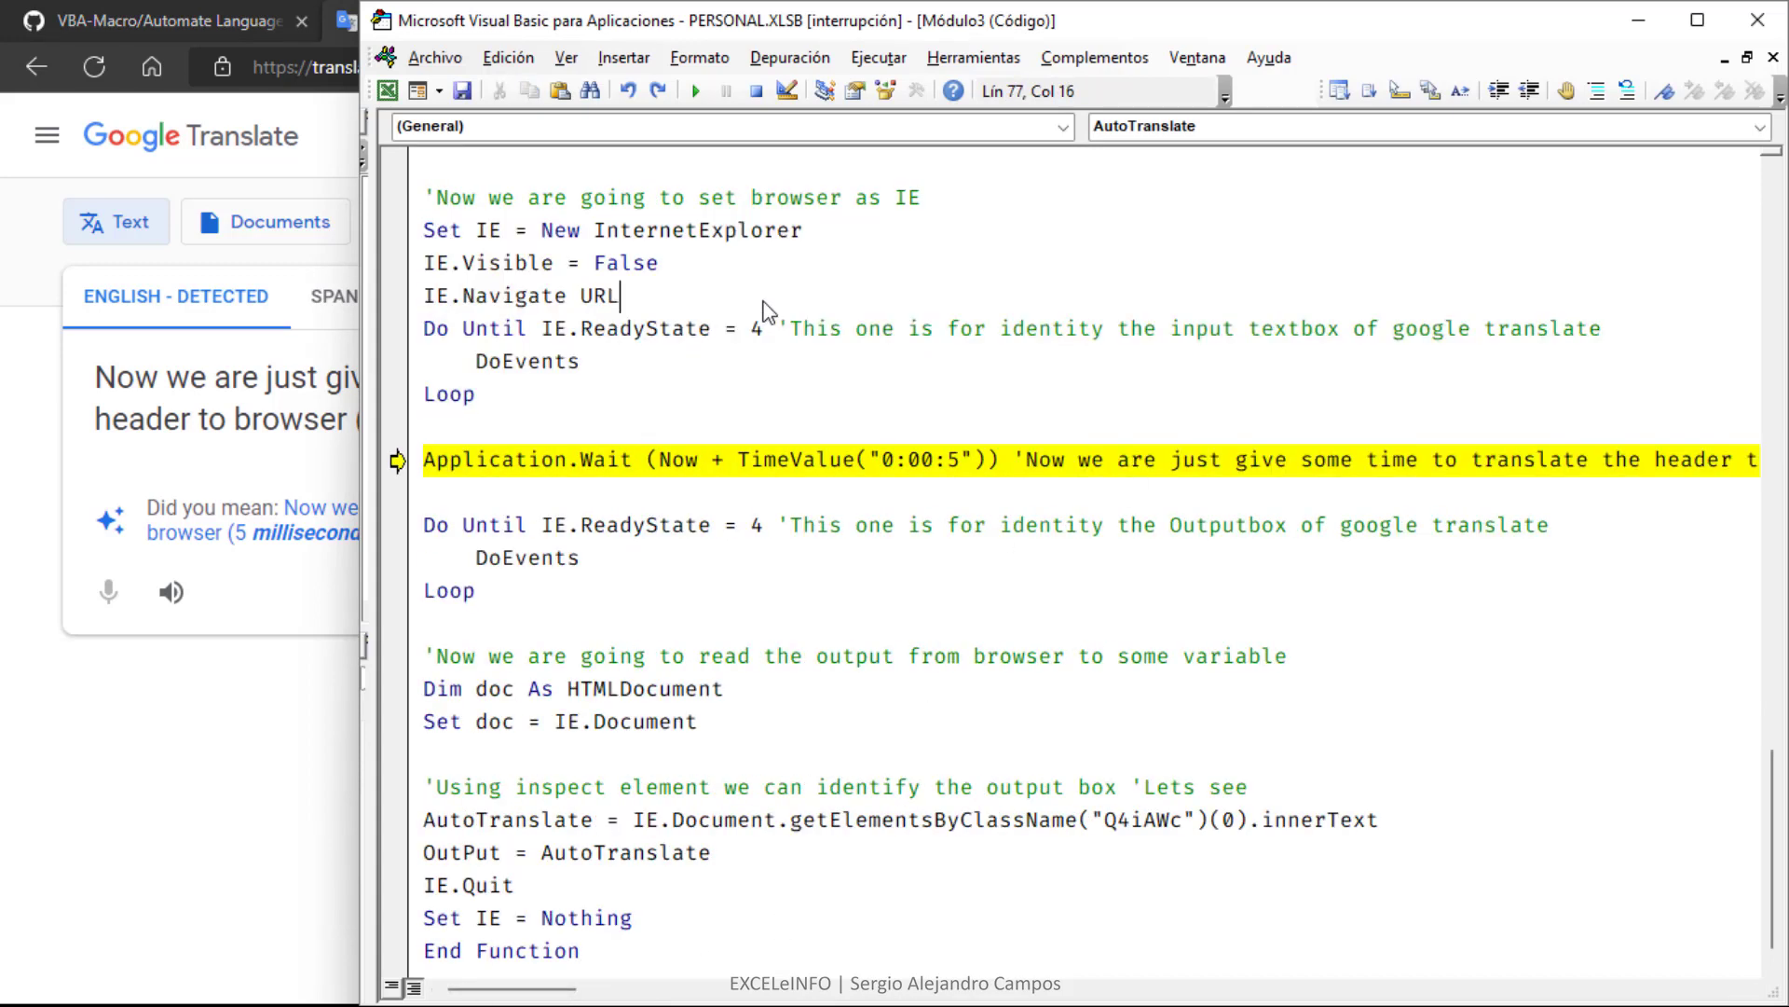
double_click(953, 459)
click(956, 461)
key(F8)
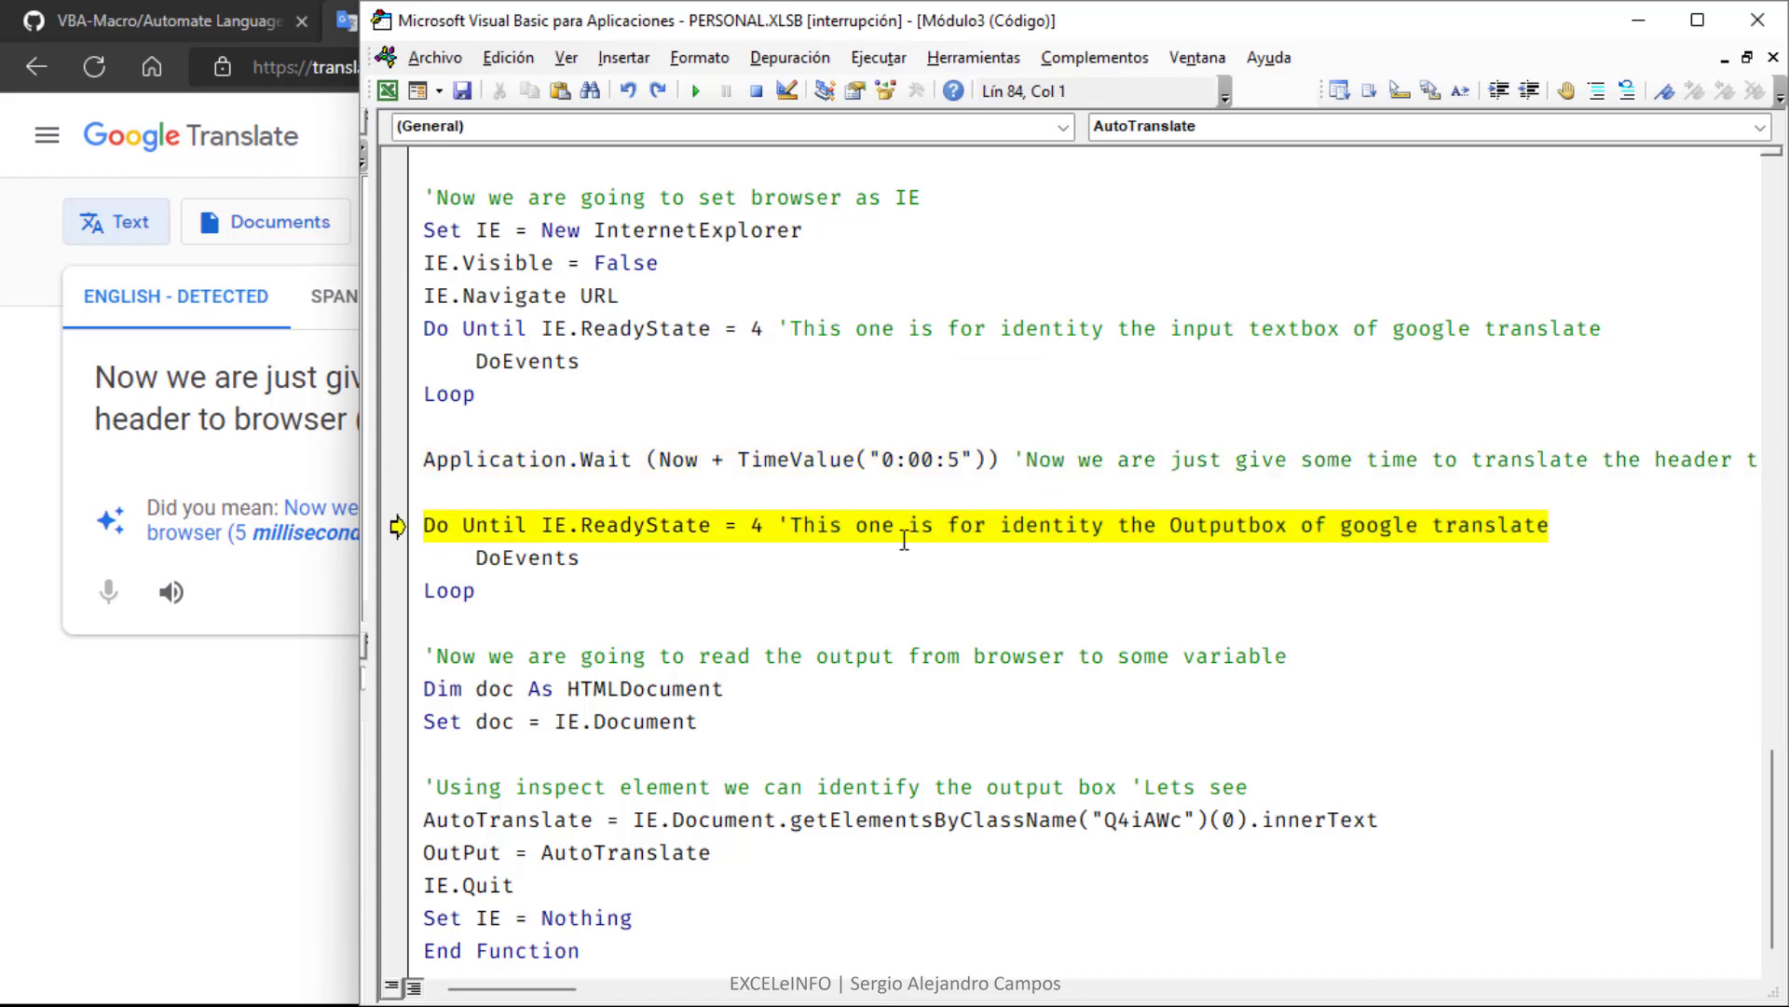
- Check the output-box loop comment in Google Translate, then step to Set doc = IE.Document
drag(789, 525, 1565, 536)
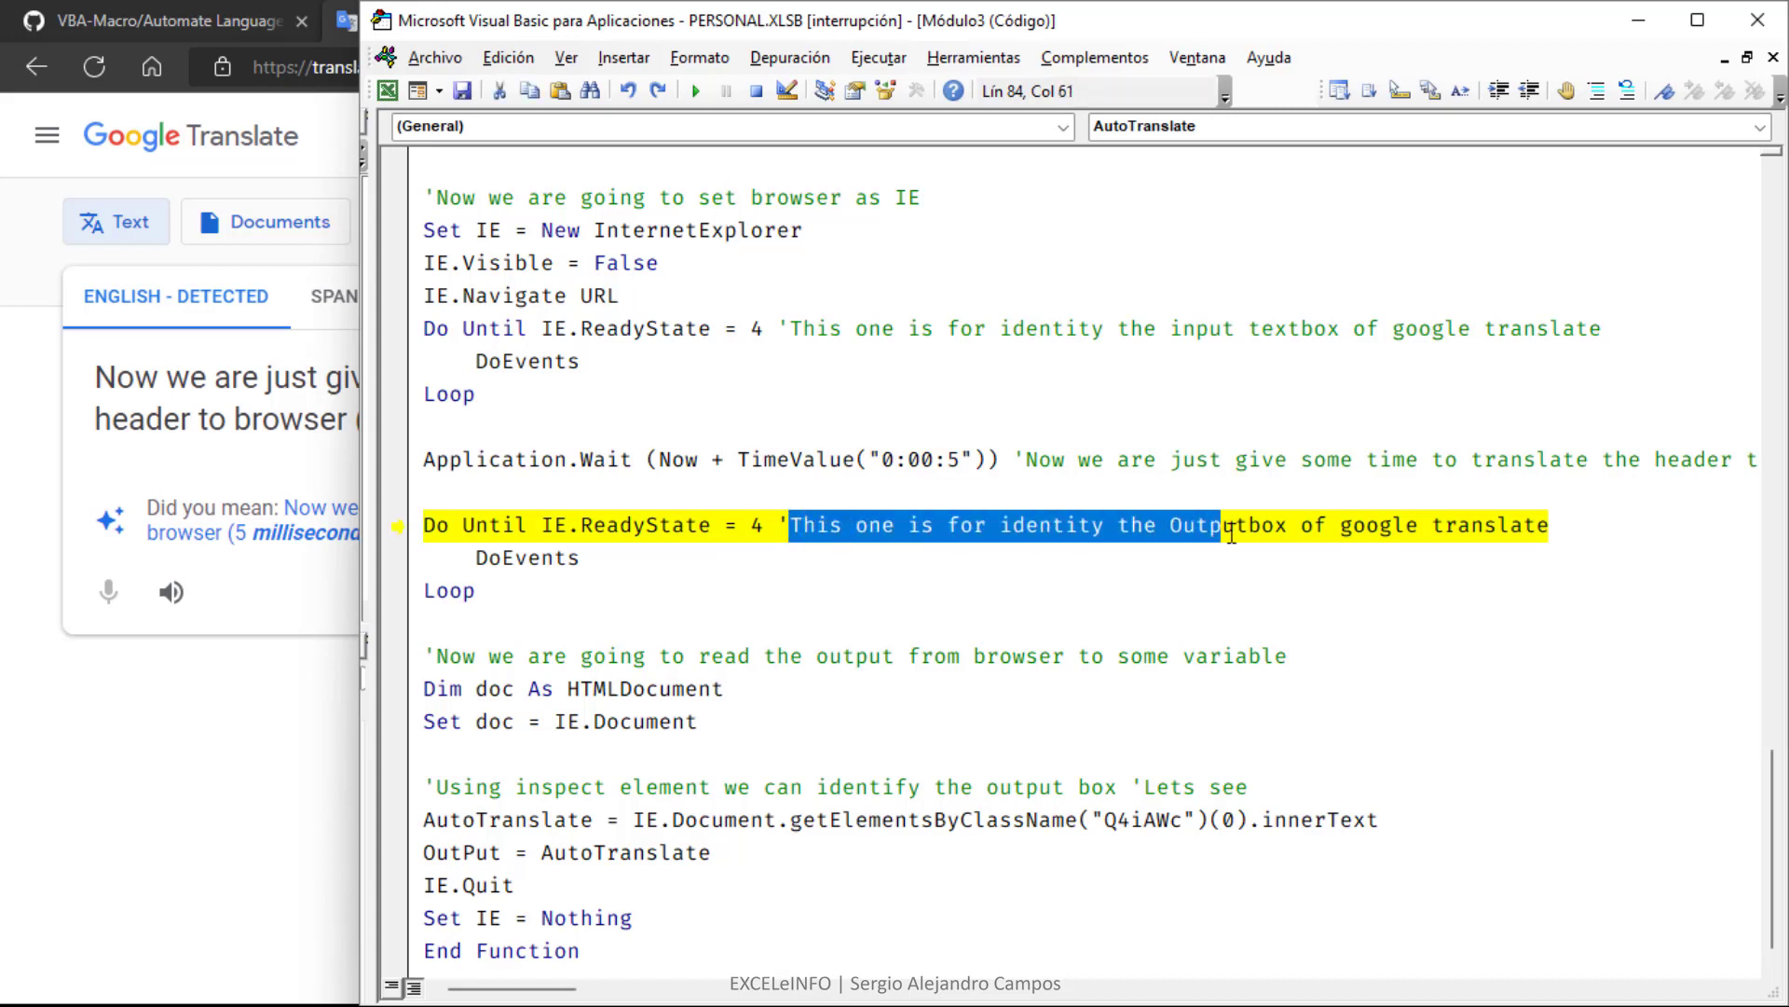
click(1565, 526)
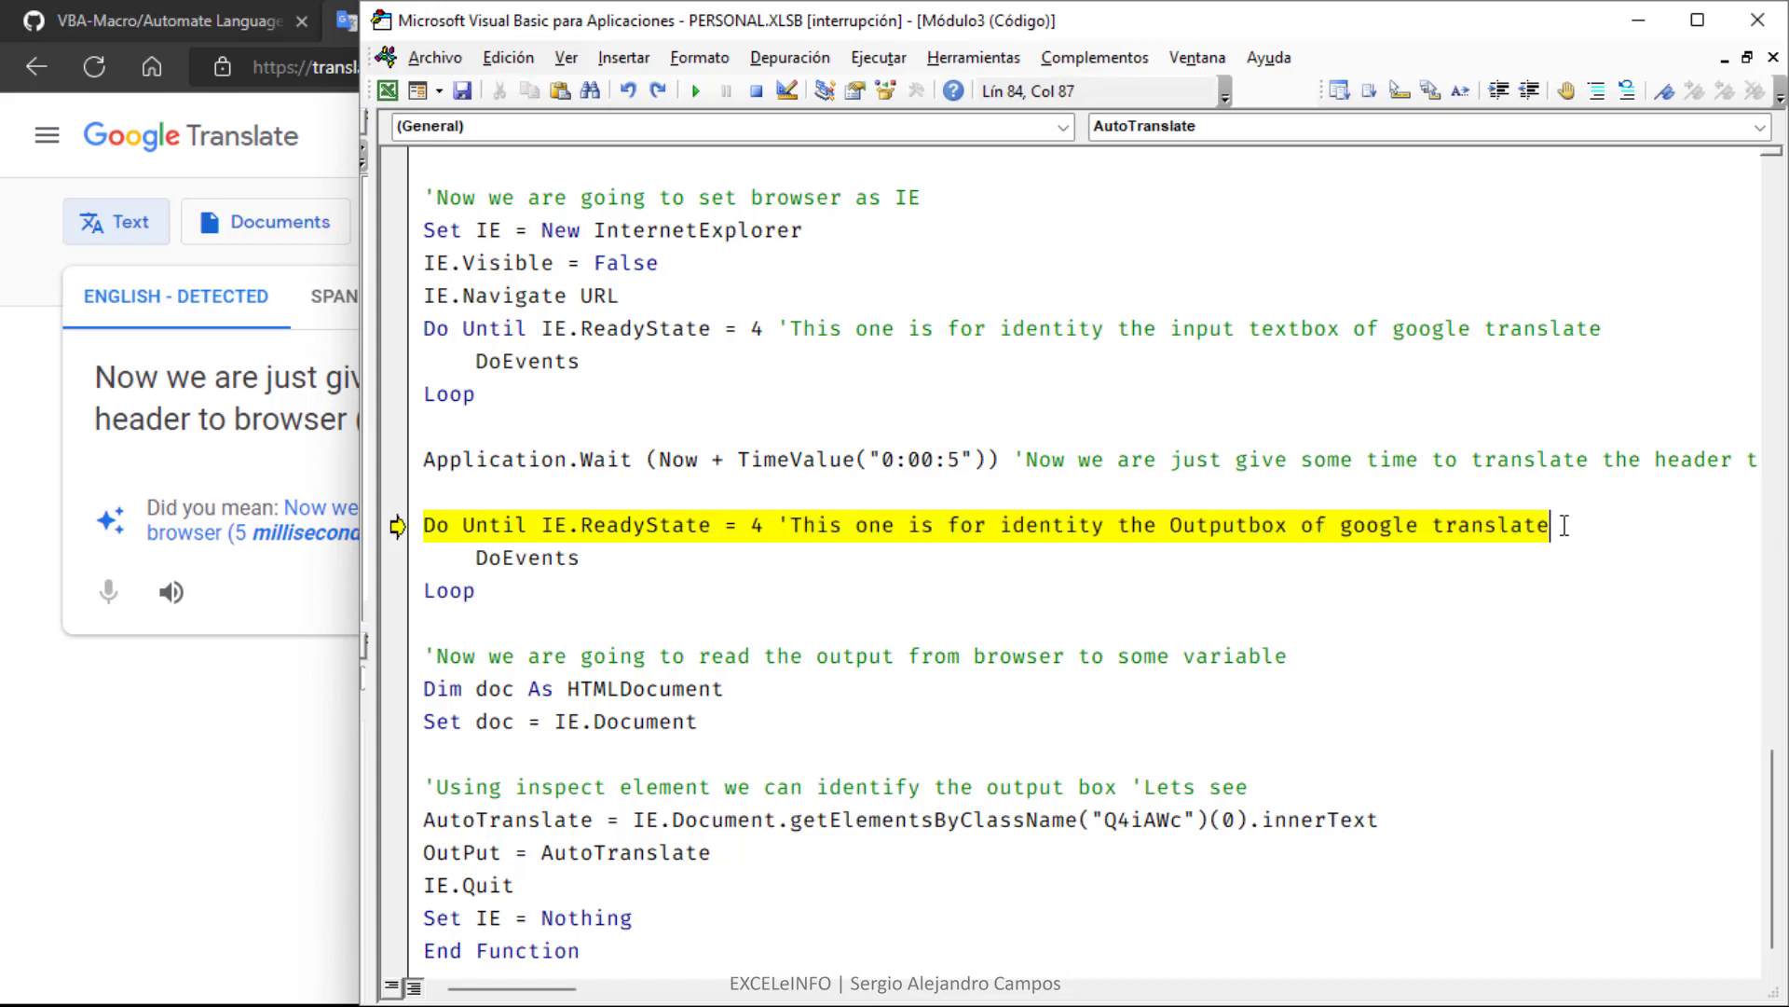
key(alt+Tab)
key(ctrl+a)
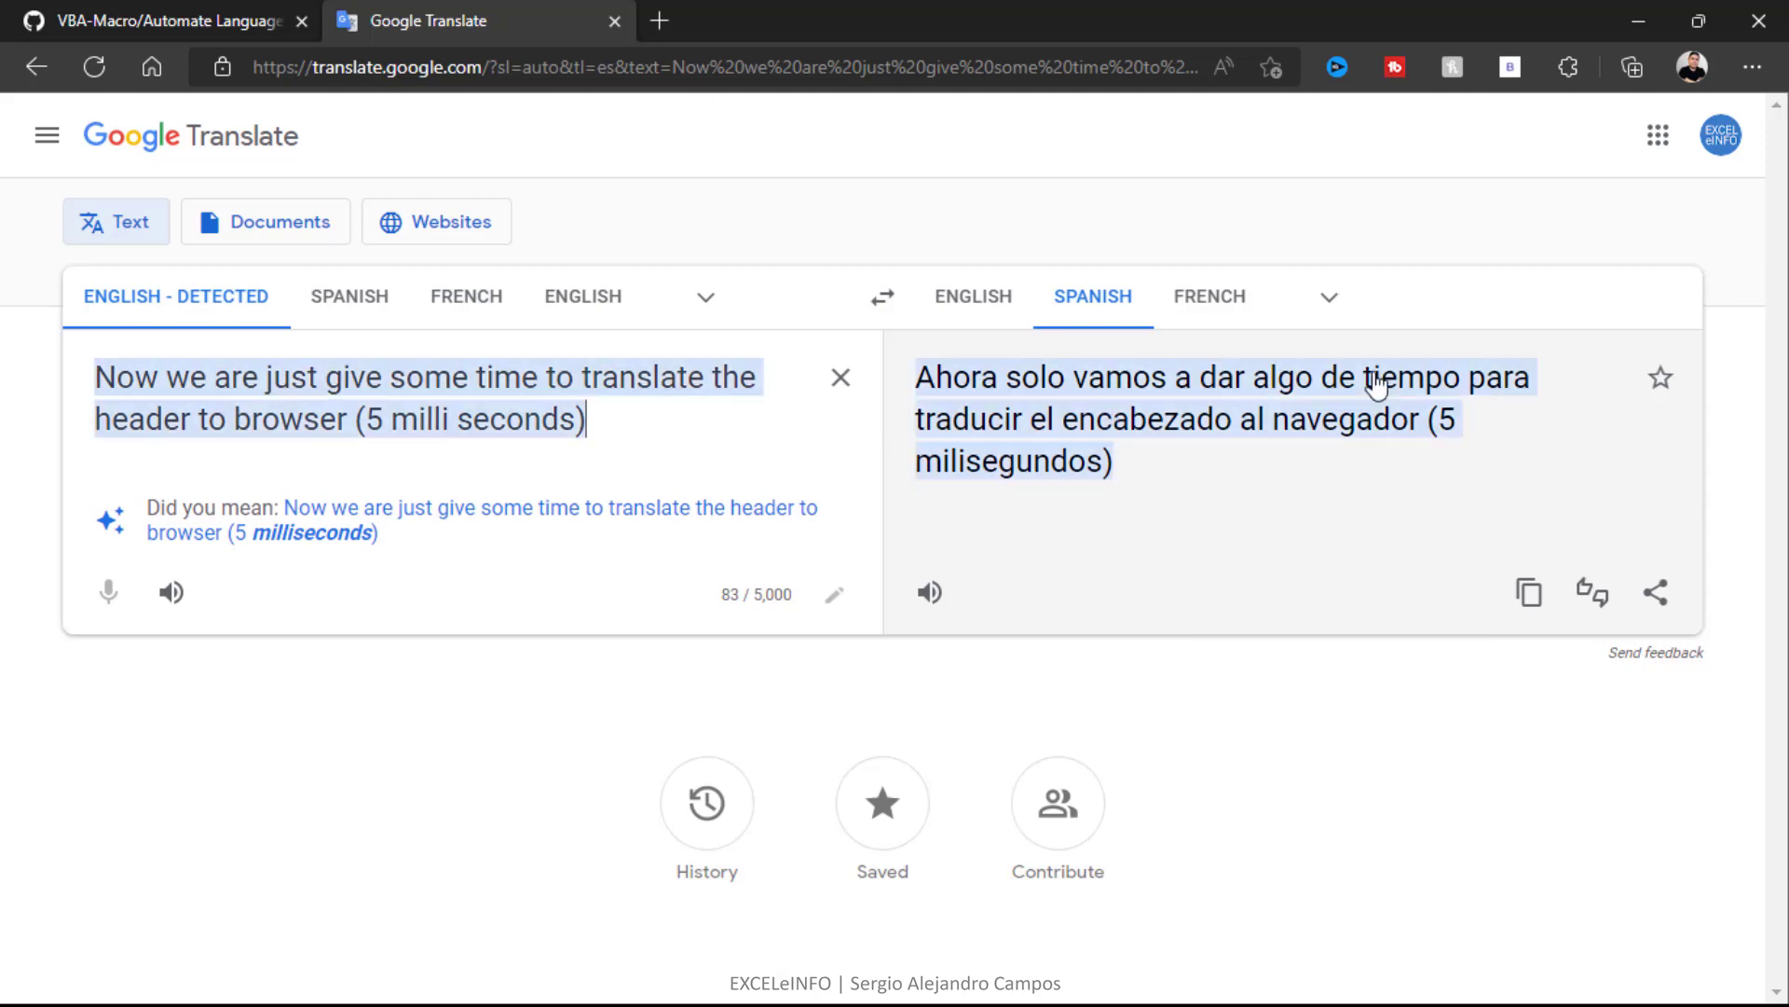
key(alt+Tab)
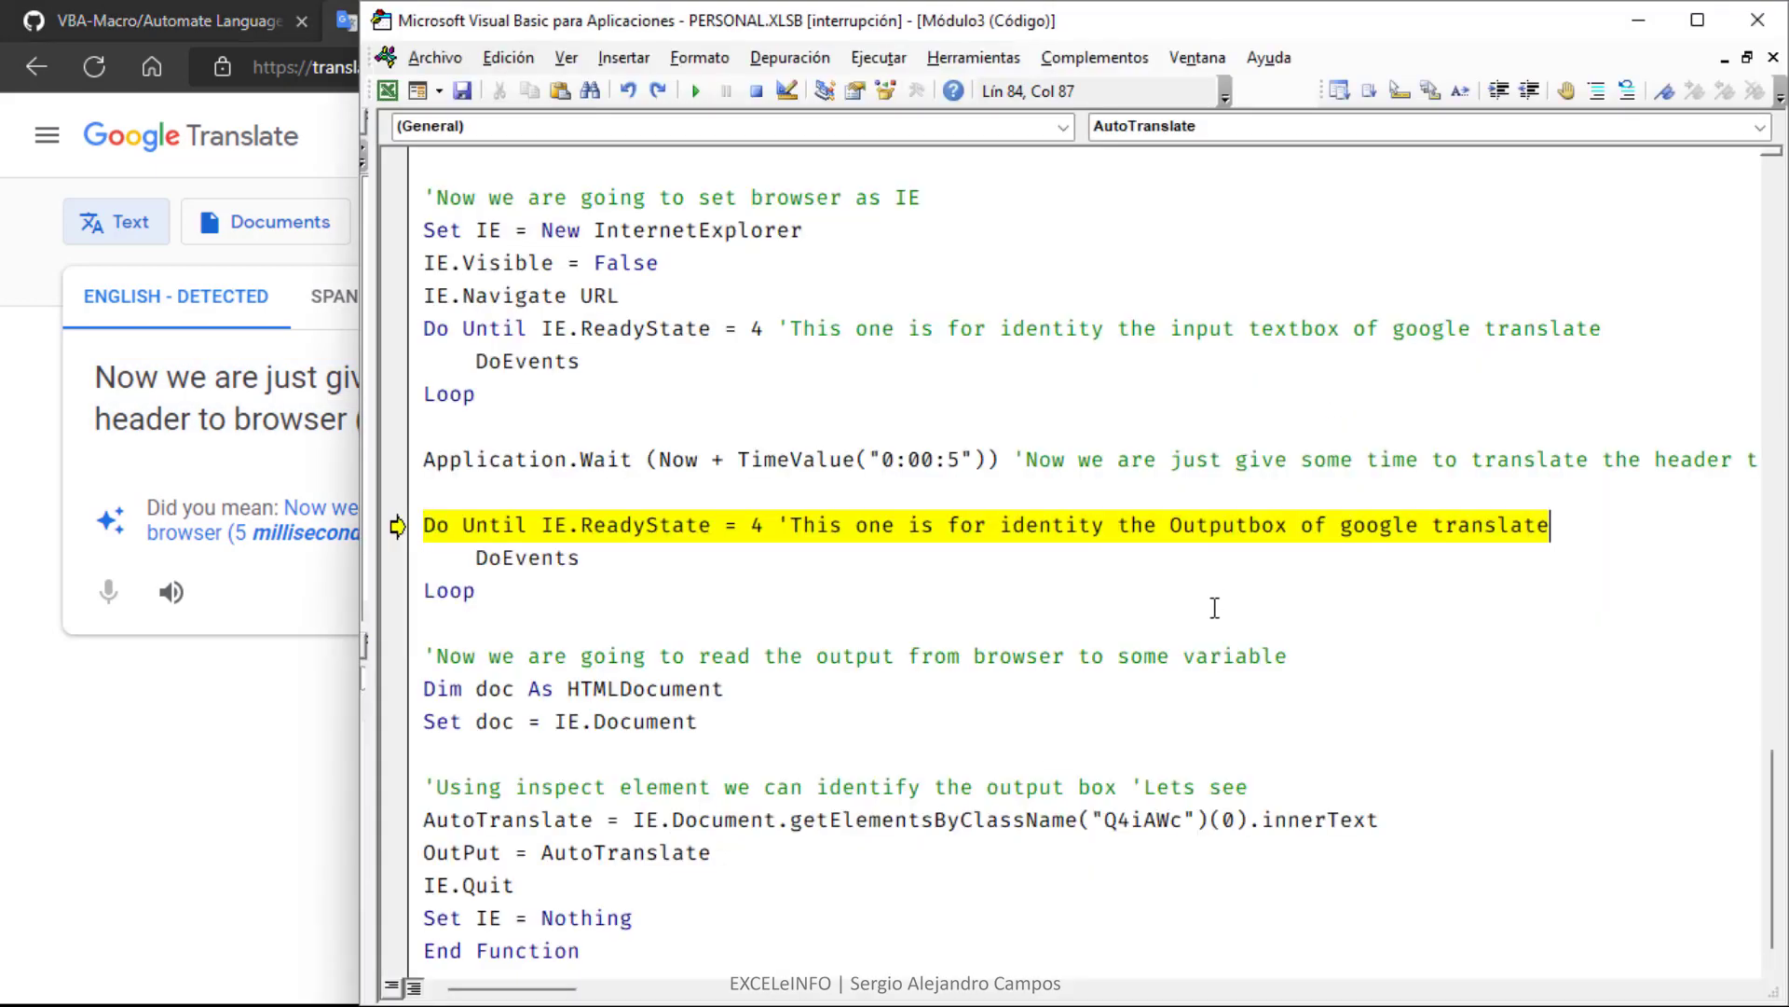
key(F8)
scroll(1368, 594, down, 1)
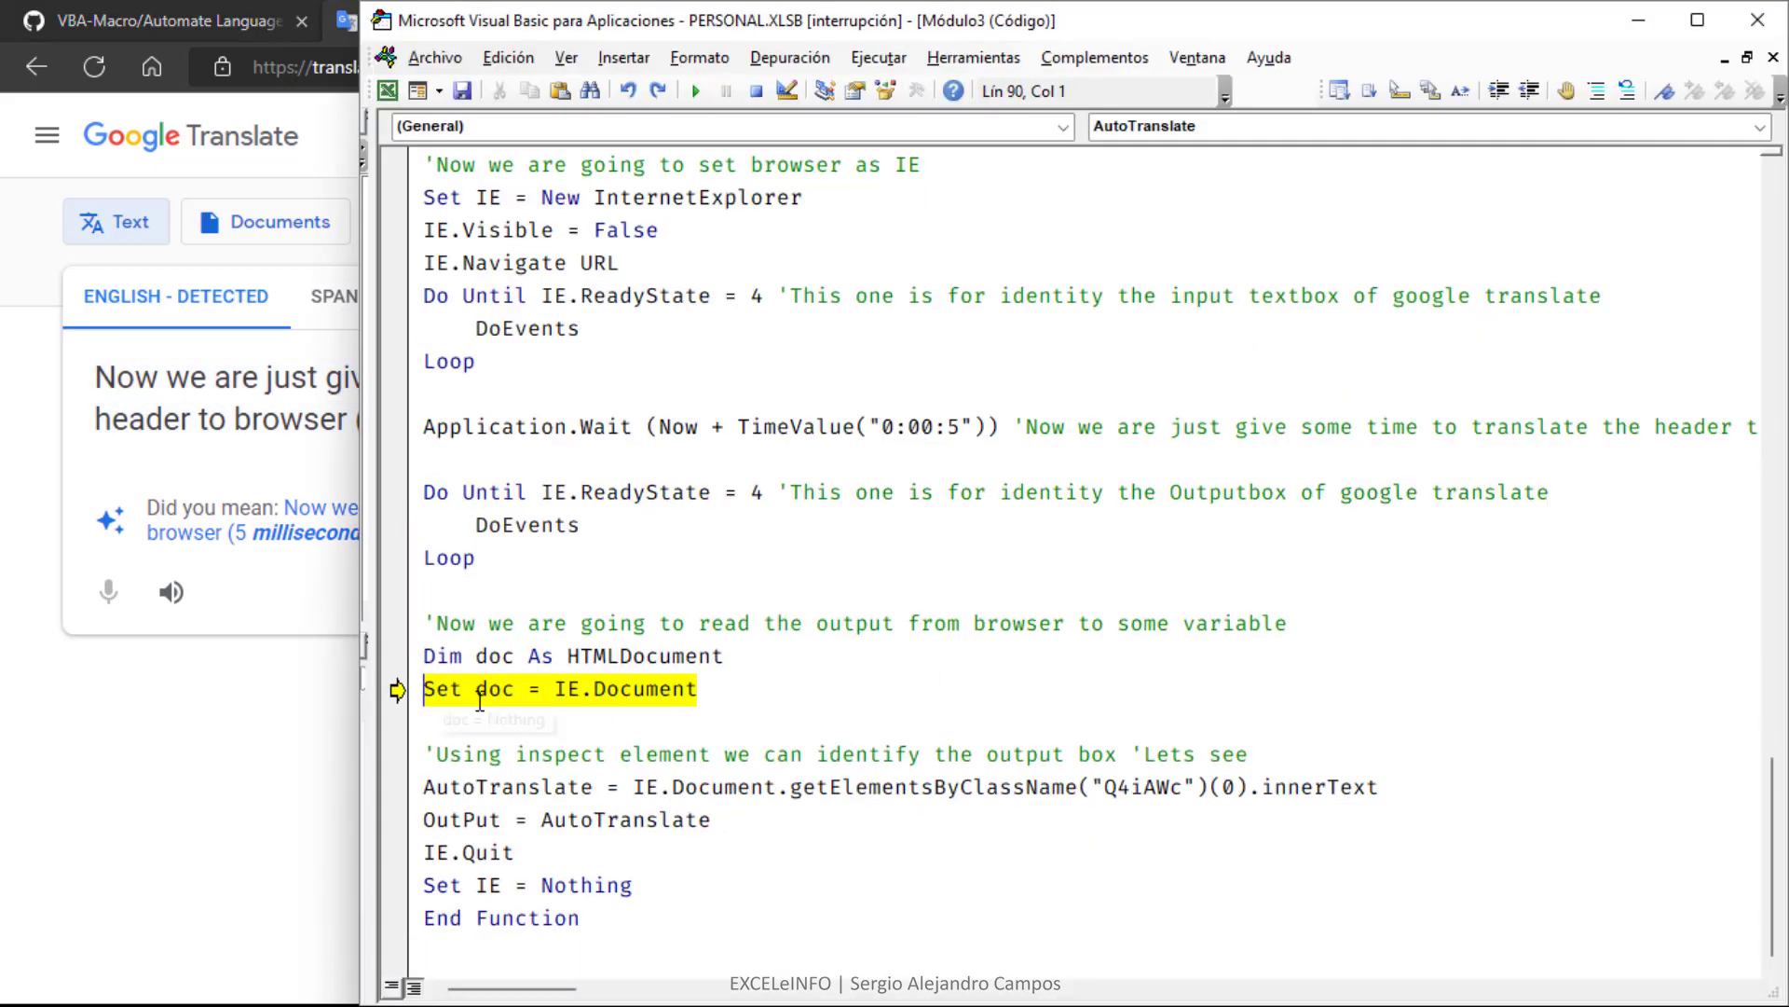
- Inspect doc and IE.Document in the assignment, then step past Set doc
drag(463, 690, 713, 689)
click(713, 690)
double_click(570, 689)
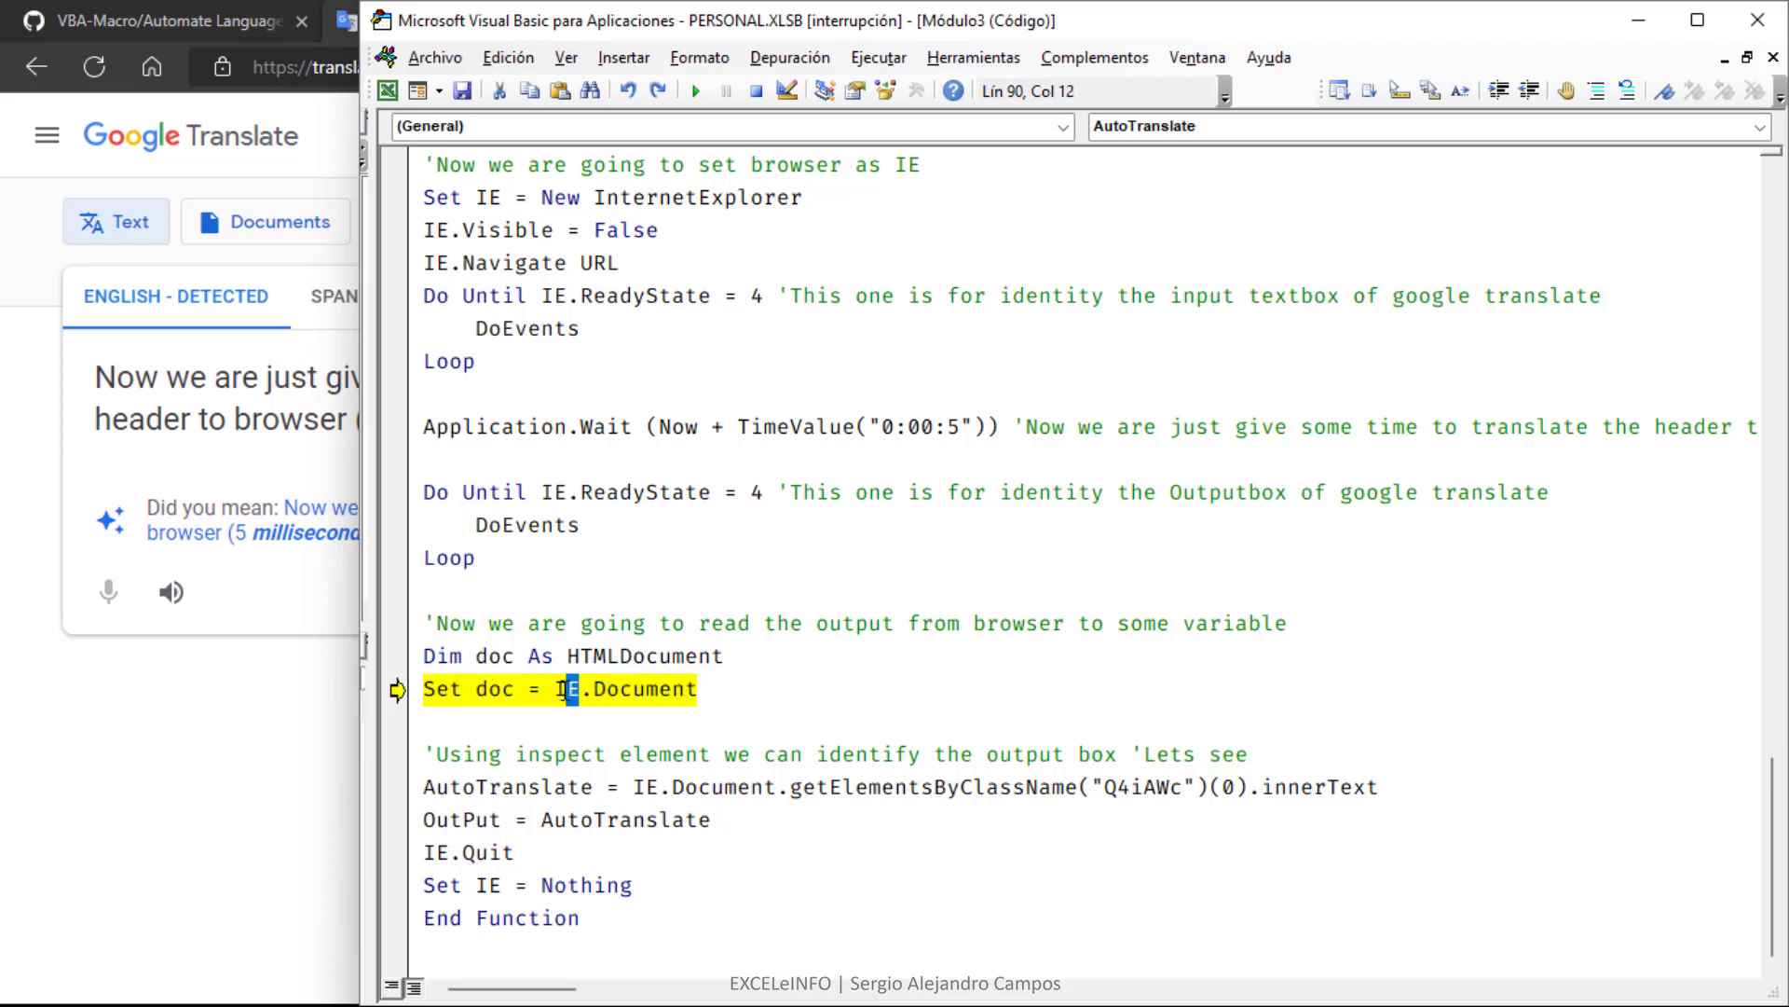
click(729, 687)
drag(730, 688, 556, 690)
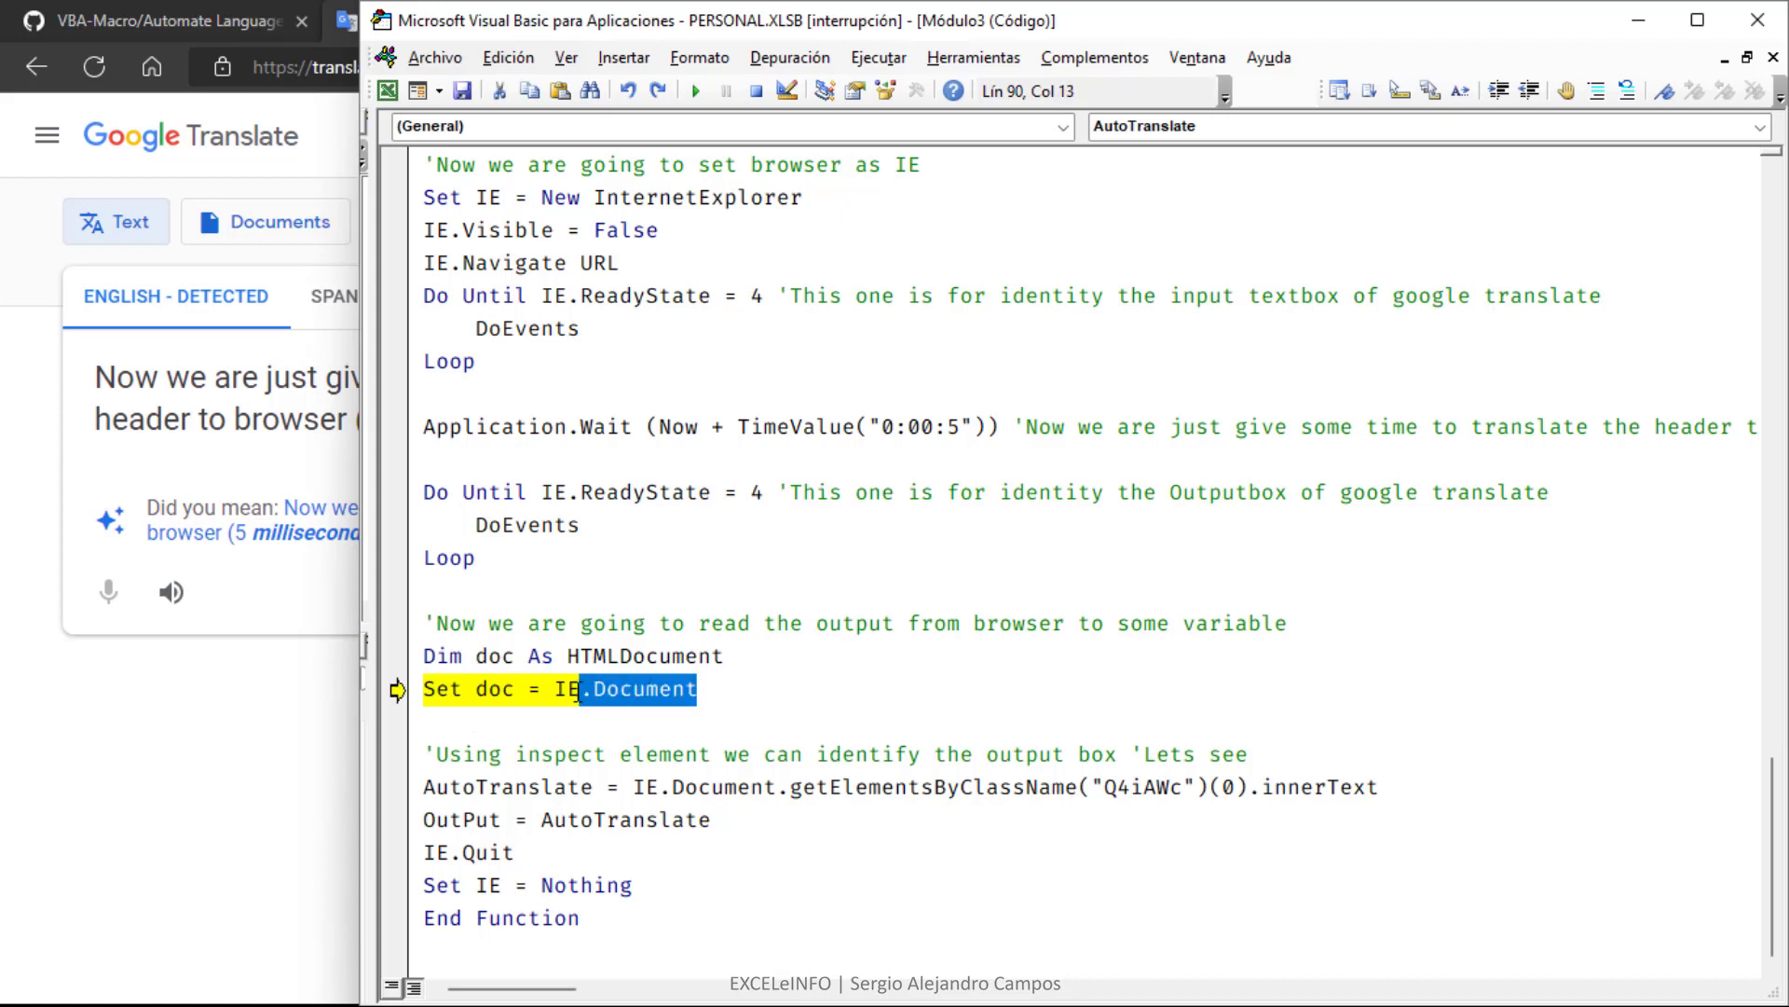
click(760, 690)
key(F8)
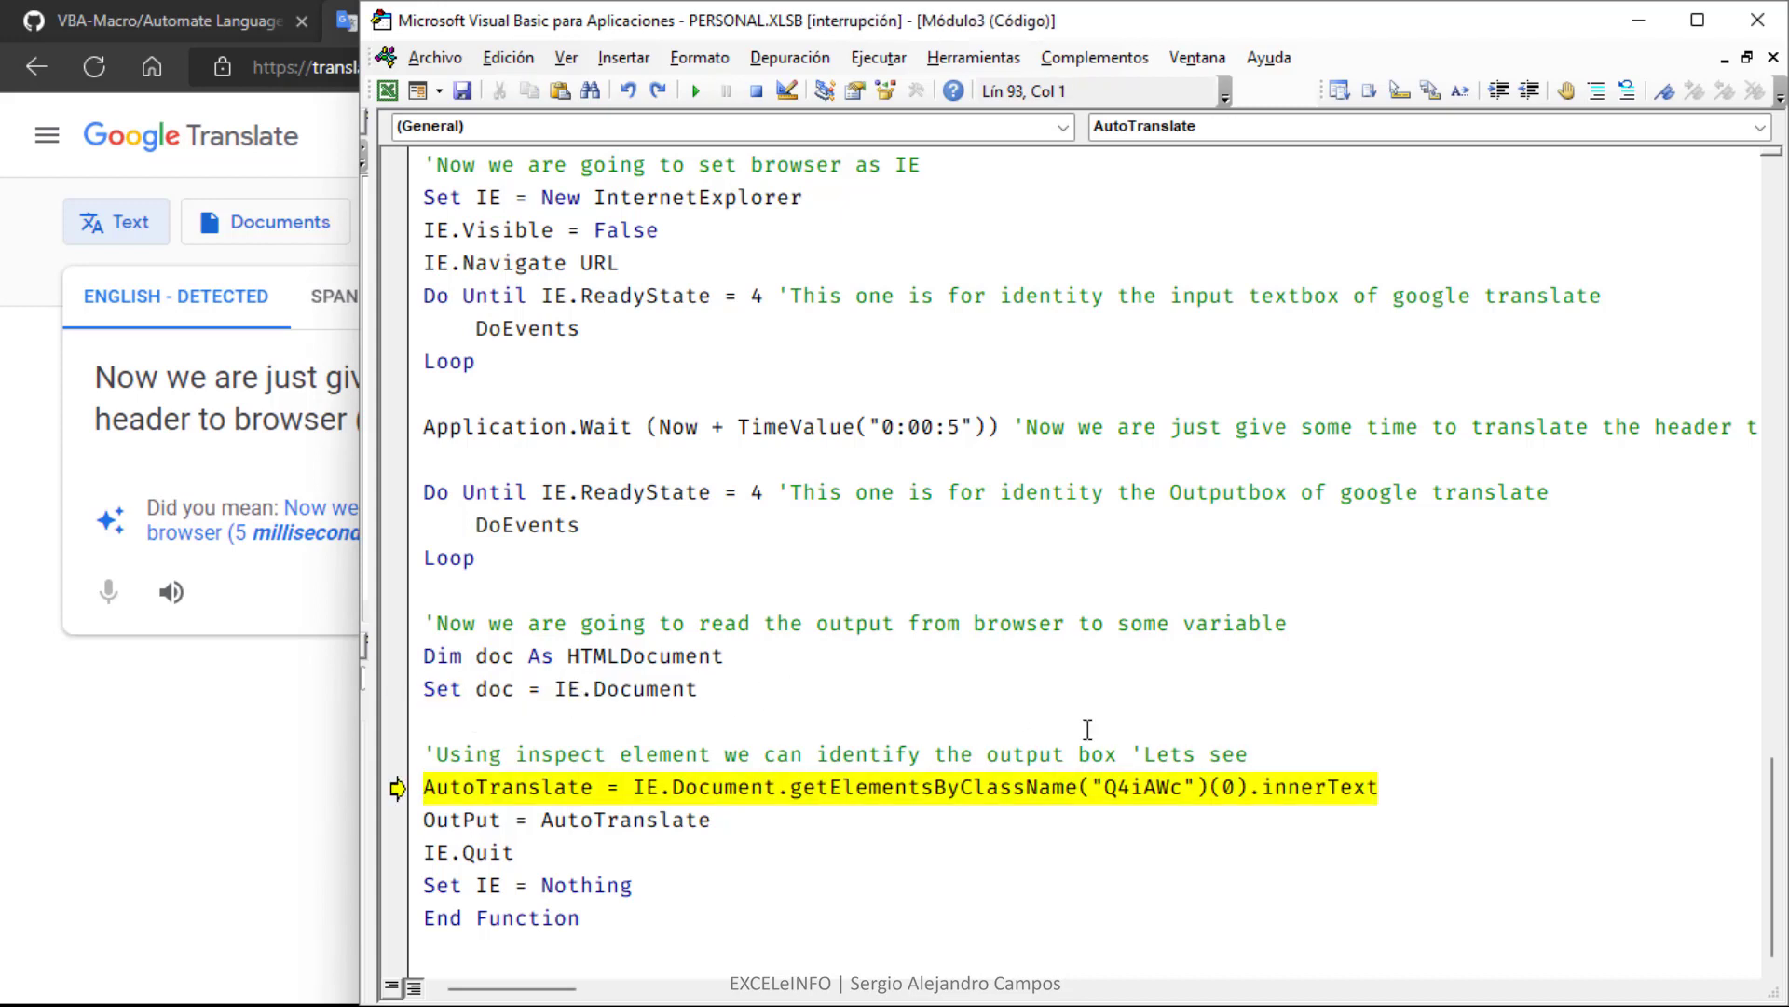
- Check AutoTranslate's current value and compare with the translation in Google Translate
drag(701, 689, 420, 687)
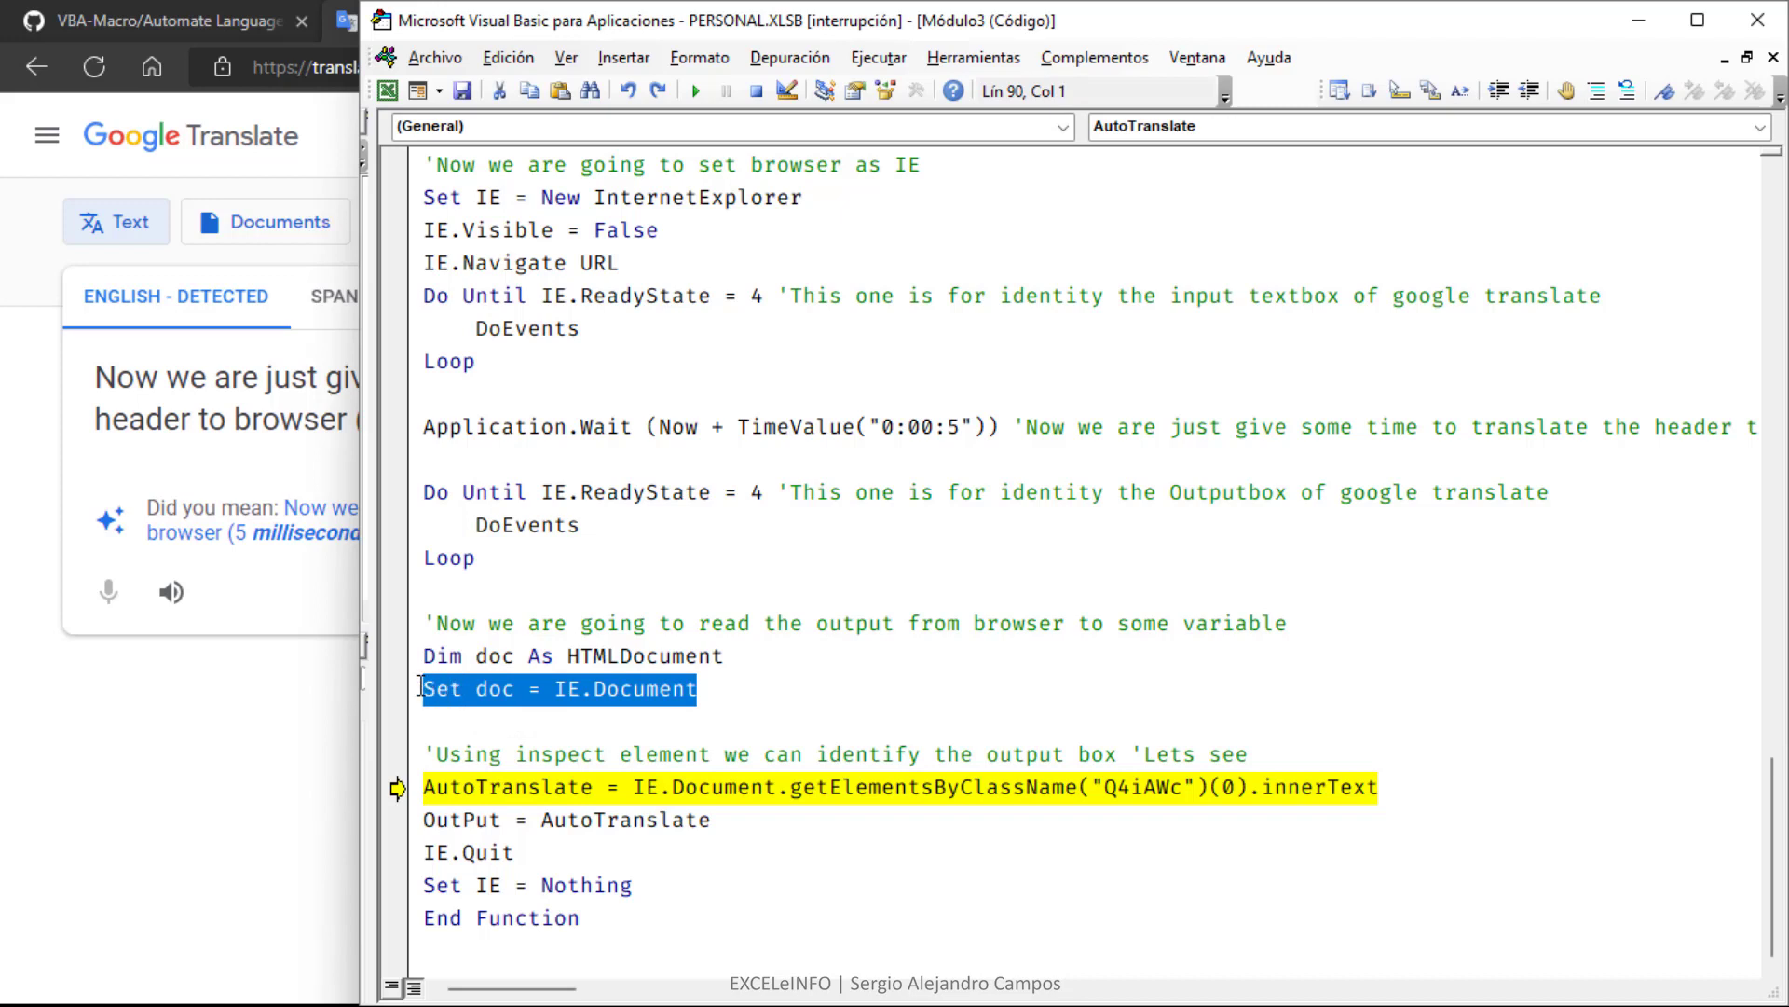
click(709, 688)
double_click(544, 787)
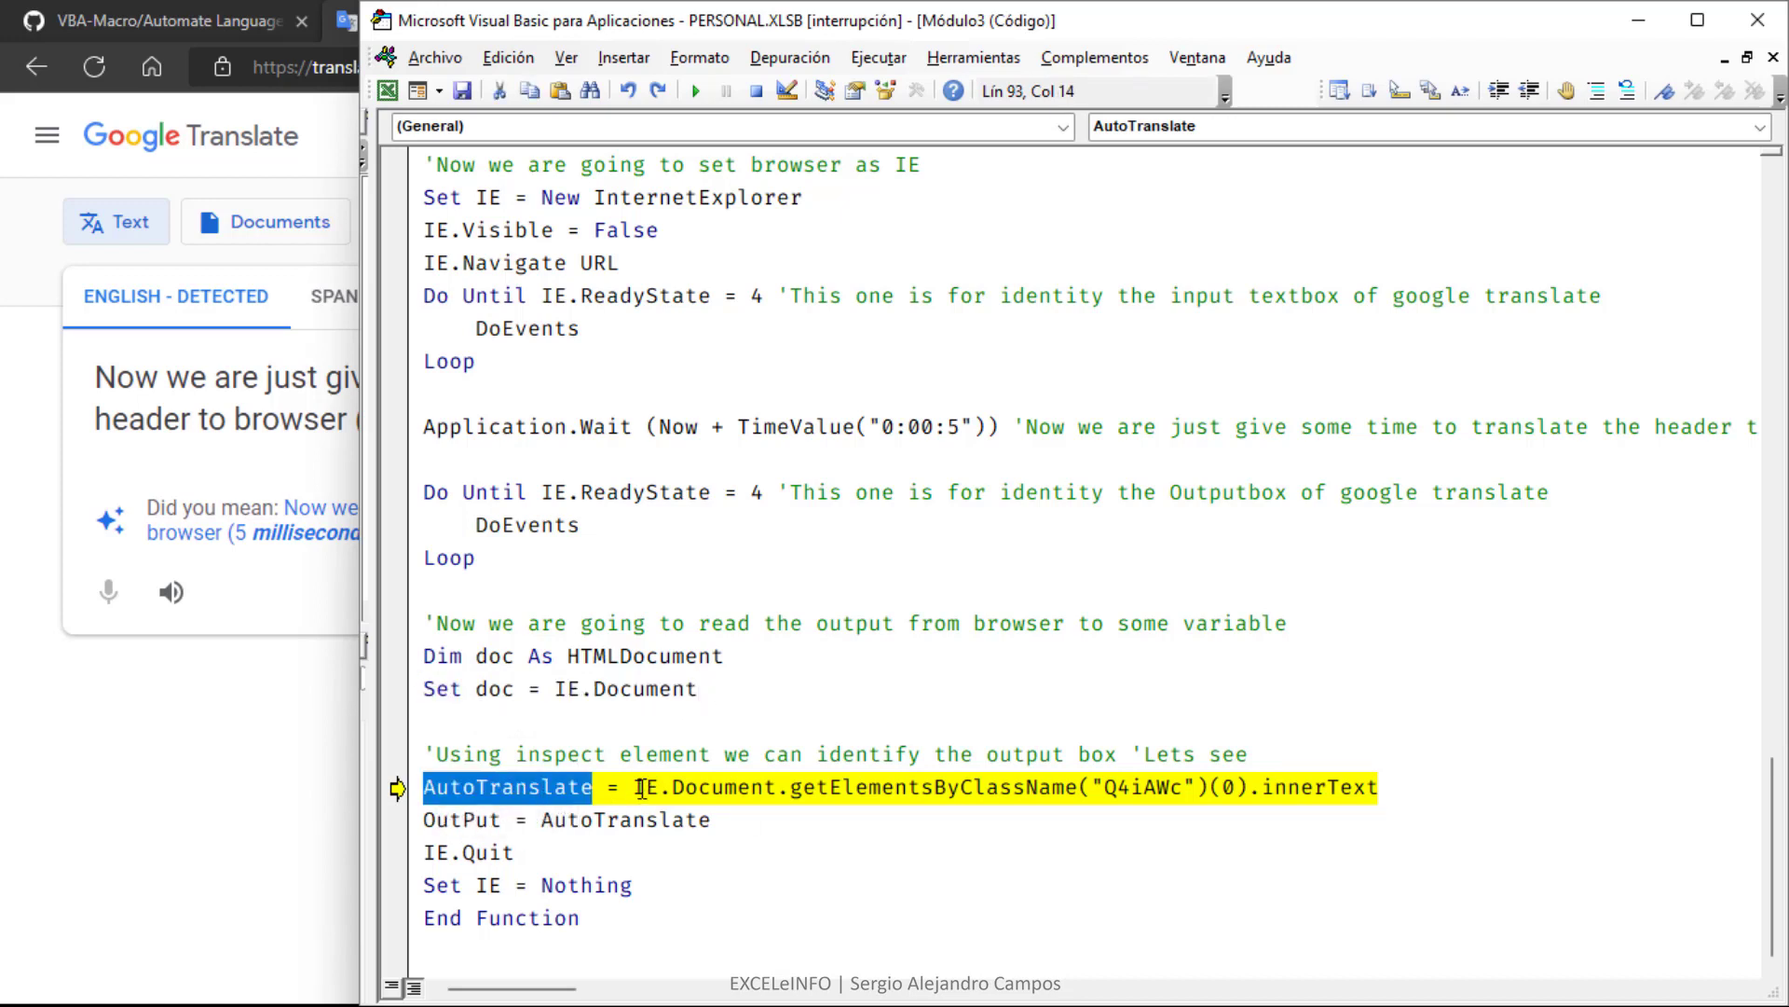
click(639, 788)
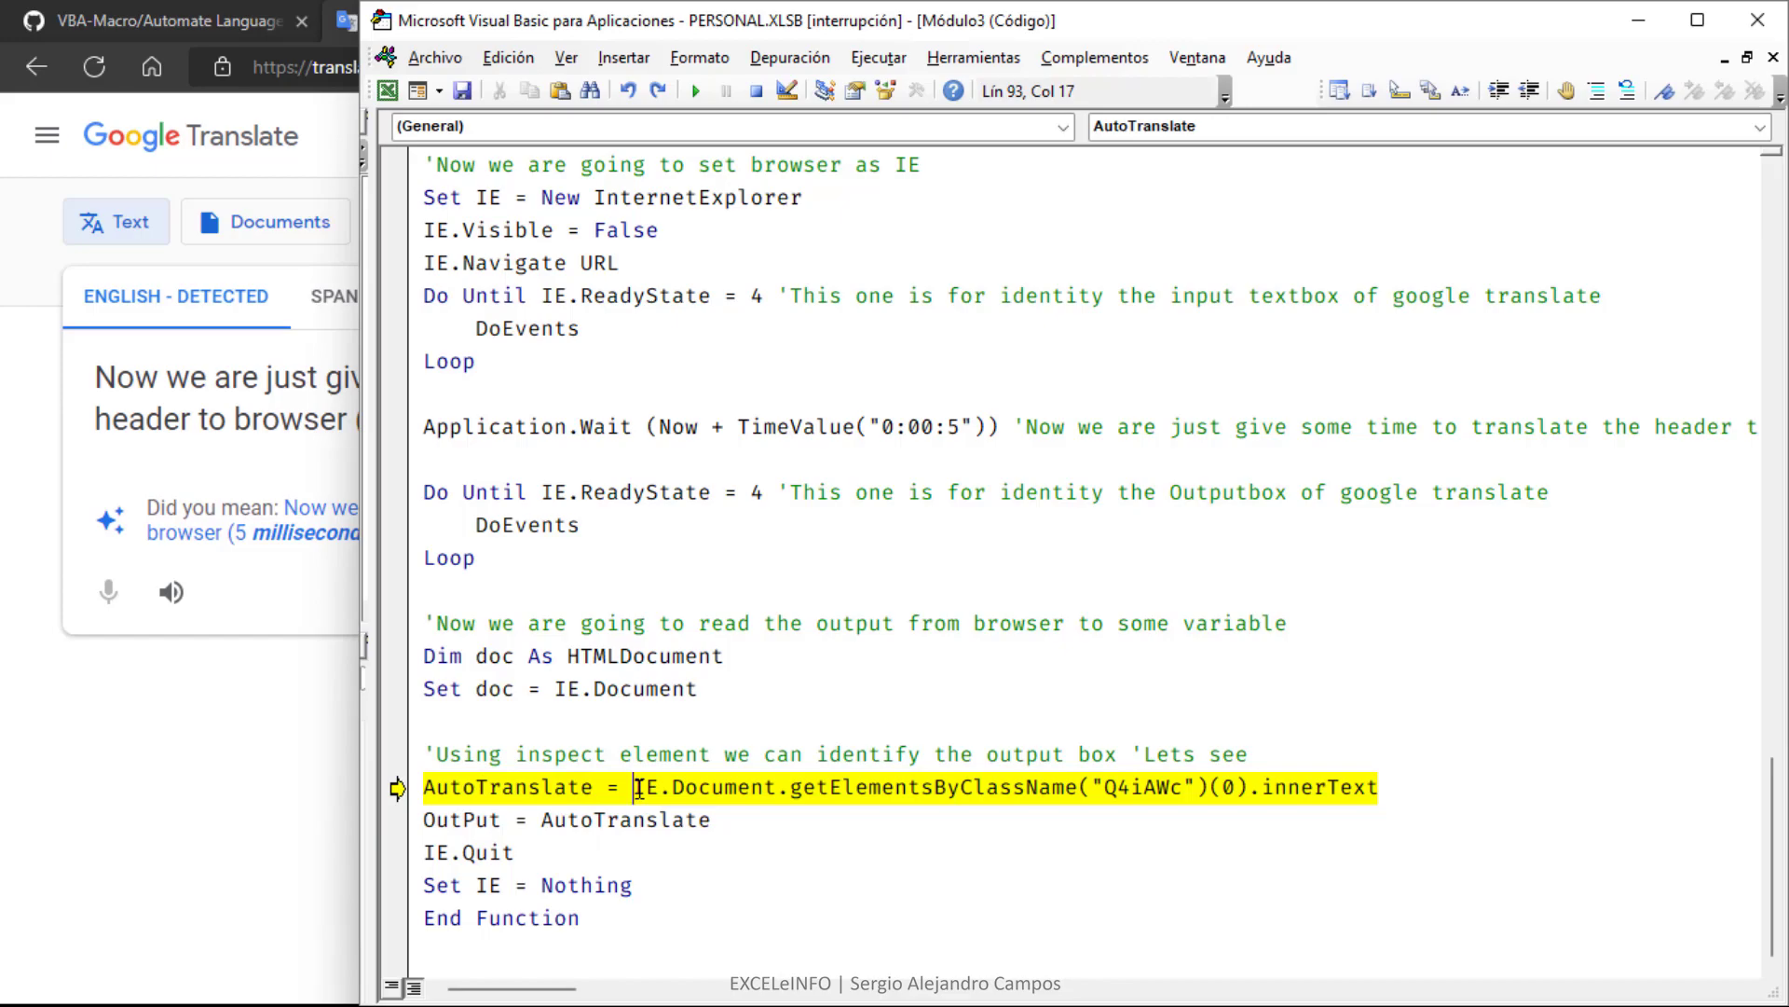
key(alt+Tab)
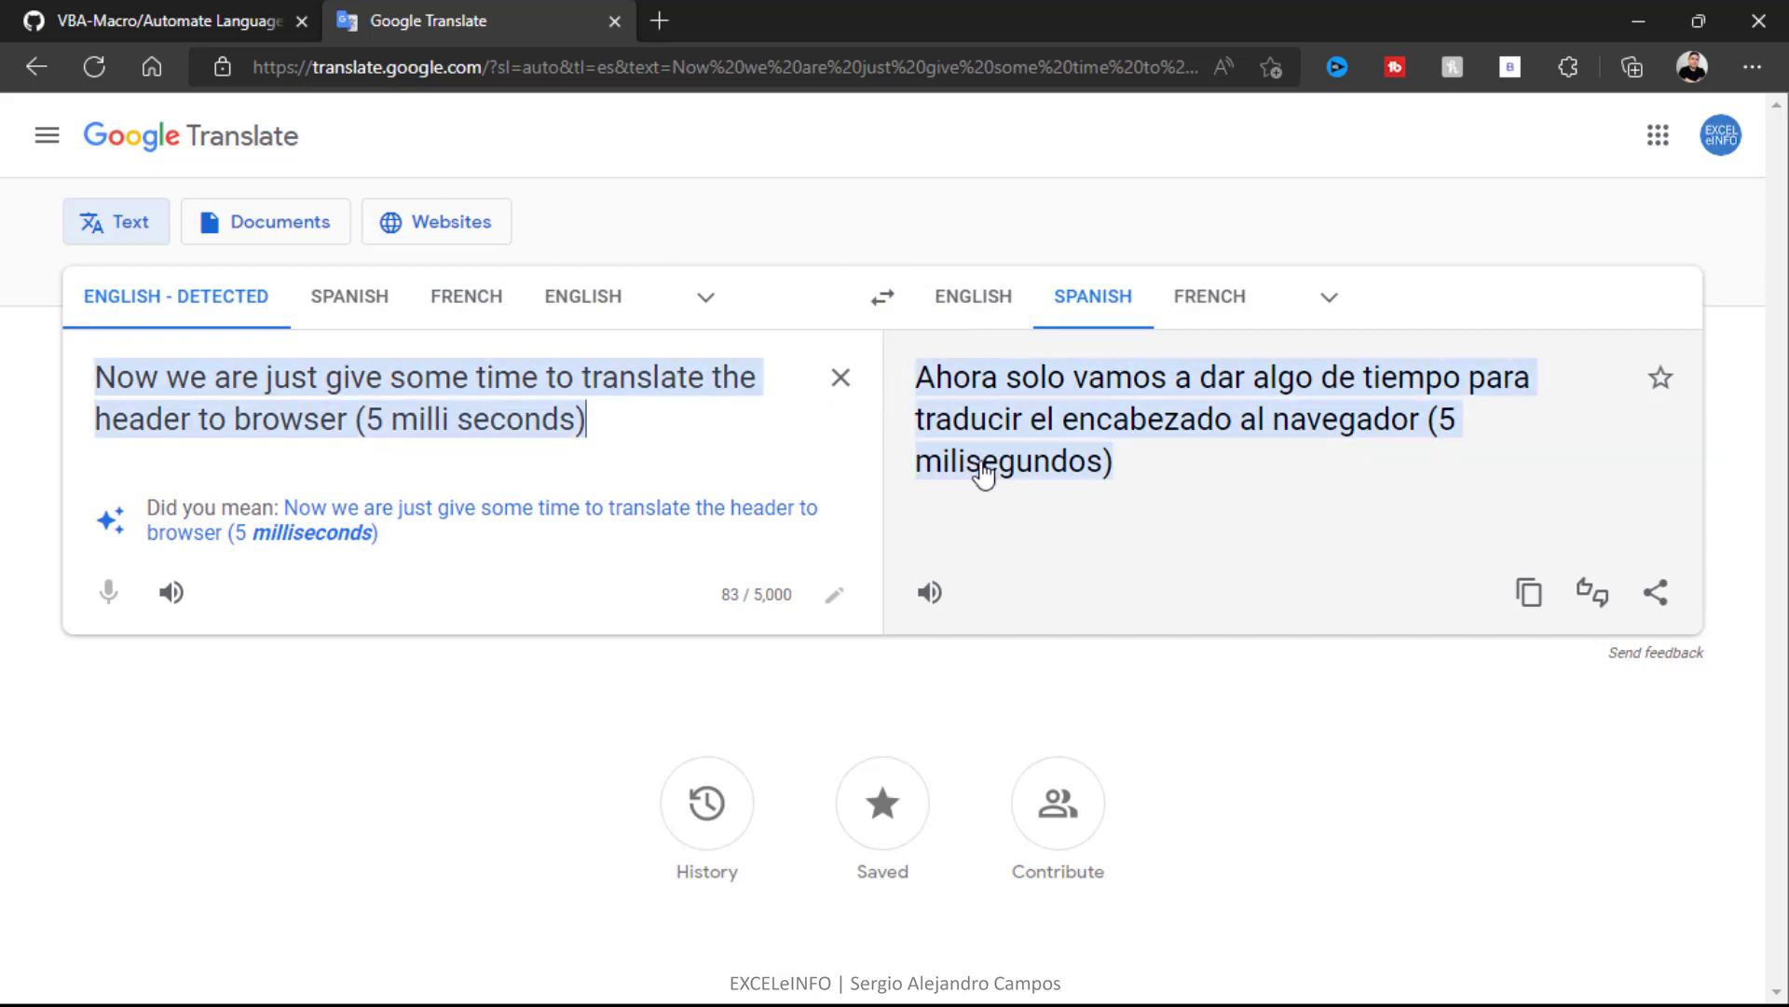
key(alt+Tab)
- Review the IE.Visible = False line against the Google Translate page
scroll(718, 345, up, 1)
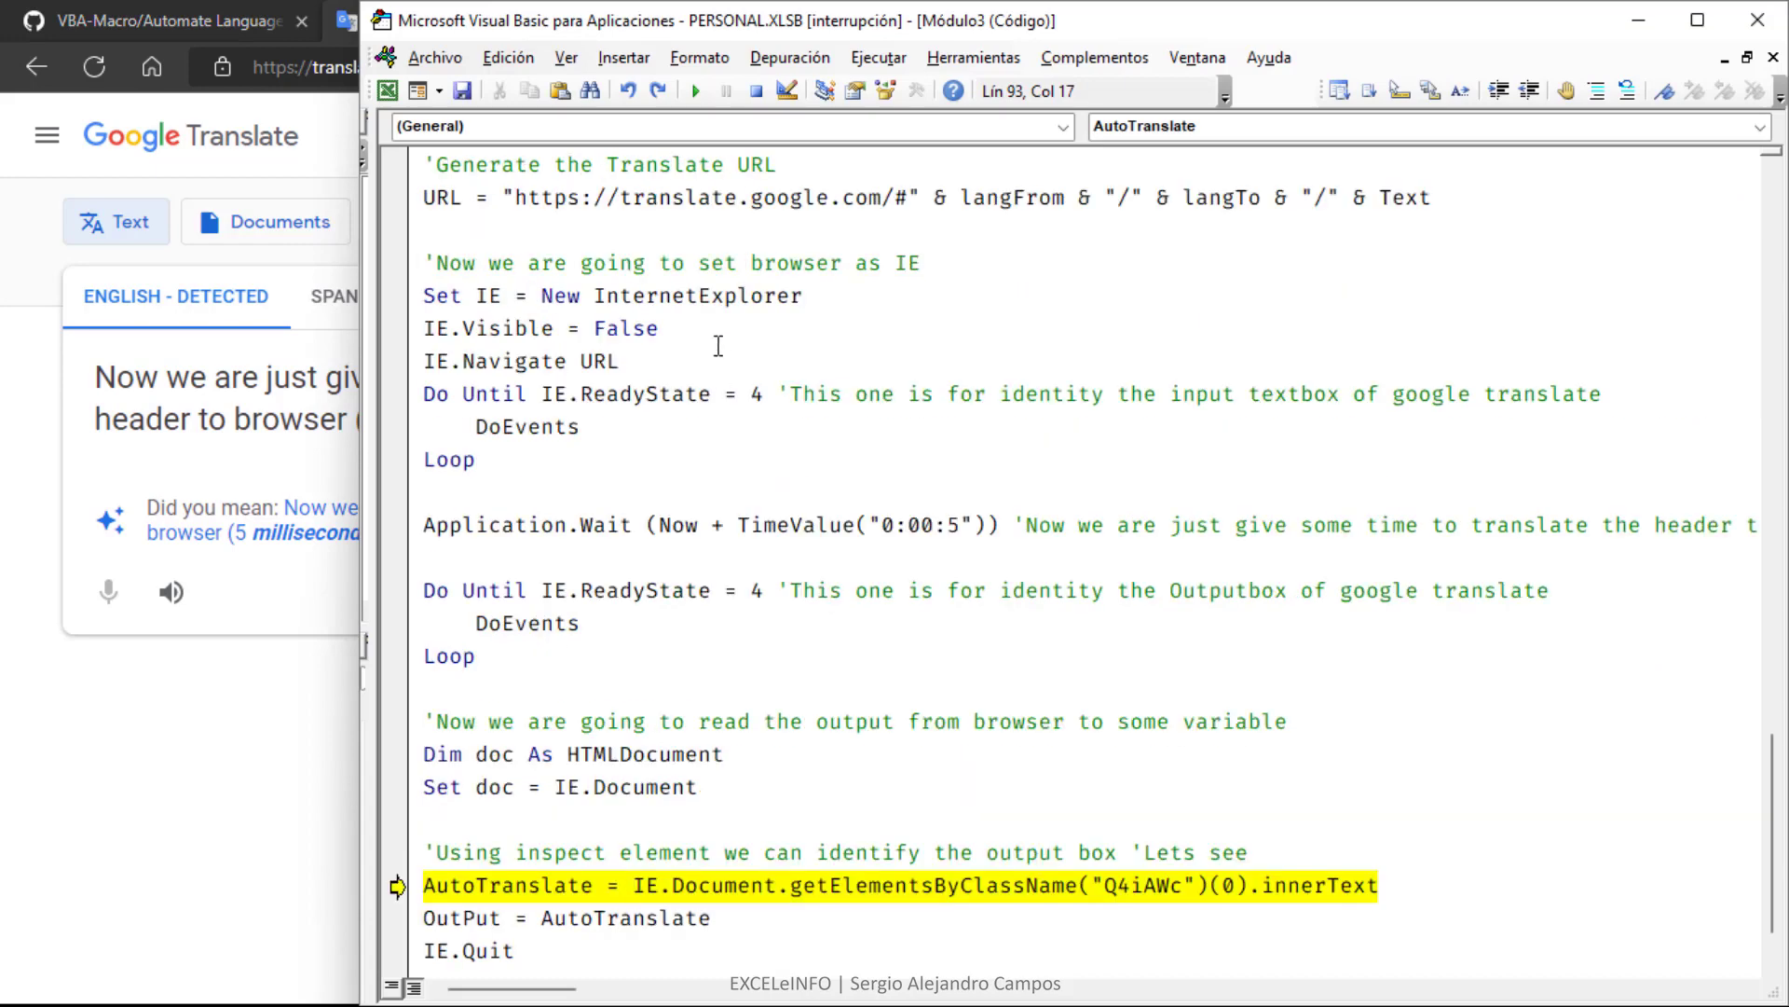
drag(703, 325, 427, 325)
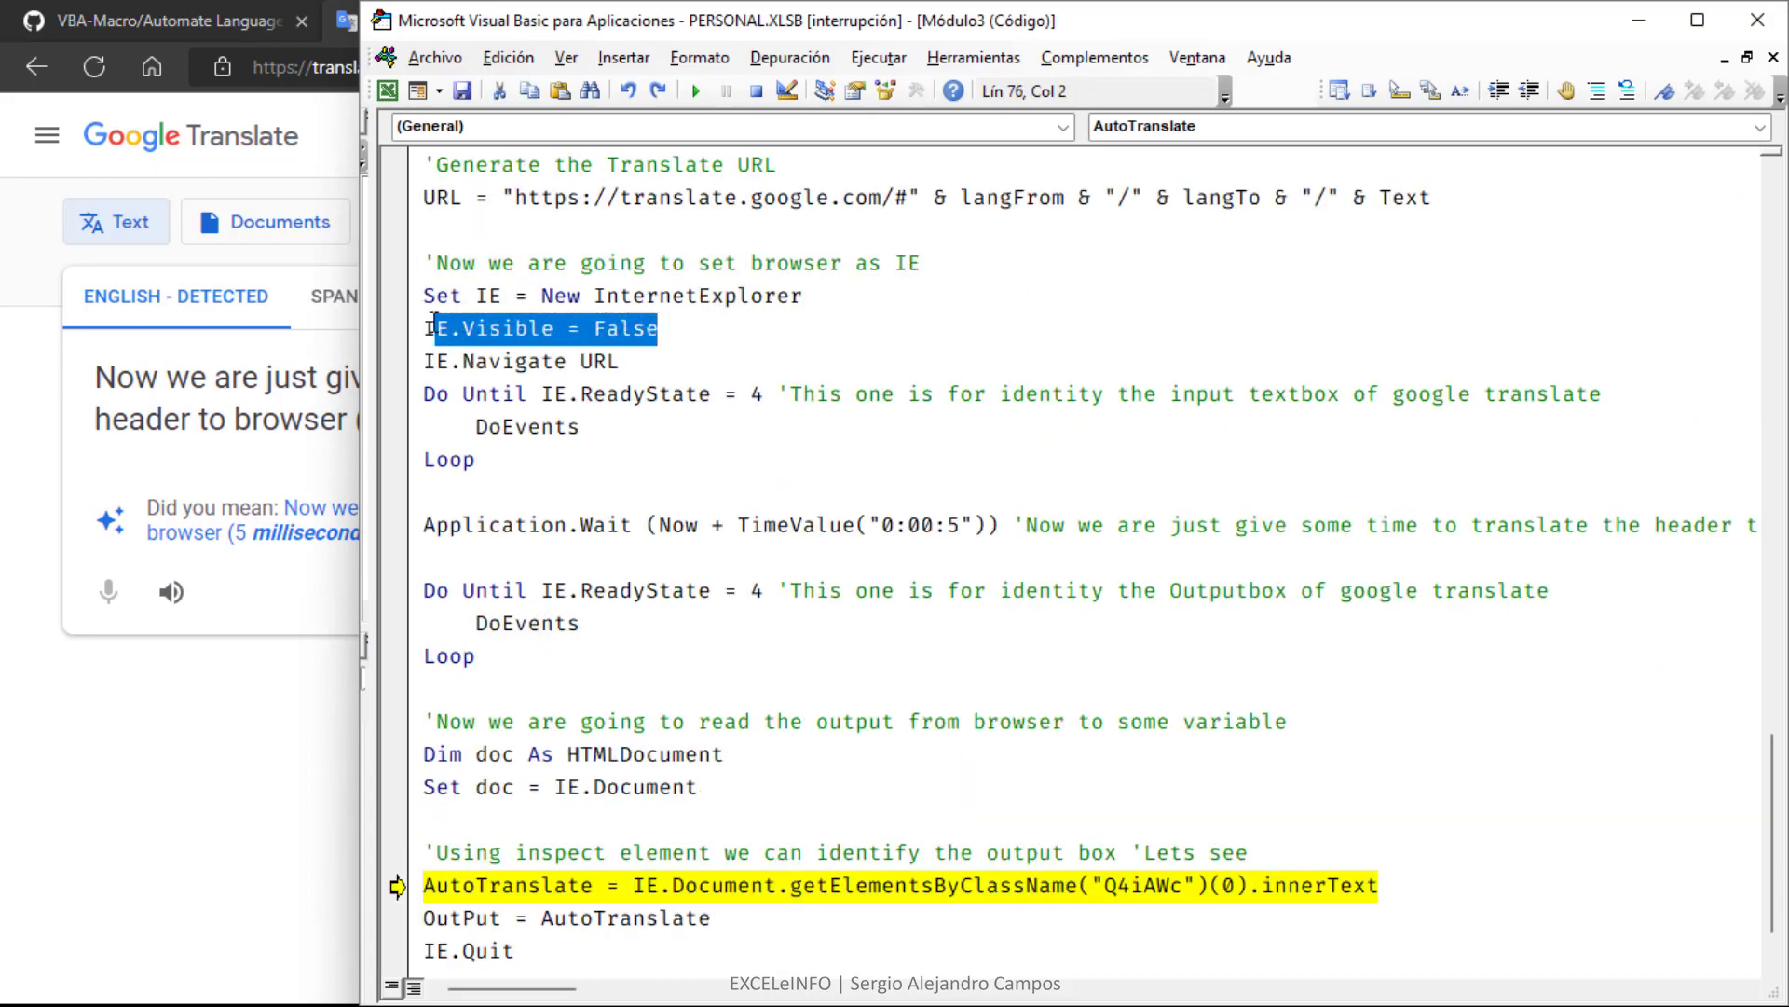
key(alt+Tab)
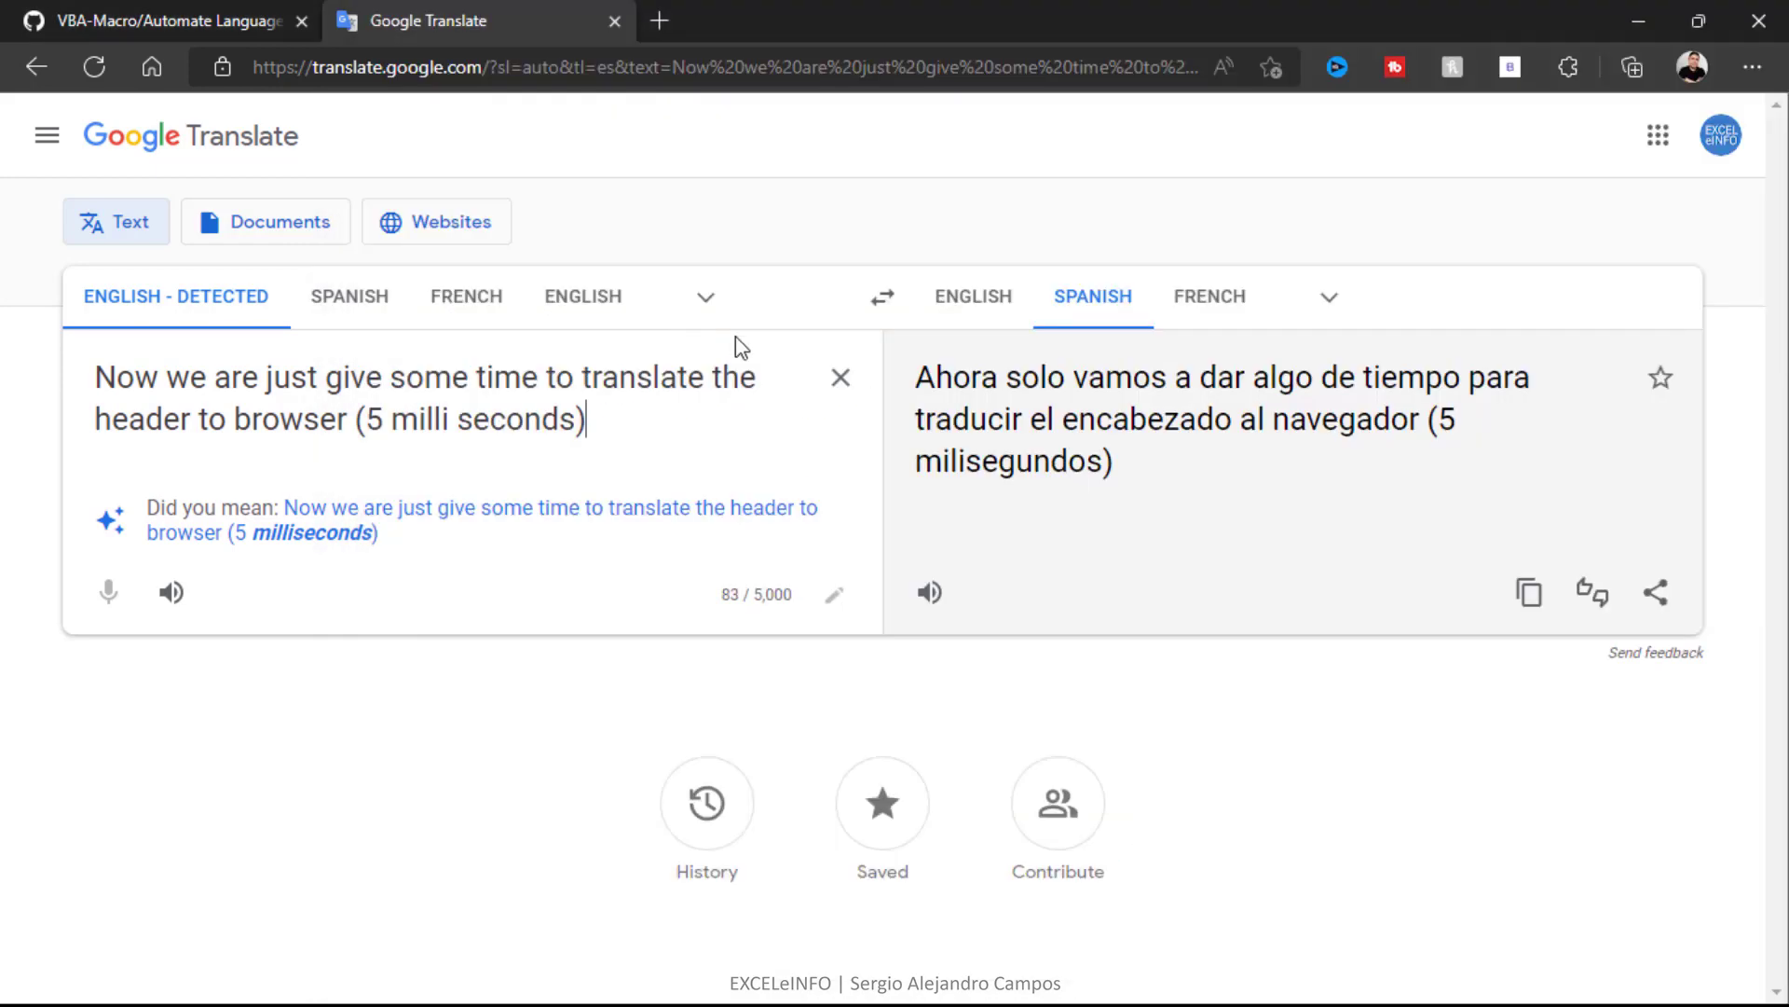
key(ctrl+a)
key(alt+Tab)
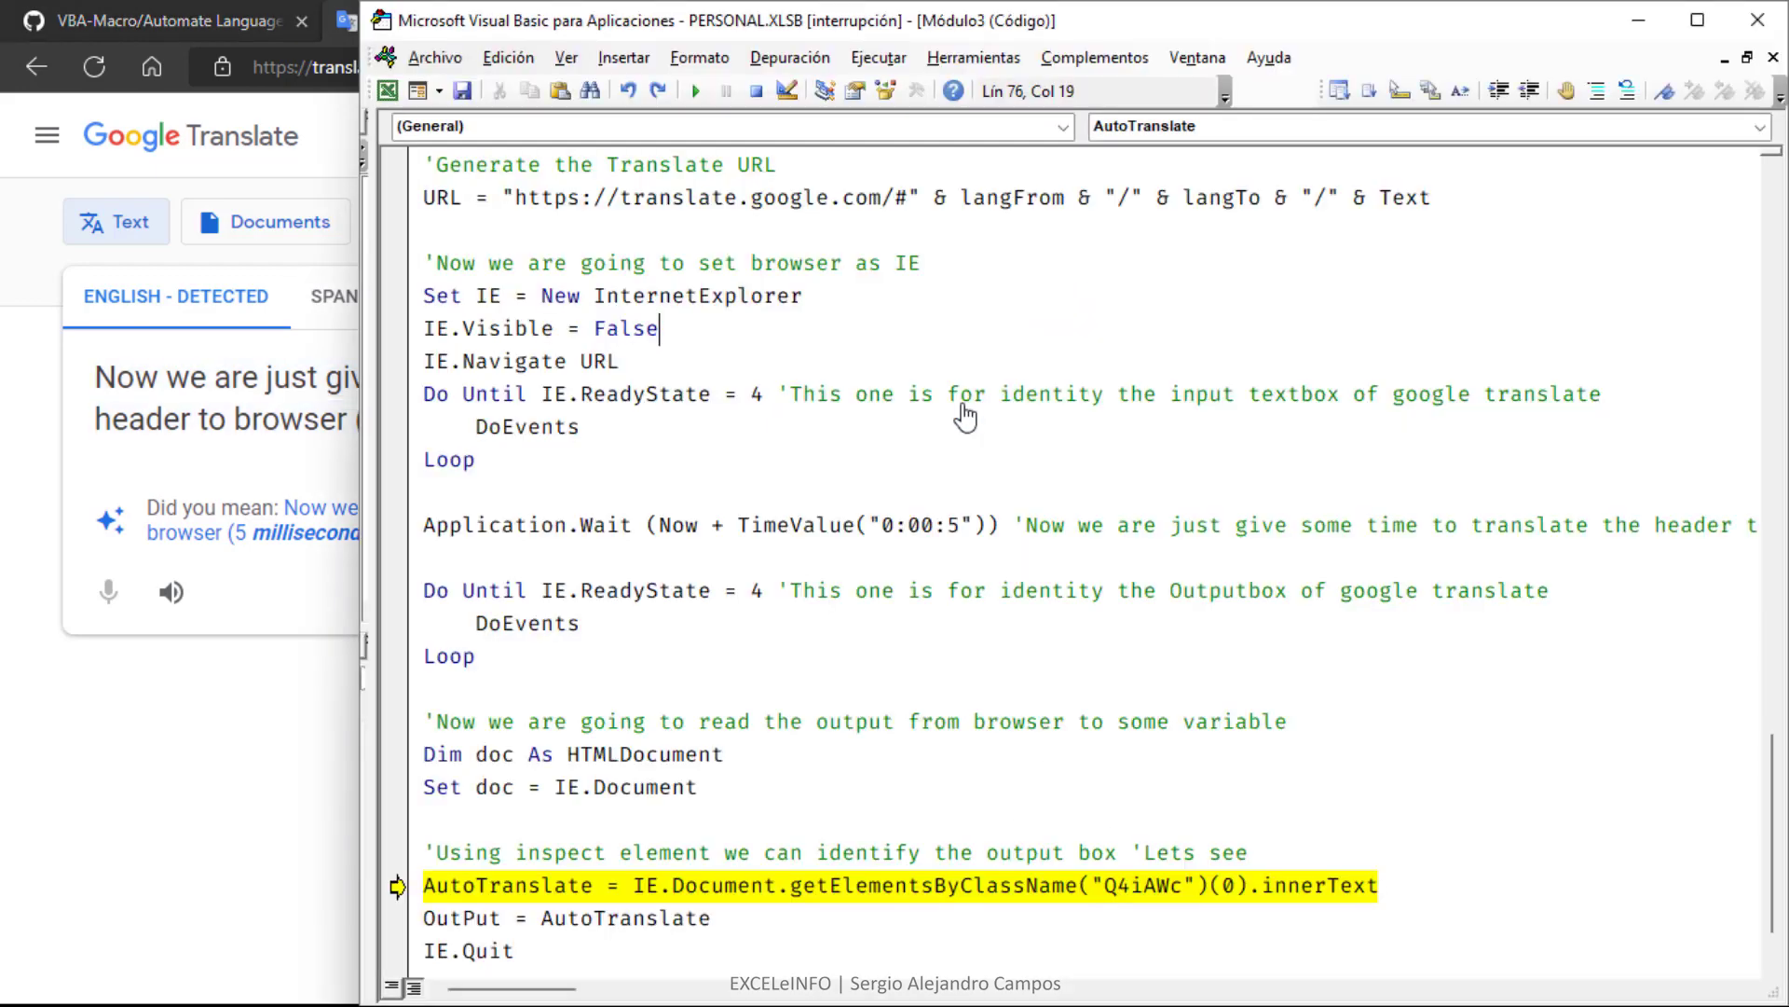
scroll(962, 402, down, 1)
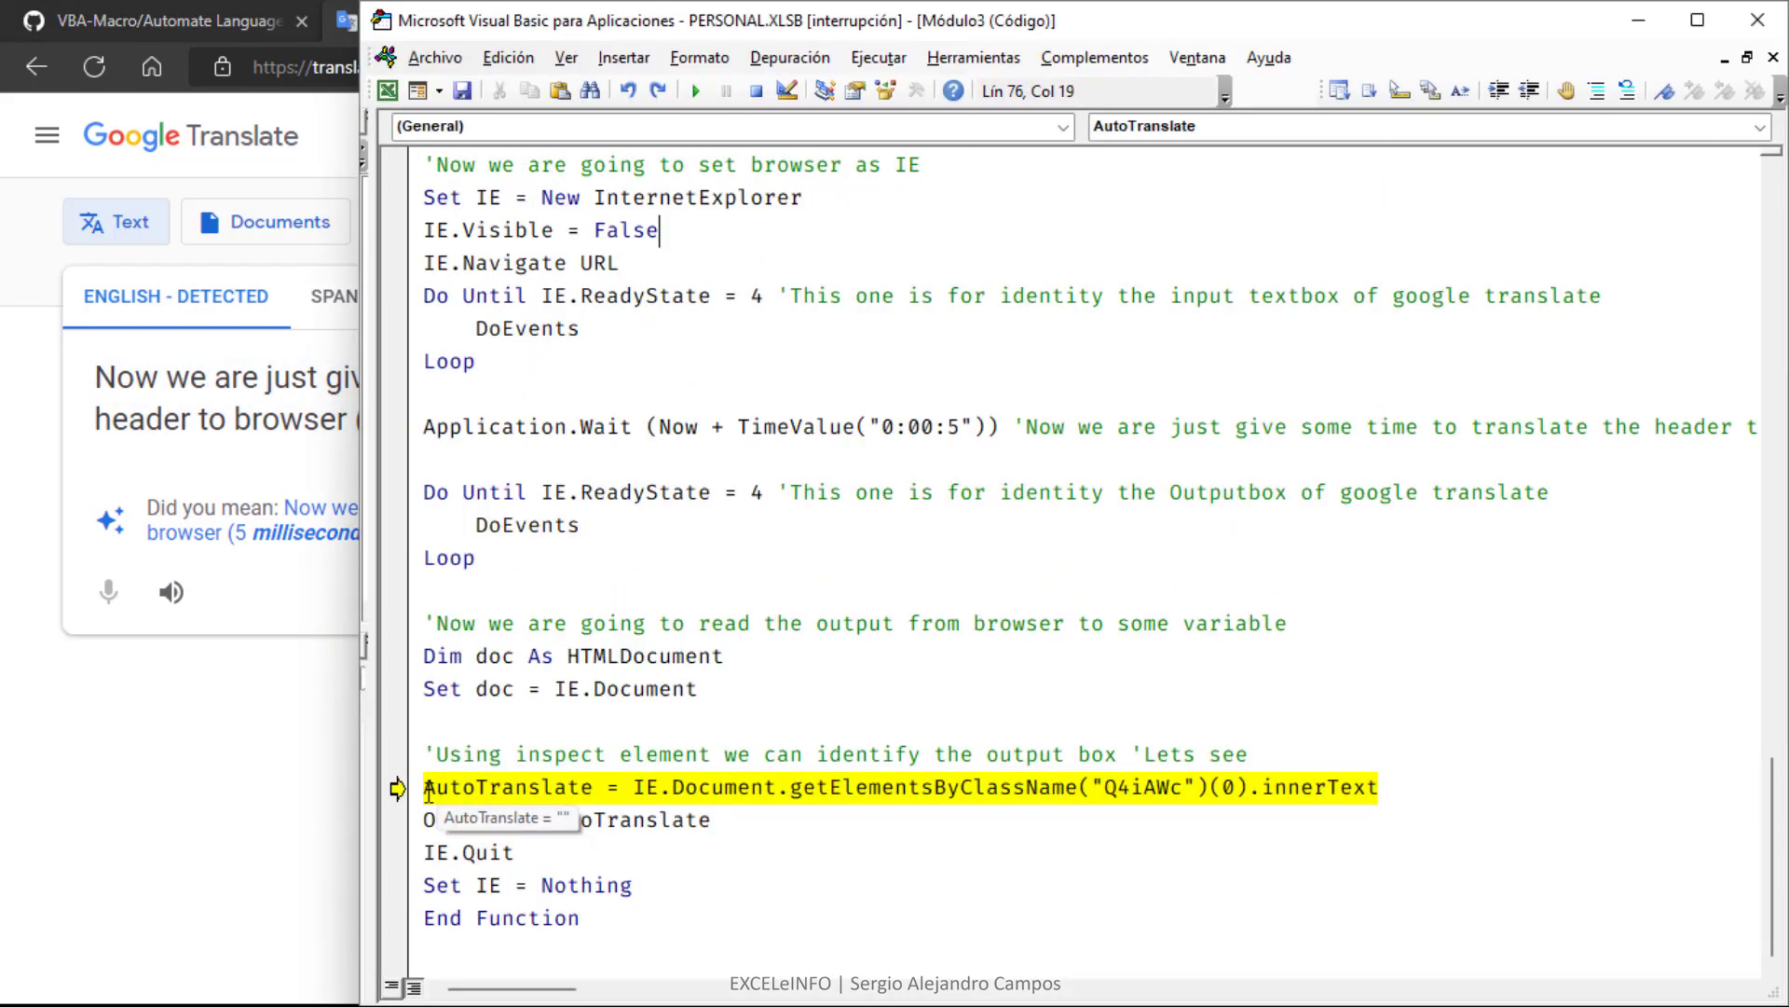
- Examine the getElementsByClassName("Q4iAWc") lookup, confirming AutoTranslate is still empty
drag(425, 786, 1404, 794)
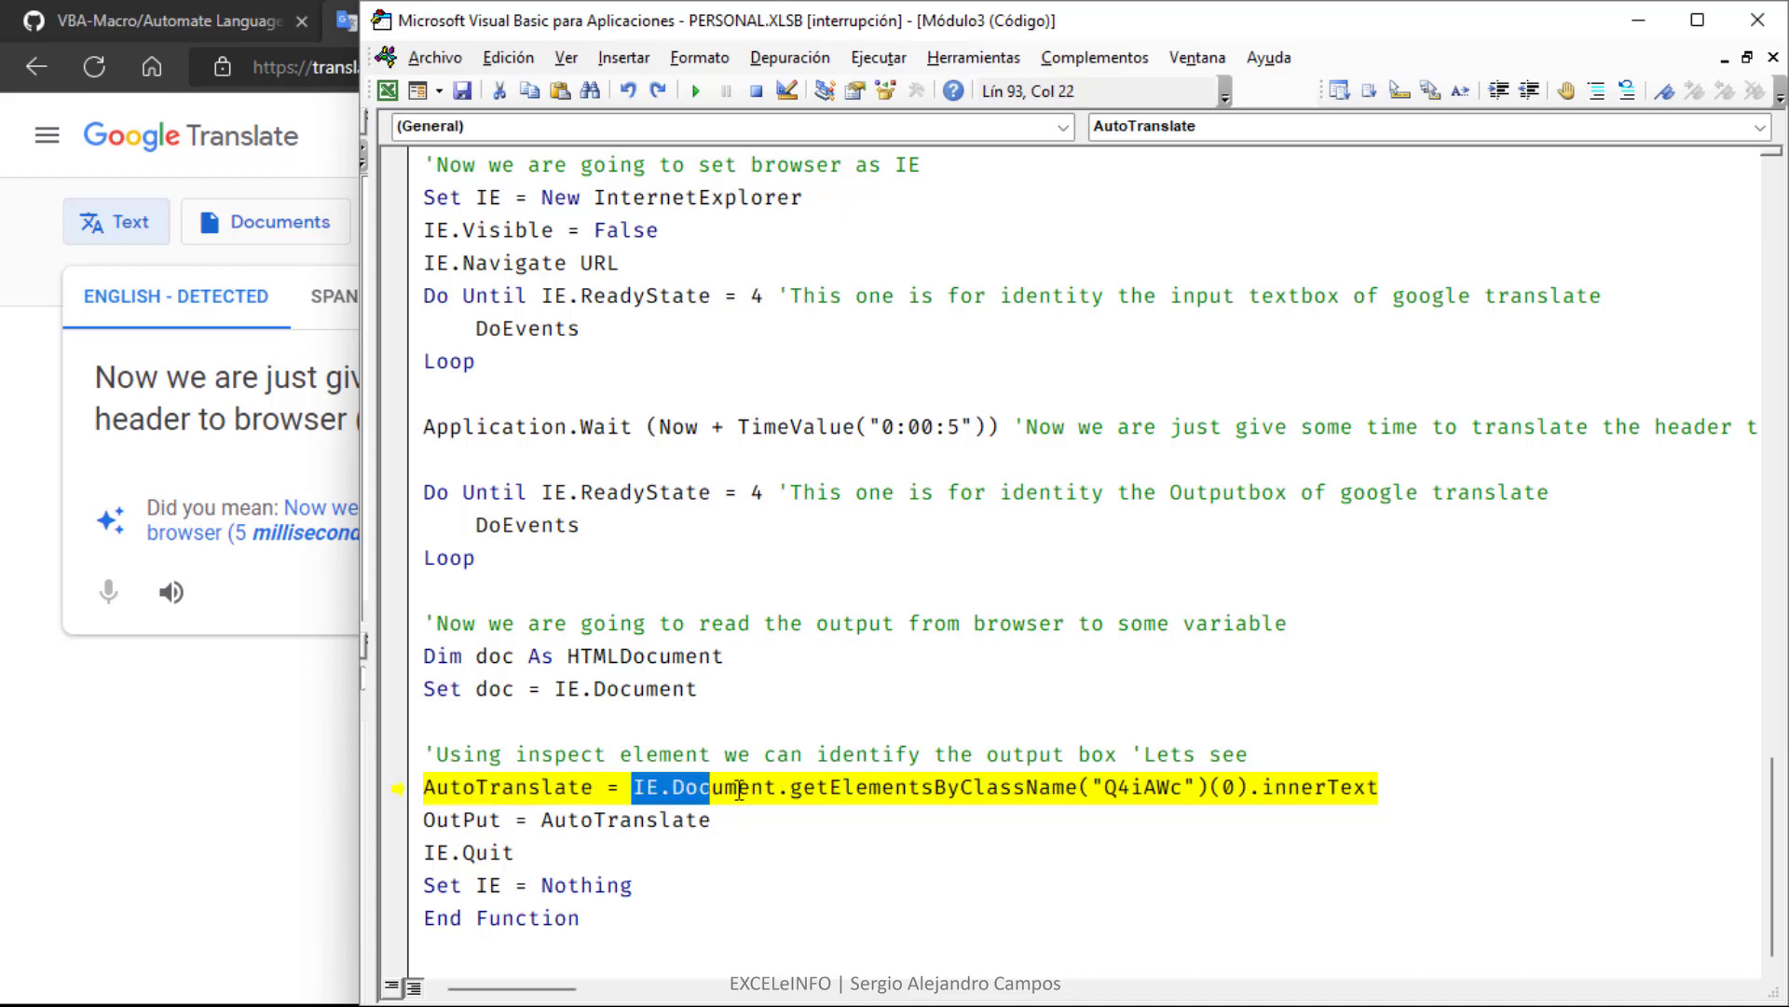
click(1406, 789)
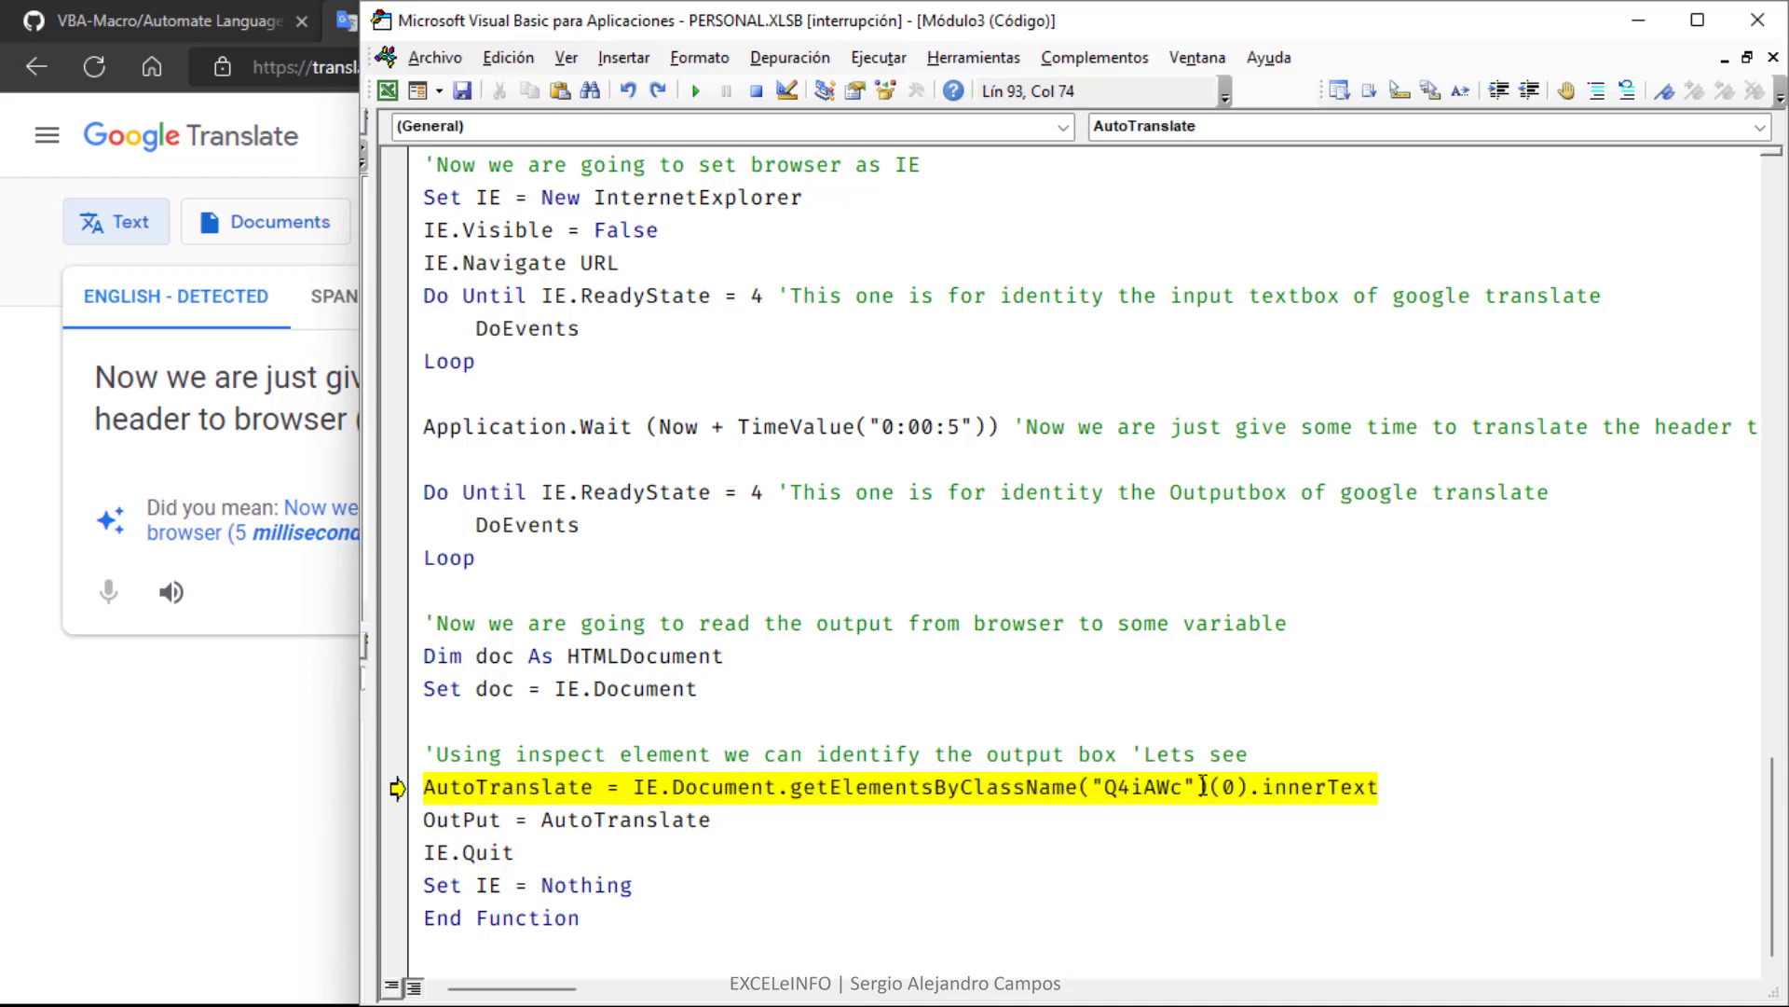
drag(958, 788, 1079, 788)
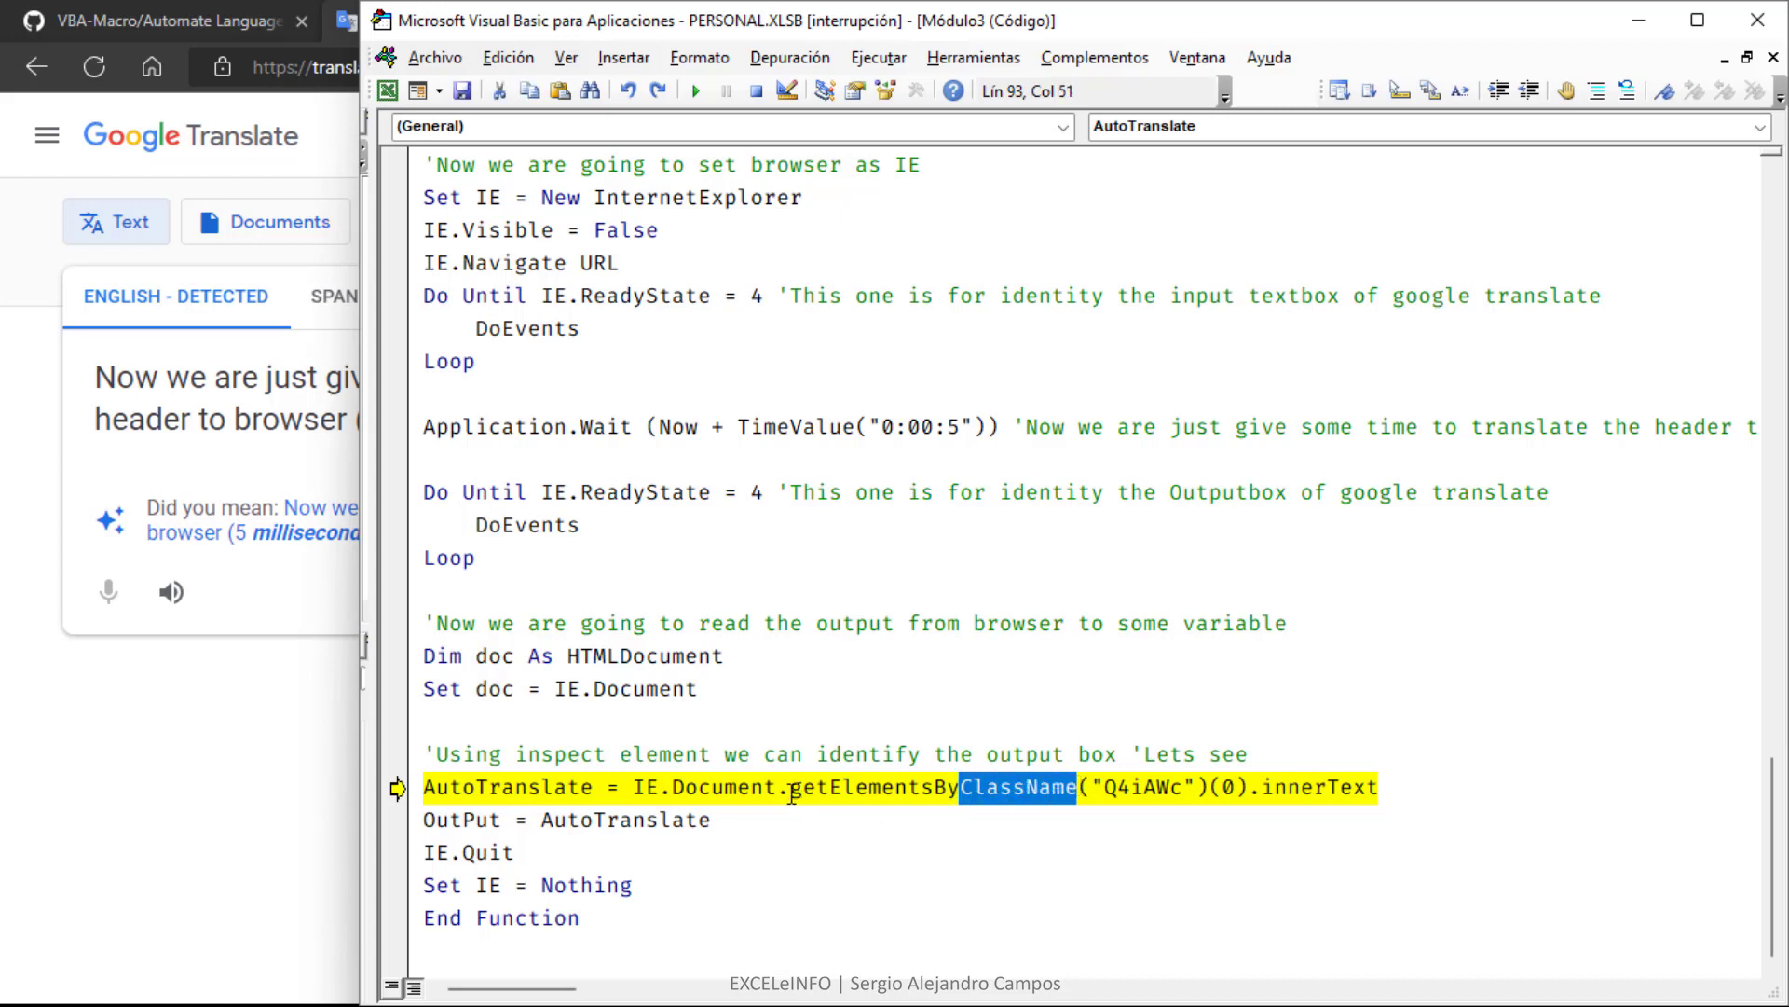
drag(790, 794, 1182, 789)
key(alt+Tab)
- Find 'tlid-translation translation' on line 88 of the GitHub source and compare it with Q4iAWc
key(alt+Tab)
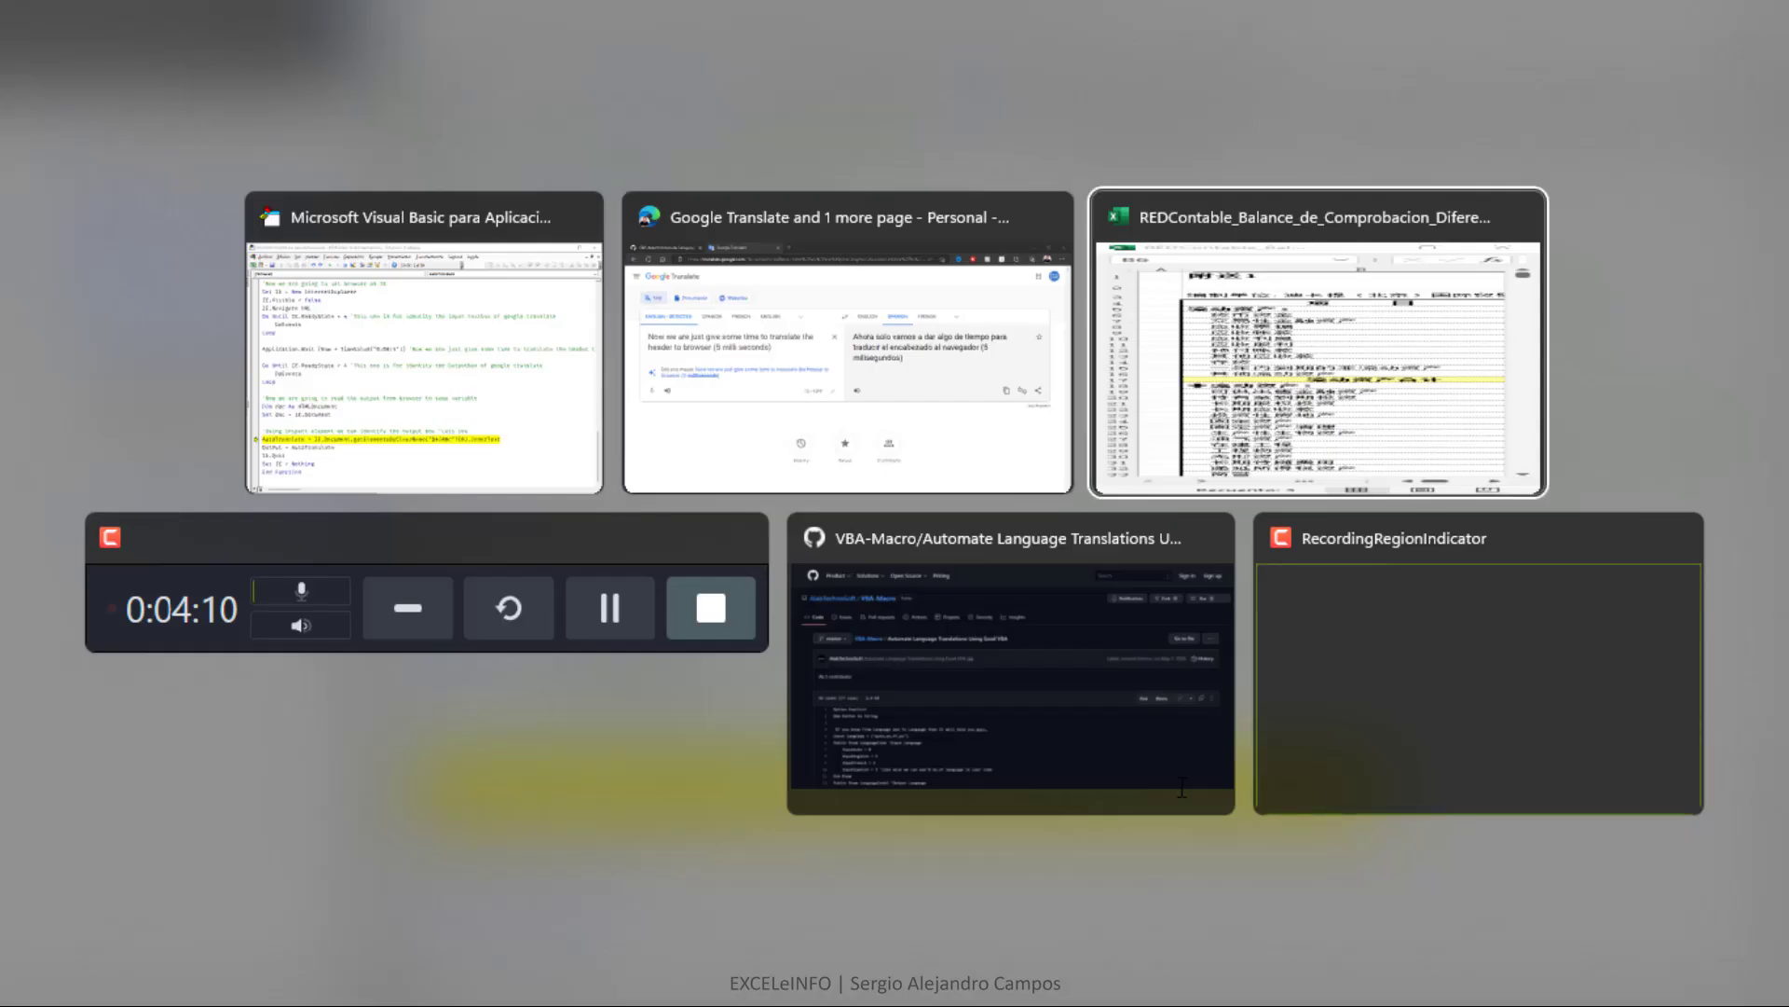
key(alt+Tab)
key(alt+Tab)
scroll(1245, 701, down, 10)
scroll(1278, 677, down, 5)
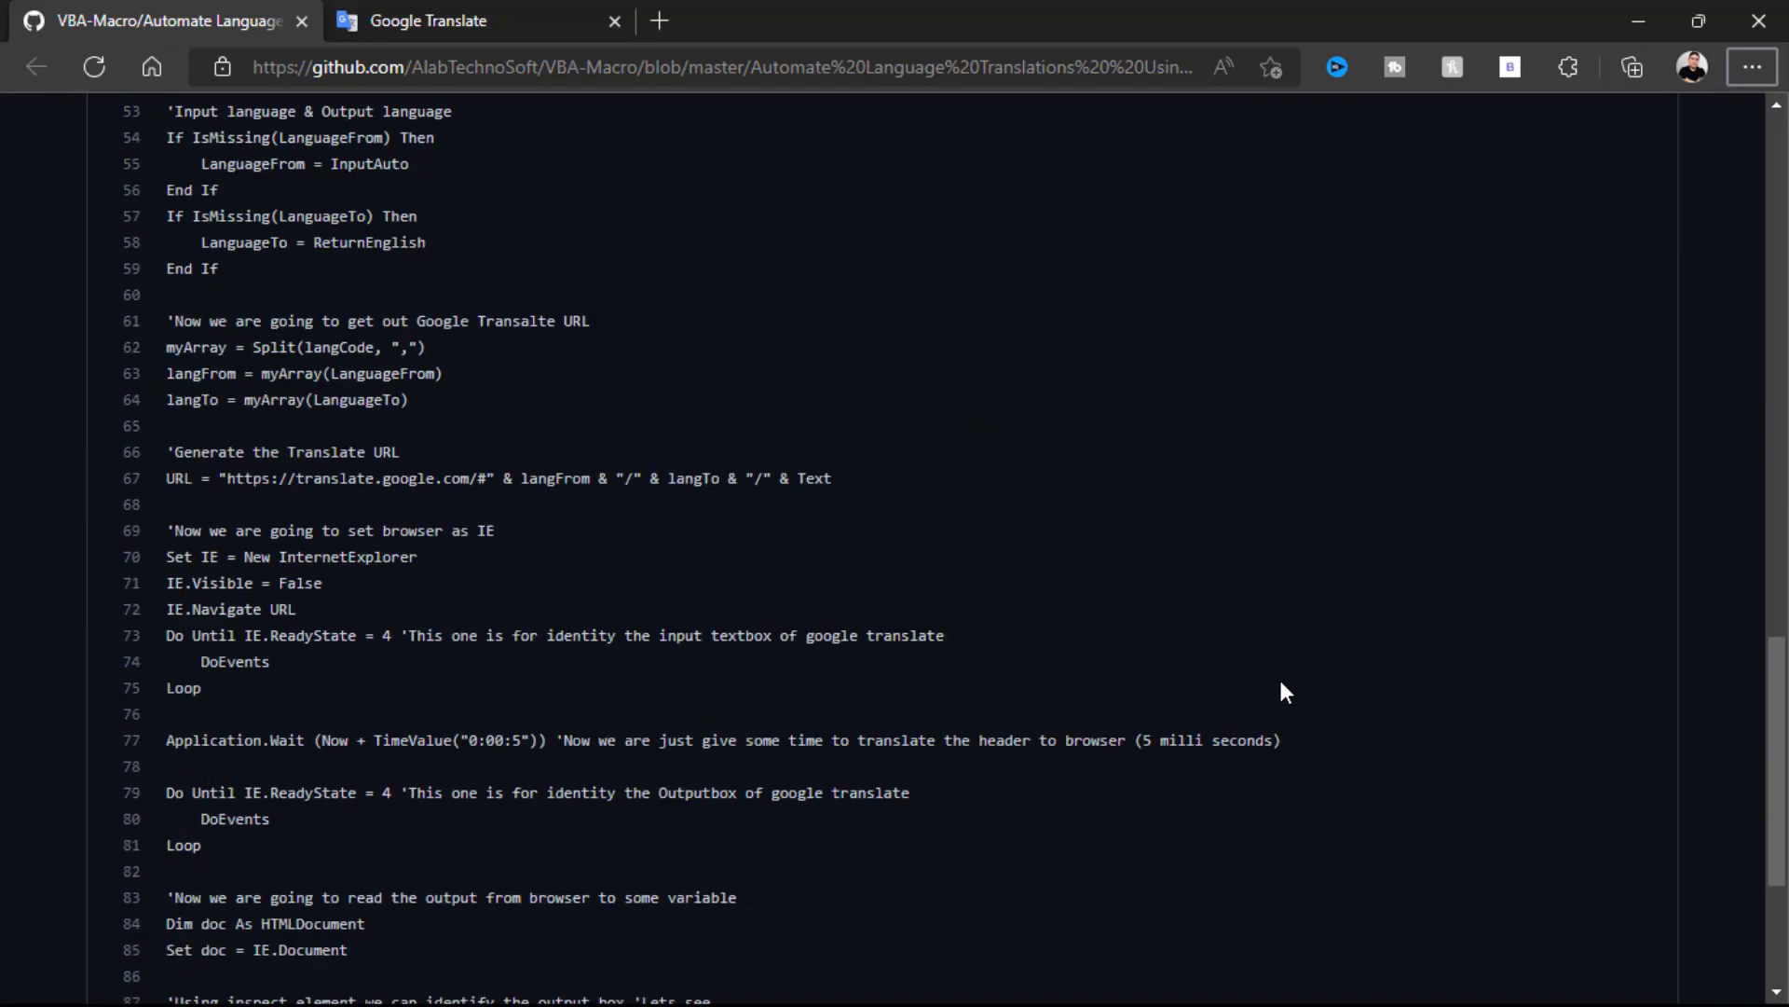
scroll(1283, 691, down, 4)
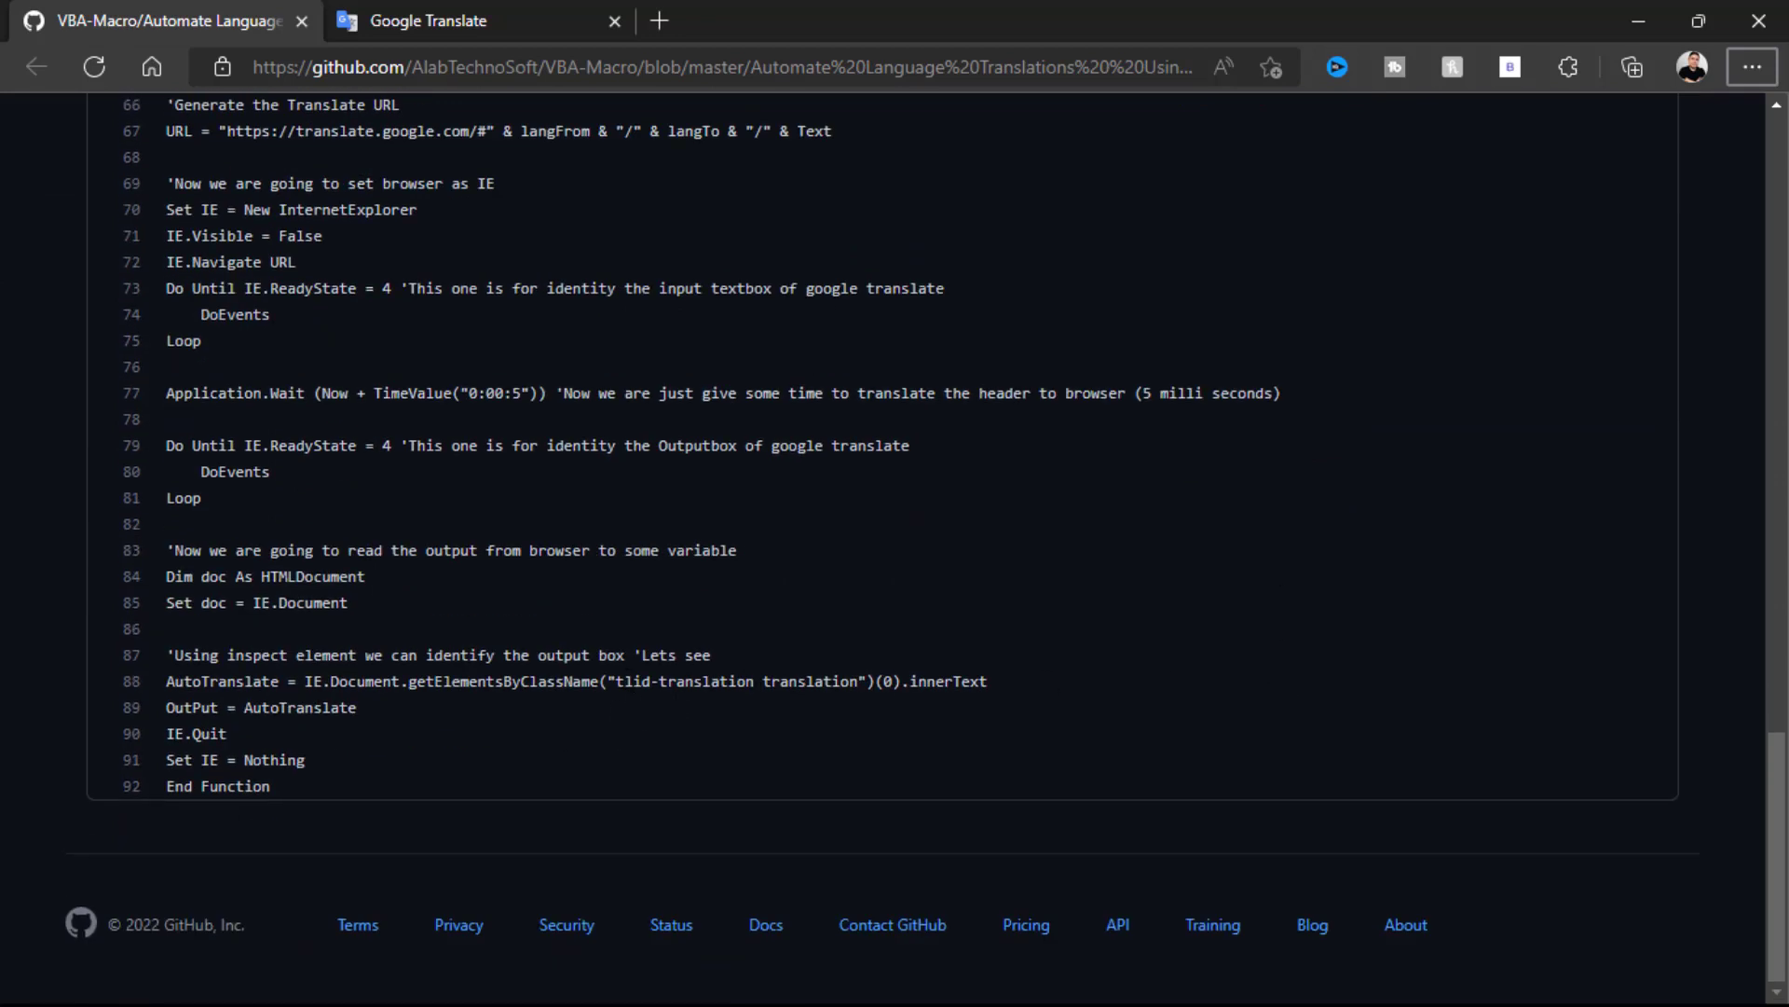
drag(618, 681, 857, 682)
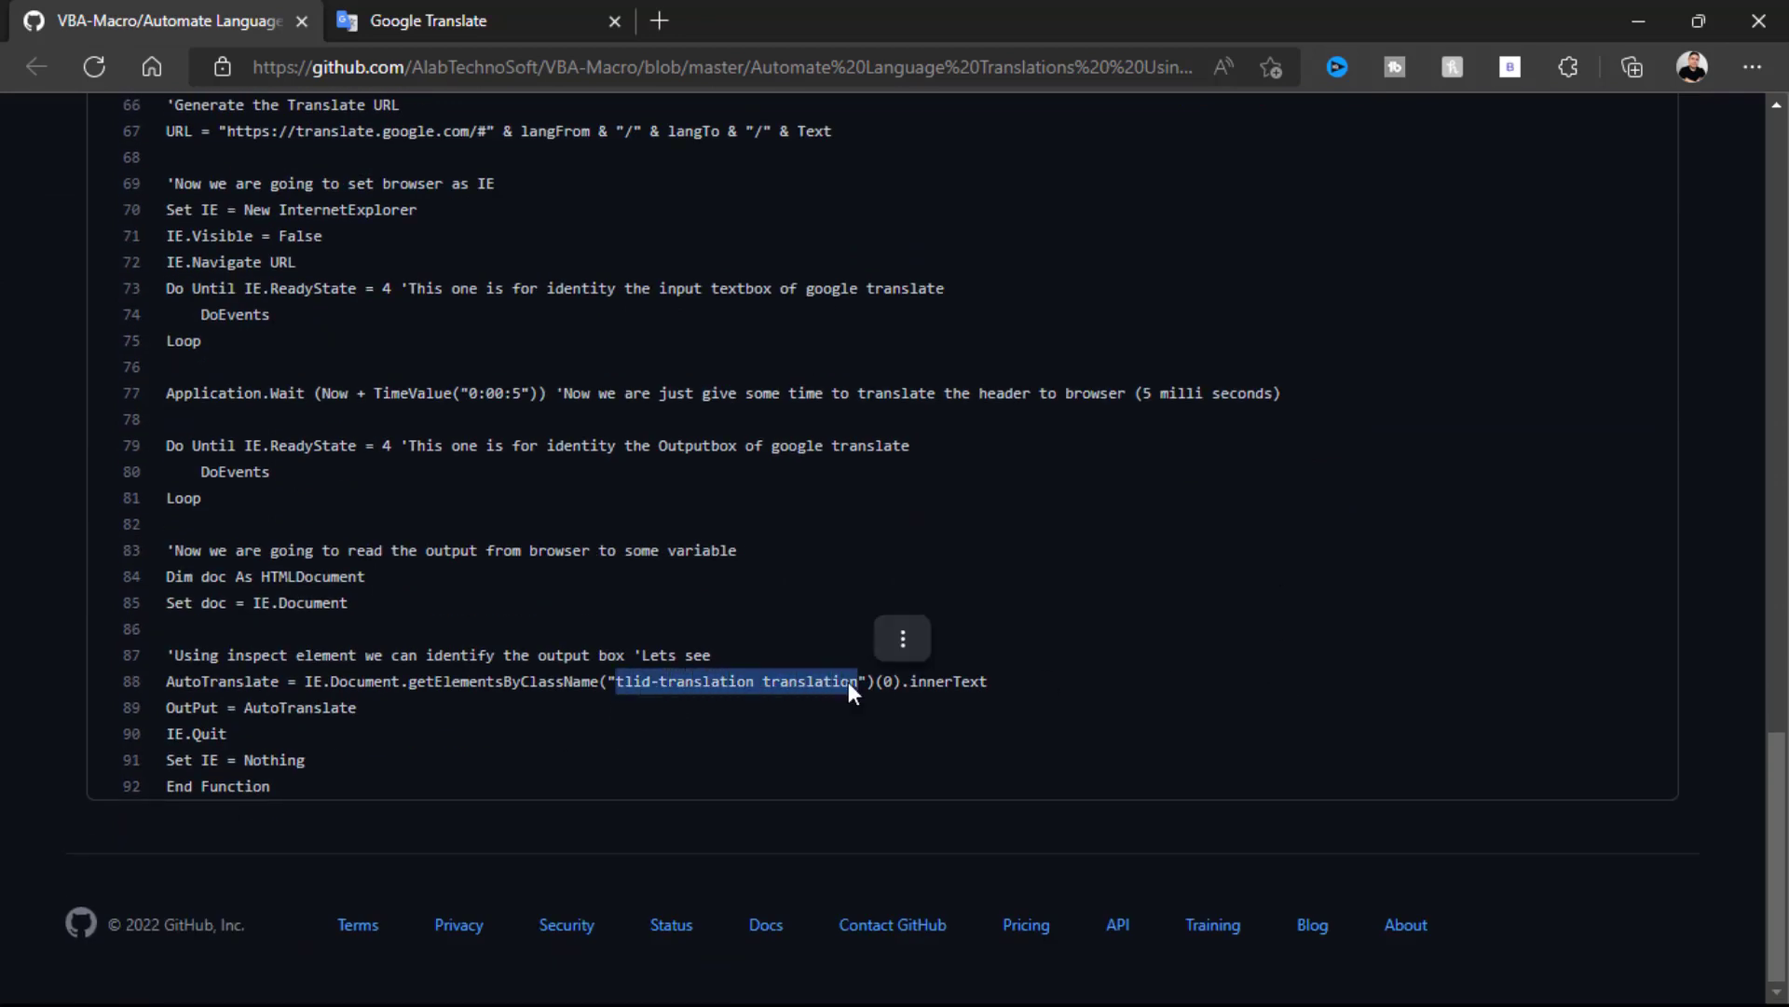
click(648, 685)
double_click(649, 685)
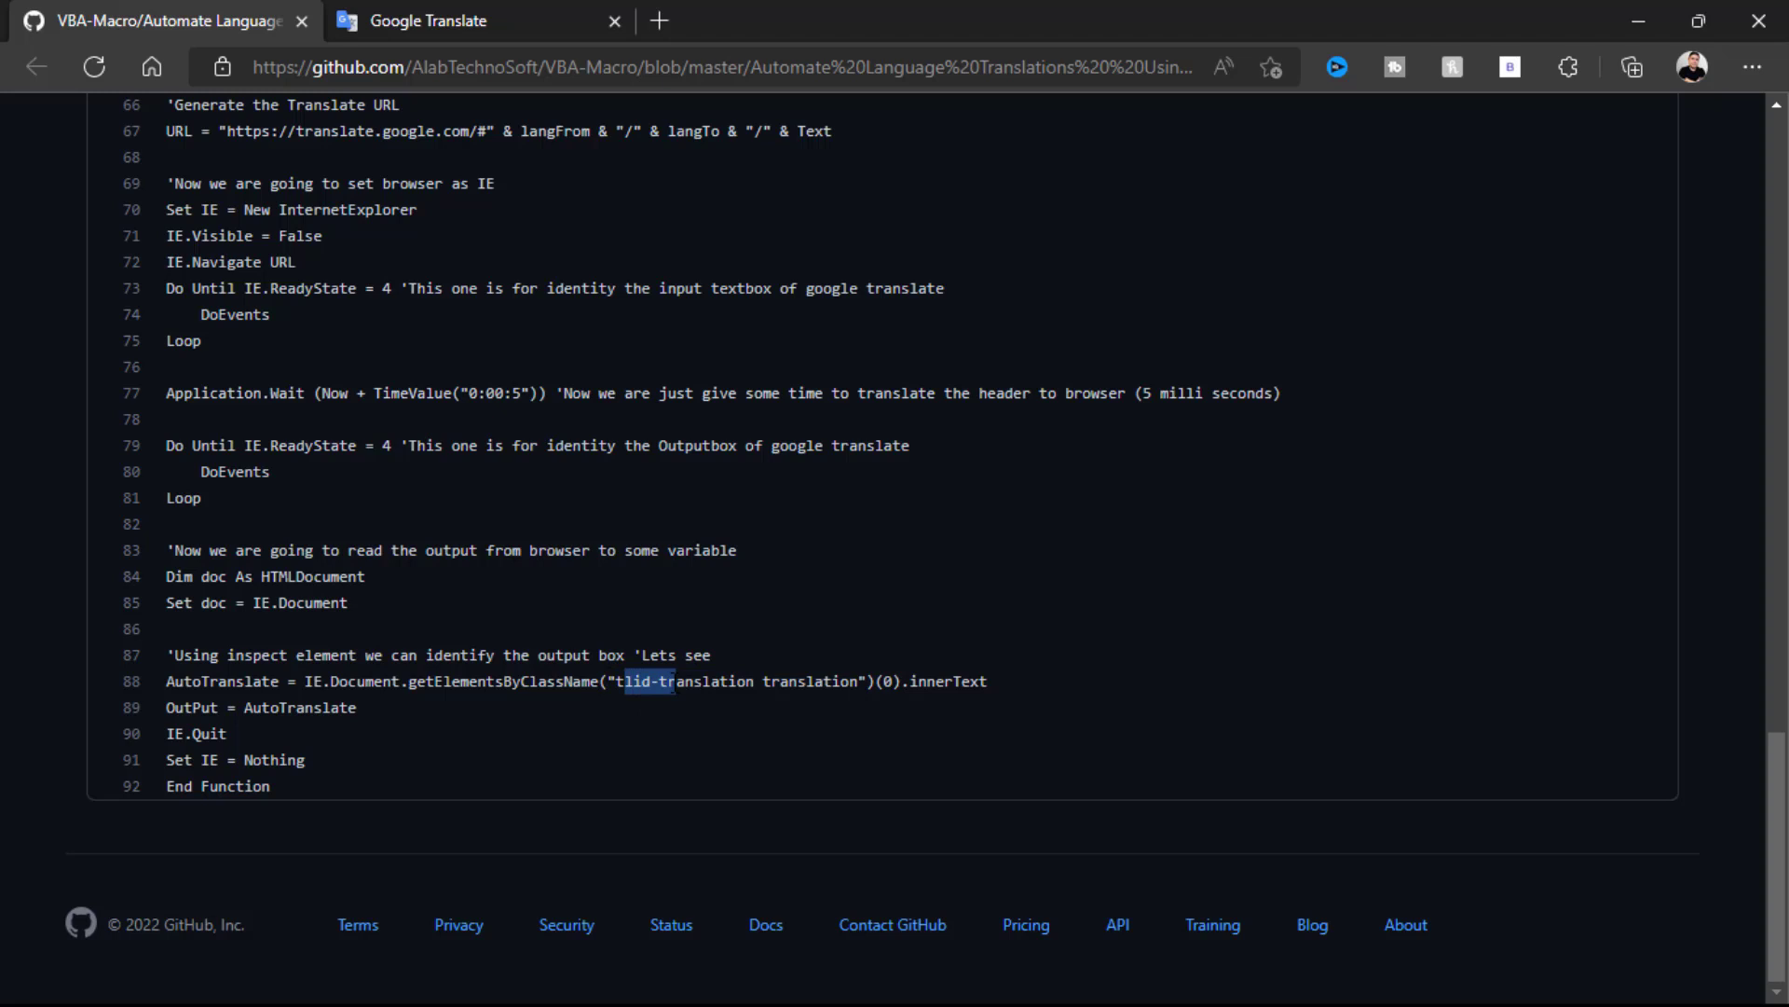
click(623, 687)
drag(616, 681, 857, 681)
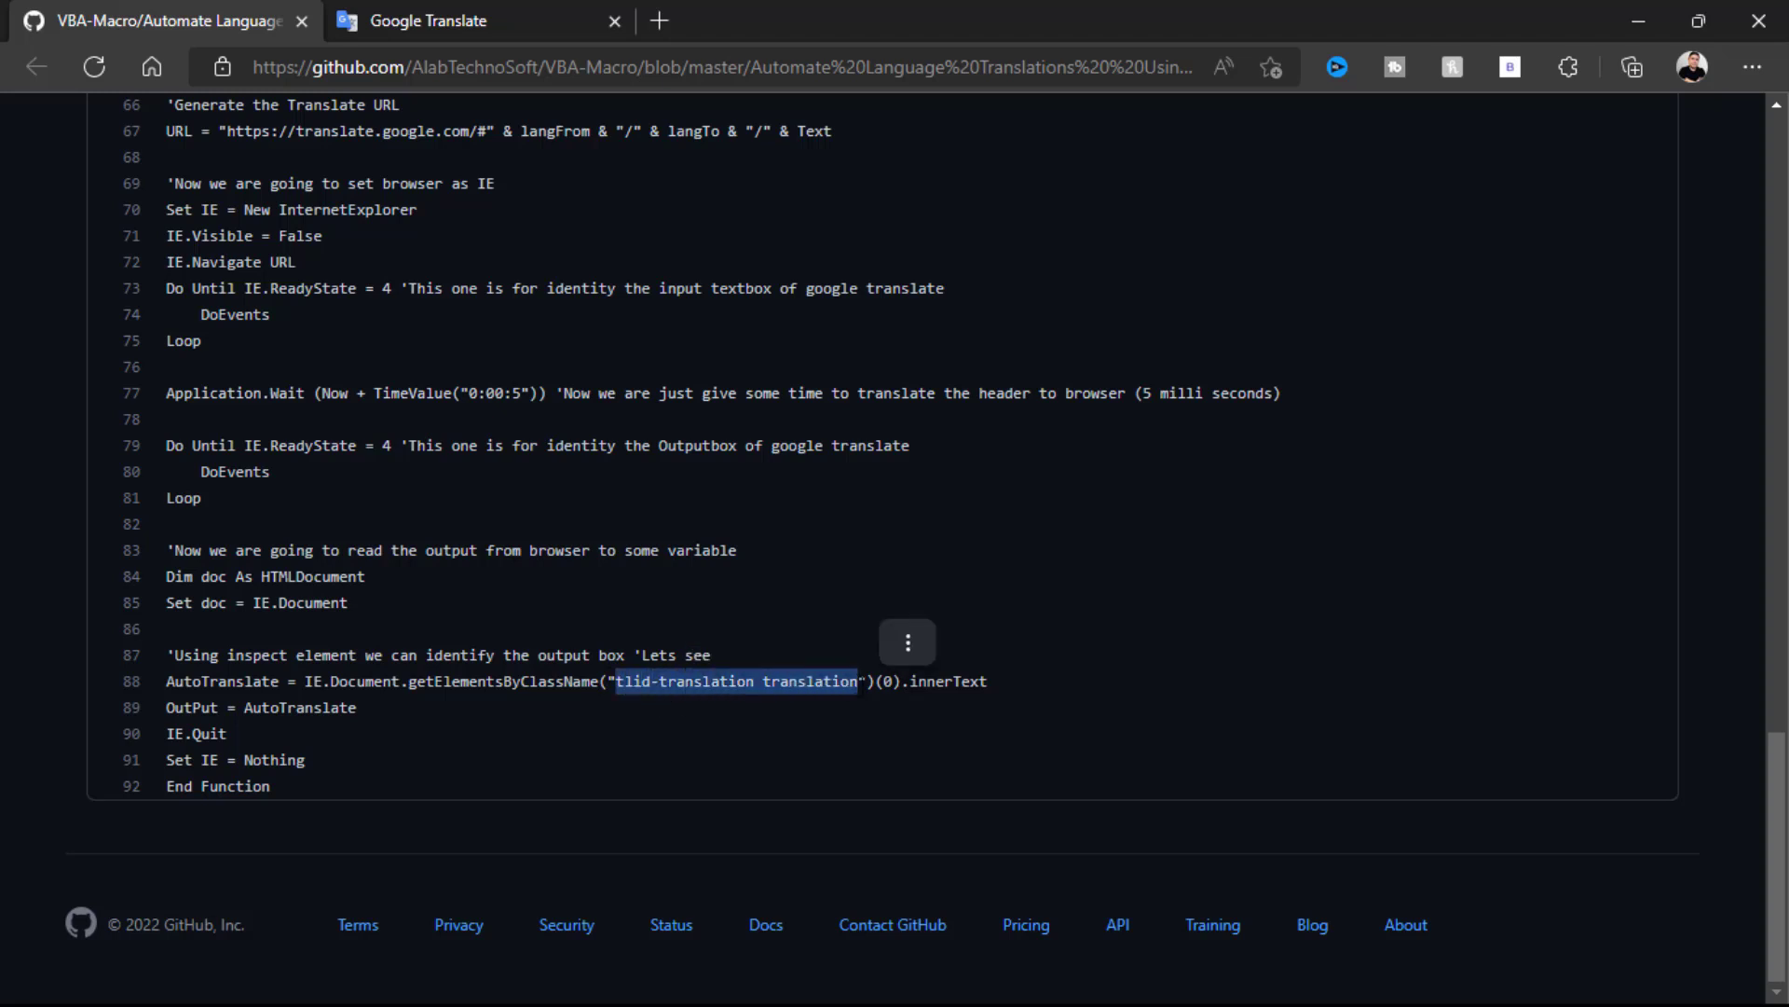
key(alt+Tab)
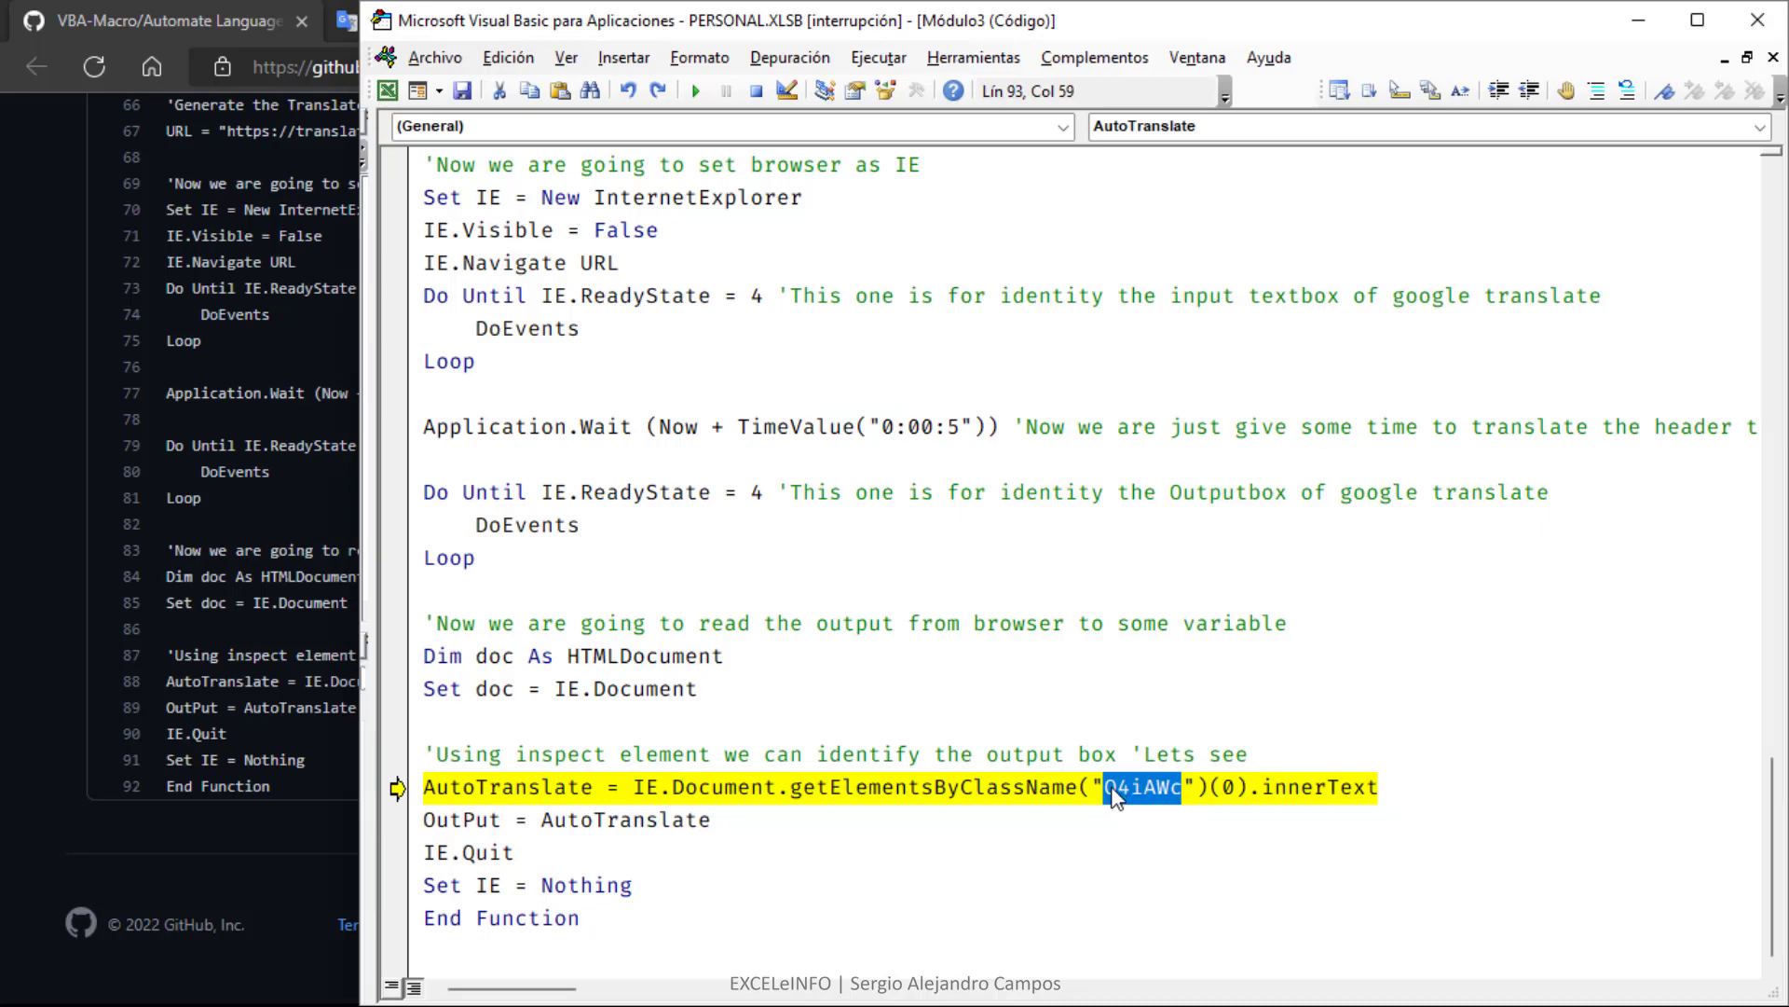
click(1182, 790)
- Inspect the Spanish translation element, confirming its span class Q4iAWc matches the macro code
key(alt+Tab)
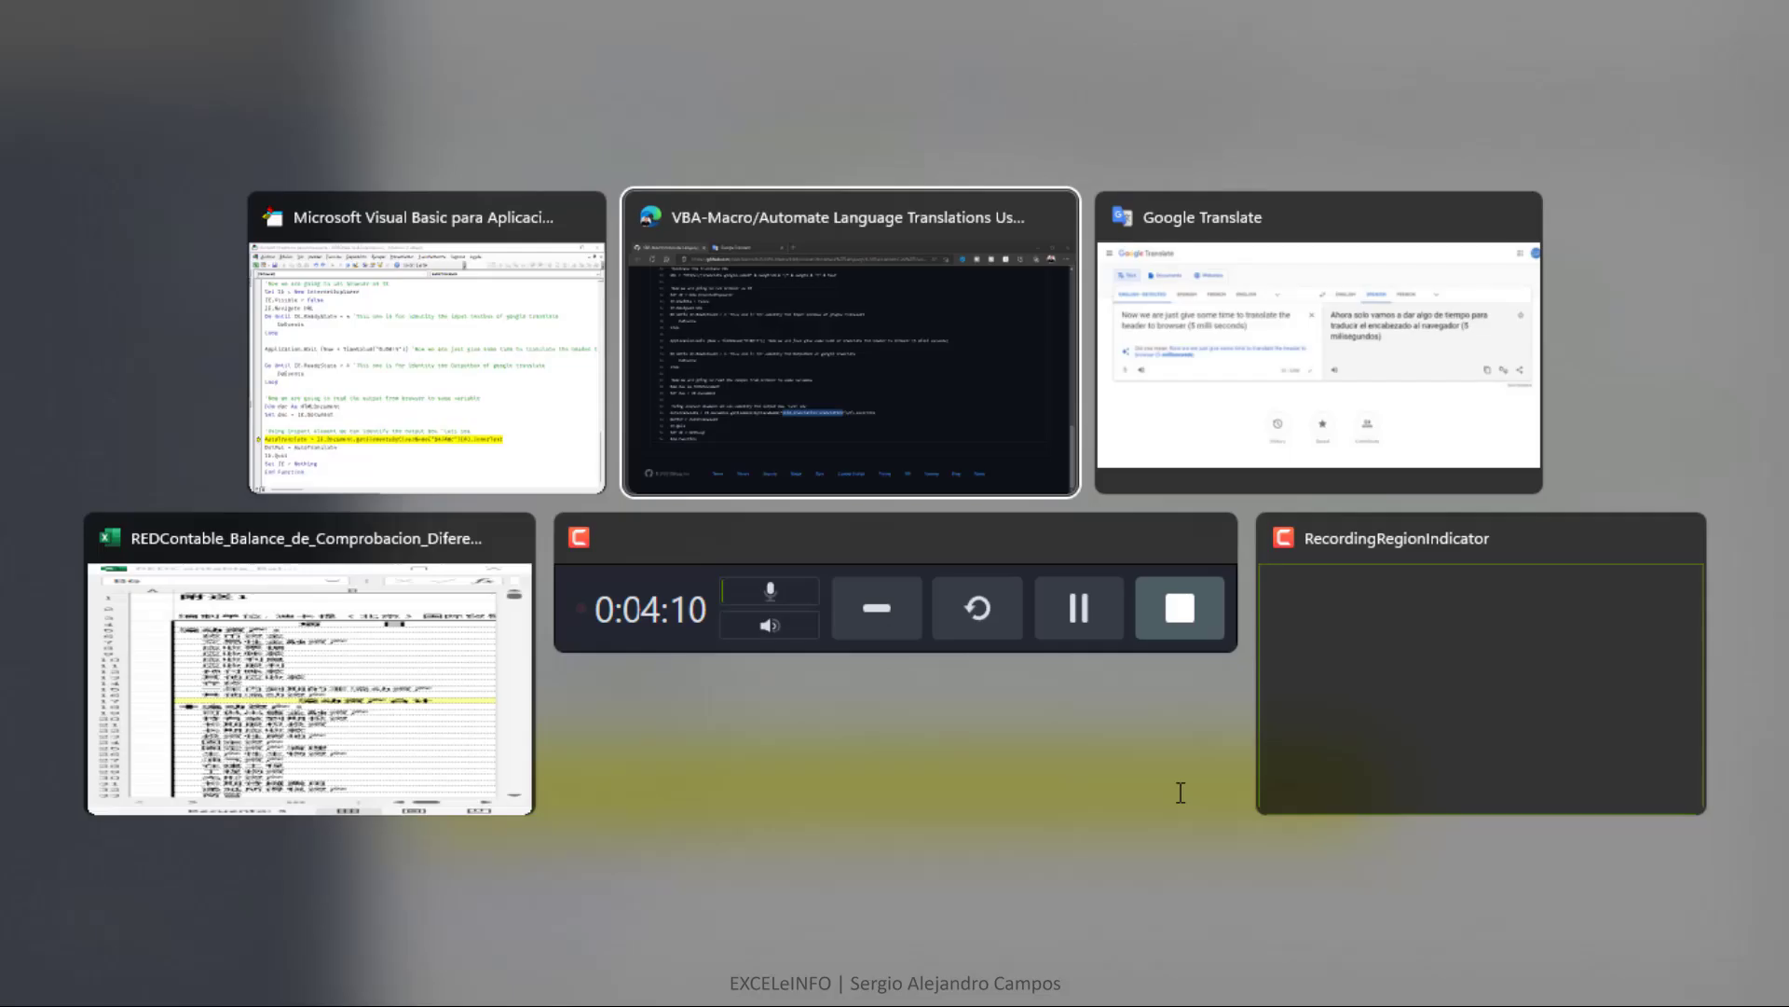
key(Tab)
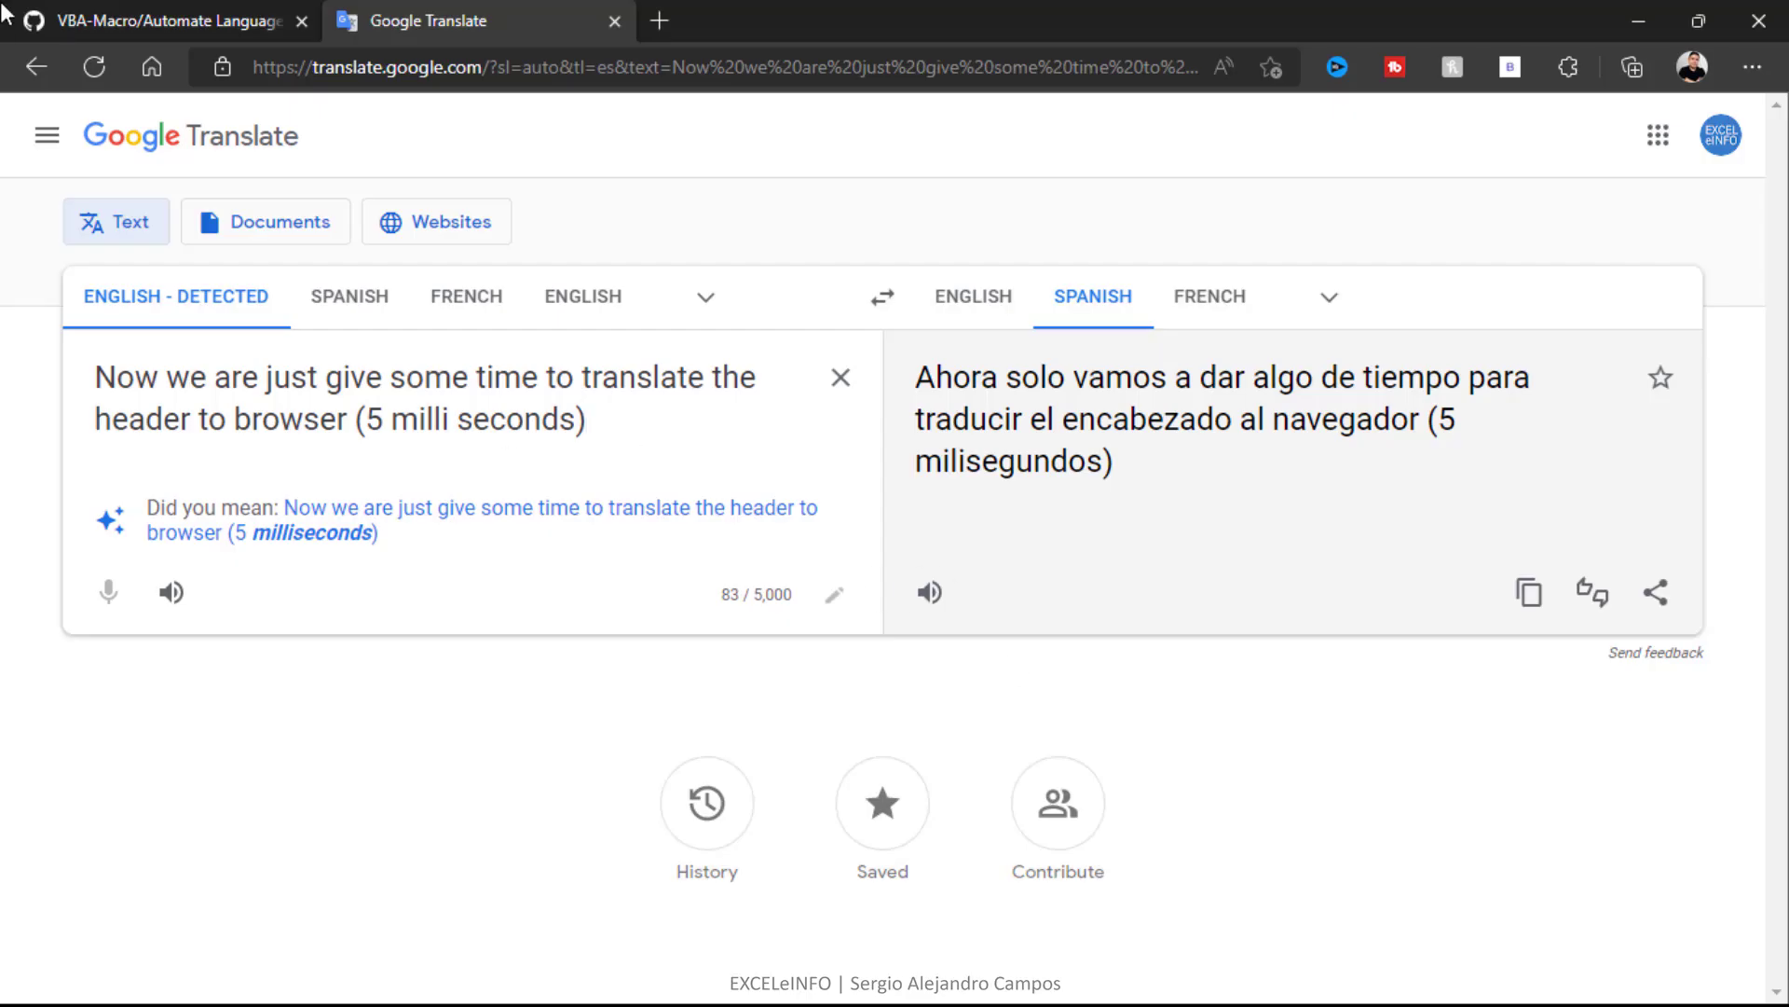
triple_click(1044, 429)
right_click(1042, 422)
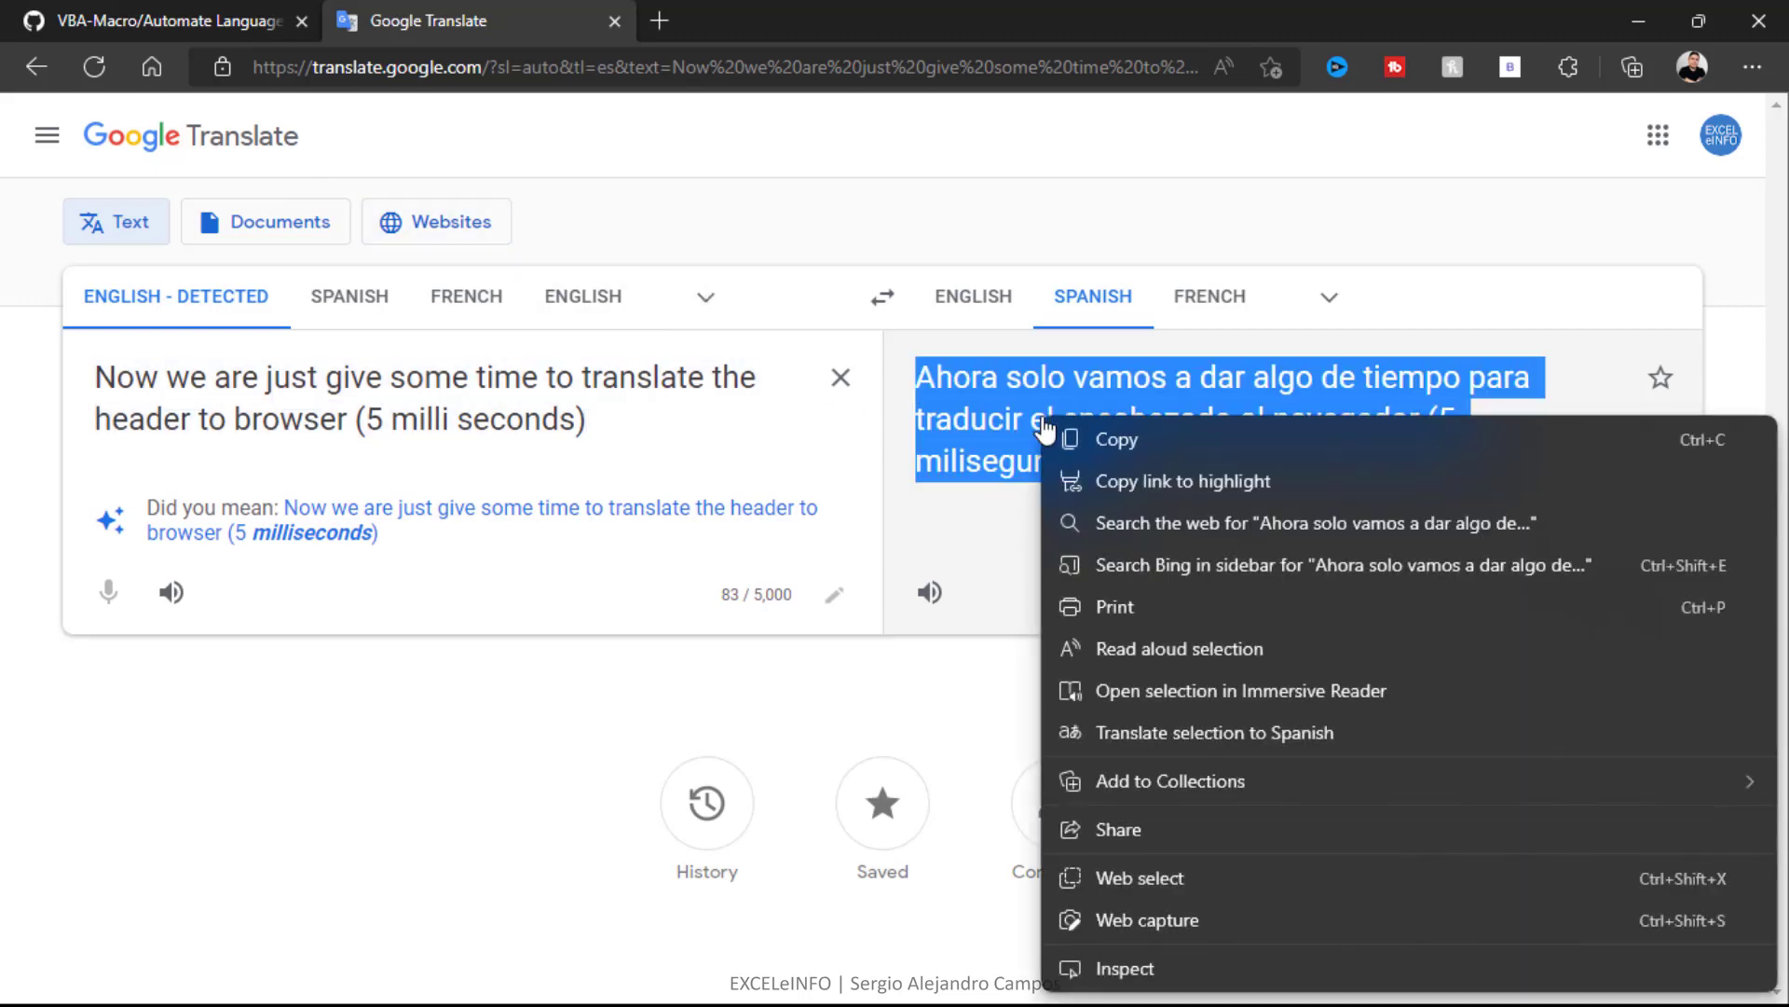
click(1184, 965)
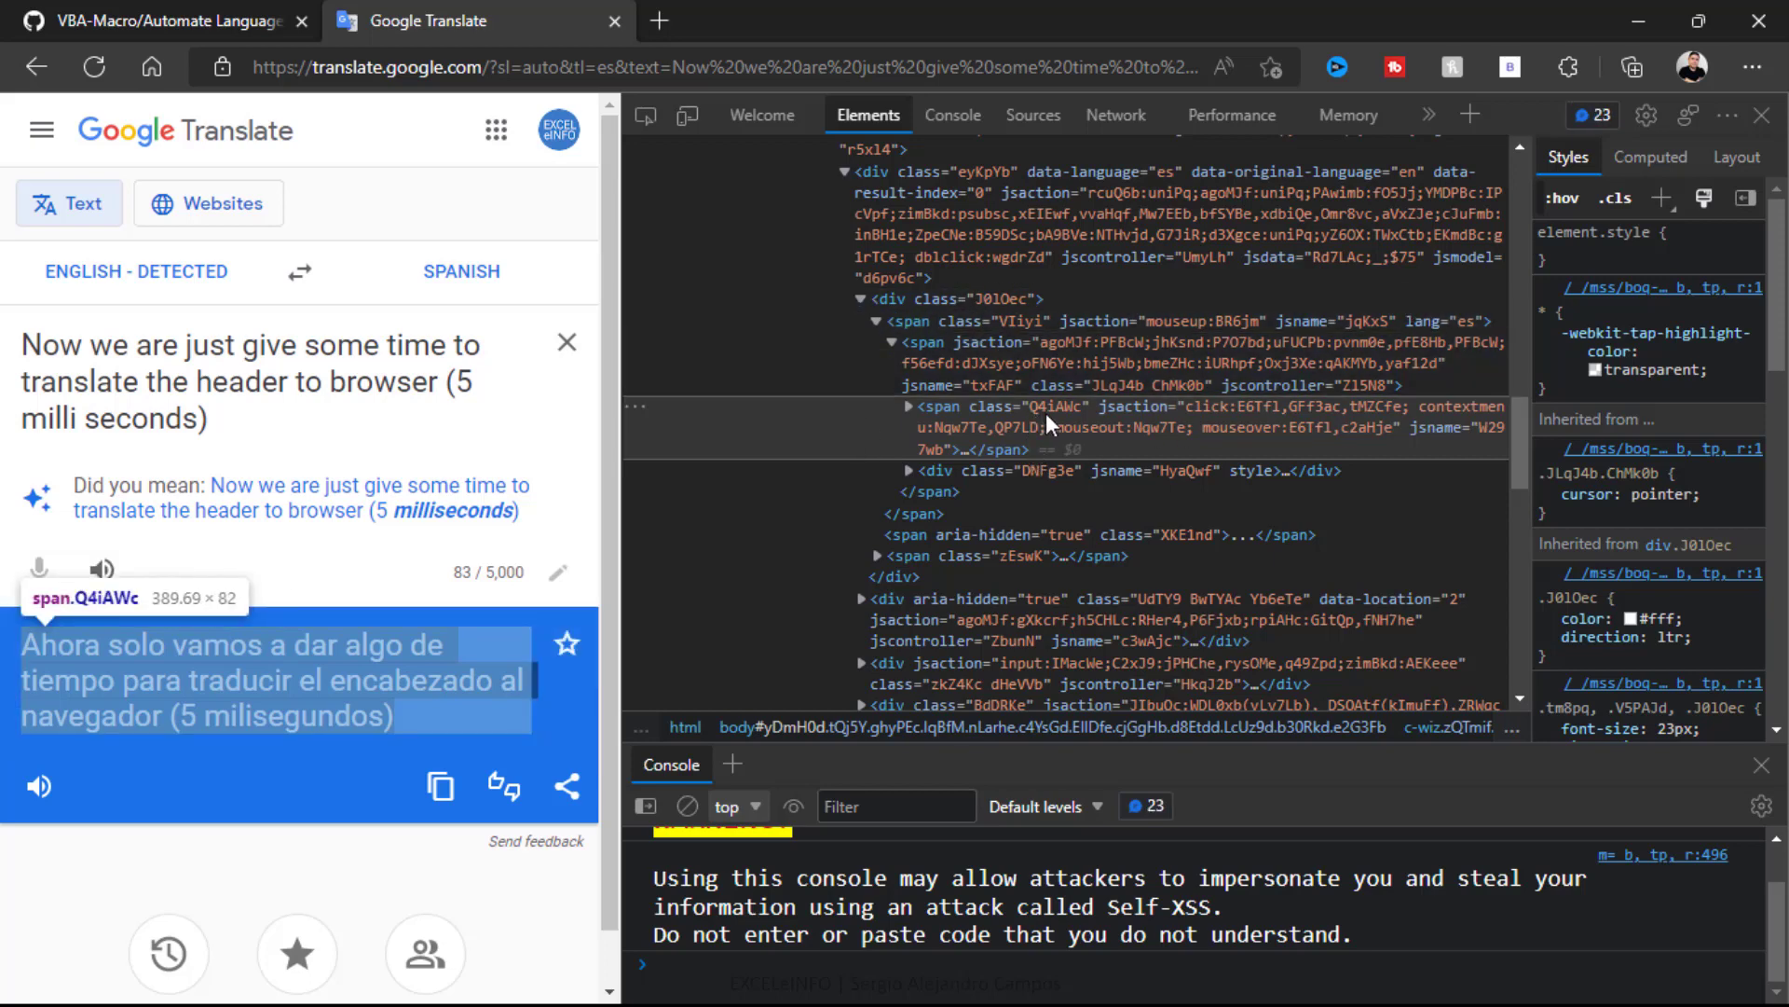
key(alt+Tab)
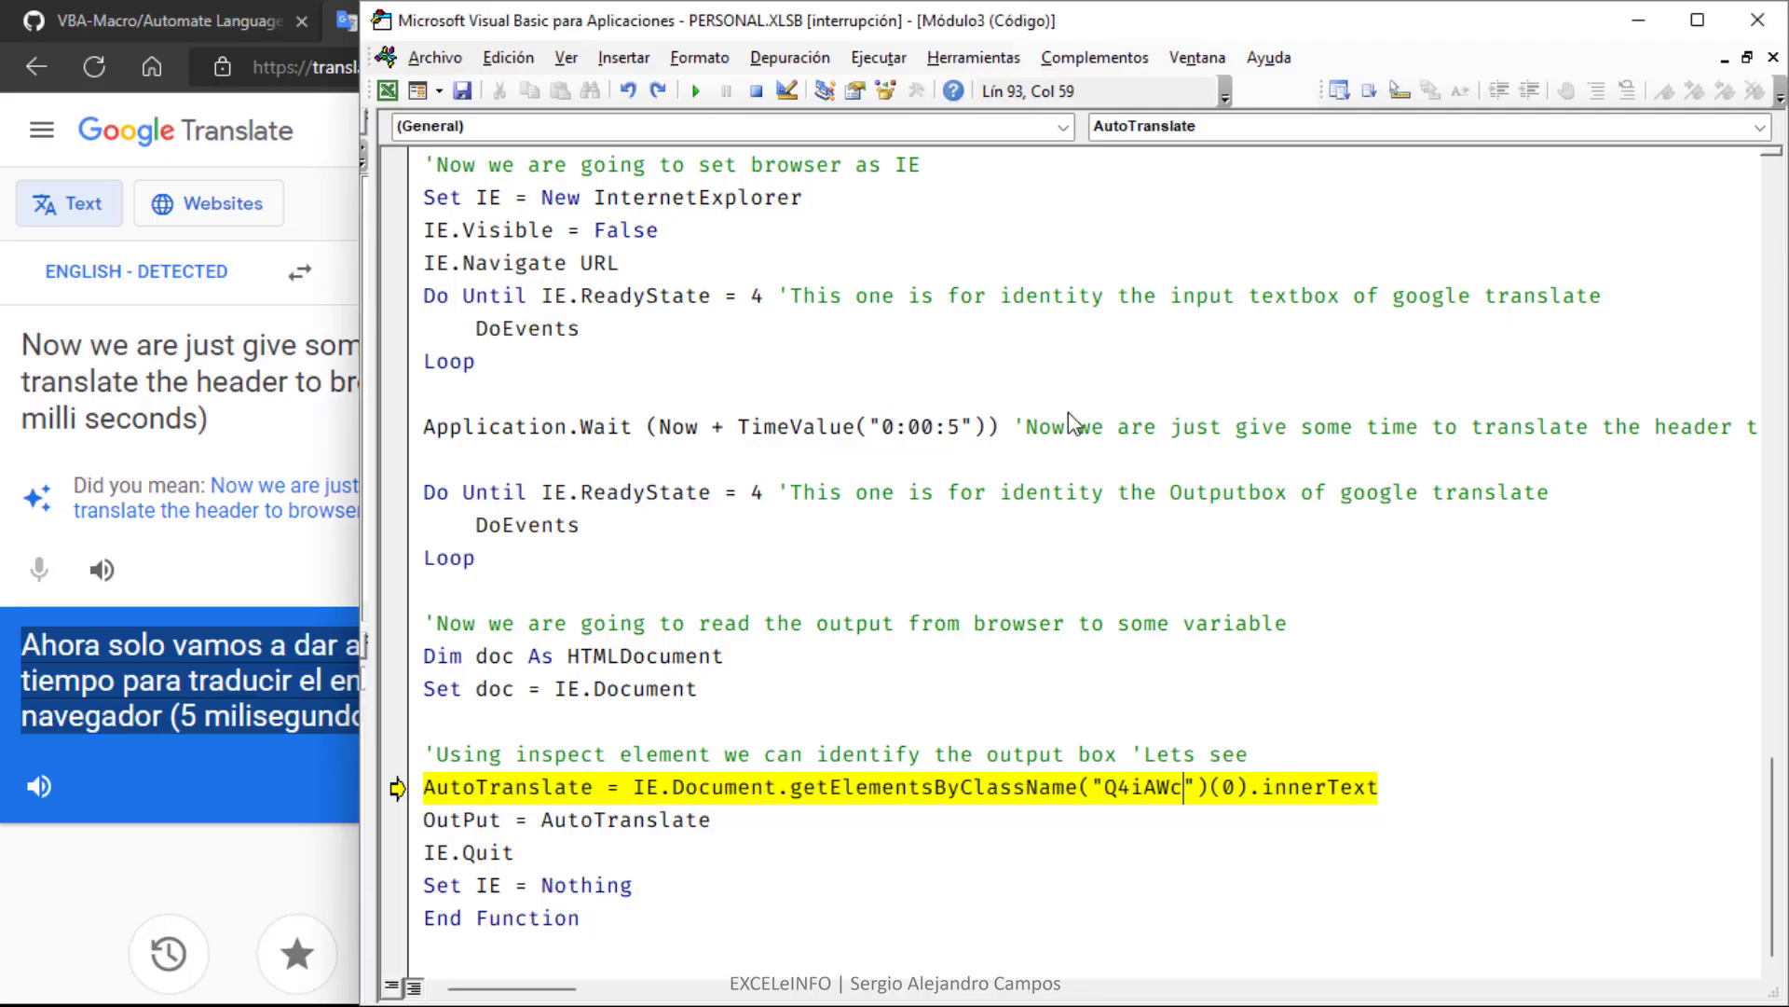
drag(1104, 786, 1182, 786)
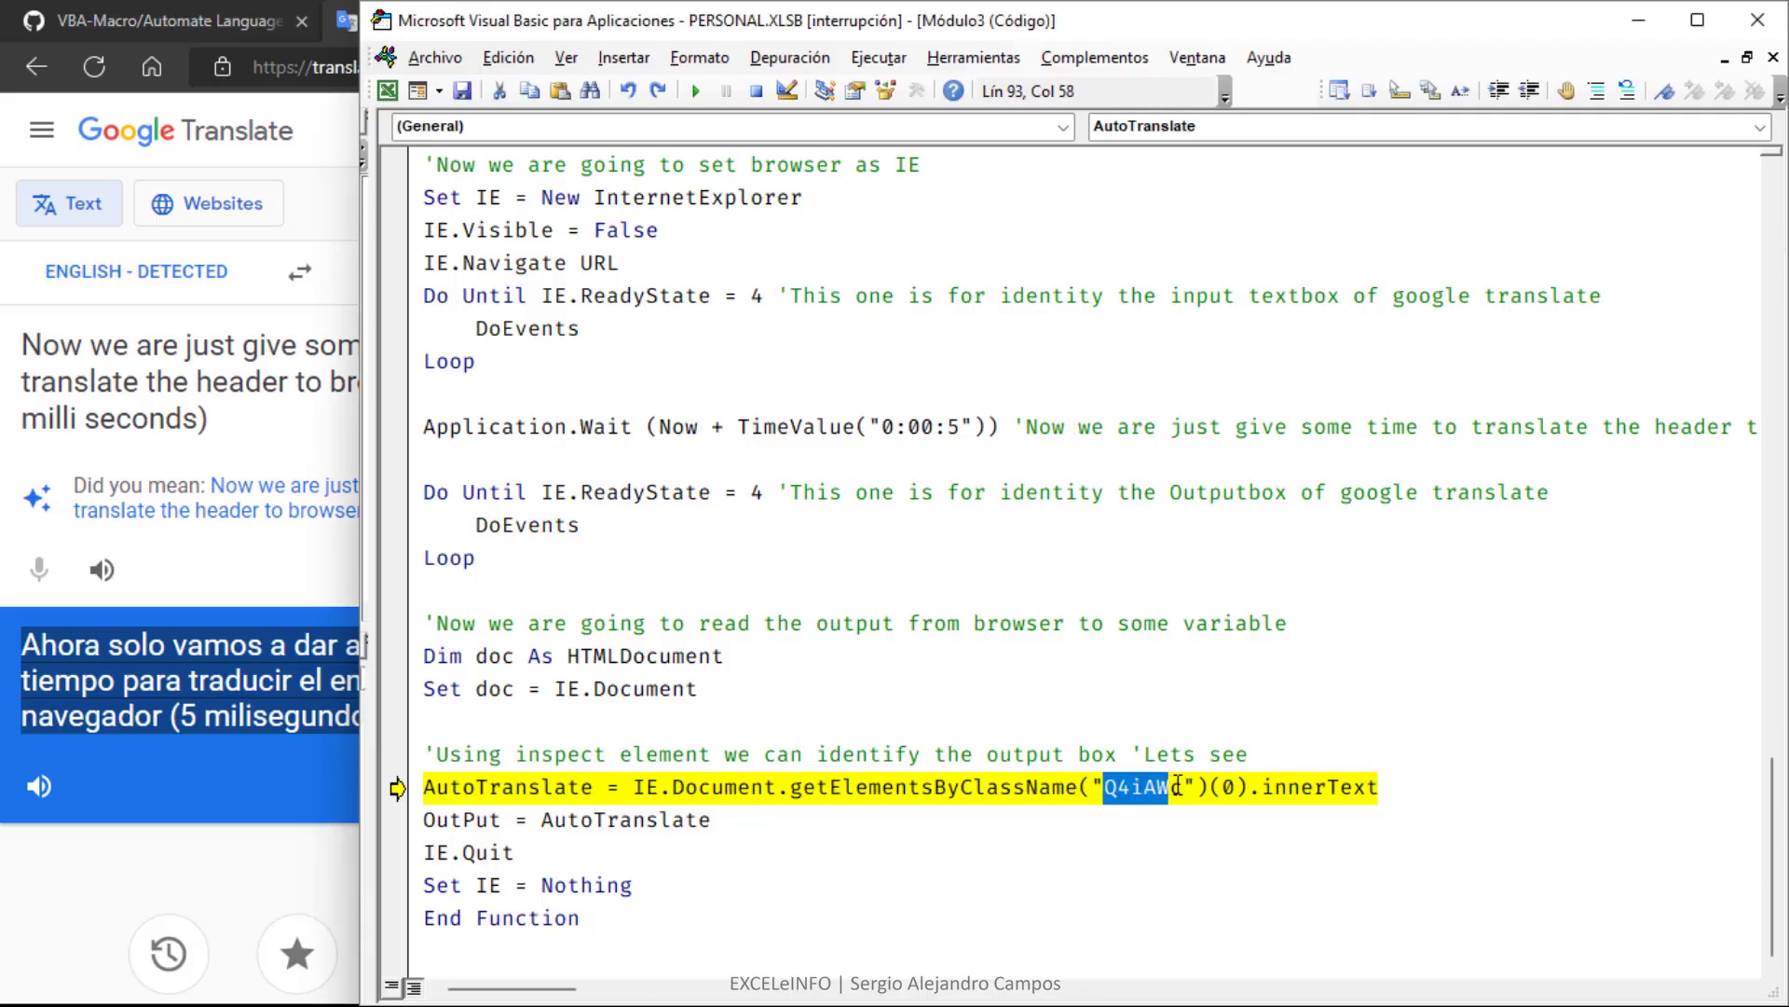
key(alt+Tab)
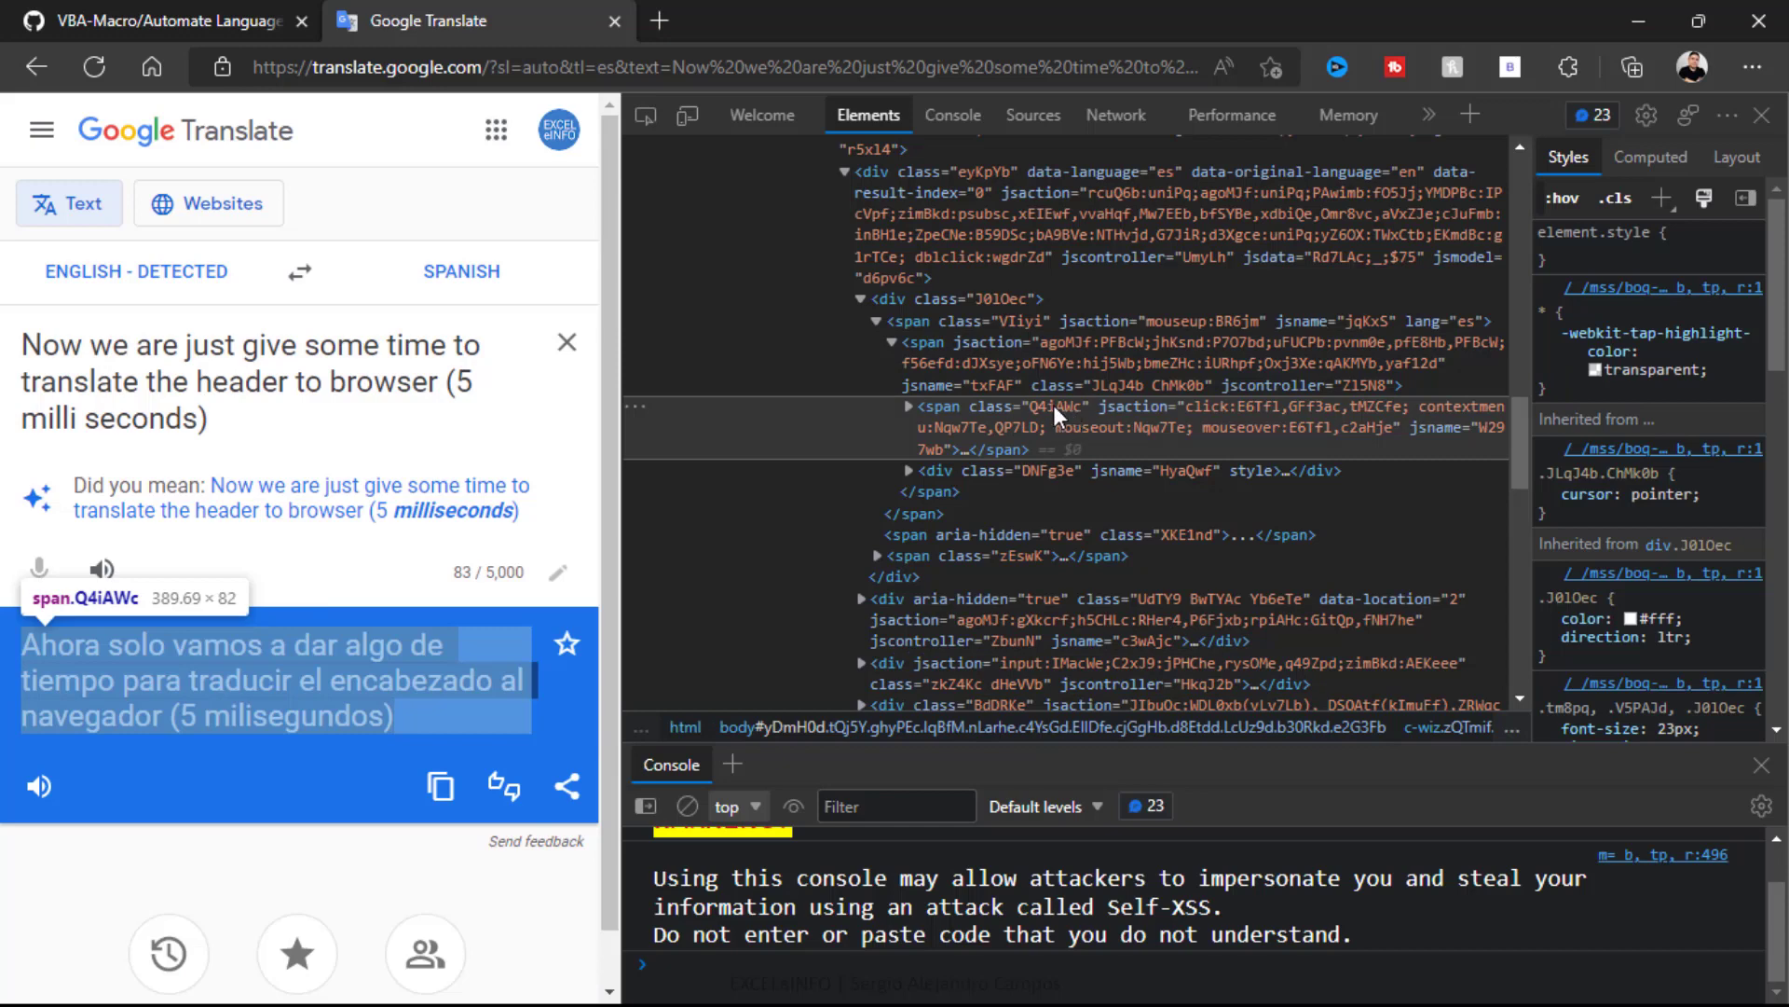
- Review the .innerText lookup, then execute the AutoTranslate assignment line
key(alt+Tab)
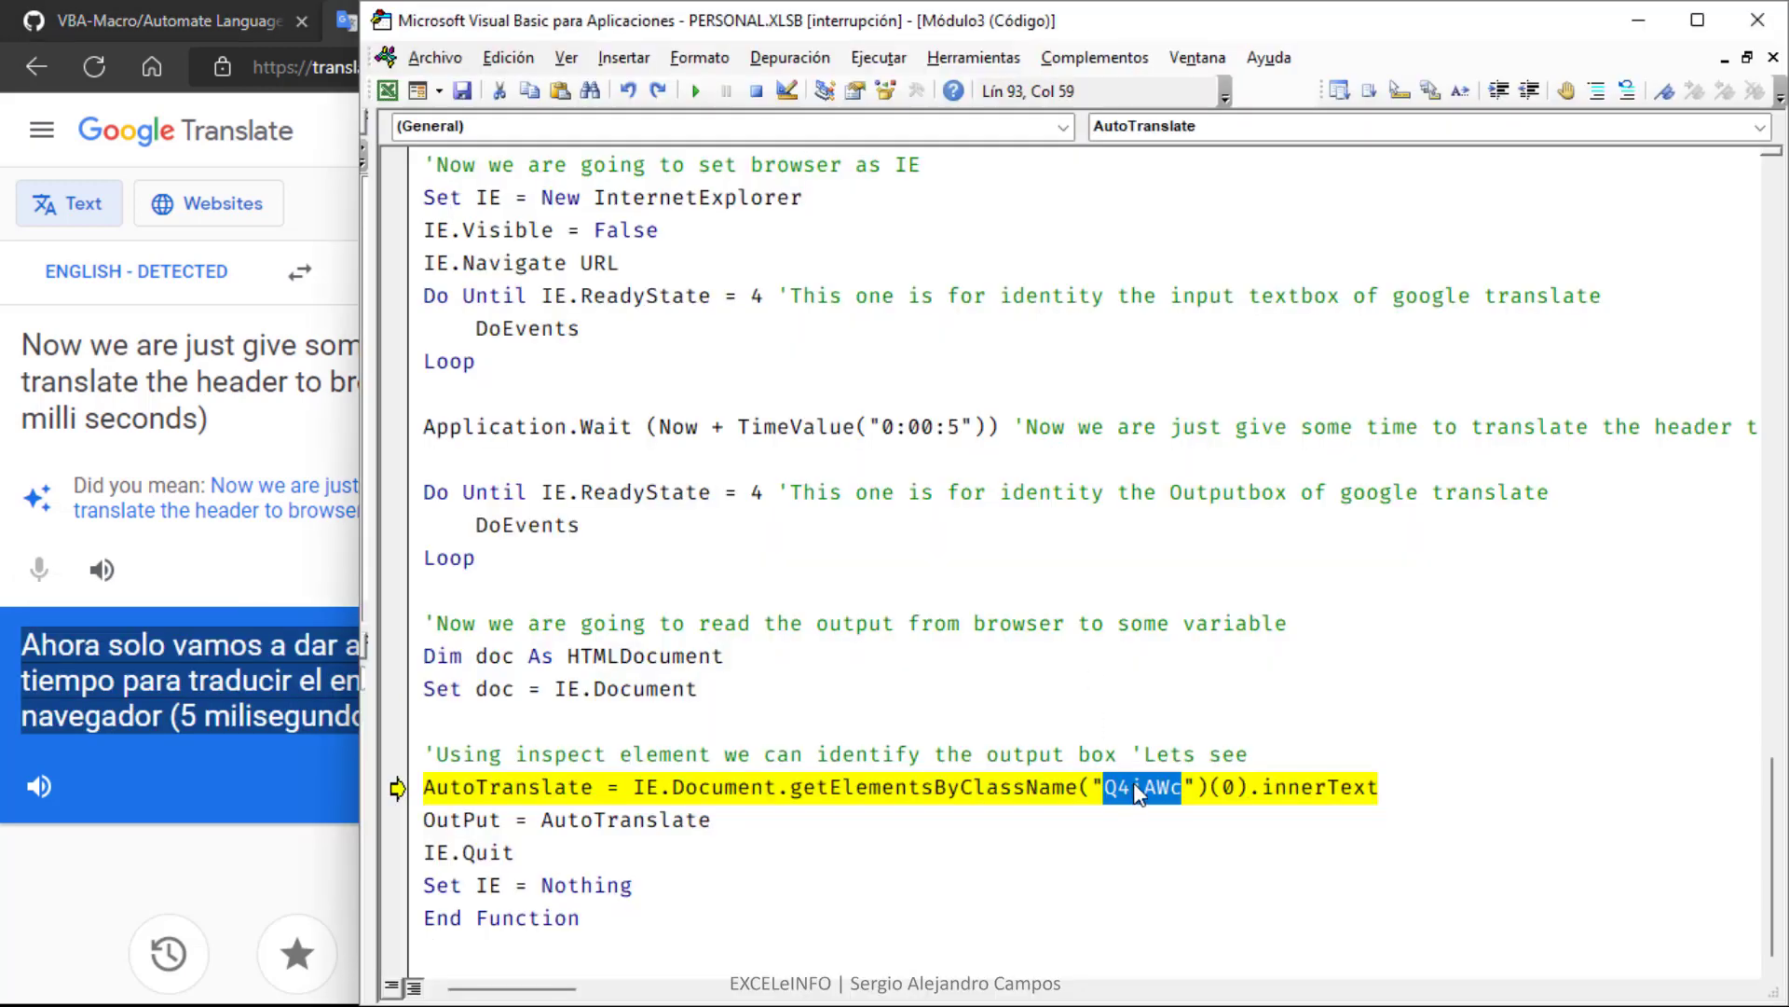
drag(1407, 787, 786, 786)
key(alt+Tab)
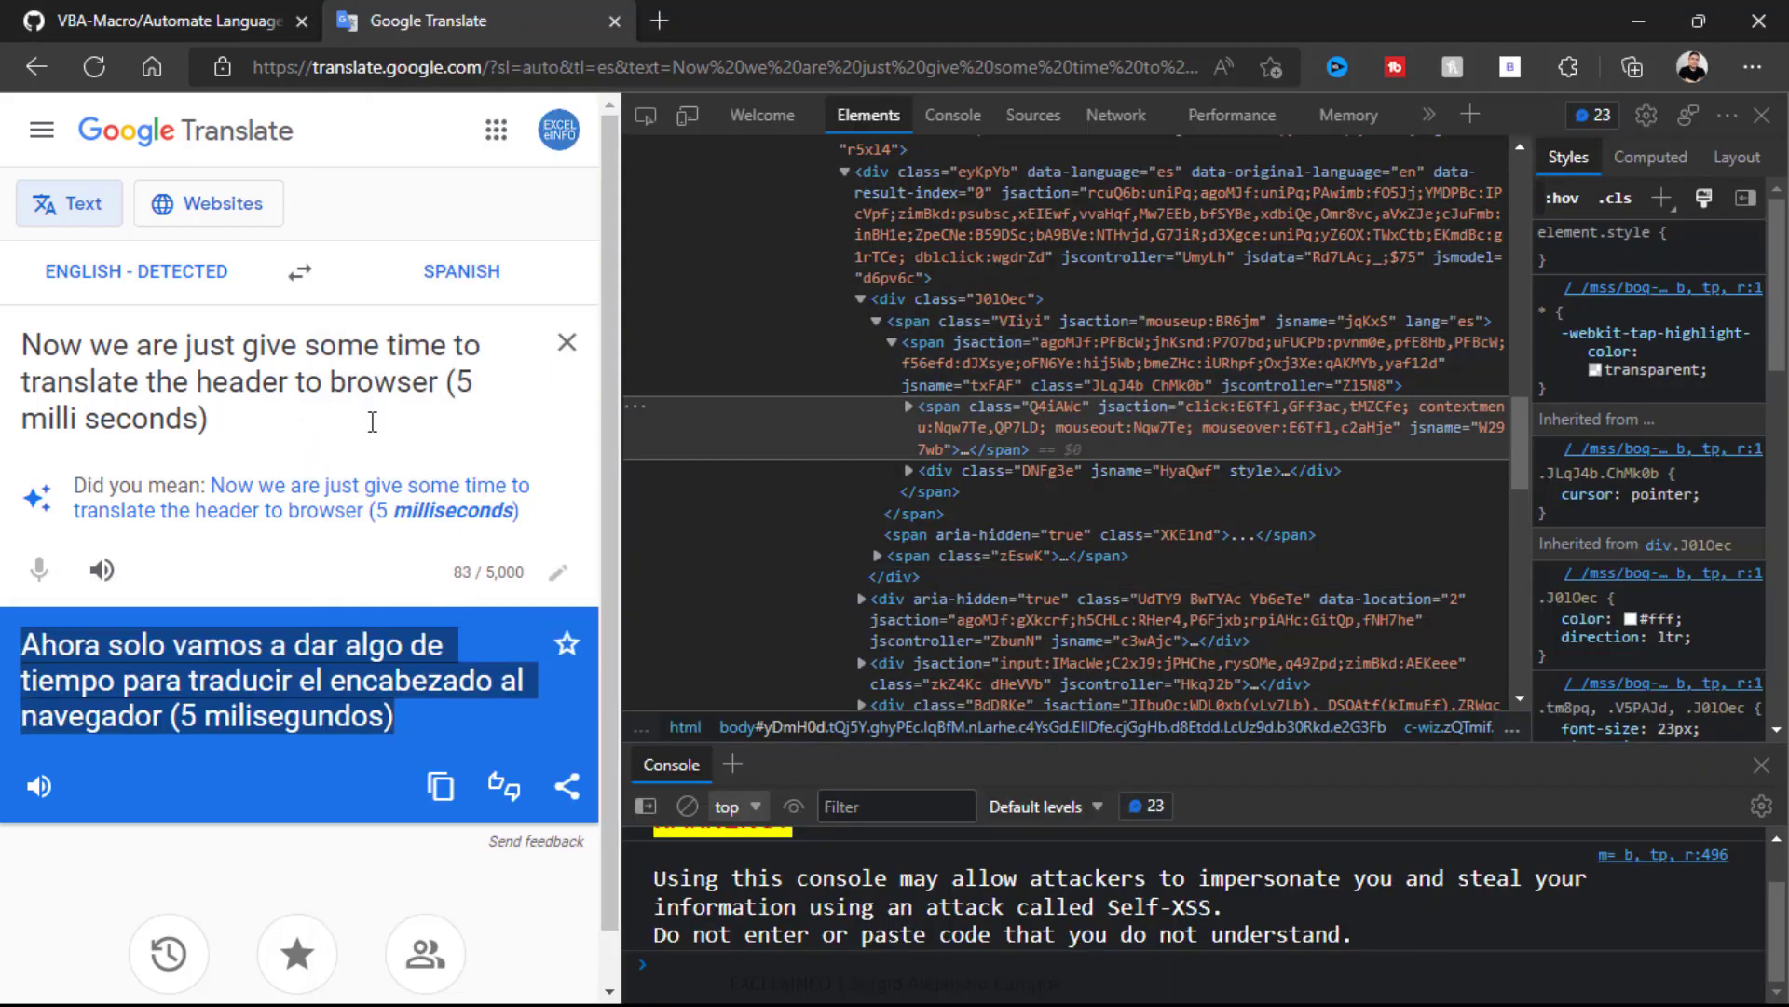
key(alt+Tab)
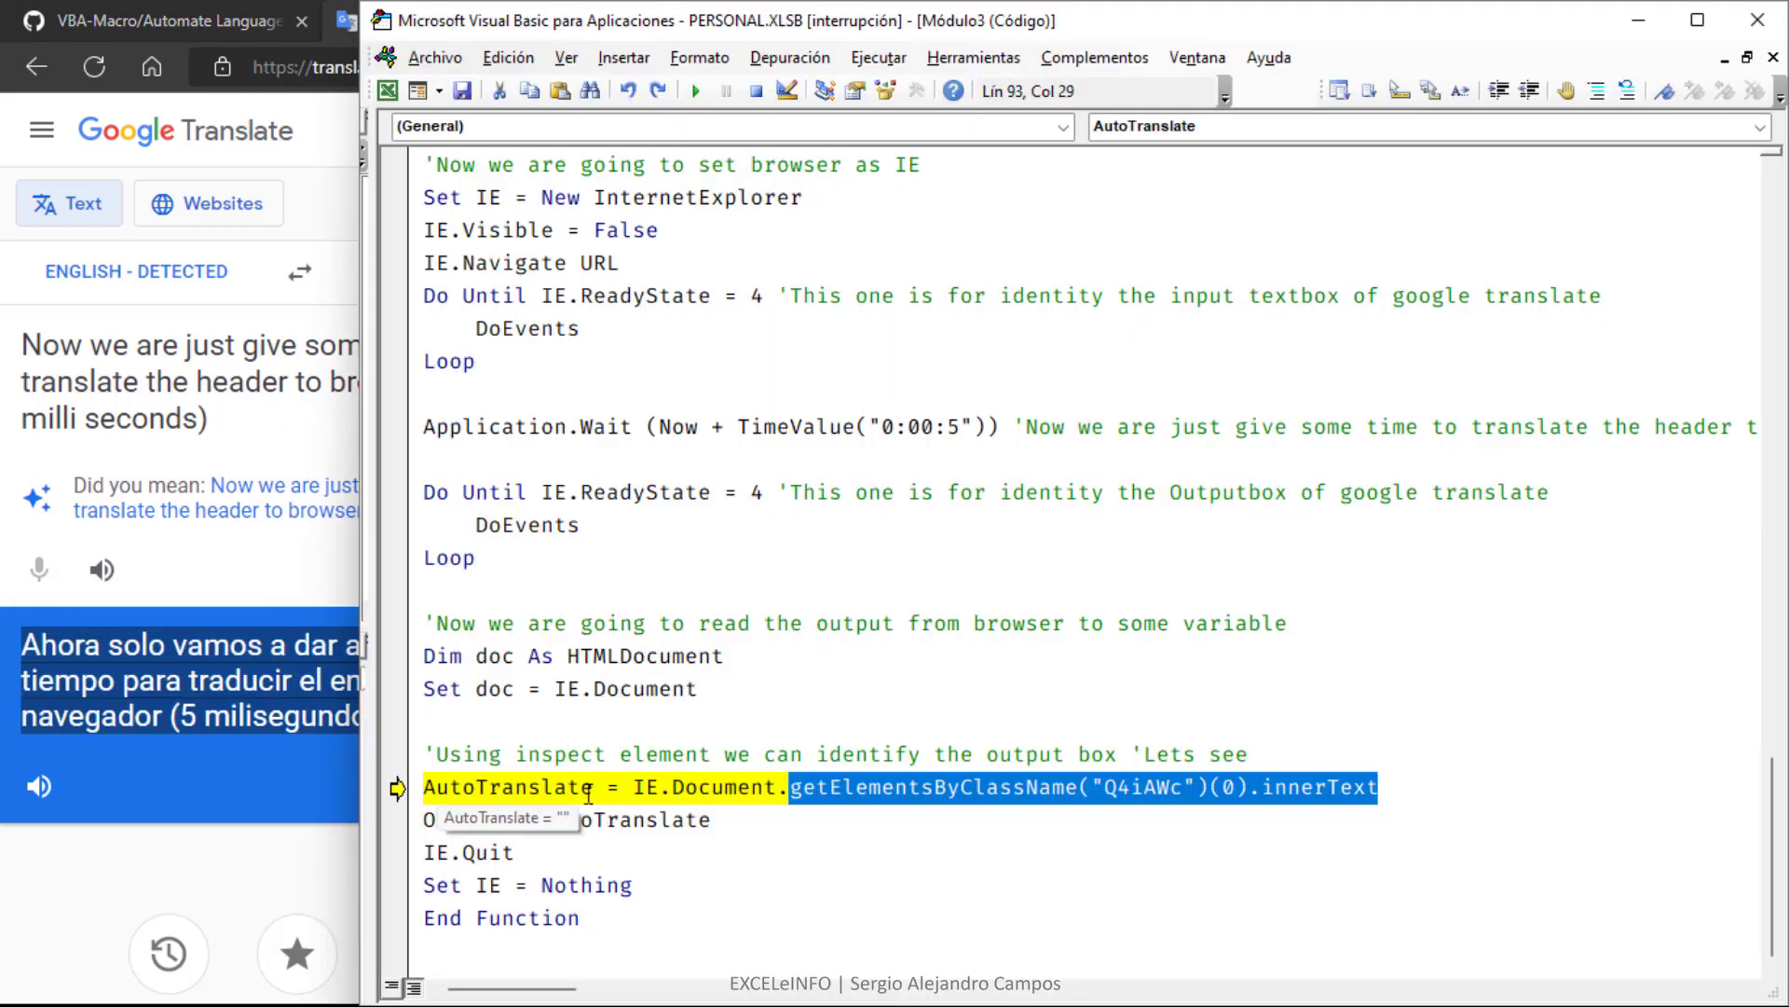
drag(592, 787, 424, 787)
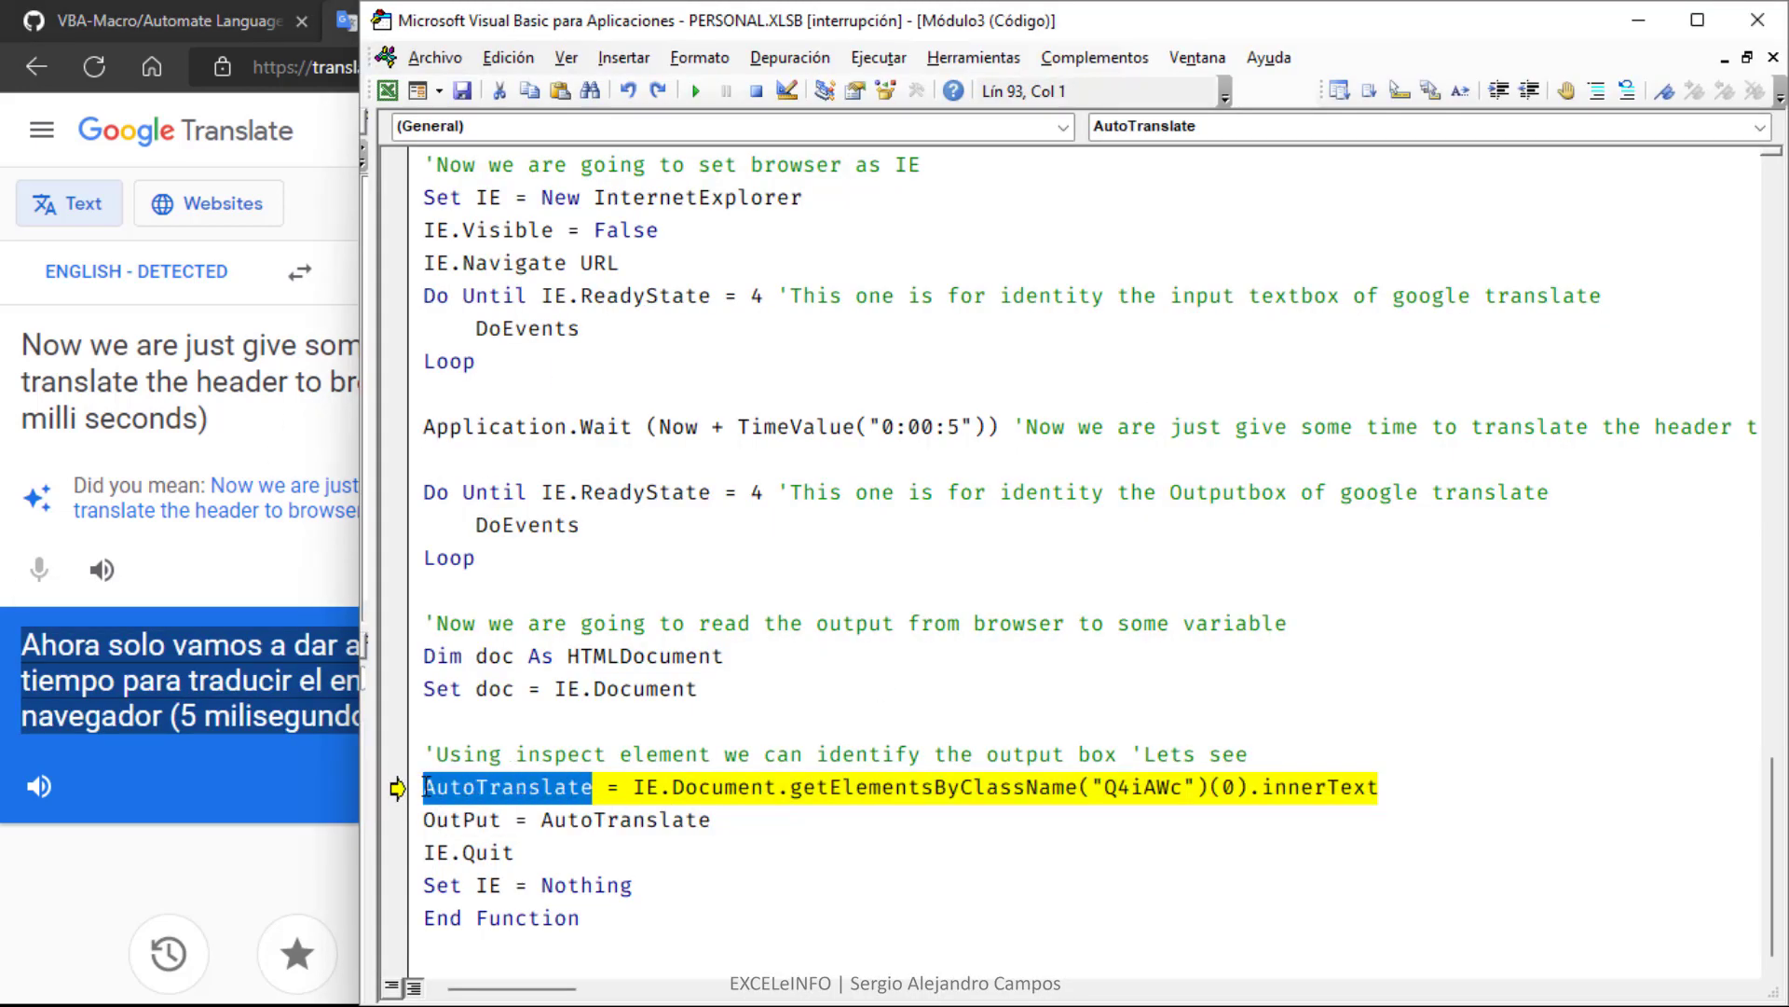
click(869, 789)
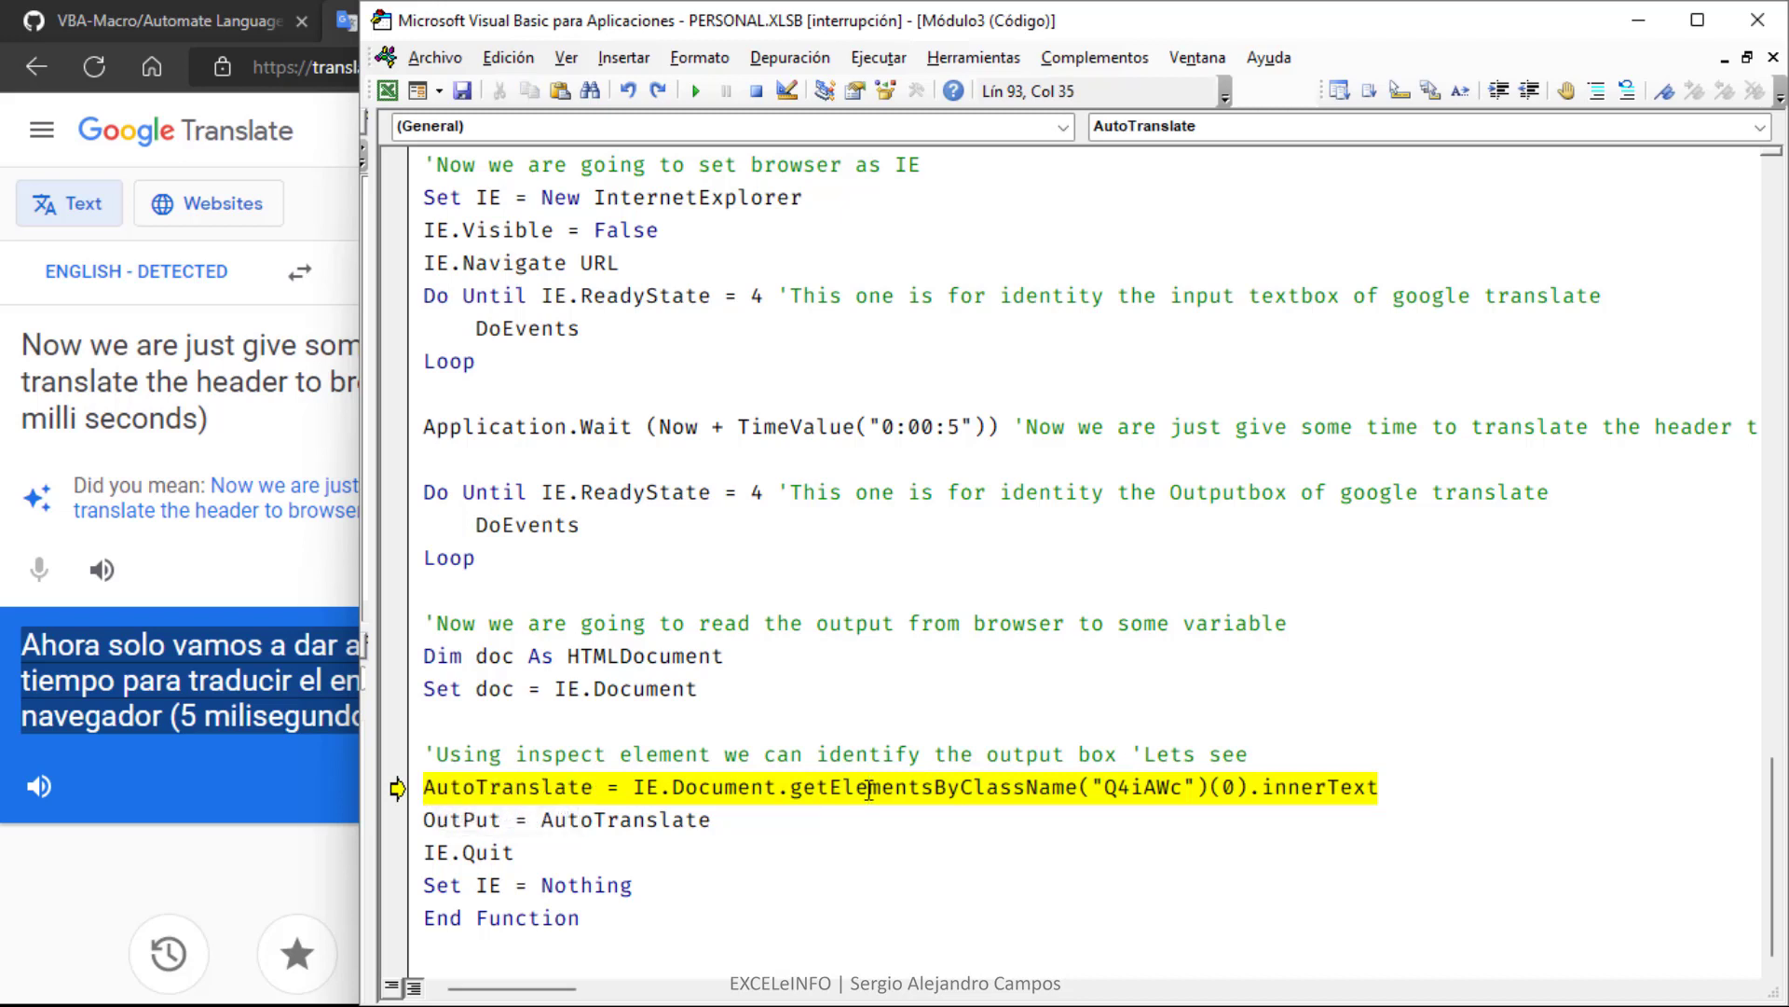
key(F8)
- Step through the OutPut, IE.Quit and Set IE = Nothing lines back to the caller
drag(424, 821, 725, 826)
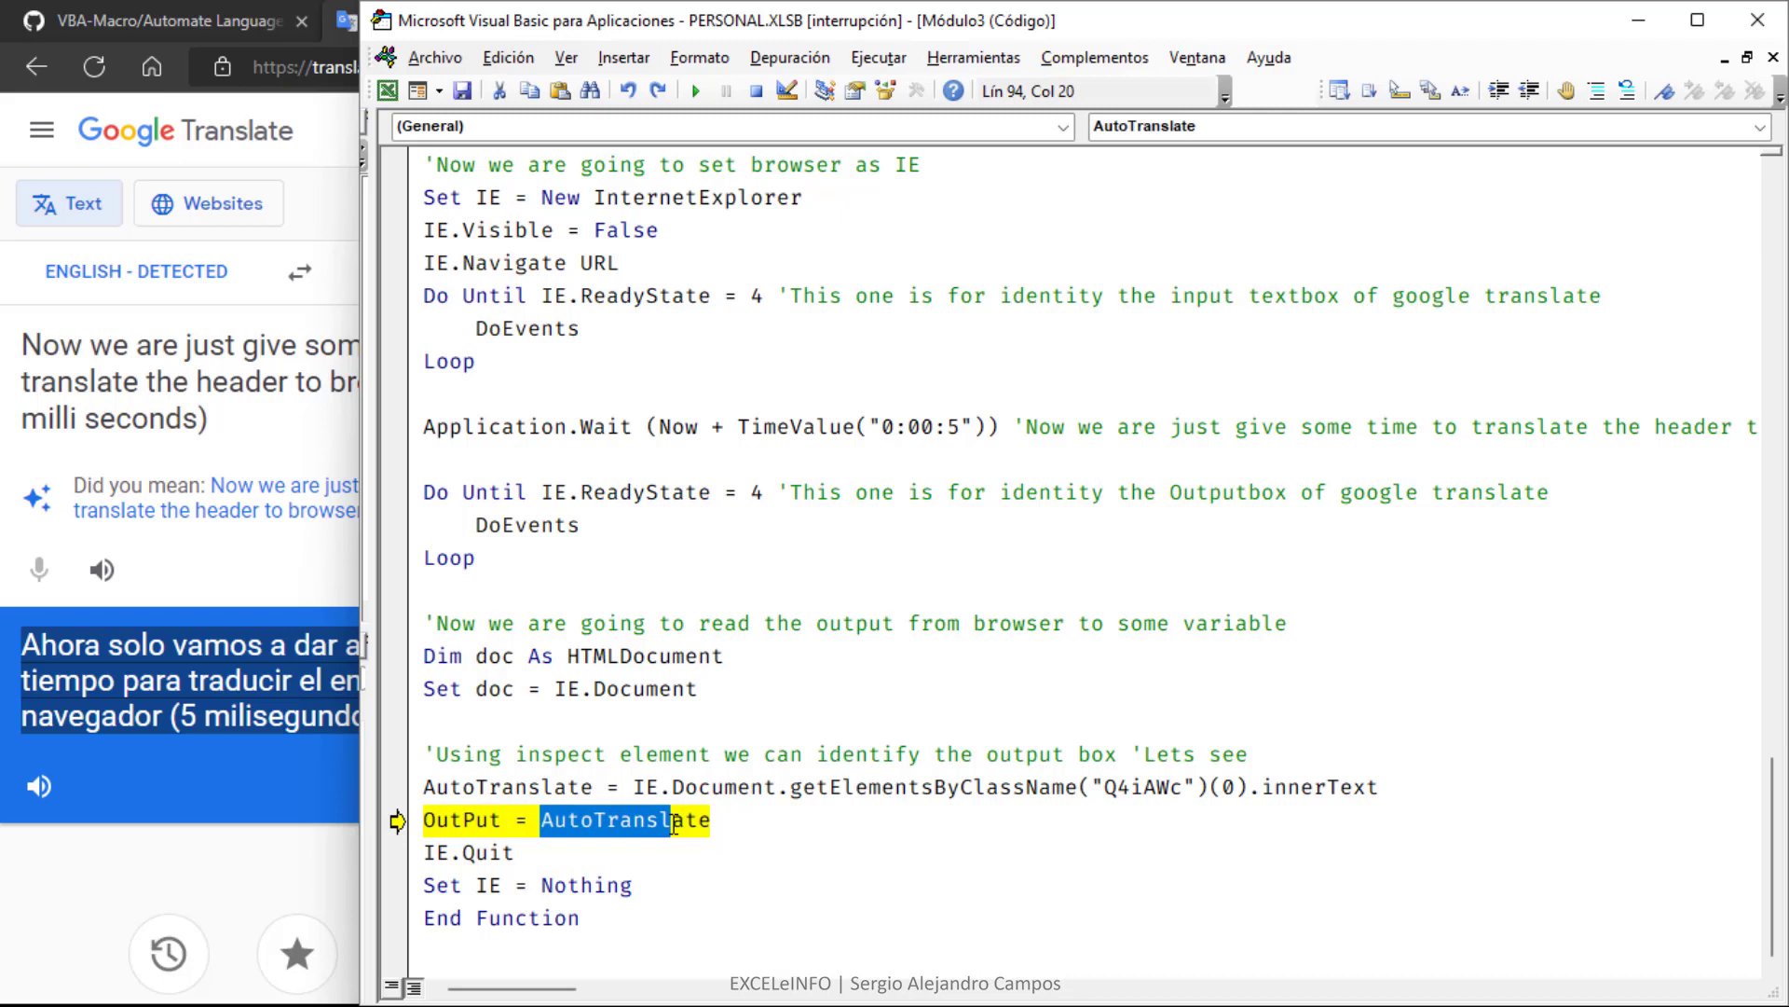
click(728, 824)
drag(424, 788, 1423, 794)
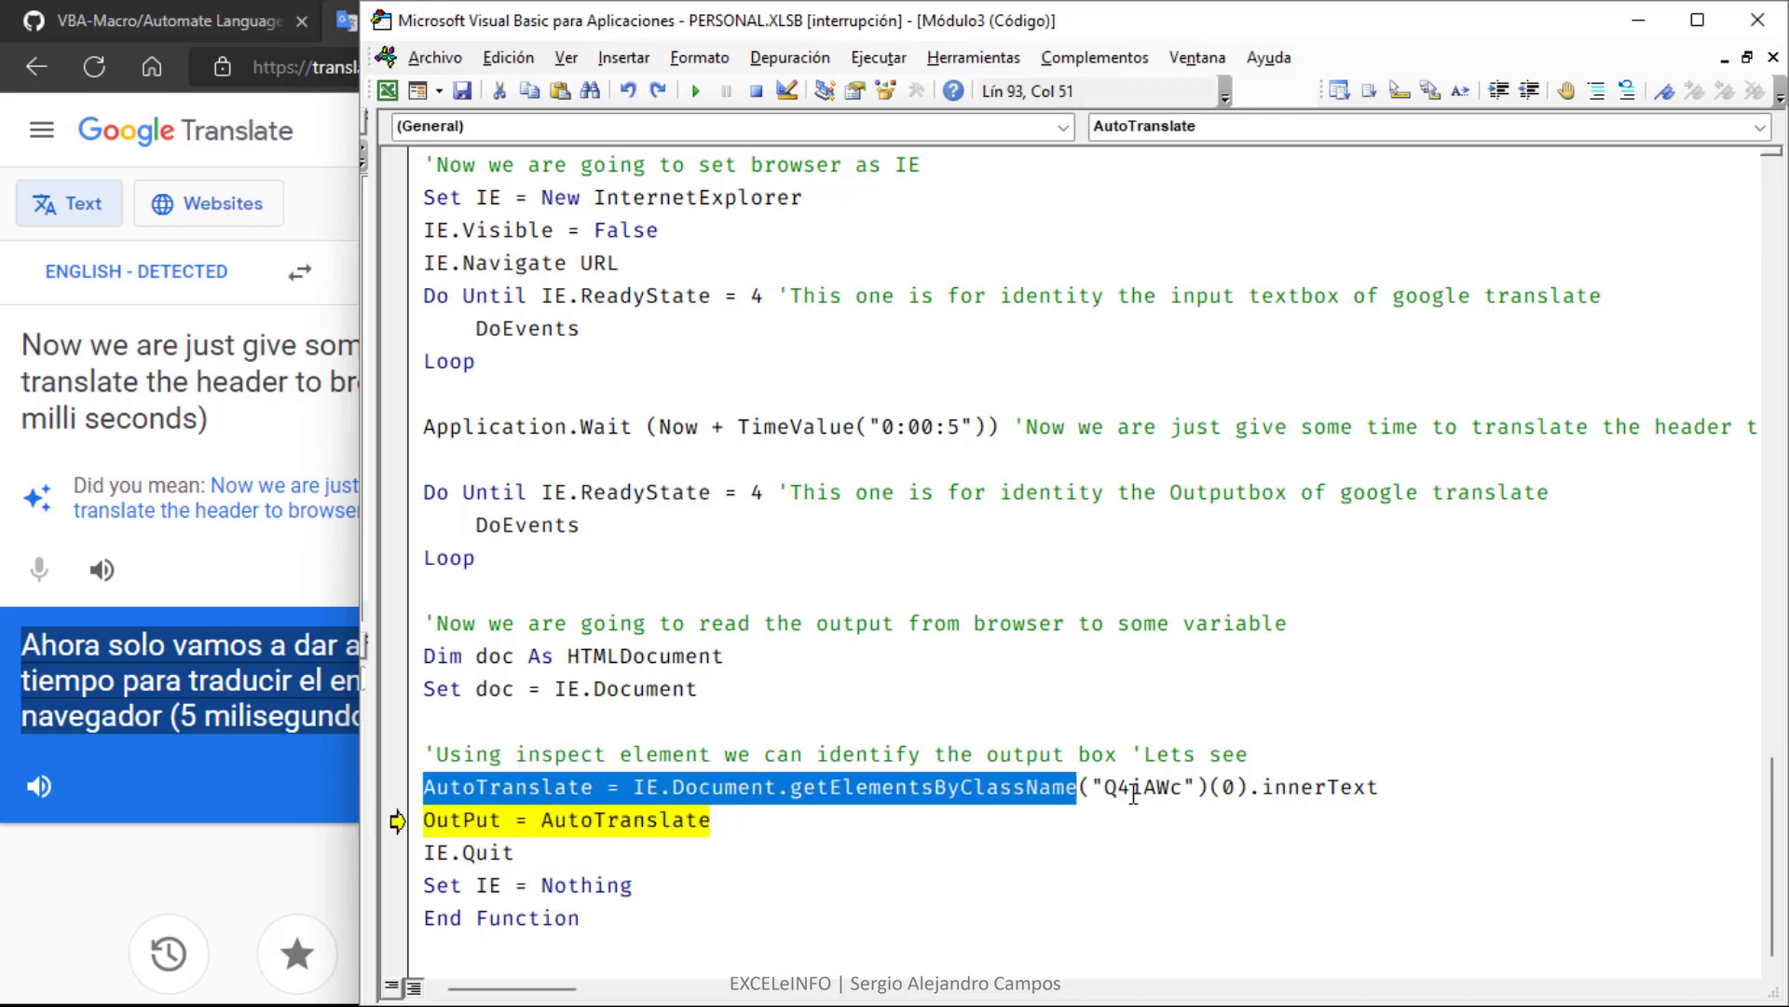
click(787, 827)
key(F8)
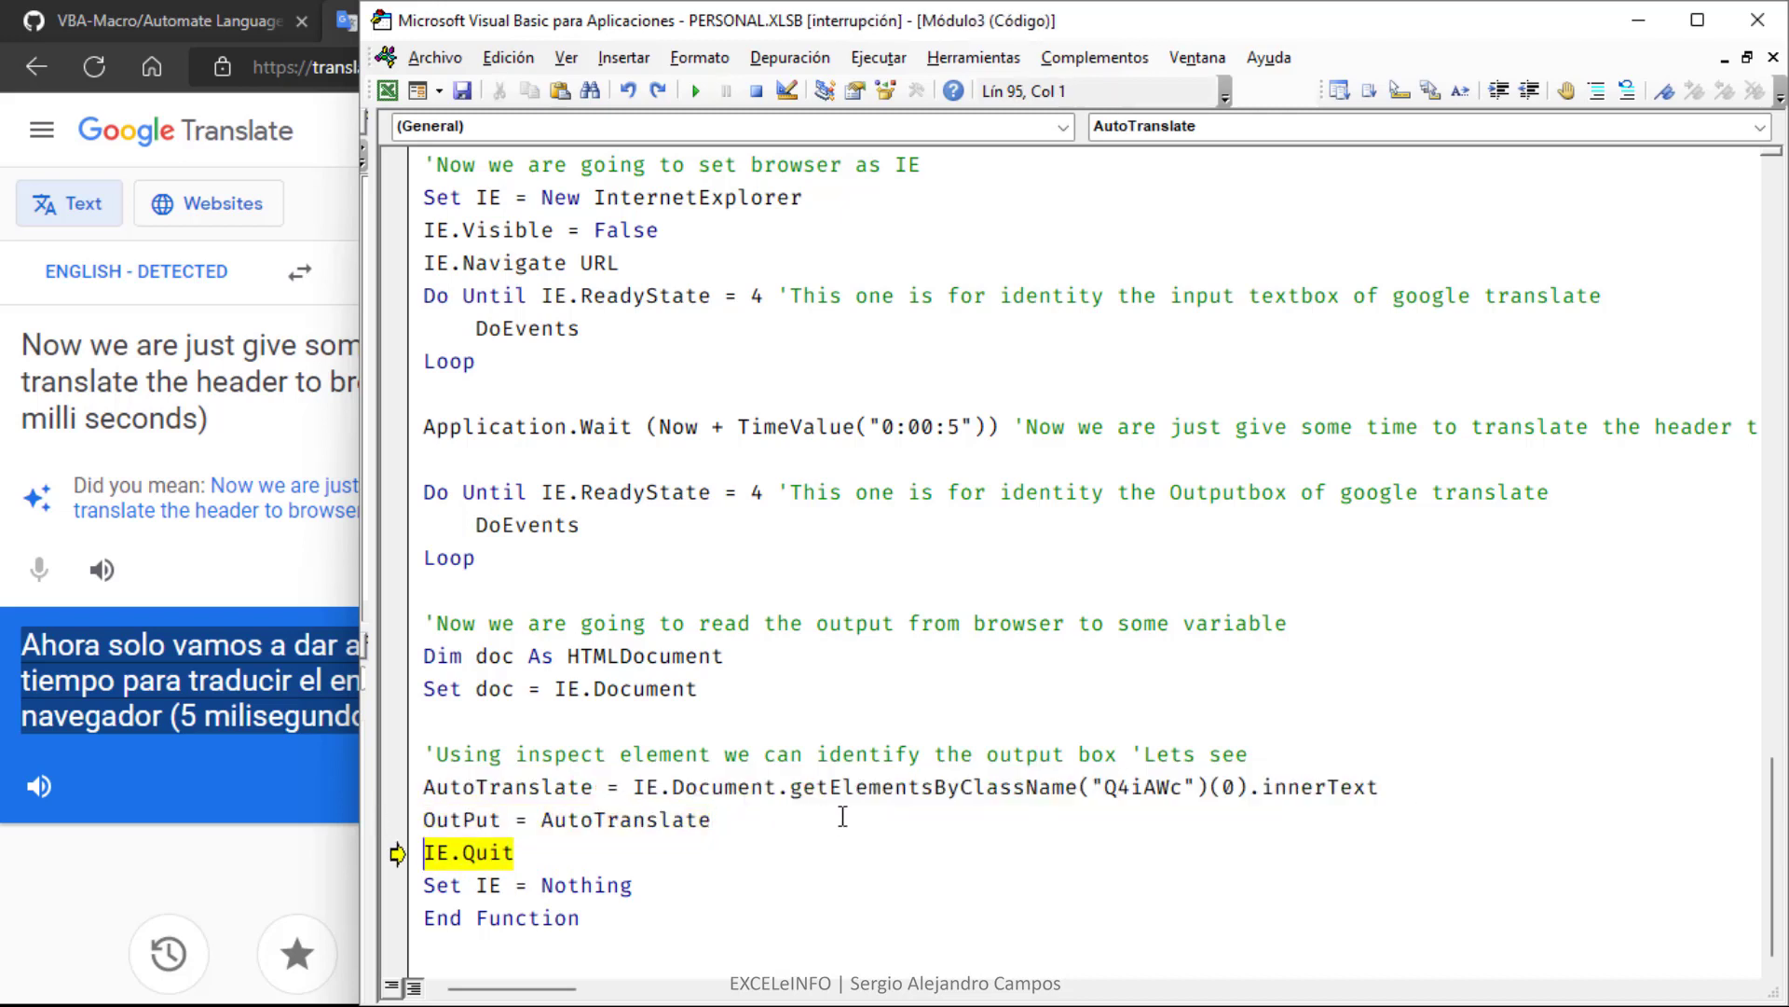
drag(461, 853, 634, 885)
key(F8)
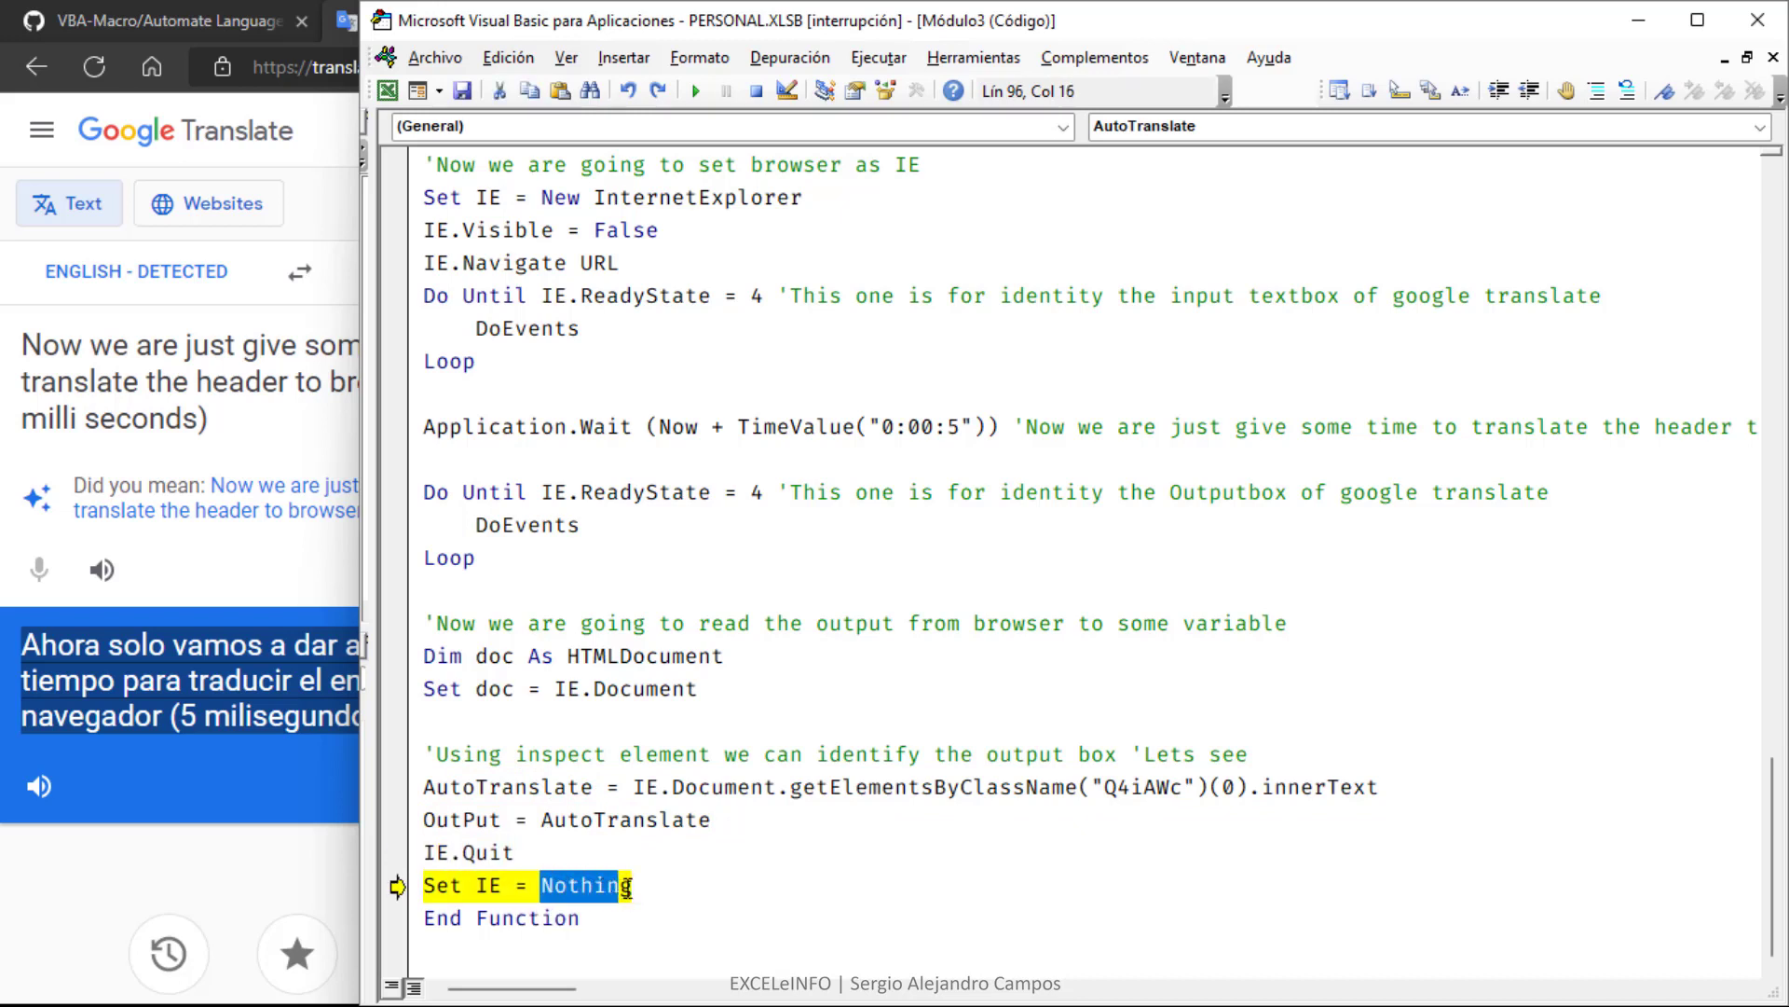
click(651, 886)
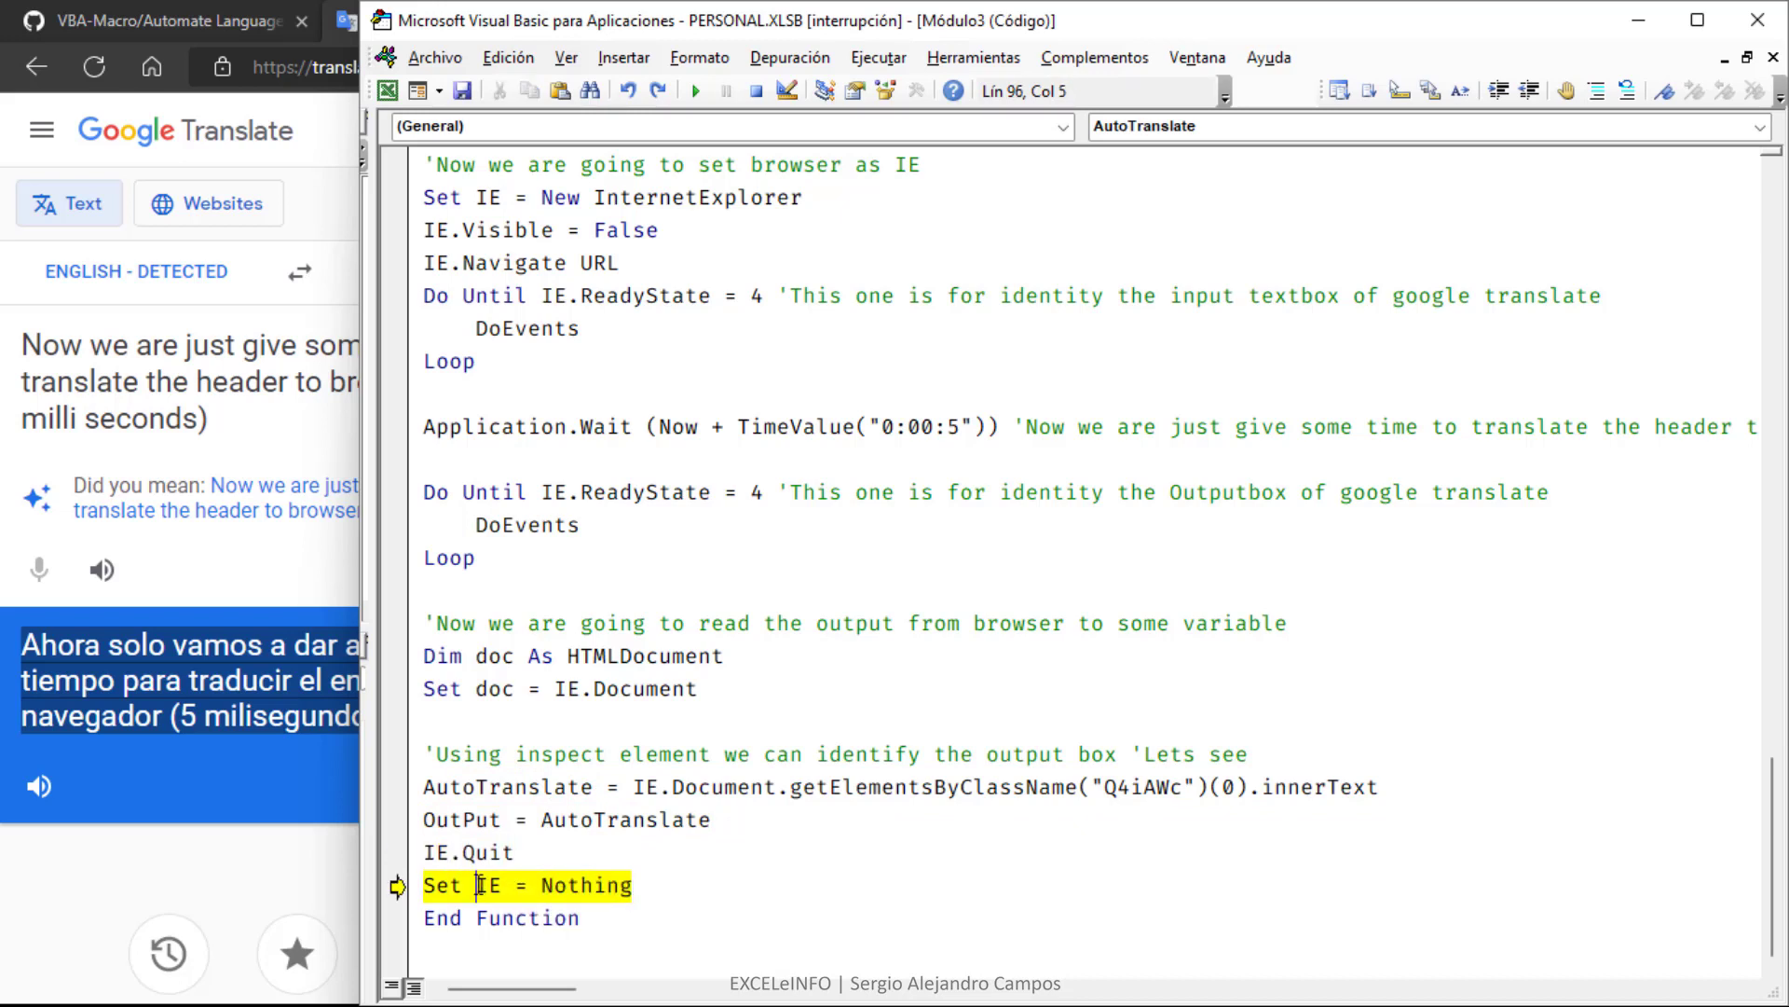
drag(476, 886, 503, 885)
key(F8)
key(F8)
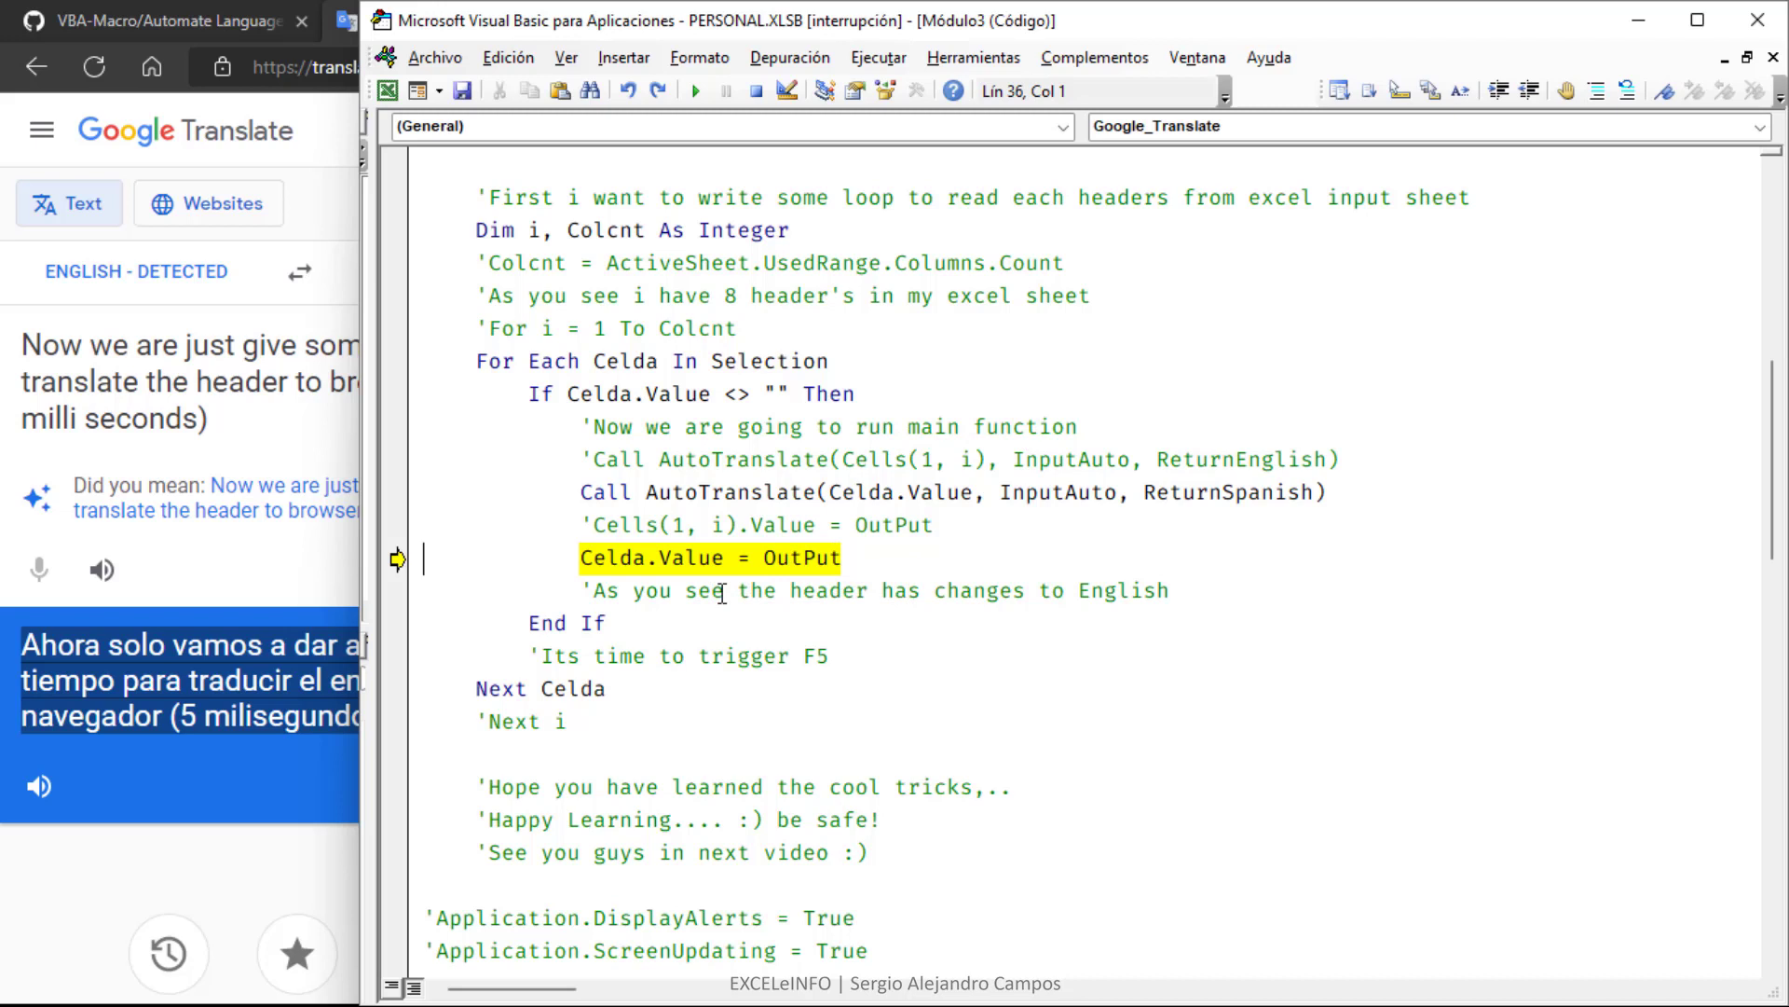
drag(650, 496, 1351, 496)
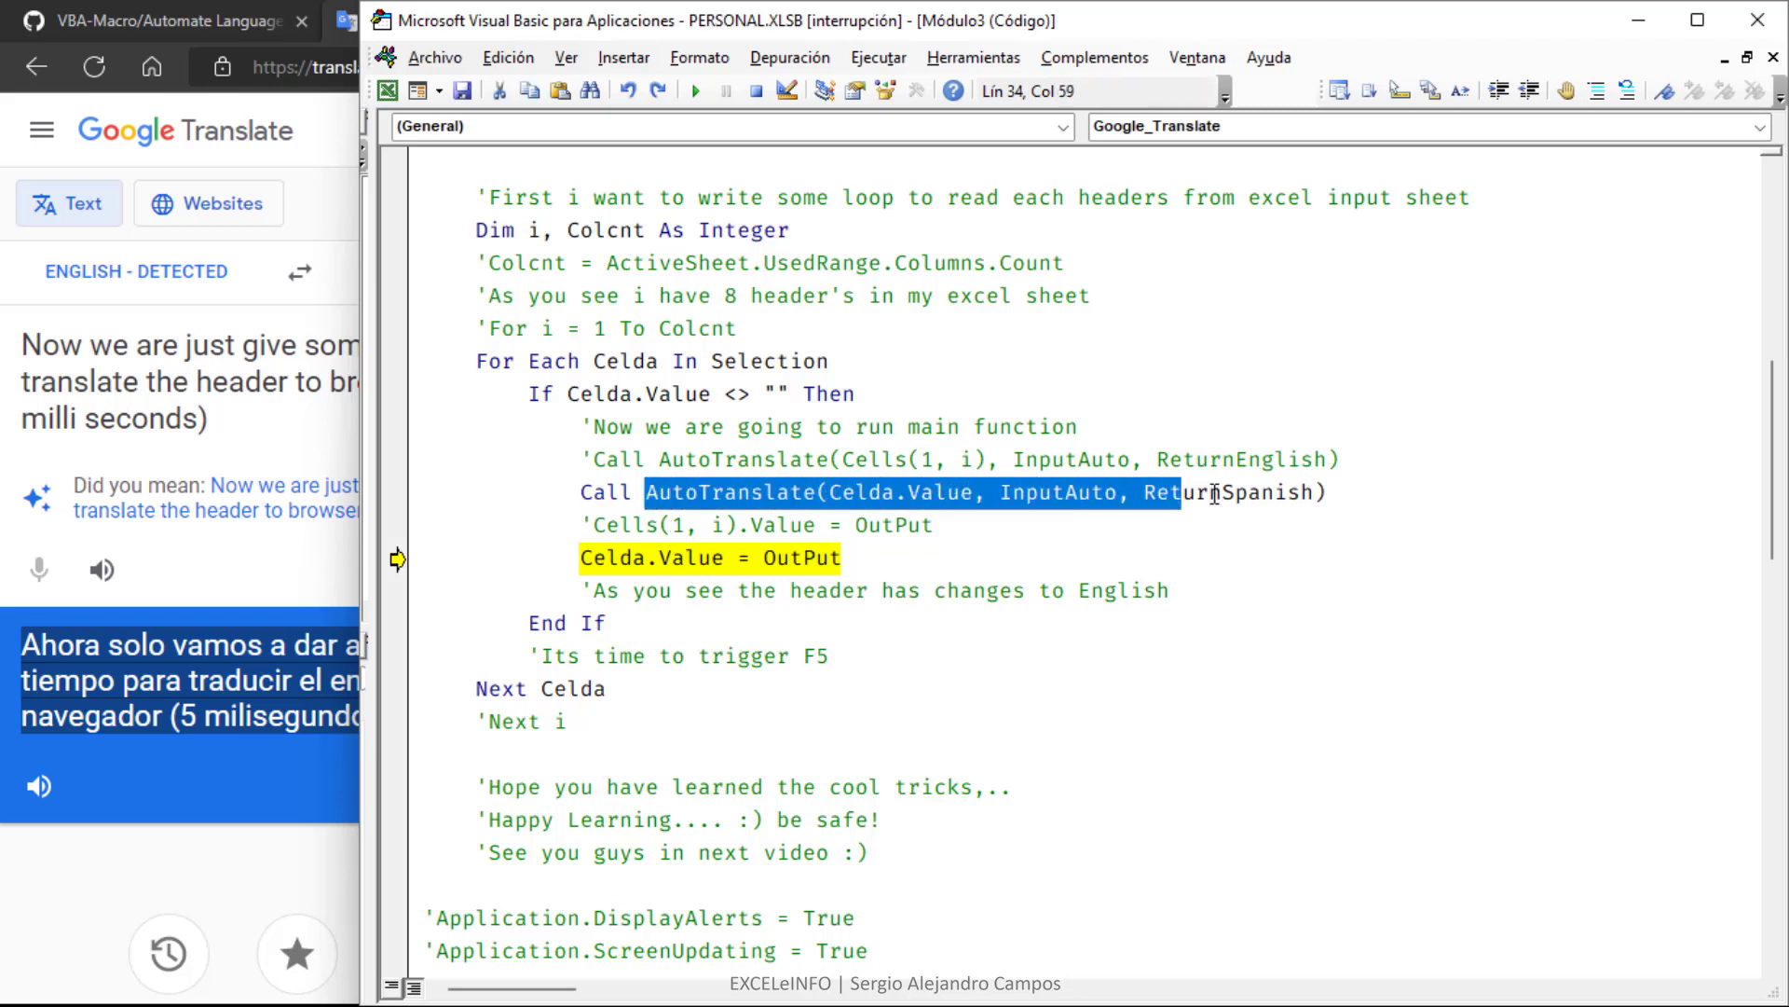
key(alt+Tab)
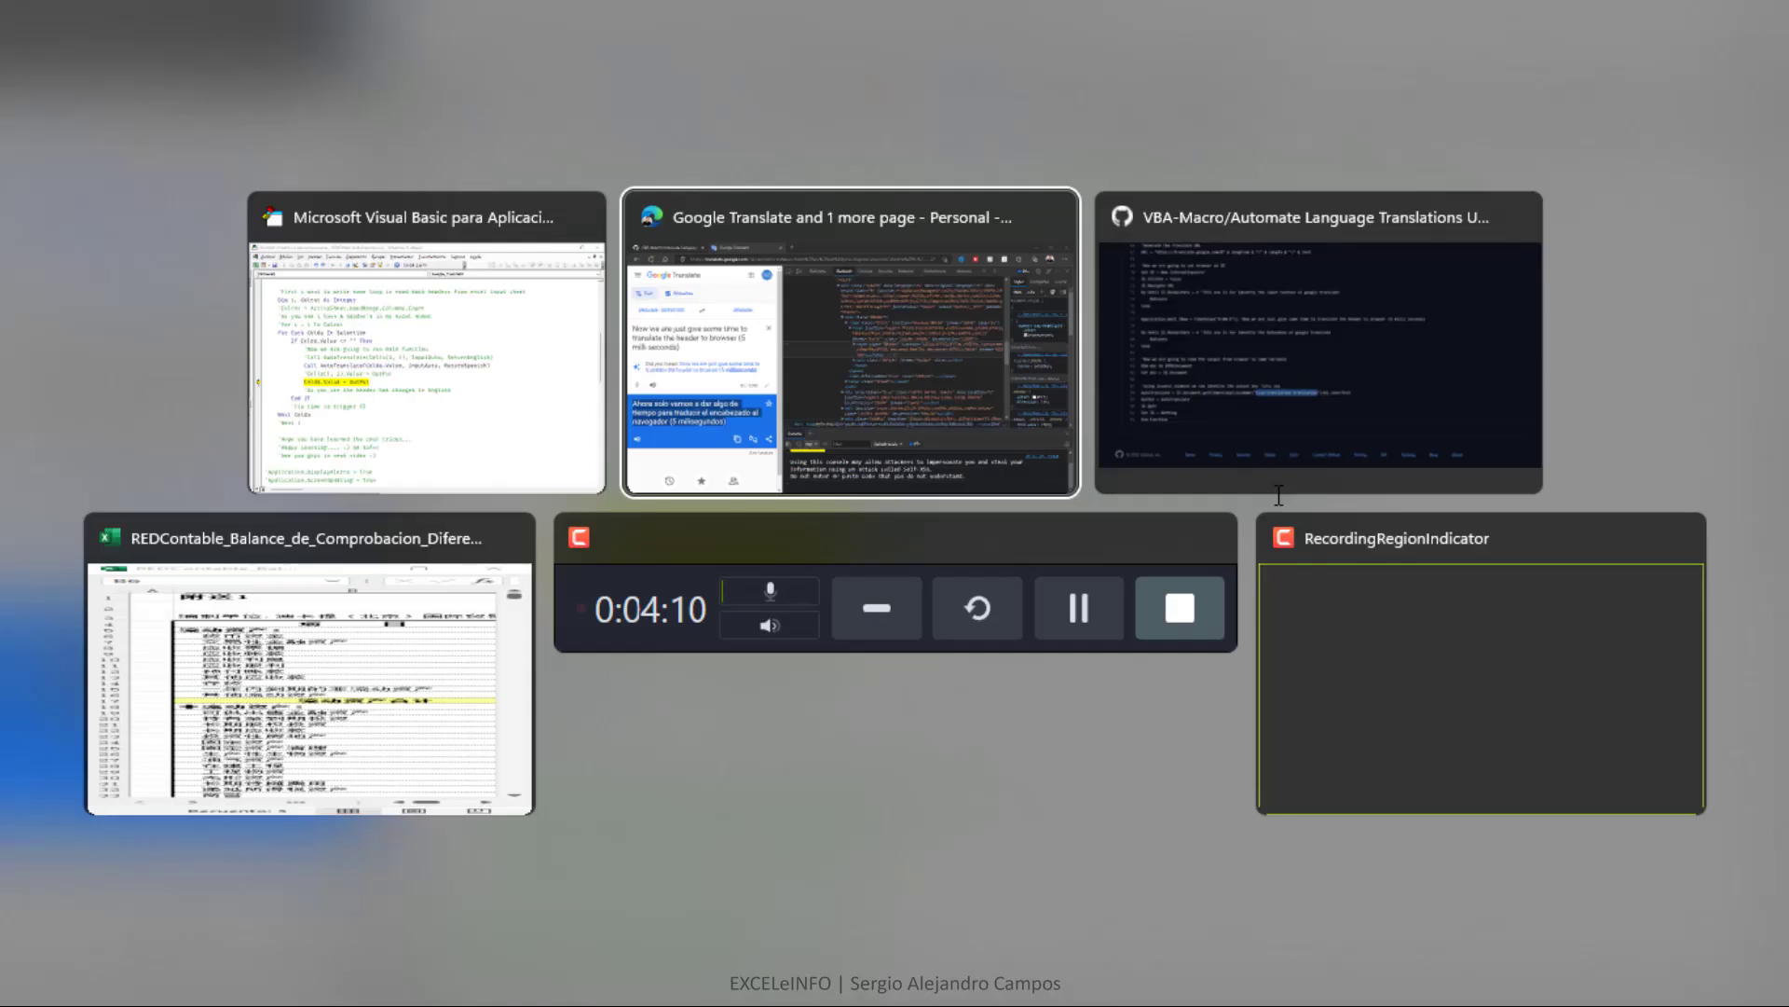
key(alt+Tab)
key(alt+Tab)
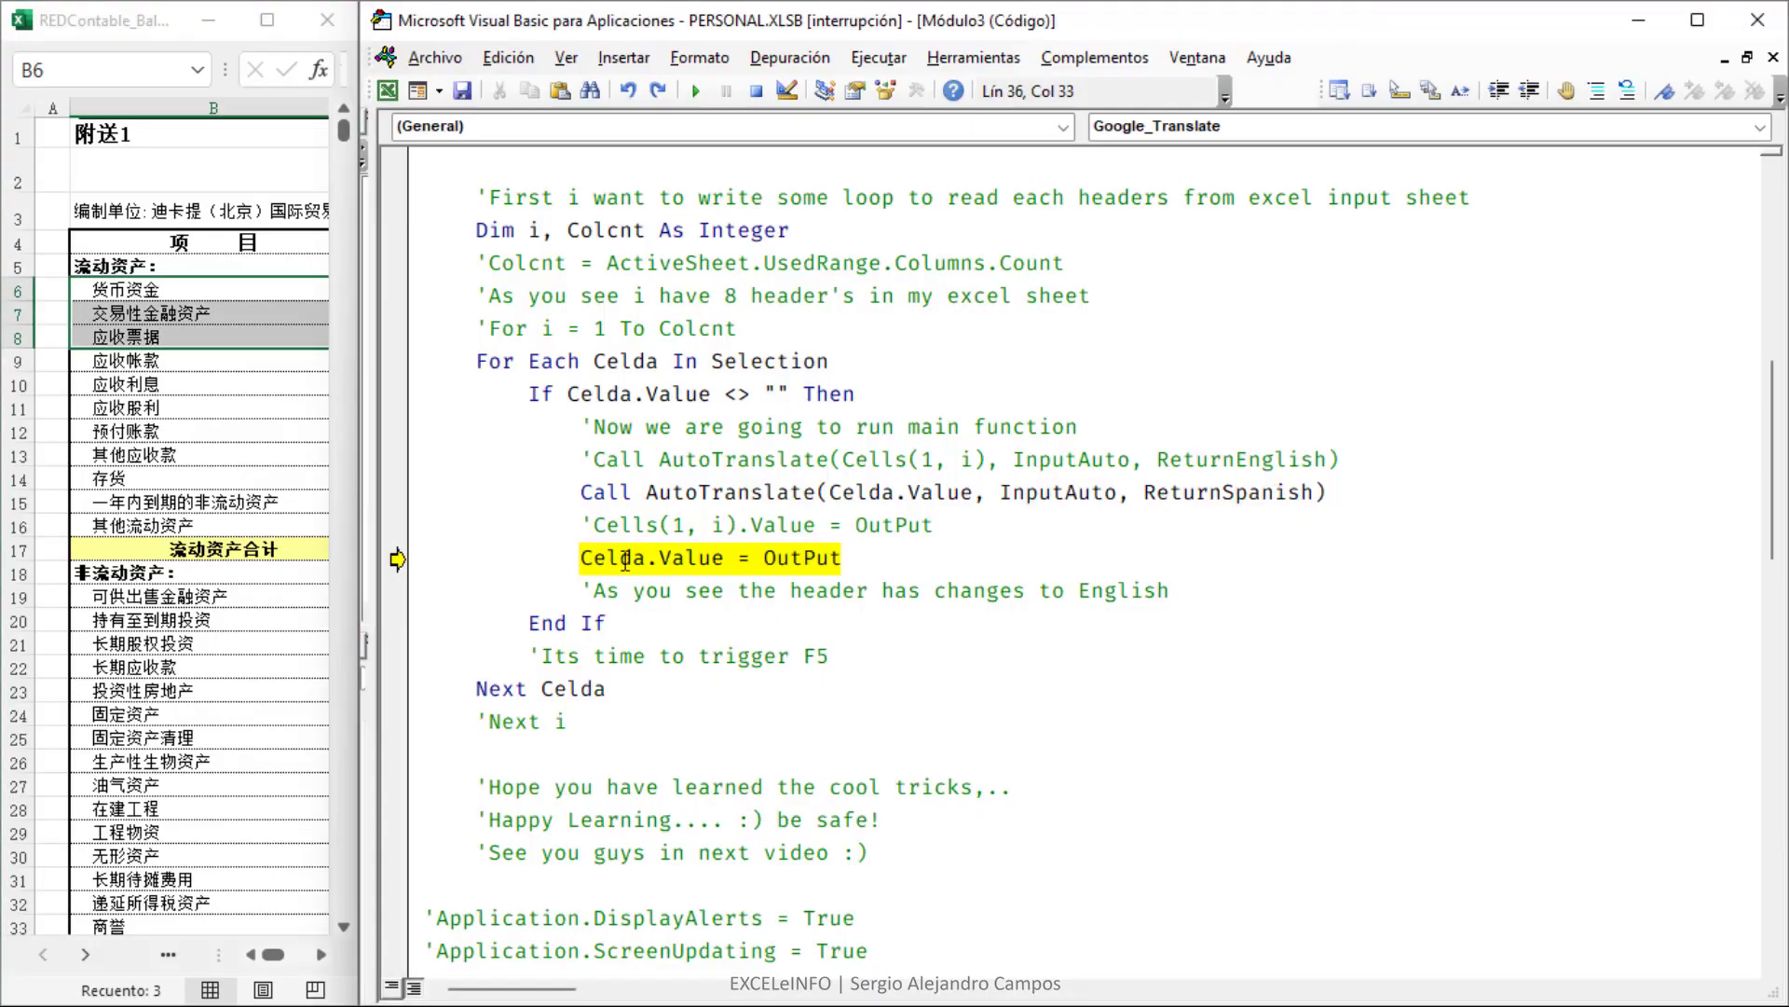
double_click(689, 557)
double_click(612, 557)
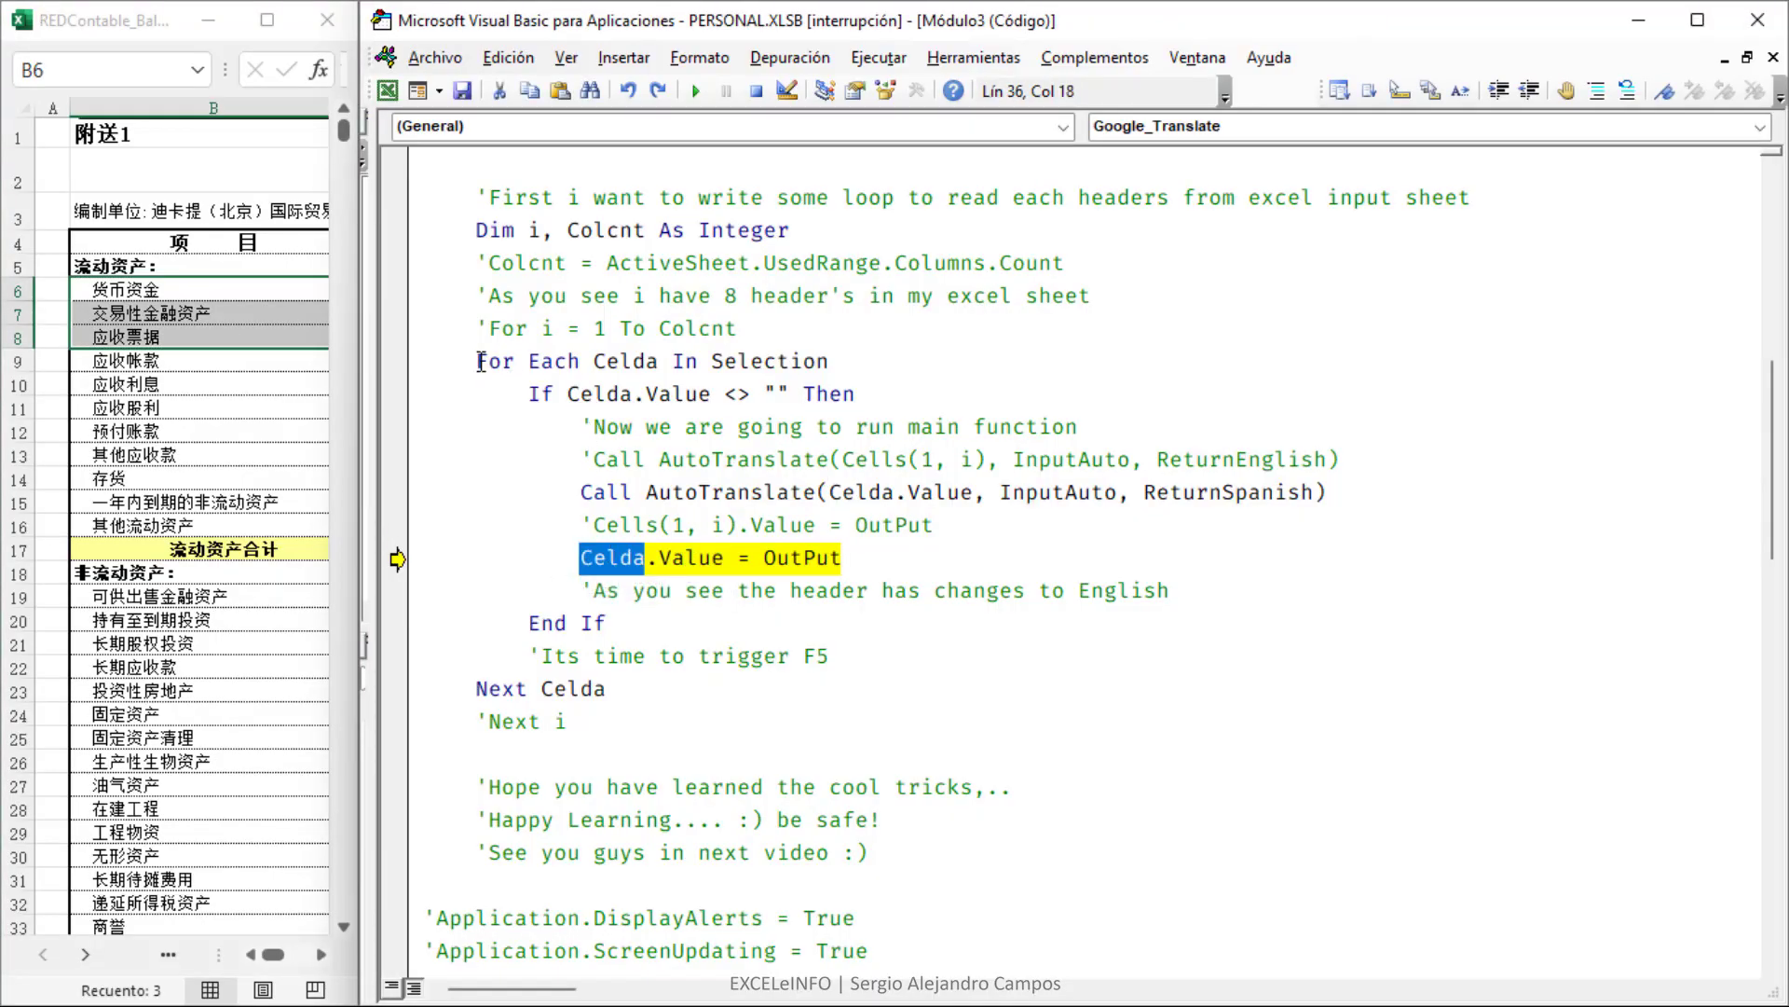
drag(477, 361, 822, 387)
click(822, 390)
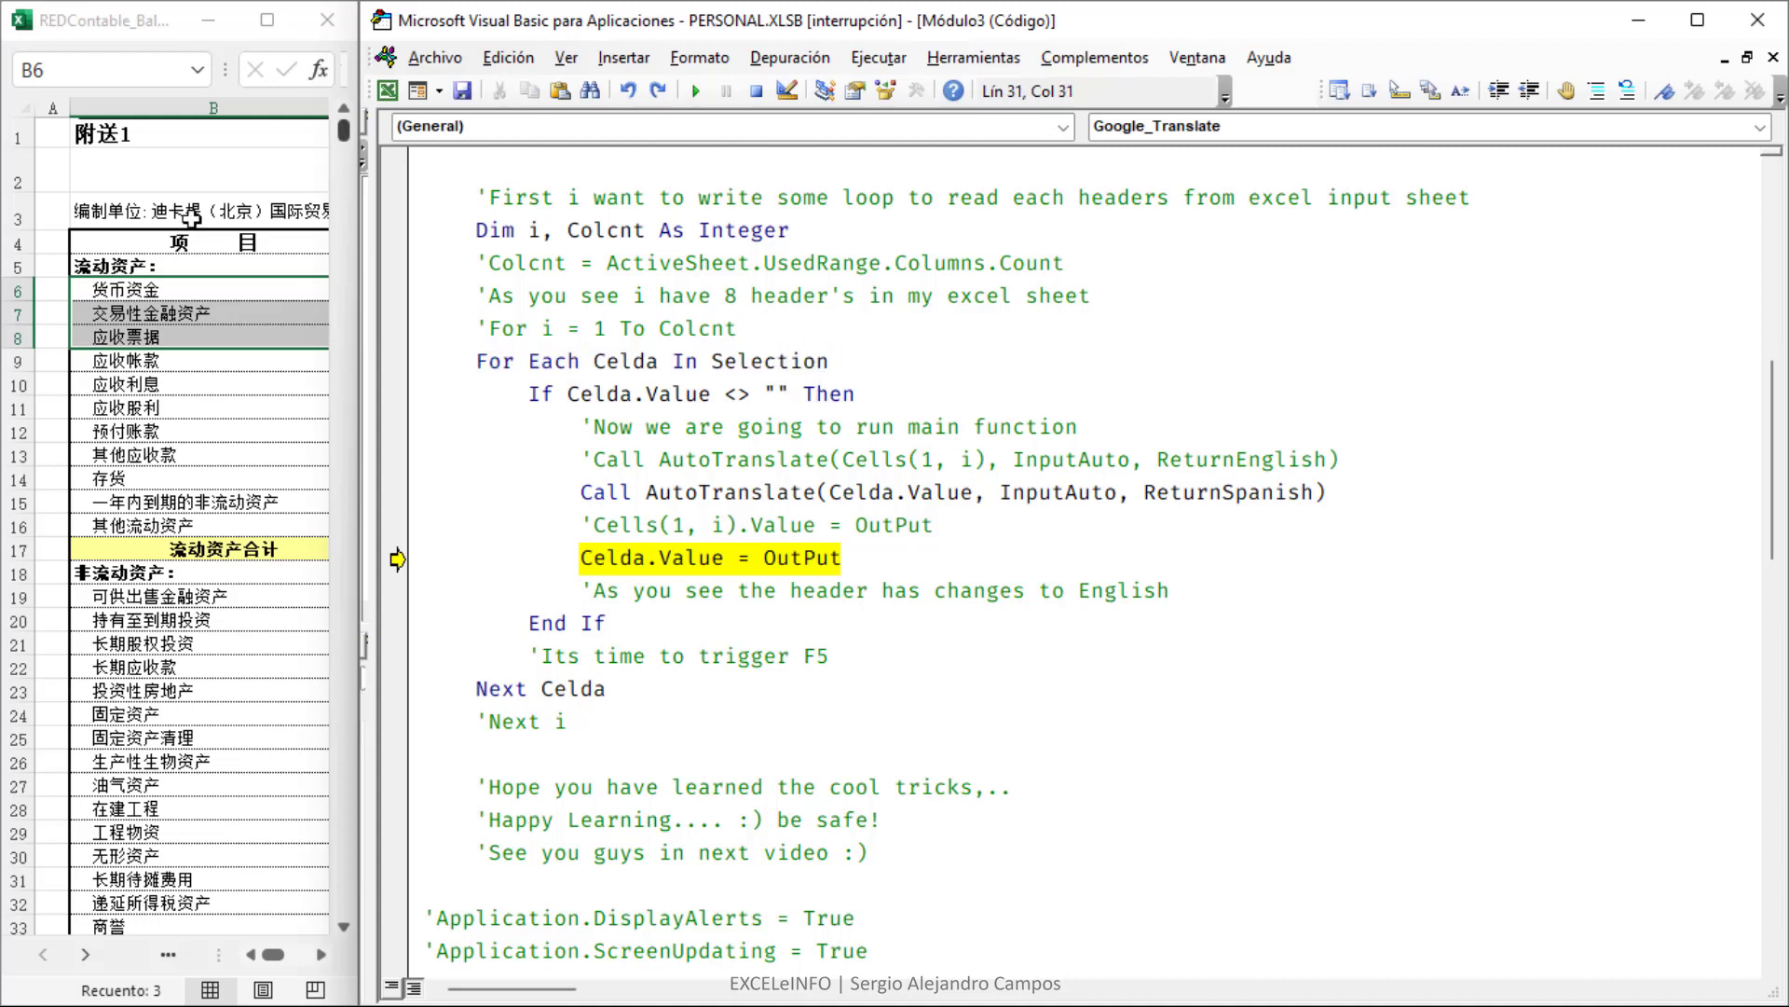
click(725, 558)
mouse_move(801, 558)
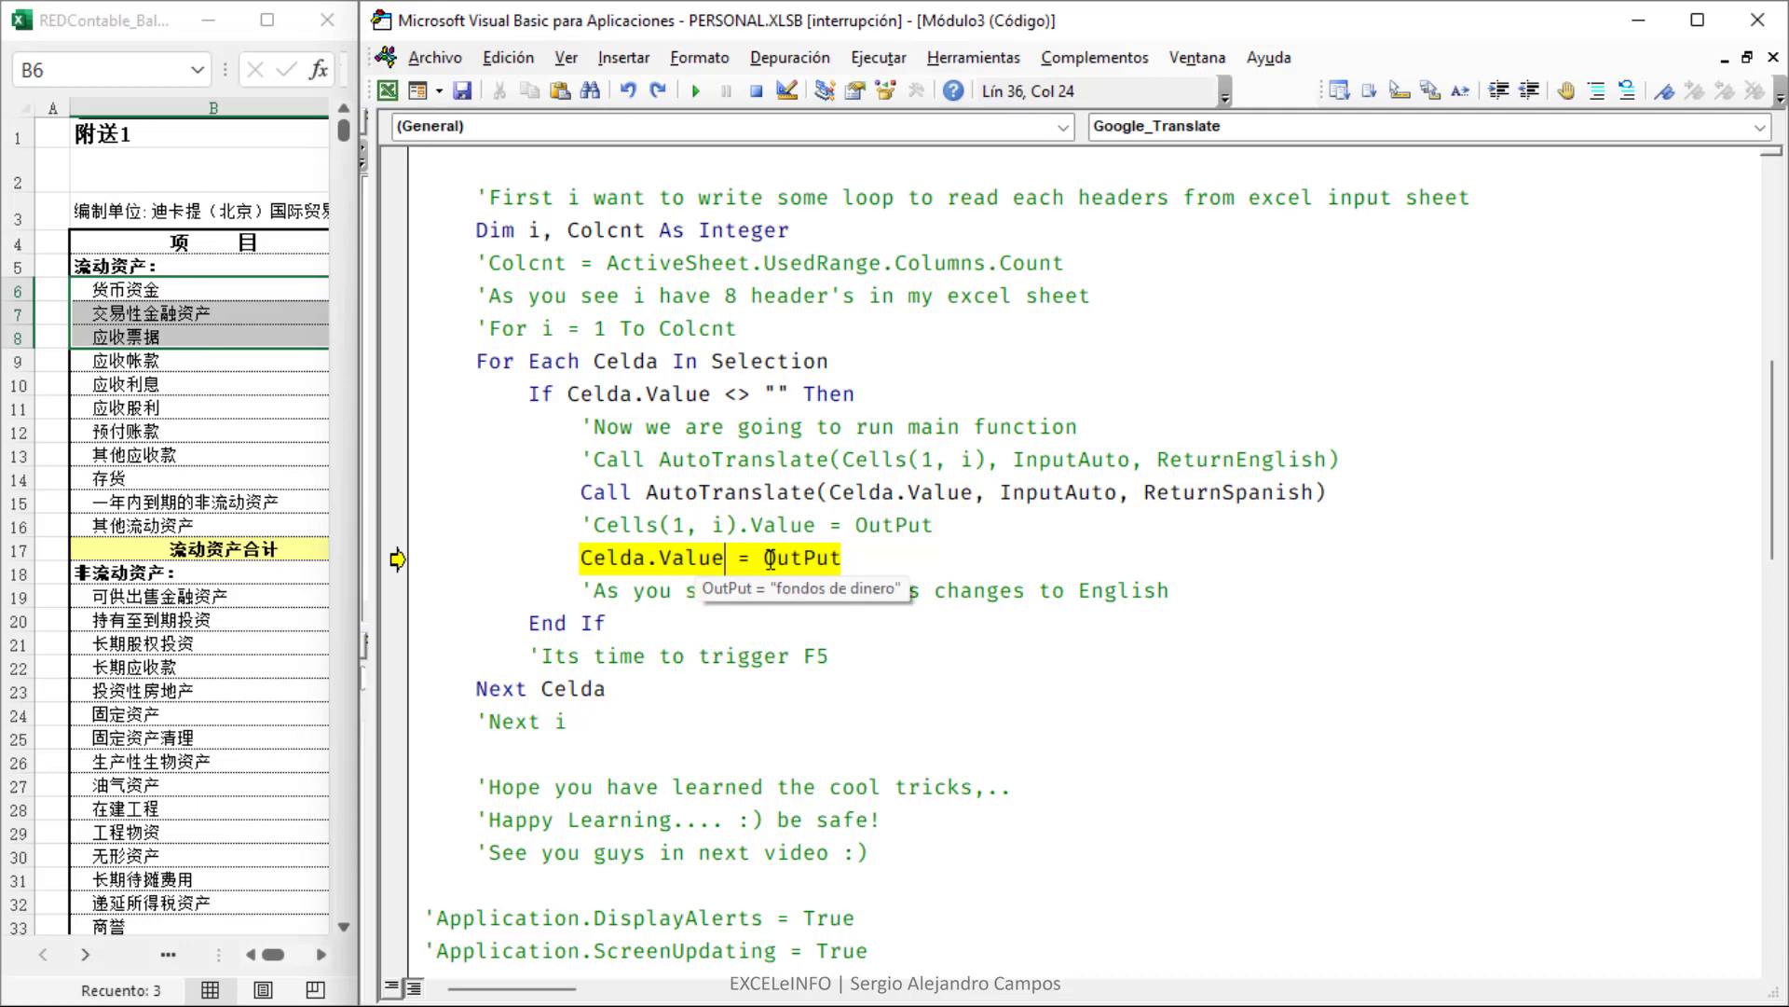
drag(765, 557, 848, 558)
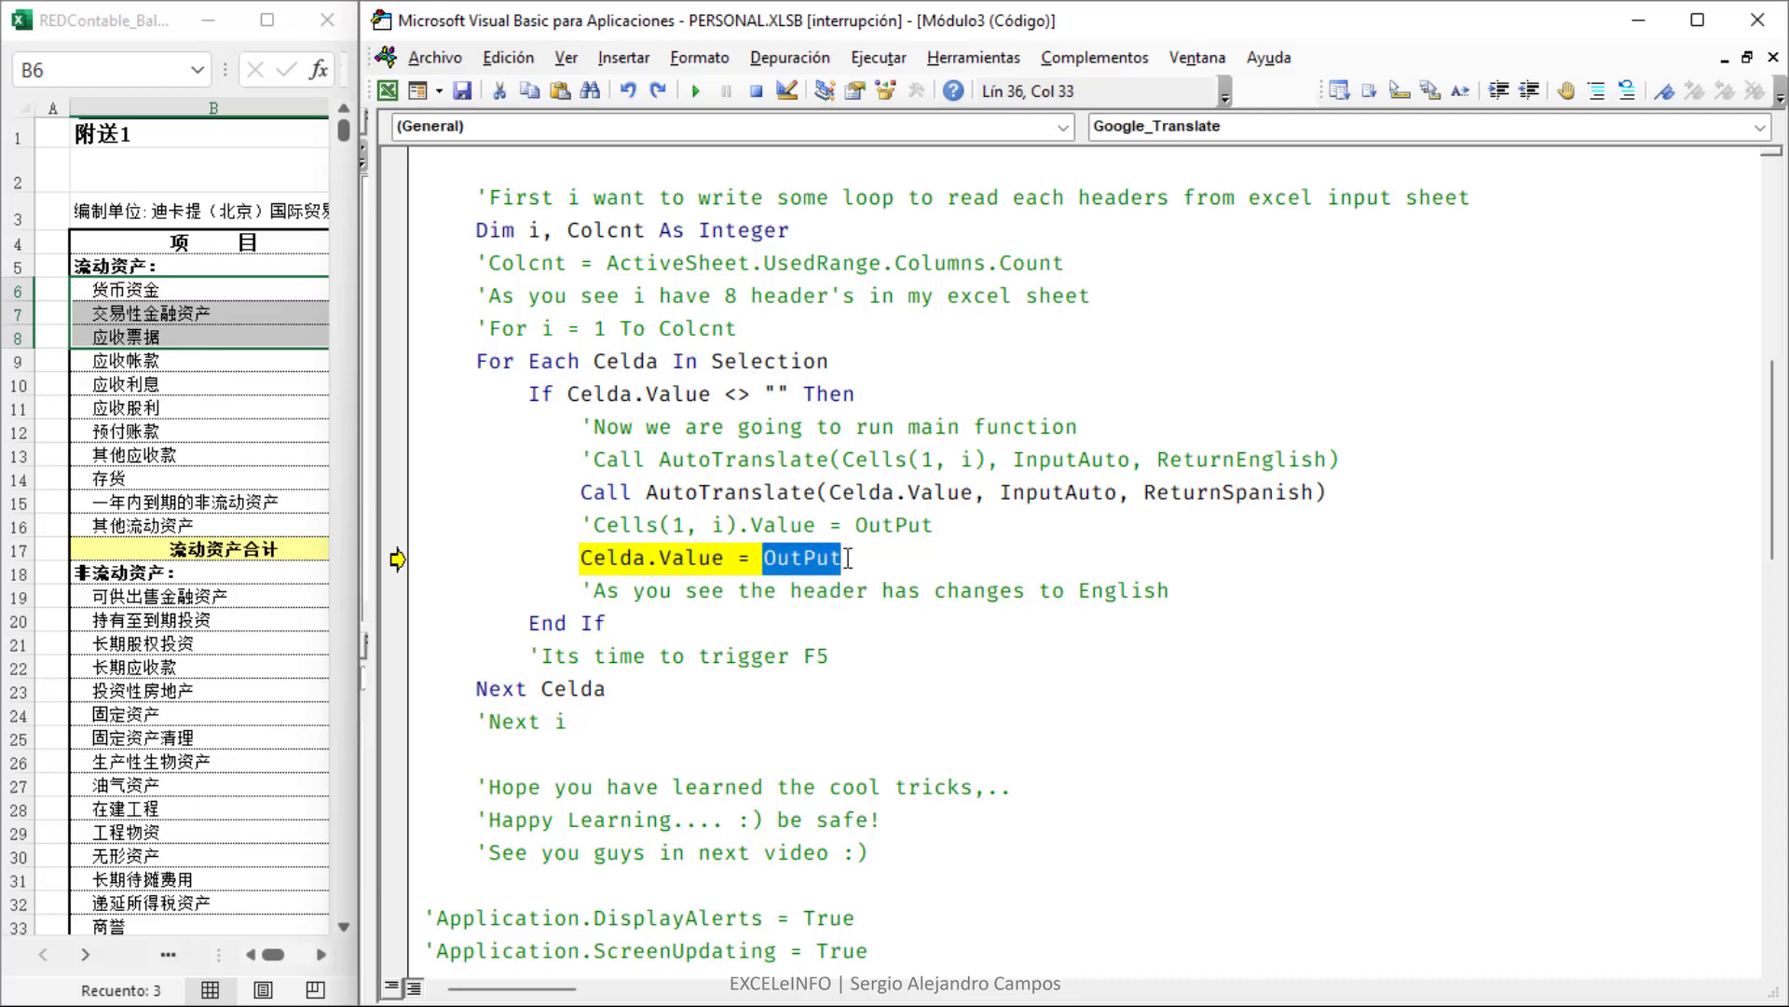
scroll(792, 634, down, 4)
scroll(746, 690, down, 6)
scroll(732, 705, down, 6)
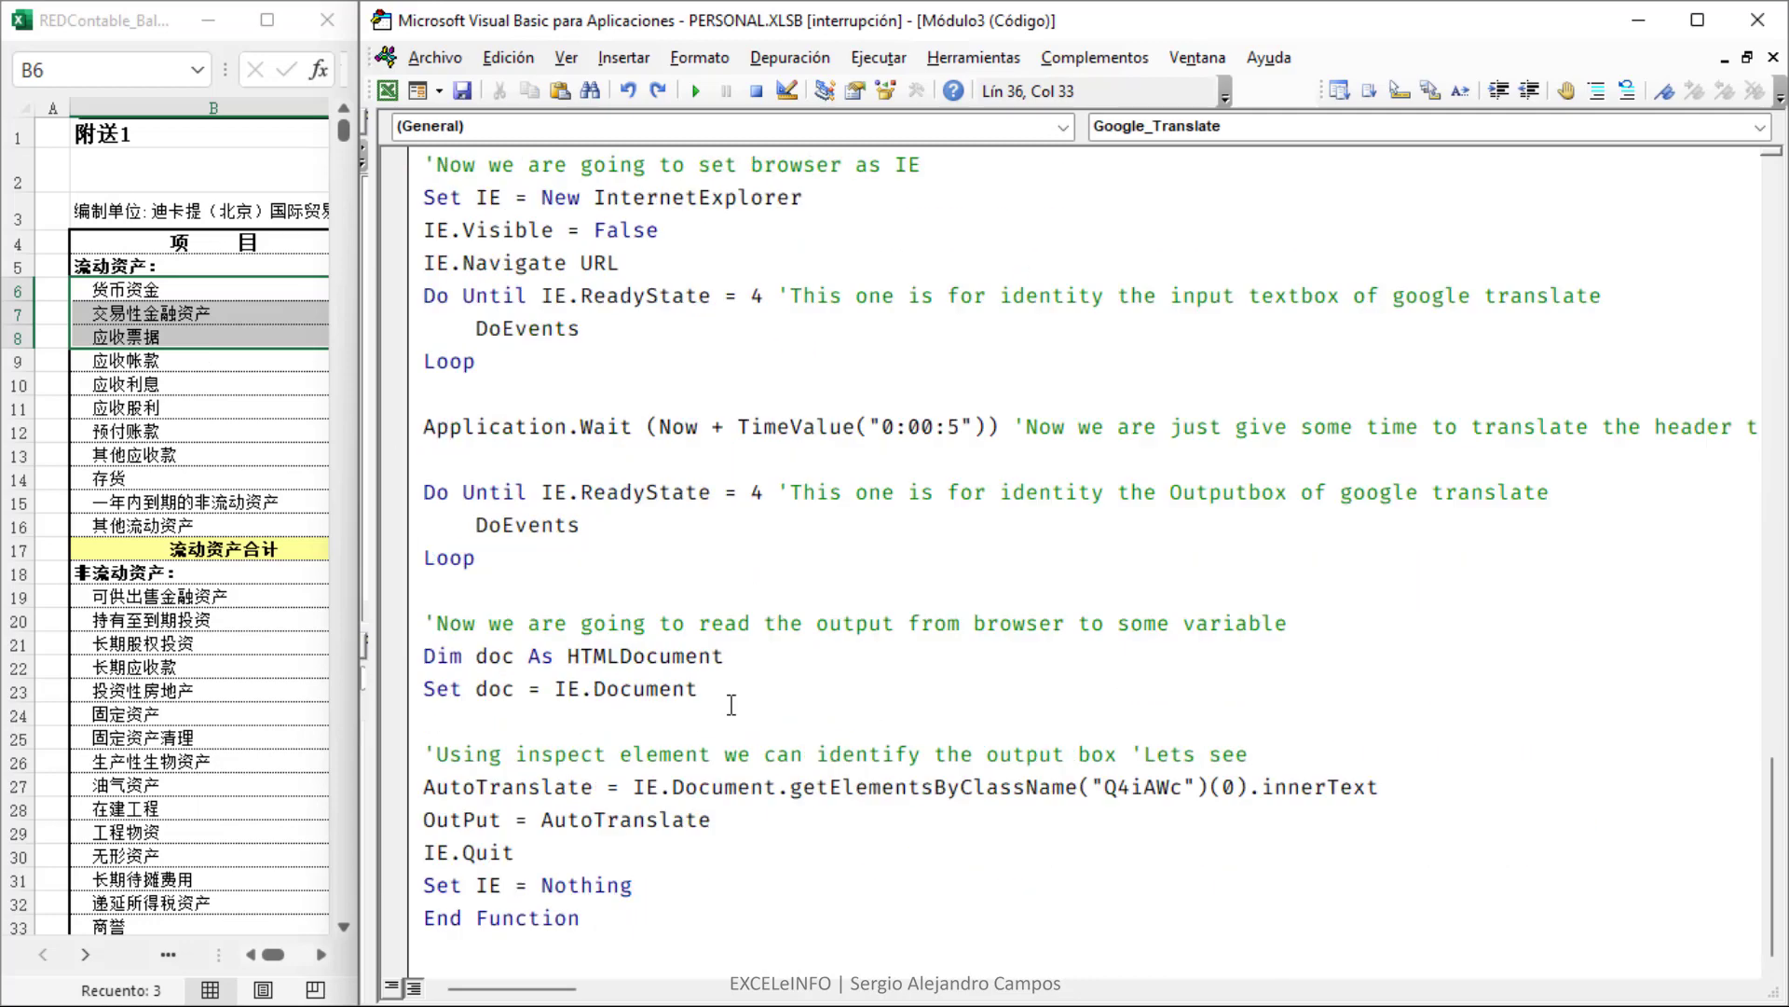
drag(635, 786, 1403, 785)
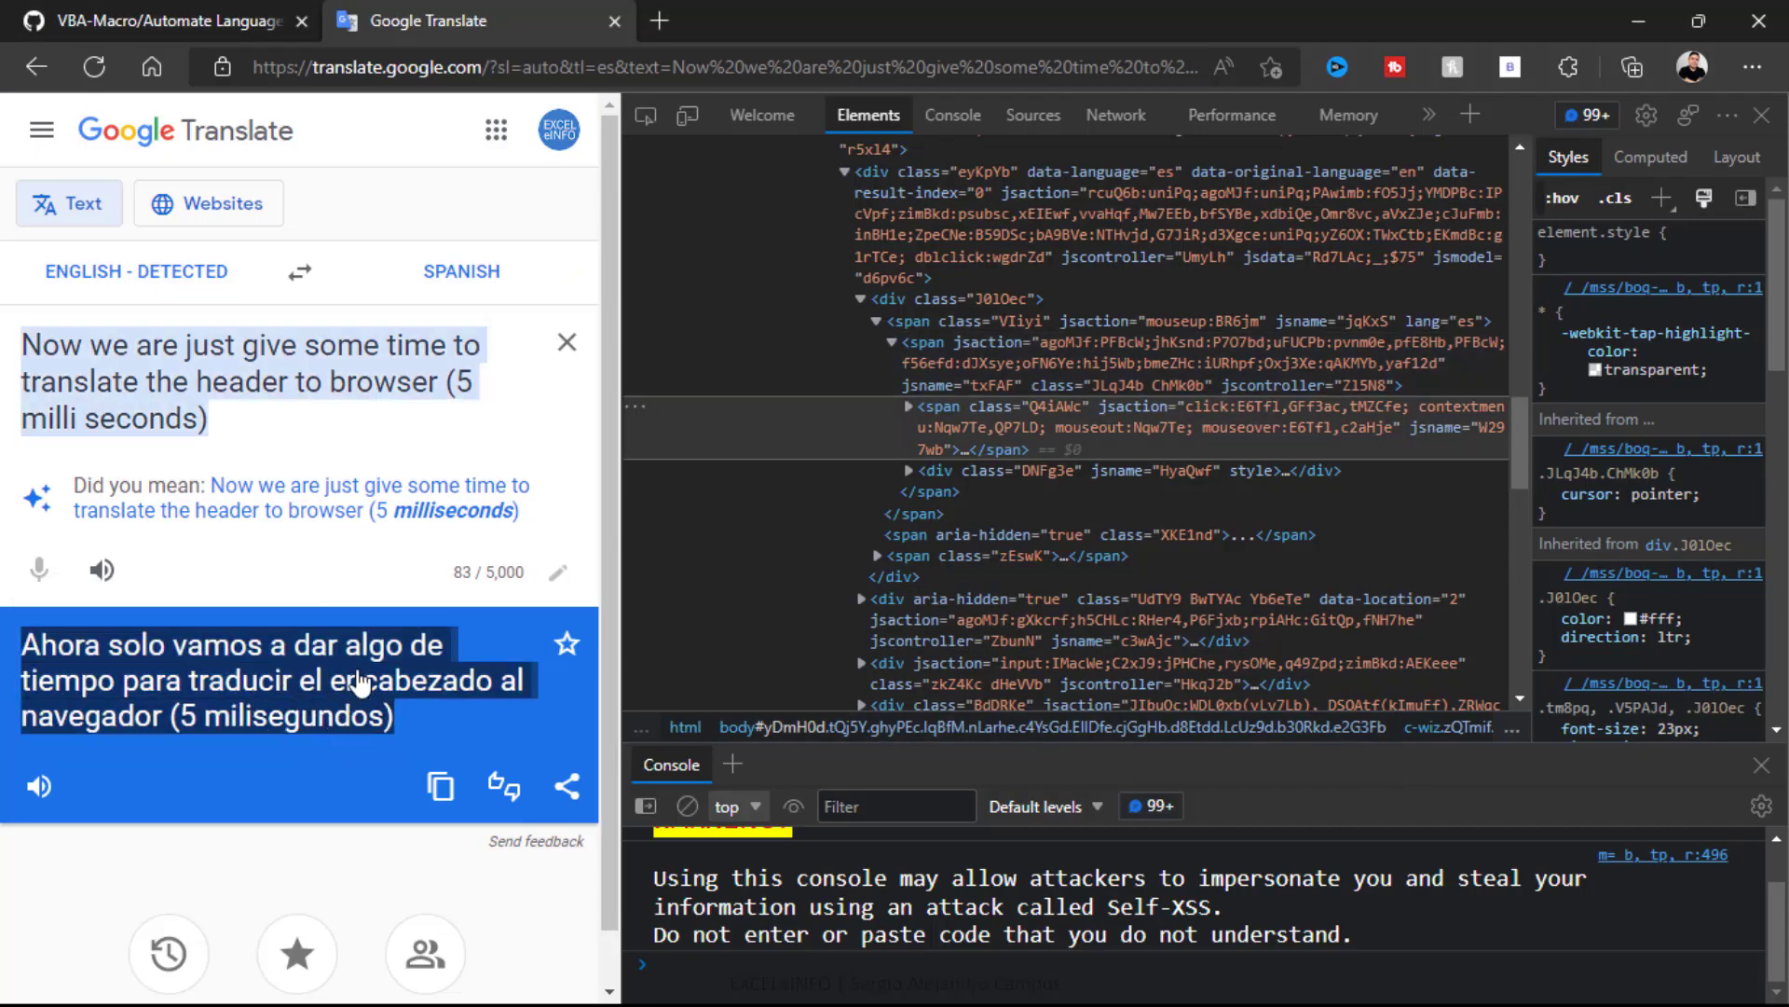
key(alt+Tab)
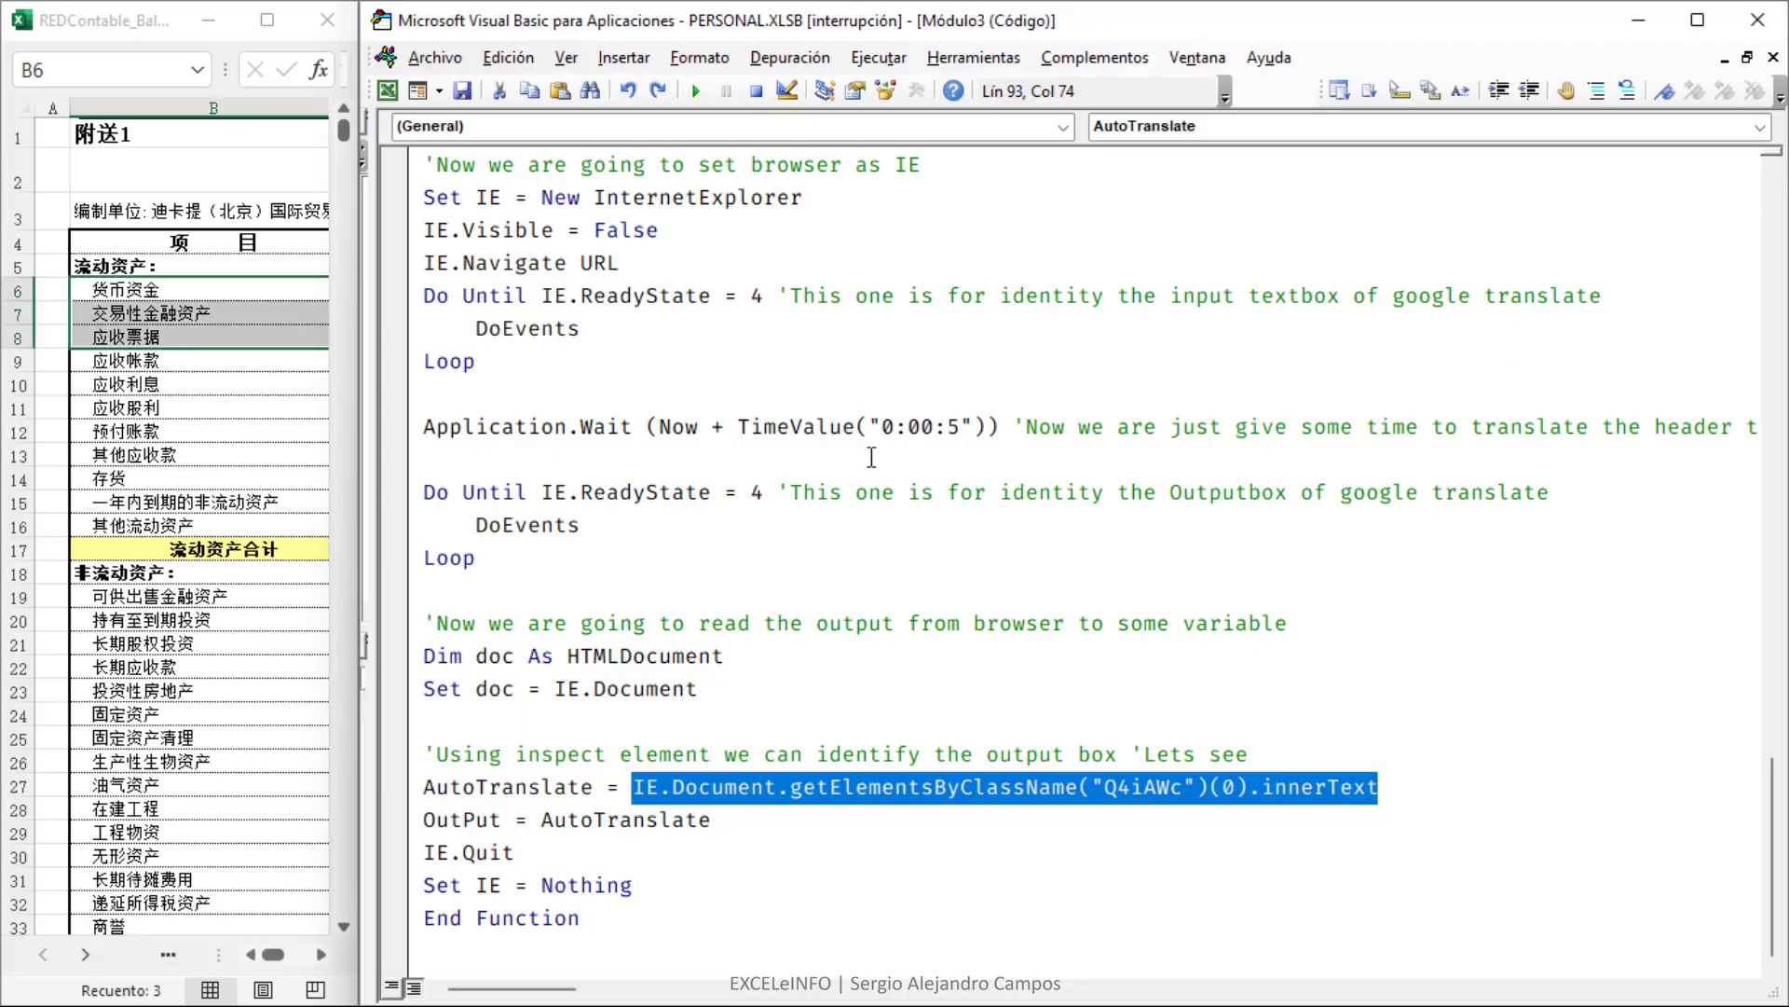
scroll(700, 559, up, 3)
scroll(700, 560, up, 5)
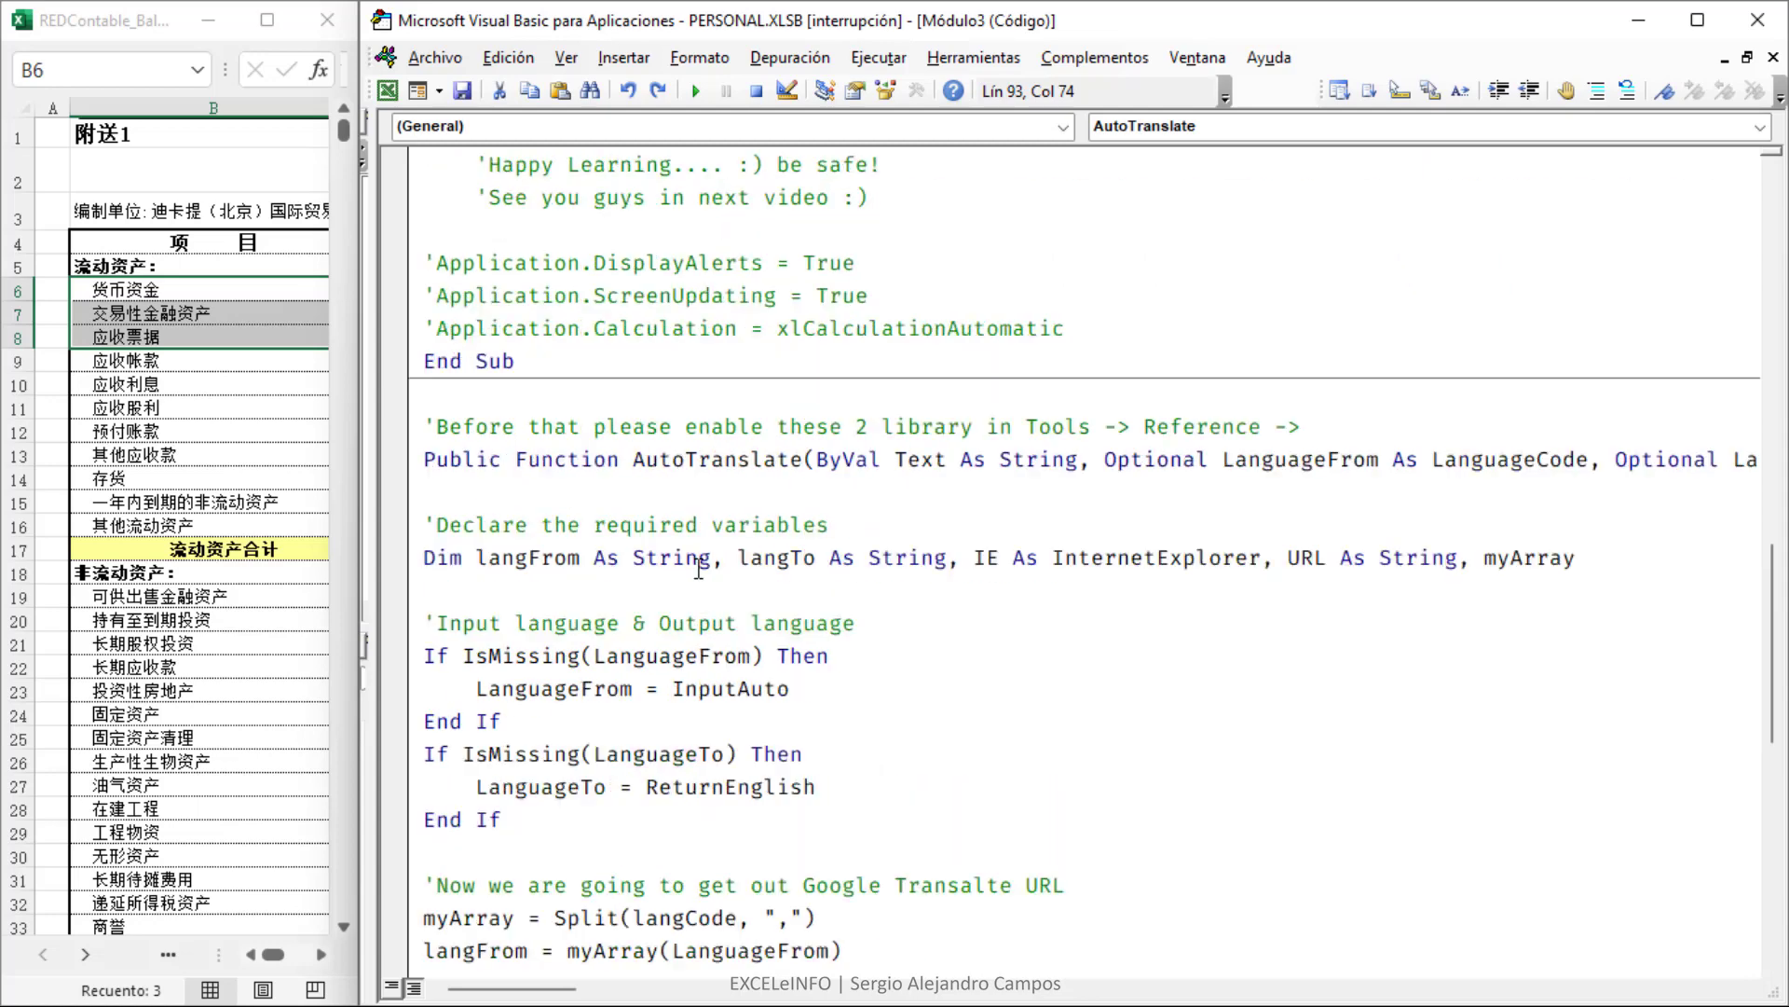
scroll(727, 522, up, 2)
scroll(746, 485, up, 4)
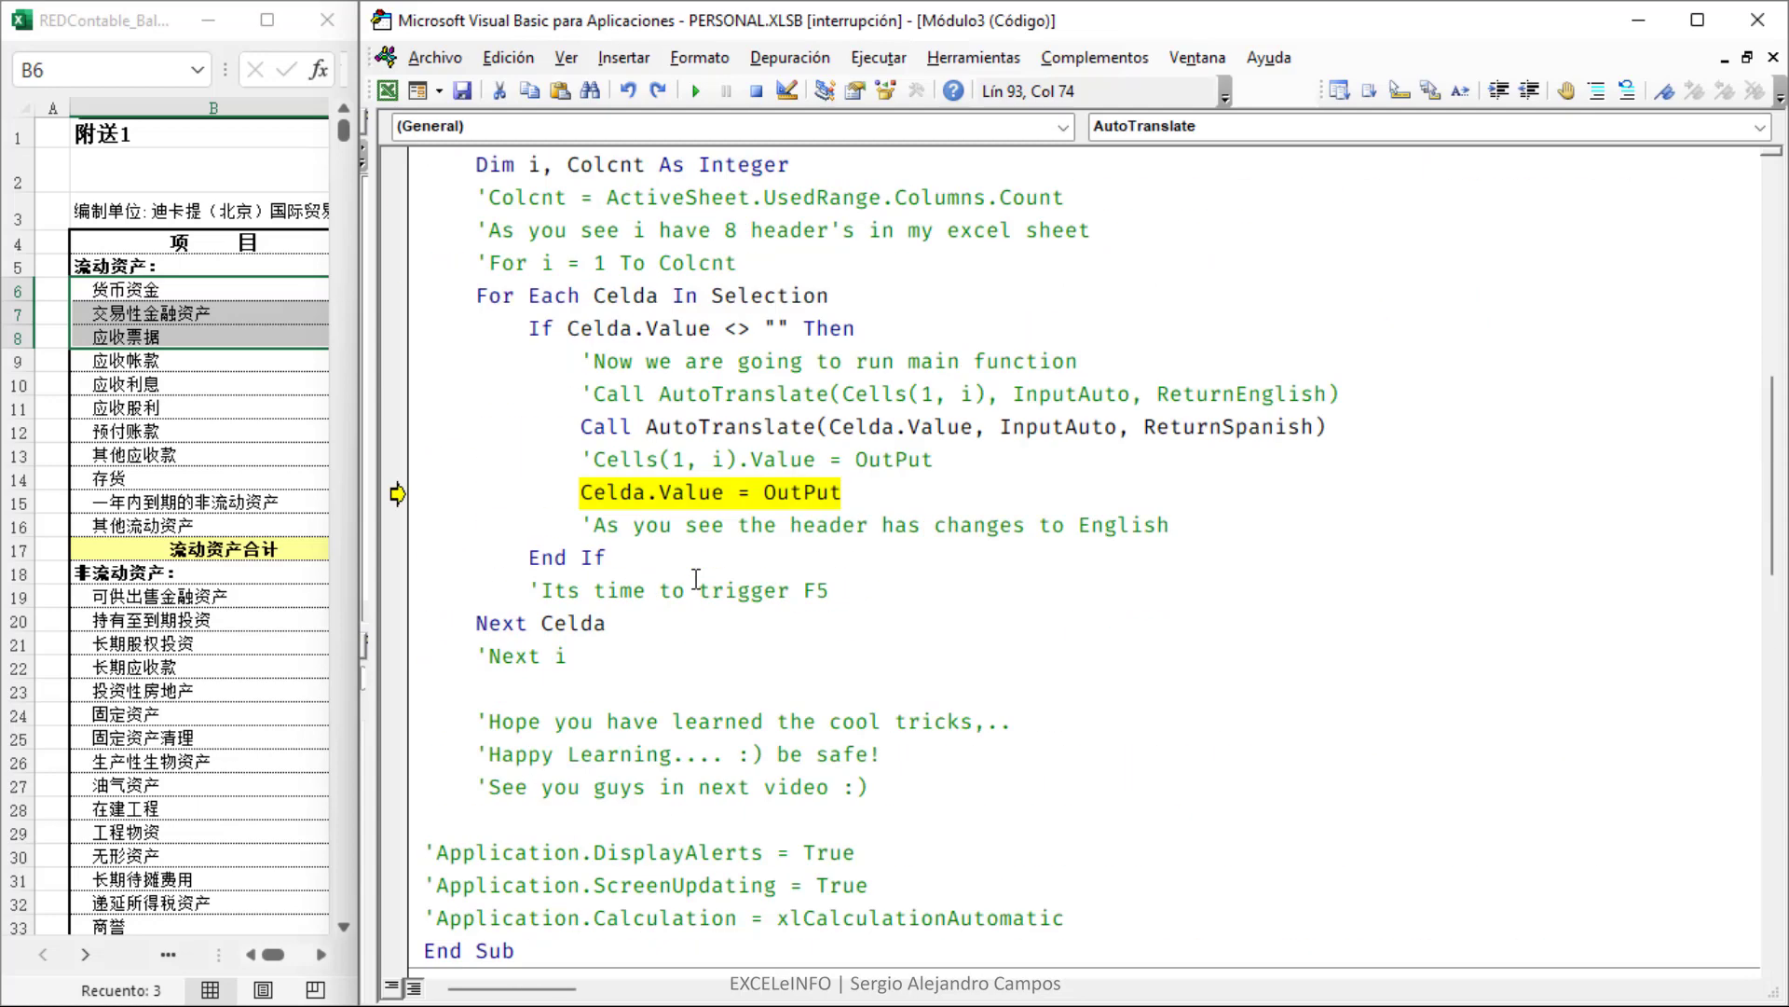
click(724, 492)
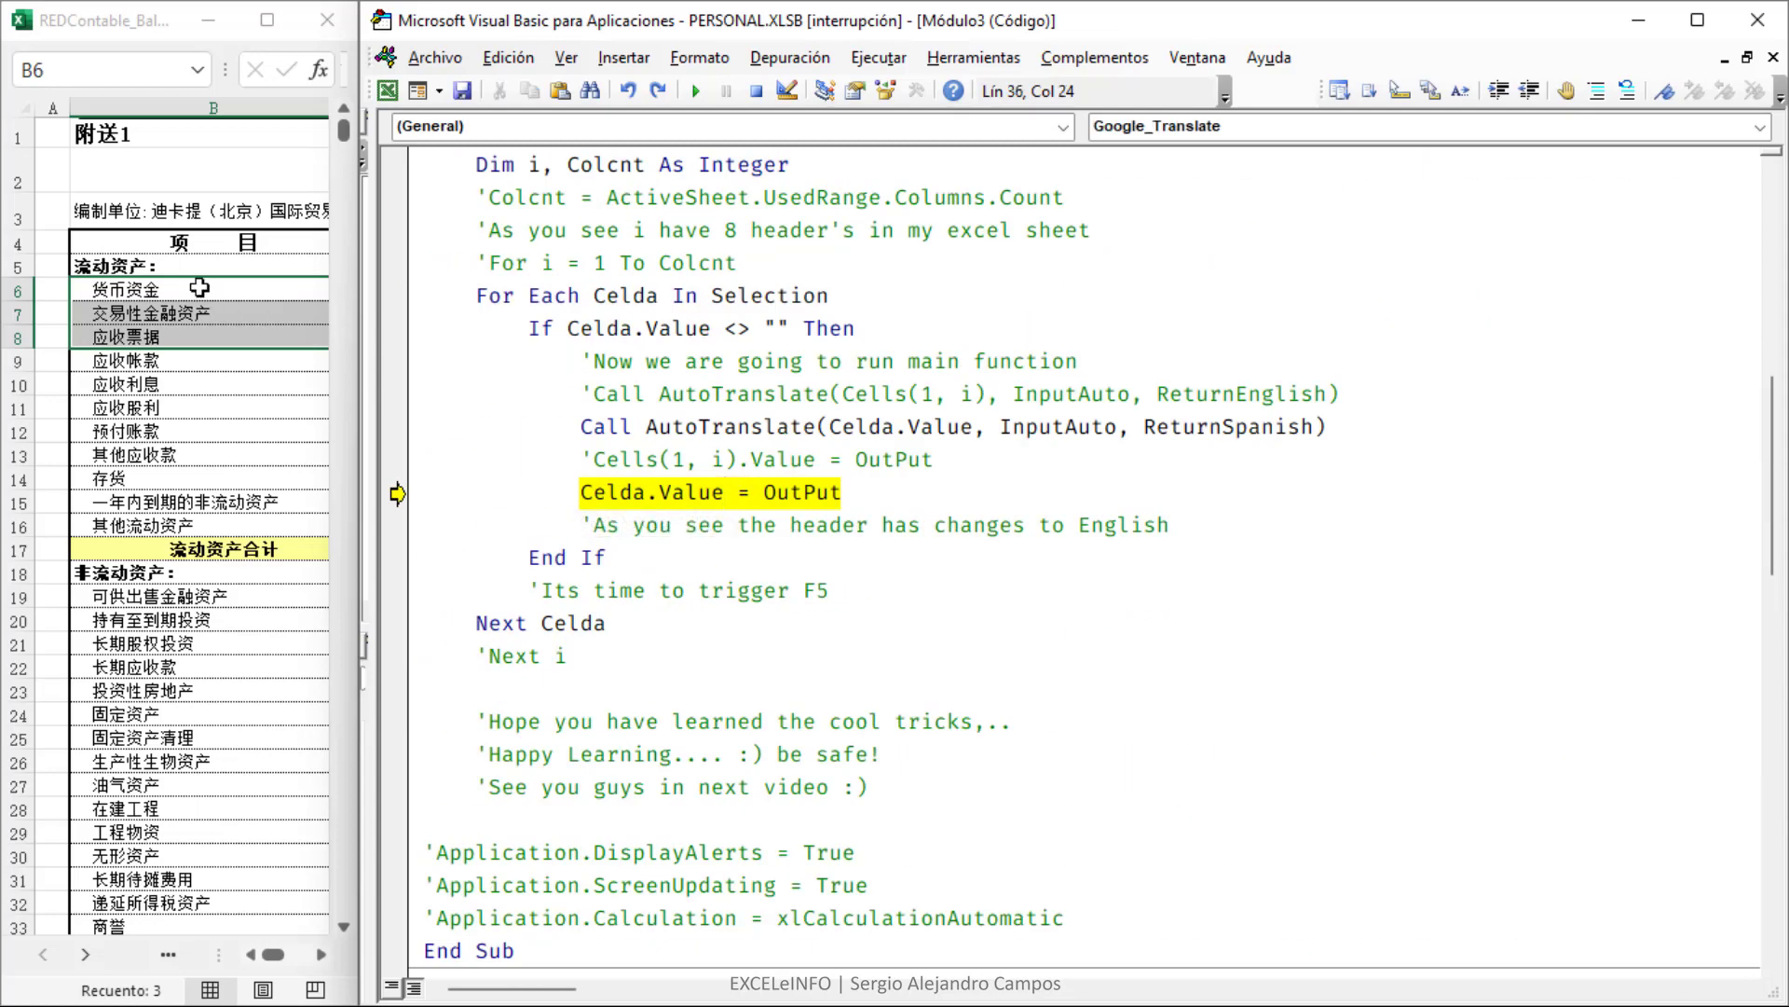
click(884, 494)
- Write 'fondos de dinero' into B6, stepping through End If and Next Celda to the empty-cell check
key(F8)
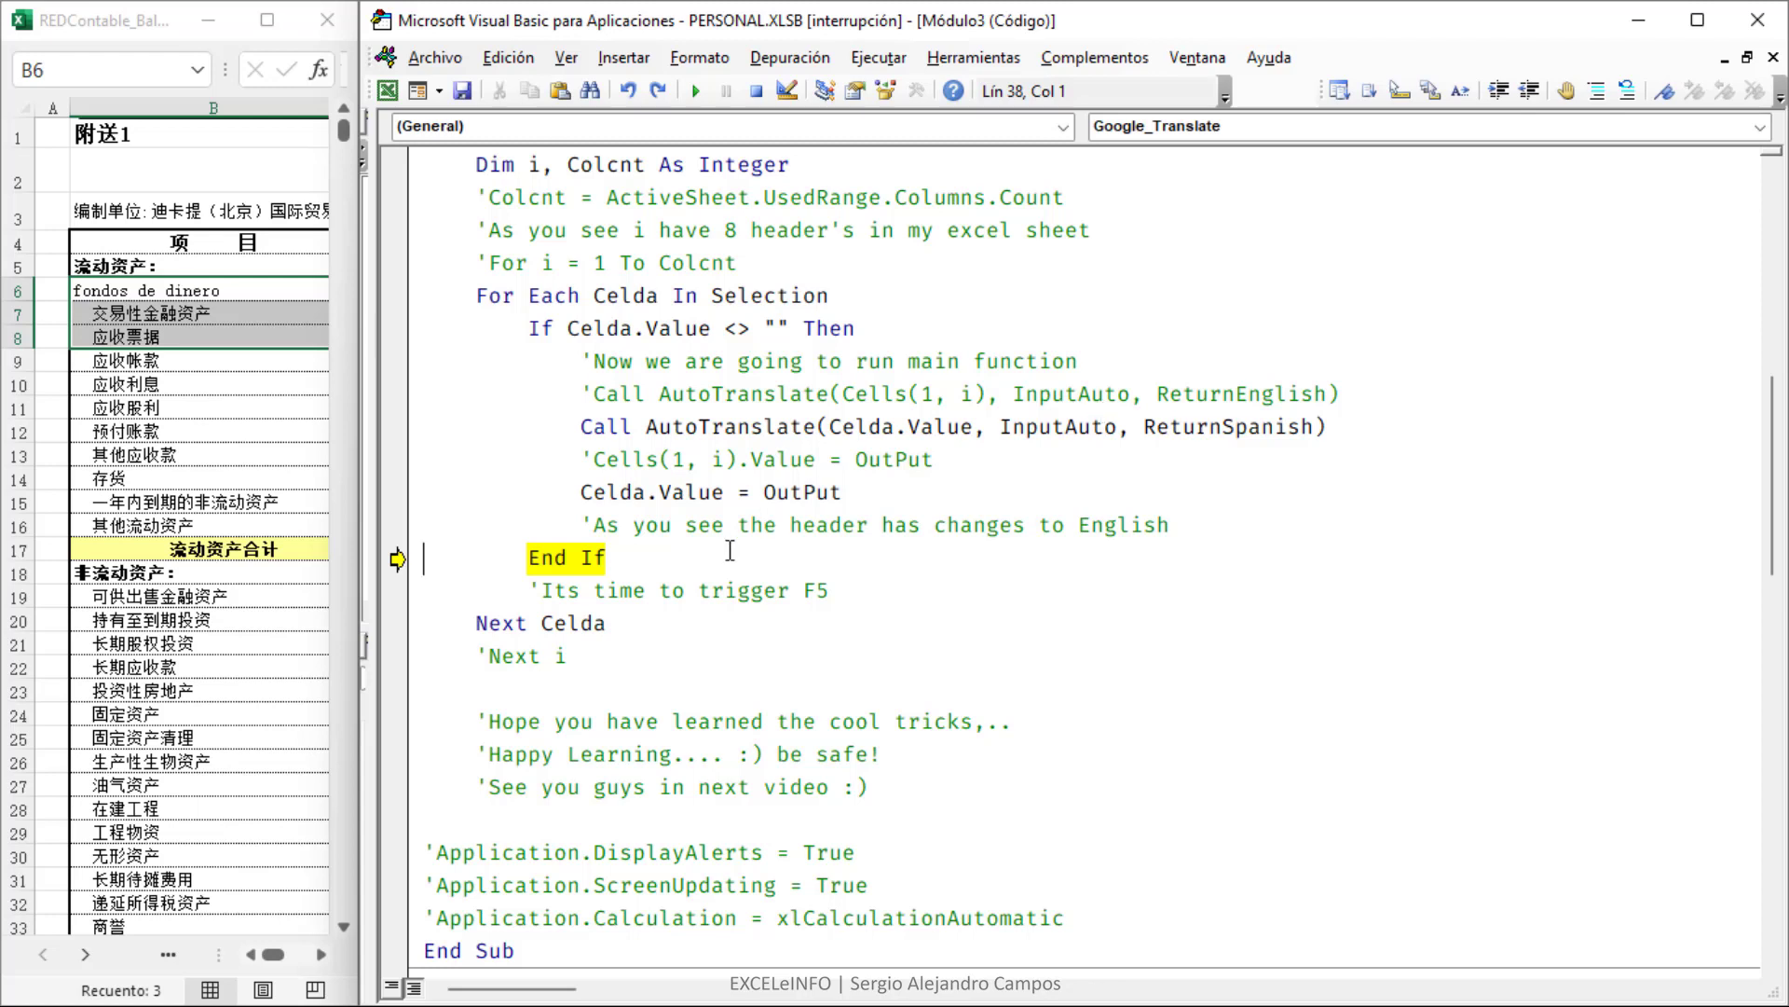
key(F8)
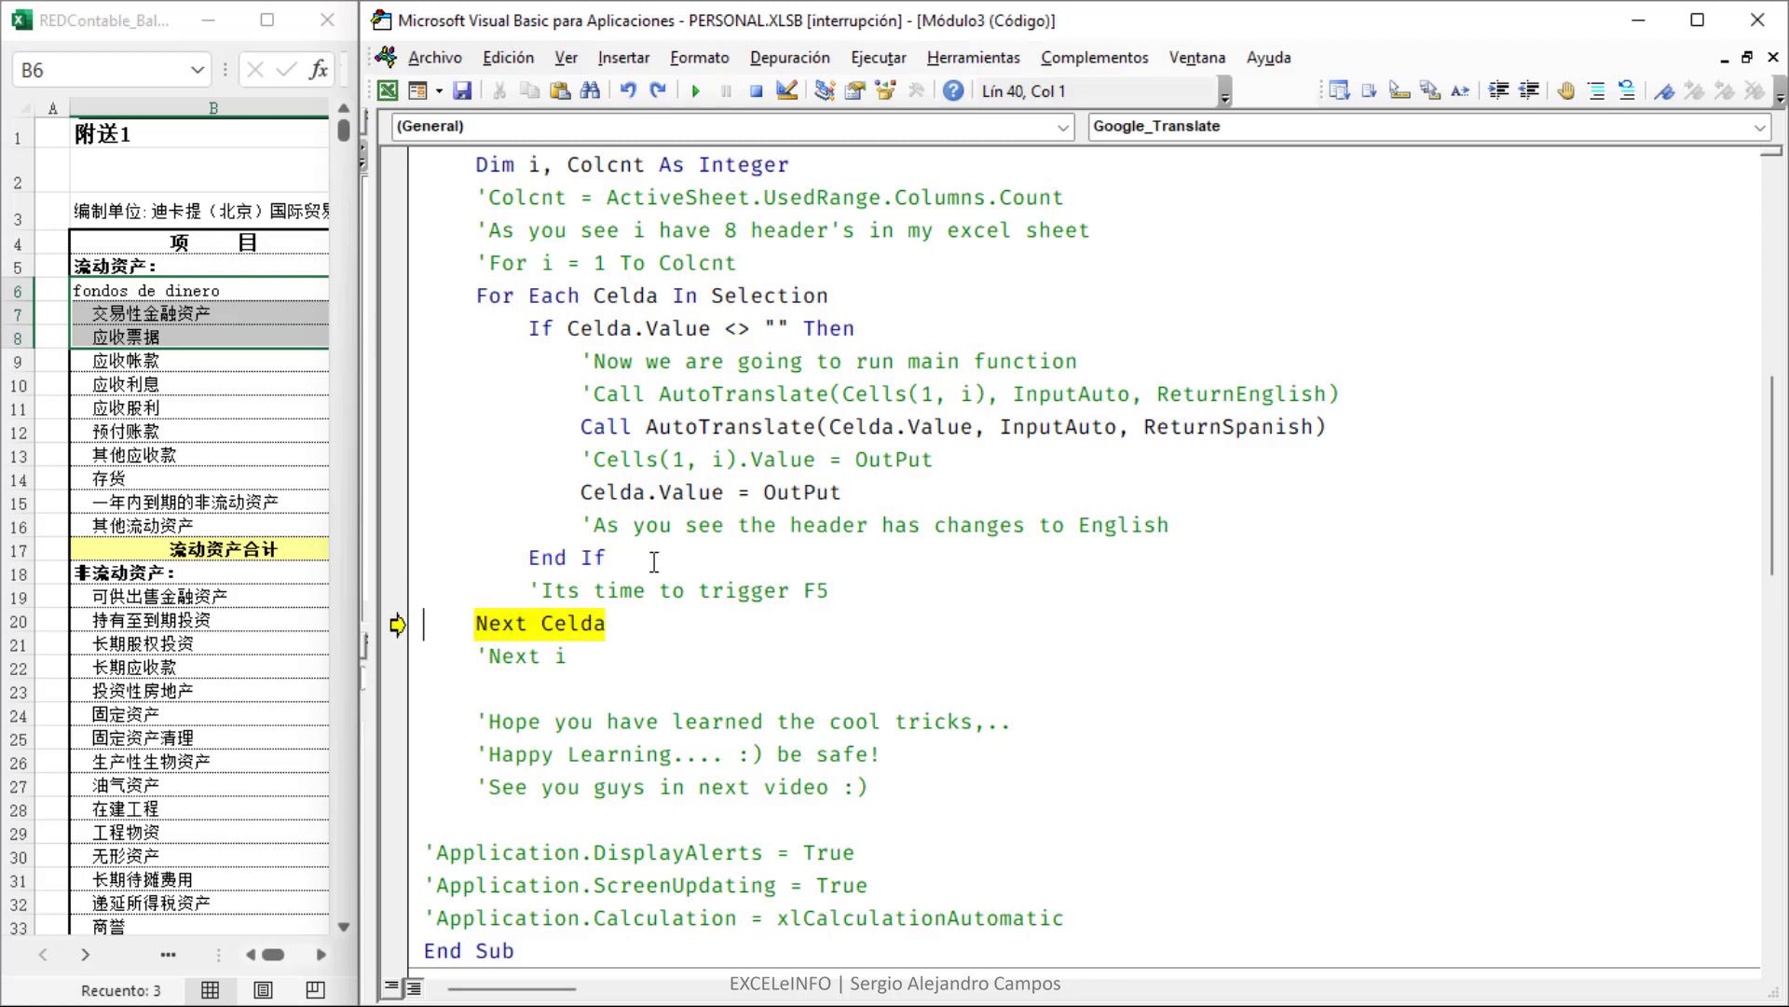
key(F8)
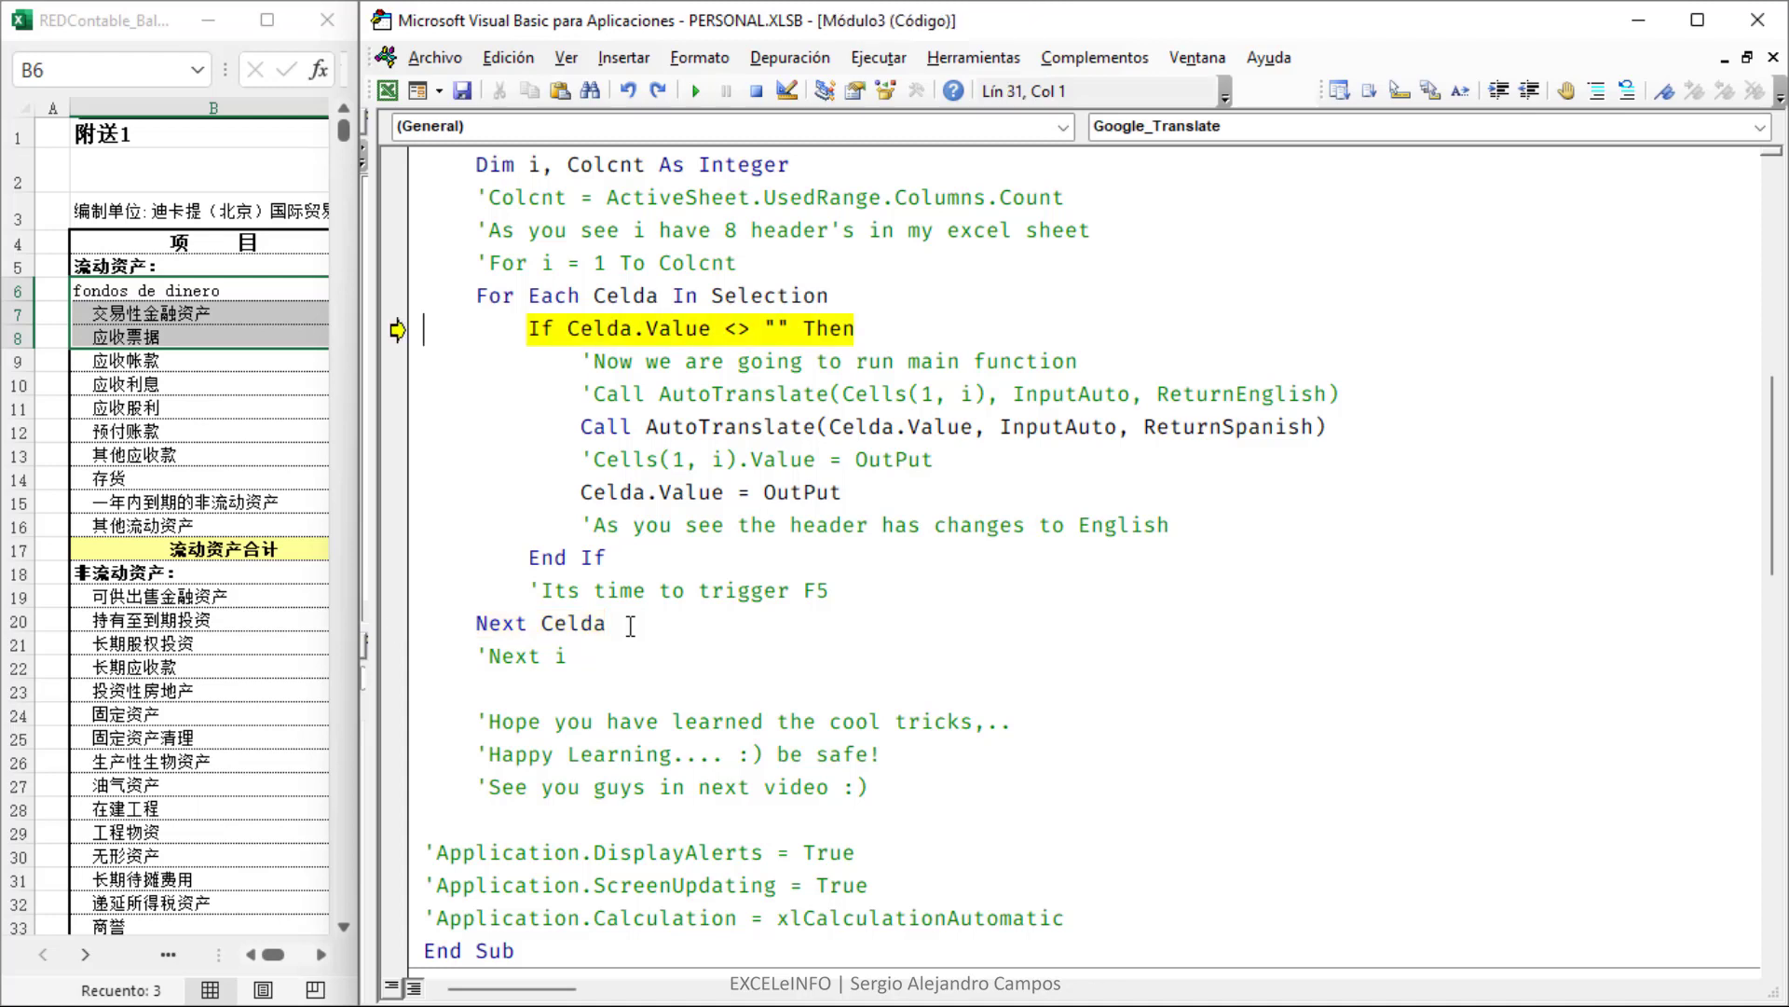
drag(528, 328, 888, 328)
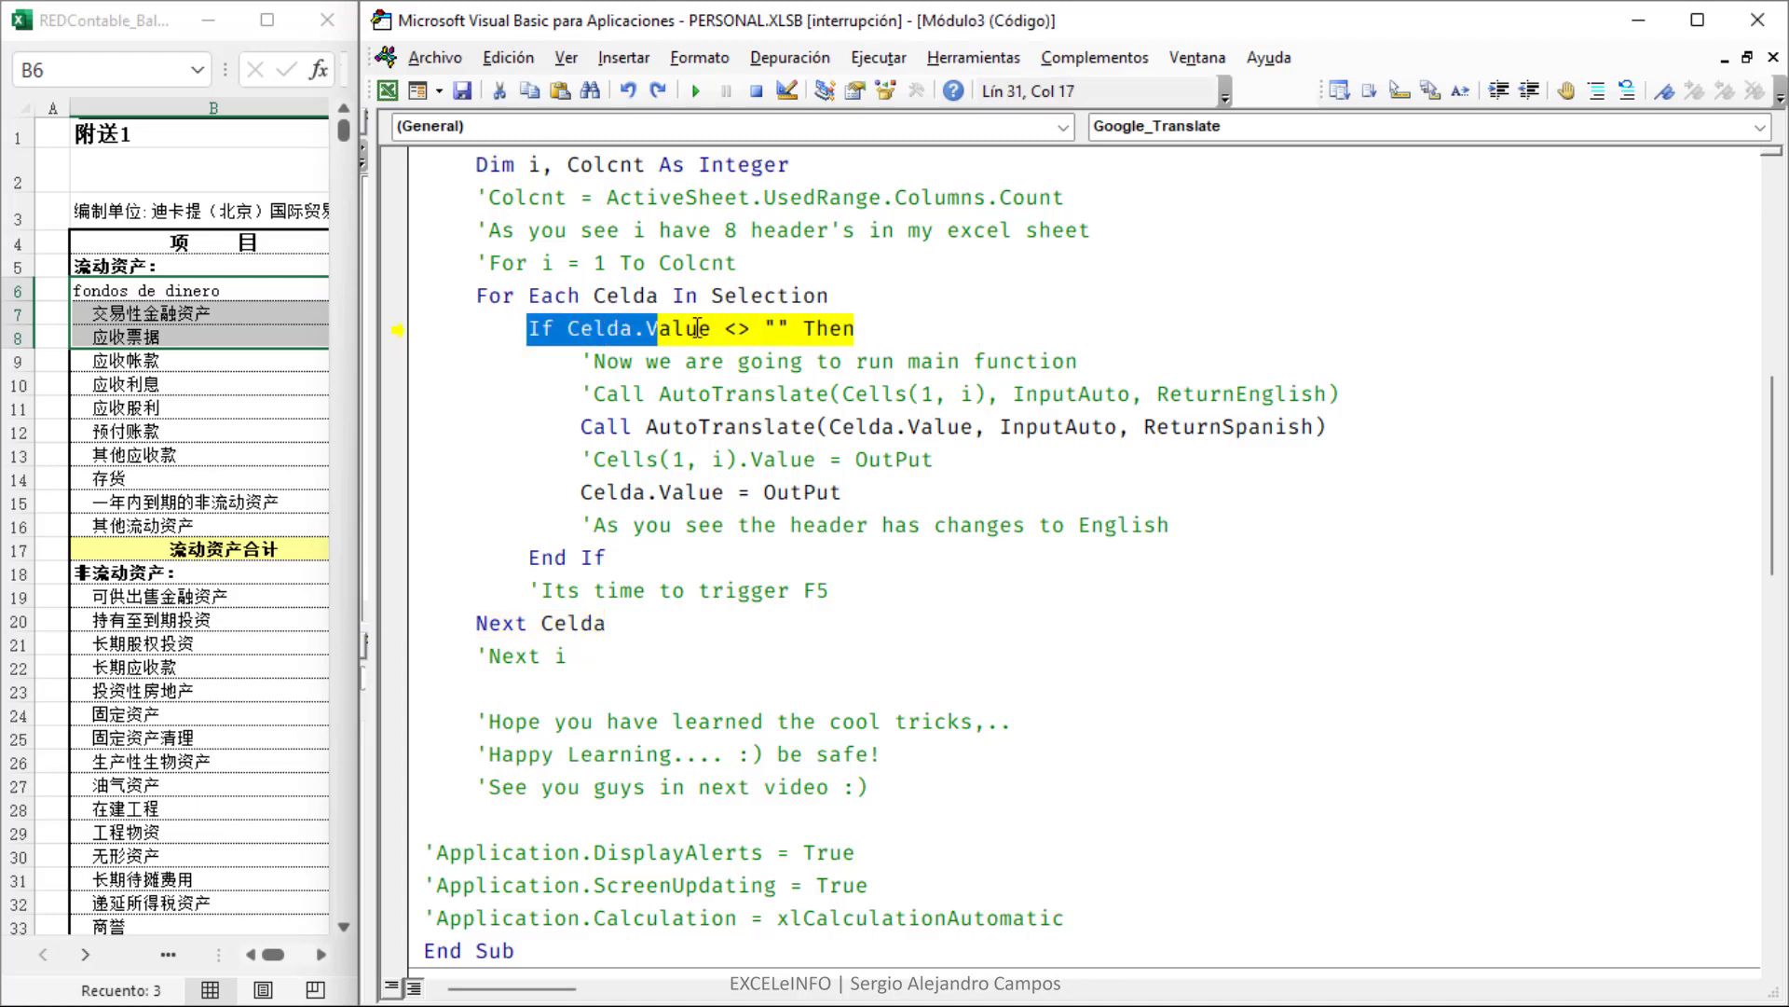
click(888, 328)
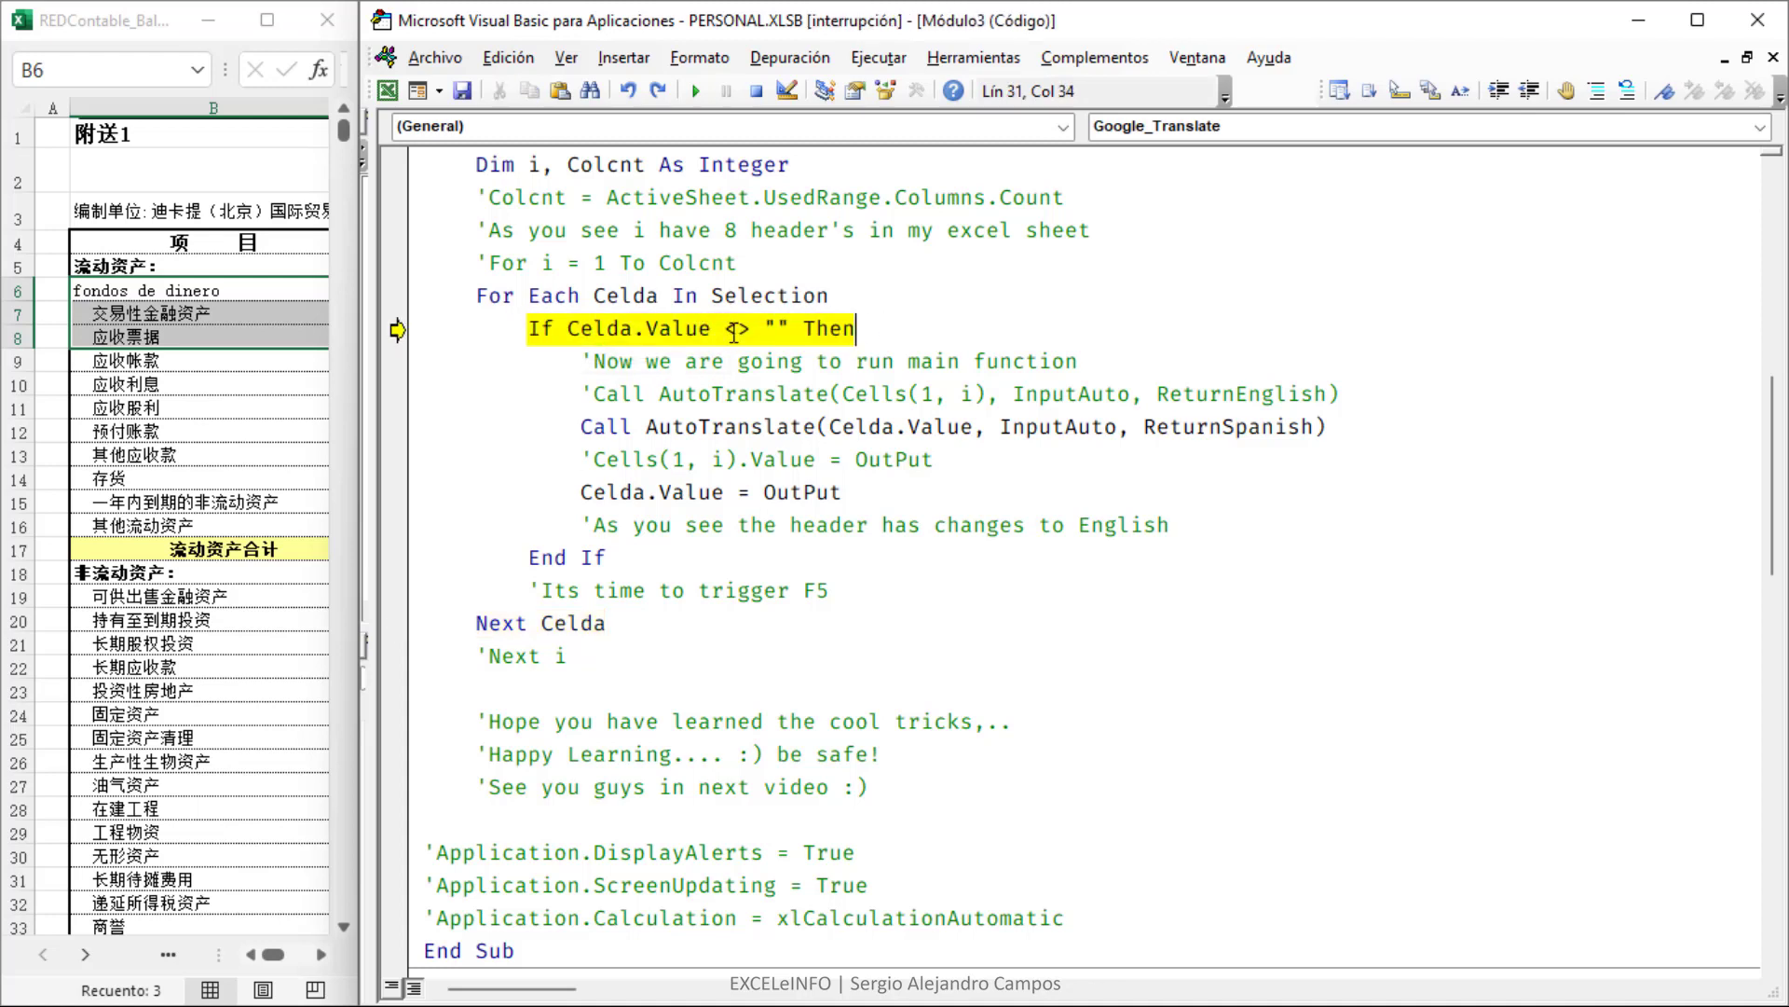
- Review the call that translates the cell text into Spanish
drag(584, 427, 1331, 427)
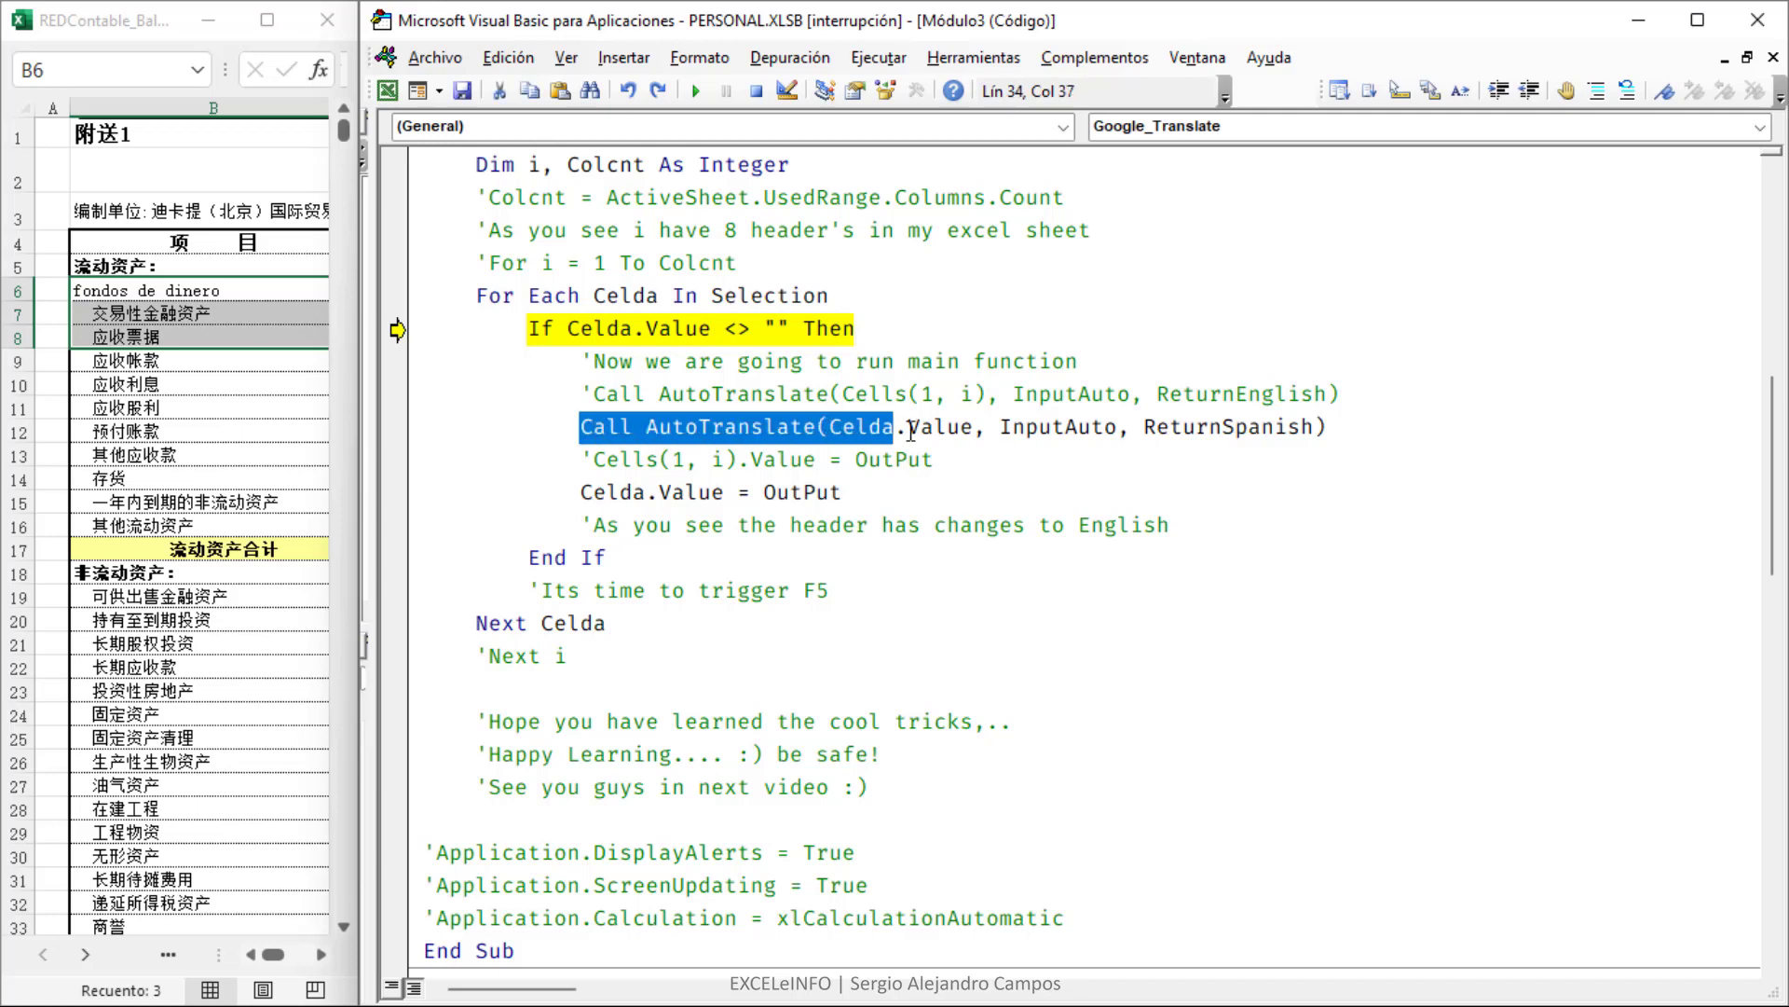
click(1362, 429)
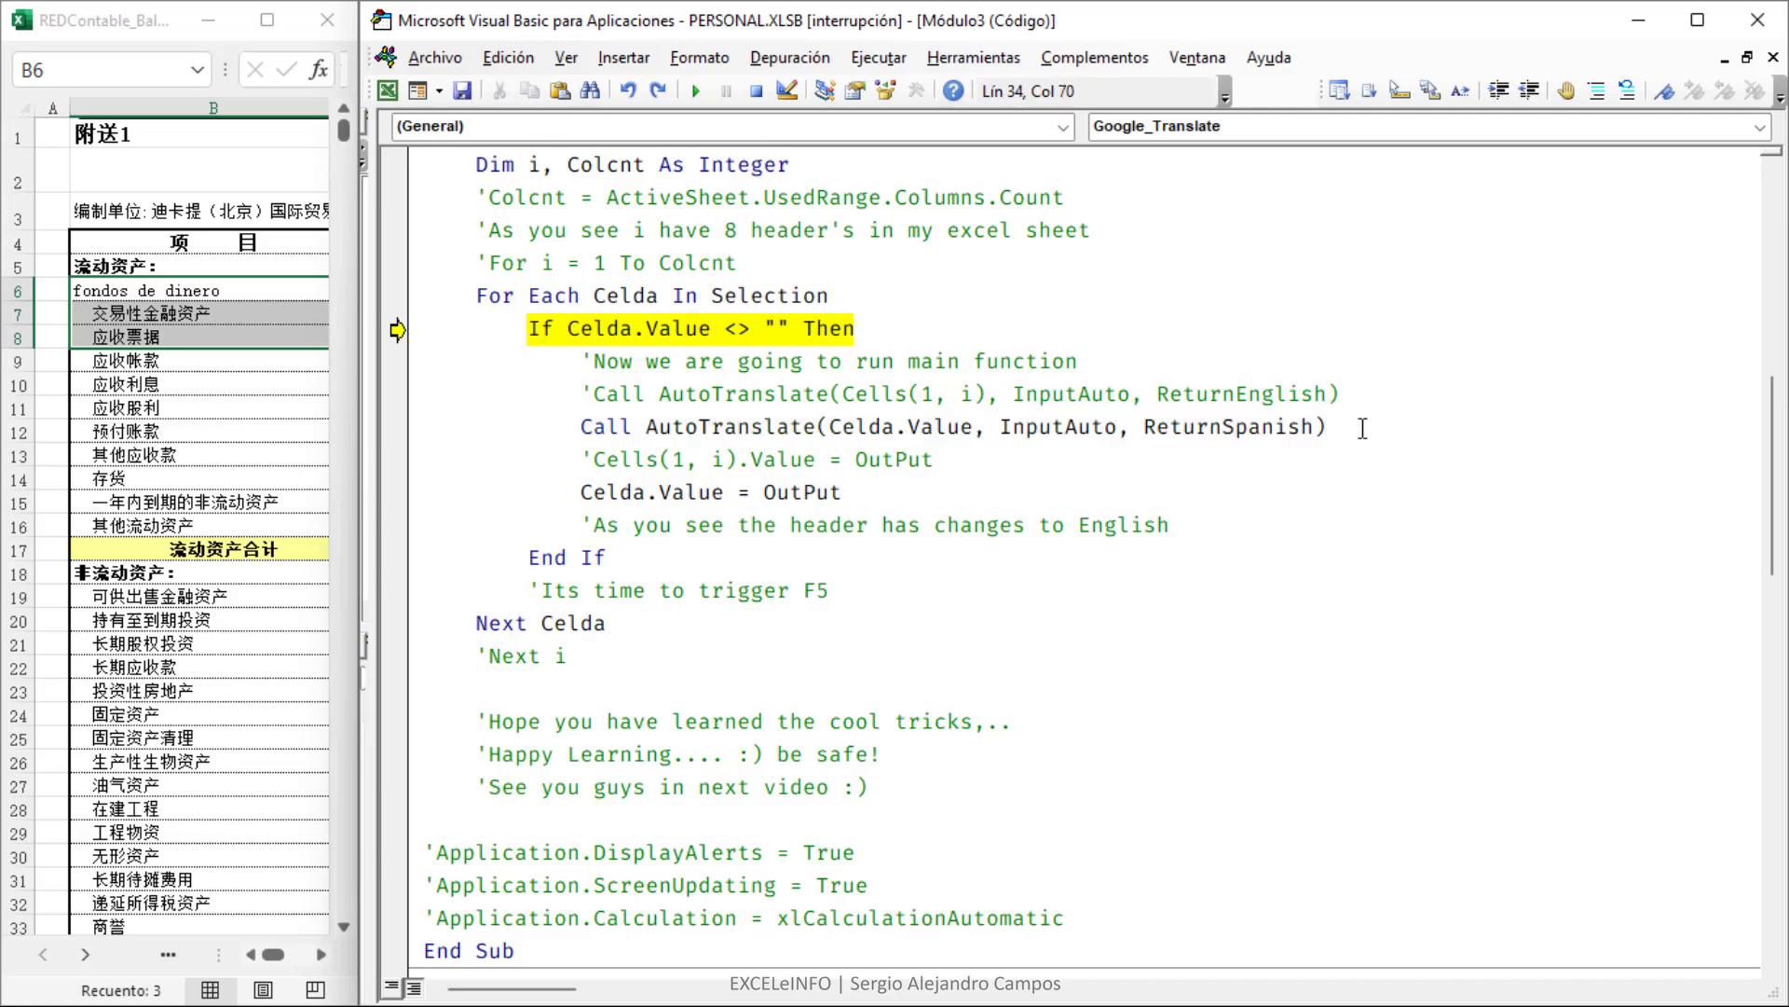
scroll(1028, 436, down, 10)
scroll(1029, 436, down, 4)
scroll(838, 560, up, 5)
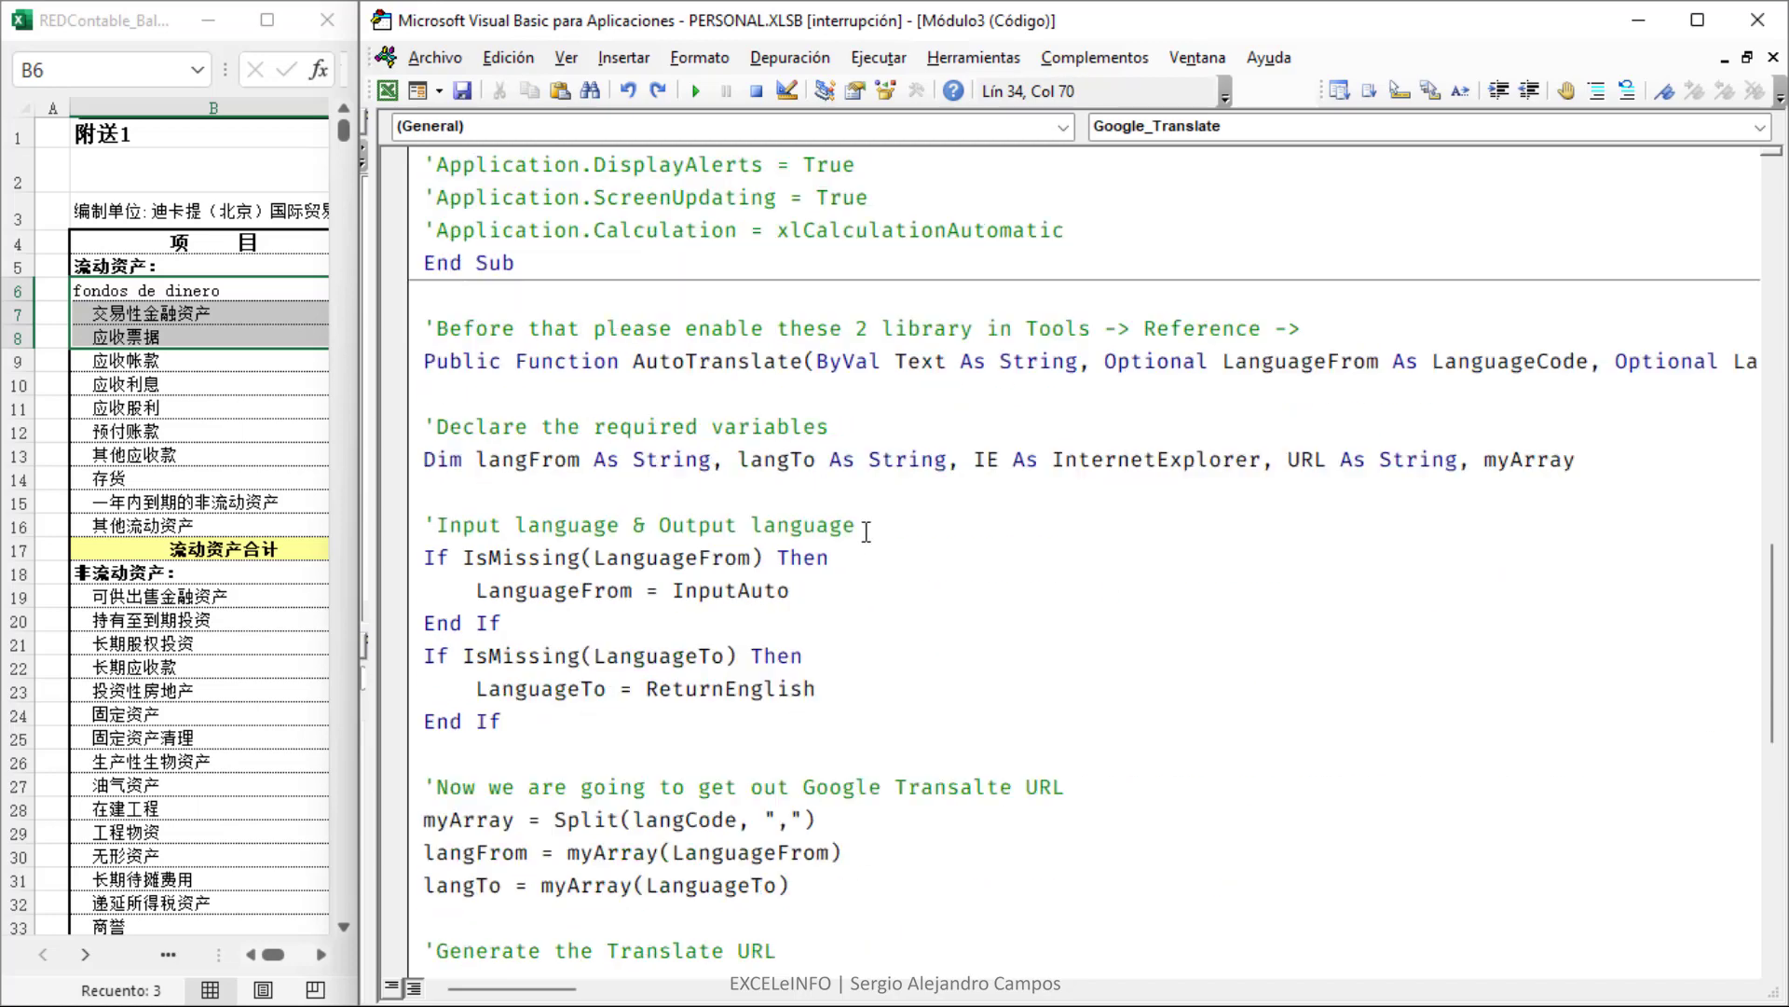
scroll(839, 559, up, 7)
scroll(768, 224, up, 2)
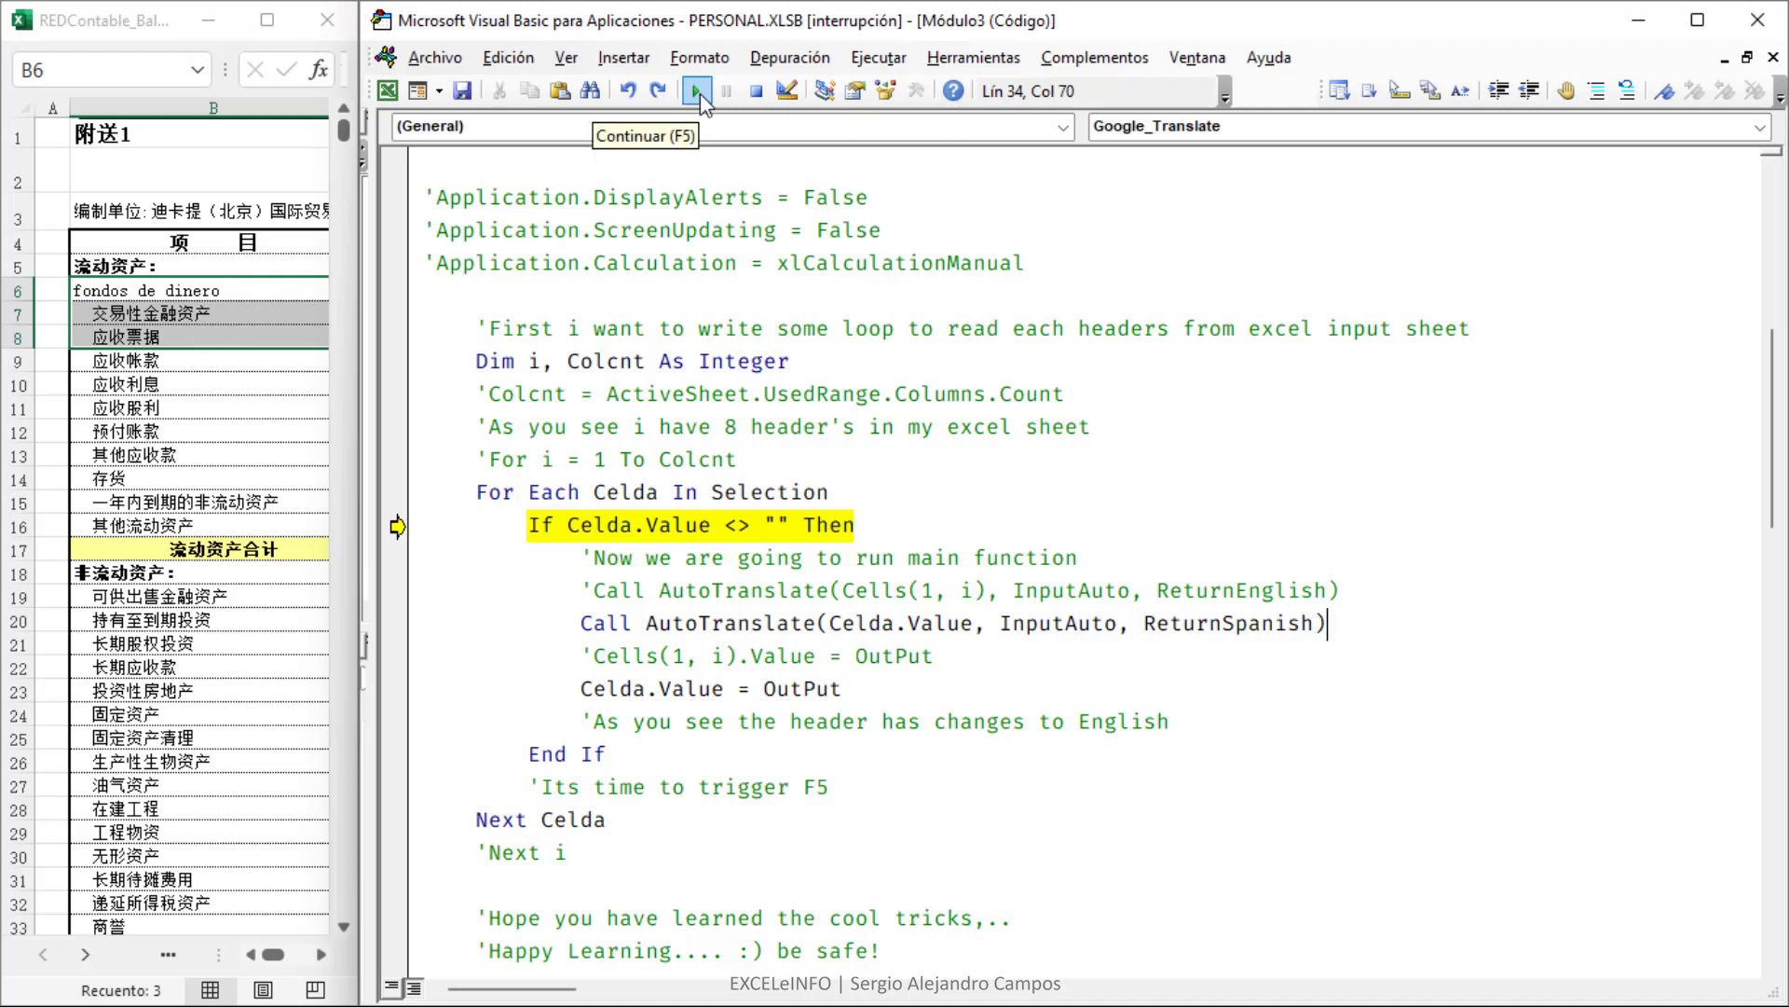
- Resume the macro and verify B7 and B8, with B8 reading 'factura por cobrar'
click(701, 93)
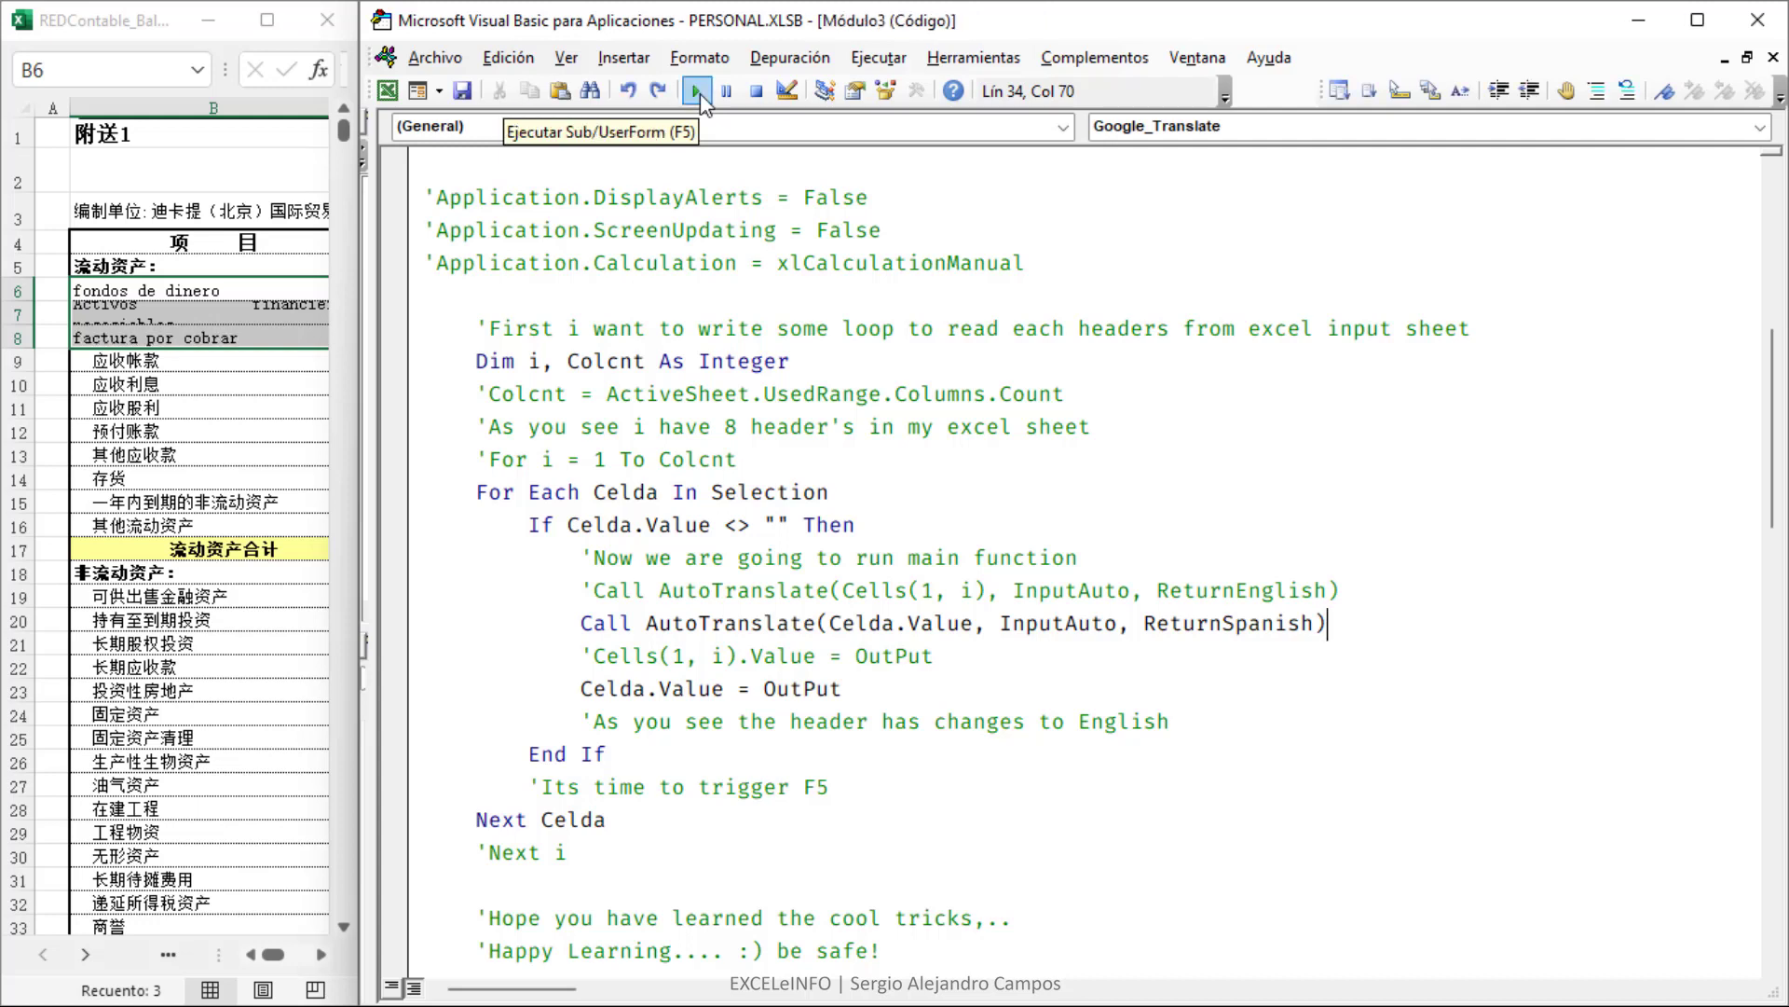
click(180, 291)
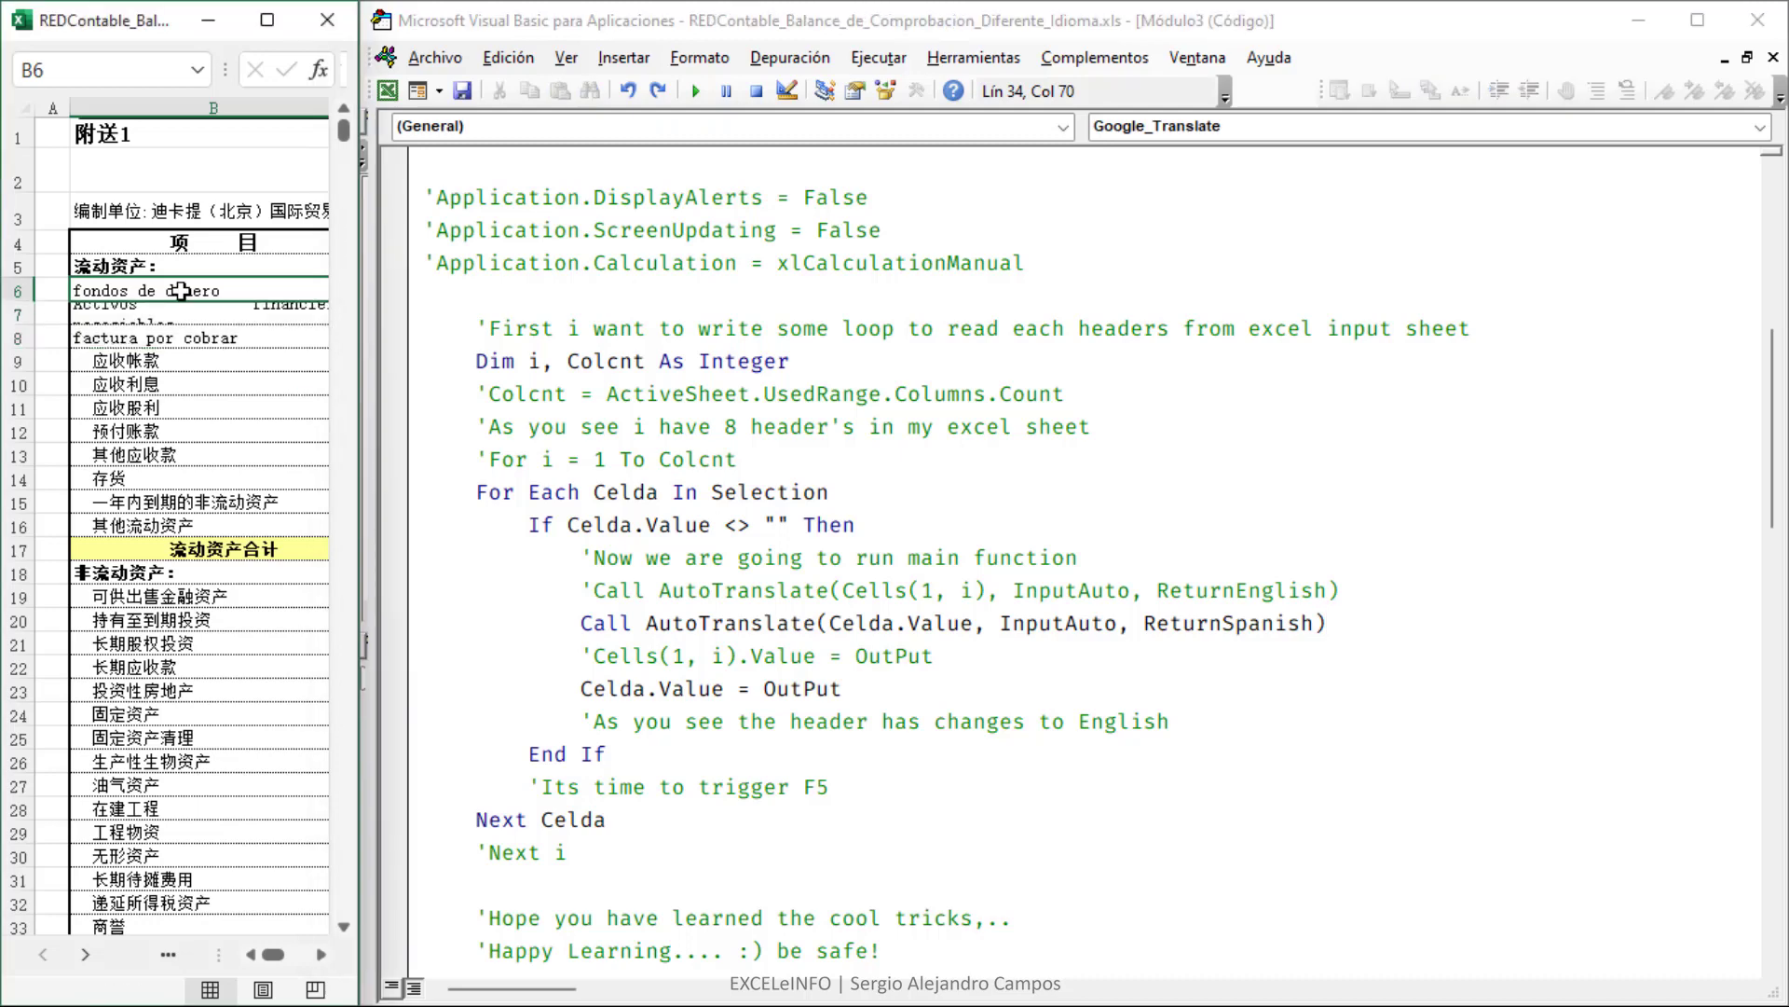
key(Down)
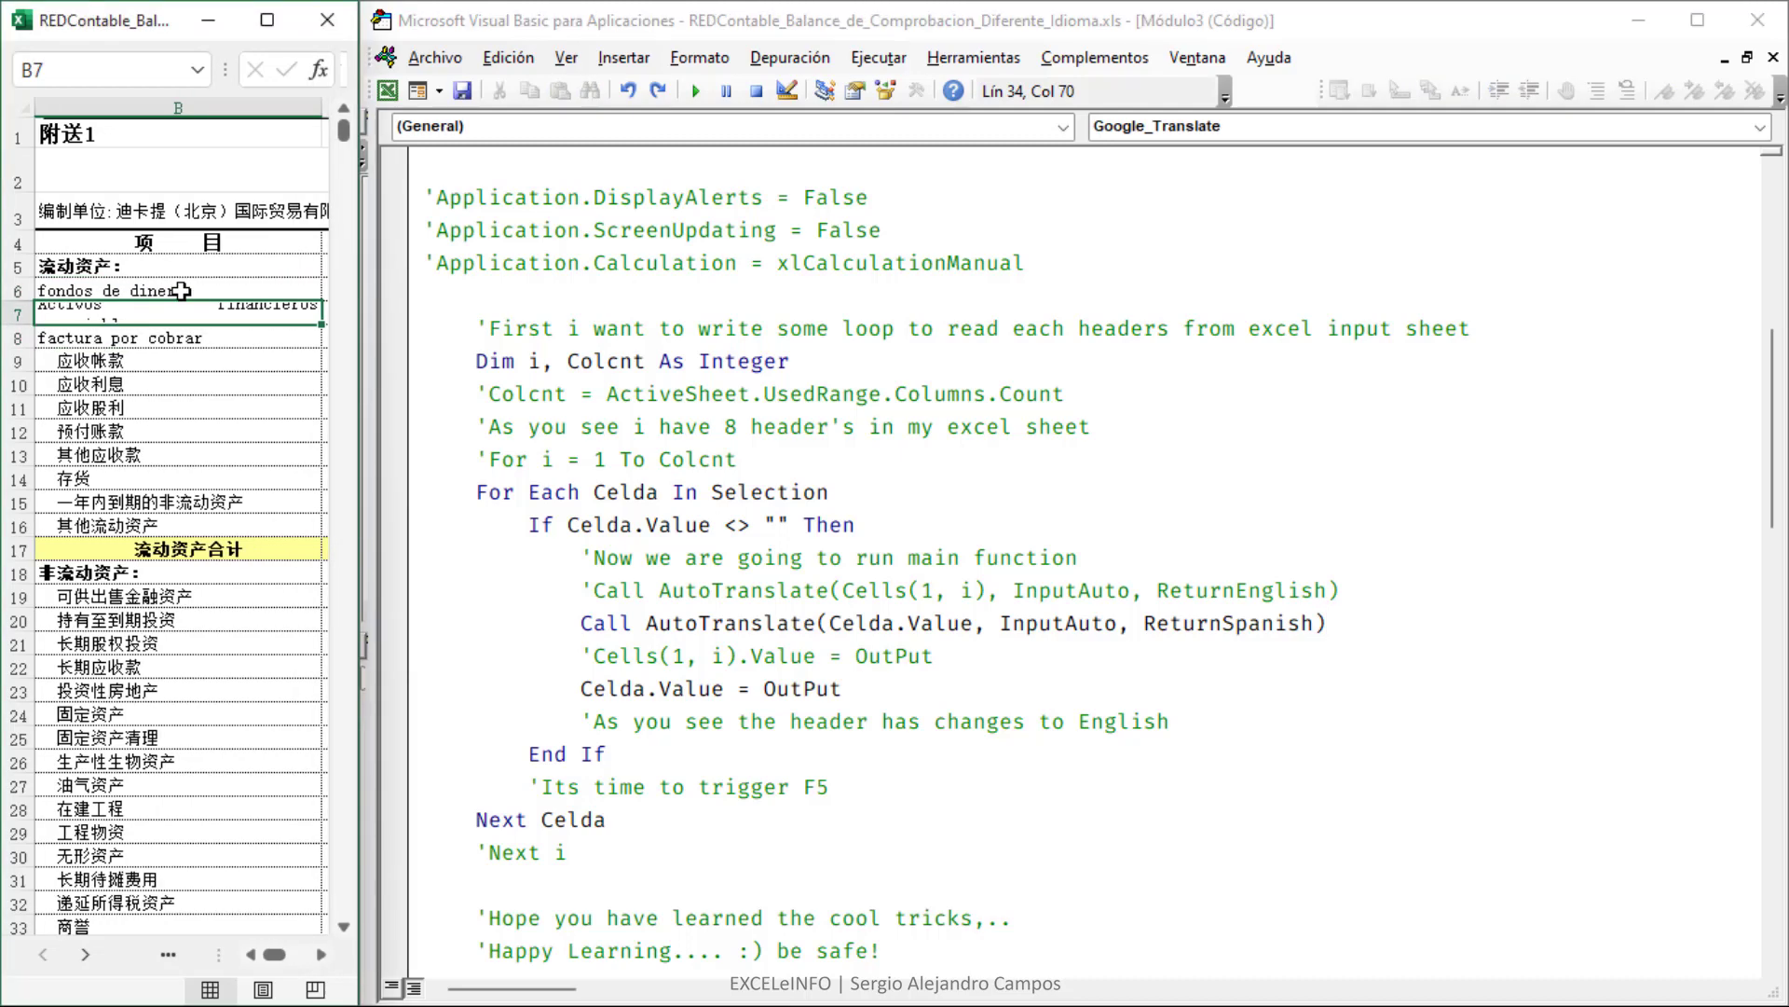
key(Down)
click(788, 394)
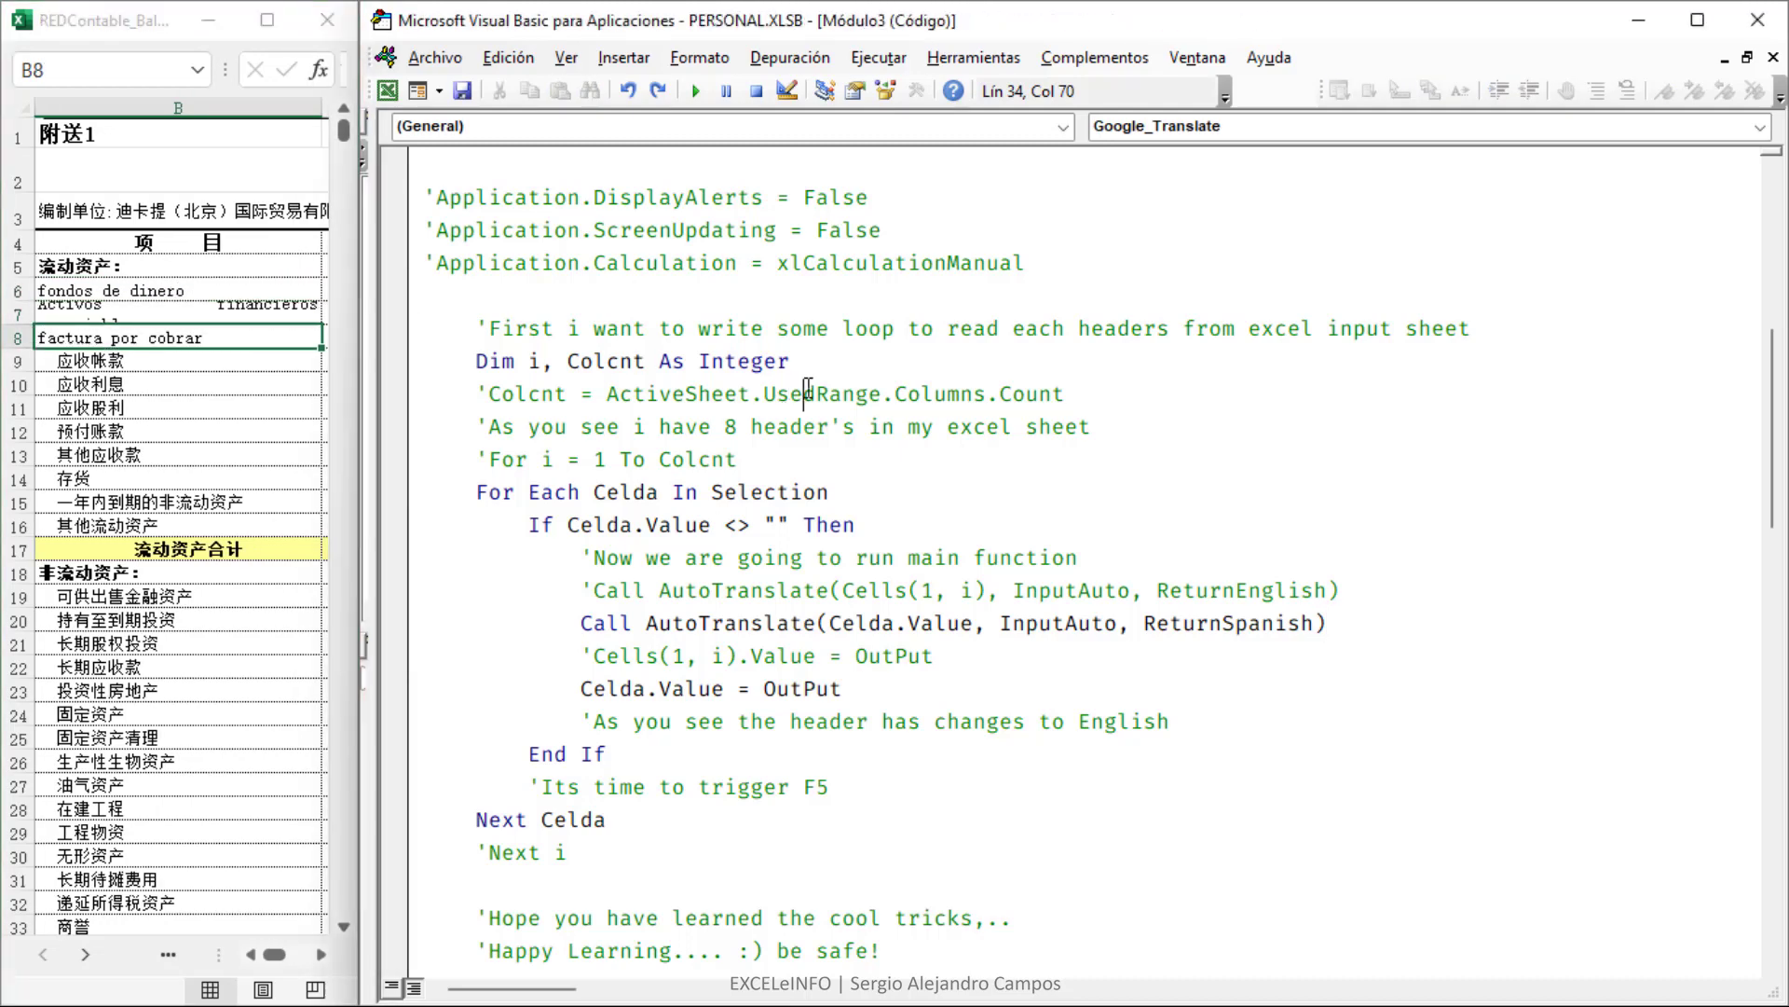
scroll(787, 394, up, 6)
scroll(522, 541, down, 2)
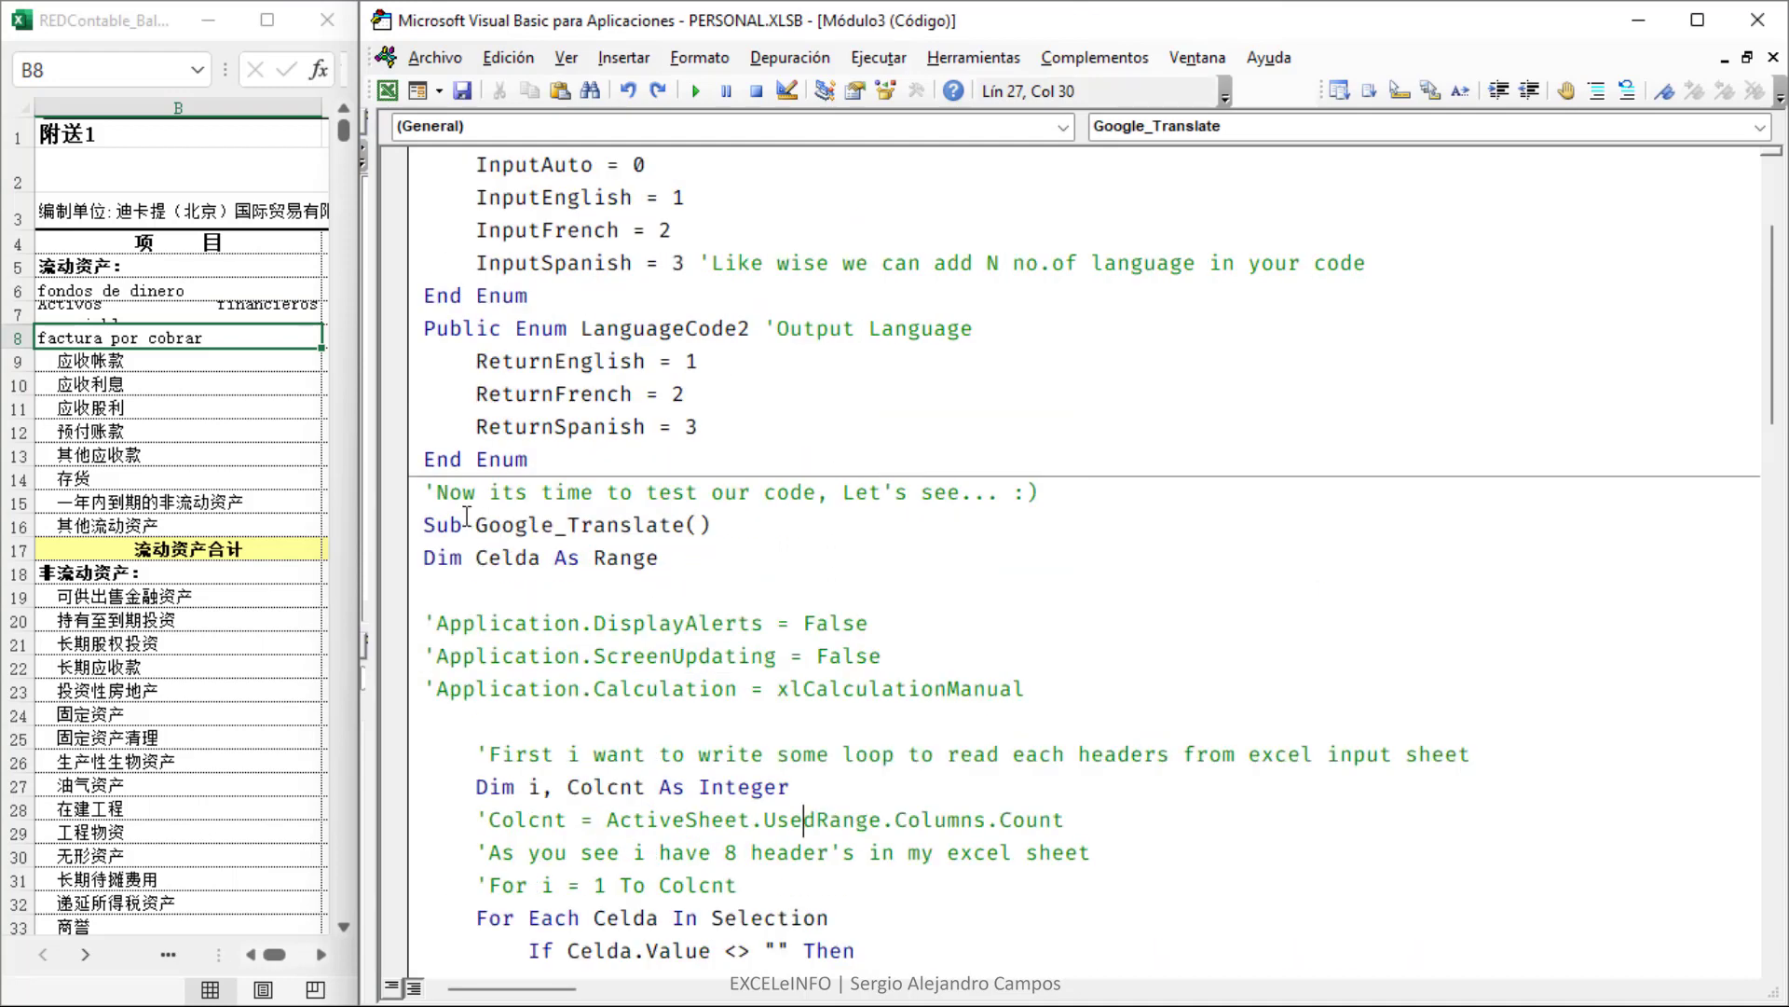
drag(475, 524, 683, 527)
scroll(778, 613, down, 2)
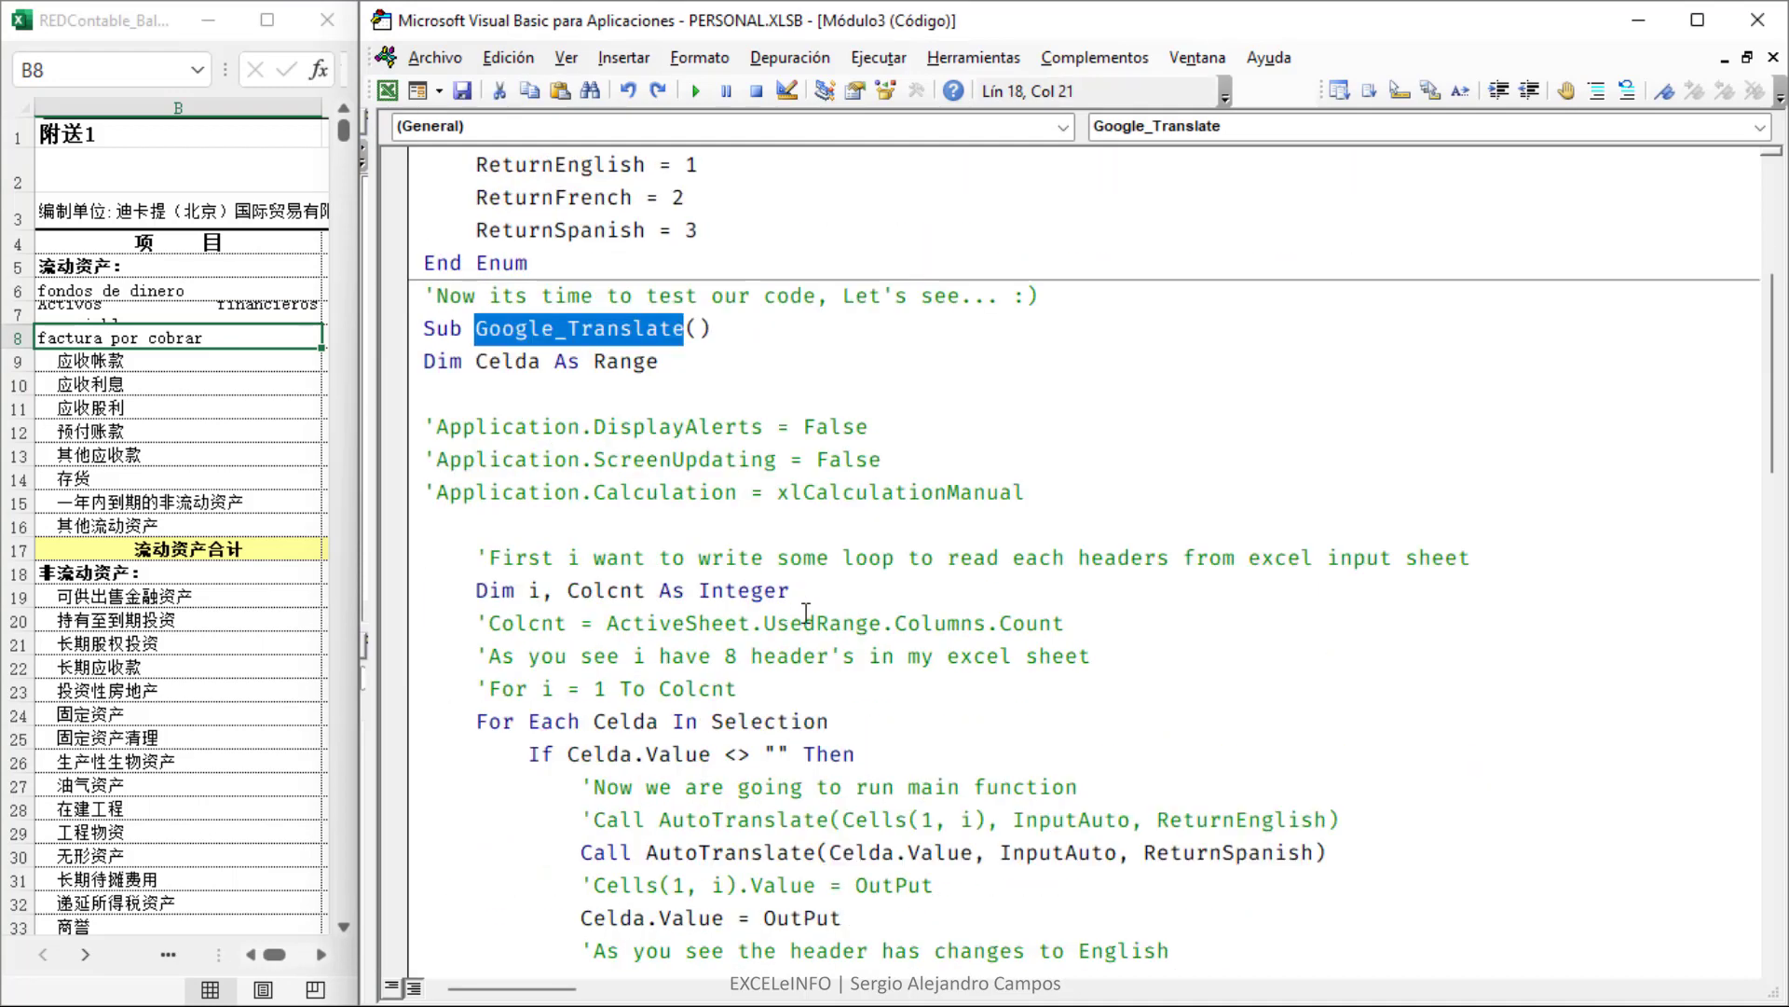
scroll(842, 629, down, 1)
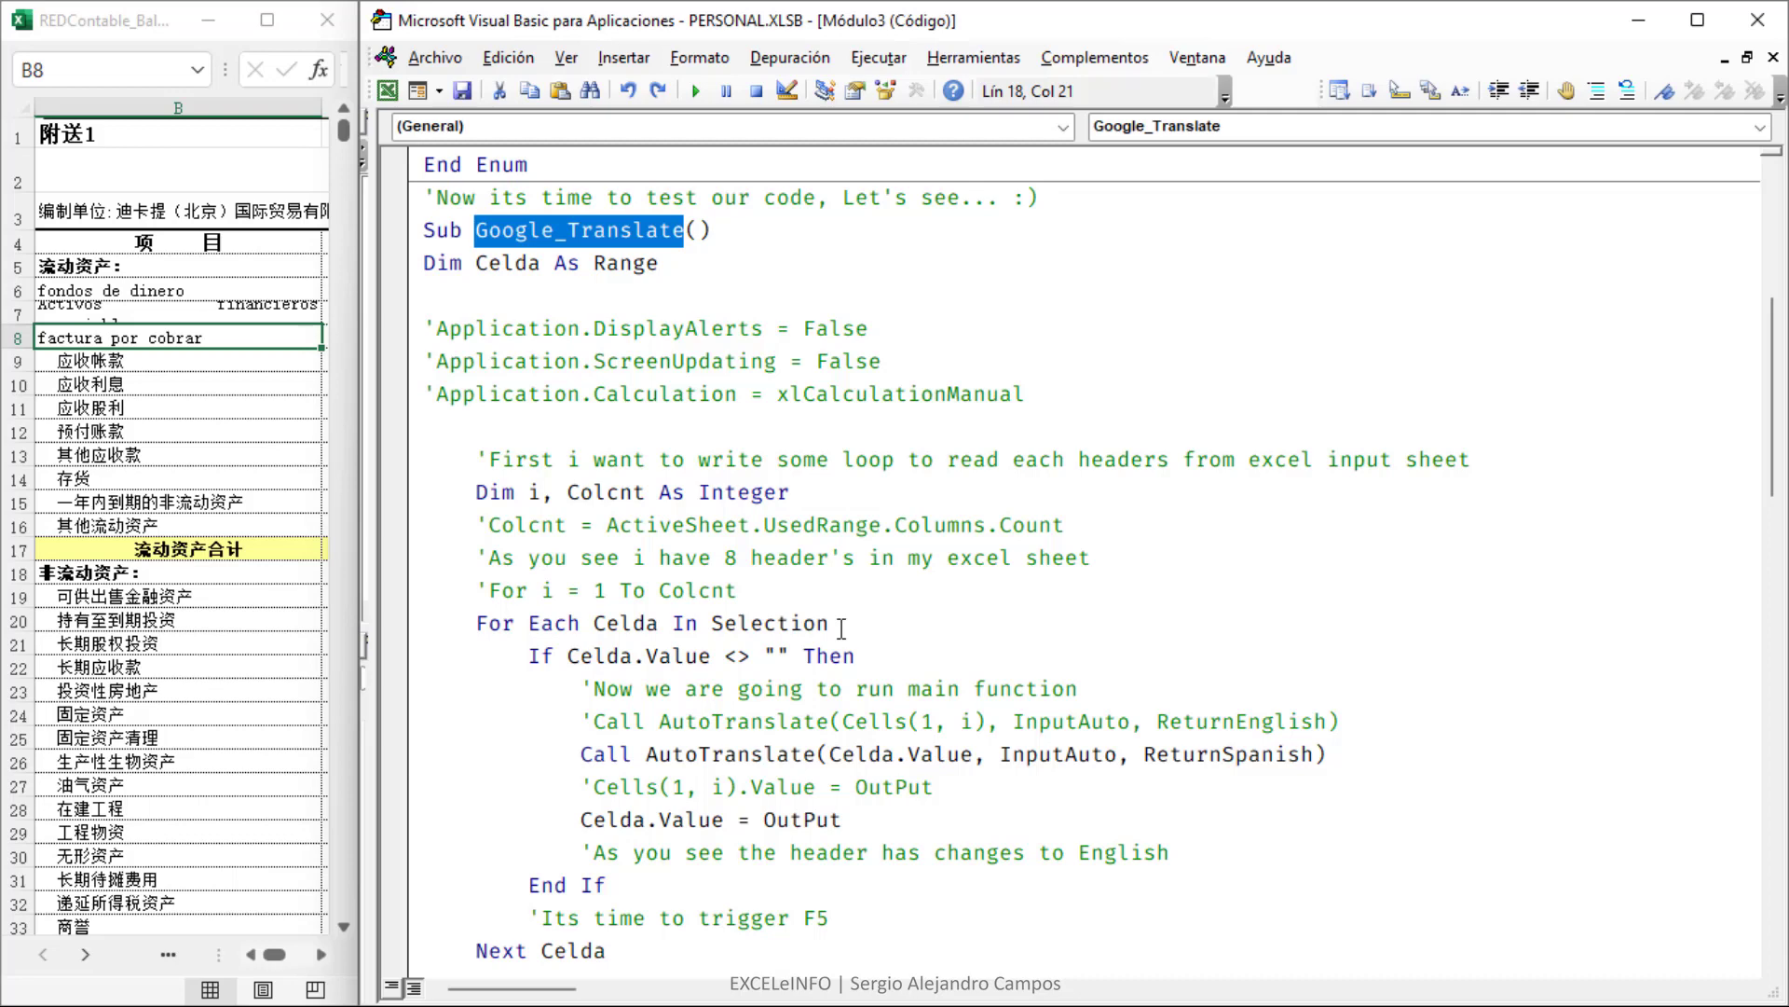
click(841, 629)
scroll(842, 629, down, 1)
scroll(1572, 698, down, 1)
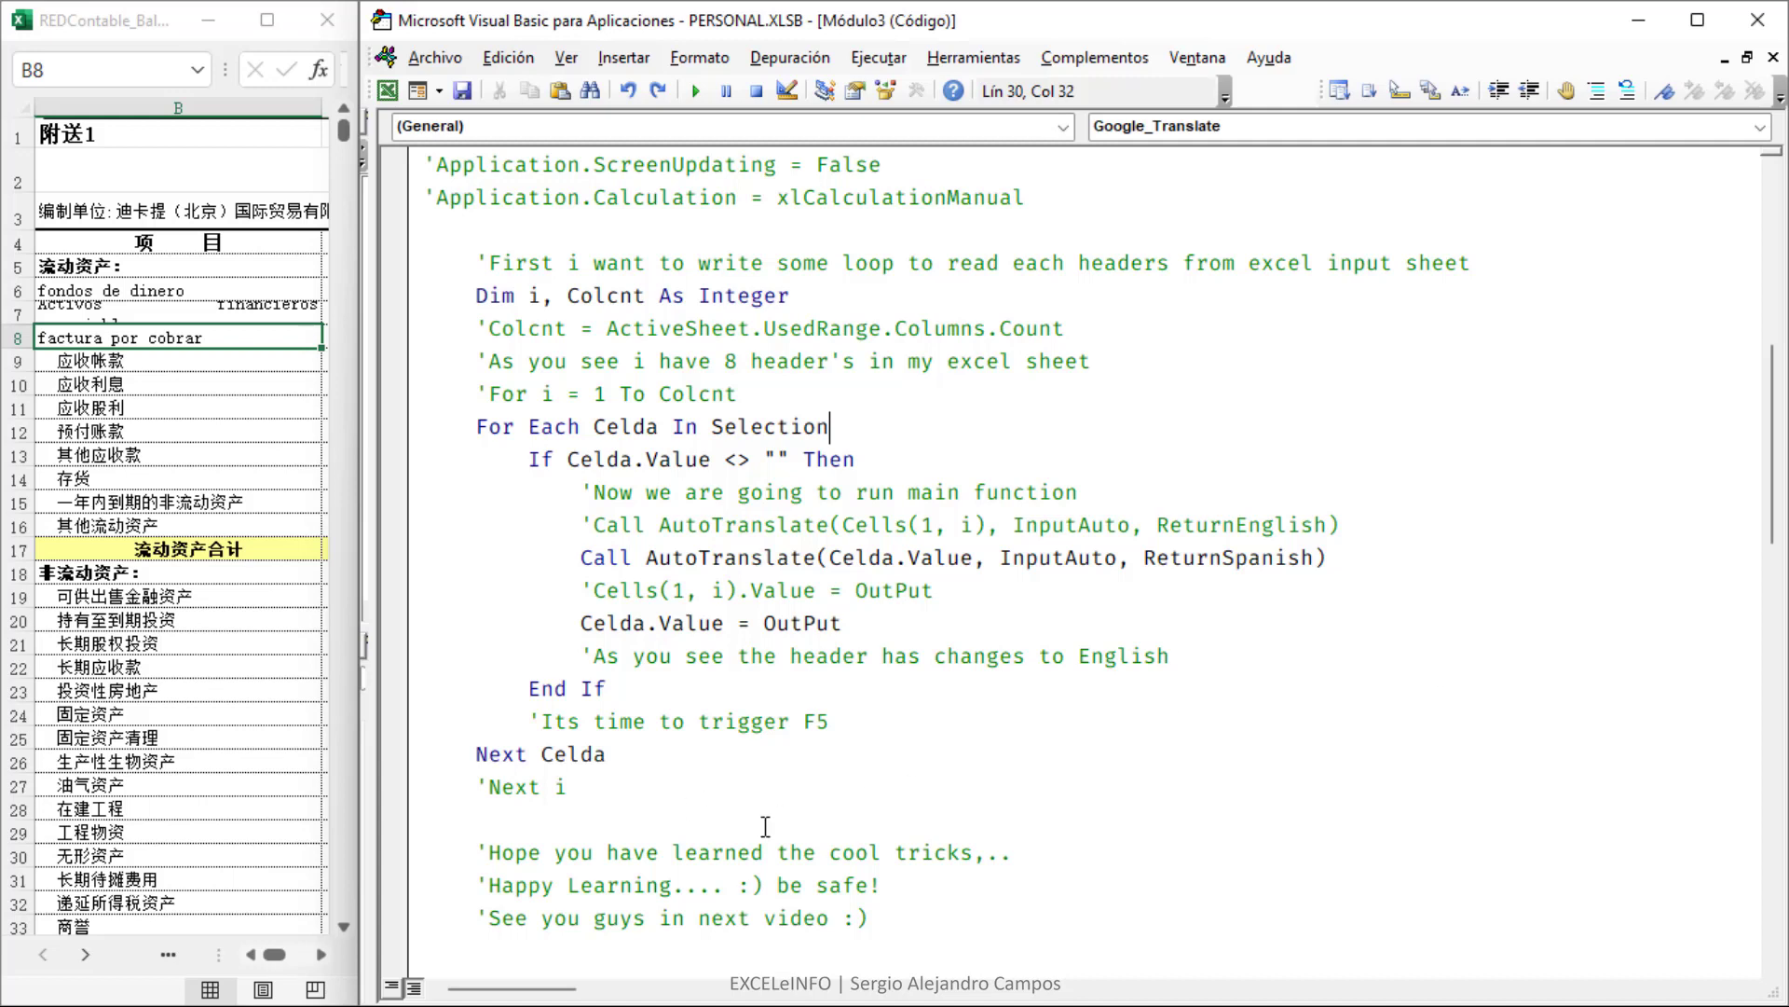
drag(653, 759, 366, 435)
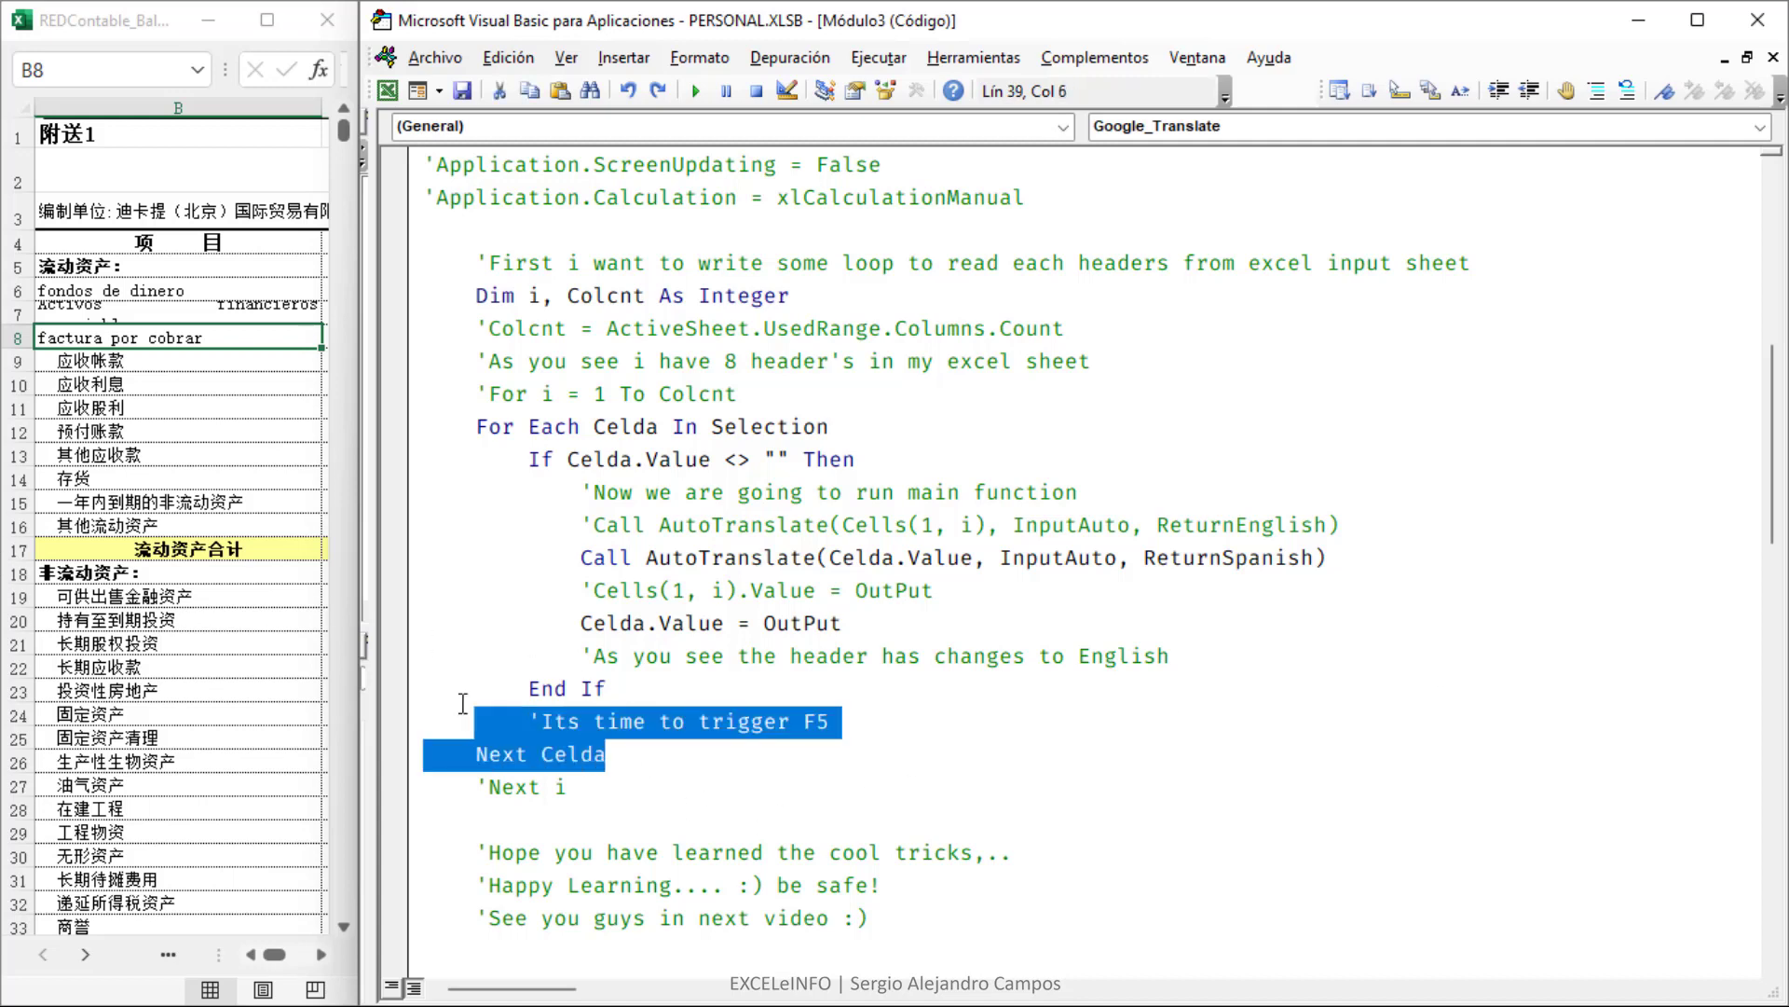
click(654, 556)
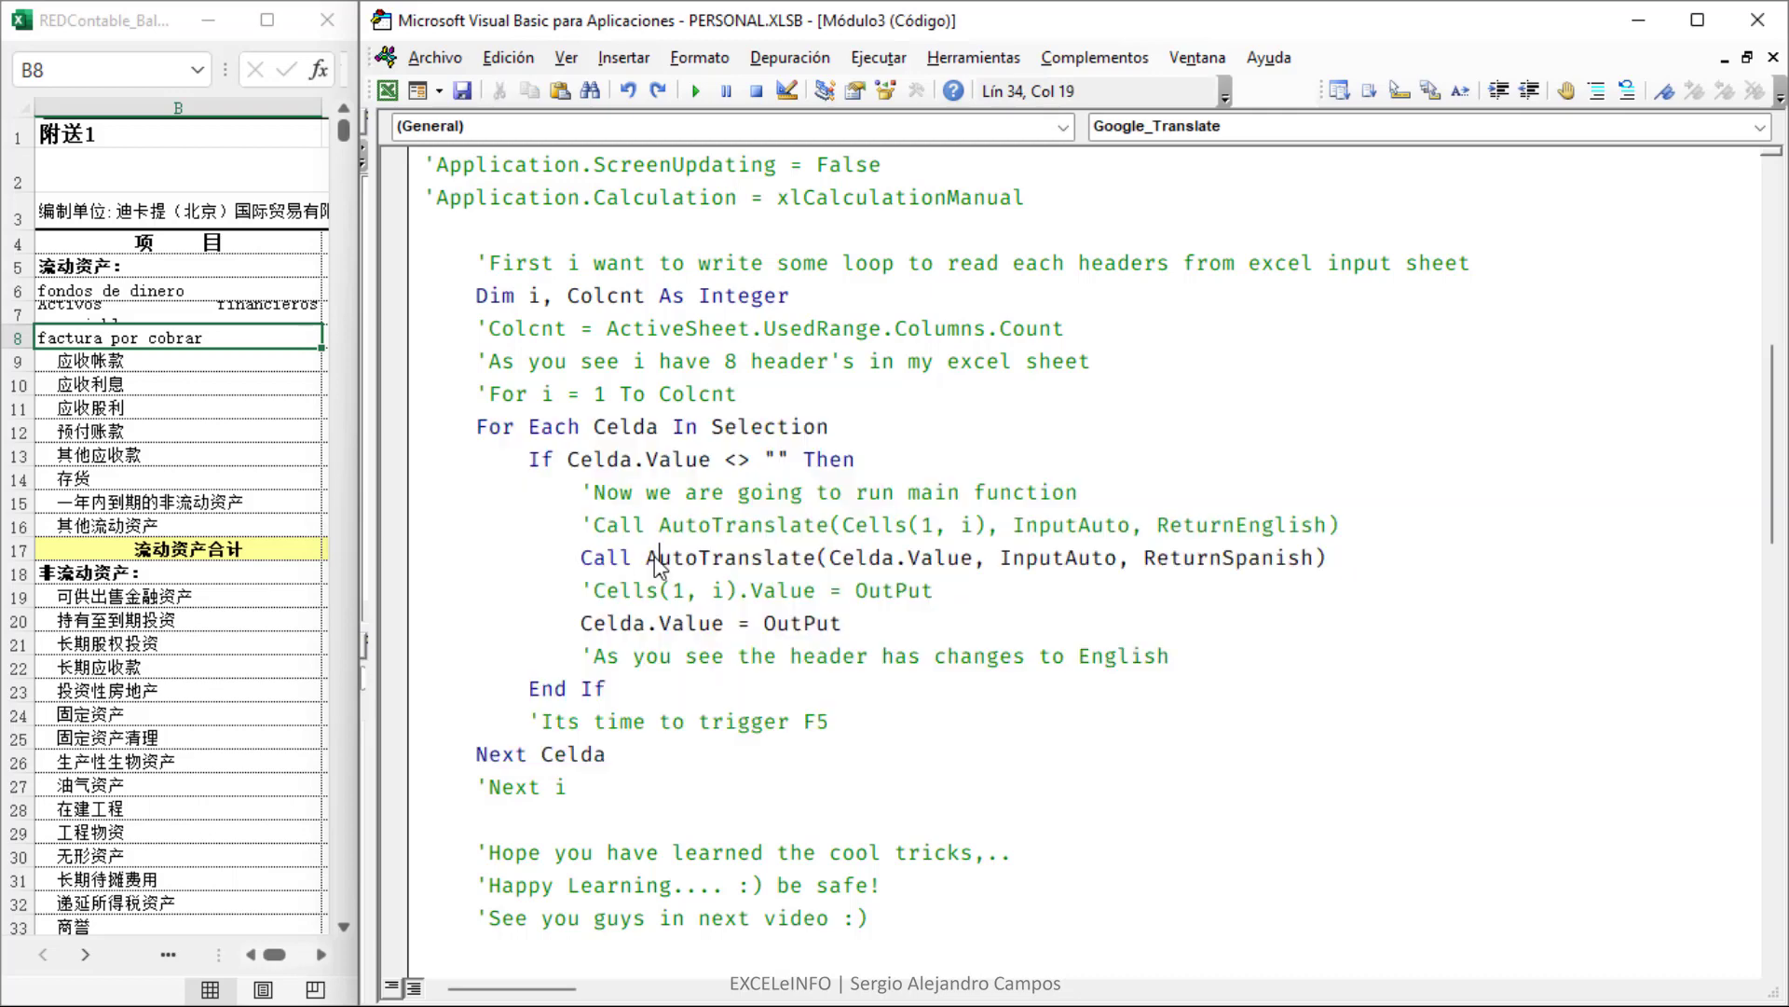